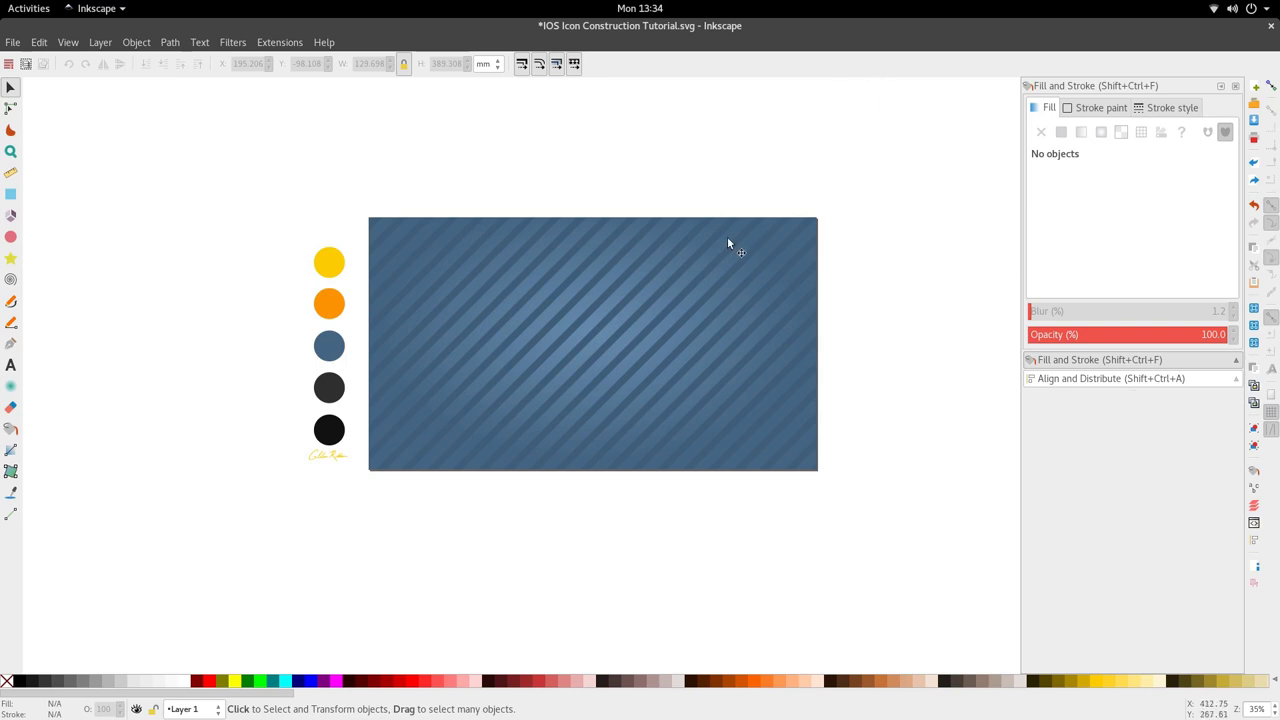
{"action": "left_click_drag", "start_coordinate": [725, 250], "coordinate": [712, 419]}
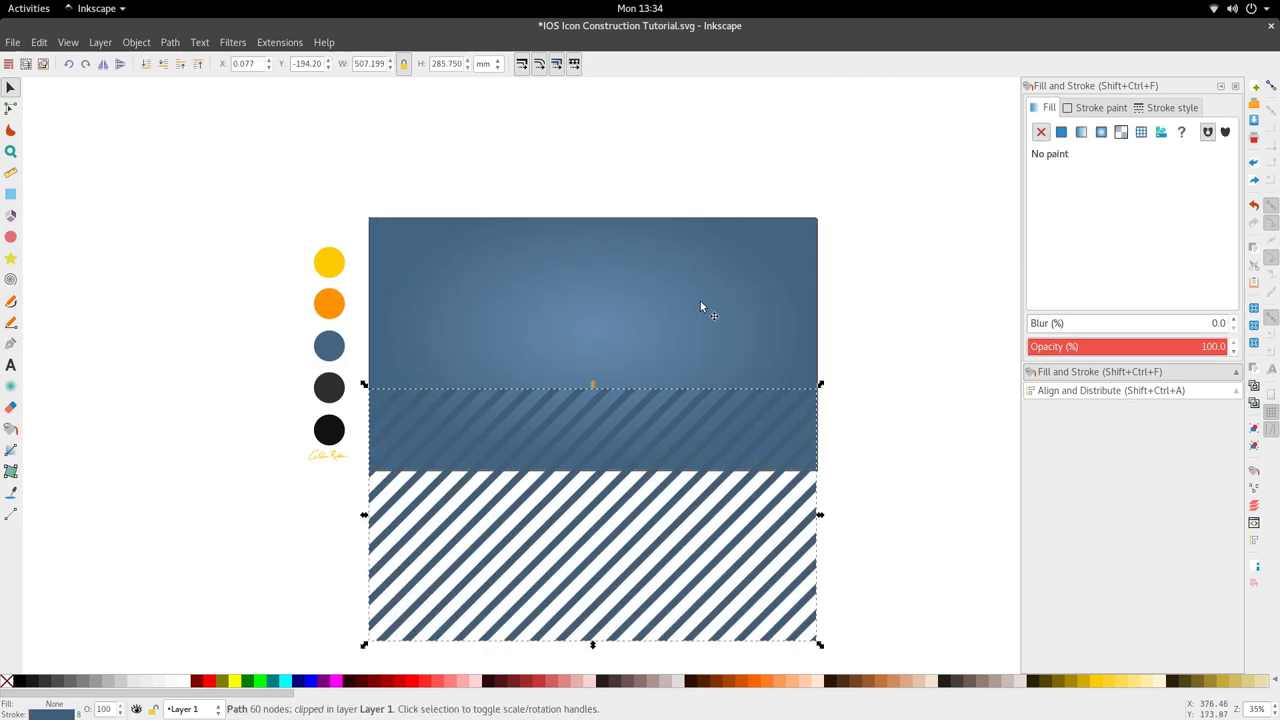
{"action": "double_click", "coordinate": [697, 299]}
{"action": "key", "text": "ctrl+z"}
{"action": "scroll", "coordinate": [717, 288], "scroll_direction": "down", "scroll_amount": 1}
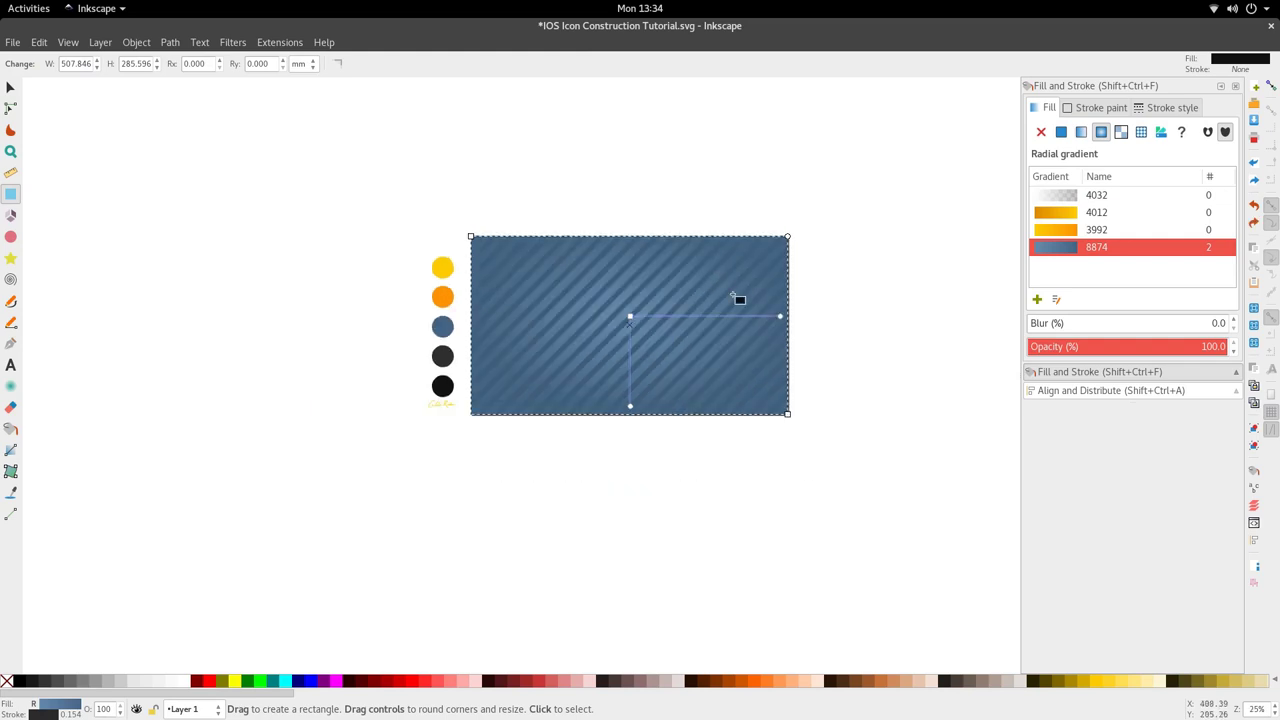
{"action": "key", "text": "s"}
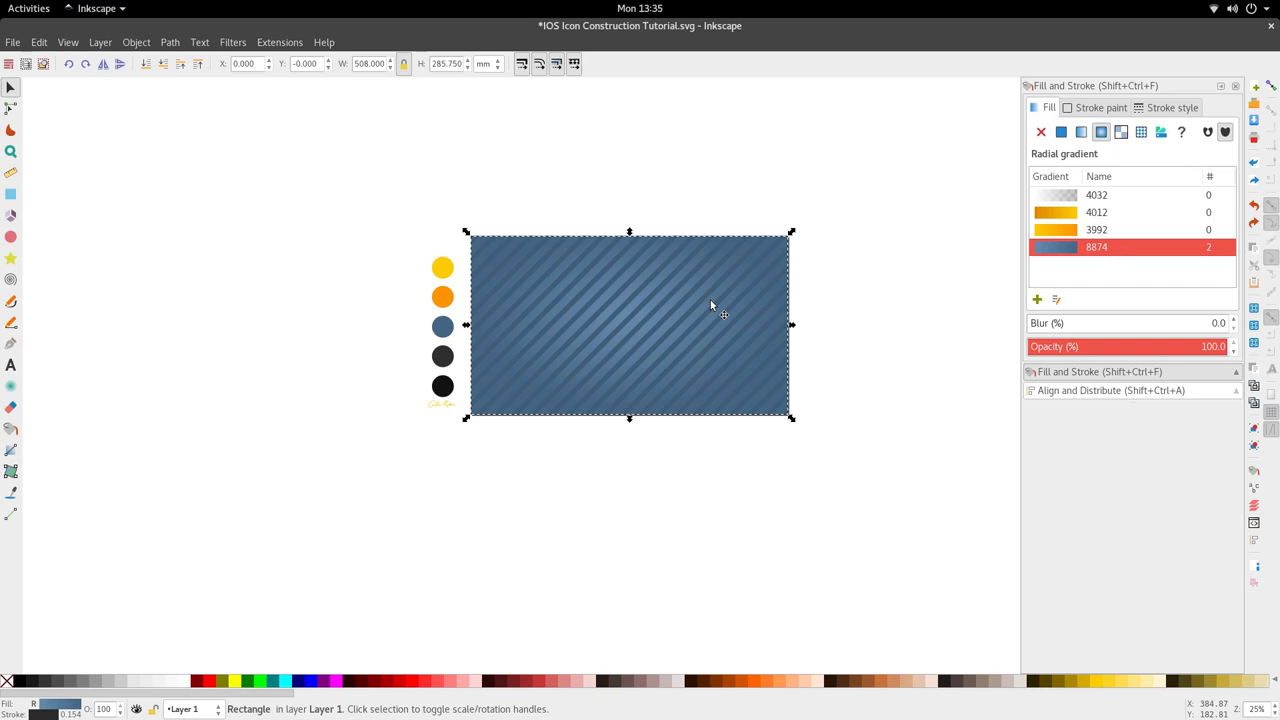
- Close the docked Fill and Stroke and Align and Distribute dialogs
{"action": "left_click", "coordinate": [1234, 84]}
{"action": "left_click", "coordinate": [1236, 85]}
{"action": "scroll", "coordinate": [644, 275], "scroll_direction": "up", "scroll_amount": 1}
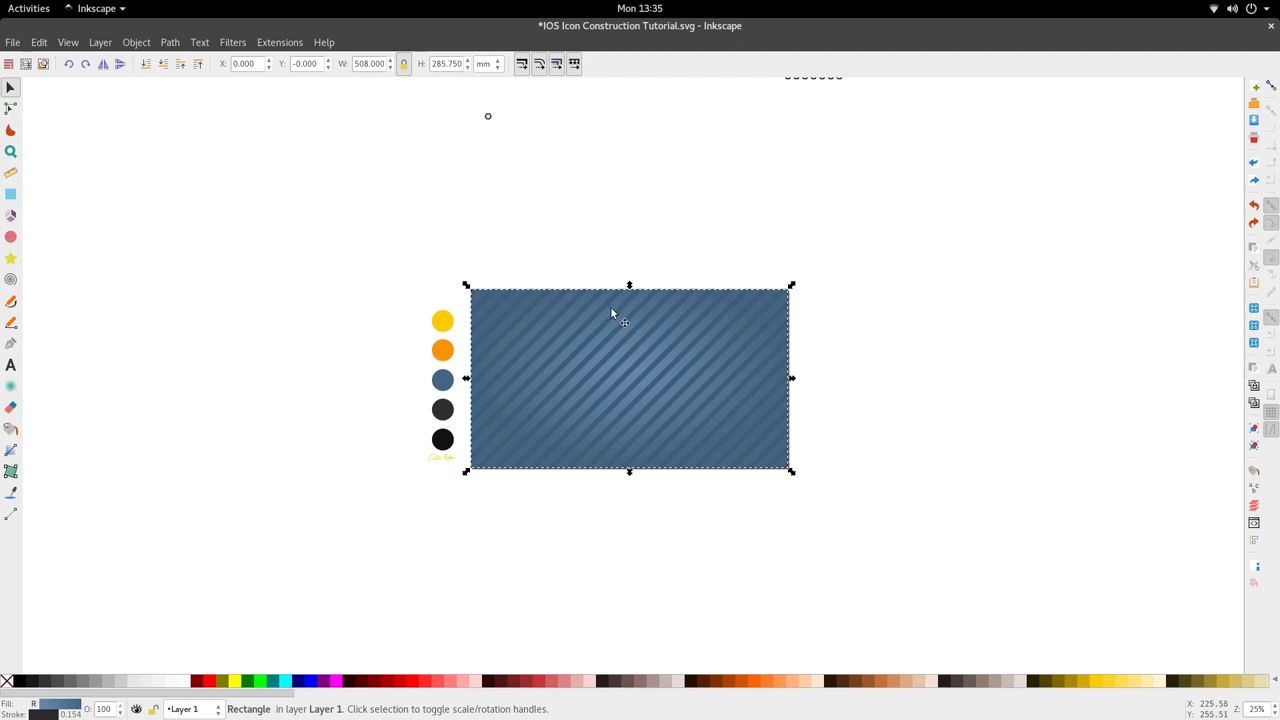
- Move the small outlined hexagon to just above the yellow colour swatch and check its polygon settings
{"action": "key", "text": "ctrl"}
{"action": "scroll", "coordinate": [551, 143], "scroll_direction": "up", "scroll_amount": 3}
{"action": "left_click_drag", "start_coordinate": [486, 226], "coordinate": [422, 322]}
{"action": "scroll", "coordinate": [438, 405], "scroll_direction": "up", "scroll_amount": 4}
{"action": "scroll", "coordinate": [438, 328], "scroll_direction": "up", "scroll_amount": 3}
{"action": "scroll", "coordinate": [422, 322], "scroll_direction": "down", "scroll_amount": 2}
{"action": "key", "text": "asterisk"}
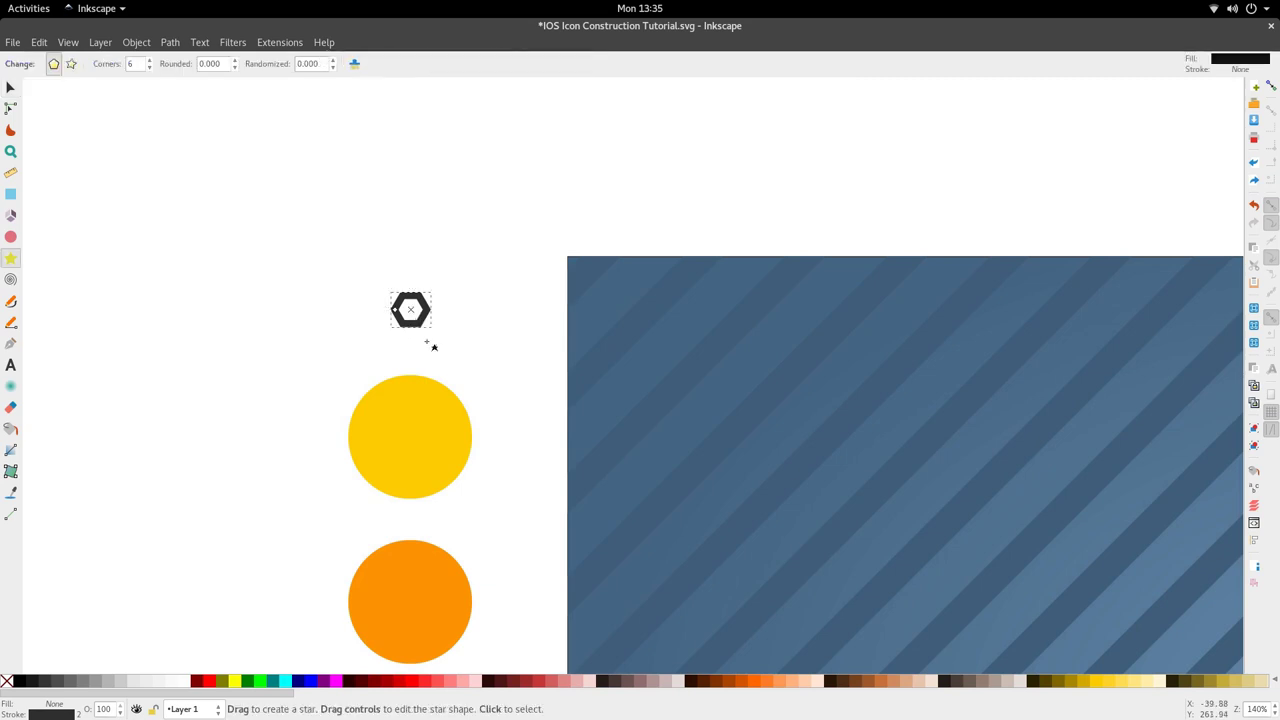
{"action": "scroll", "coordinate": [415, 330], "scroll_direction": "up", "scroll_amount": 3}
{"action": "scroll", "coordinate": [432, 300], "scroll_direction": "down", "scroll_amount": 4}
{"action": "key", "text": "s"}
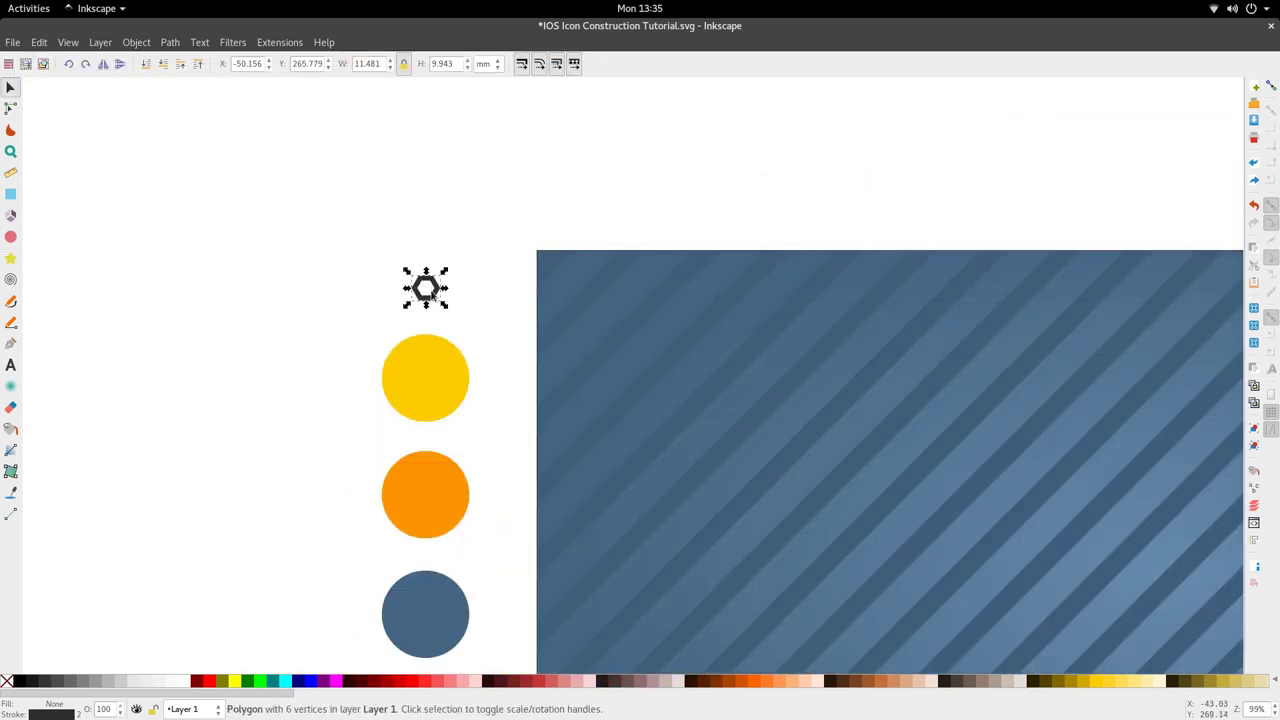
- Move the small hexagon onto the empty canvas above the upper-left corner of the striped rectangle and keep it selected
{"action": "left_click", "coordinate": [425, 295]}
{"action": "scroll", "coordinate": [422, 297], "scroll_direction": "down", "scroll_amount": 1}
{"action": "scroll", "coordinate": [425, 300], "scroll_direction": "up", "scroll_amount": 2}
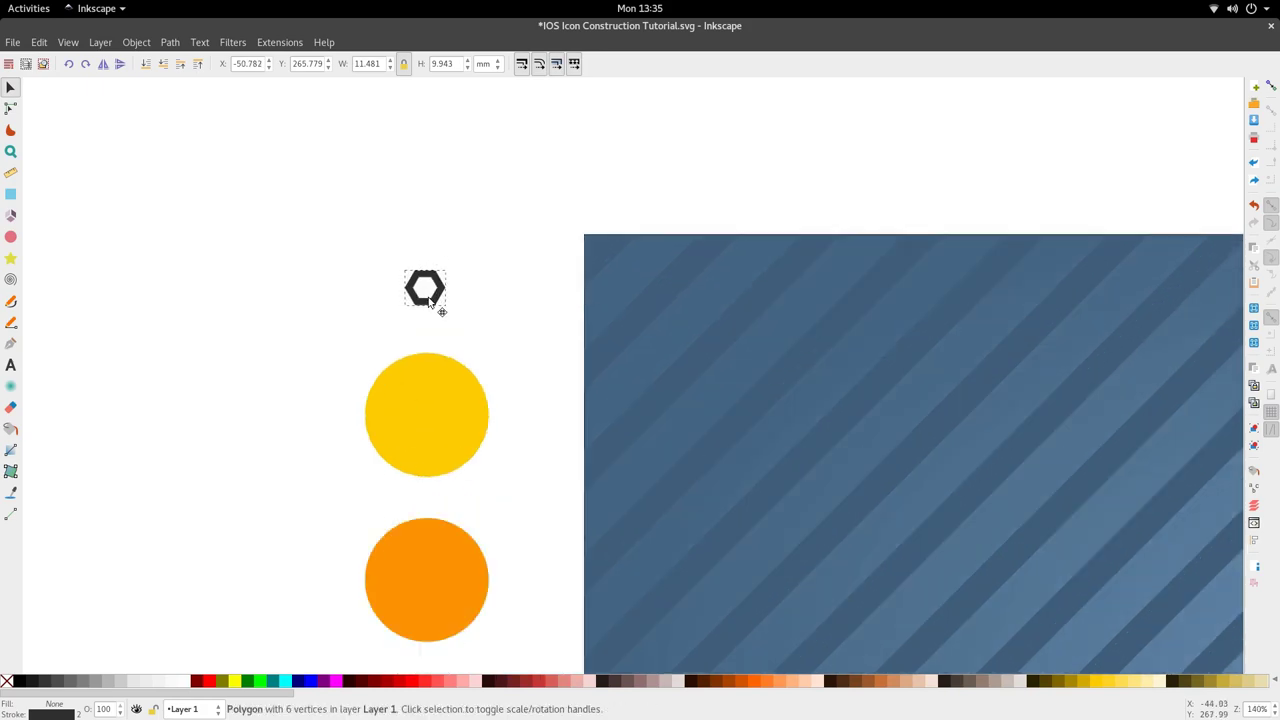
{"action": "scroll", "coordinate": [433, 309], "scroll_direction": "down", "scroll_amount": 3}
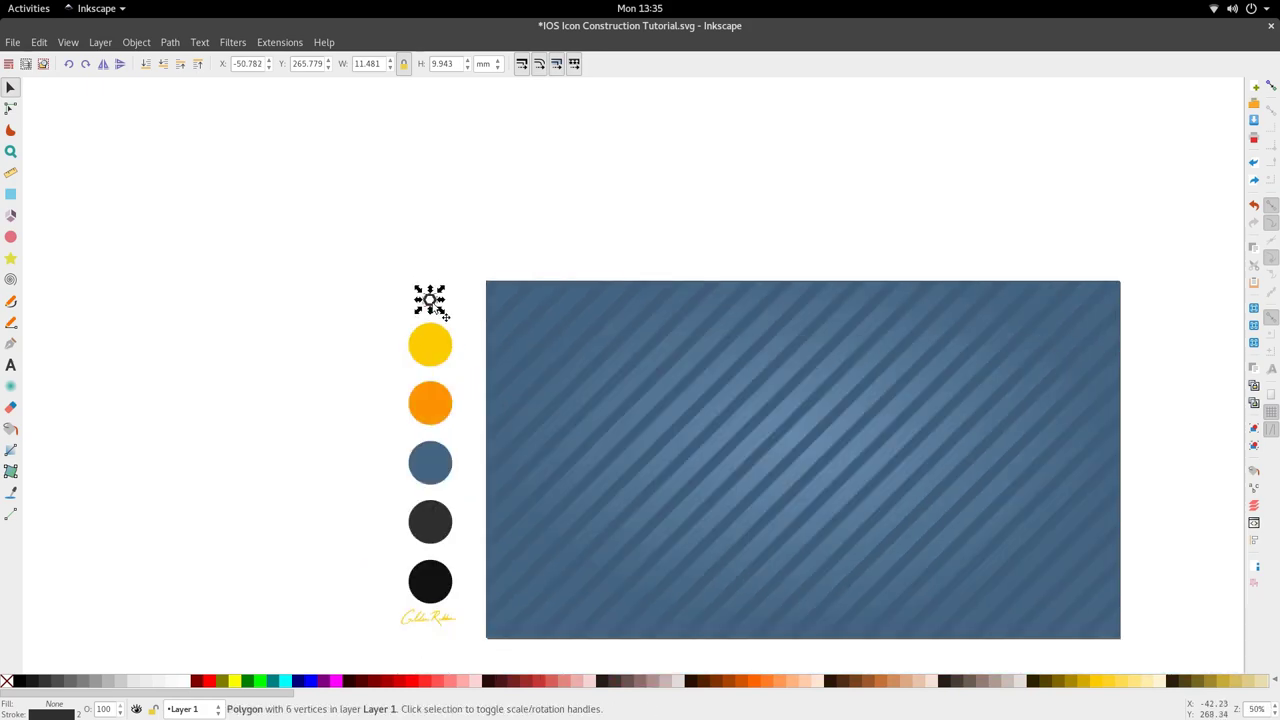
{"action": "left_click_drag", "start_coordinate": [446, 316], "coordinate": [518, 193]}
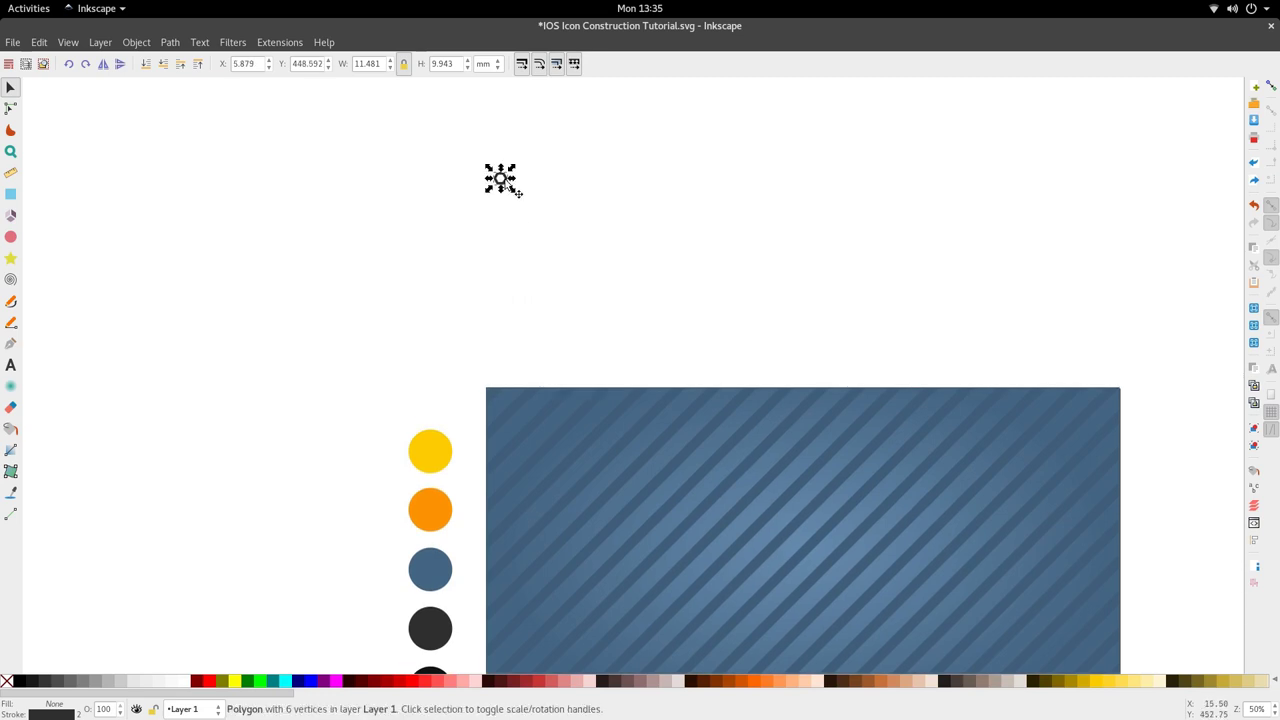
{"action": "left_click", "coordinate": [492, 186]}
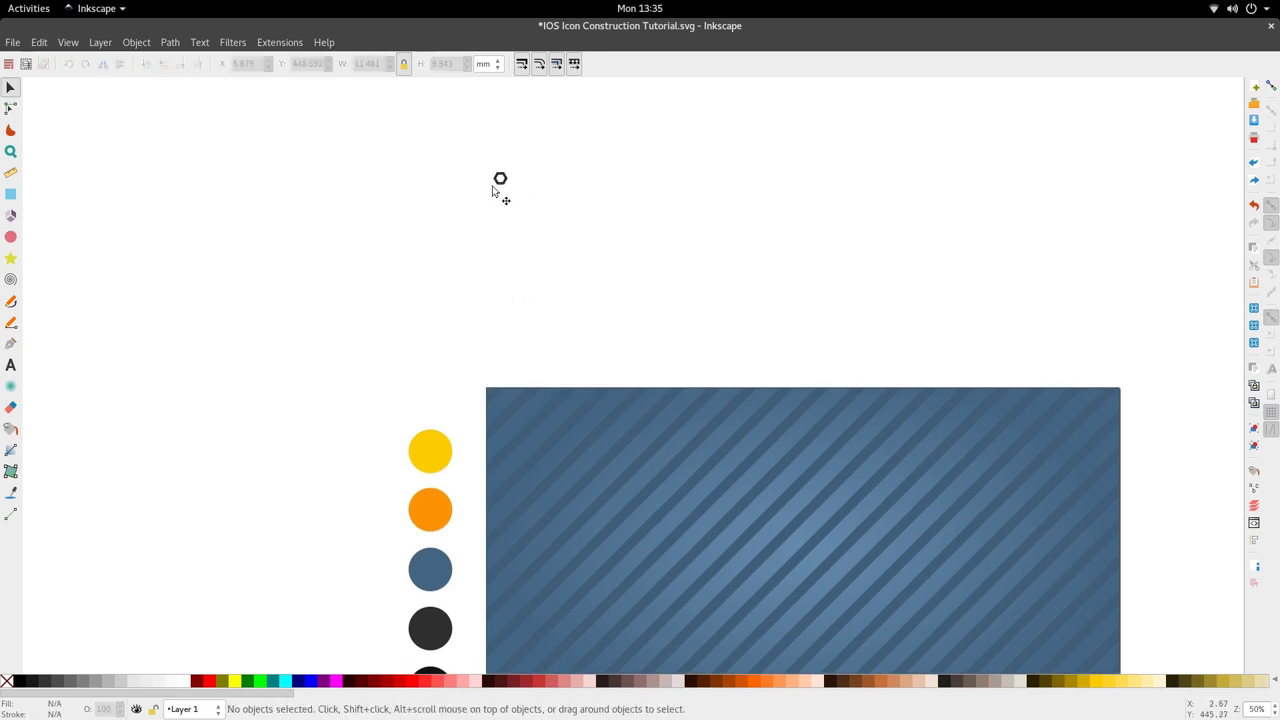
{"action": "left_click", "coordinate": [498, 182]}
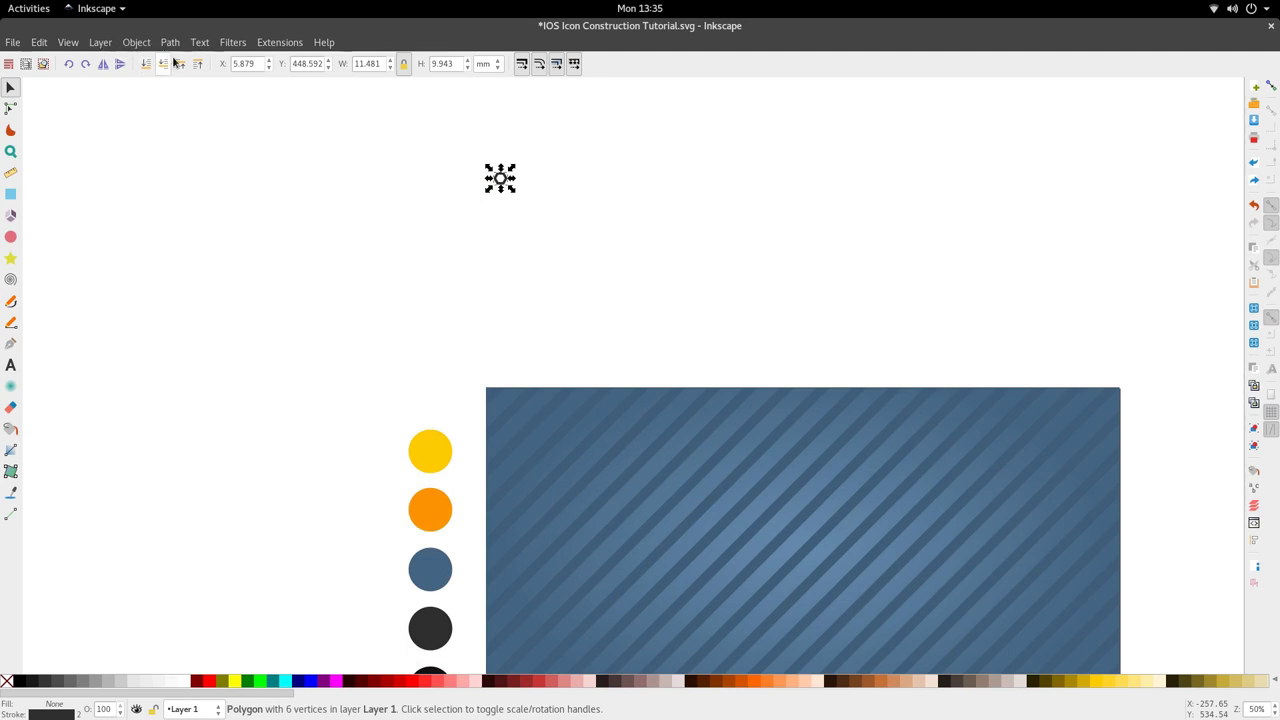
- Open the Create Tiled Clones dialog for the selected hexagon
{"action": "left_click", "coordinate": [12, 42]}
{"action": "mouse_move", "coordinate": [39, 42]}
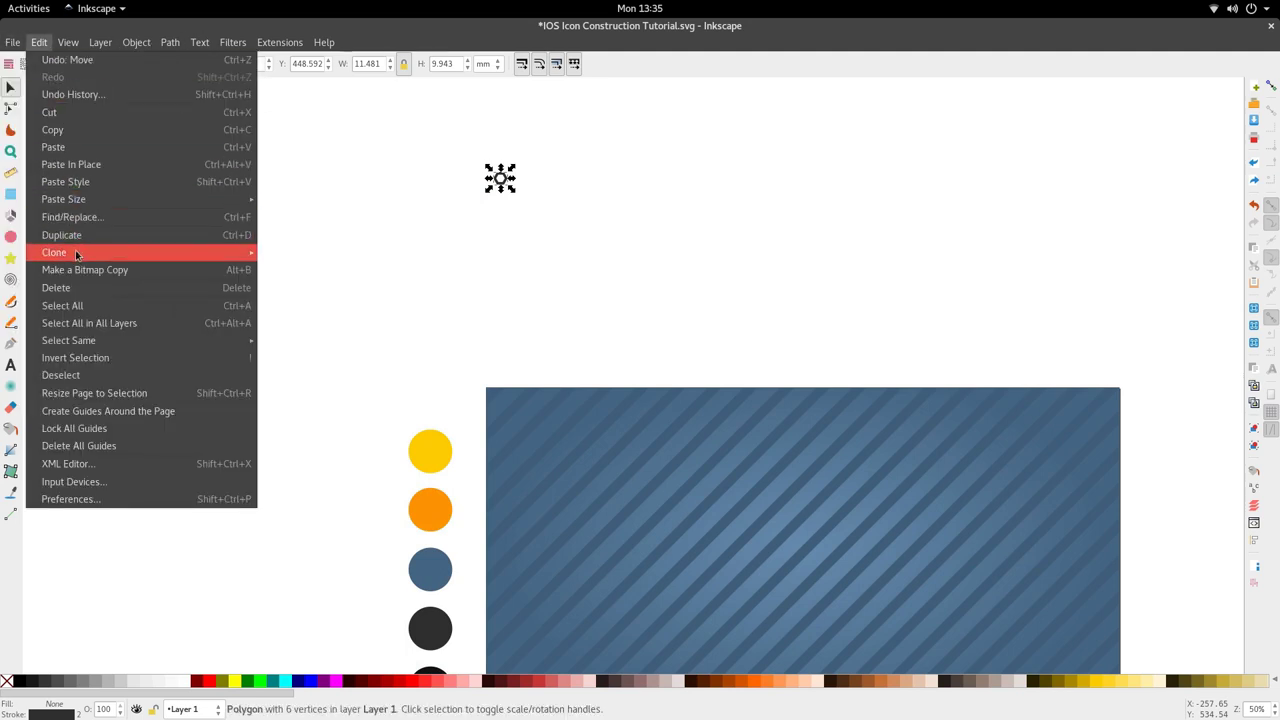
{"action": "mouse_move", "coordinate": [185, 254]}
{"action": "left_click", "coordinate": [314, 272]}
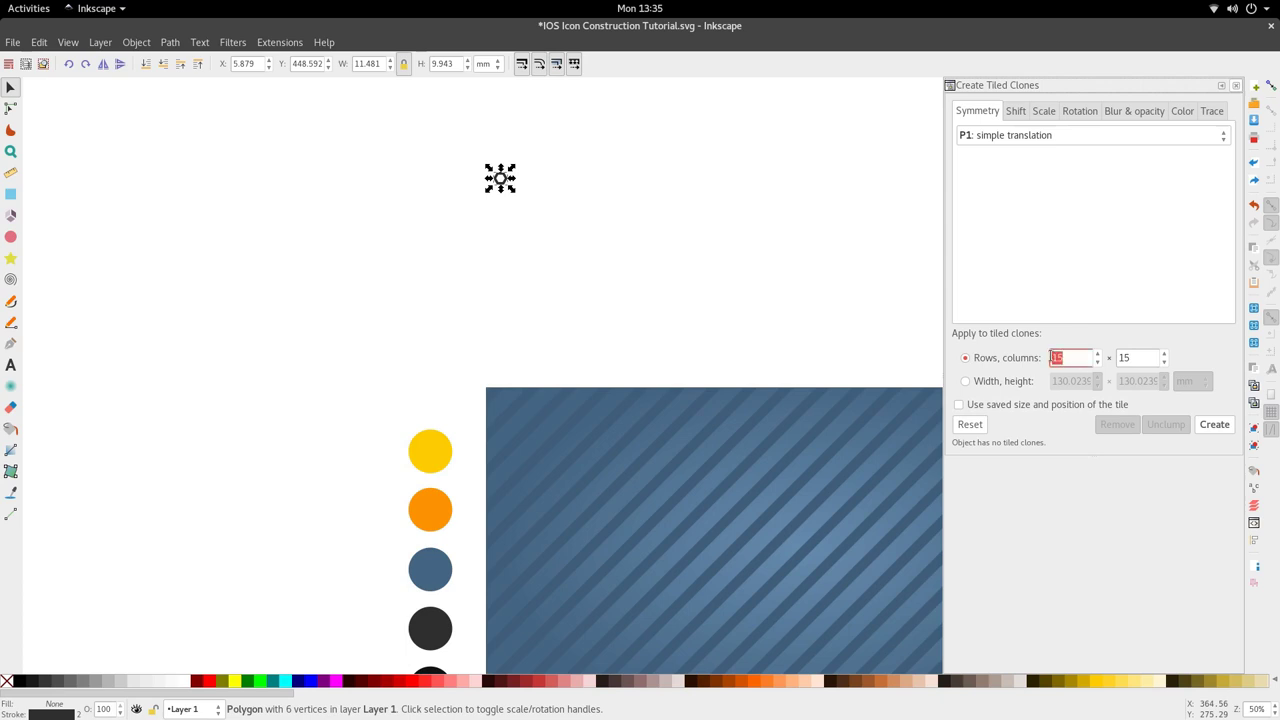
- Look through the tiled clone options for scale, rotation, blur and opacity, colour, trace and symmetry
{"action": "key", "text": "Tab"}
{"action": "left_click", "coordinate": [1040, 113]}
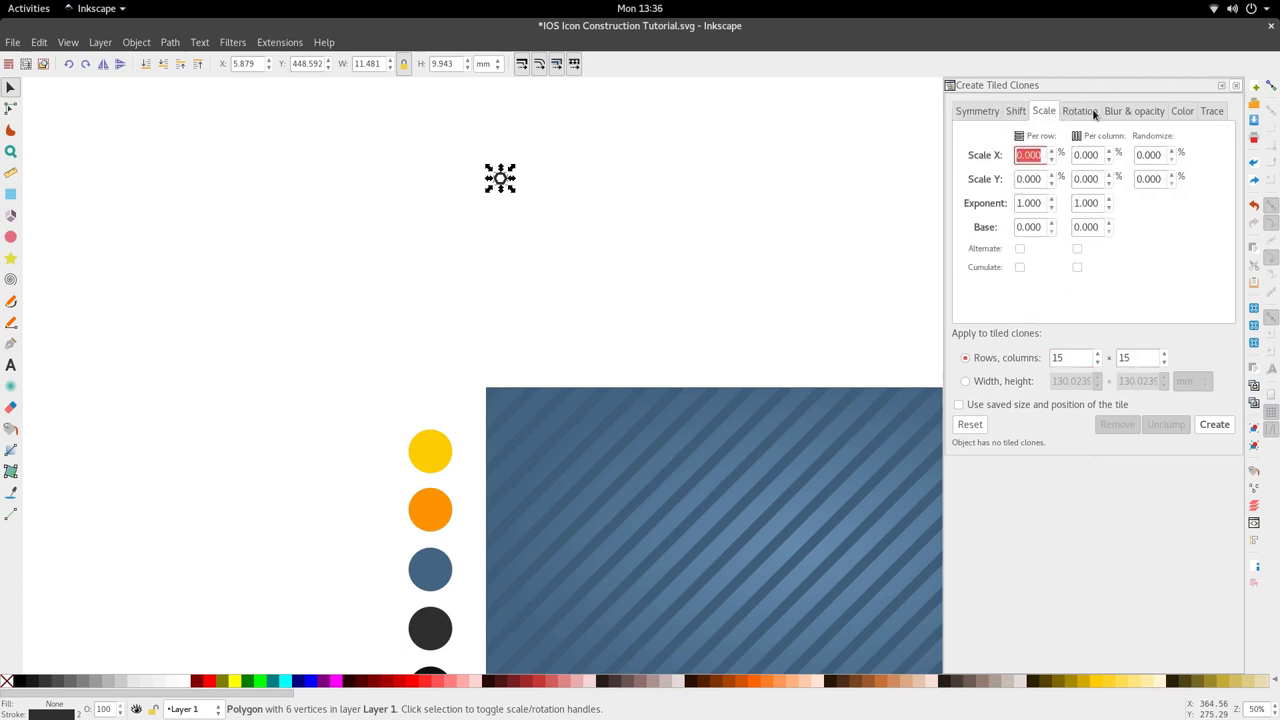
{"action": "left_click", "coordinate": [1110, 113]}
{"action": "left_click", "coordinate": [1196, 113]}
{"action": "left_click", "coordinate": [1222, 112]}
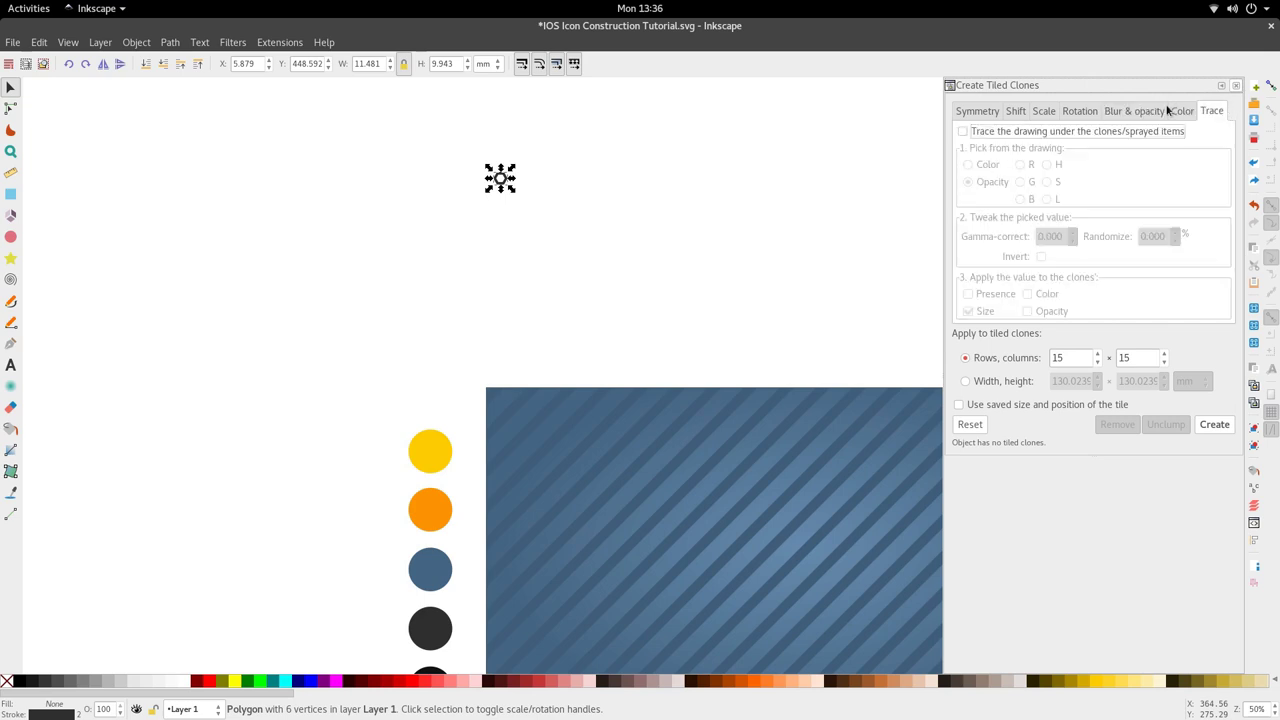
{"action": "left_click", "coordinate": [1148, 112]}
{"action": "left_click", "coordinate": [1080, 112]}
{"action": "left_click", "coordinate": [1044, 112]}
{"action": "left_click", "coordinate": [1010, 111]}
{"action": "left_click", "coordinate": [977, 112]}
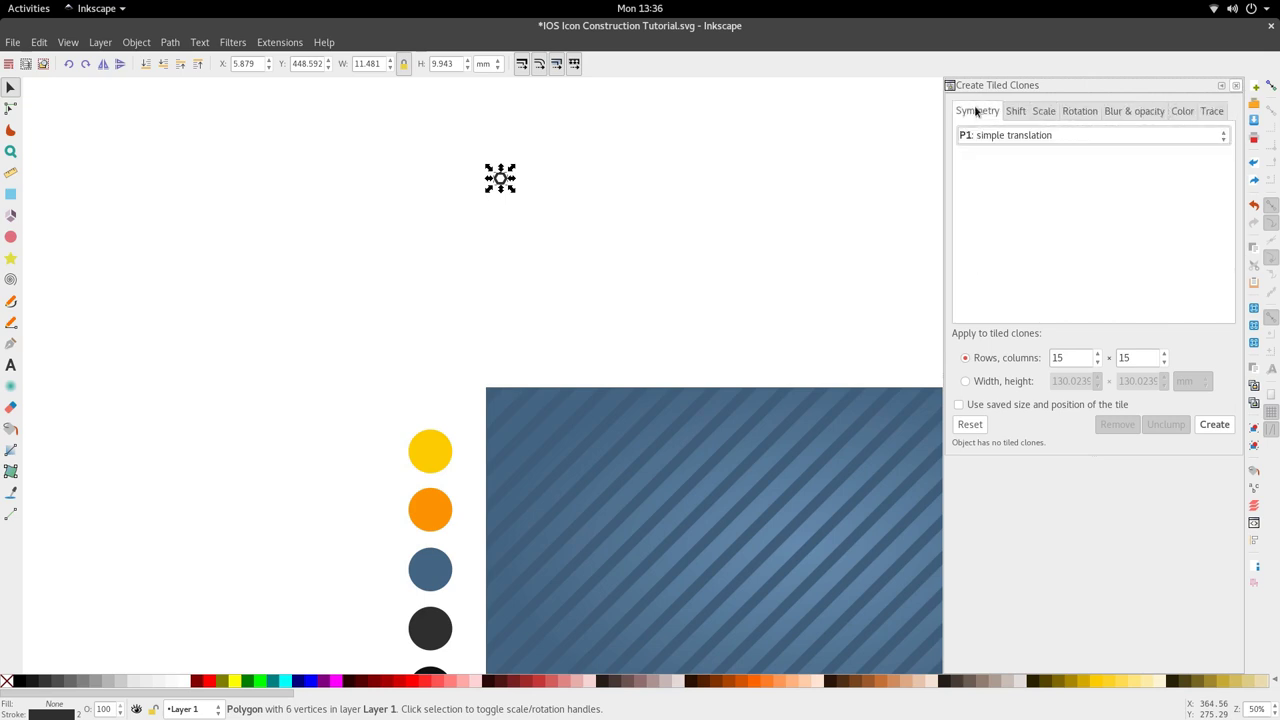
- Reset the tiled clone settings and create 15 rows by 15 columns of the hexagon using P1: simple translation
{"action": "left_click", "coordinate": [970, 426]}
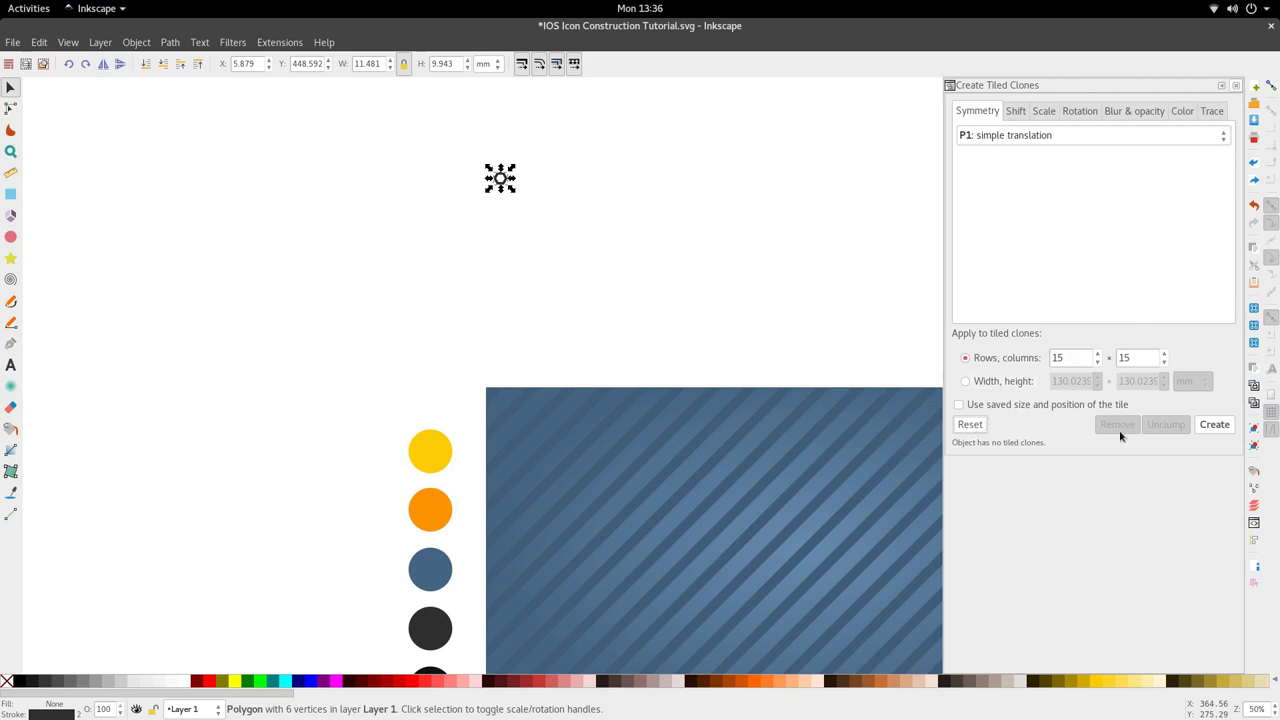
{"action": "scroll", "coordinate": [536, 210], "scroll_direction": "up", "scroll_amount": 1}
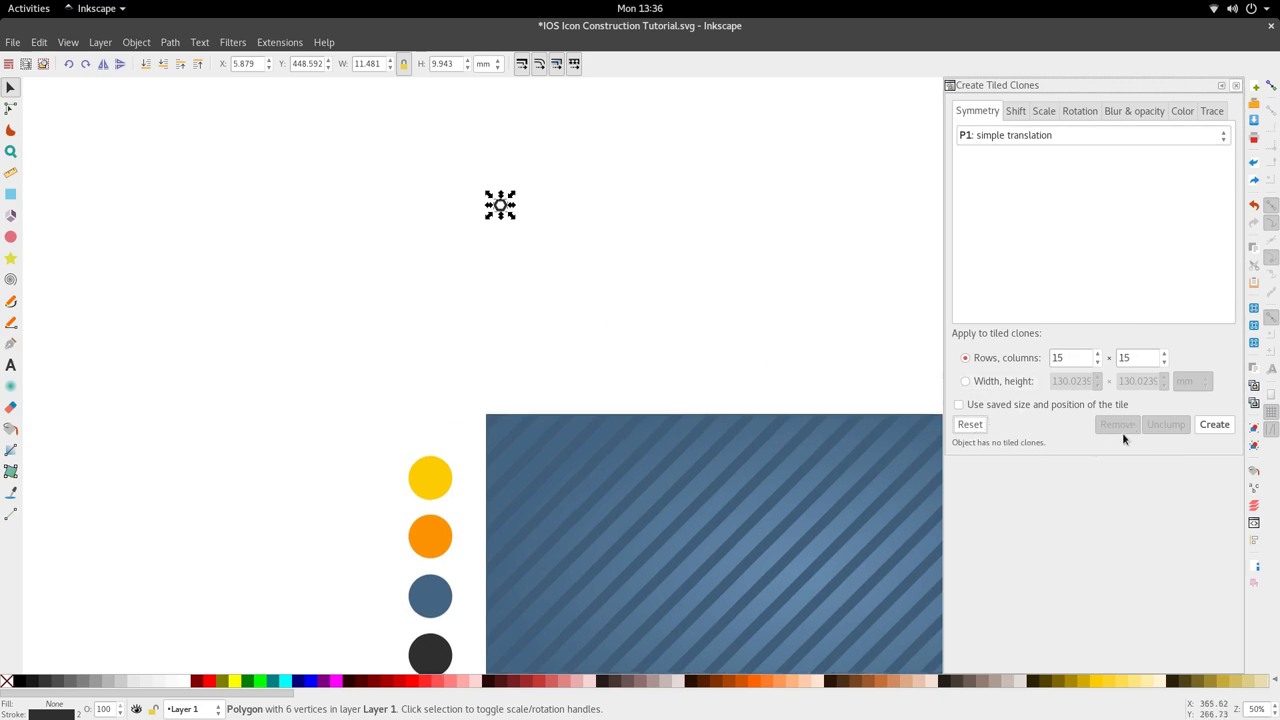
{"action": "left_click", "coordinate": [1212, 424]}
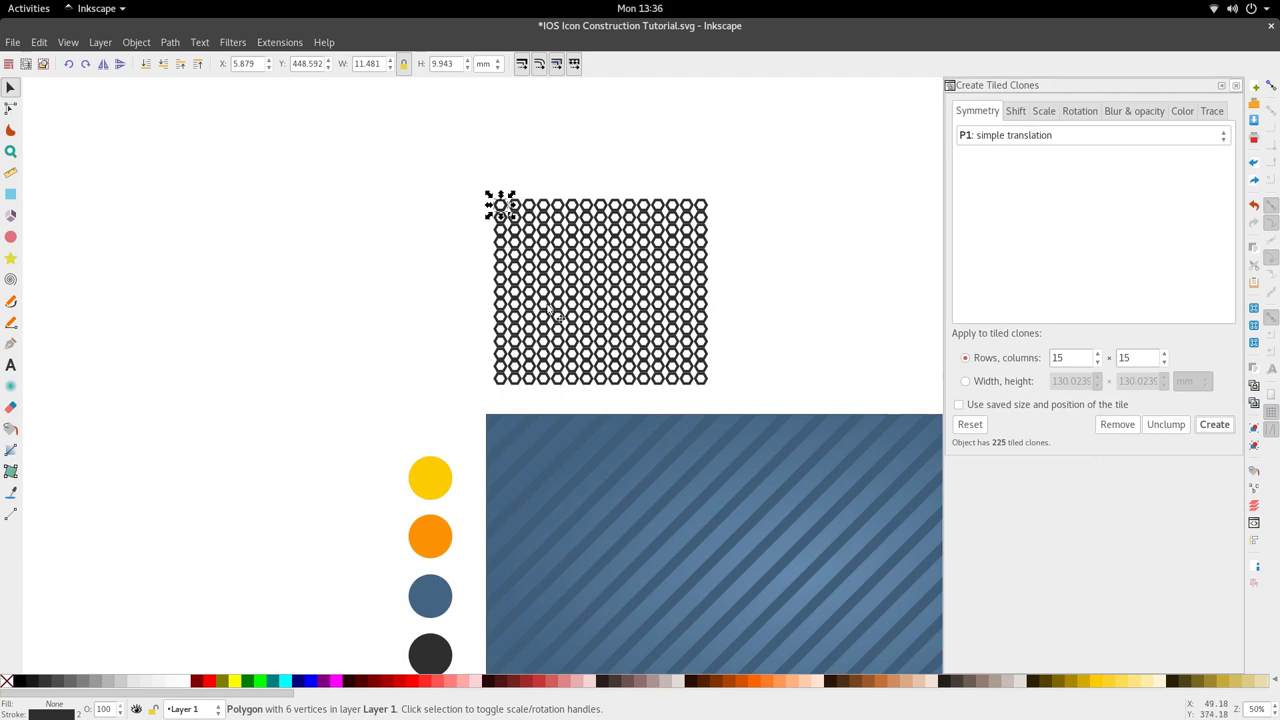
- Enable snapping, including snapping of cusp nodes
{"action": "scroll", "coordinate": [548, 300], "scroll_direction": "up", "scroll_amount": 2}
{"action": "scroll", "coordinate": [470, 290], "scroll_direction": "up", "scroll_amount": 3}
{"action": "scroll", "coordinate": [452, 250], "scroll_direction": "up", "scroll_amount": 3}
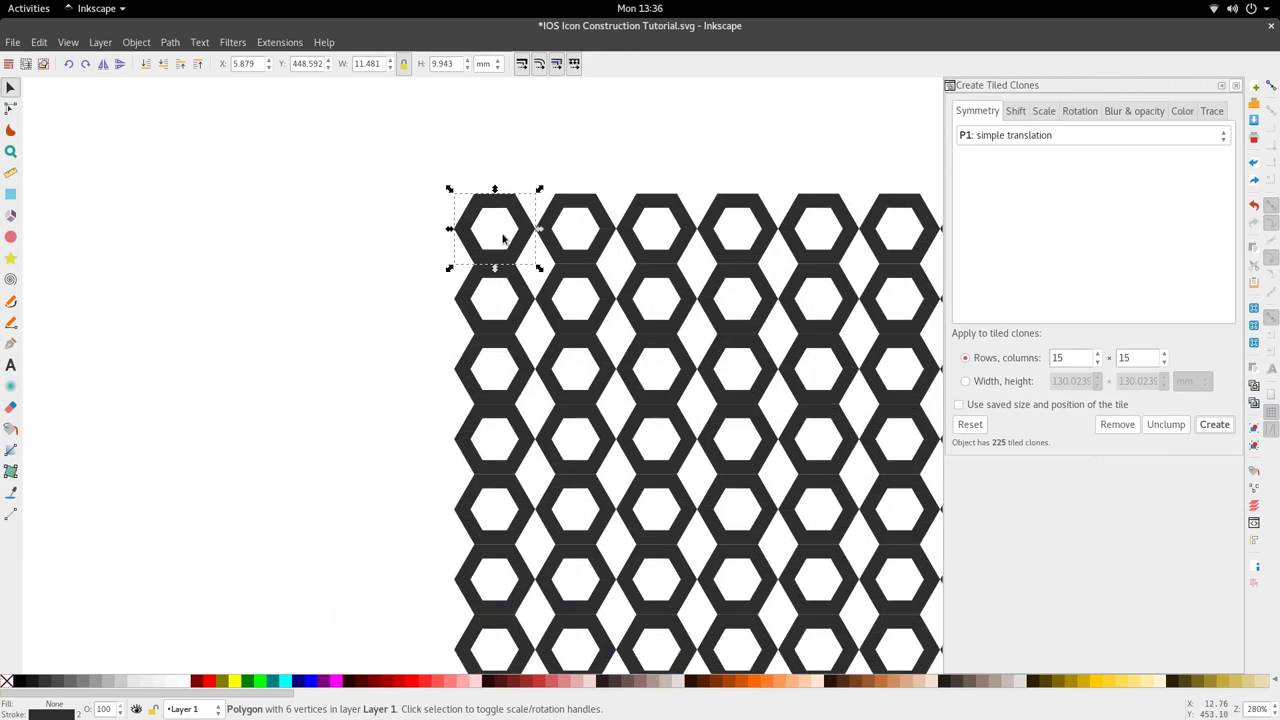
{"action": "scroll", "coordinate": [503, 237], "scroll_direction": "down", "scroll_amount": 1}
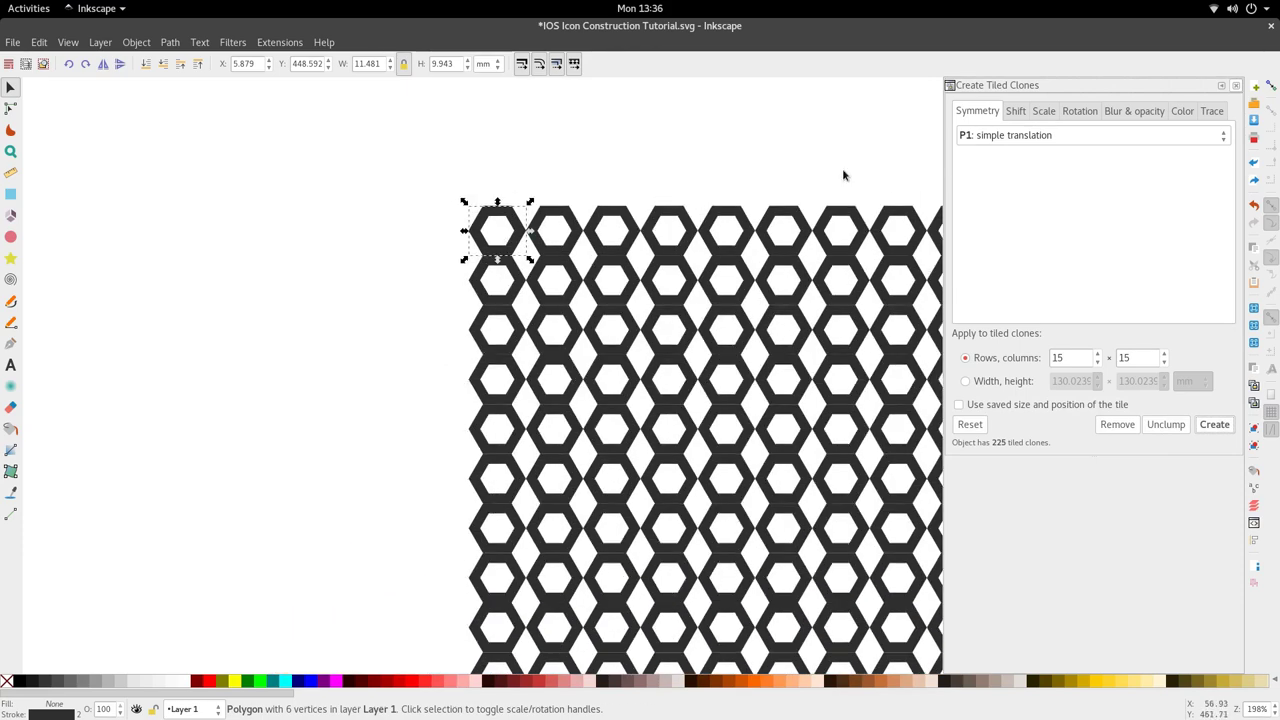
{"action": "left_click", "coordinate": [1271, 87]}
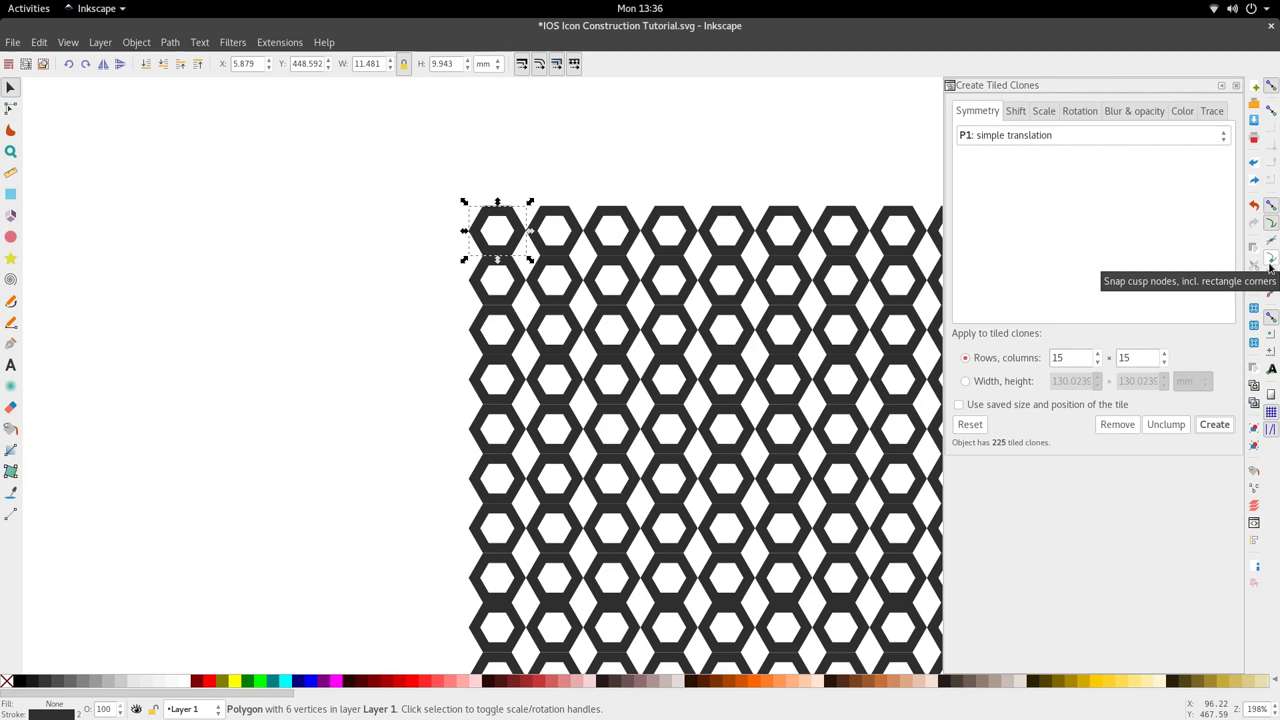
{"action": "left_click", "coordinate": [1270, 260]}
{"action": "scroll", "coordinate": [503, 248], "scroll_direction": "up", "scroll_amount": 2}
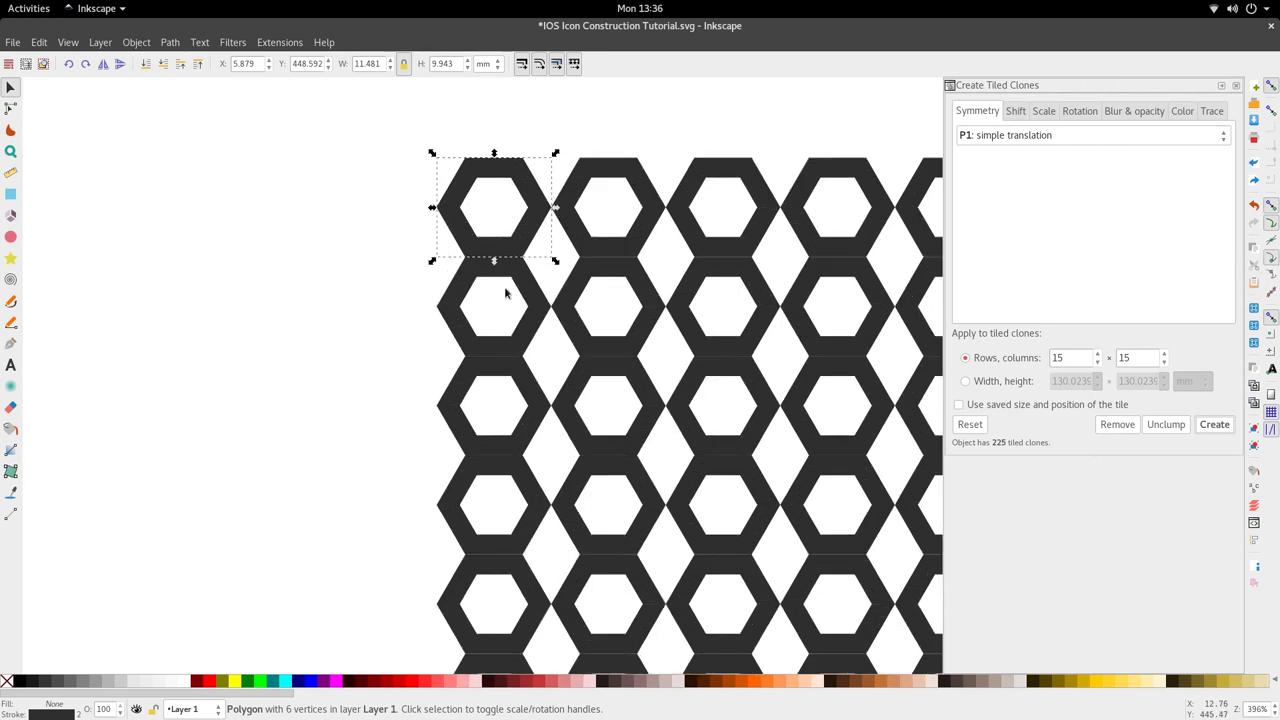
- Move the second through eighth hexagons of the first column upward, snapping each cusp node to cusp node so their borders overlap
{"action": "left_click", "coordinate": [508, 286]}
{"action": "left_click_drag", "start_coordinate": [517, 285], "coordinate": [518, 265]}
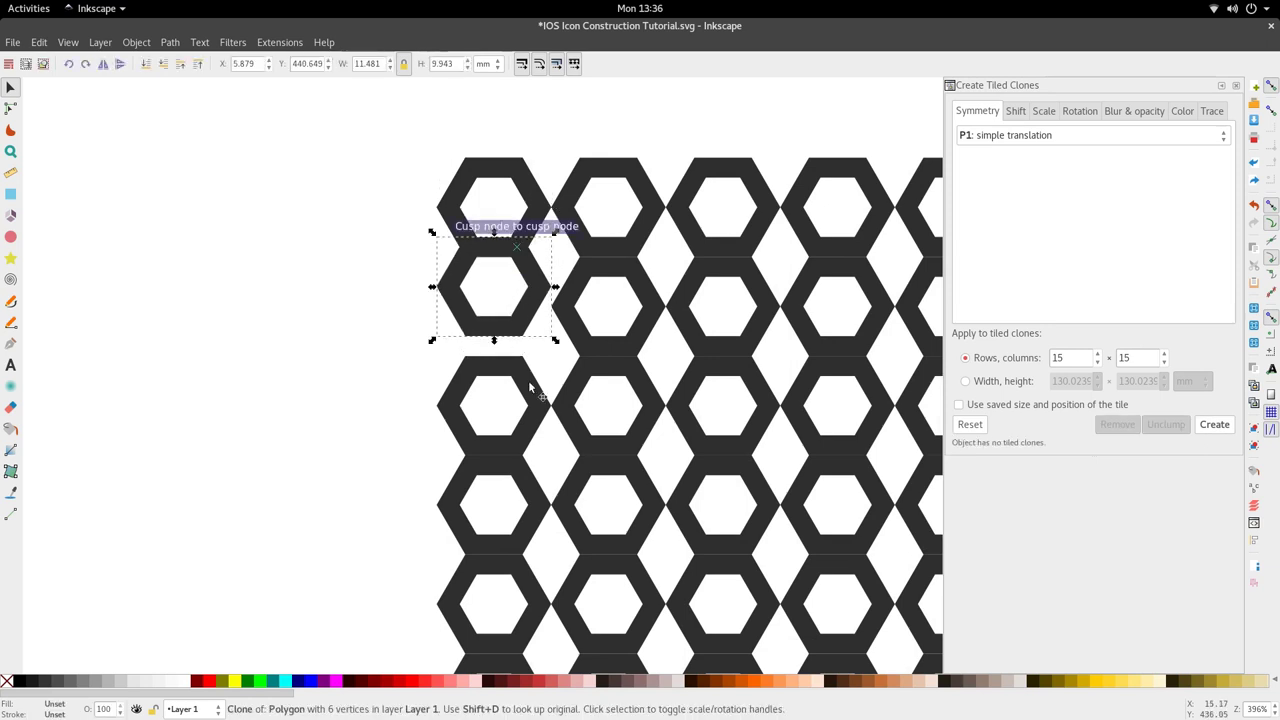
{"action": "left_click_drag", "start_coordinate": [529, 386], "coordinate": [530, 346]}
{"action": "left_click_drag", "start_coordinate": [530, 474], "coordinate": [534, 366]}
{"action": "scroll", "coordinate": [533, 412], "scroll_direction": "down", "scroll_amount": 3}
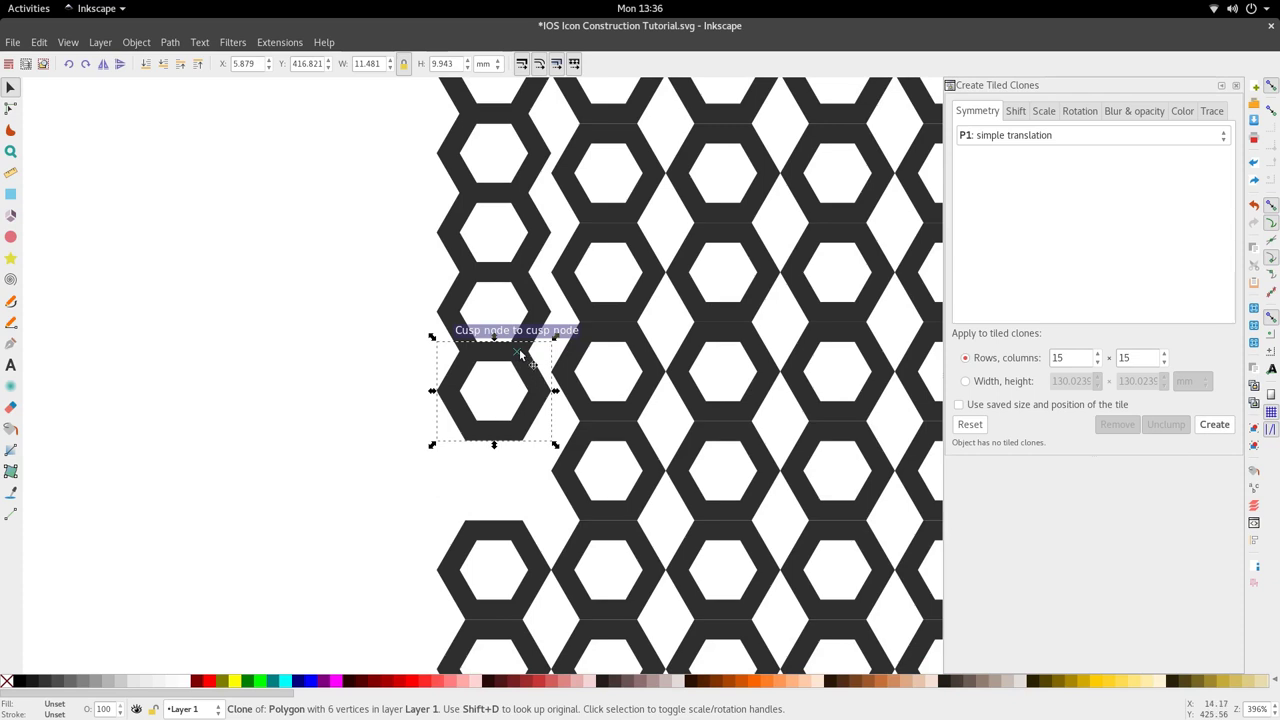
{"action": "left_click_drag", "start_coordinate": [511, 531], "coordinate": [521, 452]}
{"action": "scroll", "coordinate": [519, 472], "scroll_direction": "down", "scroll_amount": 3}
{"action": "left_click_drag", "start_coordinate": [519, 506], "coordinate": [528, 377]}
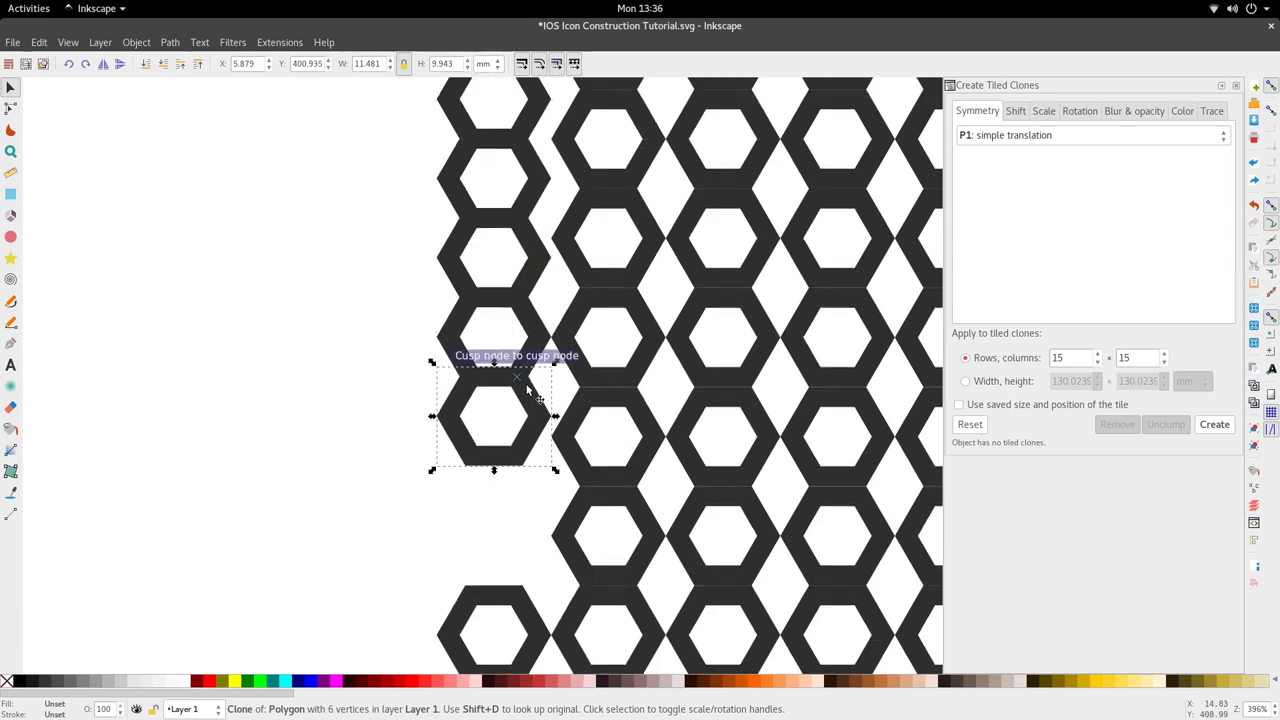
{"action": "scroll", "coordinate": [528, 377], "scroll_direction": "down", "scroll_amount": 4}
{"action": "scroll", "coordinate": [515, 378], "scroll_direction": "up", "scroll_amount": 3}
{"action": "left_click_drag", "start_coordinate": [537, 537], "coordinate": [537, 437]}
{"action": "scroll", "coordinate": [503, 342], "scroll_direction": "down", "scroll_amount": 1}
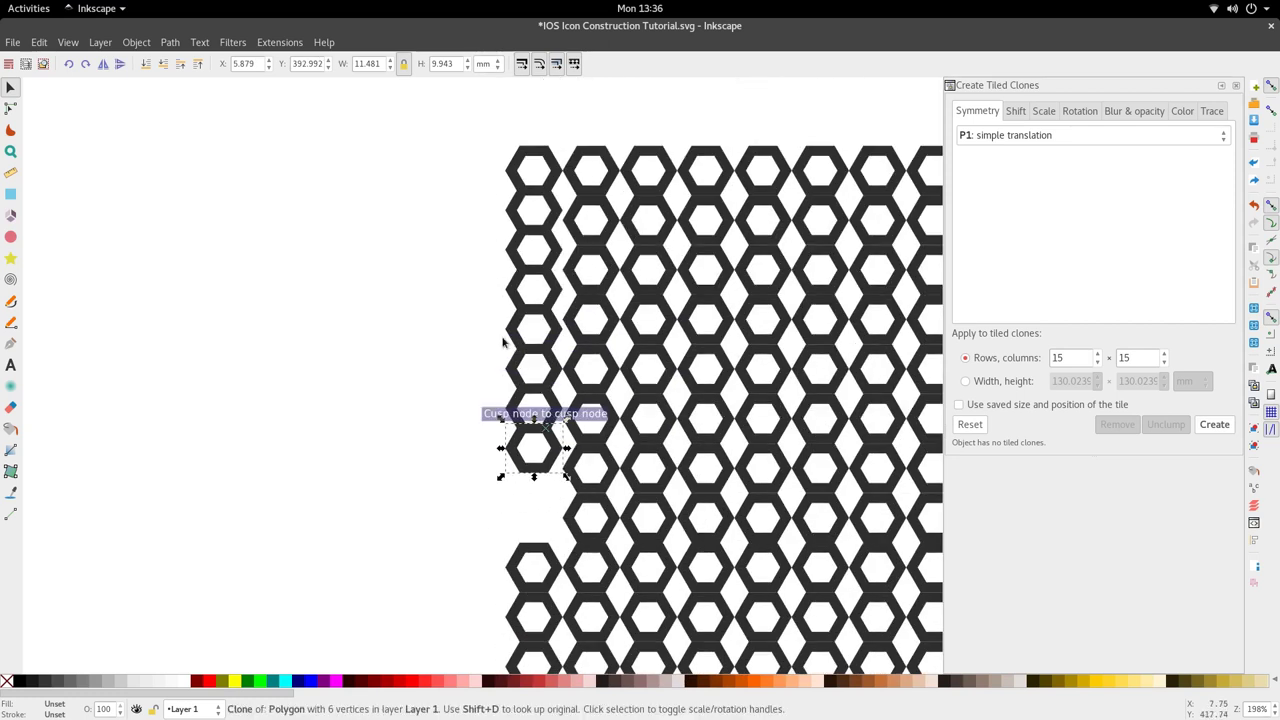
- Draw a separate hexagon left of the honeycomb grid, about 18 mm wide, and set its stroke to the #121212 colour of its fill
{"action": "left_click", "coordinate": [10, 258]}
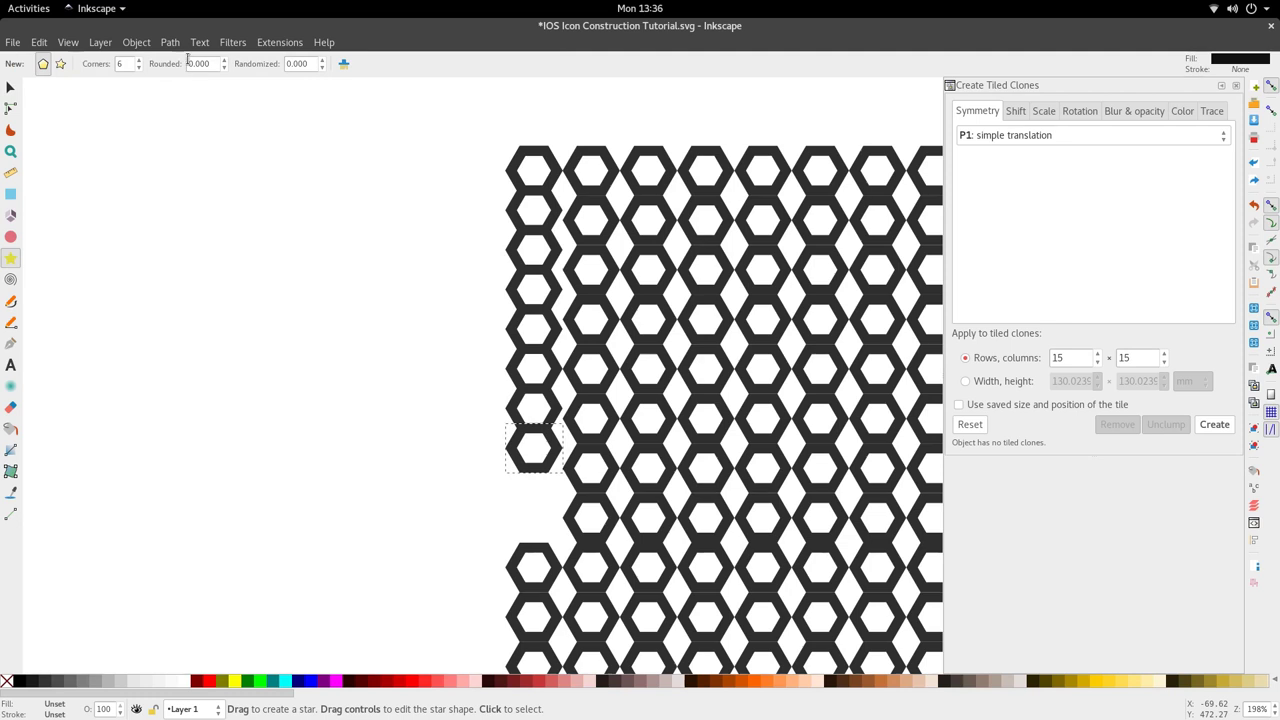
{"action": "left_click_drag", "start_coordinate": [259, 274], "coordinate": [289, 310]}
{"action": "key", "text": "d"}
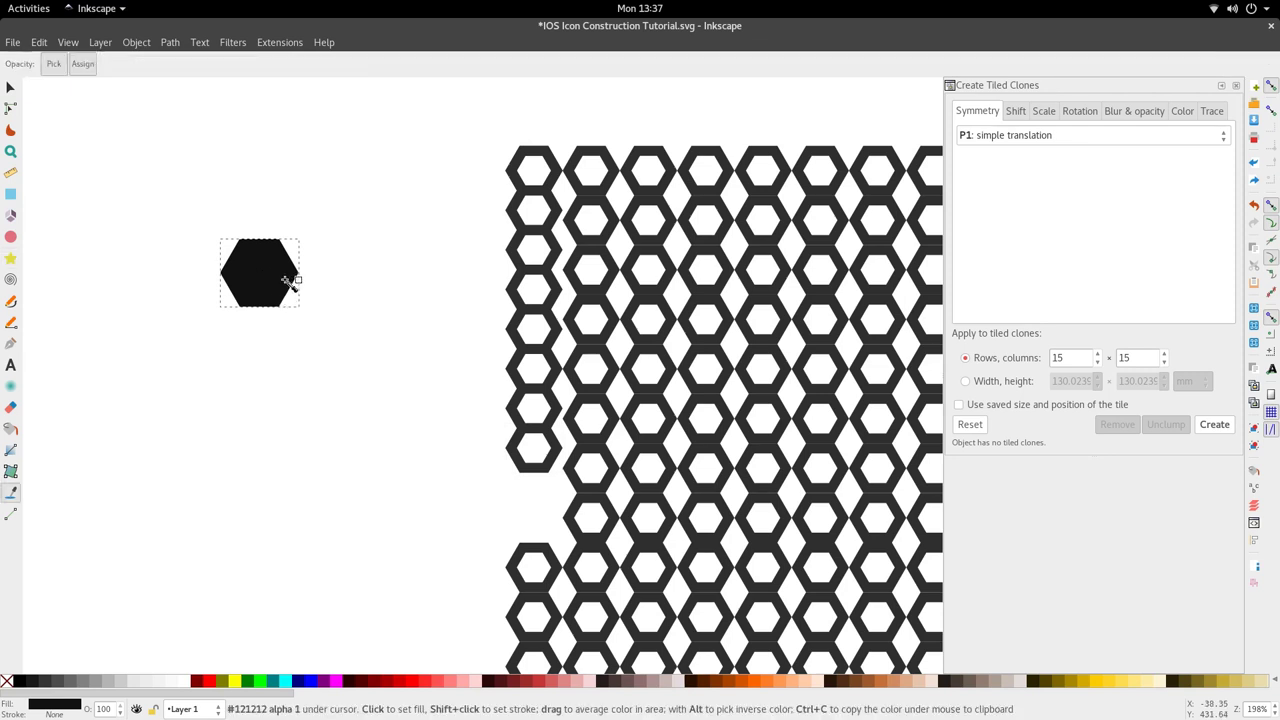
{"action": "left_click", "coordinate": [289, 280], "text": "shift"}
{"action": "key", "text": "s"}
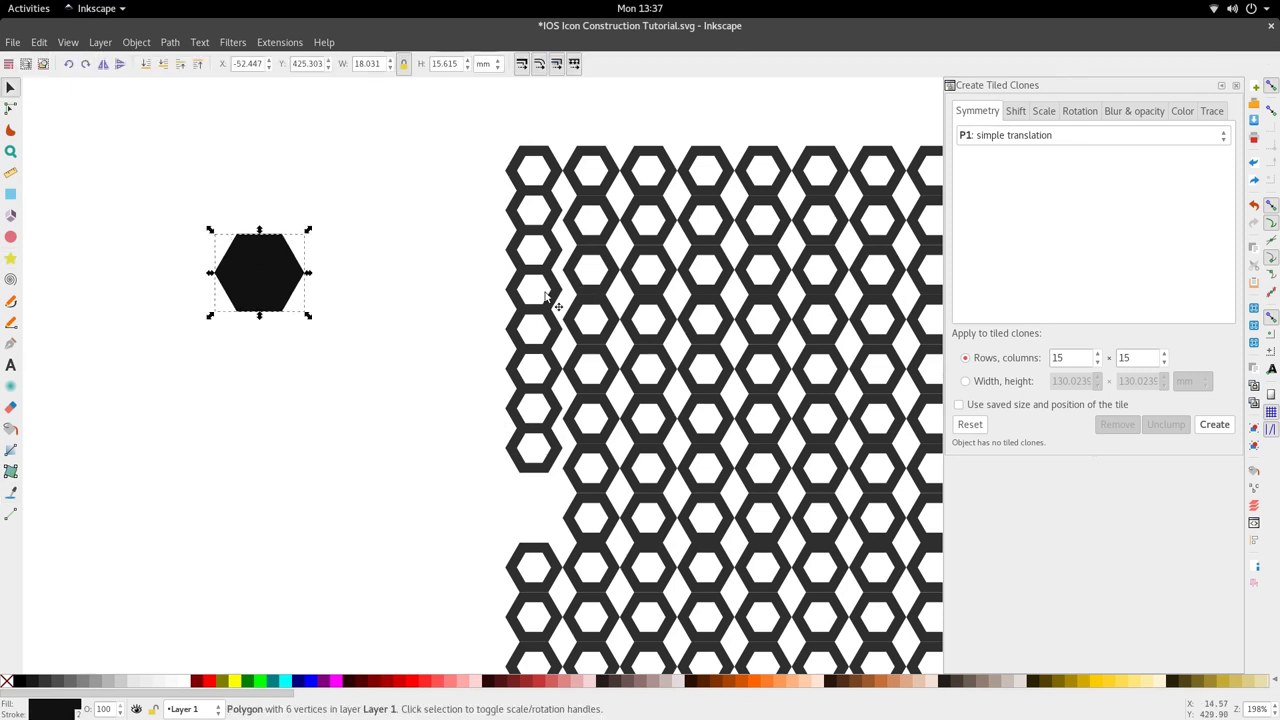
- Remove the fill of the new hexagon so that it is drawn only with its stroke
{"action": "right_click", "coordinate": [58, 710]}
{"action": "left_click", "coordinate": [85, 689]}
{"action": "key", "text": "asterisk"}
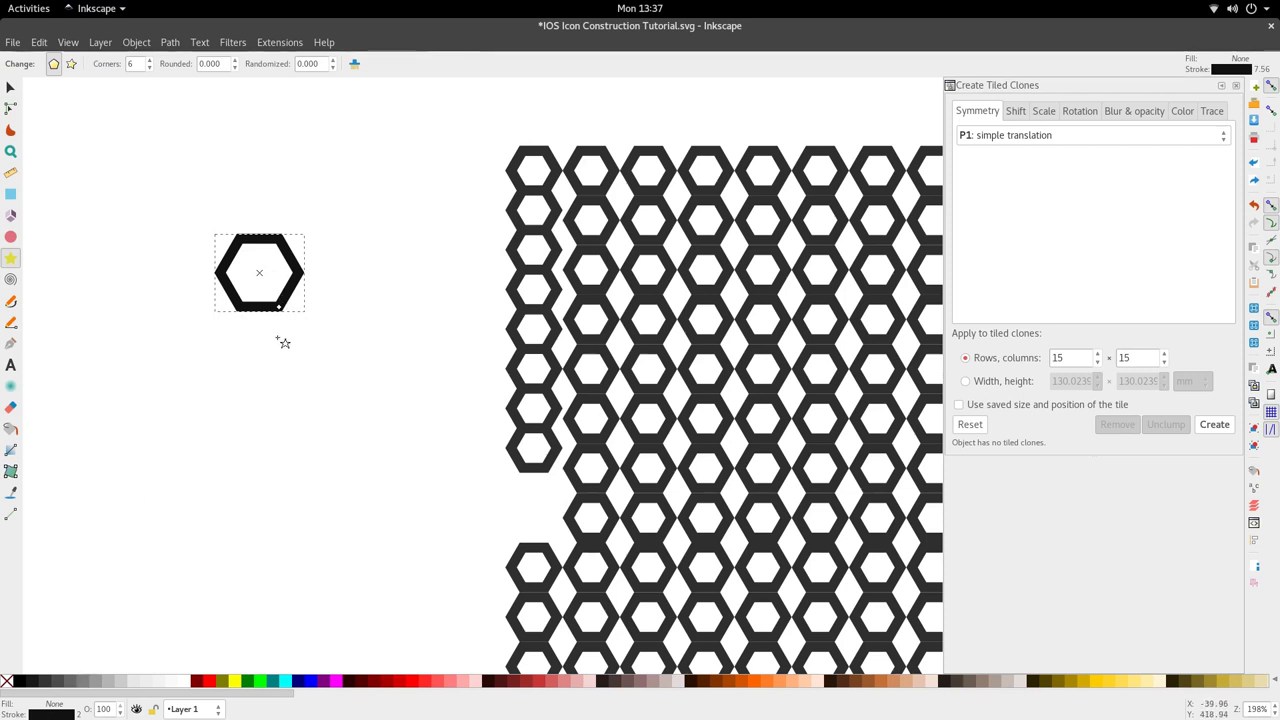
{"action": "key", "text": "s"}
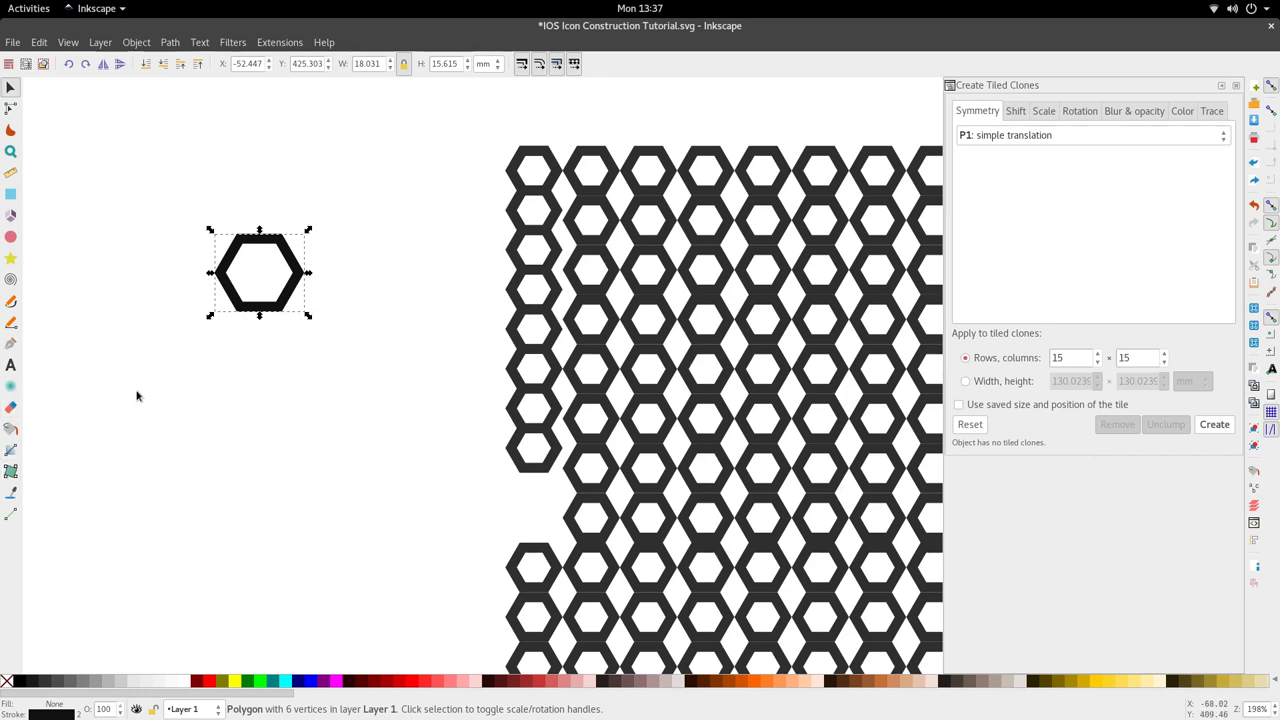
{"action": "key", "text": "d"}
{"action": "key", "text": "s"}
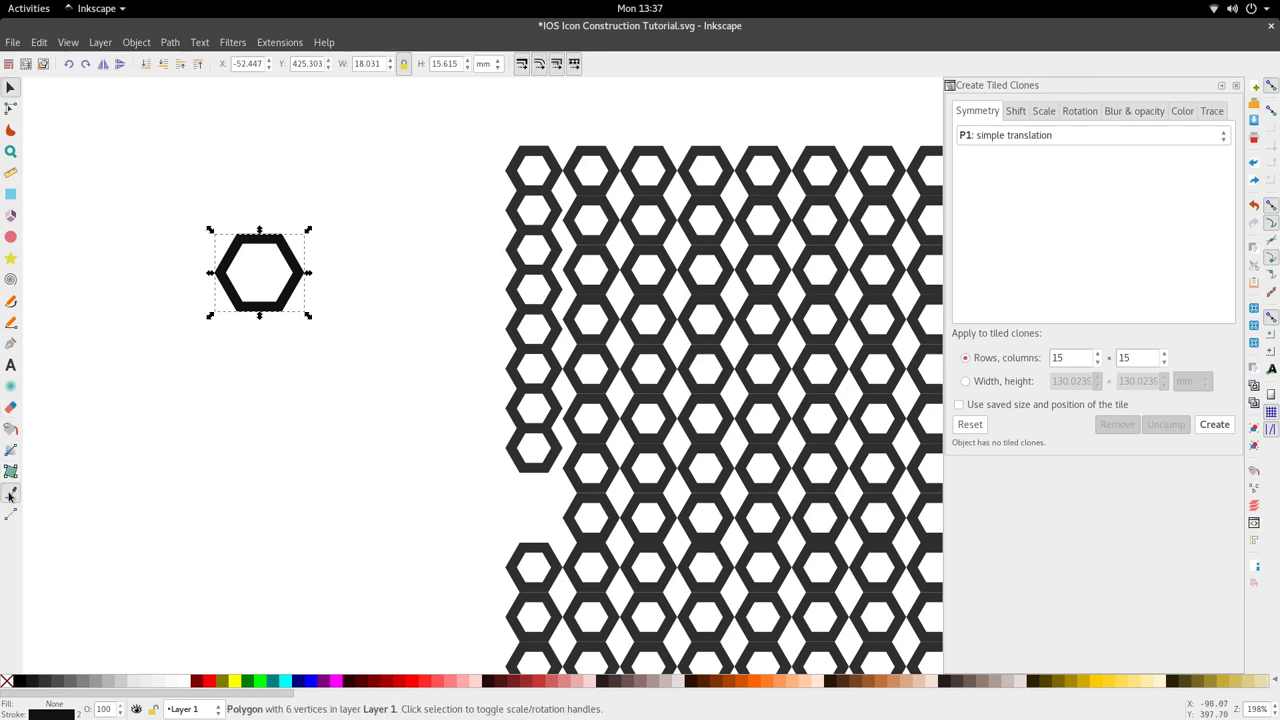
{"action": "left_click", "coordinate": [11, 492]}
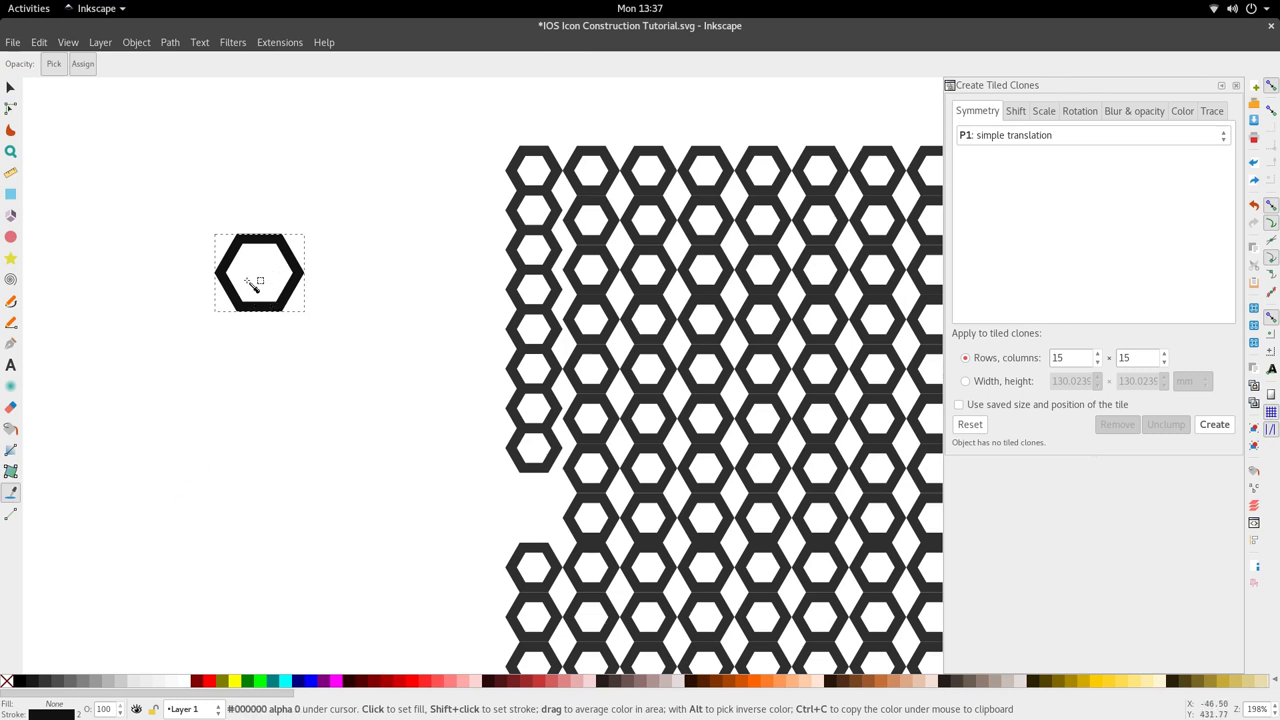
{"action": "key", "text": "s"}
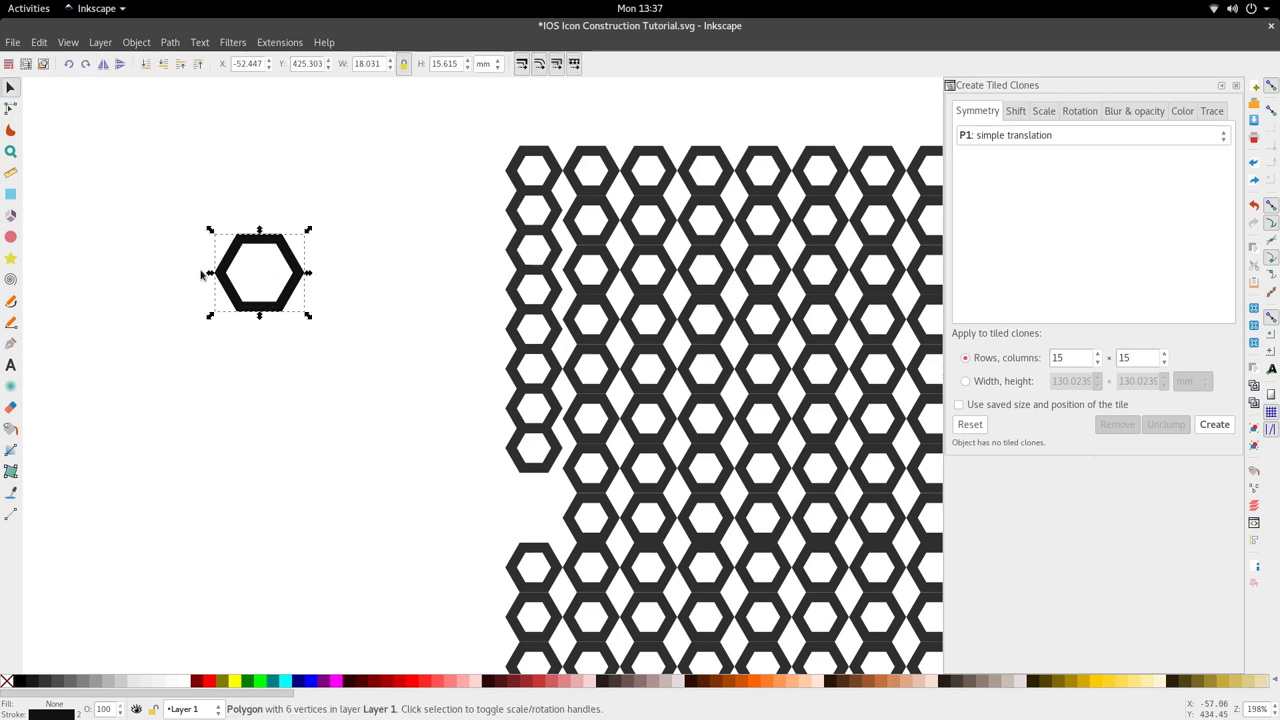
- Delete the separate outlined hexagon left of the honeycomb grid
{"action": "left_click", "coordinate": [557, 283]}
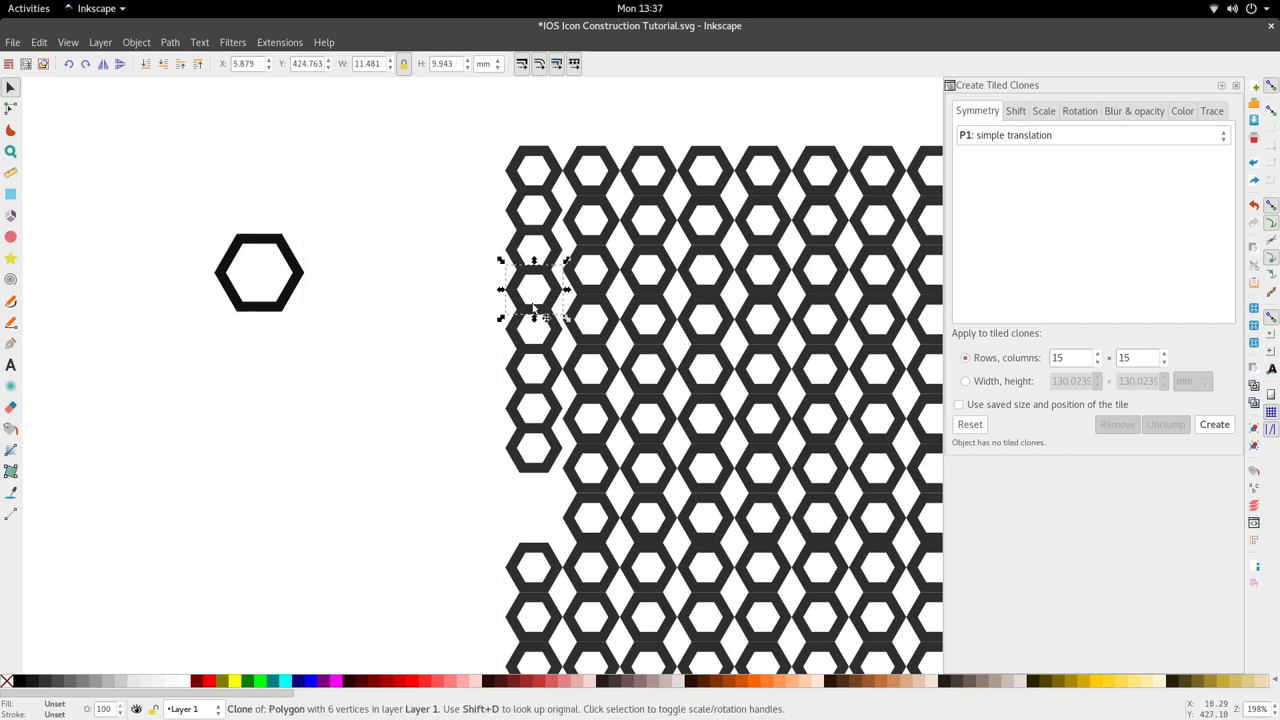
{"action": "left_click", "coordinate": [257, 297]}
{"action": "left_click", "coordinate": [264, 307]}
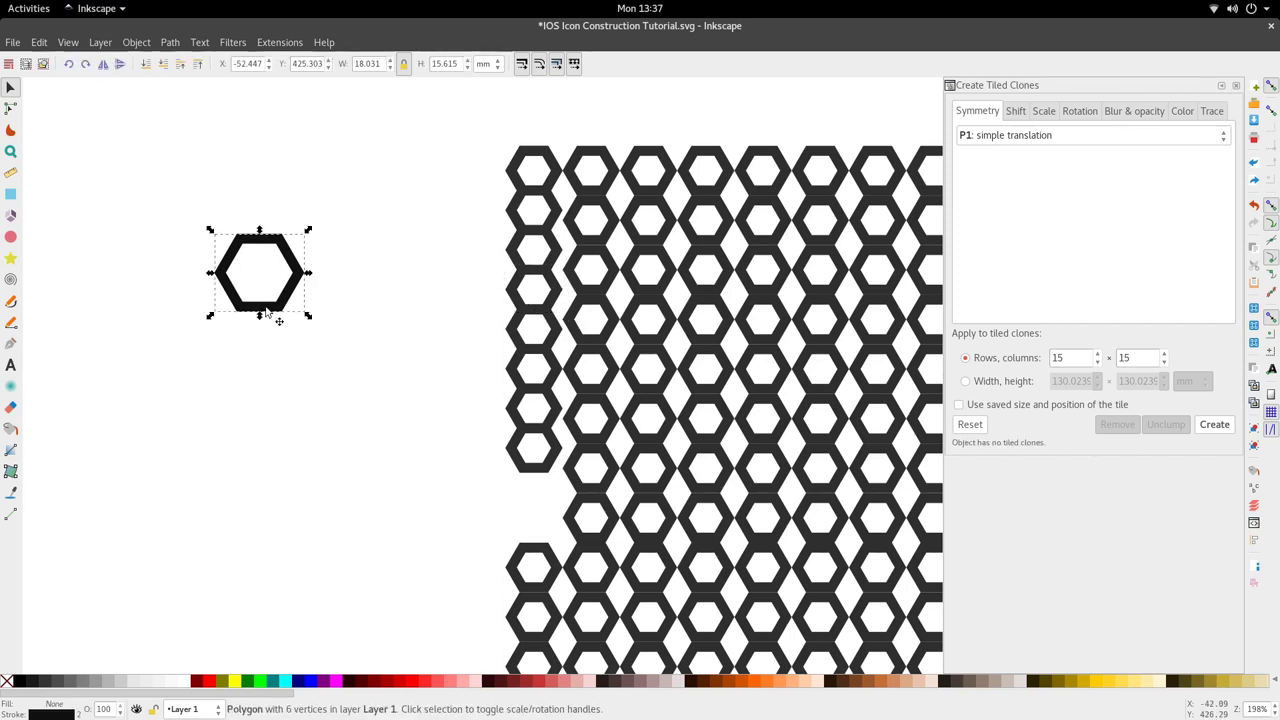
{"action": "key", "text": "Delete"}
- Move the remaining lower hexagons of the first column upward, snapping each cusp node to cusp node to close the column
{"action": "scroll", "coordinate": [514, 171], "scroll_direction": "up", "scroll_amount": 2}
{"action": "left_click", "coordinate": [513, 171]}
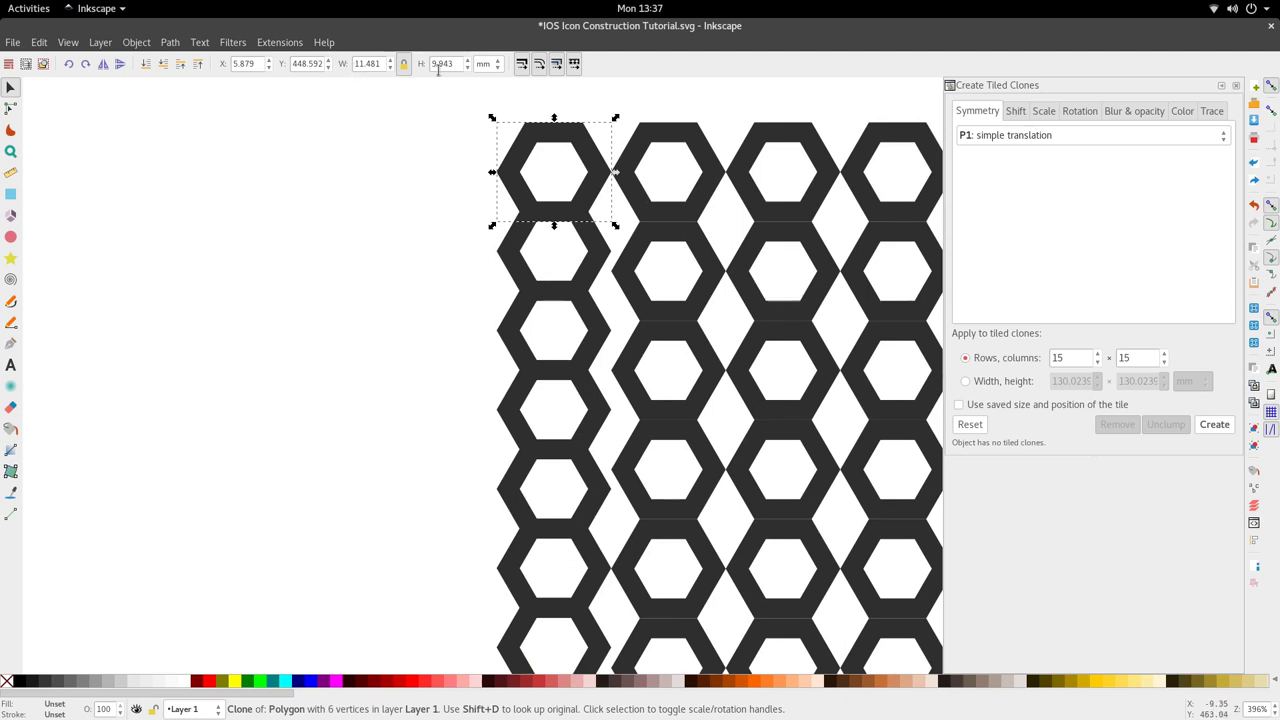
{"action": "scroll", "coordinate": [466, 234], "scroll_direction": "down", "scroll_amount": 3}
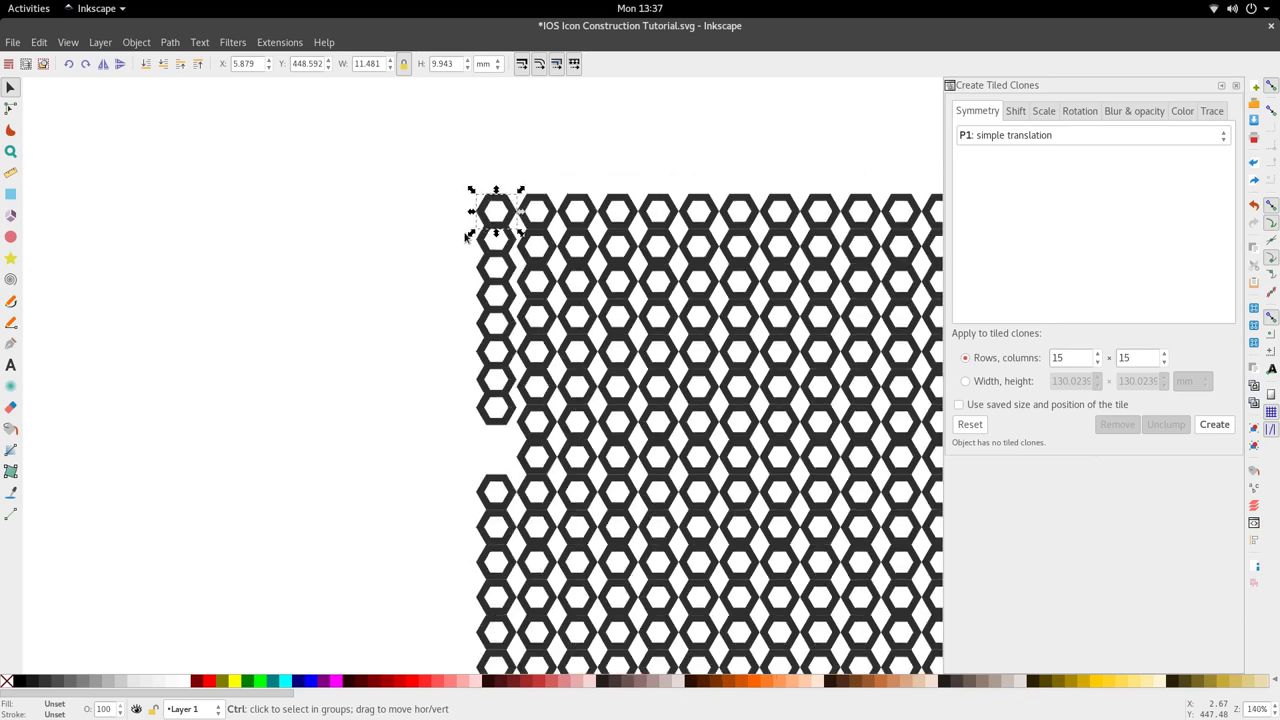
{"action": "left_click", "coordinate": [445, 290]}
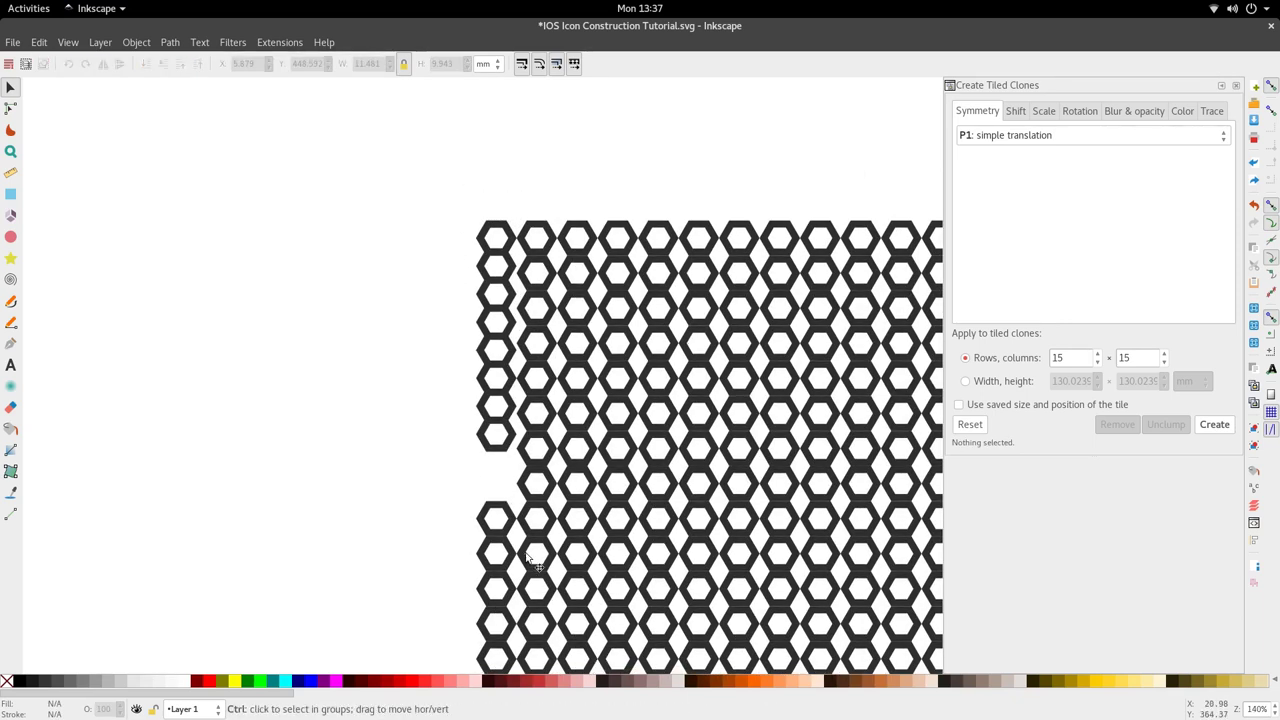
{"action": "scroll", "coordinate": [510, 520], "scroll_direction": "up", "scroll_amount": 2}
{"action": "left_click_drag", "start_coordinate": [500, 504], "coordinate": [499, 392]}
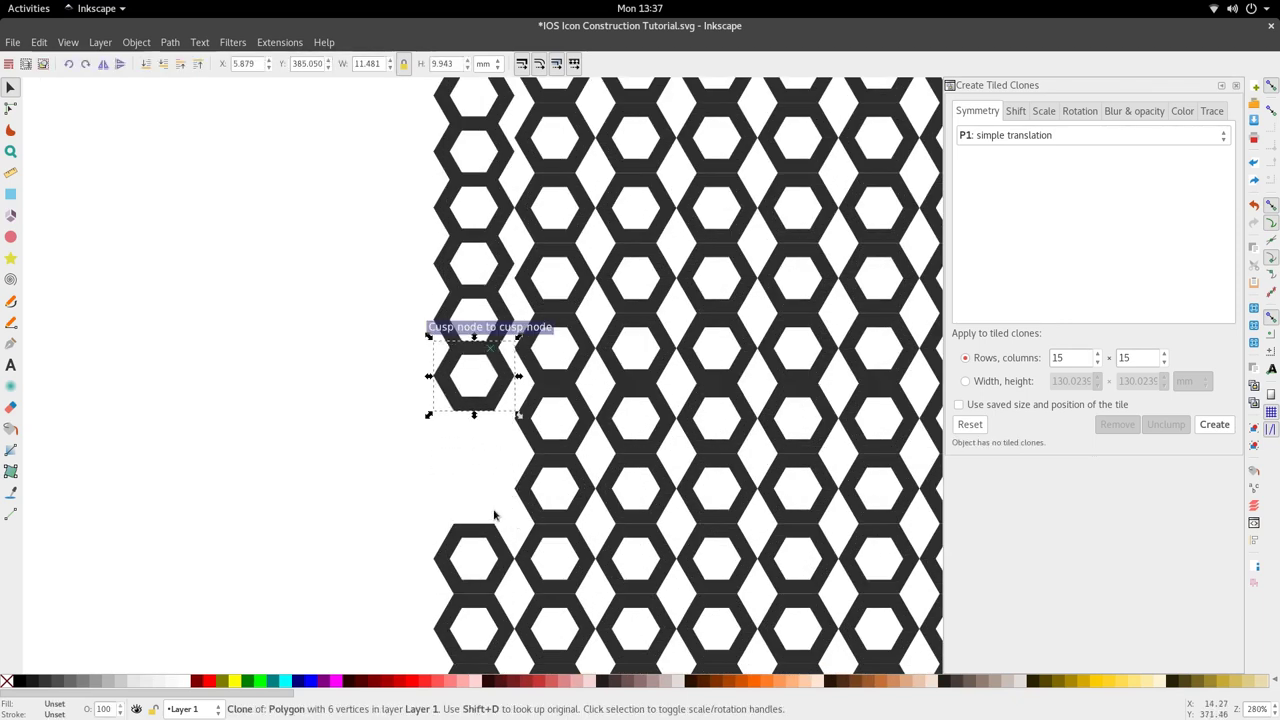
{"action": "left_click_drag", "start_coordinate": [495, 532], "coordinate": [499, 404]}
{"action": "left_click_drag", "start_coordinate": [504, 618], "coordinate": [503, 480]}
{"action": "scroll", "coordinate": [503, 480], "scroll_direction": "down", "scroll_amount": 4}
{"action": "scroll", "coordinate": [503, 480], "scroll_direction": "down", "scroll_amount": 8}
{"action": "left_click_drag", "start_coordinate": [489, 388], "coordinate": [490, 234]}
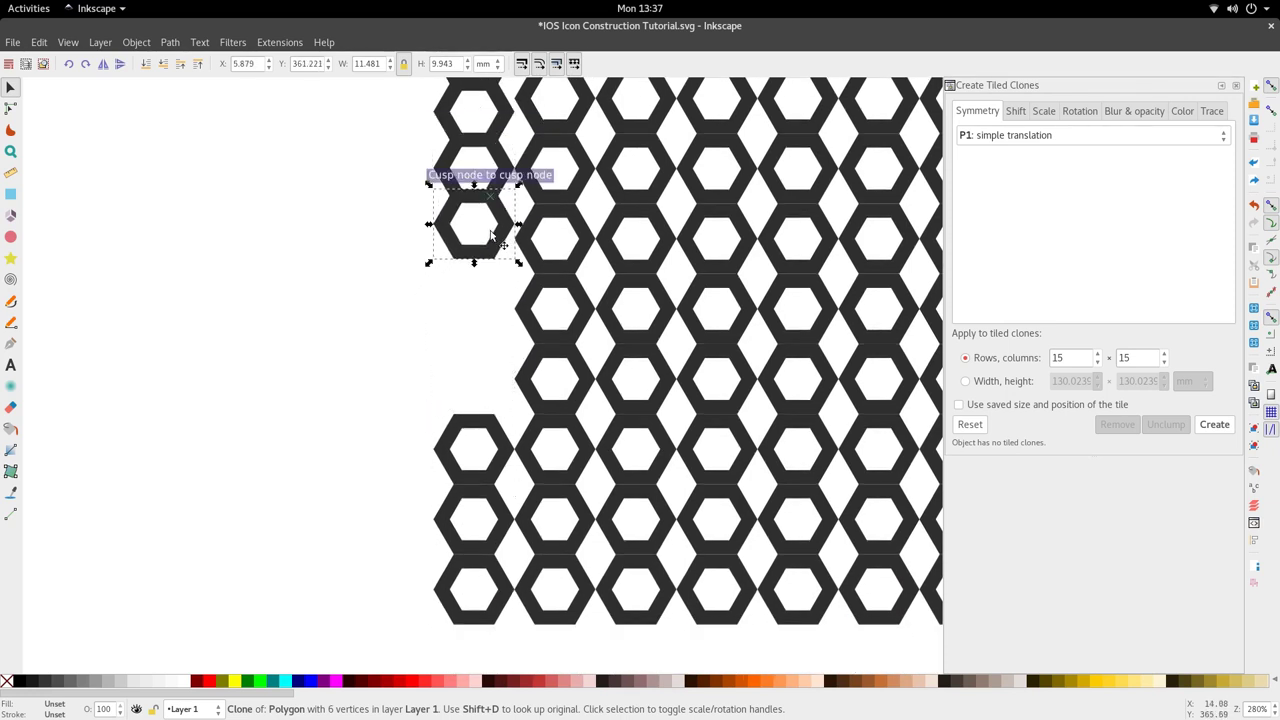
{"action": "left_click_drag", "start_coordinate": [480, 428], "coordinate": [466, 451]}
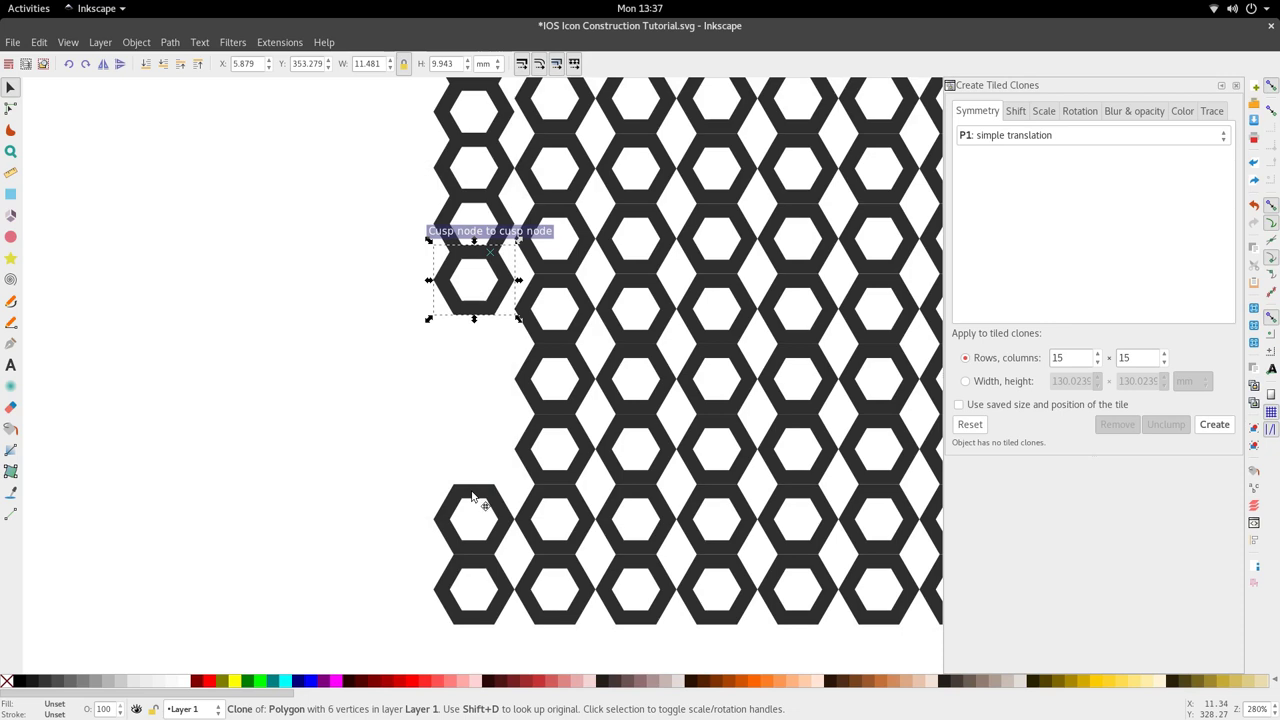
{"action": "left_click_drag", "start_coordinate": [472, 496], "coordinate": [474, 306]}
{"action": "left_click_drag", "start_coordinate": [474, 566], "coordinate": [478, 362]}
{"action": "scroll", "coordinate": [460, 383], "scroll_direction": "down", "scroll_amount": 3}
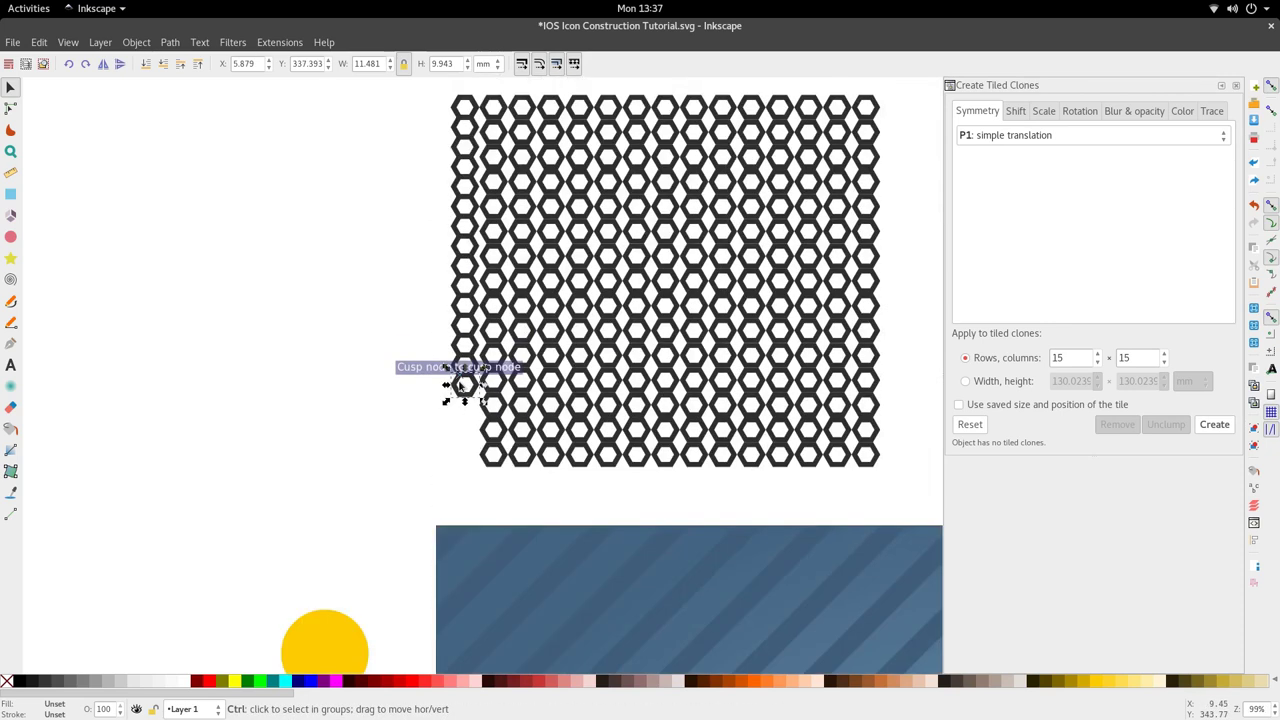
- Try to move the whole first column of hexagons against the neighbouring column so they interlock
{"action": "scroll", "coordinate": [461, 385], "scroll_direction": "up", "scroll_amount": 4}
{"action": "left_click_drag", "start_coordinate": [403, 196], "coordinate": [484, 612]}
{"action": "scroll", "coordinate": [478, 560], "scroll_direction": "up", "scroll_amount": 3}
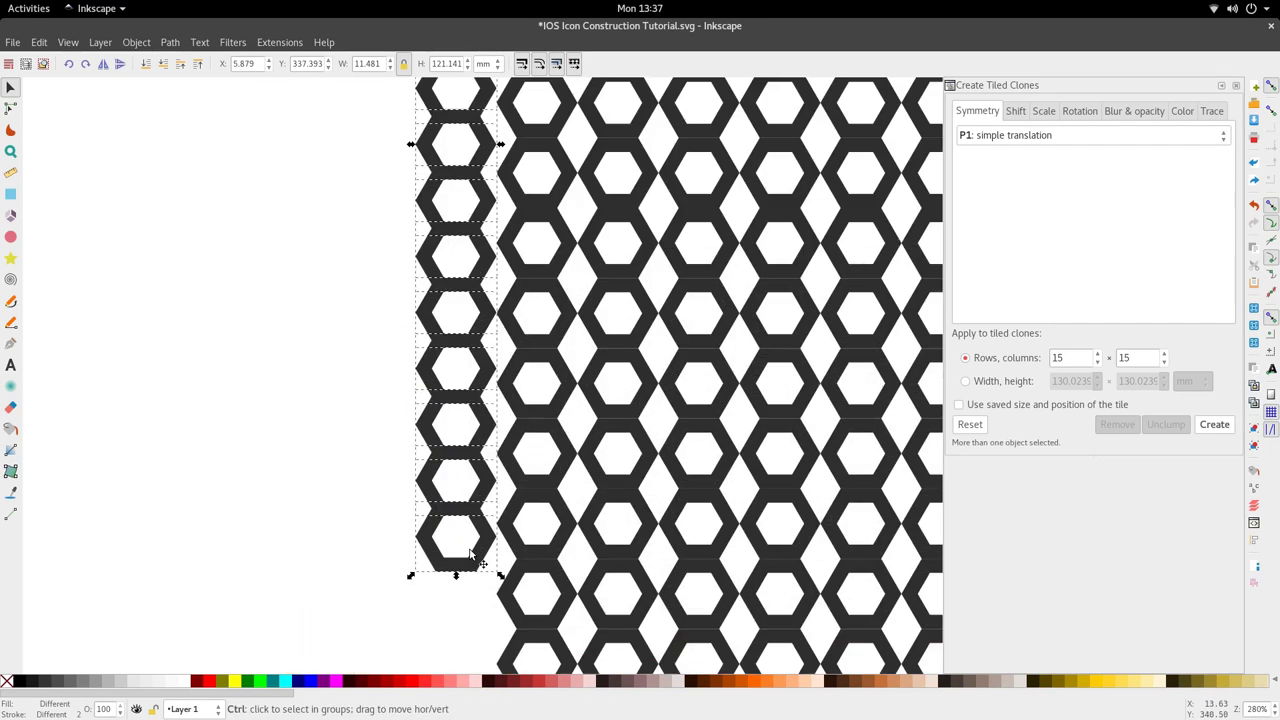
{"action": "left_click_drag", "start_coordinate": [489, 549], "coordinate": [517, 487]}
{"action": "left_click_drag", "start_coordinate": [512, 410], "coordinate": [484, 432]}
{"action": "key", "text": "ctrl+z"}
{"action": "key", "text": "ctrl+z"}
{"action": "scroll", "coordinate": [466, 423], "scroll_direction": "down", "scroll_amount": 3}
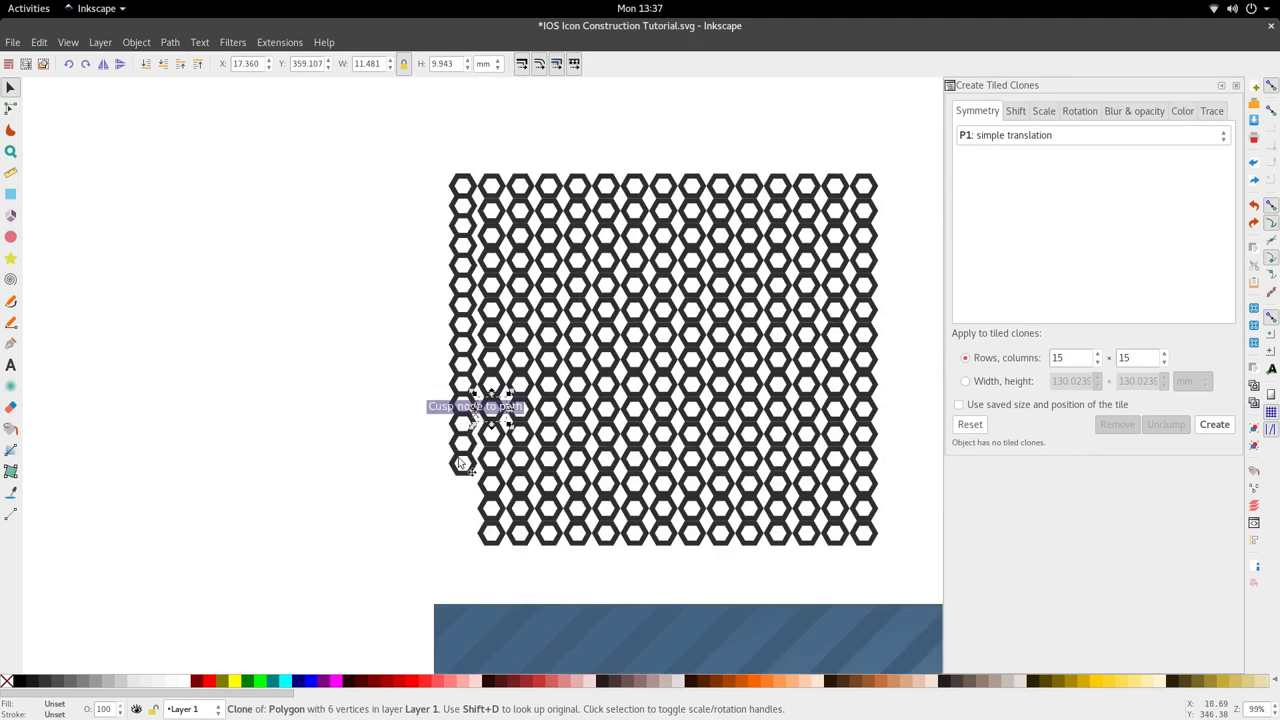
{"action": "left_click_drag", "start_coordinate": [423, 514], "coordinate": [523, 157]}
{"action": "scroll", "coordinate": [477, 130], "scroll_direction": "up", "scroll_amount": 3}
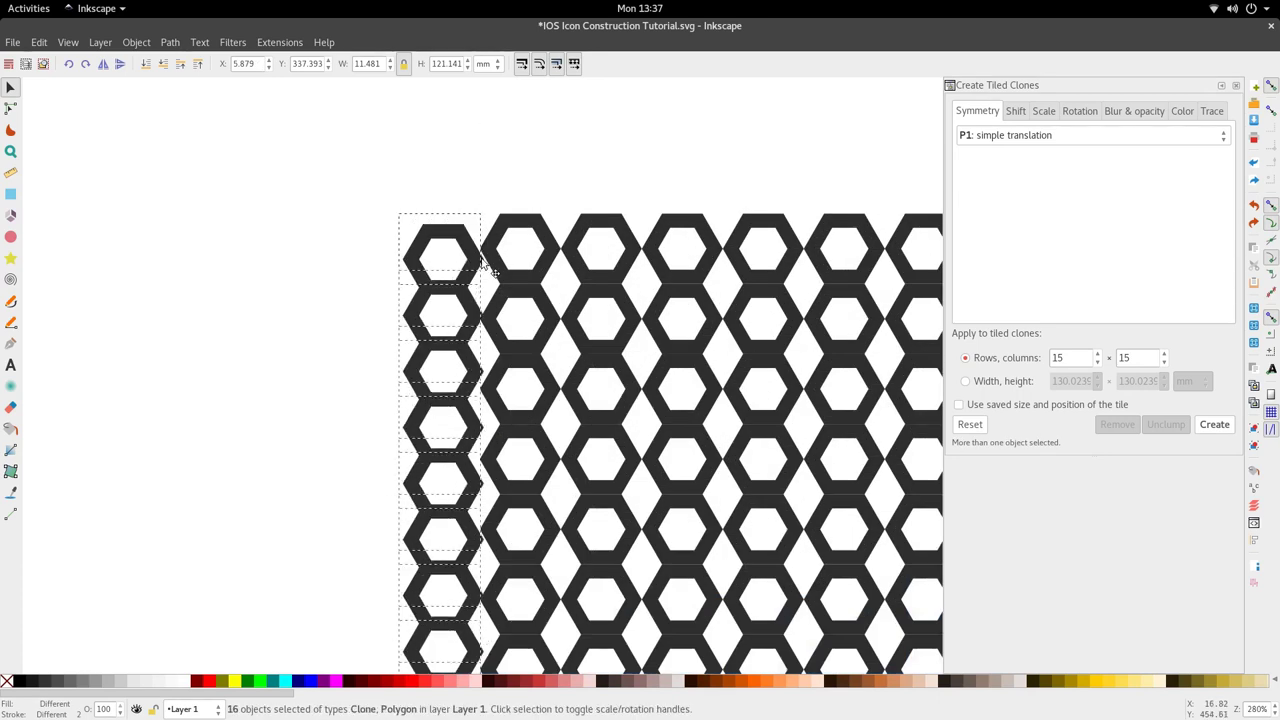
{"action": "left_click_drag", "start_coordinate": [487, 265], "coordinate": [505, 280]}
{"action": "left_click_drag", "start_coordinate": [498, 278], "coordinate": [499, 283]}
{"action": "key", "text": "ctrl+z"}
{"action": "key", "text": "ctrl+z"}
- Move the completed column away to the left of the grid, duplicate it and snap the copy beside it with its hexagons interlocking
{"action": "scroll", "coordinate": [425, 244], "scroll_direction": "down", "scroll_amount": 4}
{"action": "mouse_move", "coordinate": [392, 204]}
{"action": "left_mouse_down"}
{"action": "mouse_move", "coordinate": [445, 480]}
{"action": "mouse_move", "coordinate": [440, 445]}
{"action": "mouse_move", "coordinate": [355, 445]}
{"action": "mouse_move", "coordinate": [397, 422]}
{"action": "mouse_move", "coordinate": [383, 447]}
{"action": "mouse_move", "coordinate": [406, 459]}
{"action": "mouse_move", "coordinate": [700, 458]}
{"action": "mouse_move", "coordinate": [449, 414]}
{"action": "mouse_move", "coordinate": [457, 434]}
{"action": "mouse_move", "coordinate": [408, 443]}
{"action": "left_mouse_up"}
{"action": "scroll", "coordinate": [438, 440], "scroll_direction": "up", "scroll_amount": 3}
{"action": "scroll", "coordinate": [442, 446], "scroll_direction": "up", "scroll_amount": 10}
{"action": "scroll", "coordinate": [461, 438], "scroll_direction": "down", "scroll_amount": 3}
{"action": "scroll", "coordinate": [348, 458], "scroll_direction": "up", "scroll_amount": 3}
{"action": "key", "text": "ctrl+d"}
{"action": "scroll", "coordinate": [408, 443], "scroll_direction": "down", "scroll_amount": 3}
{"action": "left_click", "coordinate": [436, 533]}
{"action": "mouse_move", "coordinate": [437, 546]}
{"action": "left_mouse_down"}
{"action": "mouse_move", "coordinate": [354, 297]}
{"action": "mouse_move", "coordinate": [429, 547]}
{"action": "left_mouse_up"}
{"action": "left_click", "coordinate": [368, 552]}
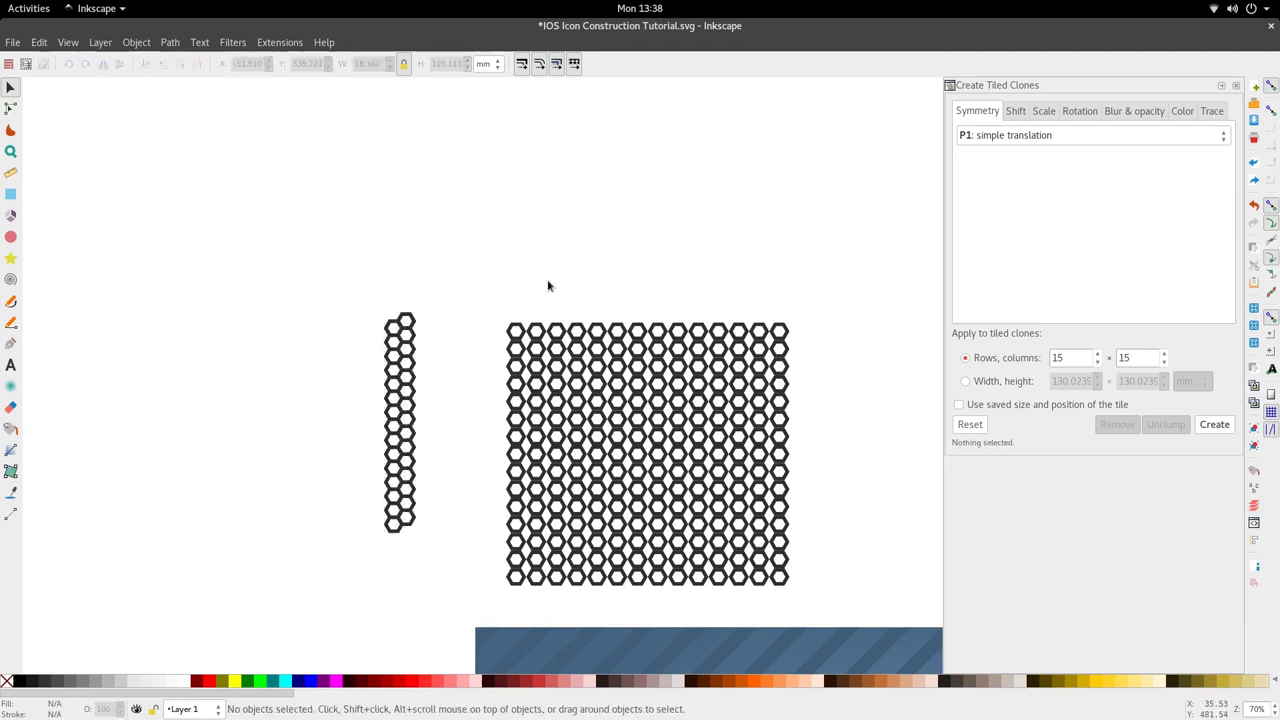
- Delete the two interlocked columns together with the old hexagon grid, keeping the finished honeycomb block elsewhere on the canvas
{"action": "left_click", "coordinate": [405, 435]}
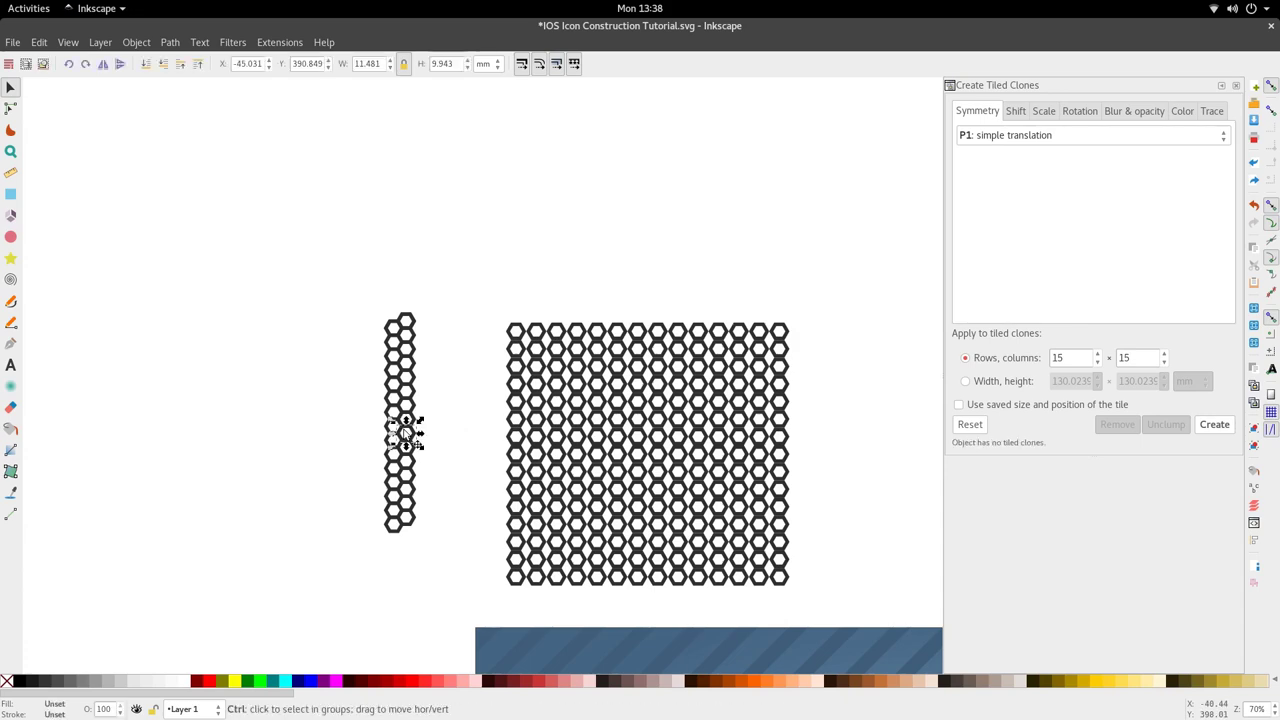
{"action": "scroll", "coordinate": [403, 430], "scroll_direction": "up", "scroll_amount": 4}
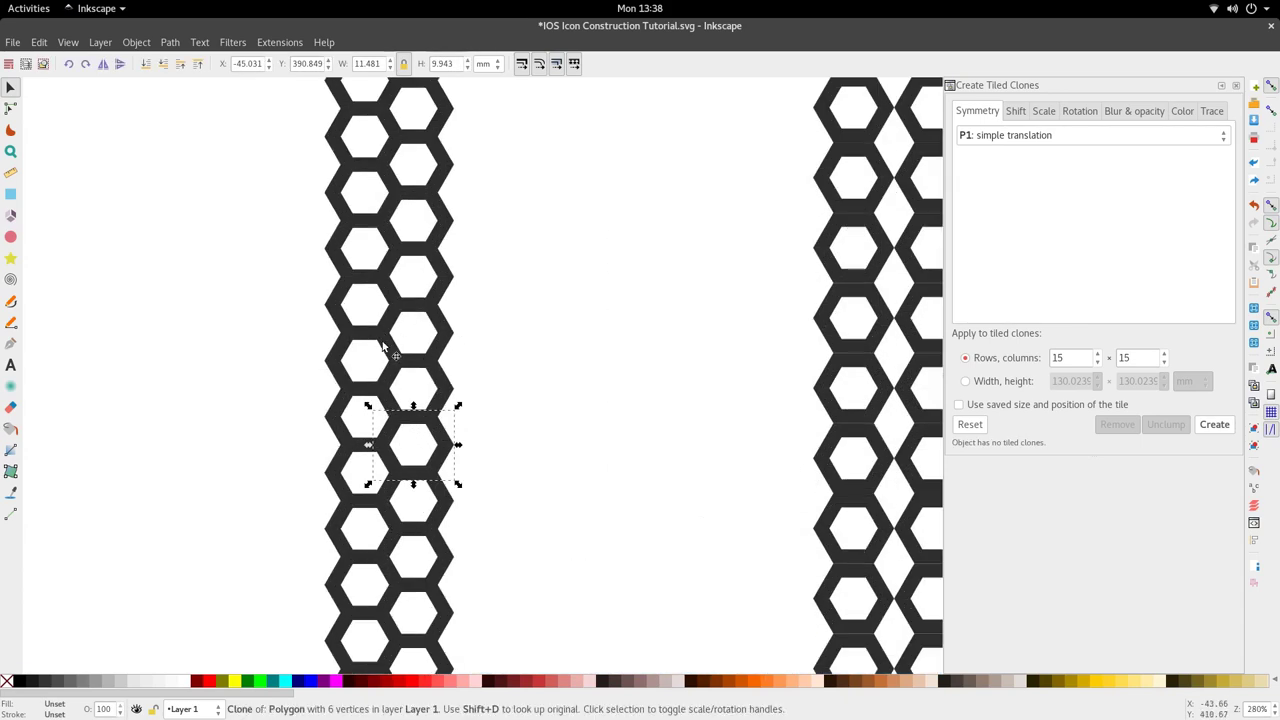
{"action": "scroll", "coordinate": [478, 408], "scroll_direction": "down", "scroll_amount": 3}
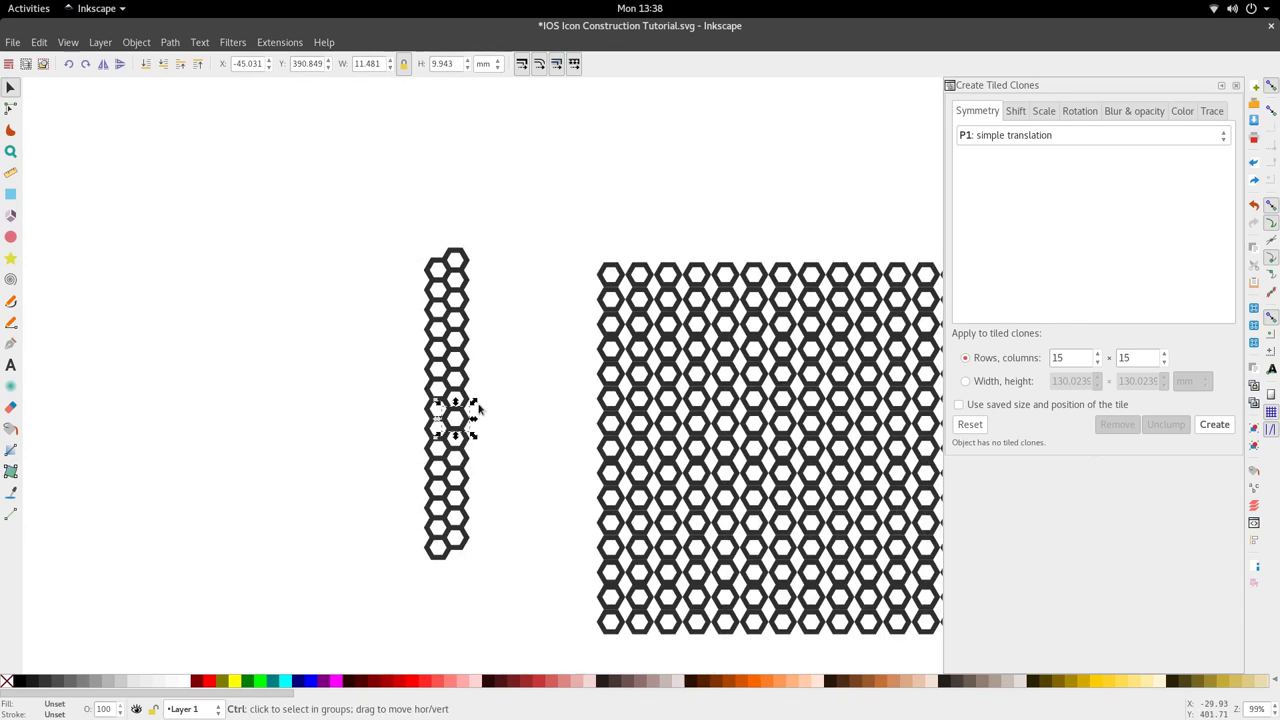
{"action": "scroll", "coordinate": [478, 405], "scroll_direction": "down", "scroll_amount": 2}
{"action": "left_click_drag", "start_coordinate": [396, 307], "coordinate": [779, 531]}
{"action": "key", "text": "Delete"}
- Move the whole finished honeycomb block to the empty area centred above the striped blue background
{"action": "scroll", "coordinate": [652, 438], "scroll_direction": "down", "scroll_amount": 3}
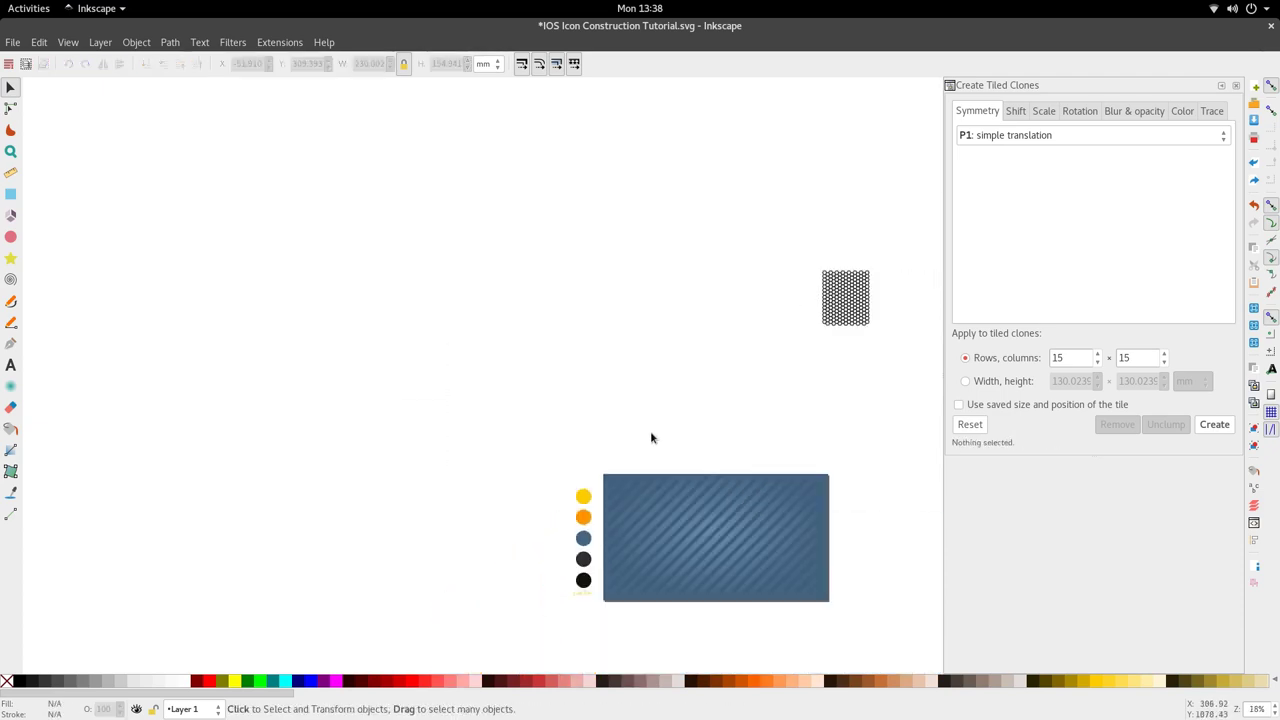
{"action": "scroll", "coordinate": [668, 418], "scroll_direction": "right", "scroll_amount": 2}
{"action": "scroll", "coordinate": [772, 309], "scroll_direction": "up", "scroll_amount": 5}
{"action": "double_click", "coordinate": [762, 331]}
{"action": "scroll", "coordinate": [772, 350], "scroll_direction": "up", "scroll_amount": 2}
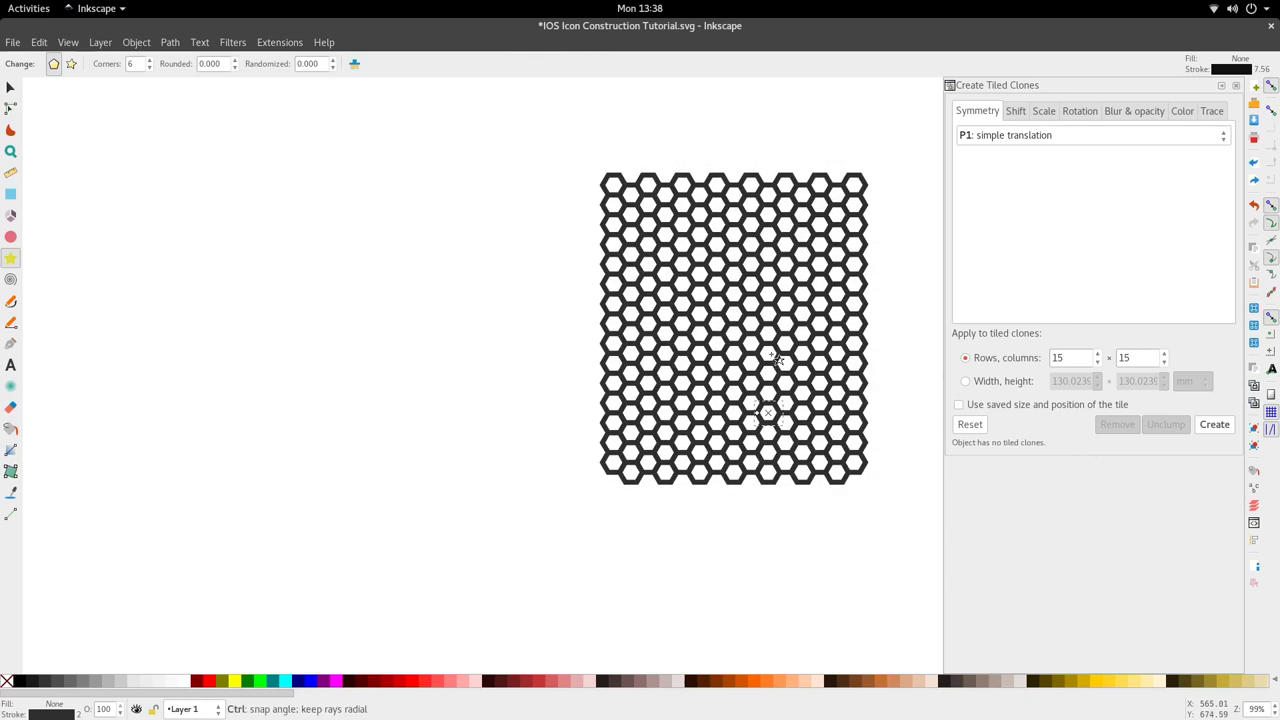
{"action": "scroll", "coordinate": [774, 376], "scroll_direction": "up", "scroll_amount": 3}
{"action": "scroll", "coordinate": [650, 356], "scroll_direction": "down", "scroll_amount": 5}
{"action": "key", "text": "s"}
{"action": "left_click_drag", "start_coordinate": [487, 216], "coordinate": [490, 571]}
{"action": "scroll", "coordinate": [697, 433], "scroll_direction": "down", "scroll_amount": 2}
{"action": "scroll", "coordinate": [490, 560], "scroll_direction": "down", "scroll_amount": 5}
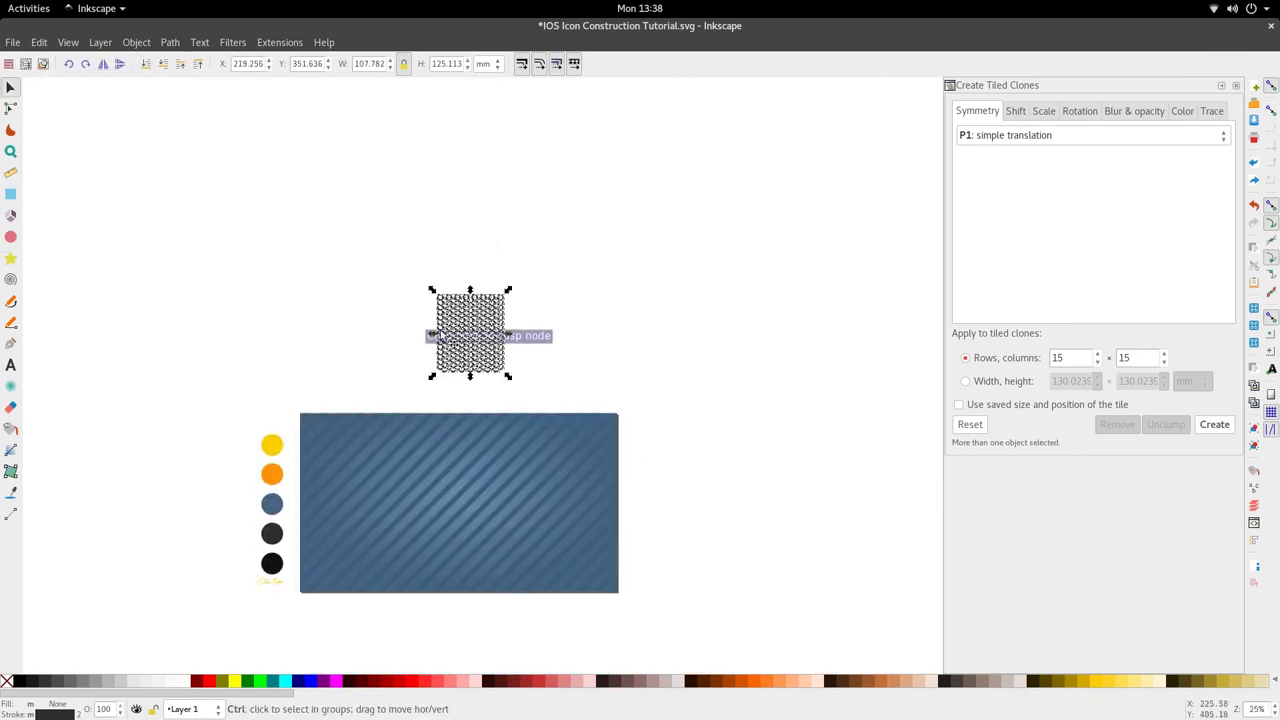
{"action": "scroll", "coordinate": [438, 318], "scroll_direction": "up", "scroll_amount": 4}
{"action": "scroll", "coordinate": [476, 374], "scroll_direction": "right", "scroll_amount": 5}
{"action": "scroll", "coordinate": [500, 411], "scroll_direction": "down", "scroll_amount": 2}
{"action": "left_click", "coordinate": [534, 444]}
{"action": "scroll", "coordinate": [534, 440], "scroll_direction": "down", "scroll_amount": 3}
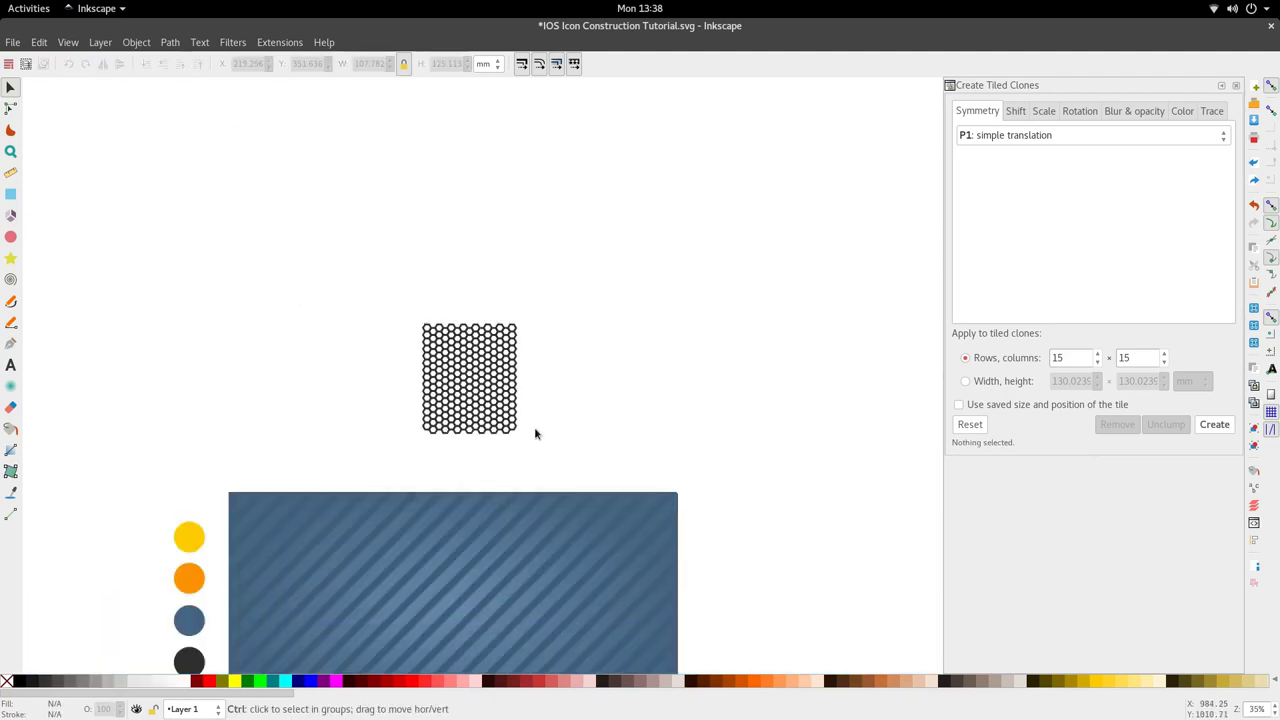
- Draw a square right of the honeycomb, lock its proportions and set its width and height to 120 mm
{"action": "left_click", "coordinate": [10, 194]}
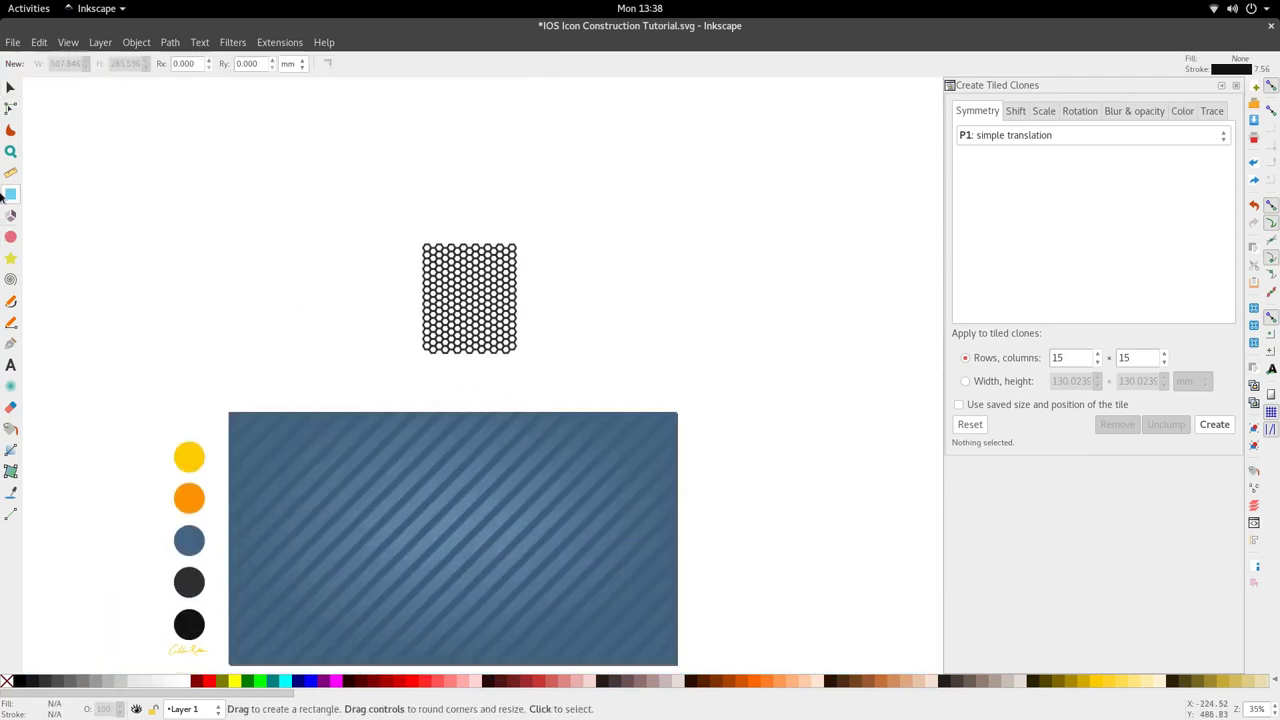
{"action": "scroll", "coordinate": [466, 287], "scroll_direction": "up", "scroll_amount": 1}
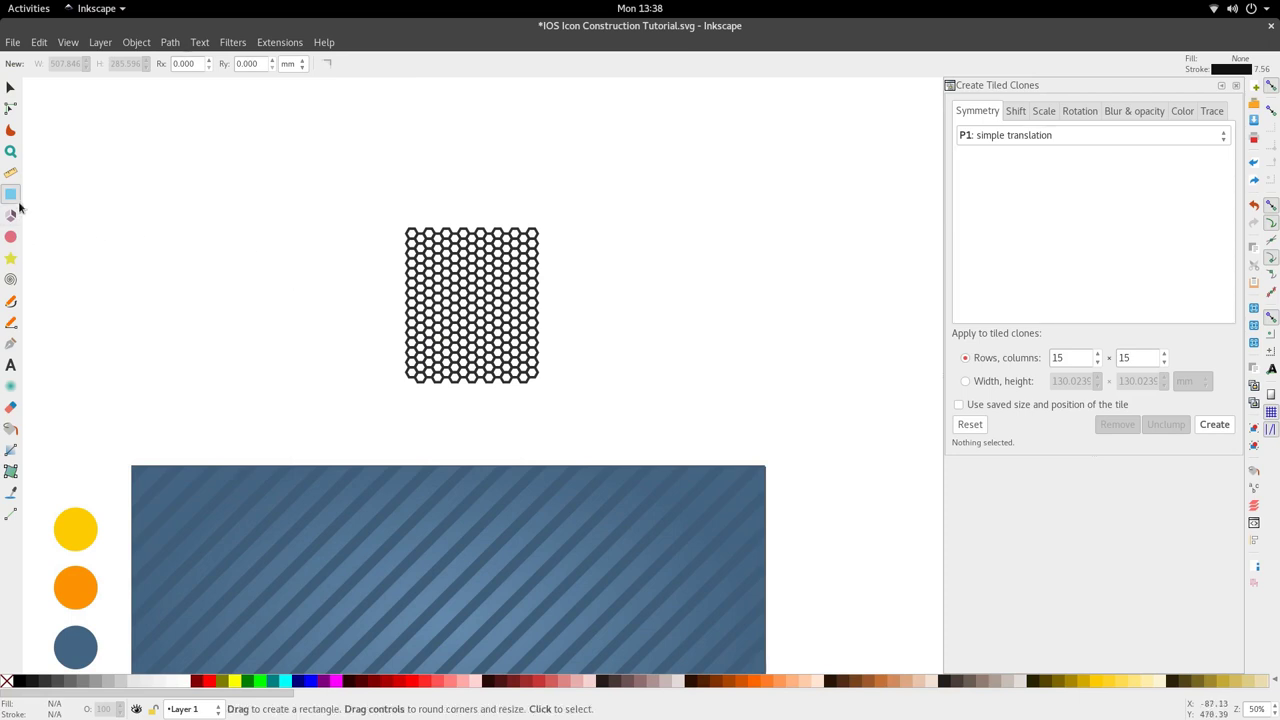
{"action": "key", "text": "ctrl"}
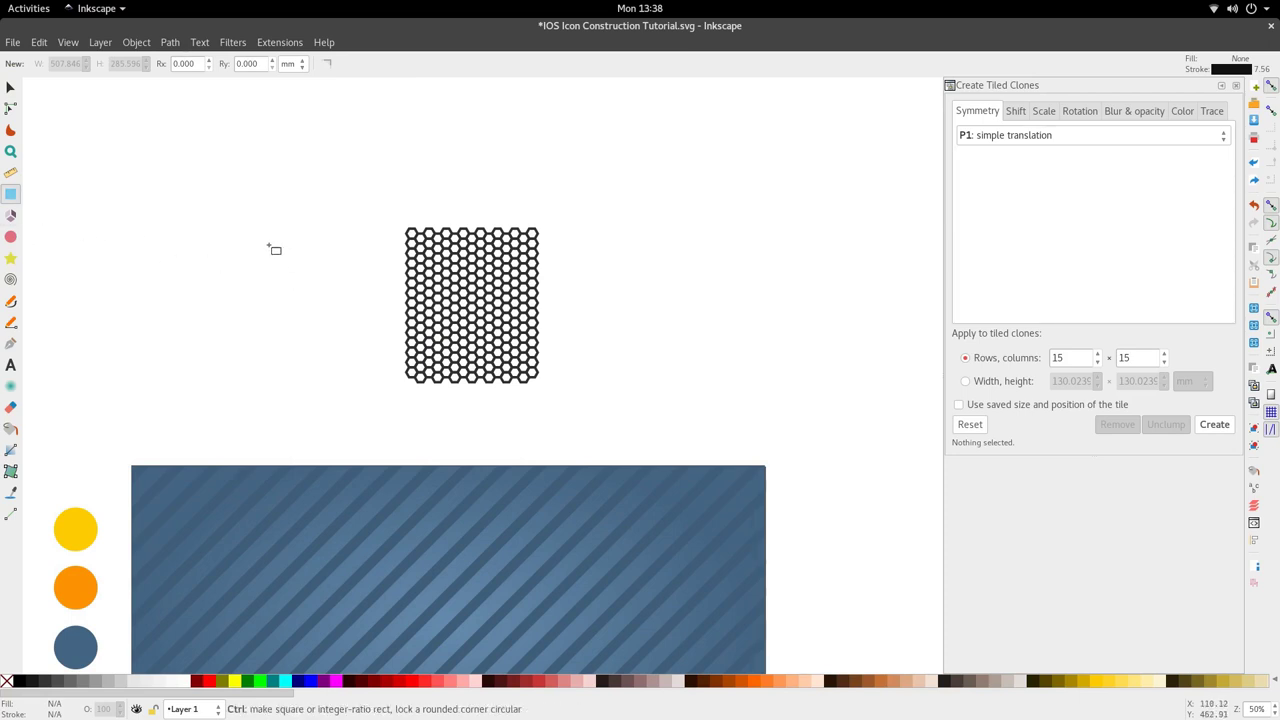
{"action": "left_click_drag", "start_coordinate": [267, 244], "coordinate": [734, 391]}
{"action": "key", "text": "s"}
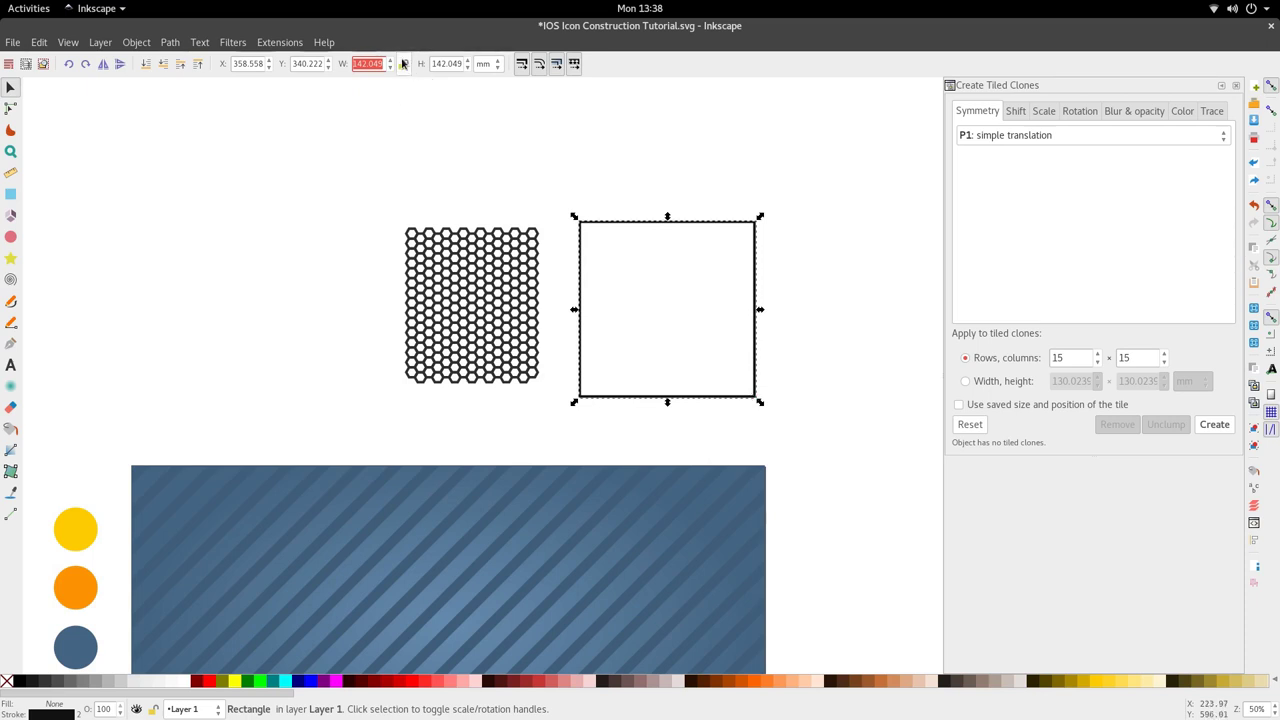
{"action": "left_click", "coordinate": [403, 65]}
{"action": "key", "text": "Return"}
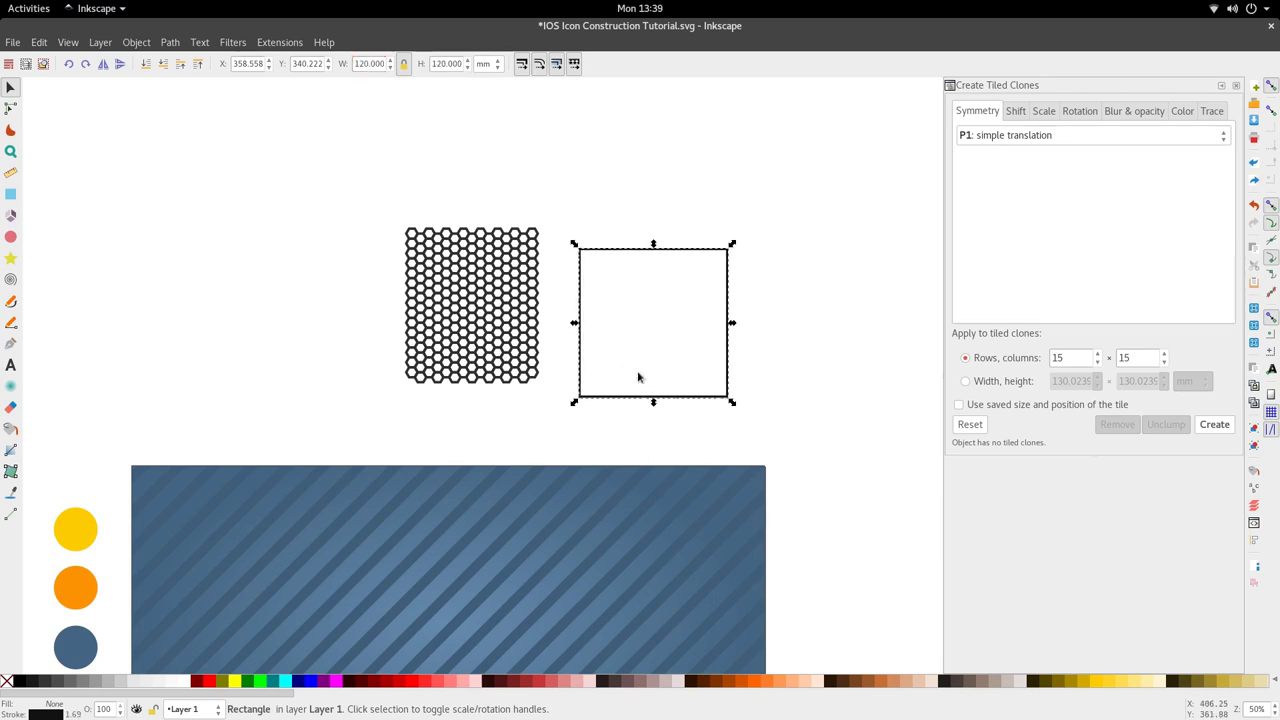
- Place the square over the honeycomb with its edge snapped to the pattern and round its corners to about 12.3 mm
{"action": "left_click_drag", "start_coordinate": [638, 393], "coordinate": [455, 380]}
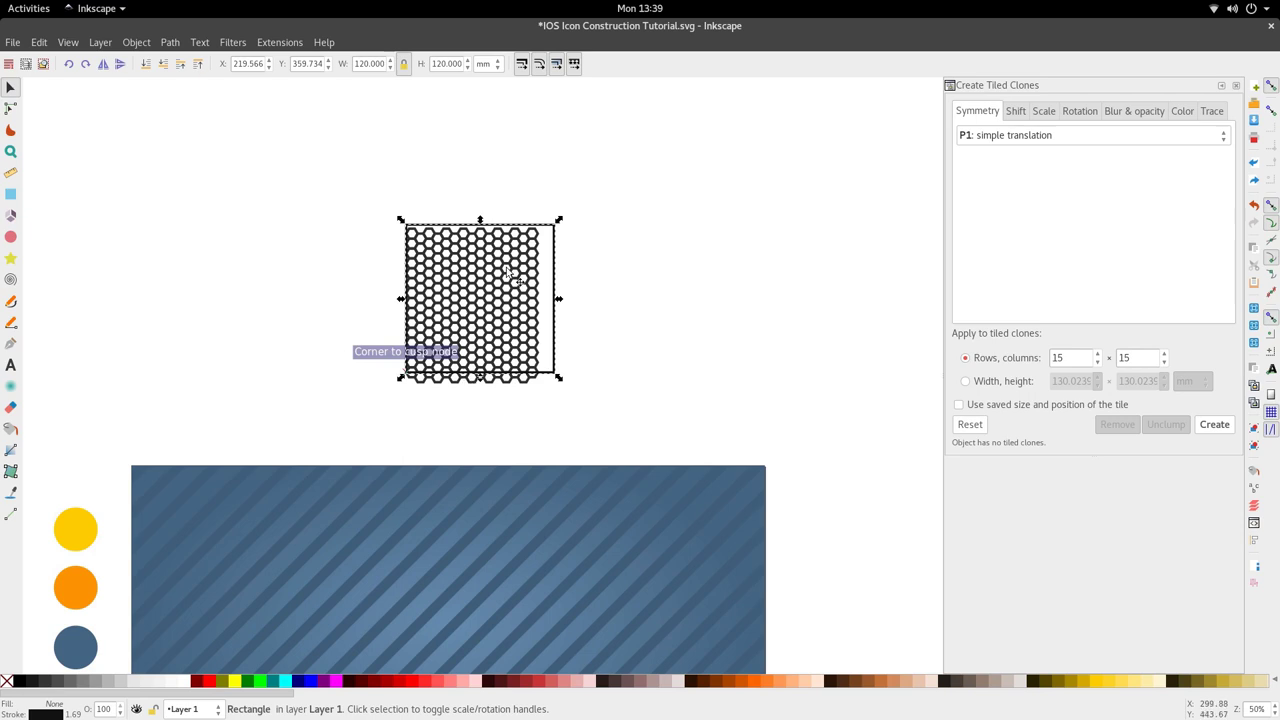
{"action": "scroll", "coordinate": [495, 270], "scroll_direction": "up", "scroll_amount": 2}
{"action": "key", "text": "r"}
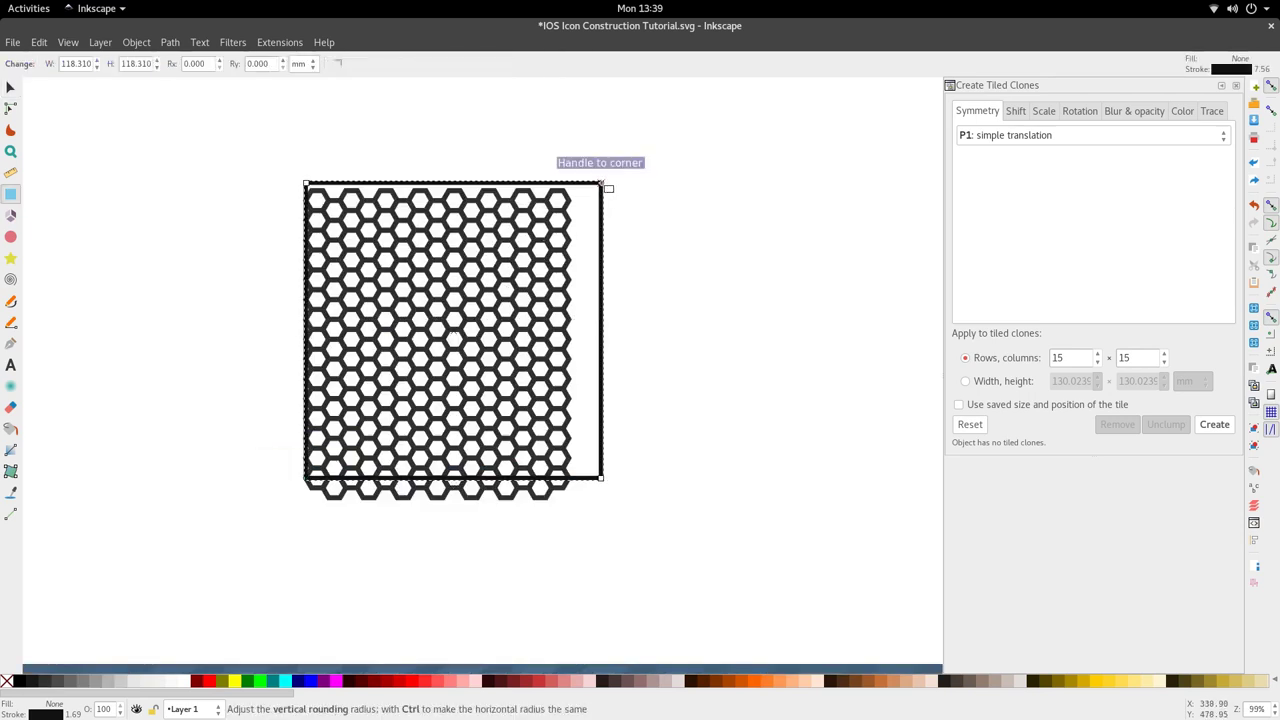
{"action": "left_click_drag", "start_coordinate": [600, 192], "coordinate": [606, 214]}
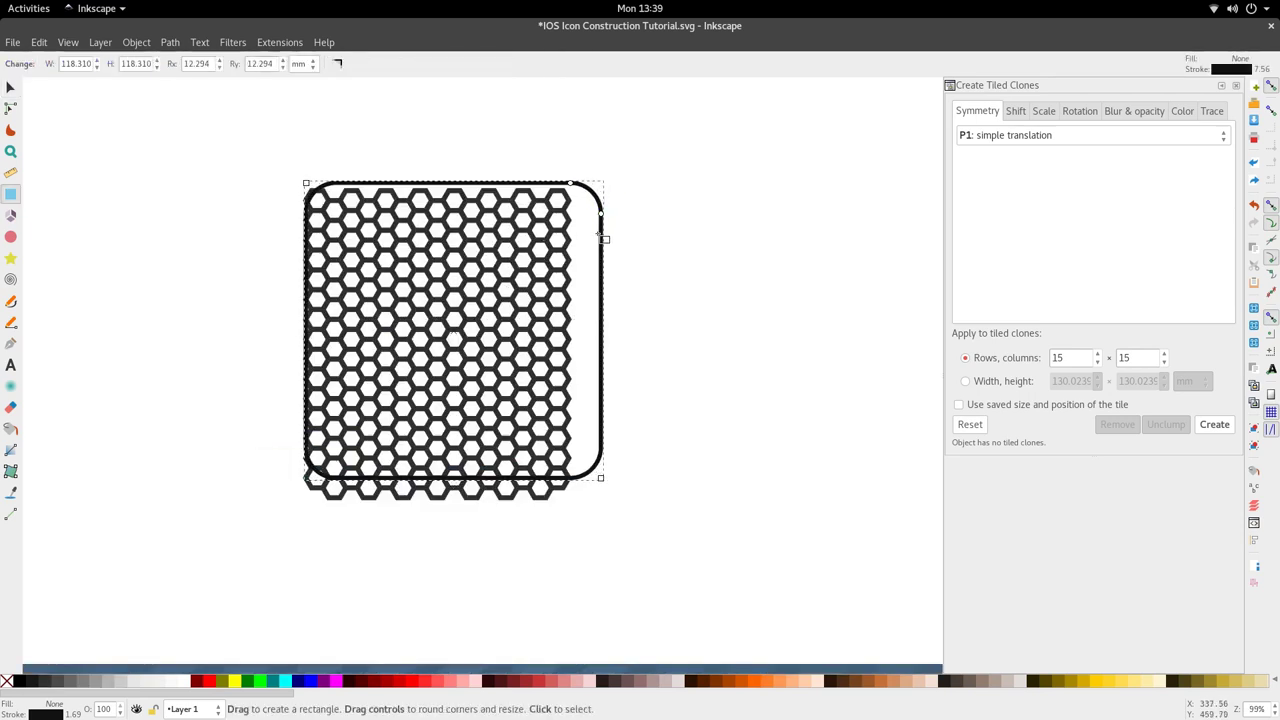
{"action": "scroll", "coordinate": [603, 240], "scroll_direction": "down", "scroll_amount": 3}
- Move the rounded square off the honeycomb into the free space on its right and turn snapping off
{"action": "key", "text": "s"}
{"action": "left_click_drag", "start_coordinate": [600, 265], "coordinate": [712, 318]}
{"action": "scroll", "coordinate": [594, 281], "scroll_direction": "up", "scroll_amount": 2}
{"action": "left_click_drag", "start_coordinate": [610, 337], "coordinate": [863, 346]}
{"action": "scroll", "coordinate": [680, 325], "scroll_direction": "down", "scroll_amount": 3}
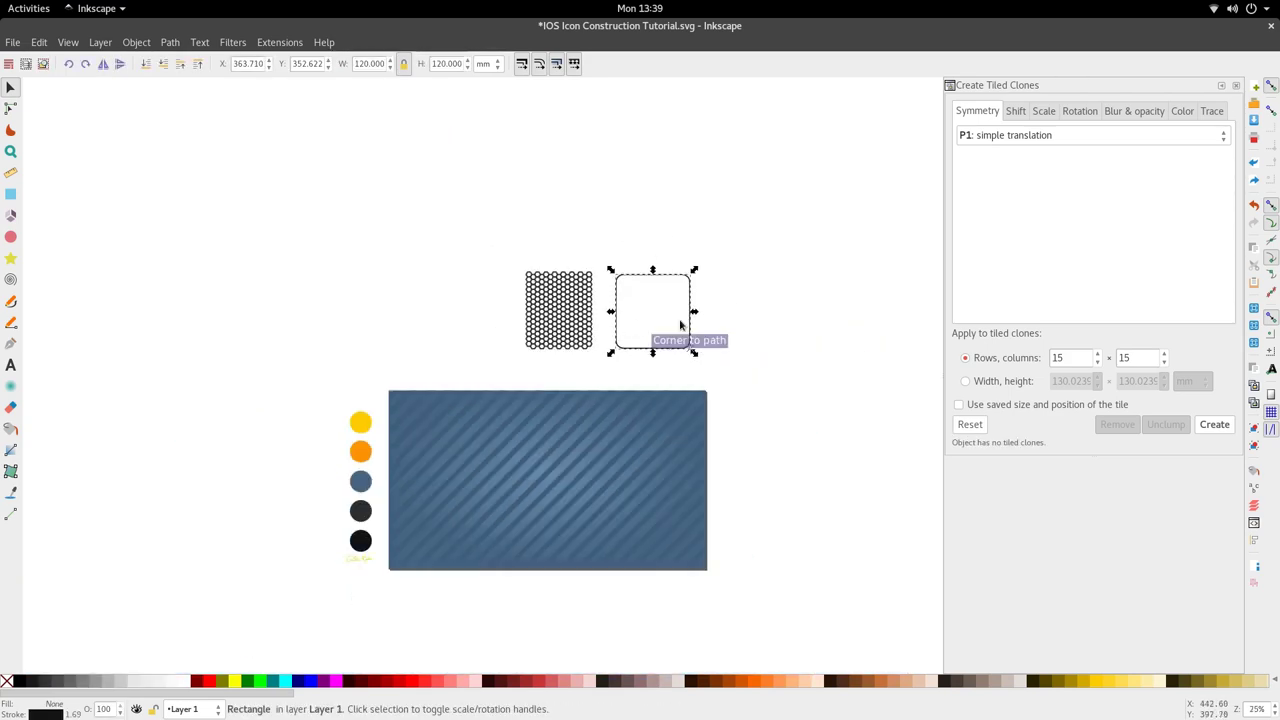
{"action": "left_click", "coordinate": [1268, 86]}
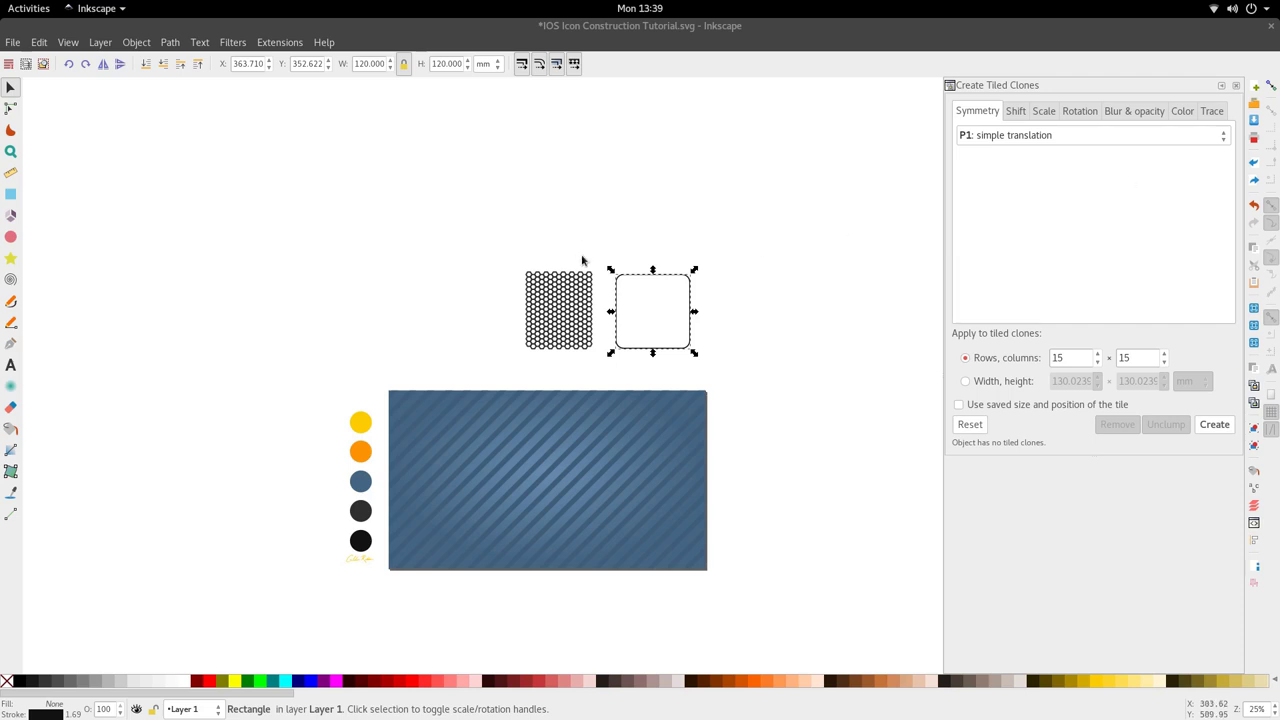
- Fill the rounded square with the yellow picked from the top colour swatch circle
{"action": "scroll", "coordinate": [645, 293], "scroll_direction": "up", "scroll_amount": 2}
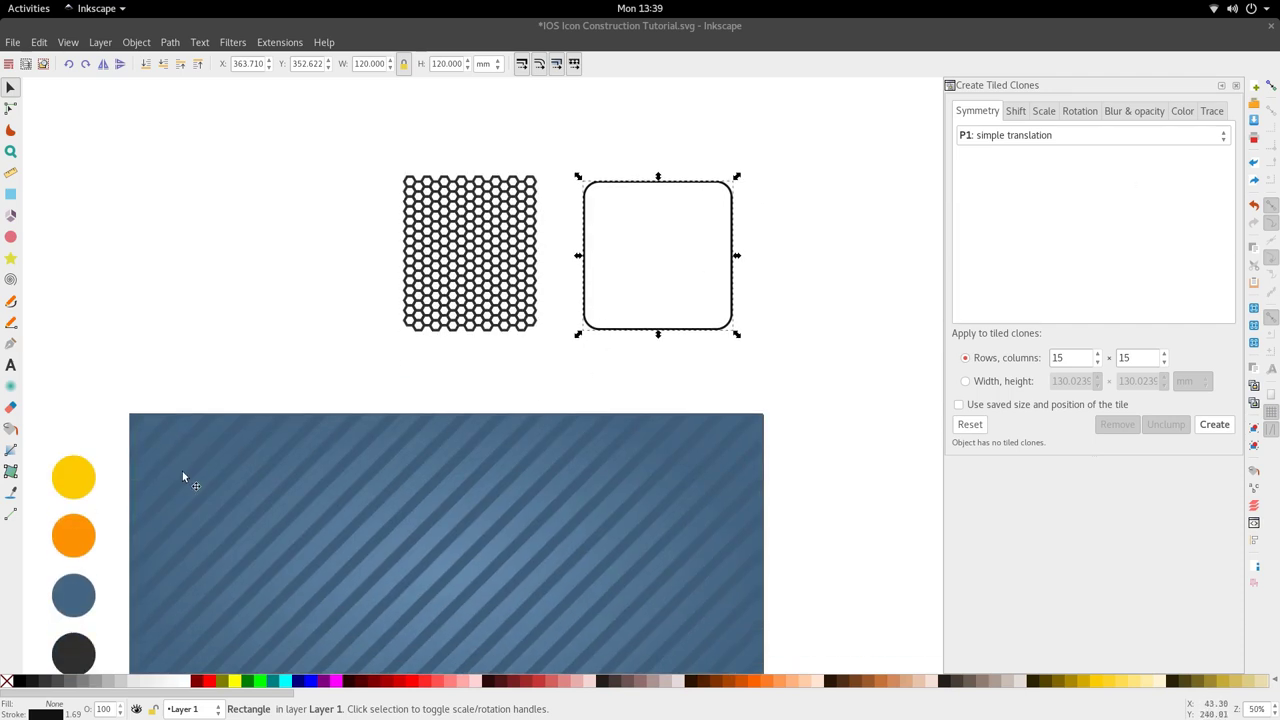
{"action": "left_click", "coordinate": [185, 365]}
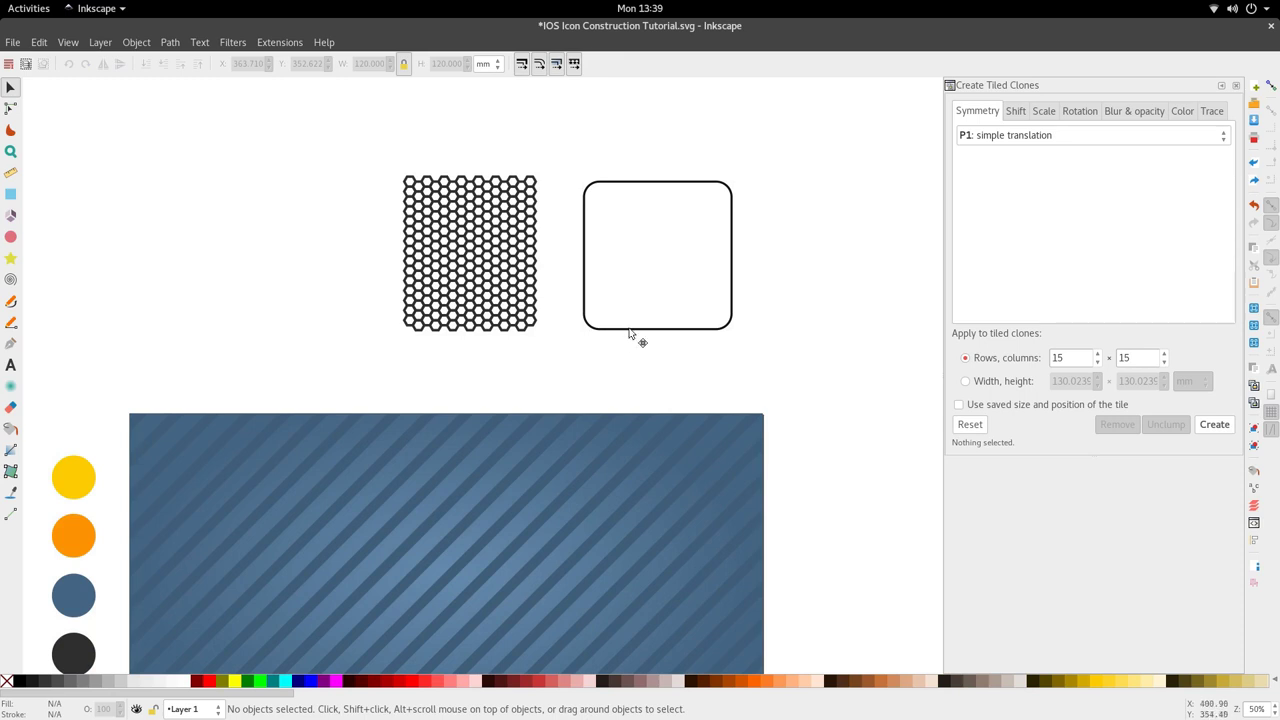
{"action": "left_click", "coordinate": [629, 329]}
{"action": "key", "text": "d"}
{"action": "left_click", "coordinate": [86, 480]}
{"action": "key", "text": "s"}
{"action": "scroll", "coordinate": [647, 305], "scroll_direction": "up", "scroll_amount": 3}
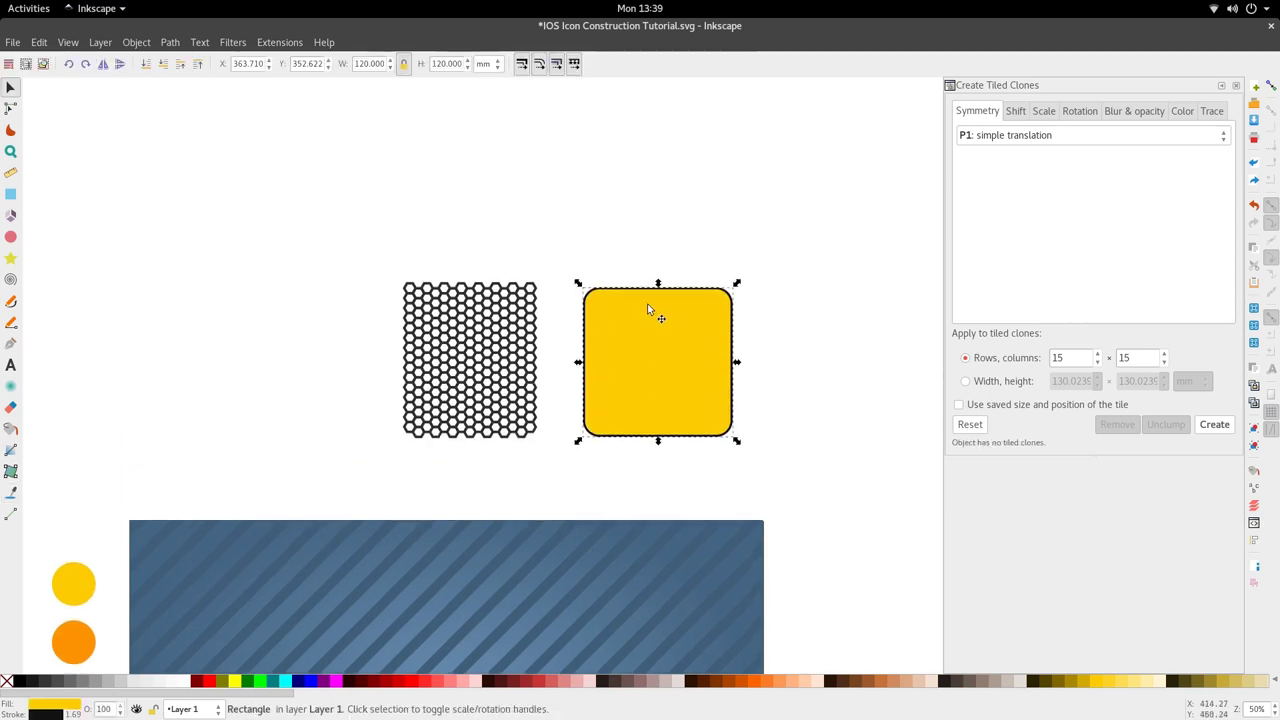
- Duplicate the yellow rounded square and scale the copy down about its centre to about 94 mm
{"action": "scroll", "coordinate": [731, 457], "scroll_direction": "up", "scroll_amount": 2}
{"action": "left_click_drag", "start_coordinate": [737, 423], "coordinate": [707, 417]}
{"action": "scroll", "coordinate": [707, 416], "scroll_direction": "down", "scroll_amount": 3}
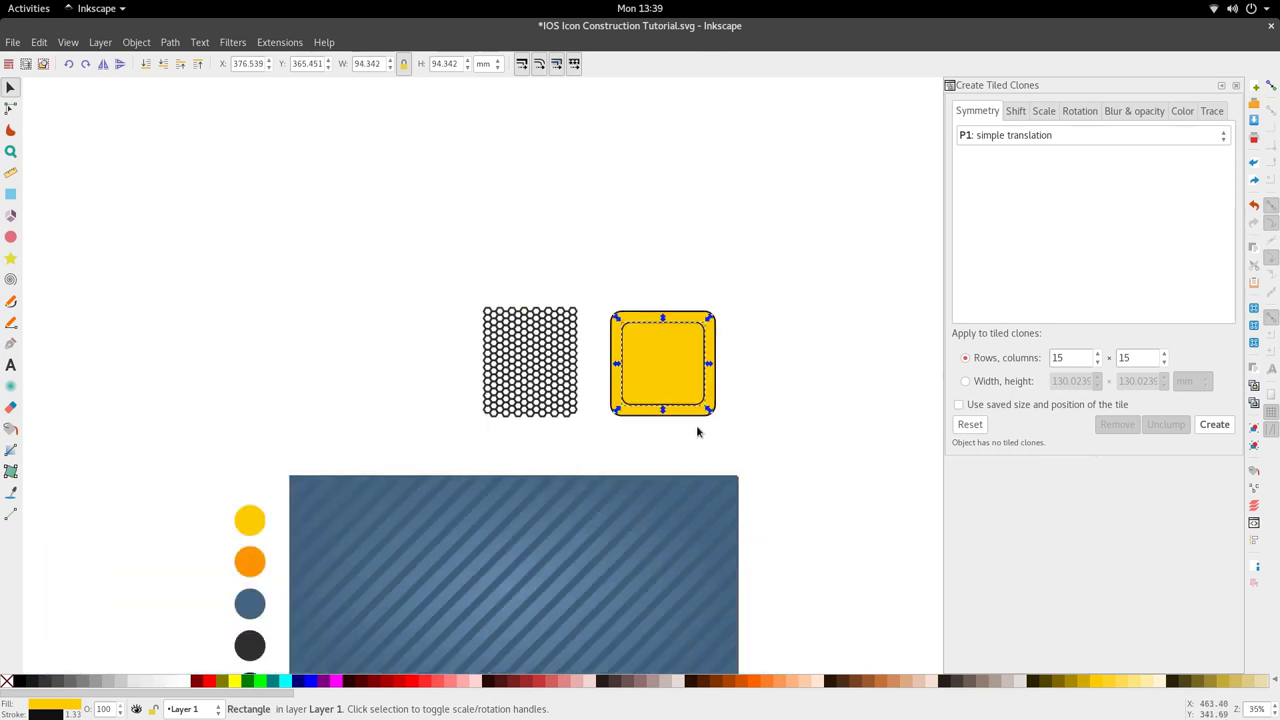
{"action": "left_click", "coordinate": [698, 432]}
{"action": "left_click", "coordinate": [692, 392]}
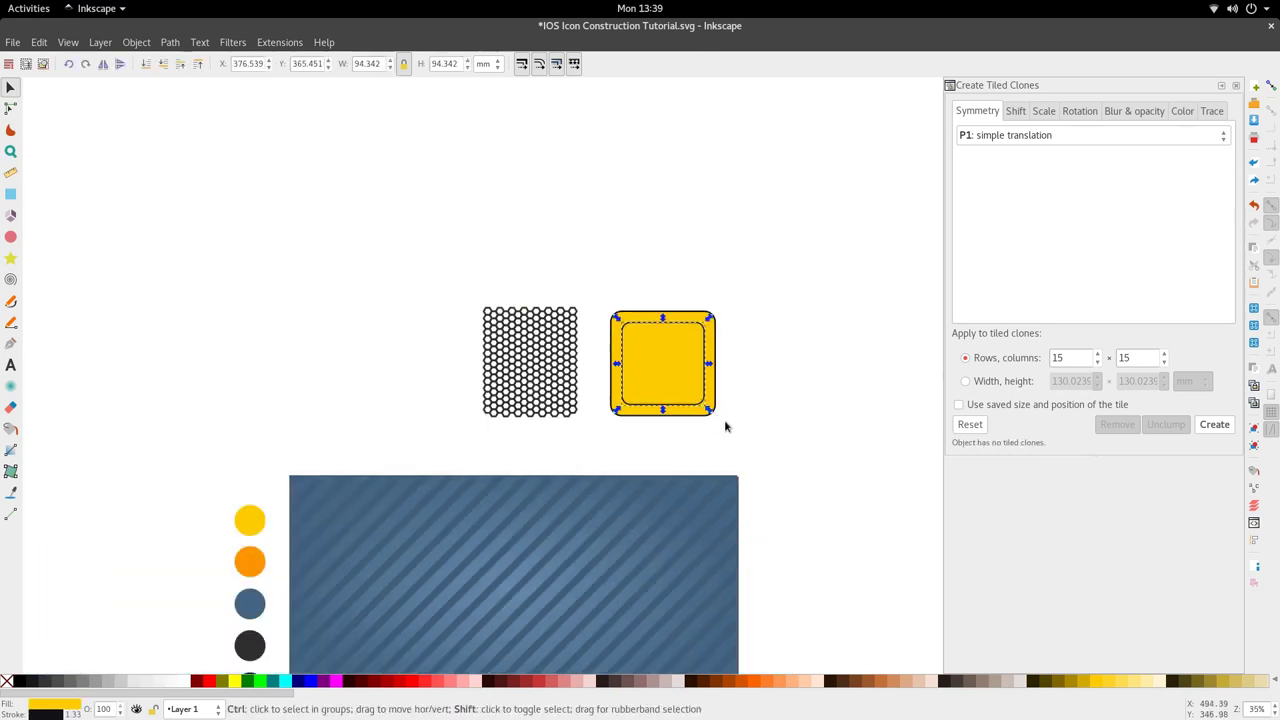
- Scale the inner rounded square down about its centre to about 91 mm
{"action": "left_click_drag", "start_coordinate": [715, 418], "coordinate": [714, 418]}
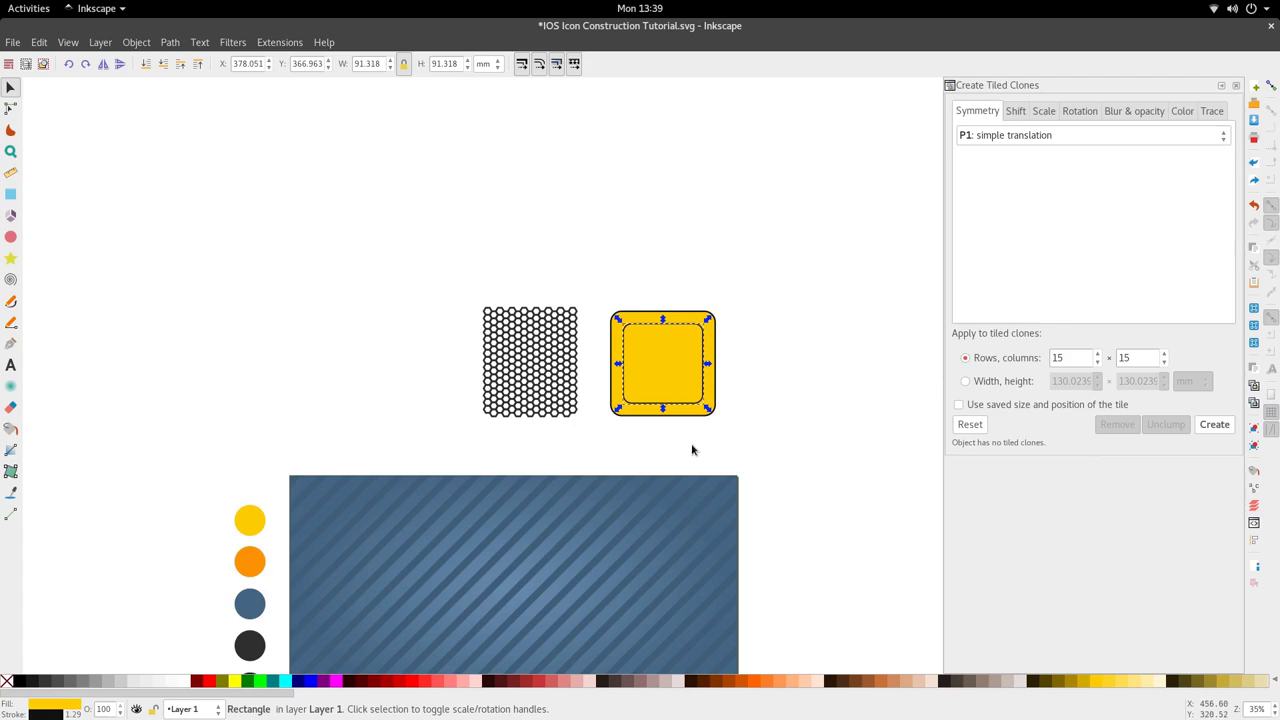
{"action": "left_click", "coordinate": [618, 424]}
{"action": "scroll", "coordinate": [618, 424], "scroll_direction": "up", "scroll_amount": 1}
{"action": "left_click", "coordinate": [667, 368]}
{"action": "left_click_drag", "start_coordinate": [687, 358], "coordinate": [498, 369]}
{"action": "key", "text": "ctrl+z"}
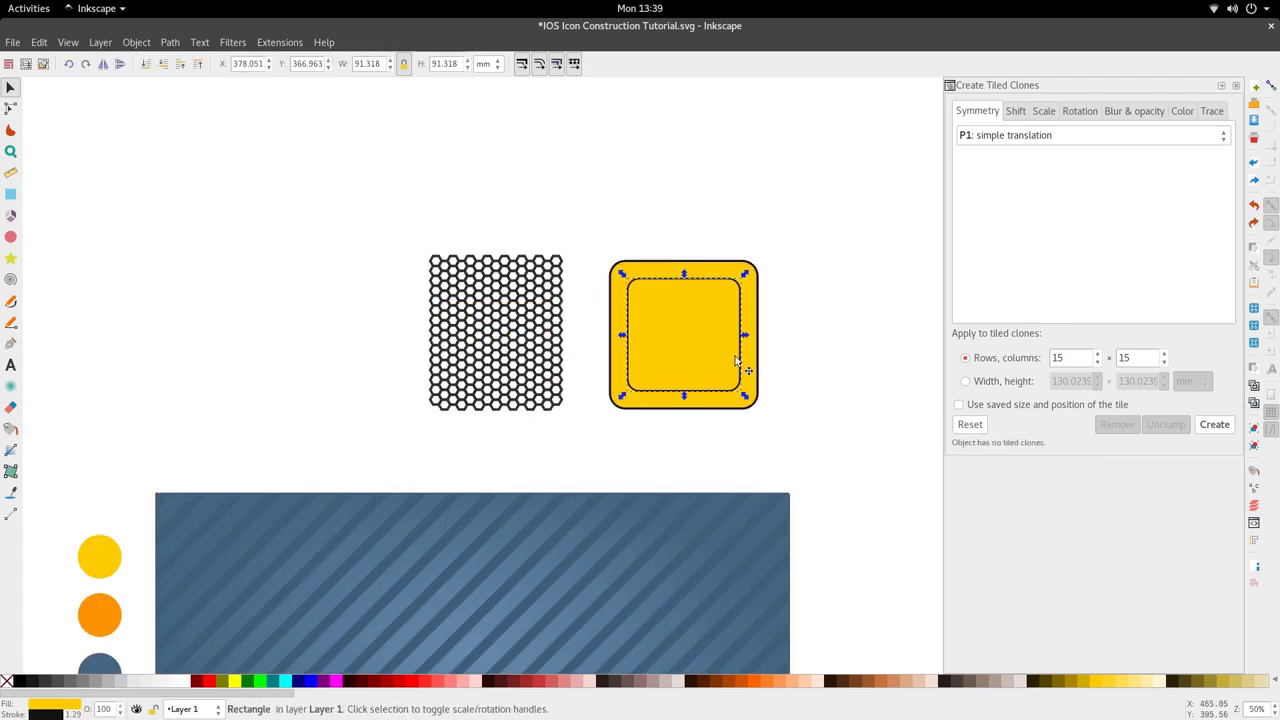
- Fill the inner square with the orange of the second swatch circle and remove the stroke from both rounded squares
{"action": "key", "text": "d"}
{"action": "left_click", "coordinate": [105, 611]}
{"action": "key", "text": "s"}
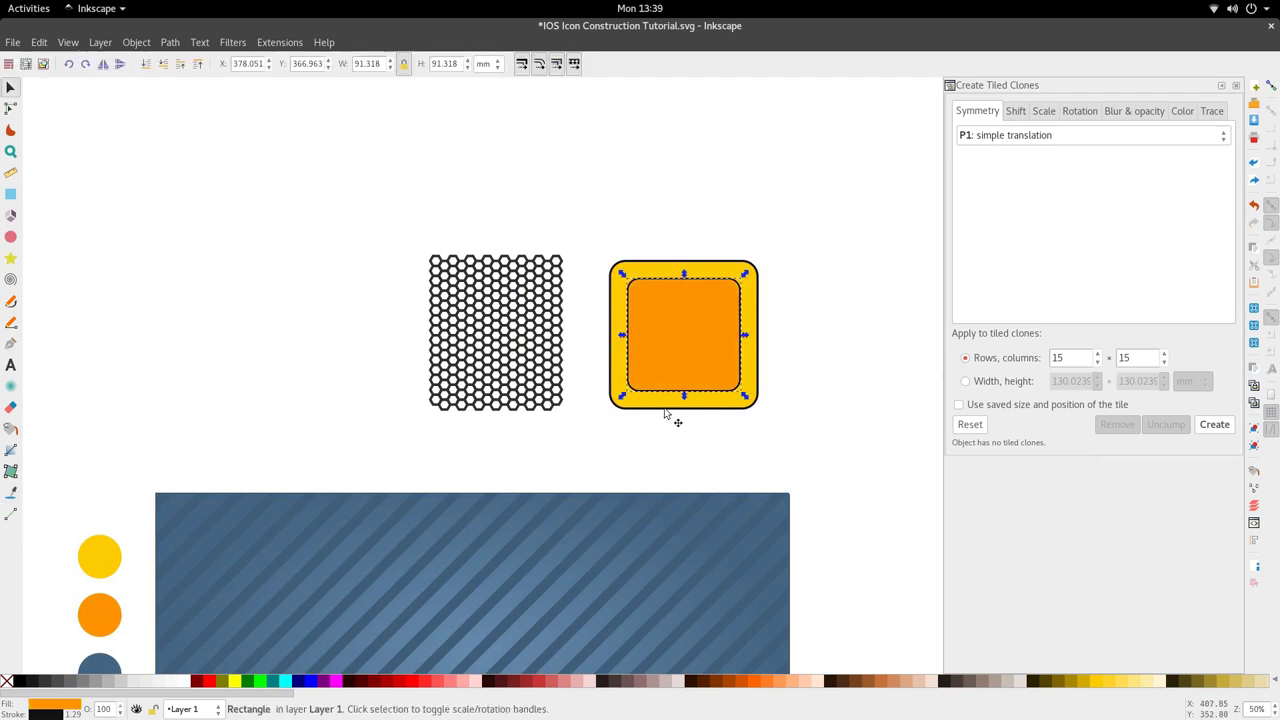
{"action": "left_click", "coordinate": [665, 407], "text": "shift"}
{"action": "right_click", "coordinate": [53, 714]}
{"action": "left_click", "coordinate": [95, 708]}
{"action": "left_click", "coordinate": [381, 359]}
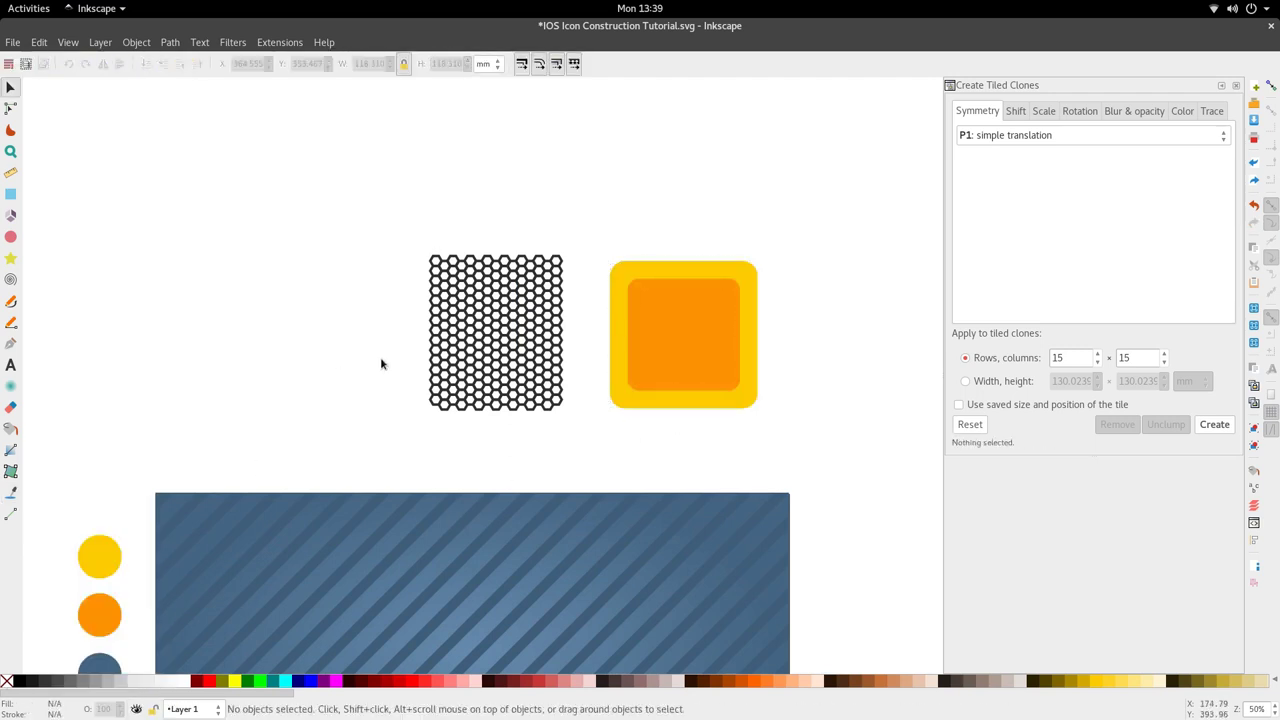
{"action": "left_click", "coordinate": [478, 384]}
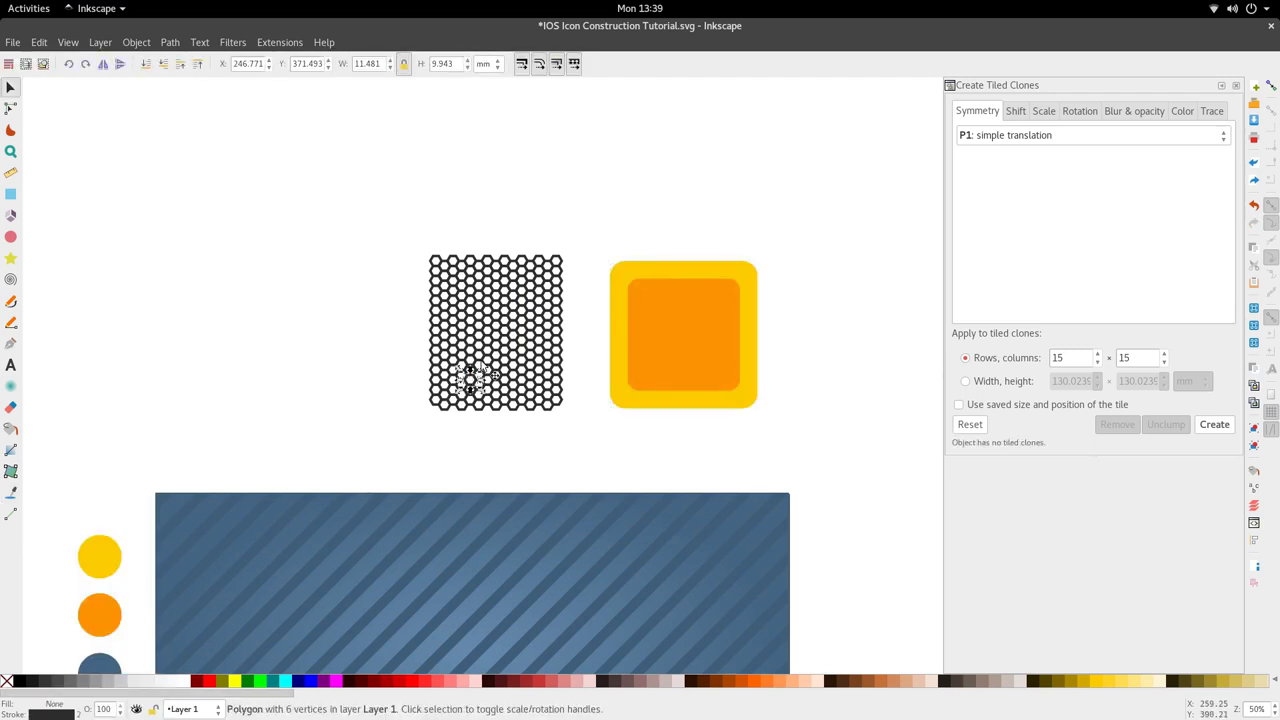
{"action": "scroll", "coordinate": [465, 400], "scroll_direction": "up", "scroll_amount": 1}
{"action": "left_click", "coordinate": [690, 436]}
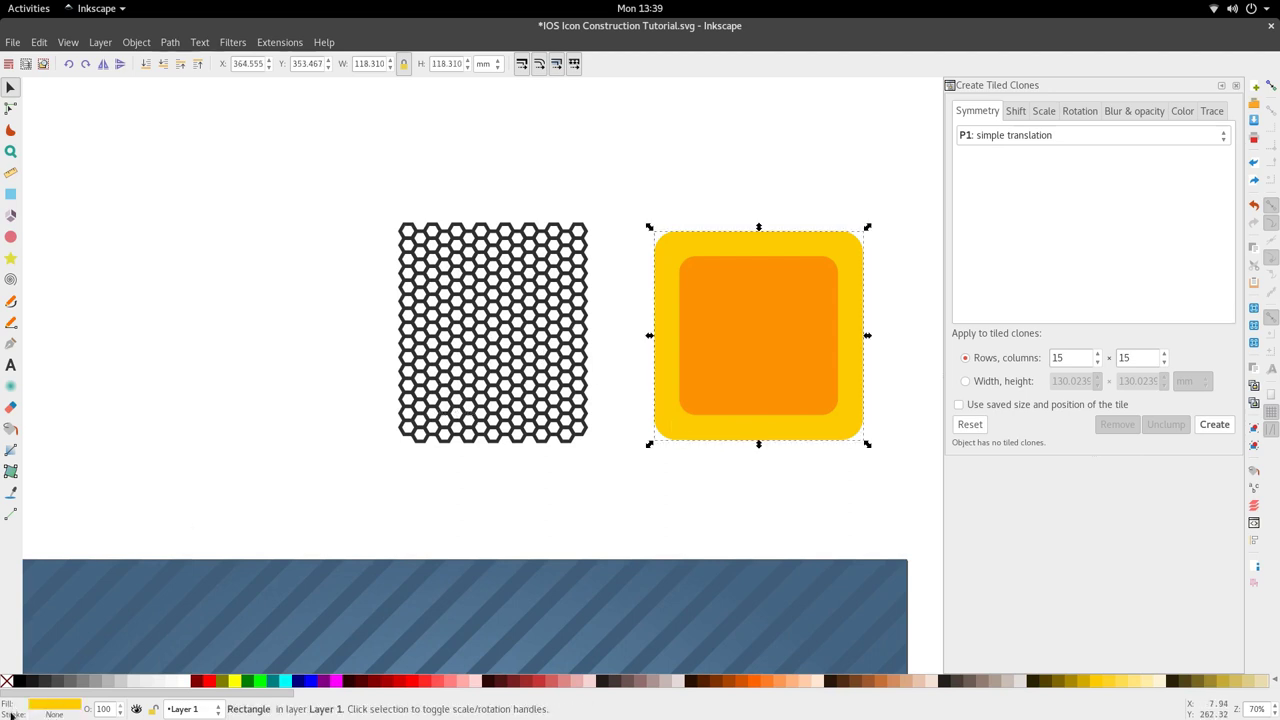
{"action": "right_click", "coordinate": [45, 715]}
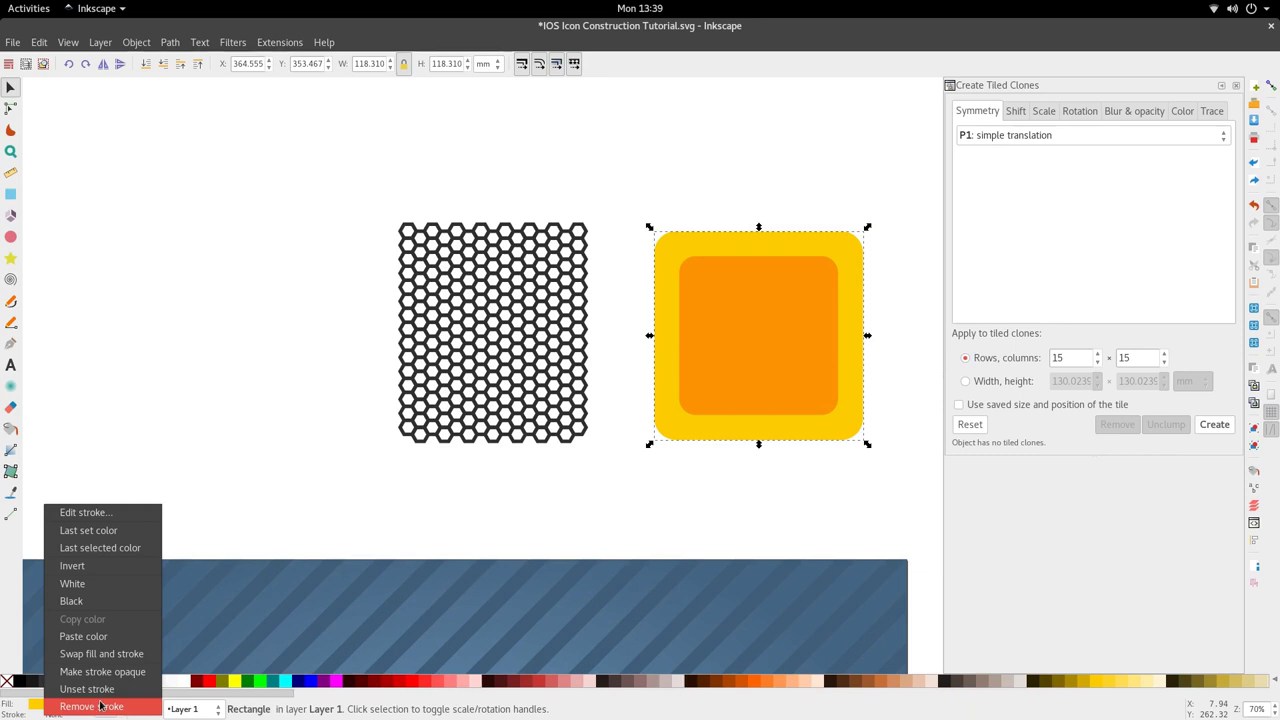
{"action": "left_click", "coordinate": [586, 410]}
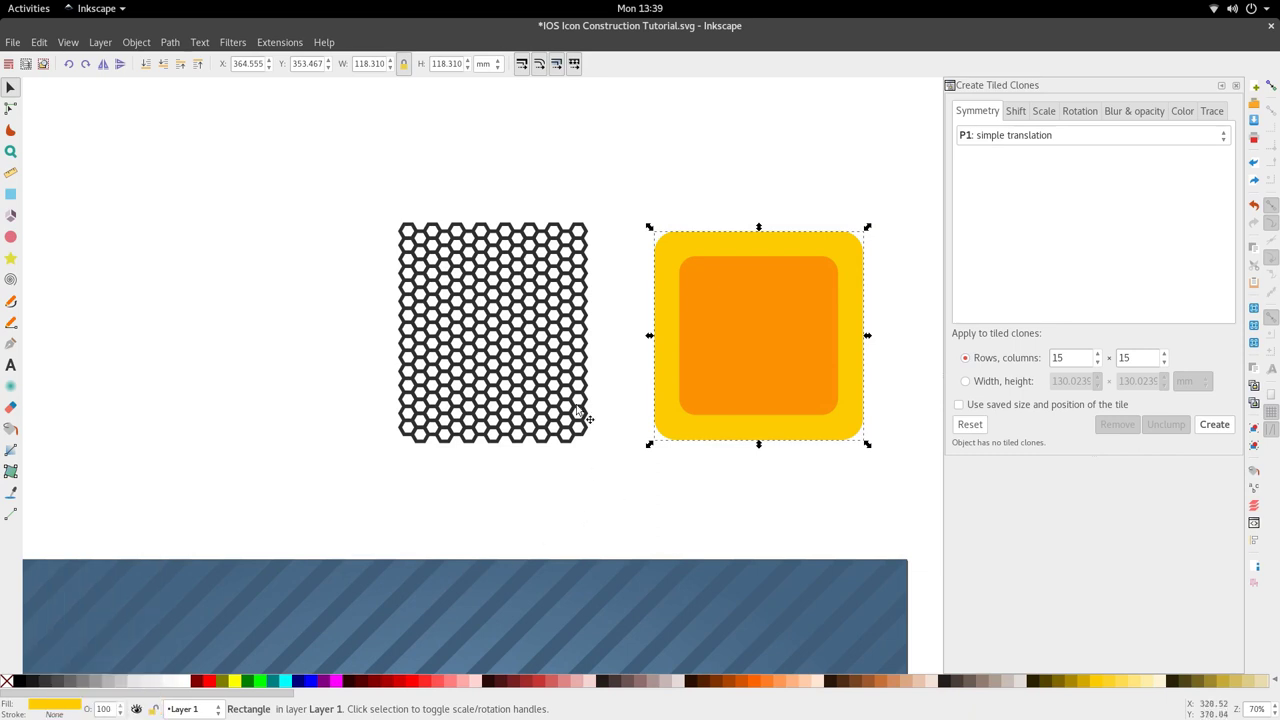
- Duplicate all hexagons of the honeycomb and place the copy in the free space to the right of the rounded squares
{"action": "left_click", "coordinate": [577, 399]}
{"action": "scroll", "coordinate": [560, 290], "scroll_direction": "down", "scroll_amount": 1}
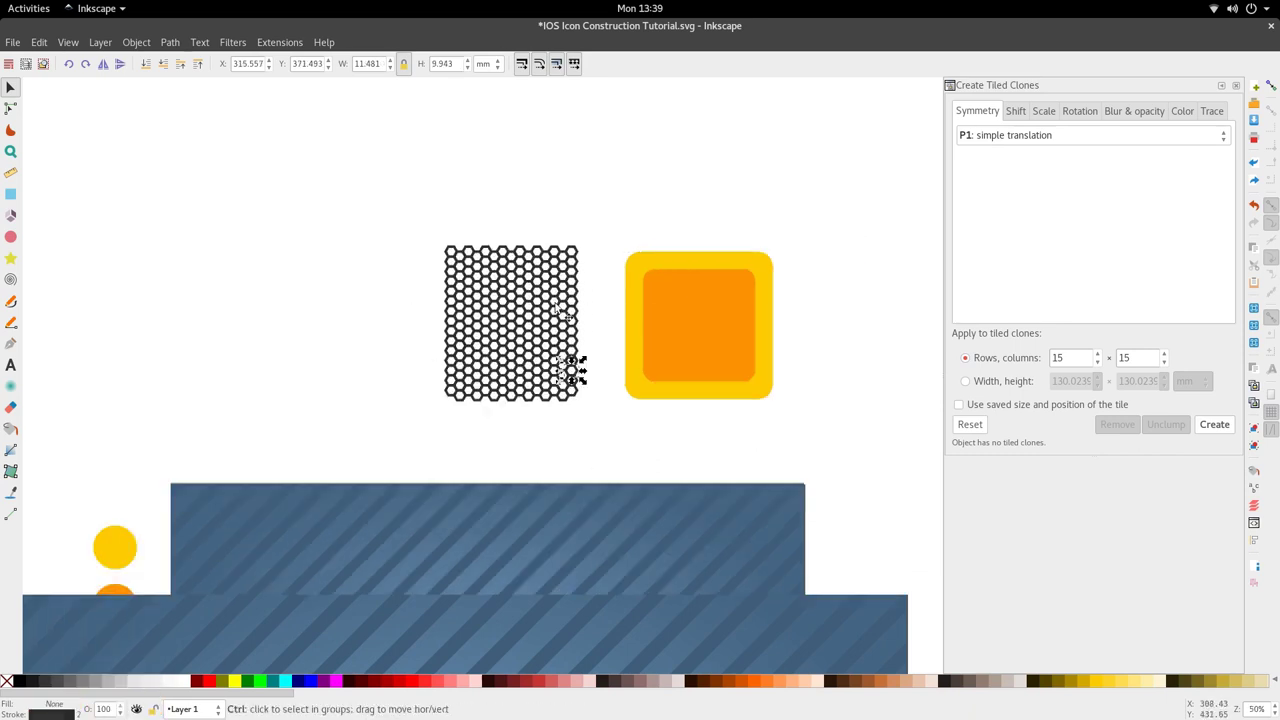
{"action": "left_click_drag", "start_coordinate": [429, 199], "coordinate": [580, 414]}
{"action": "scroll", "coordinate": [580, 410], "scroll_direction": "down", "scroll_amount": 1}
{"action": "left_click", "coordinate": [565, 372]}
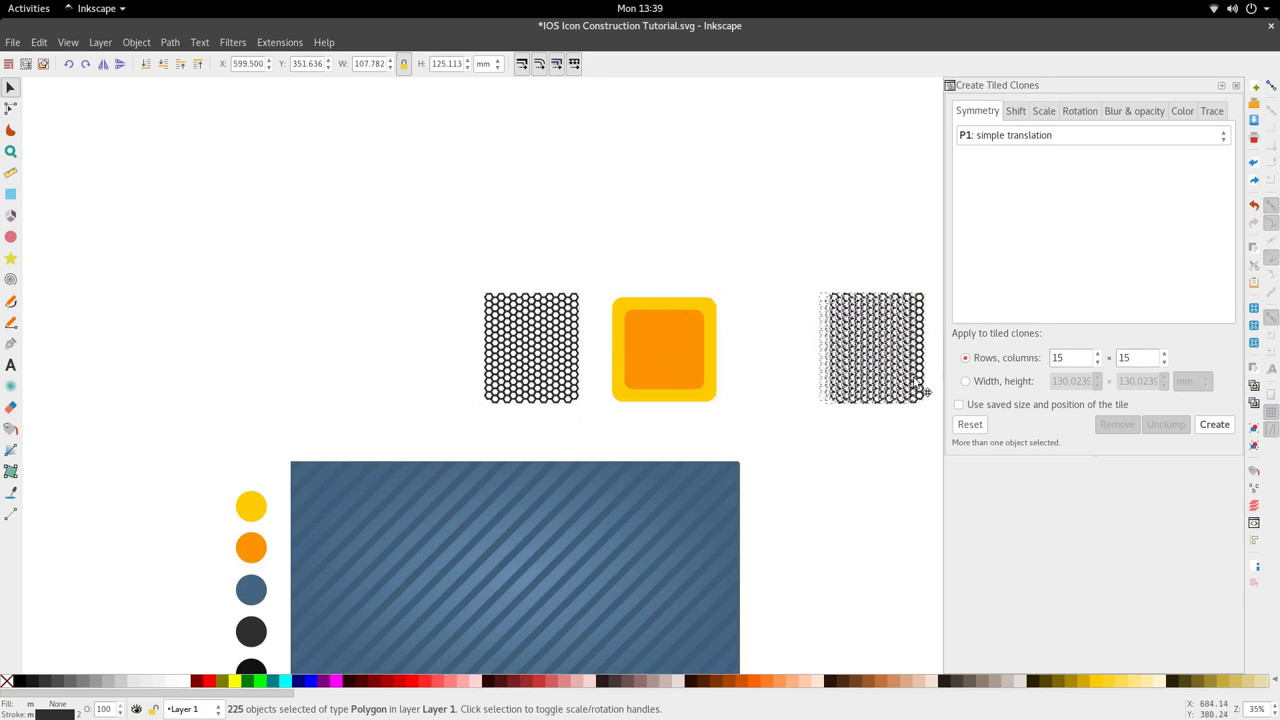
- Select every hexagon of the original honeycomb and convert the strokes to paths
{"action": "scroll", "coordinate": [565, 372], "scroll_direction": "up", "scroll_amount": 3}
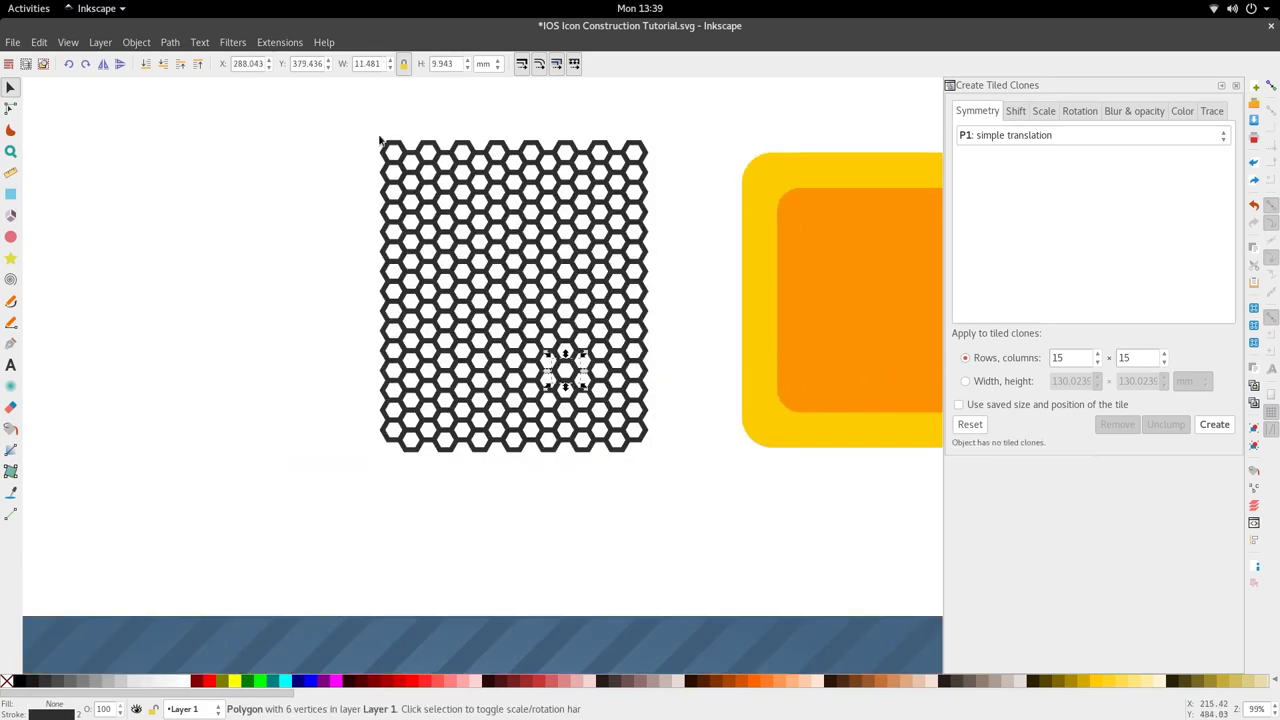
{"action": "left_click_drag", "start_coordinate": [379, 139], "coordinate": [684, 507]}
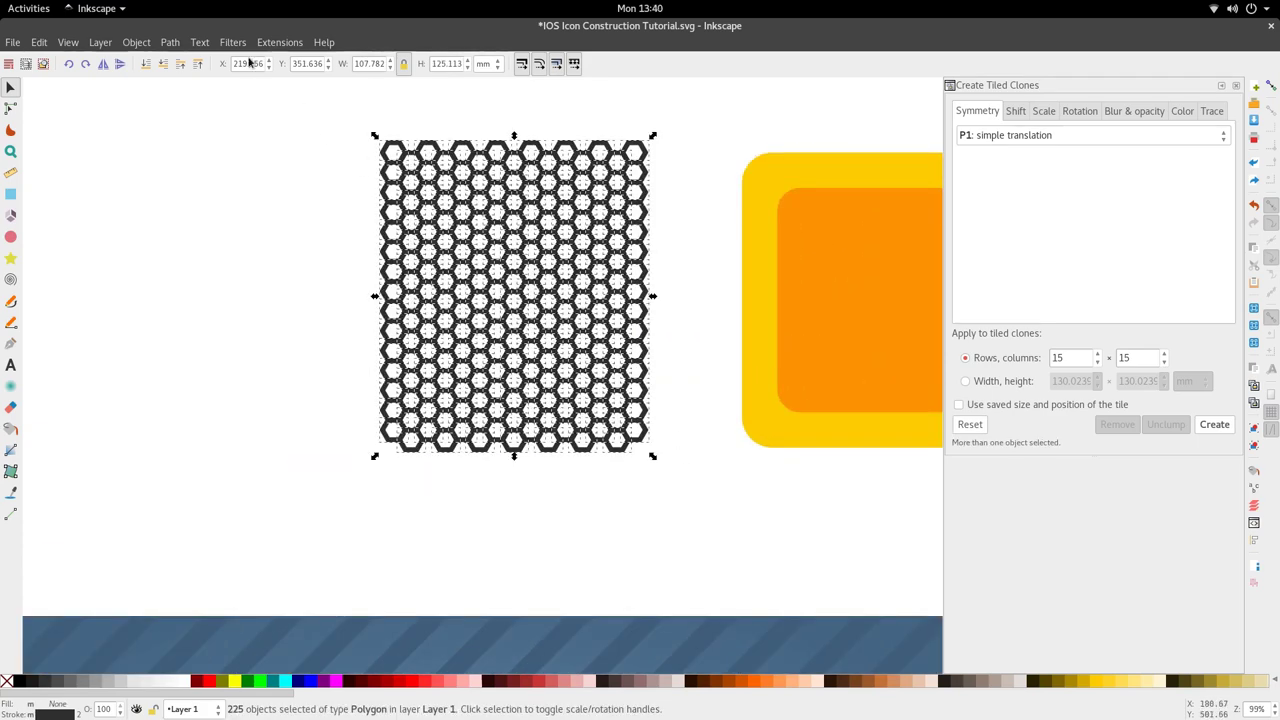
{"action": "left_click", "coordinate": [170, 42]}
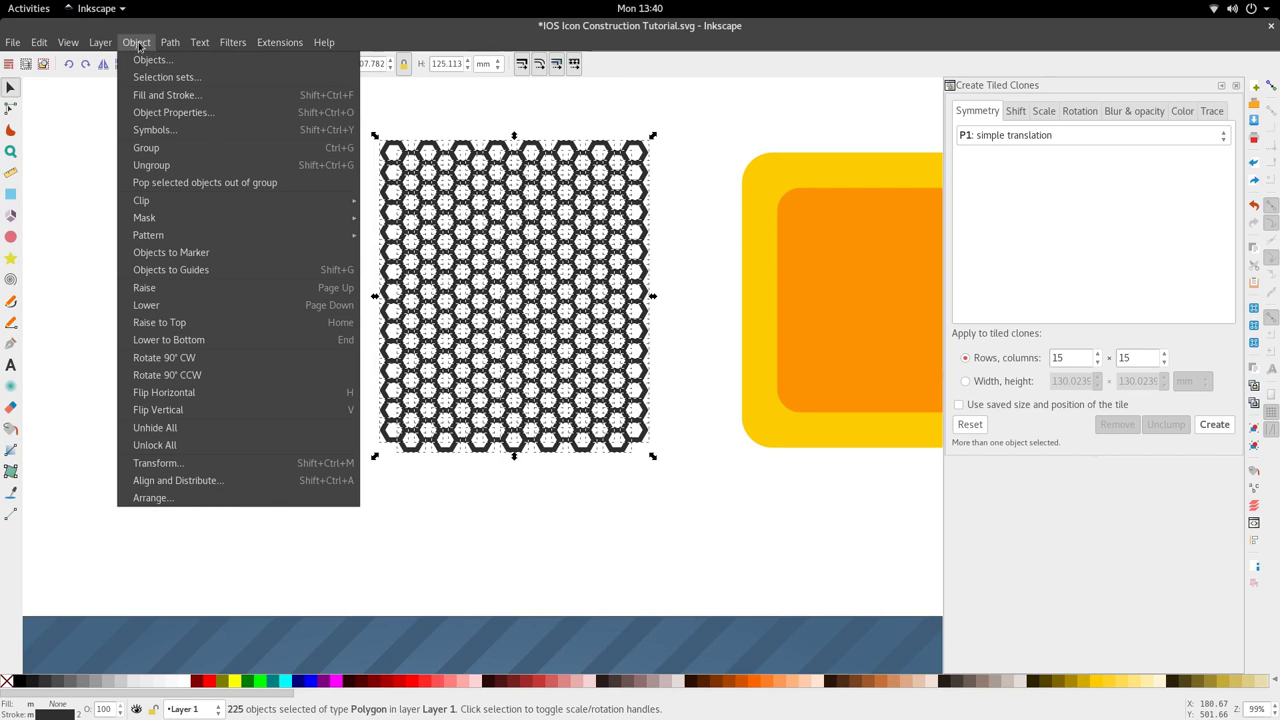
{"action": "mouse_move", "coordinate": [166, 46]}
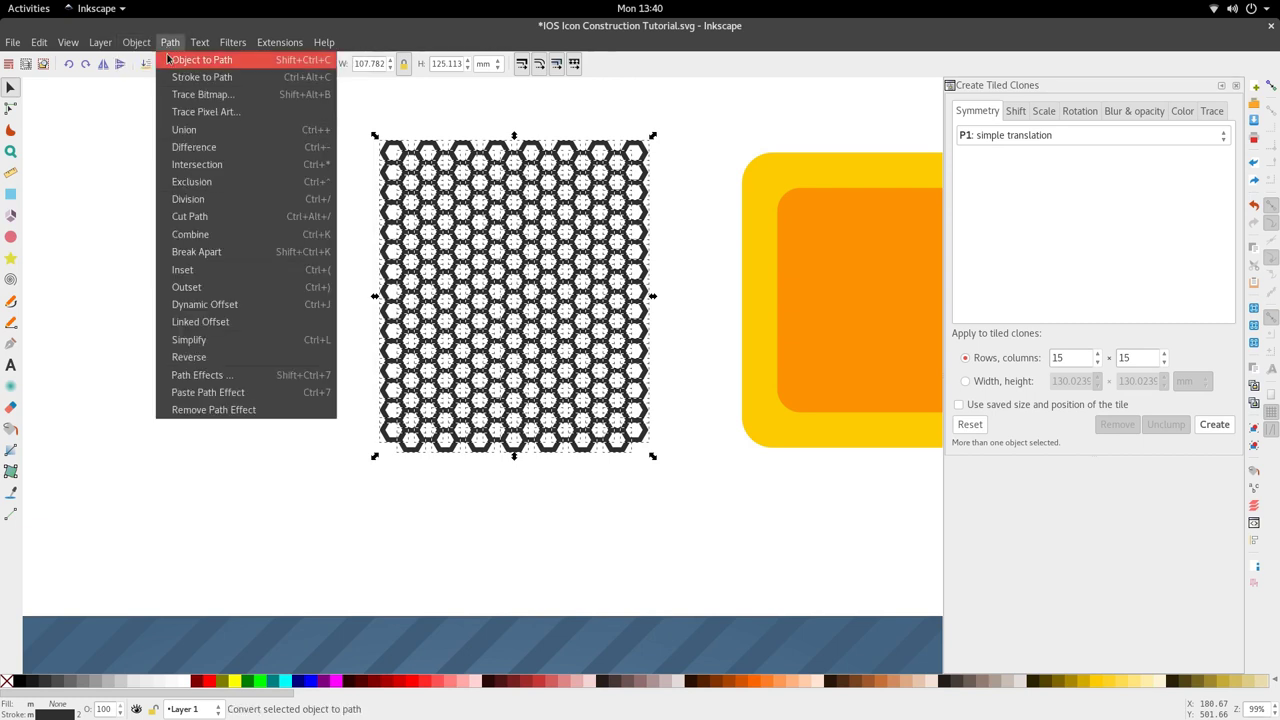
{"action": "left_click", "coordinate": [246, 81]}
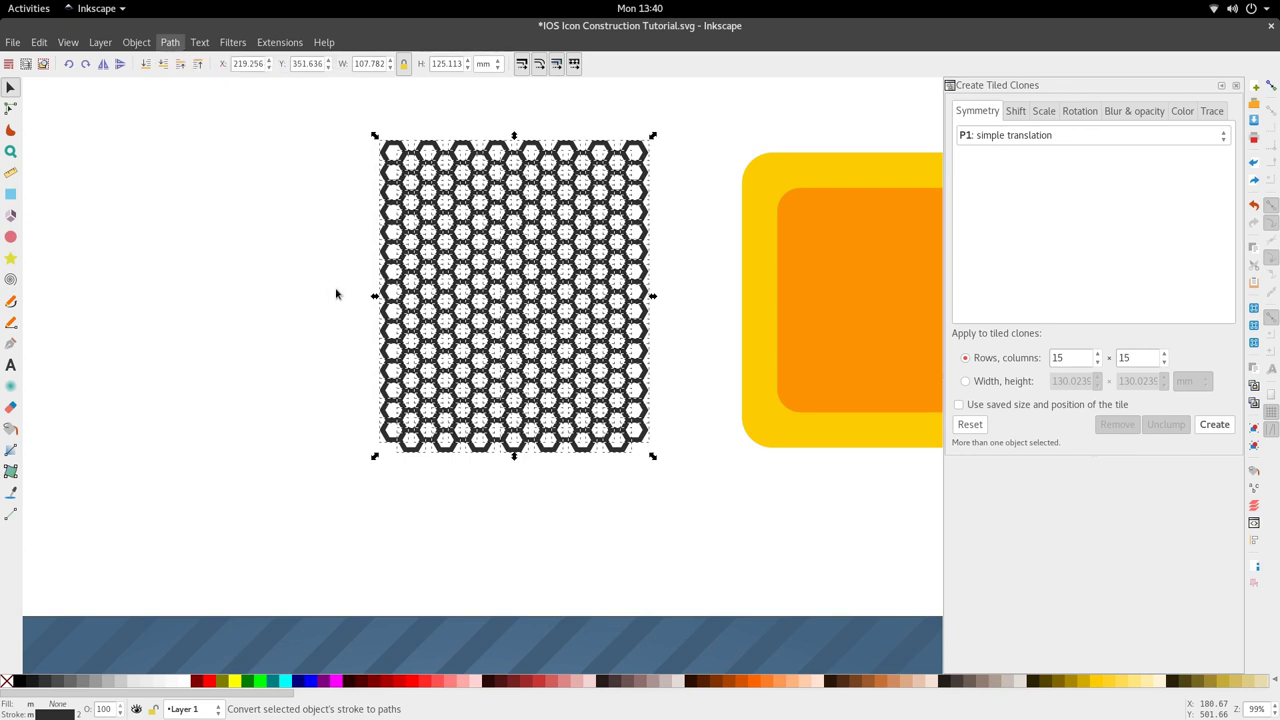
{"action": "left_click", "coordinate": [350, 349]}
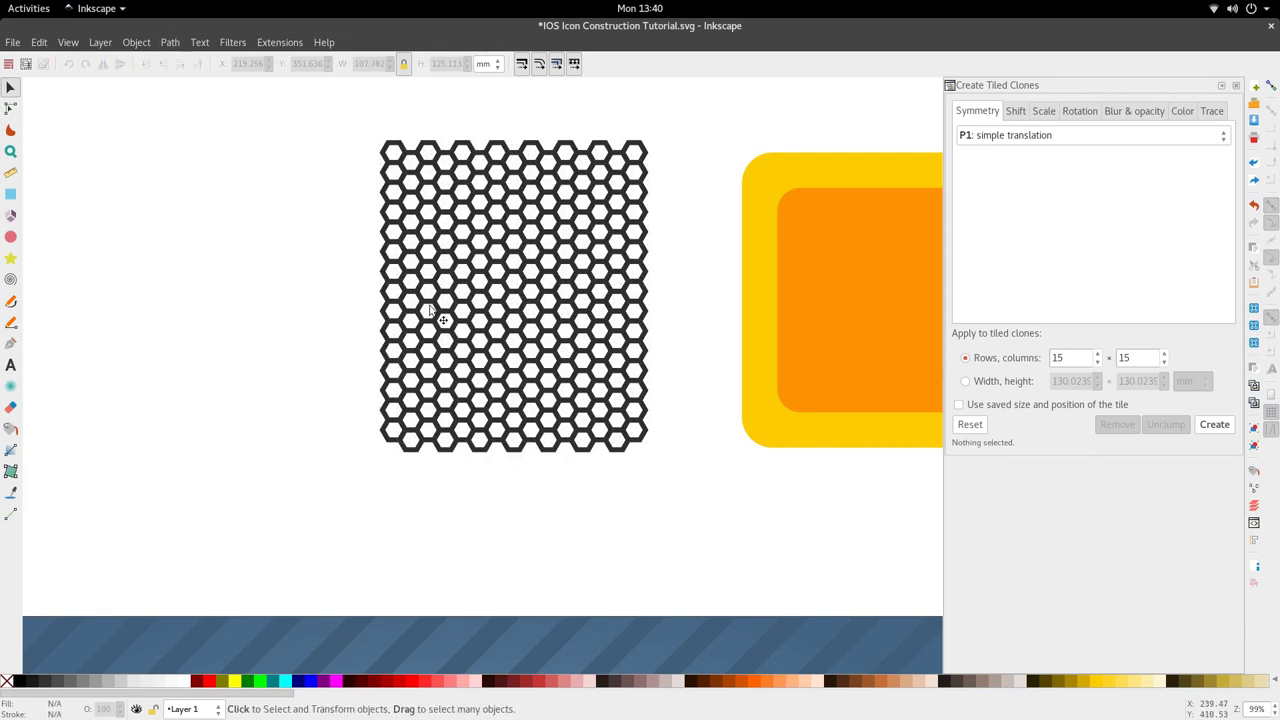
- Inspect the nodes of a converted hexagon outline in the honeycomb's upper-left corner with the Node tool
{"action": "scroll", "coordinate": [377, 126], "scroll_direction": "up", "scroll_amount": 7}
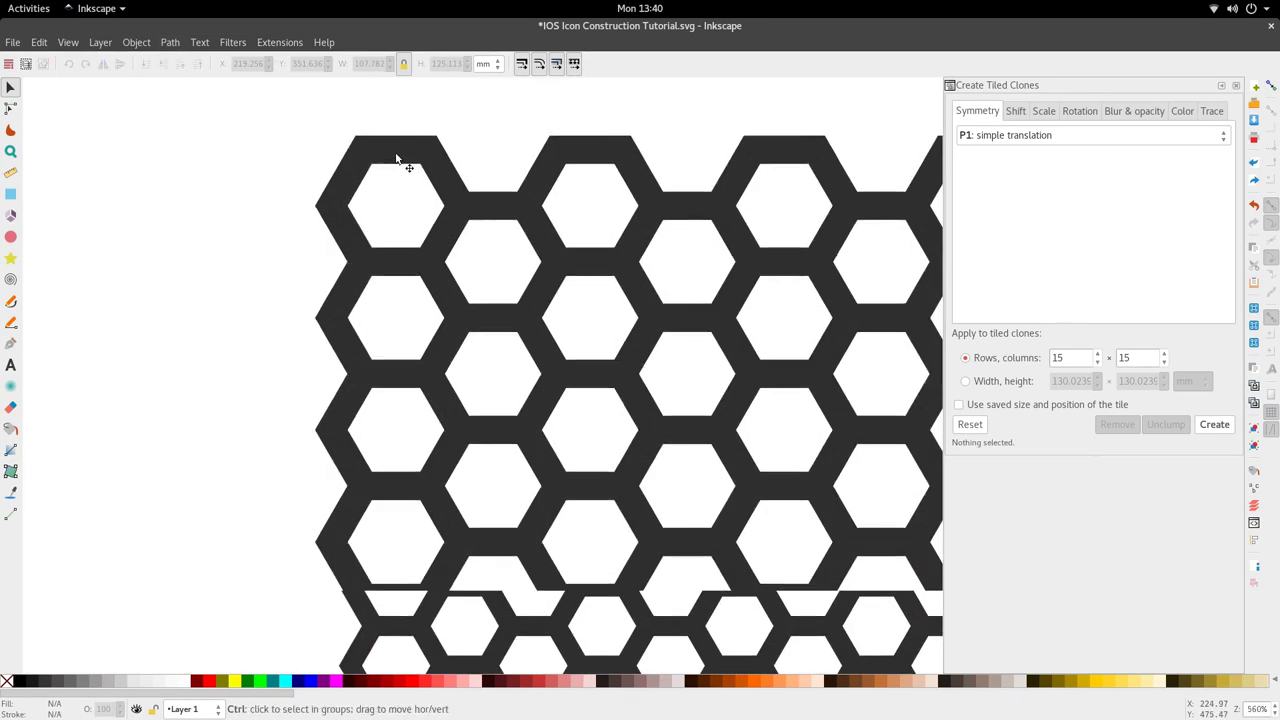
{"action": "left_click", "coordinate": [403, 147]}
{"action": "key", "text": "n"}
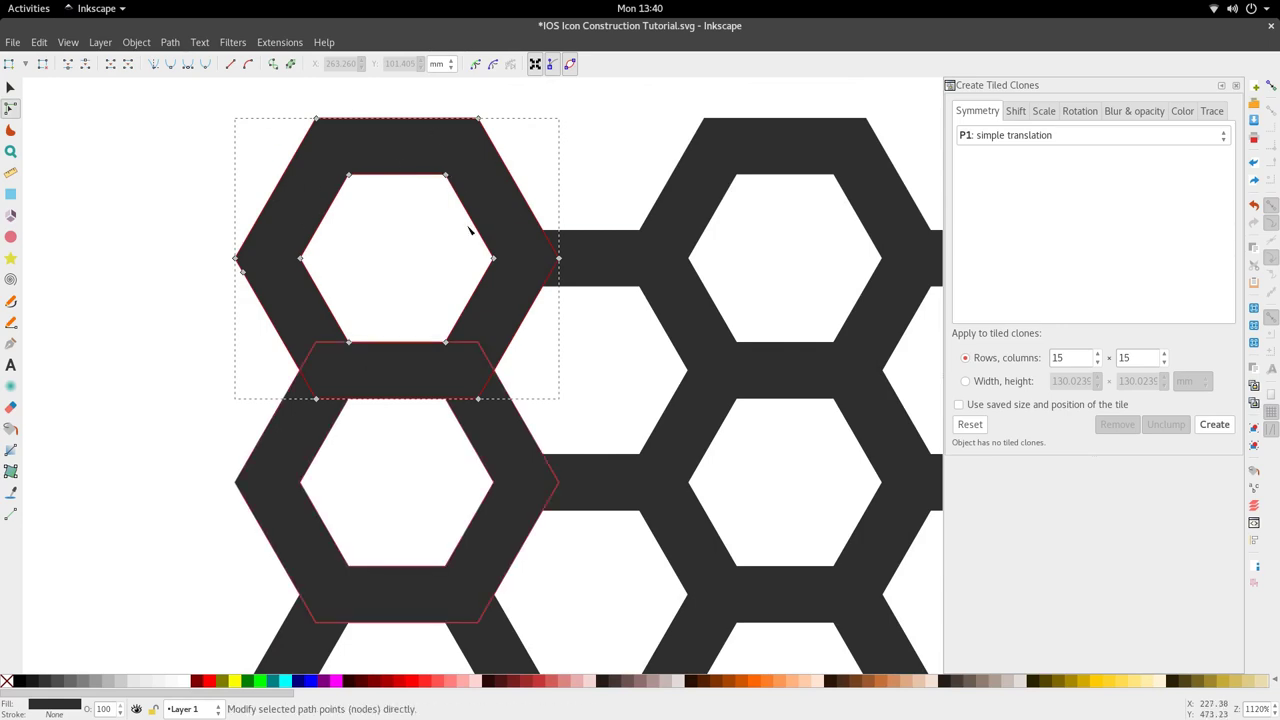
{"action": "scroll", "coordinate": [471, 234], "scroll_direction": "down", "scroll_amount": 5}
{"action": "scroll", "coordinate": [457, 235], "scroll_direction": "down", "scroll_amount": 3}
- Merge all converted hexagons of the original honeycomb into a single path with Union
{"action": "key", "text": "s"}
{"action": "left_click_drag", "start_coordinate": [435, 198], "coordinate": [672, 488]}
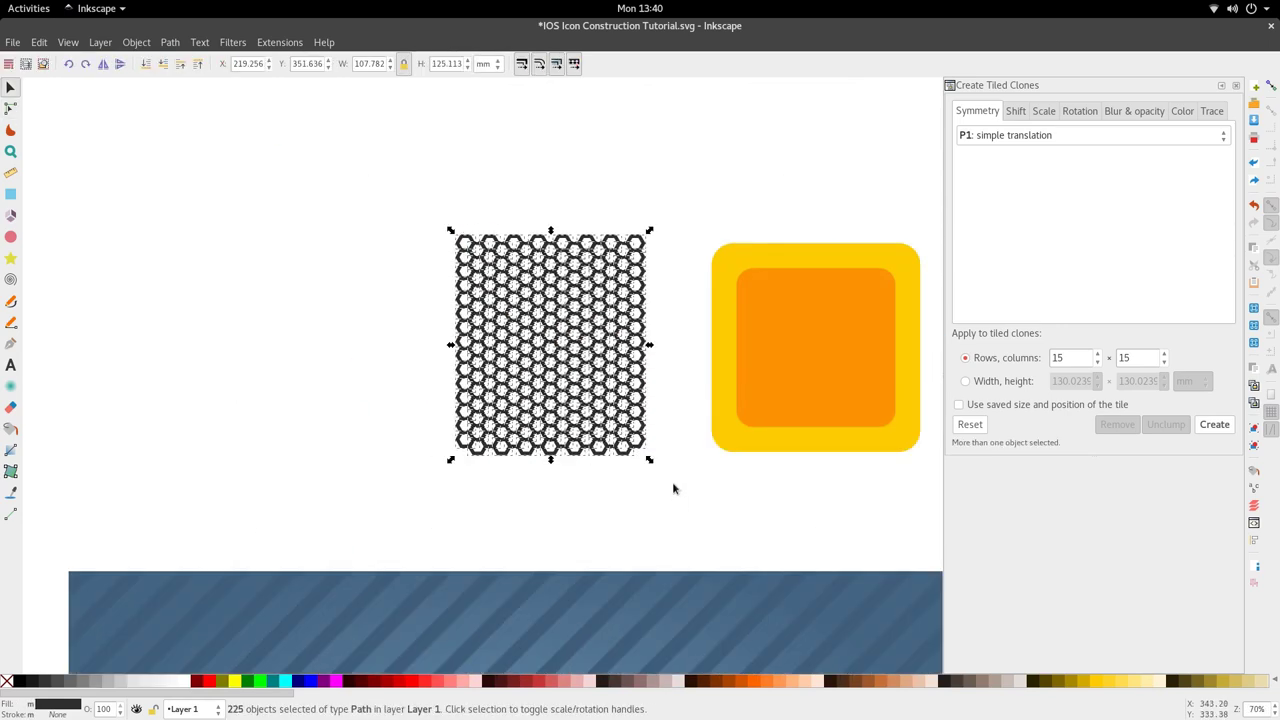
{"action": "left_click", "coordinate": [232, 42]}
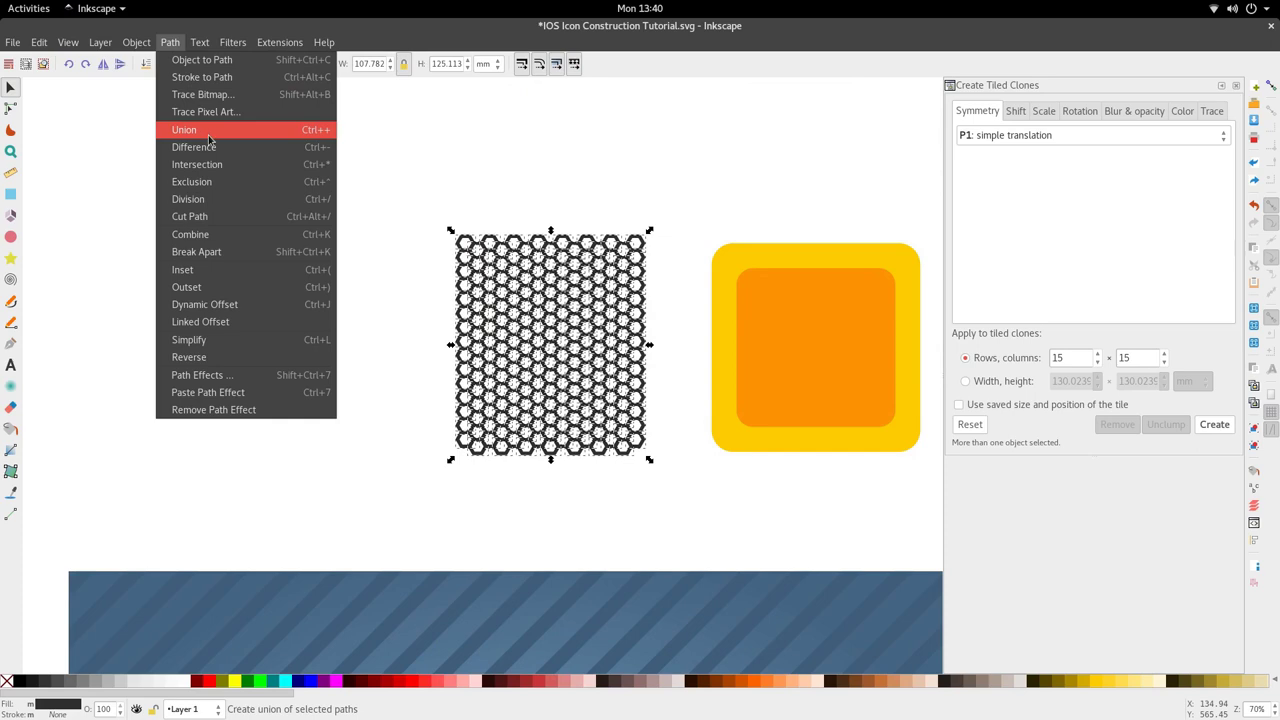
{"action": "left_click", "coordinate": [208, 130]}
{"action": "left_click", "coordinate": [357, 389]}
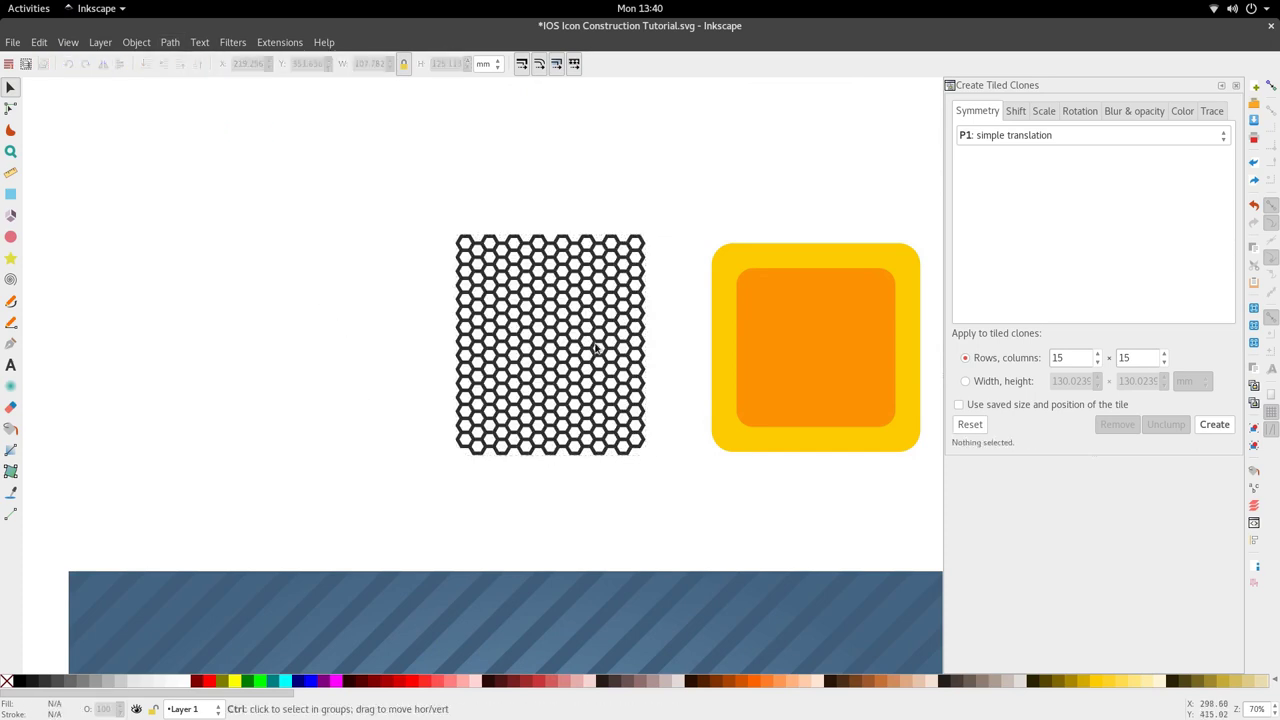
- Move the united honeycomb onto the rounded squares, roughly centred on them
{"action": "scroll", "coordinate": [596, 352], "scroll_direction": "up", "scroll_amount": 2}
{"action": "left_click", "coordinate": [596, 352]}
{"action": "scroll", "coordinate": [590, 352], "scroll_direction": "down", "scroll_amount": 4}
{"action": "scroll", "coordinate": [578, 350], "scroll_direction": "up", "scroll_amount": 2}
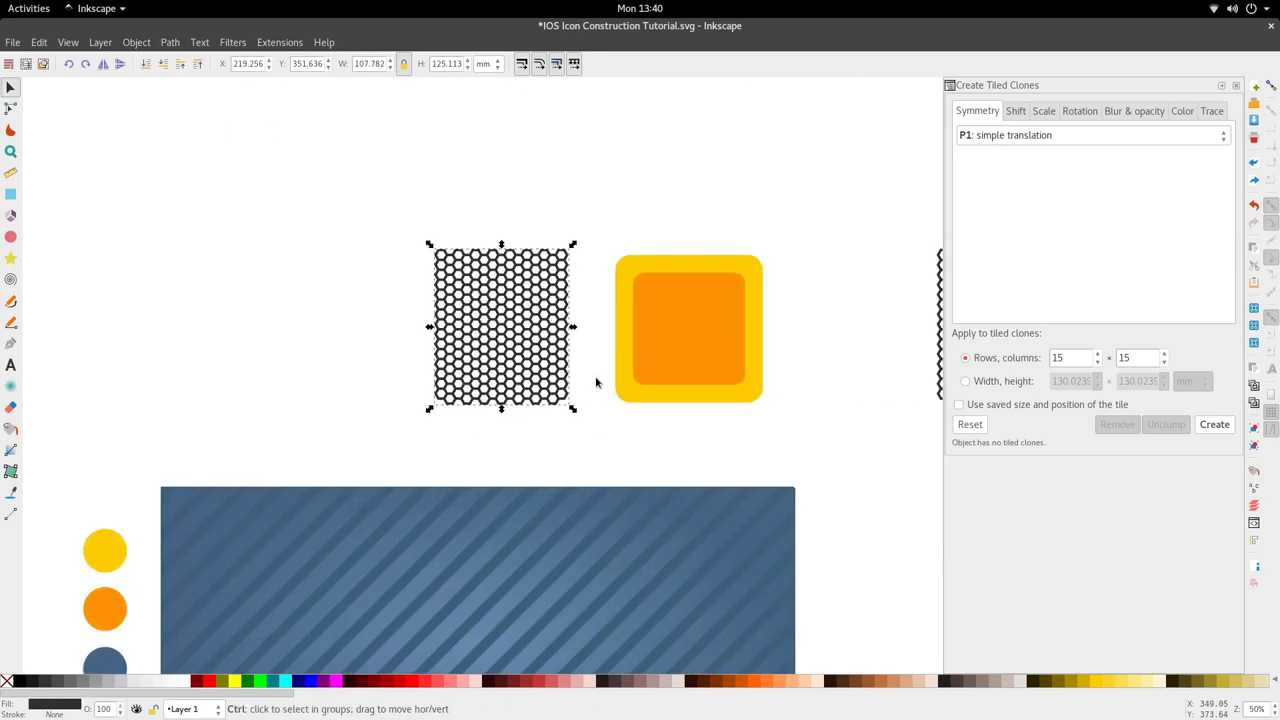
{"action": "scroll", "coordinate": [542, 323], "scroll_direction": "down", "scroll_amount": 2}
{"action": "left_click", "coordinate": [540, 327]}
{"action": "left_click", "coordinate": [538, 327]}
{"action": "left_click_drag", "start_coordinate": [538, 327], "coordinate": [659, 338]}
- Move the spare set of unconverted hexagons farther right, away from the icon, to about X 894 mm
{"action": "scroll", "coordinate": [778, 328], "scroll_direction": "right", "scroll_amount": 7}
{"action": "left_click_drag", "start_coordinate": [760, 421], "coordinate": [588, 187]}
{"action": "left_click_drag", "start_coordinate": [668, 311], "coordinate": [908, 311]}
{"action": "scroll", "coordinate": [426, 304], "scroll_direction": "up", "scroll_amount": 3}
{"action": "scroll", "coordinate": [426, 304], "scroll_direction": "up", "scroll_amount": 3}
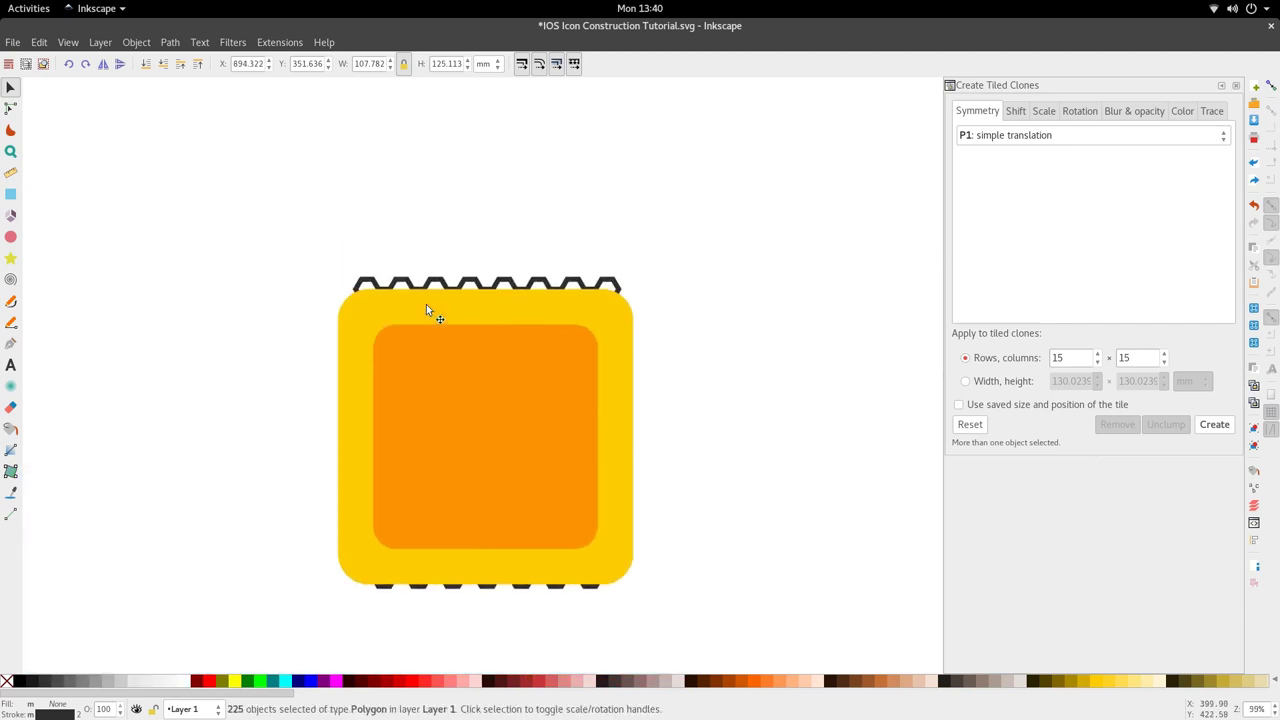
- Examine the corner rounding of the yellow square and the orange square with the Rectangle tool
{"action": "scroll", "coordinate": [426, 304], "scroll_direction": "down", "scroll_amount": 2}
{"action": "left_click", "coordinate": [617, 337]}
{"action": "key", "text": "r"}
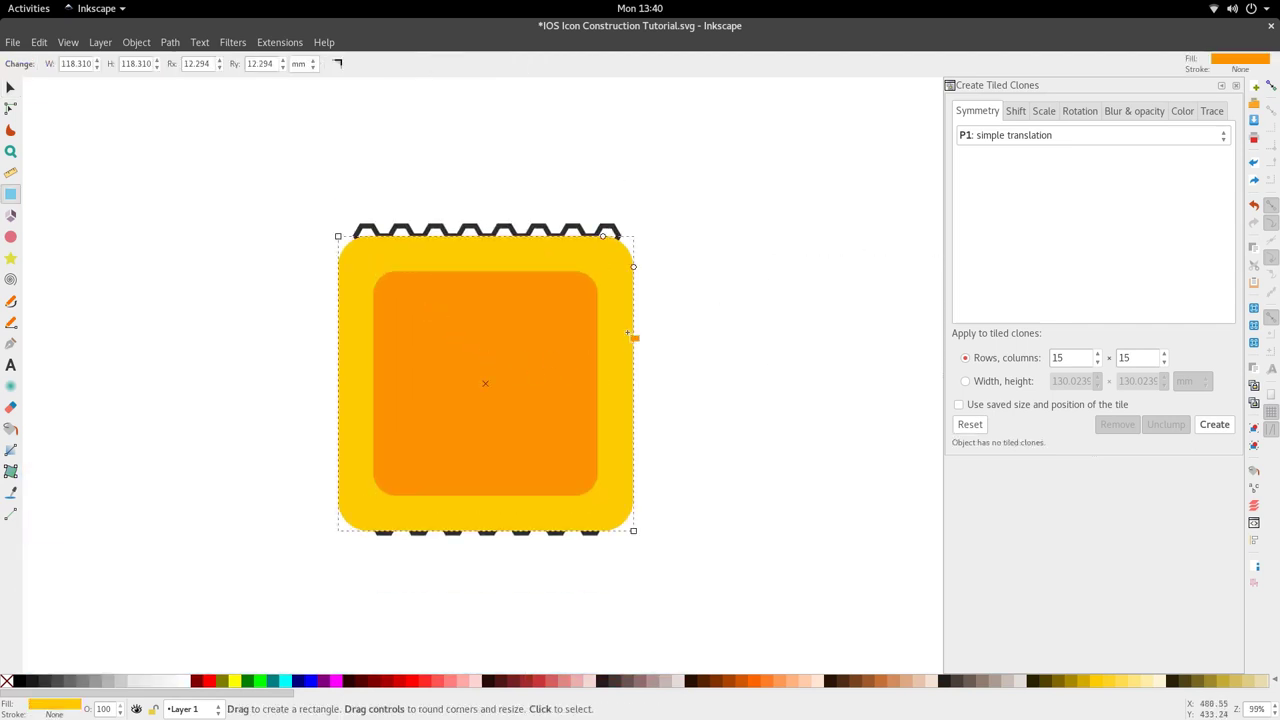
{"action": "key", "text": "s"}
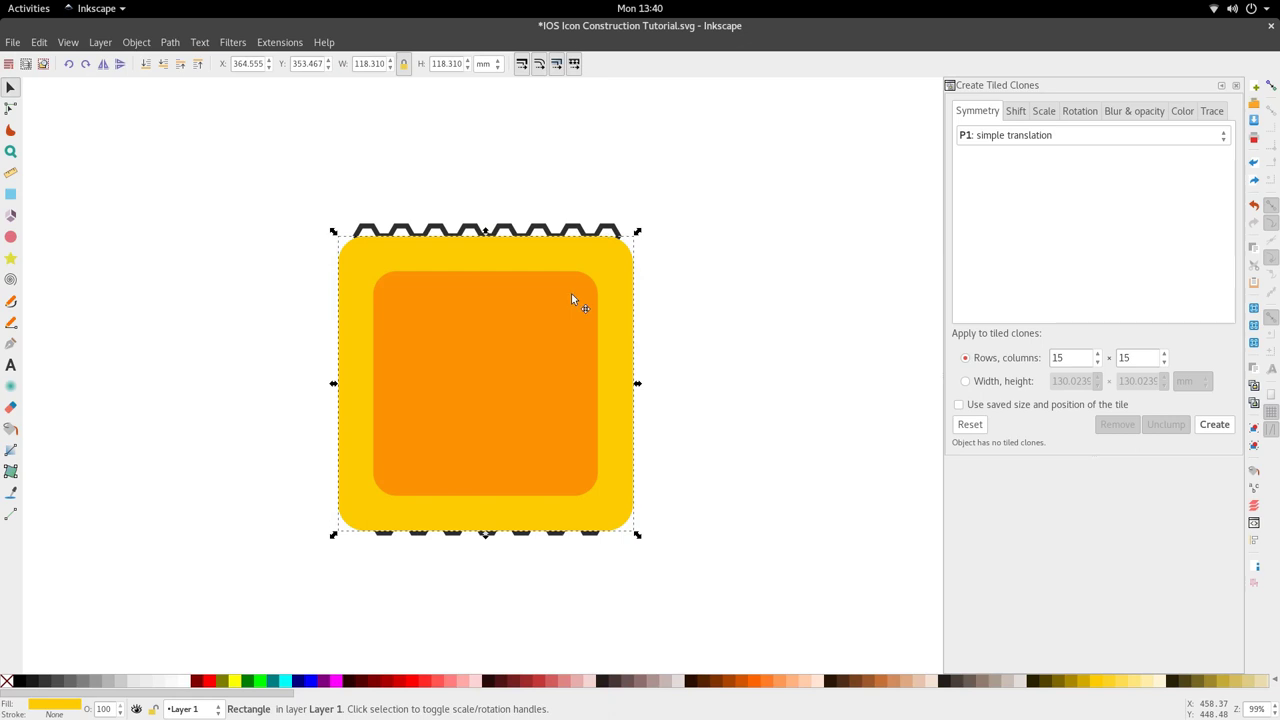
{"action": "left_click", "coordinate": [595, 295]}
{"action": "key", "text": "r"}
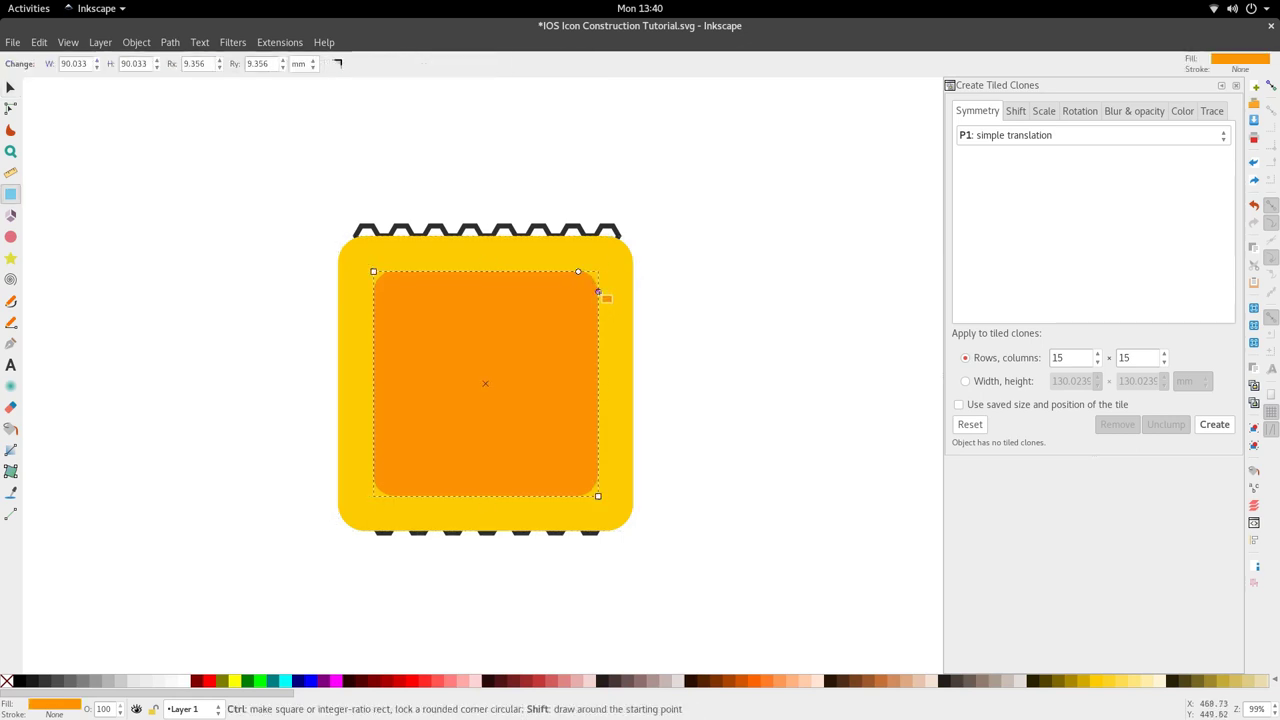
{"action": "key", "text": "Escape"}
{"action": "key", "text": "s"}
- Raise the honeycomb in the stacking order so it lies above the yellow square and below the orange one
{"action": "left_click", "coordinate": [551, 236]}
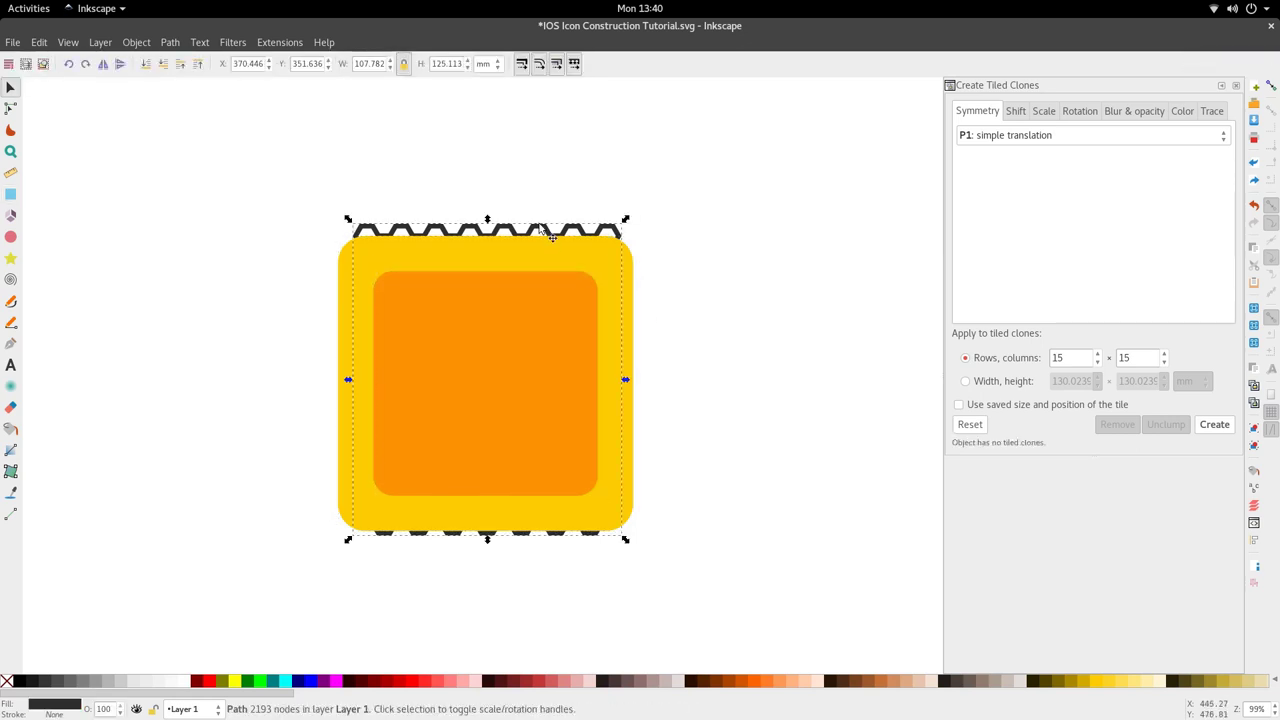
{"action": "left_click", "coordinate": [184, 66]}
{"action": "scroll", "coordinate": [509, 349], "scroll_direction": "down", "scroll_amount": 2}
{"action": "scroll", "coordinate": [509, 413], "scroll_direction": "up", "scroll_amount": 2}
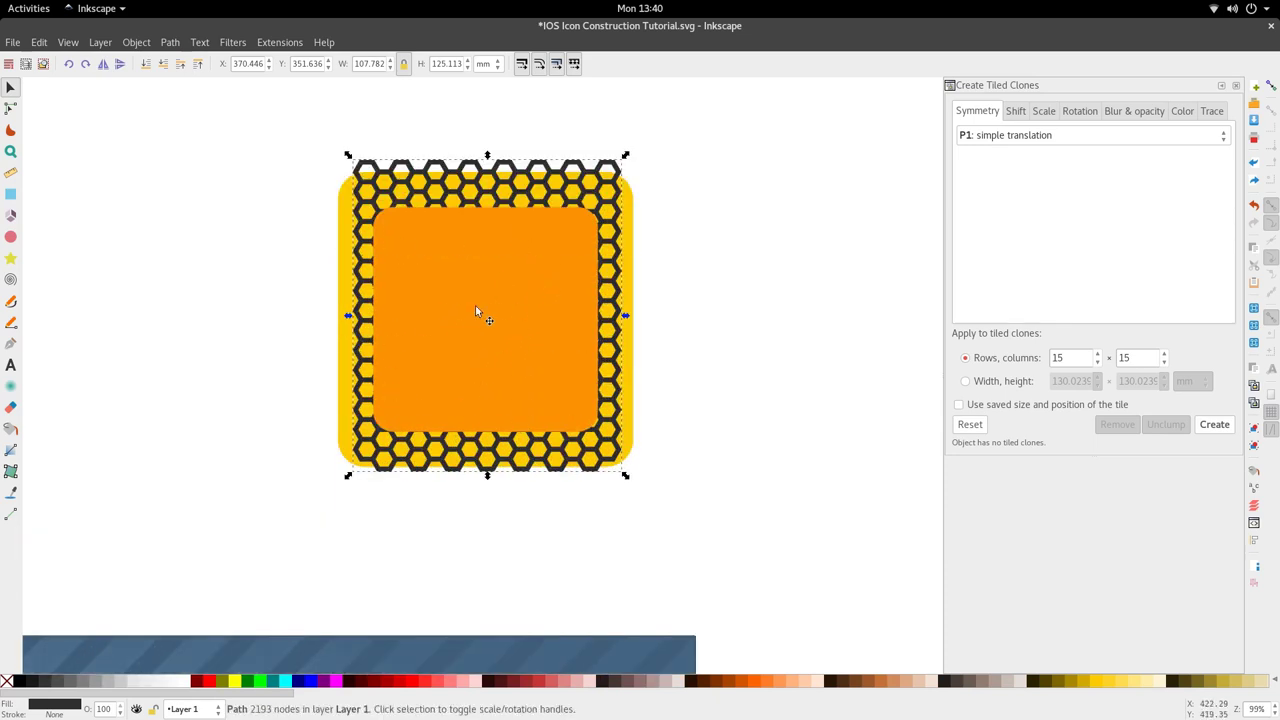
{"action": "scroll", "coordinate": [545, 368], "scroll_direction": "down", "scroll_amount": 2, "text": "ctrl"}
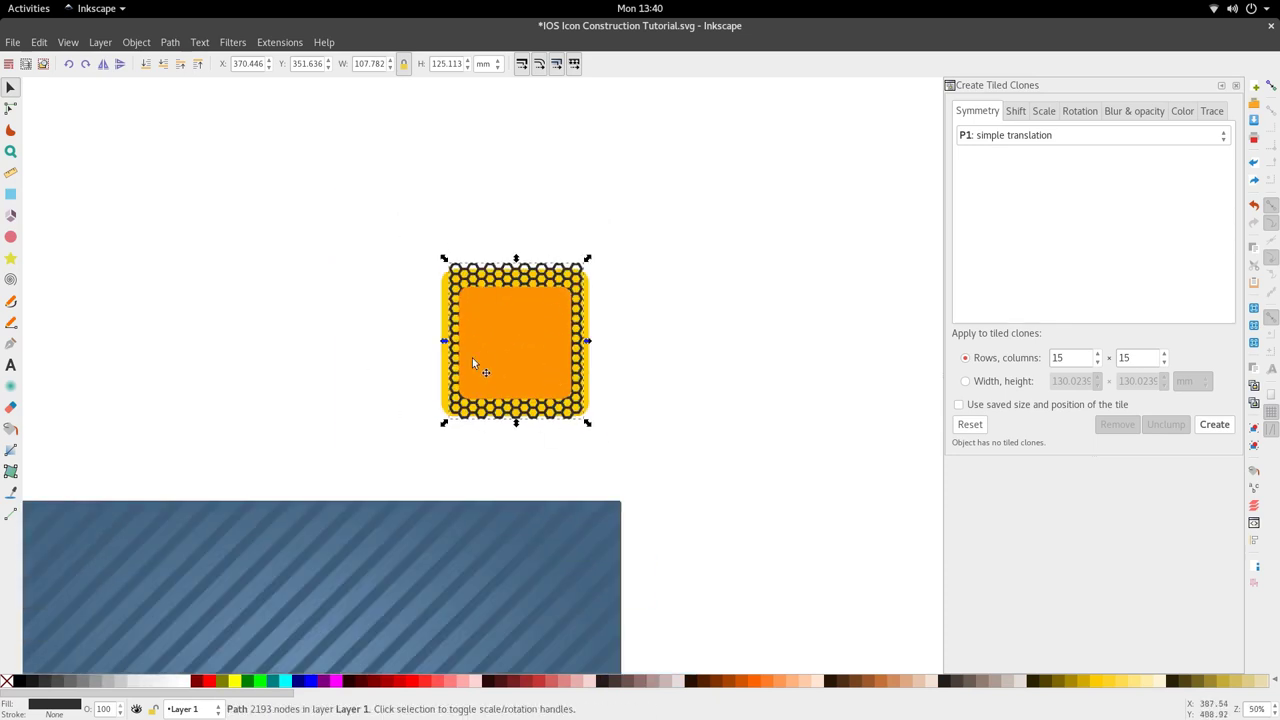
{"action": "scroll", "coordinate": [490, 300], "scroll_direction": "up", "scroll_amount": 2, "text": "ctrl"}
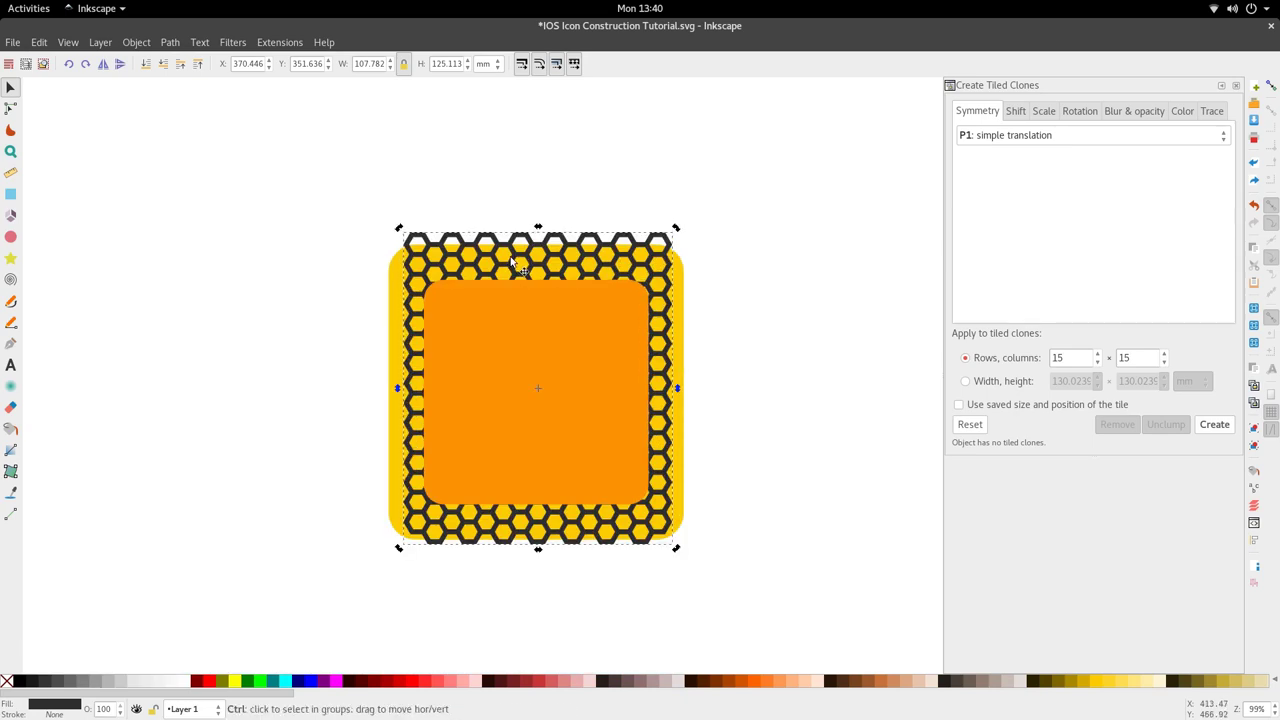
- Move the honeycomb off the squares into the free space on their left, to about X 57 mm
{"action": "scroll", "coordinate": [512, 262], "scroll_direction": "down", "scroll_amount": 1, "text": "ctrl"}
{"action": "left_click_drag", "start_coordinate": [512, 262], "coordinate": [211, 269]}
{"action": "scroll", "coordinate": [351, 307], "scroll_direction": "up", "scroll_amount": 4, "text": "shift"}
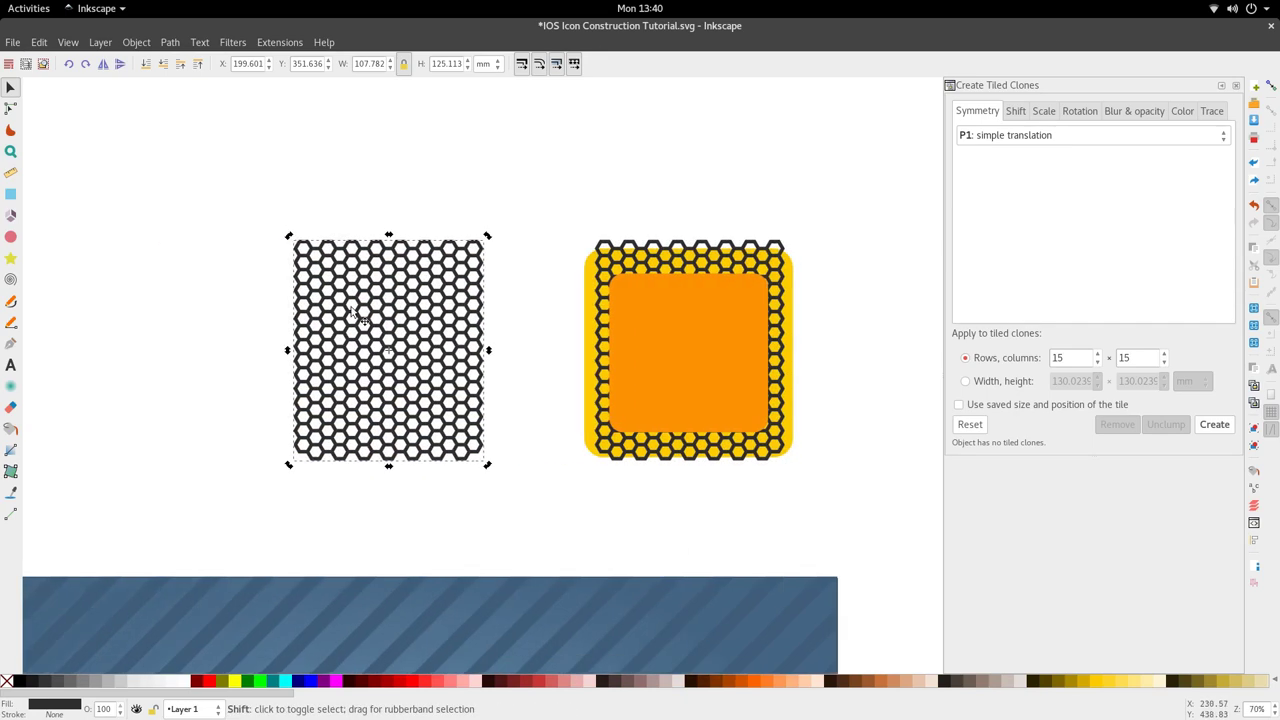
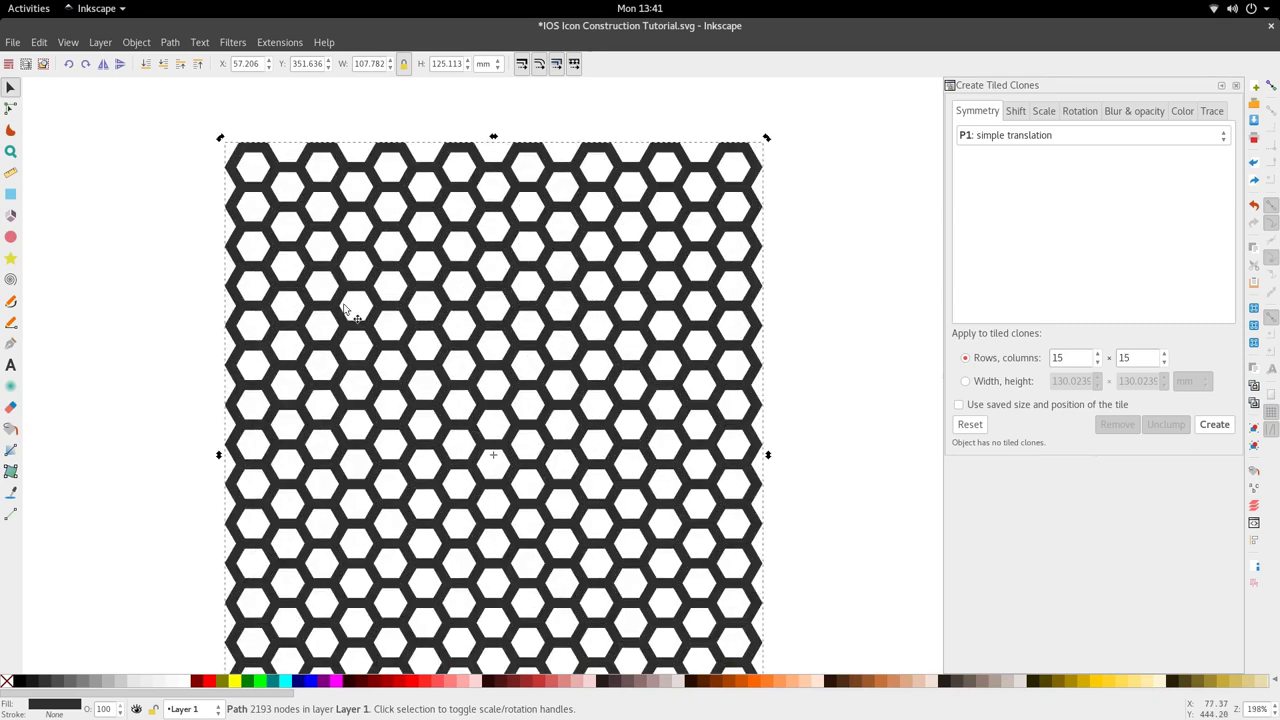
{"action": "scroll", "coordinate": [420, 309], "scroll_direction": "left", "scroll_amount": 2}
{"action": "scroll", "coordinate": [520, 310], "scroll_direction": "up", "scroll_amount": 3}
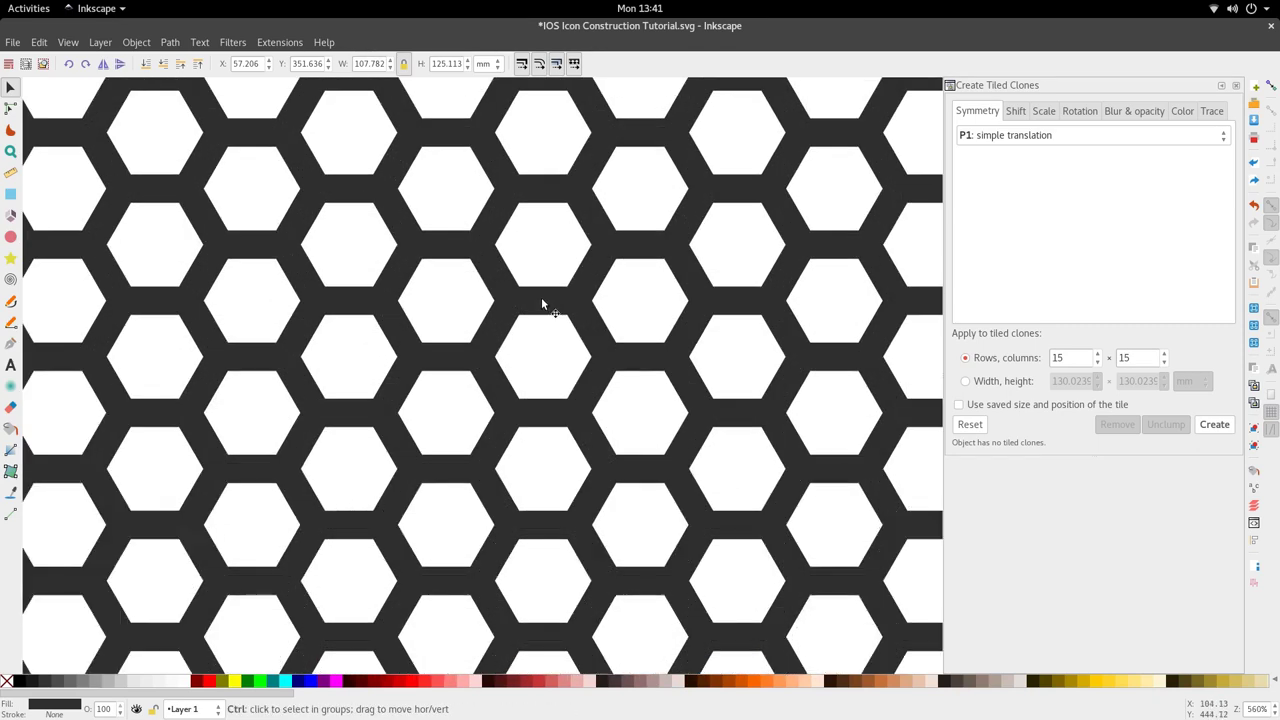
{"action": "scroll", "coordinate": [541, 303], "scroll_direction": "up", "scroll_amount": 1}
{"action": "left_click_drag", "start_coordinate": [543, 300], "coordinate": [549, 310]}
{"action": "key", "text": "ctrl+z"}
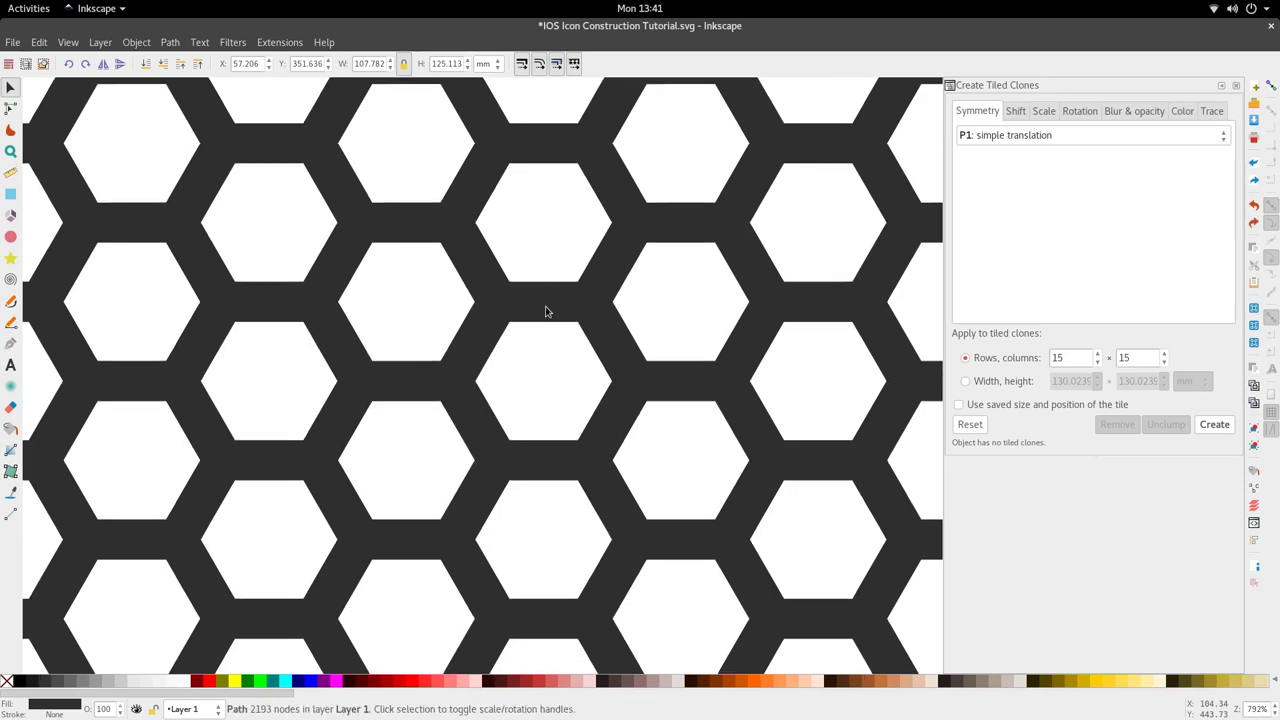
- Fill the honeycomb with the blue picked from the striped background rectangle
{"action": "scroll", "coordinate": [545, 310], "scroll_direction": "down", "scroll_amount": 8}
{"action": "key", "text": "d"}
{"action": "scroll", "coordinate": [460, 560], "scroll_direction": "down", "scroll_amount": 3}
{"action": "left_click", "coordinate": [474, 511]}
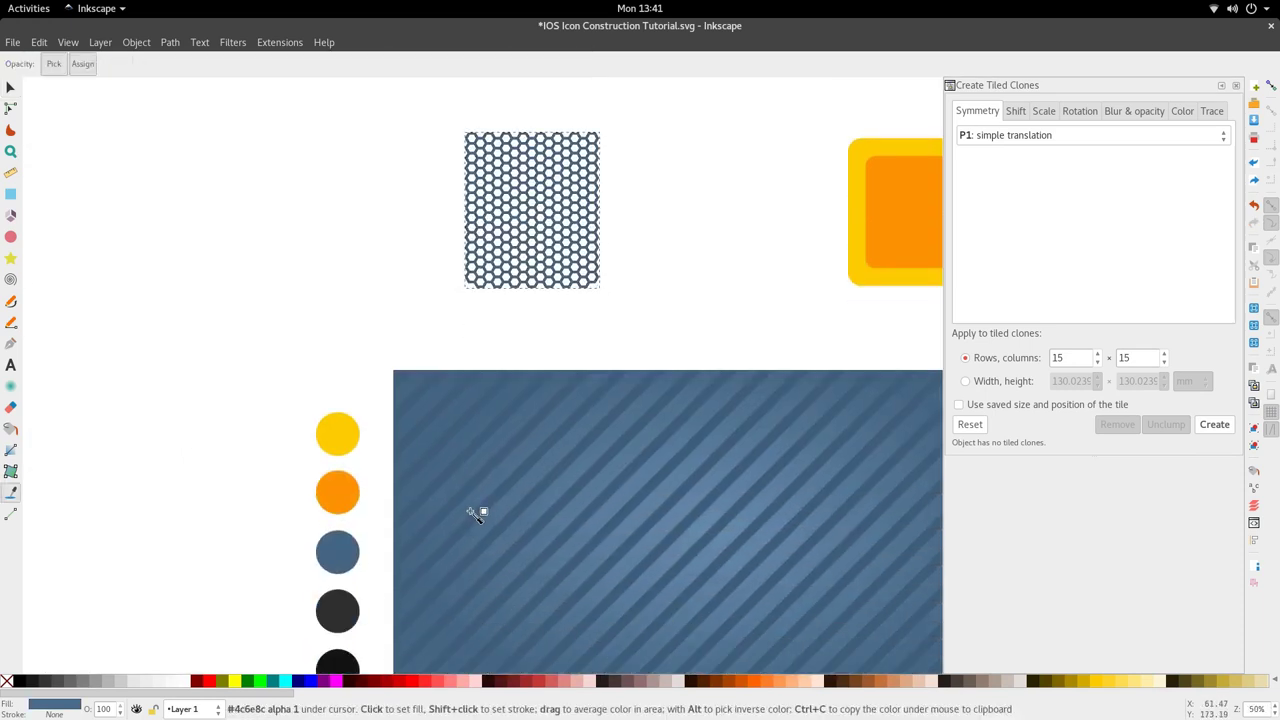
- Move the blue honeycomb slightly straight down to about Y 351.33 mm, offsetting it from the dark honeycomb beneath
{"action": "scroll", "coordinate": [548, 208], "scroll_direction": "up", "scroll_amount": 6}
{"action": "key", "text": "s"}
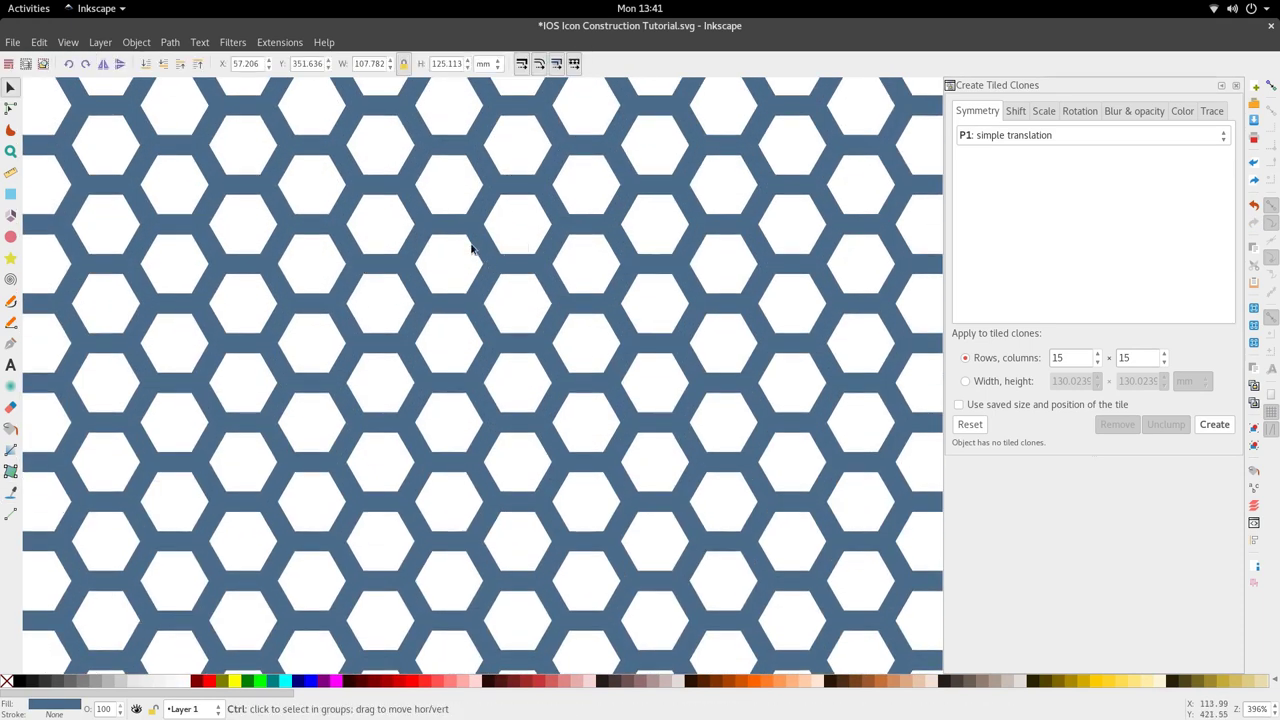
{"action": "scroll", "coordinate": [448, 222], "scroll_direction": "up", "scroll_amount": 1}
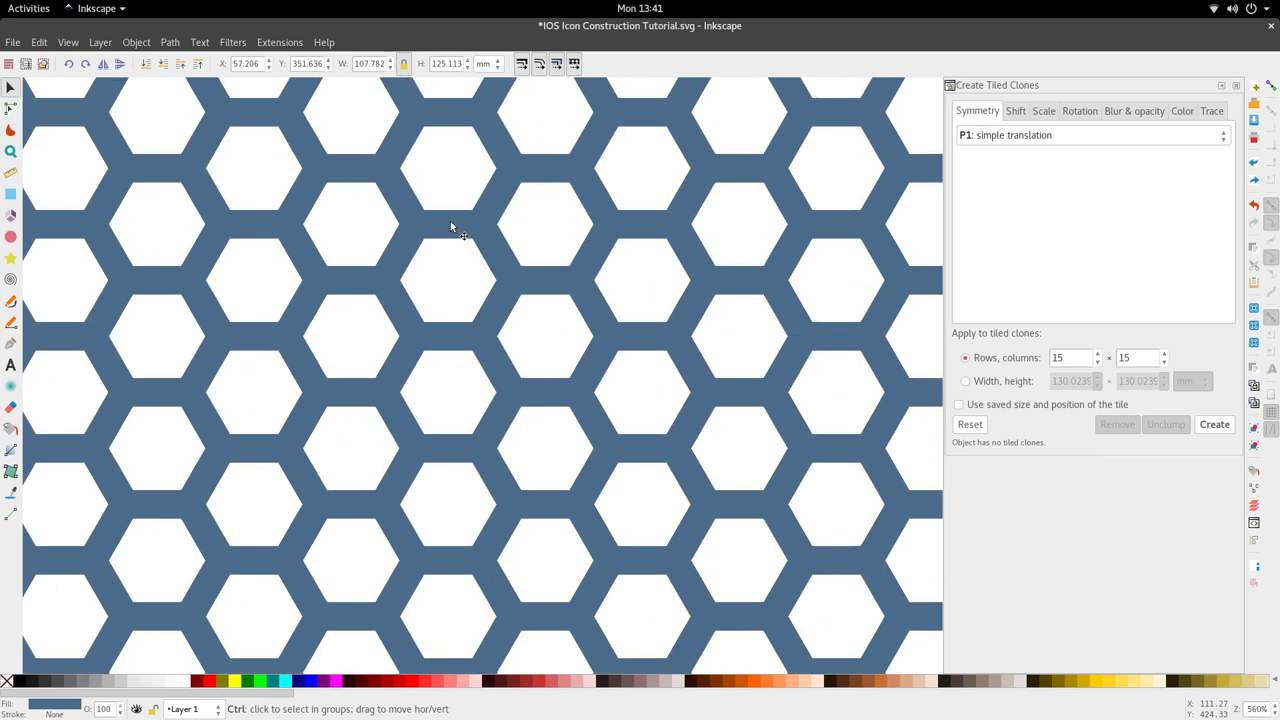
{"action": "left_click_drag", "start_coordinate": [450, 221], "coordinate": [452, 227]}
{"action": "scroll", "coordinate": [445, 221], "scroll_direction": "up", "scroll_amount": 4}
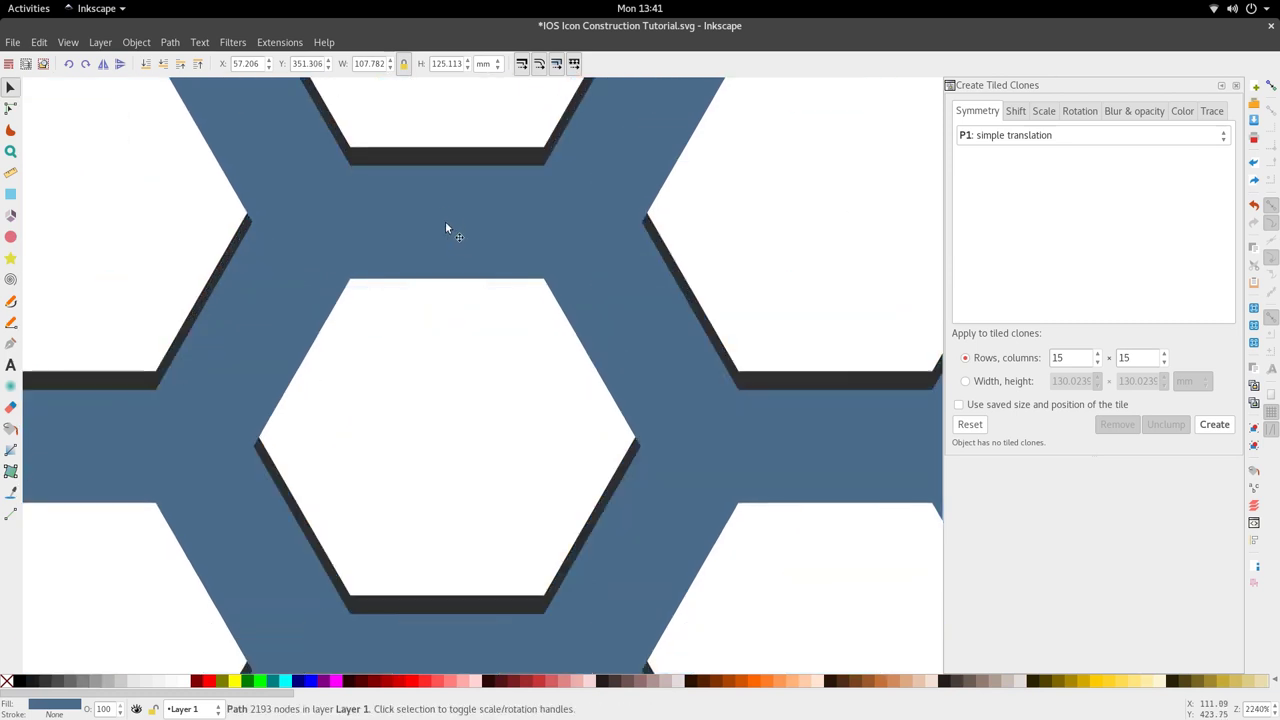
{"action": "scroll", "coordinate": [358, 263], "scroll_direction": "up", "scroll_amount": 3}
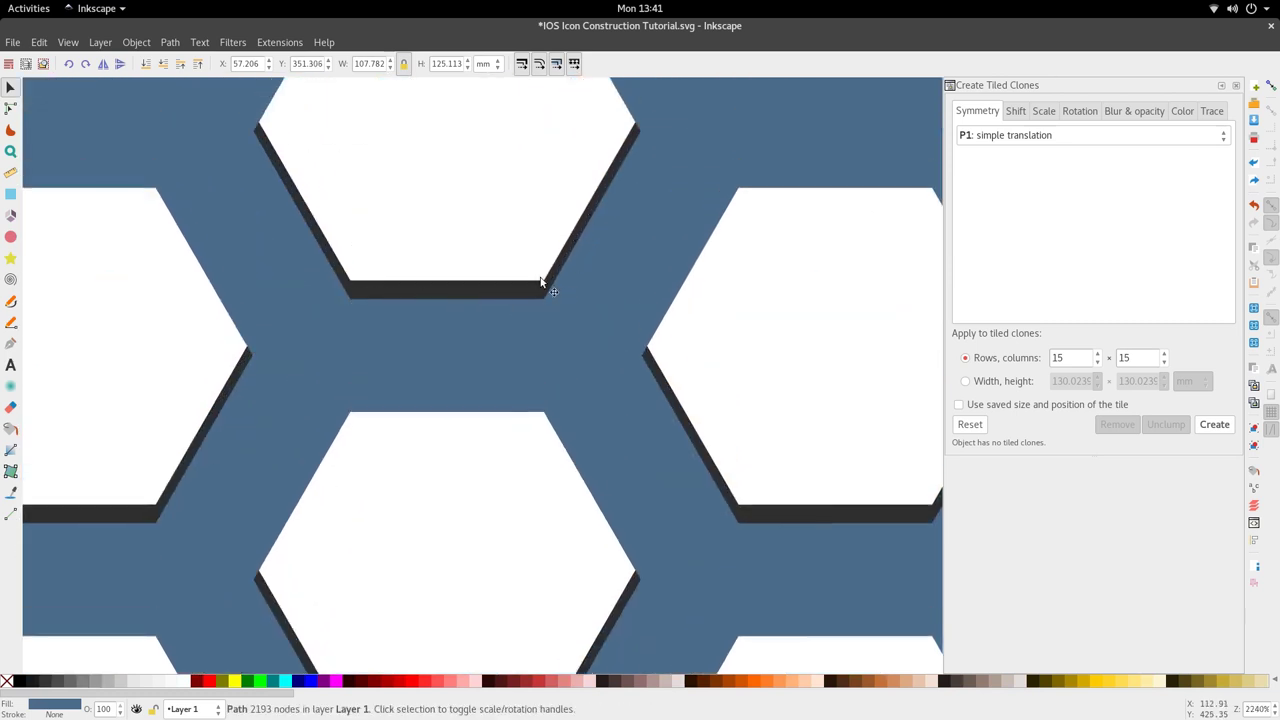
{"action": "left_click_drag", "start_coordinate": [455, 318], "coordinate": [453, 314]}
{"action": "scroll", "coordinate": [453, 315], "scroll_direction": "down", "scroll_amount": 5}
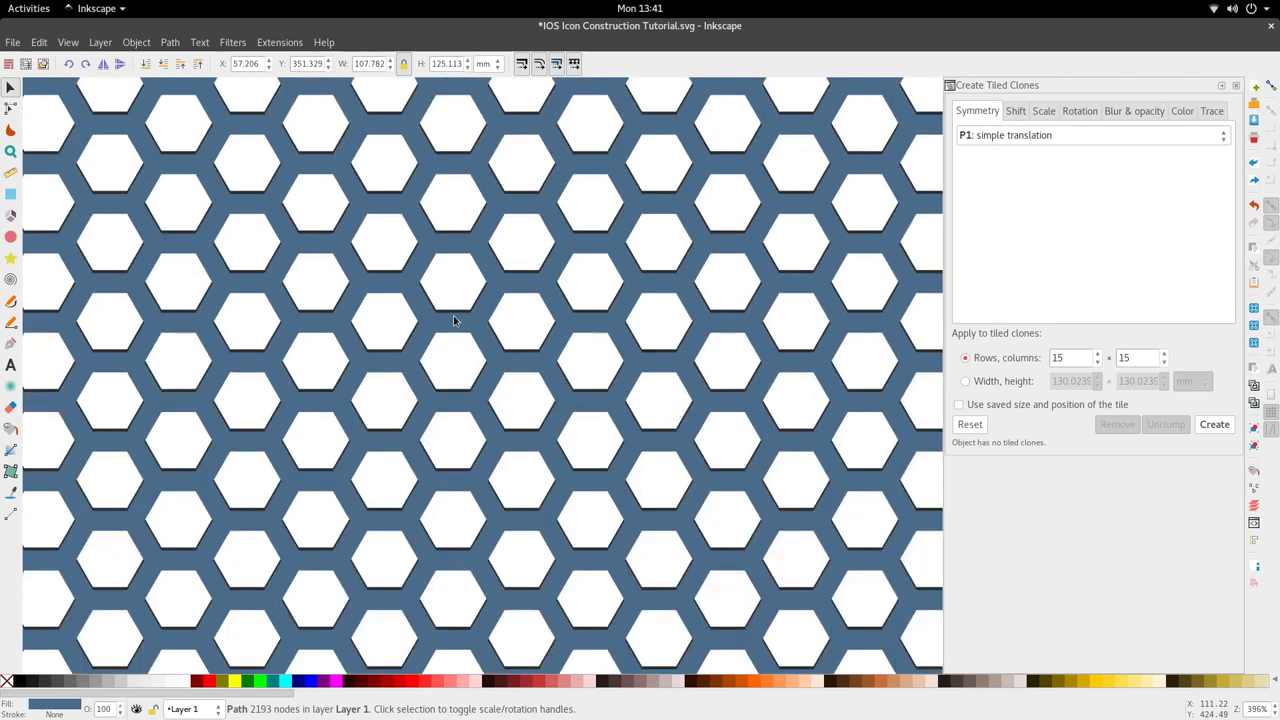
{"action": "scroll", "coordinate": [453, 315], "scroll_direction": "up", "scroll_amount": 4}
{"action": "left_click_drag", "start_coordinate": [456, 323], "coordinate": [456, 324]}
{"action": "scroll", "coordinate": [456, 323], "scroll_direction": "down", "scroll_amount": 7}
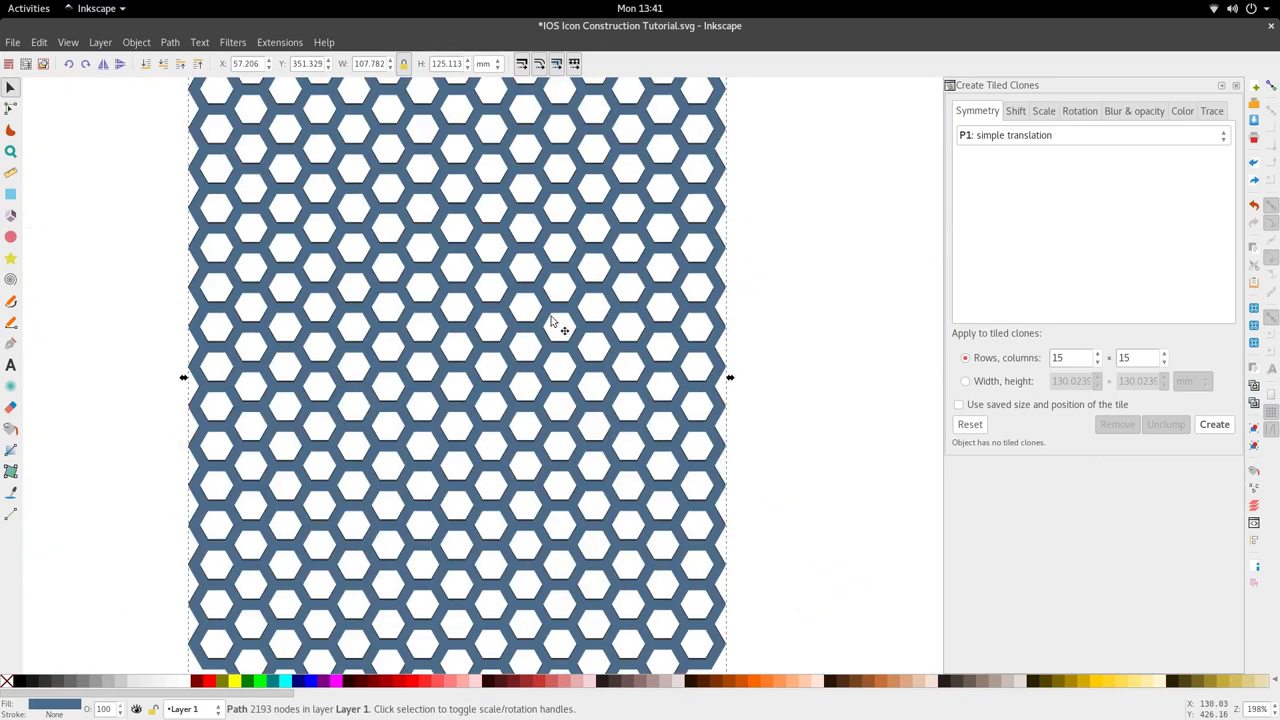
{"action": "scroll", "coordinate": [509, 292], "scroll_direction": "up", "scroll_amount": 3}
{"action": "scroll", "coordinate": [507, 280], "scroll_direction": "up", "scroll_amount": 5}
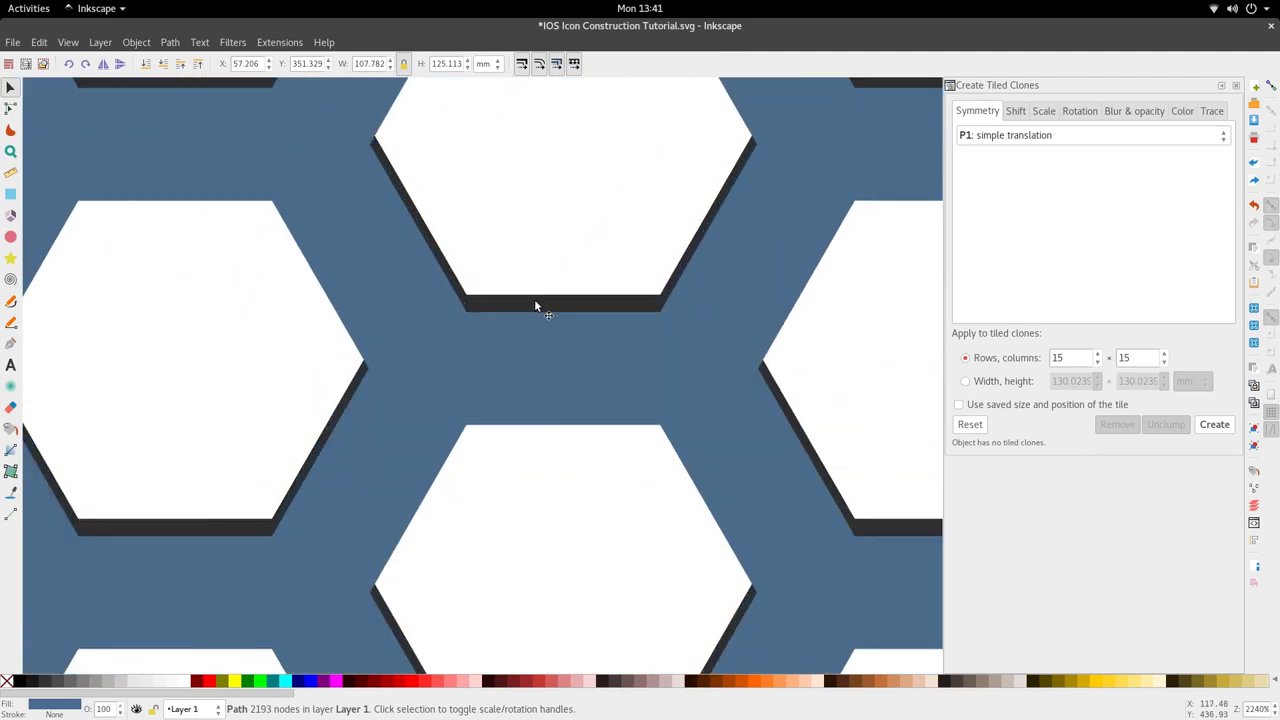
{"action": "scroll", "coordinate": [536, 307], "scroll_direction": "up", "scroll_amount": 2}
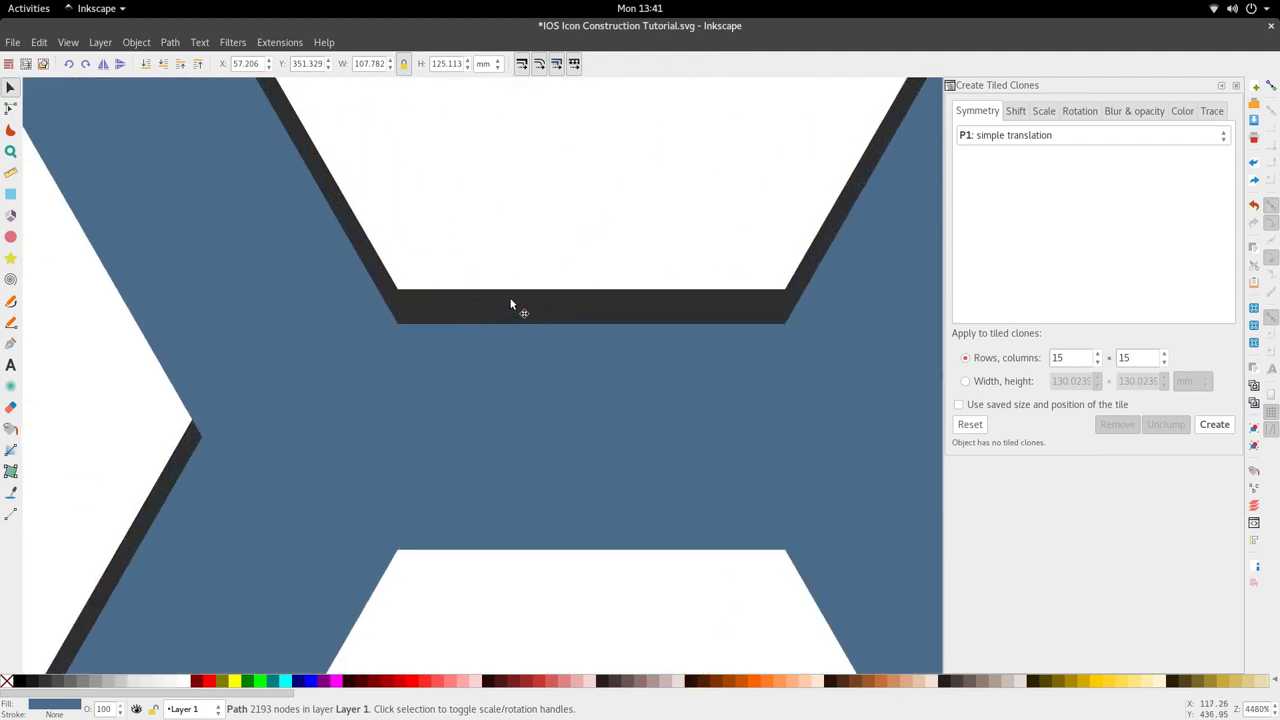
{"action": "scroll", "coordinate": [511, 304], "scroll_direction": "up", "scroll_amount": 1}
{"action": "scroll", "coordinate": [511, 300], "scroll_direction": "down", "scroll_amount": 4}
{"action": "scroll", "coordinate": [510, 298], "scroll_direction": "up", "scroll_amount": 4}
{"action": "scroll", "coordinate": [510, 300], "scroll_direction": "down", "scroll_amount": 2}
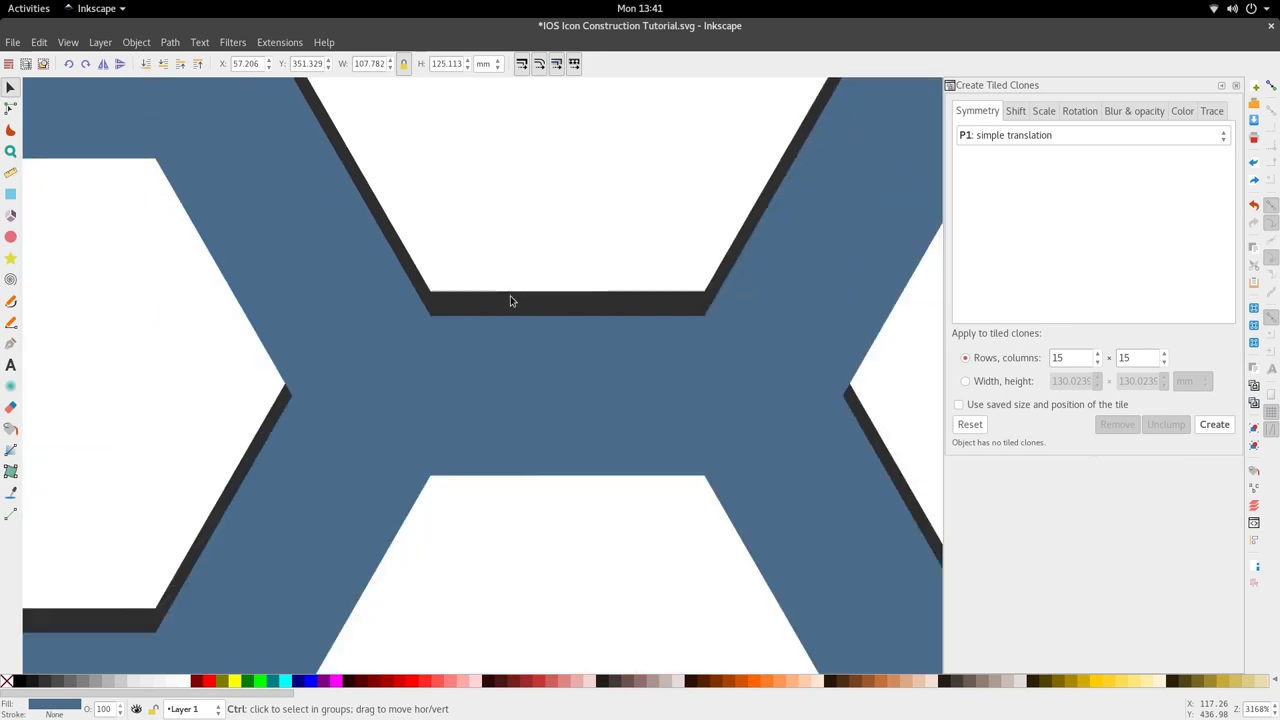
{"action": "left_click", "coordinate": [514, 298], "text": "ctrl"}
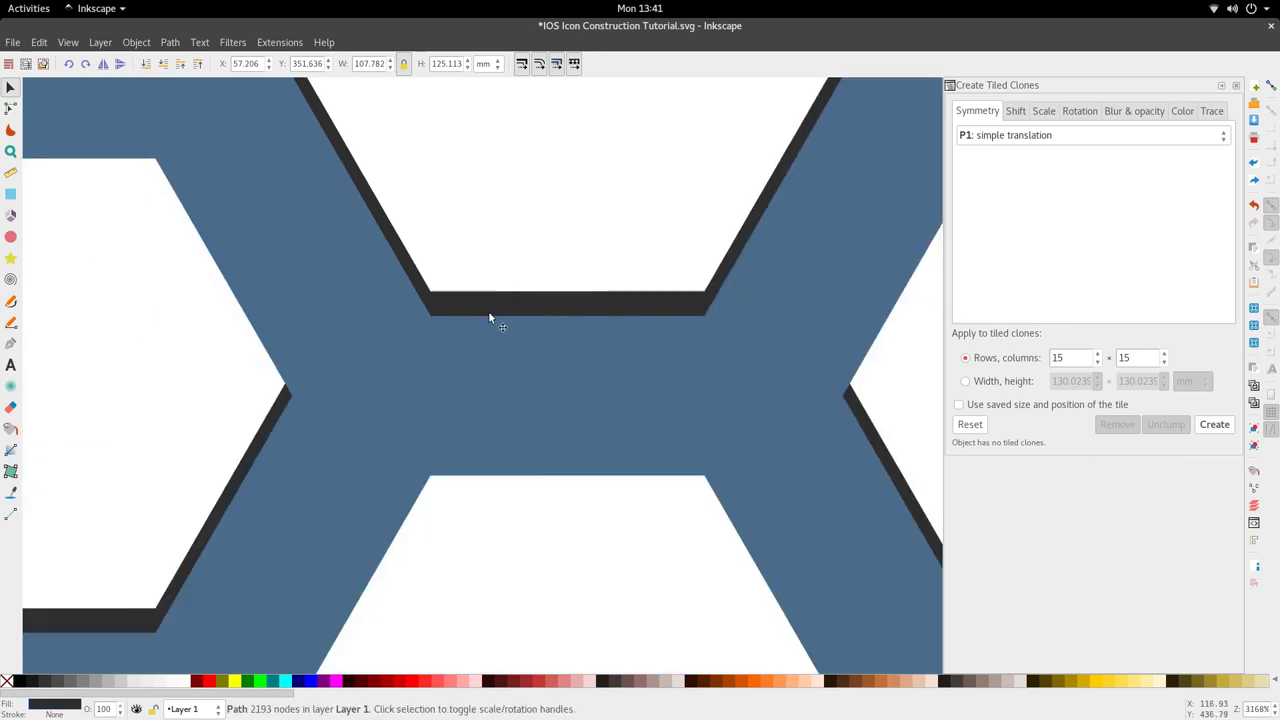
{"action": "double_click", "coordinate": [510, 321]}
{"action": "left_click", "coordinate": [525, 297], "text": "shift"}
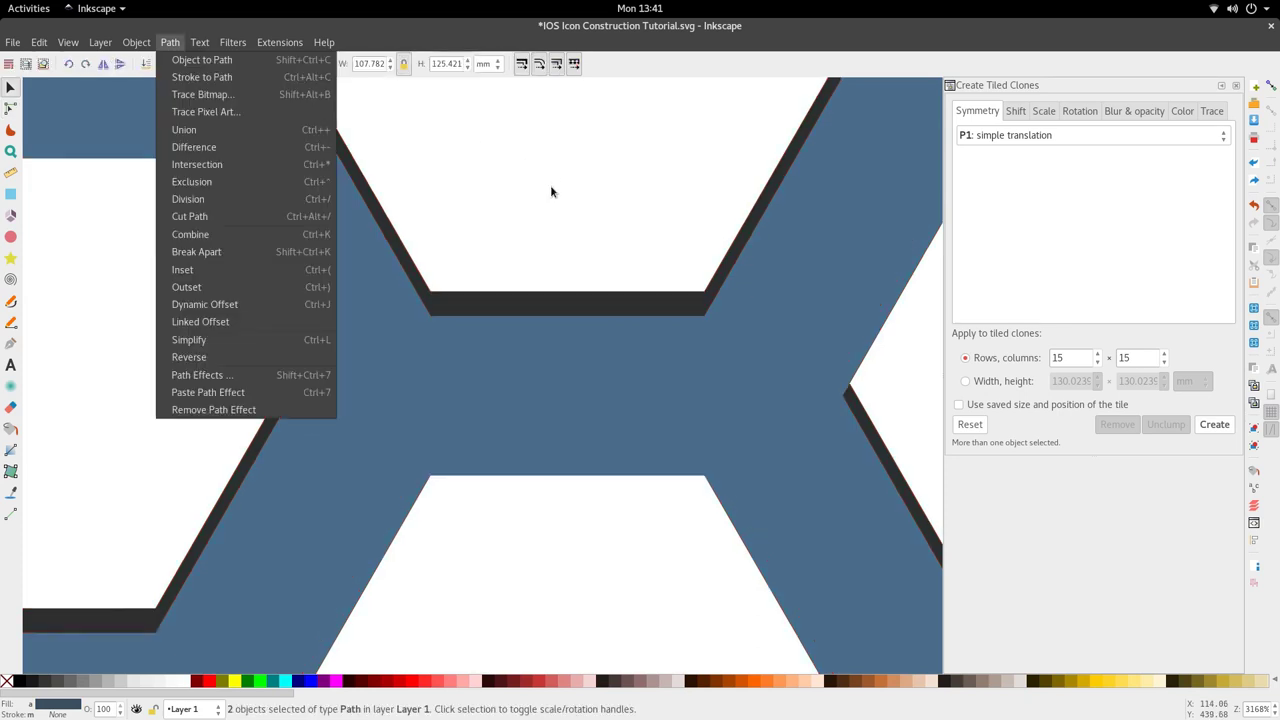
{"action": "key", "text": "Escape"}
{"action": "scroll", "coordinate": [555, 183], "scroll_direction": "down", "scroll_amount": 9, "text": "ctrl"}
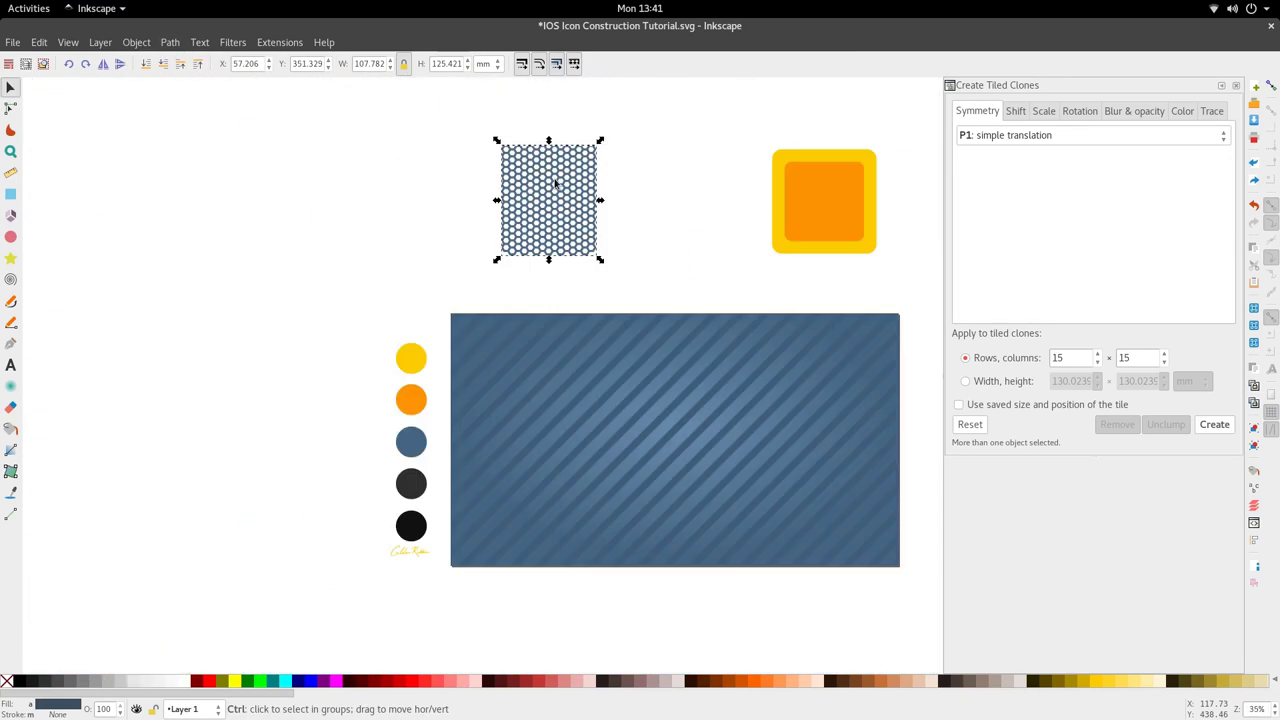
{"action": "scroll", "coordinate": [555, 183], "scroll_direction": "up", "scroll_amount": 11, "text": "ctrl"}
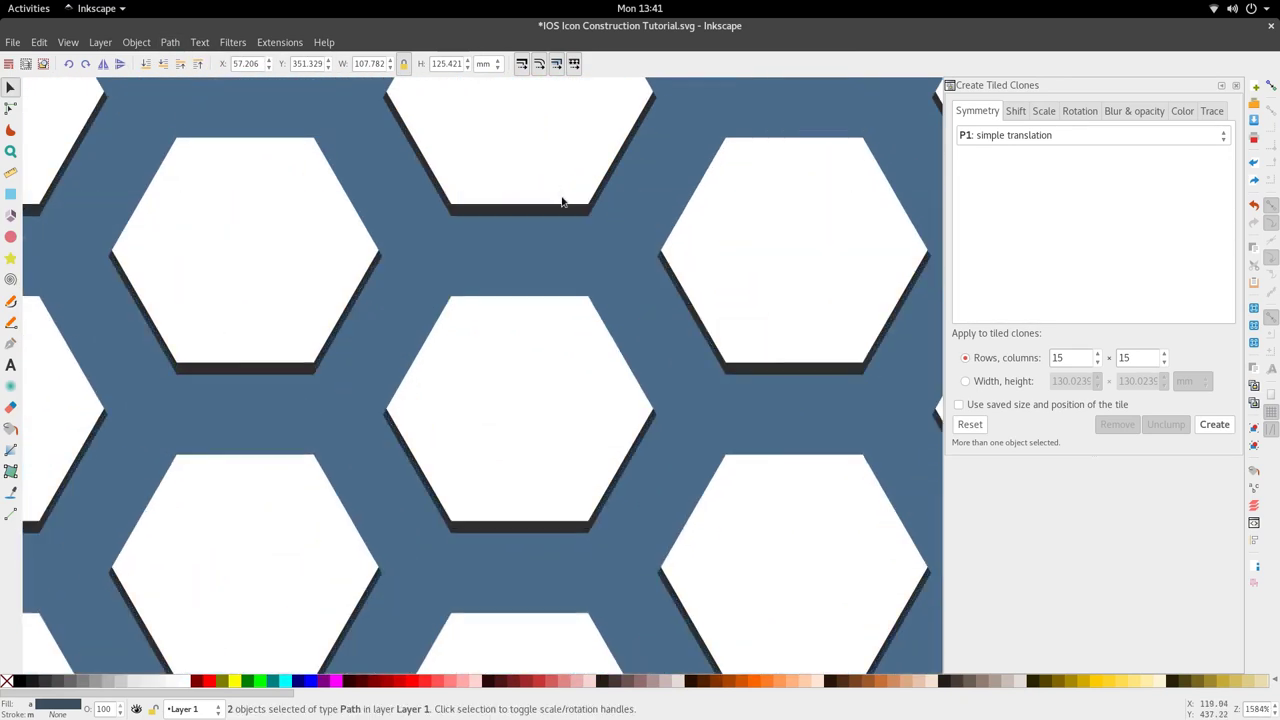
{"action": "key", "text": "Escape"}
- Duplicate the dark honeycomb and lower the copy in the stacking order to just beneath the blue honeycomb
{"action": "left_click", "coordinate": [563, 208]}
{"action": "scroll", "coordinate": [563, 208], "scroll_direction": "down", "scroll_amount": 3, "text": "ctrl"}
{"action": "scroll", "coordinate": [563, 208], "scroll_direction": "up", "scroll_amount": 3, "text": "ctrl"}
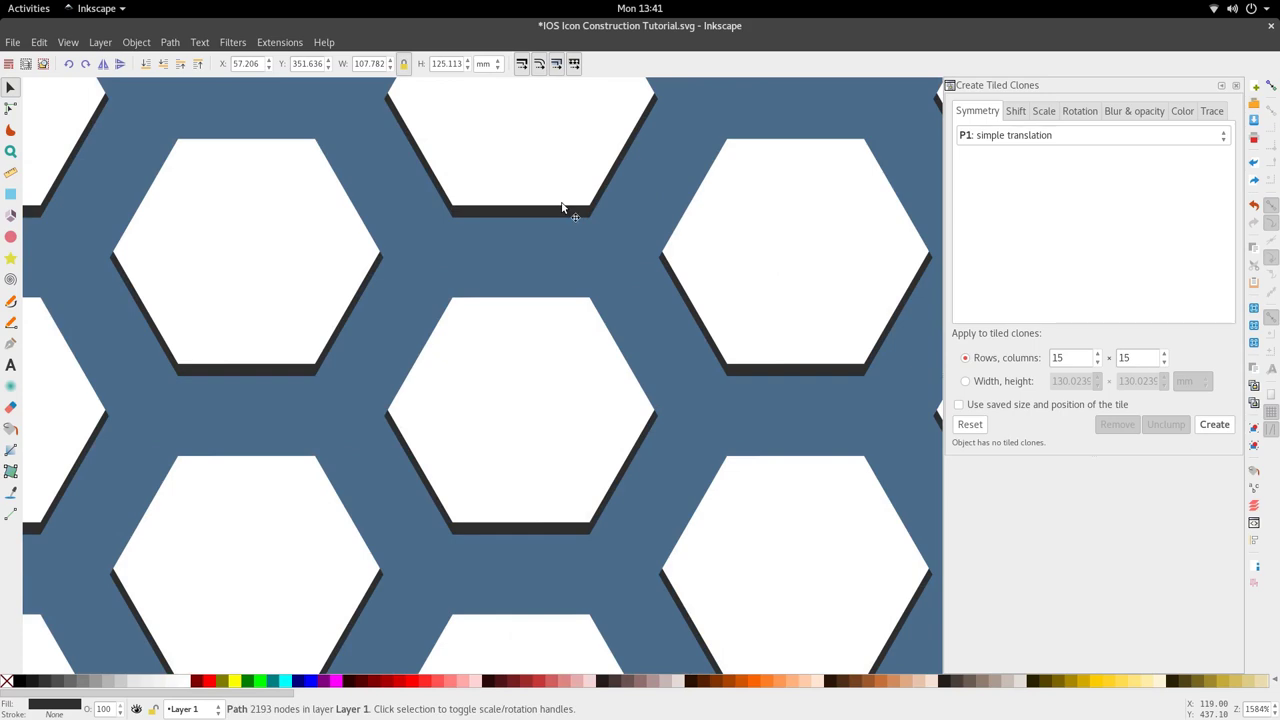
{"action": "scroll", "coordinate": [562, 206], "scroll_direction": "down", "scroll_amount": 3, "text": "ctrl"}
{"action": "scroll", "coordinate": [563, 207], "scroll_direction": "down", "scroll_amount": 6, "text": "ctrl"}
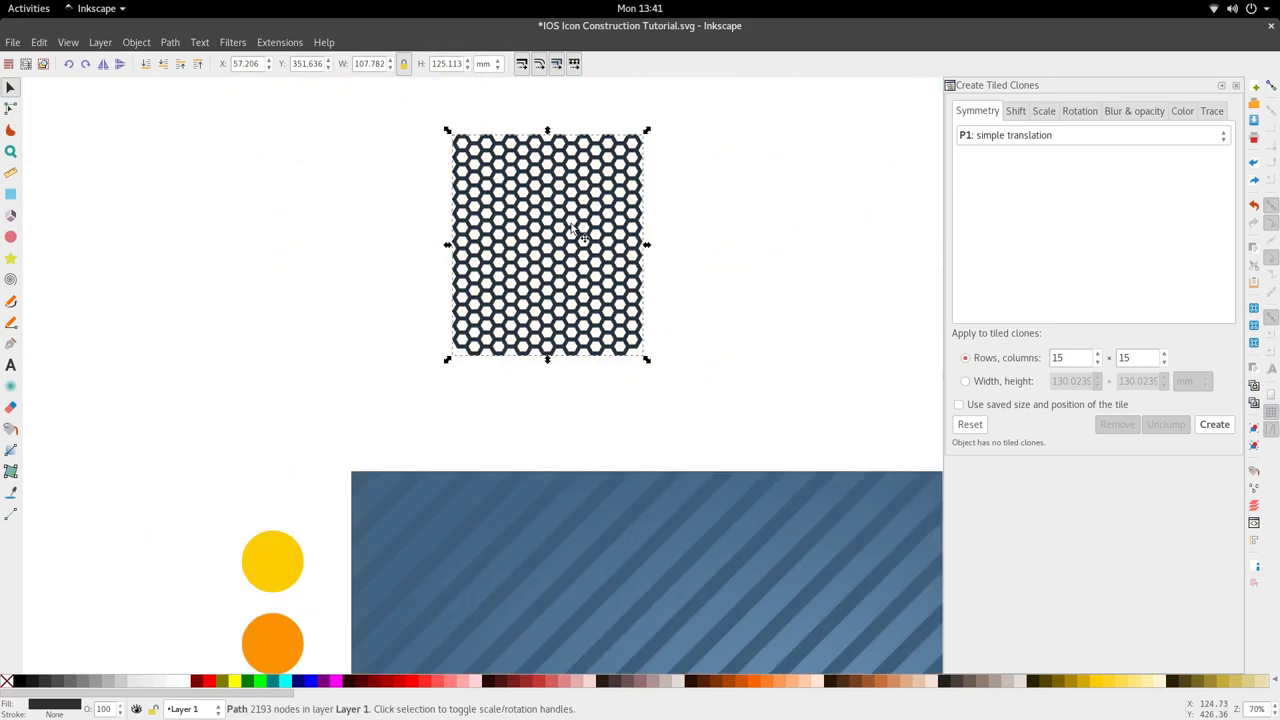
{"action": "scroll", "coordinate": [573, 229], "scroll_direction": "up", "scroll_amount": 6, "text": "ctrl"}
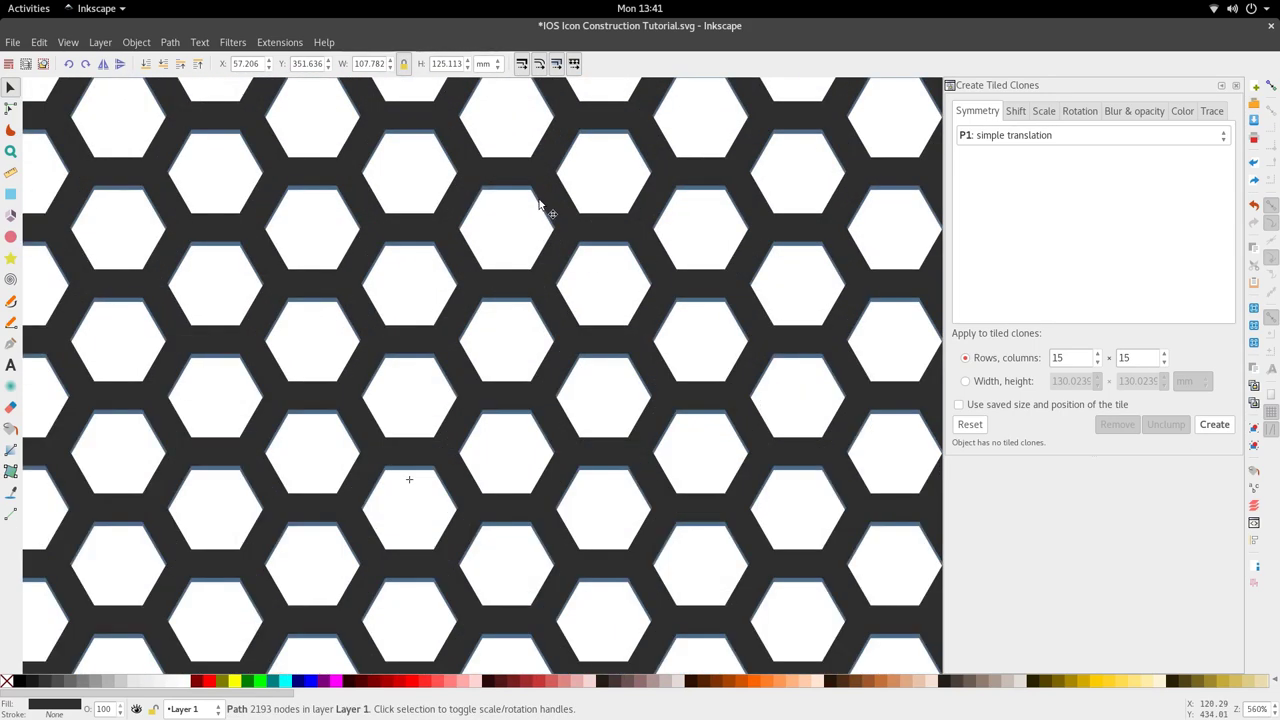
{"action": "scroll", "coordinate": [511, 189], "scroll_direction": "up", "scroll_amount": 3, "text": "ctrl"}
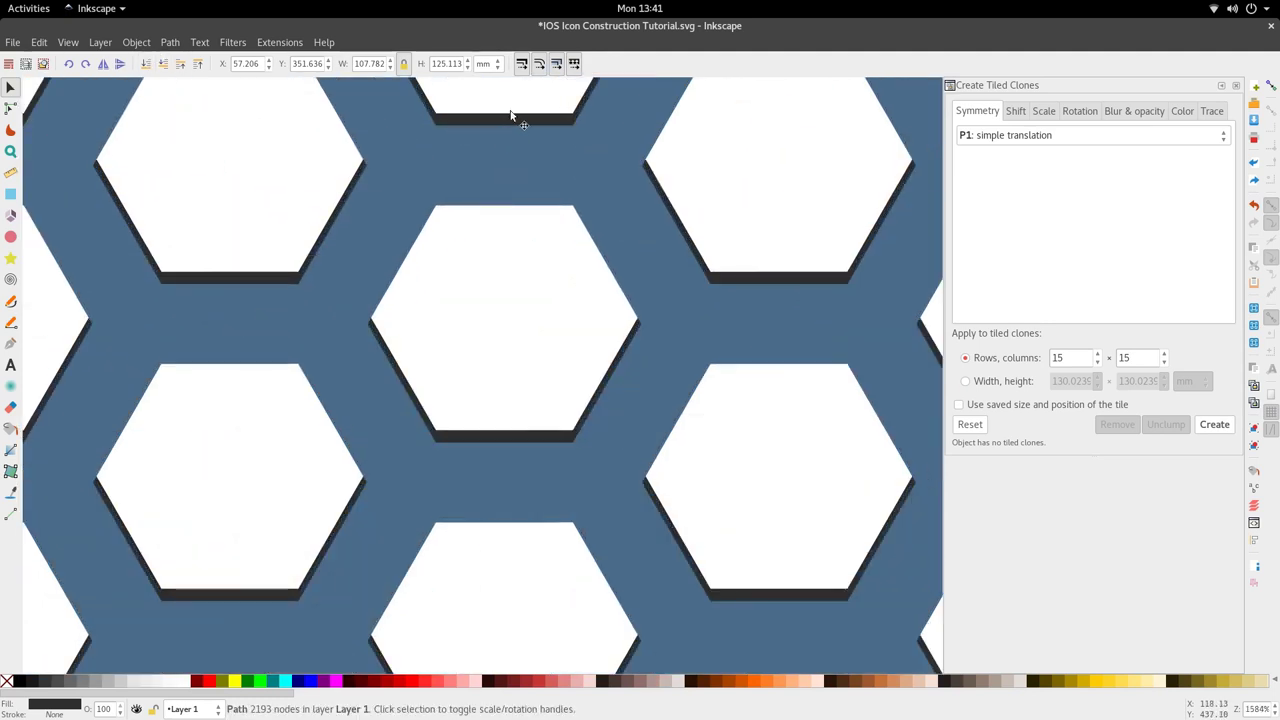
- Subtract the blue honeycomb from the dark duplicate with Difference, leaving only the thin edge strips above the original dark honeycomb
{"action": "left_click", "coordinate": [513, 153], "text": "shift"}
{"action": "scroll", "coordinate": [513, 156], "scroll_direction": "down", "scroll_amount": 8, "text": "ctrl"}
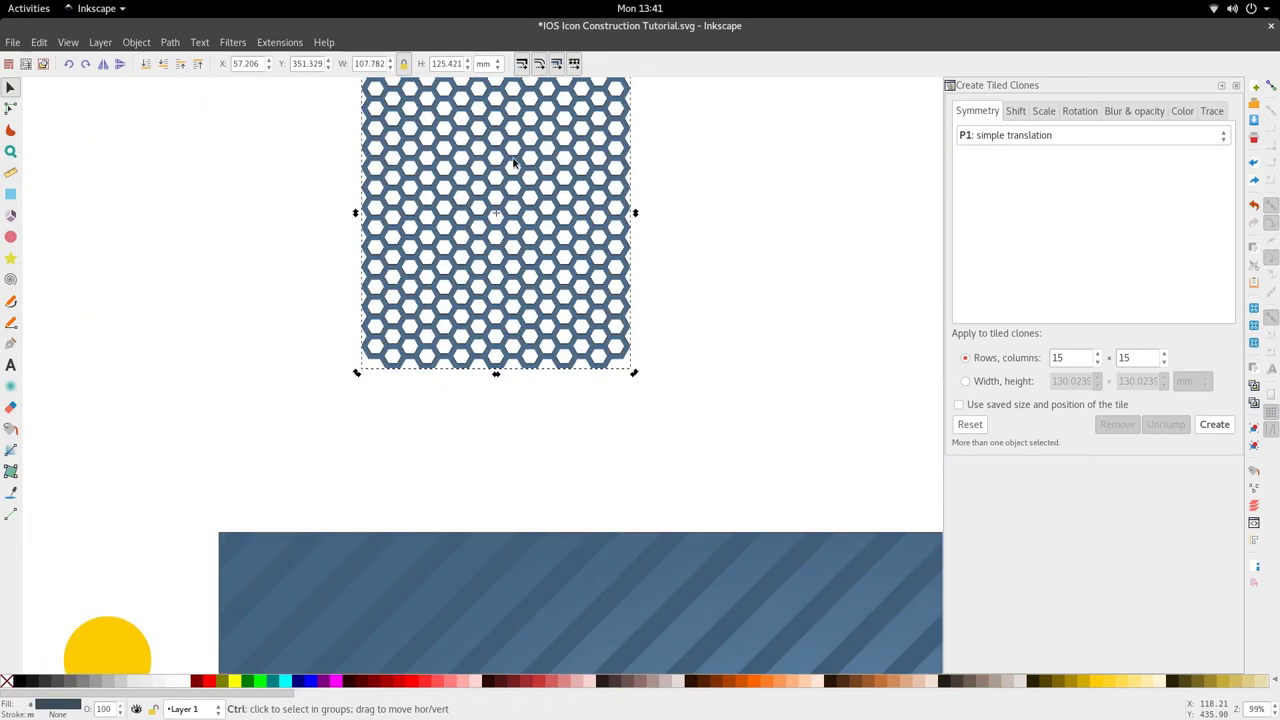
{"action": "left_click", "coordinate": [170, 42]}
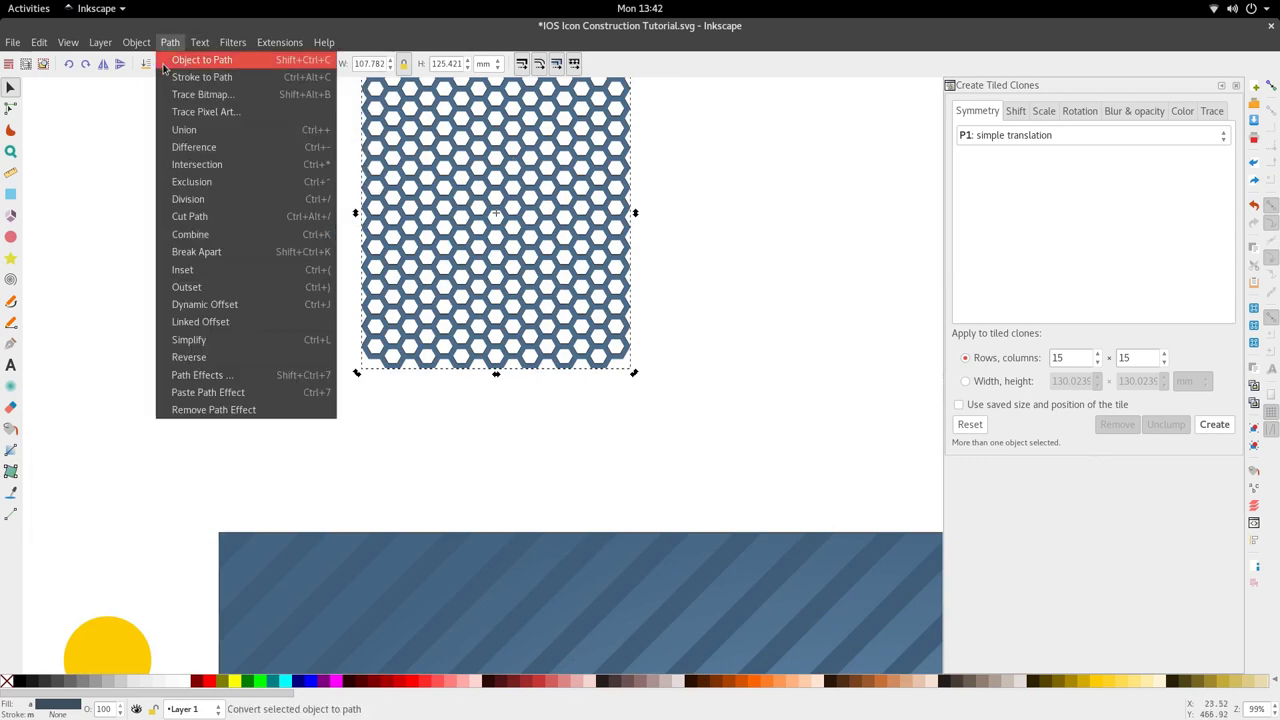
{"action": "left_click", "coordinate": [193, 147]}
{"action": "scroll", "coordinate": [537, 182], "scroll_direction": "up", "scroll_amount": 4, "text": "ctrl"}
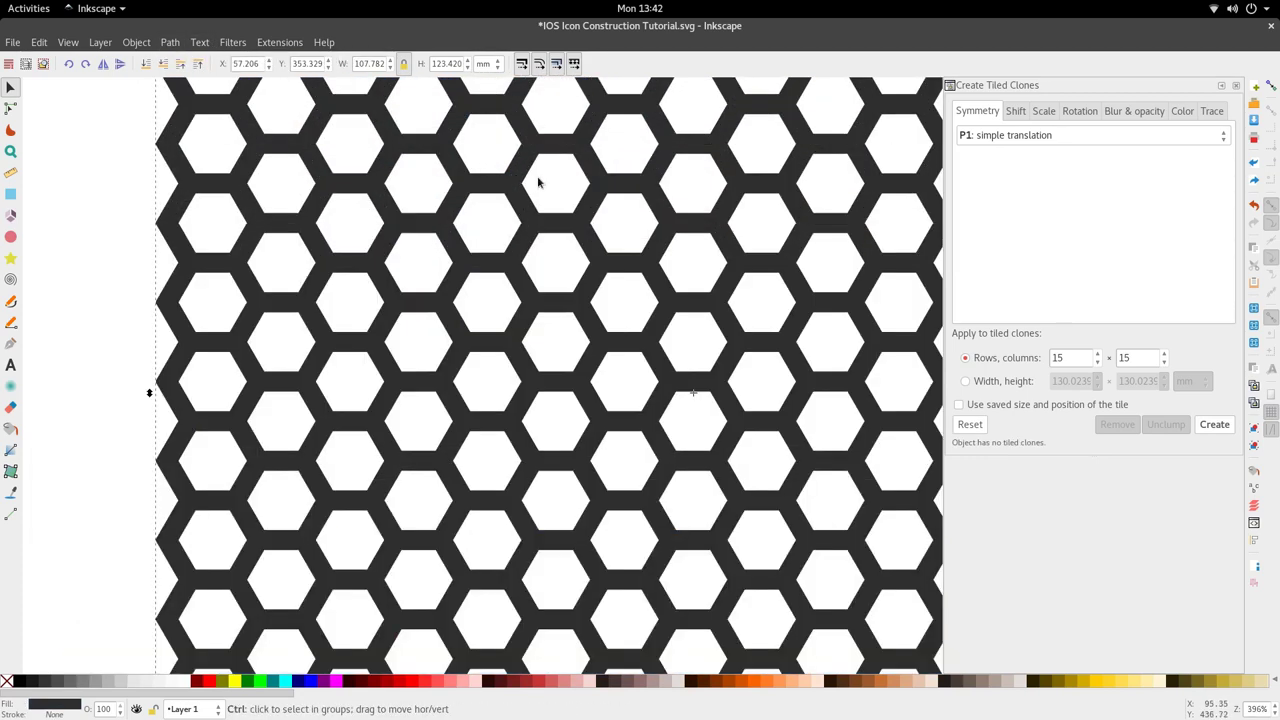
{"action": "scroll", "coordinate": [537, 182], "scroll_direction": "up", "scroll_amount": 2, "text": "ctrl"}
{"action": "scroll", "coordinate": [520, 227], "scroll_direction": "down", "scroll_amount": 6, "text": "ctrl"}
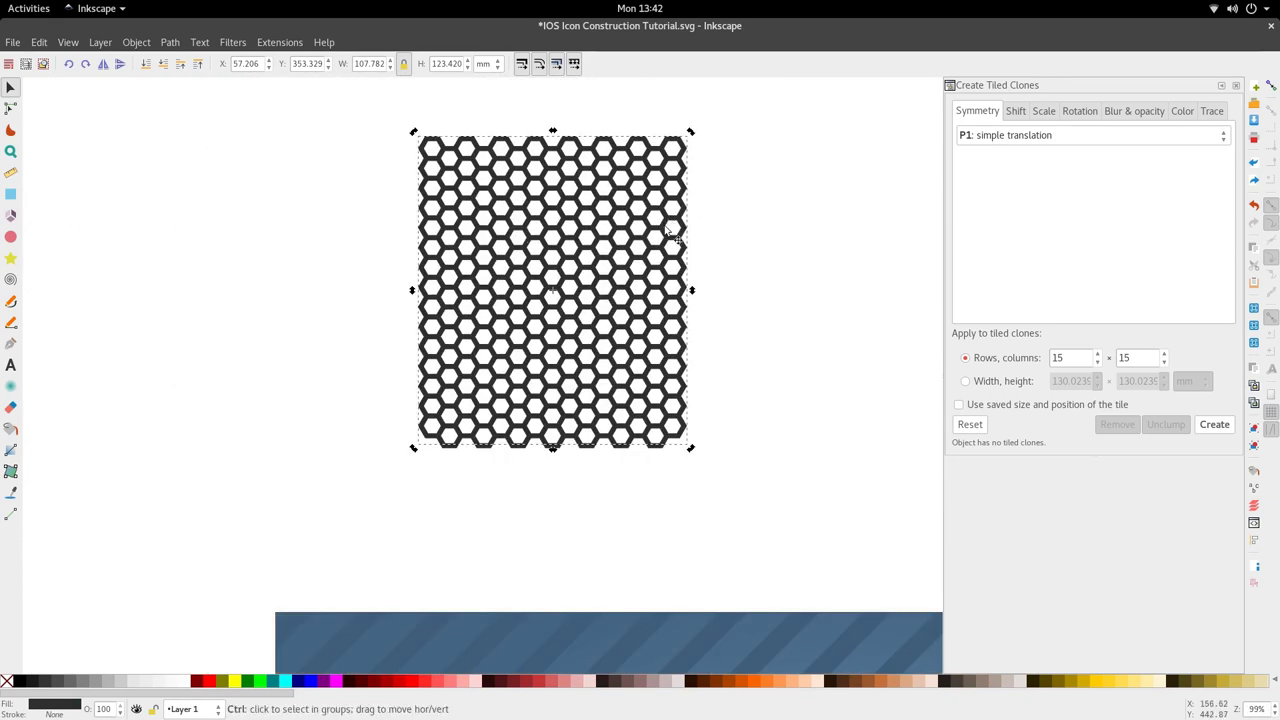
- Close the Create Tiled Clones dialog
{"action": "scroll", "coordinate": [675, 225], "scroll_direction": "down", "scroll_amount": 2, "text": "ctrl"}
{"action": "scroll", "coordinate": [405, 258], "scroll_direction": "right", "scroll_amount": 5, "text": "shift"}
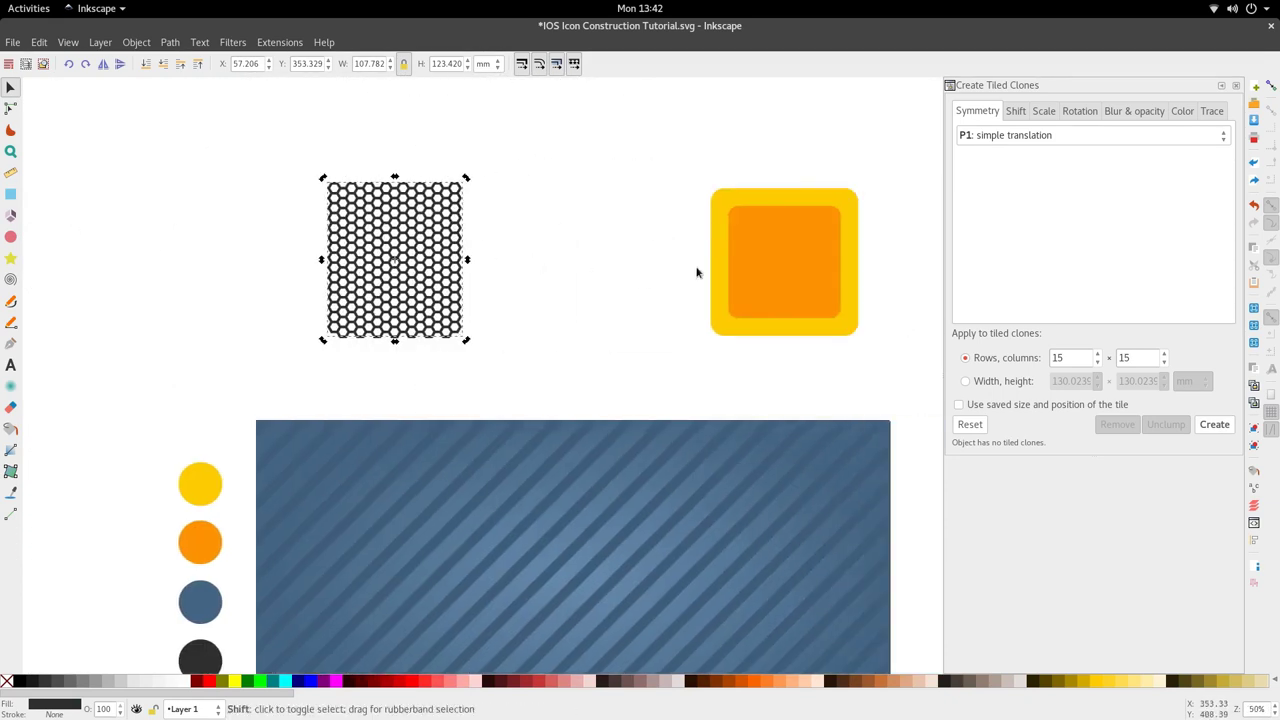
{"action": "scroll", "coordinate": [697, 271], "scroll_direction": "right", "scroll_amount": 2, "text": "shift"}
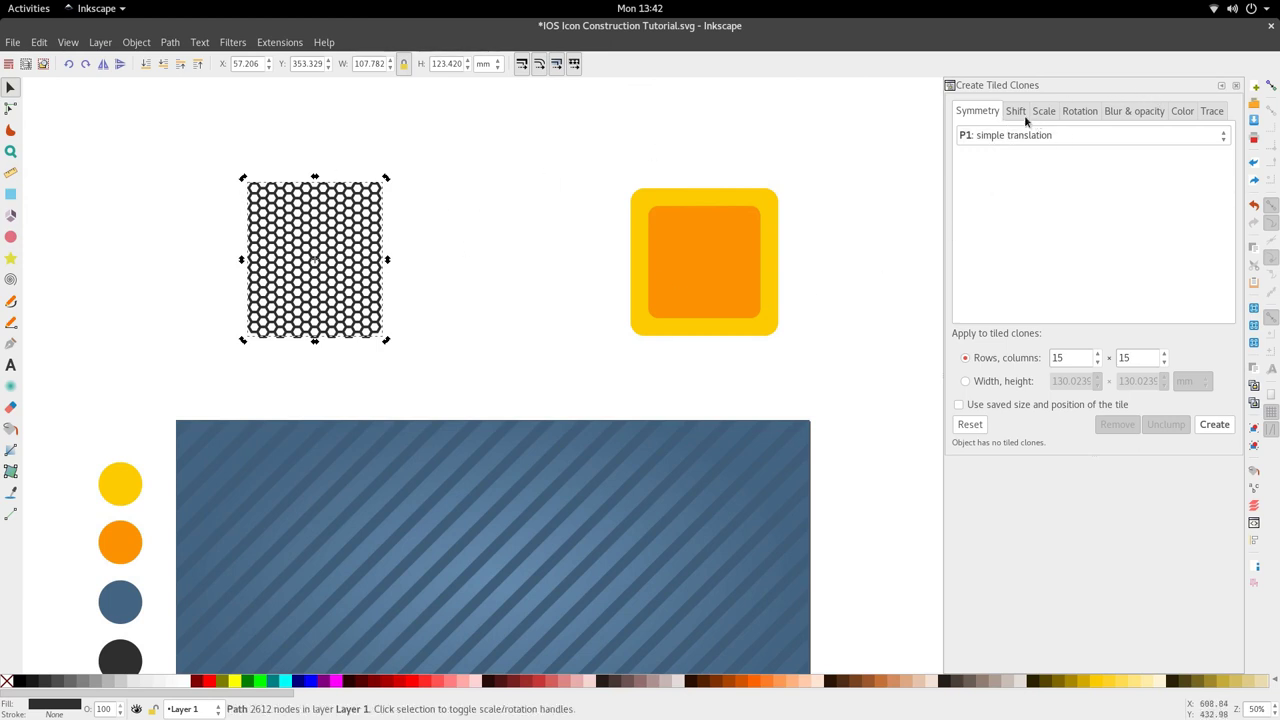
{"action": "left_click", "coordinate": [1236, 86]}
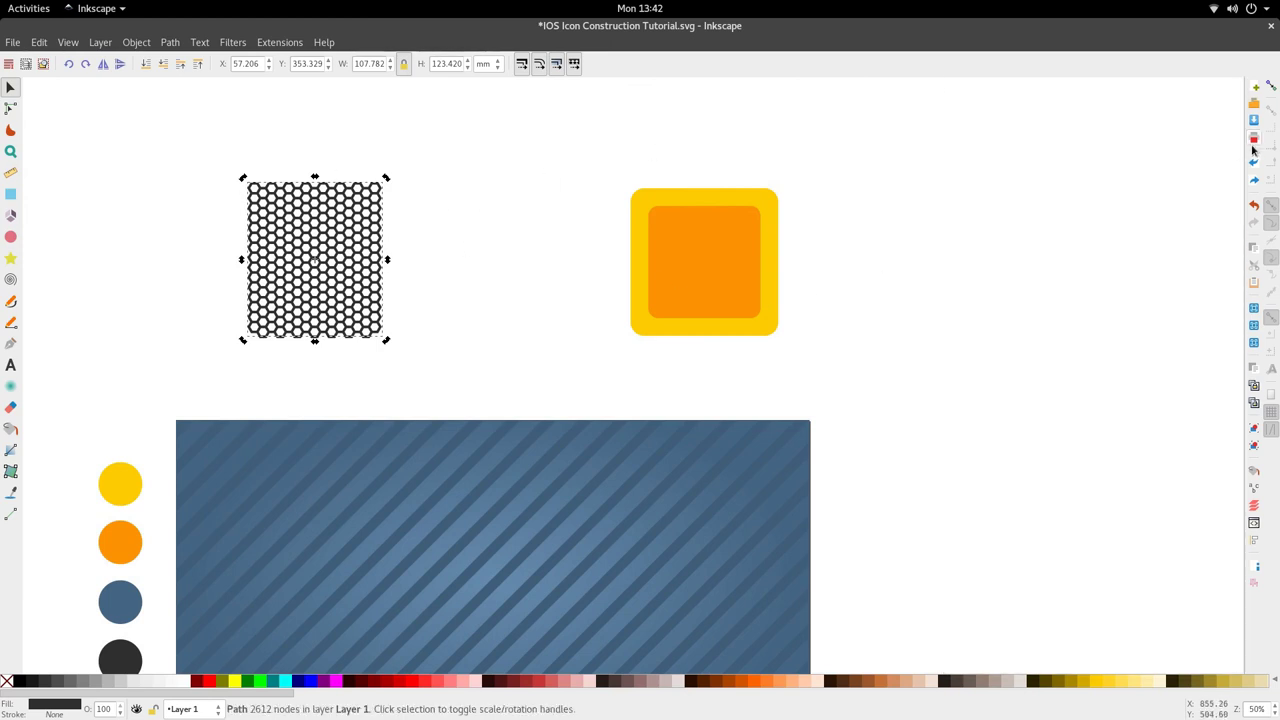
- Lighten the flat fill of the thin edge strips to an HSL lightness of 83 (535353ff)
{"action": "left_click", "coordinate": [170, 42]}
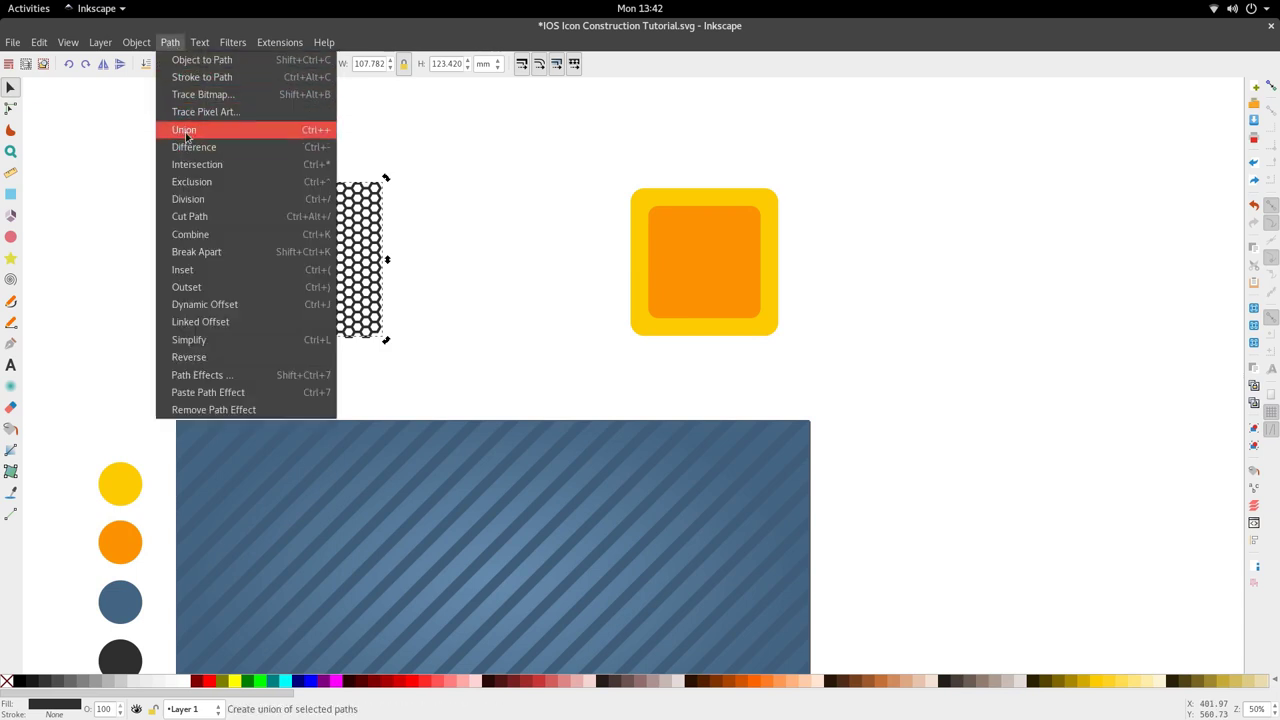
{"action": "mouse_move", "coordinate": [136, 42]}
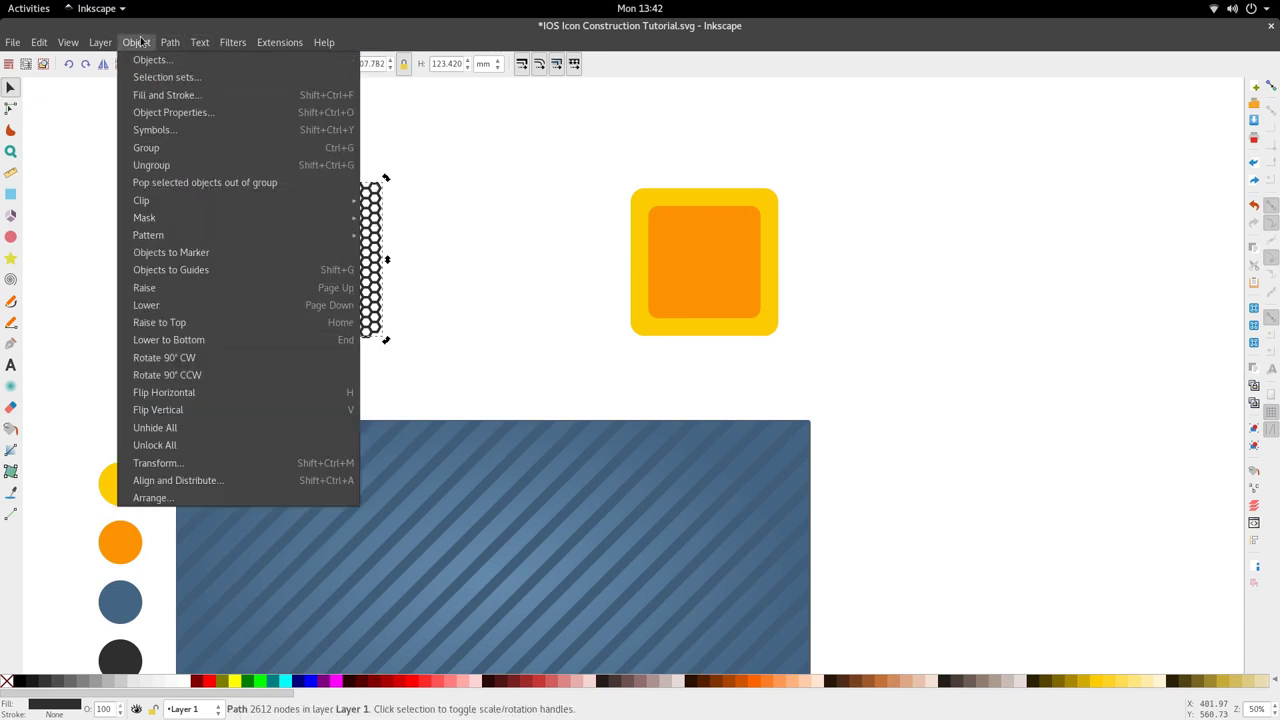
{"action": "left_click", "coordinate": [150, 96]}
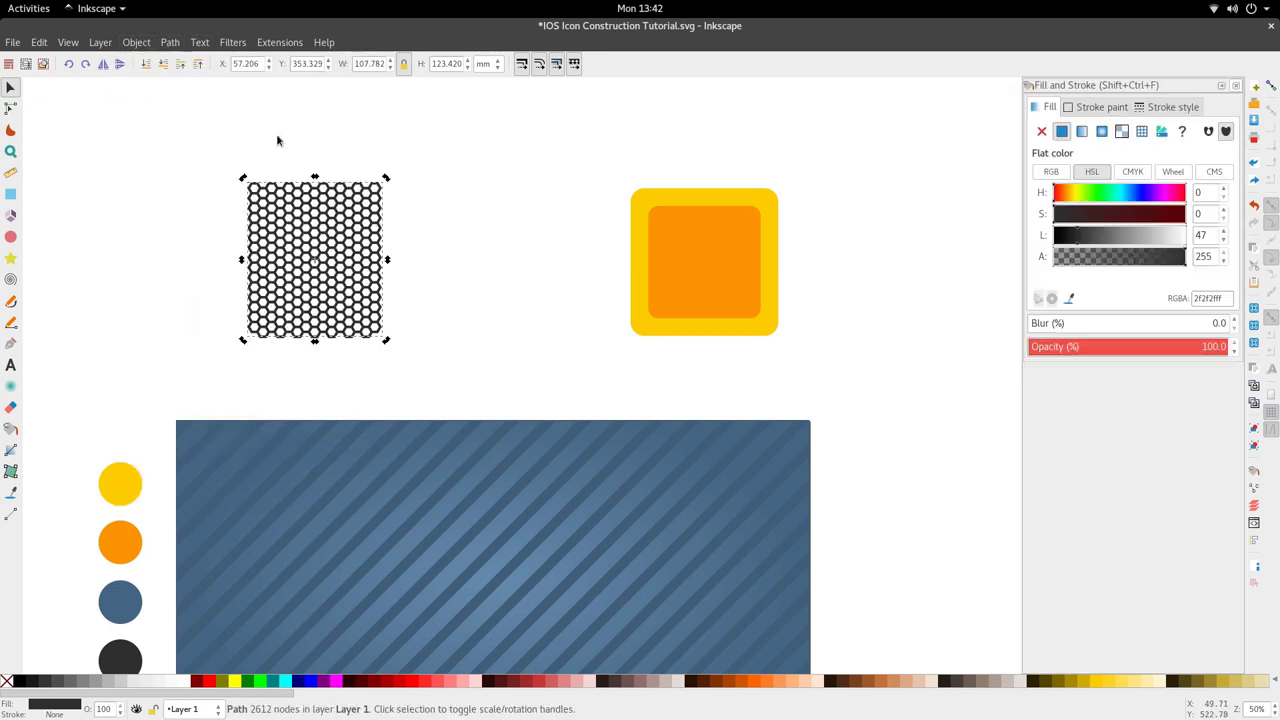
{"action": "left_click", "coordinate": [1086, 244]}
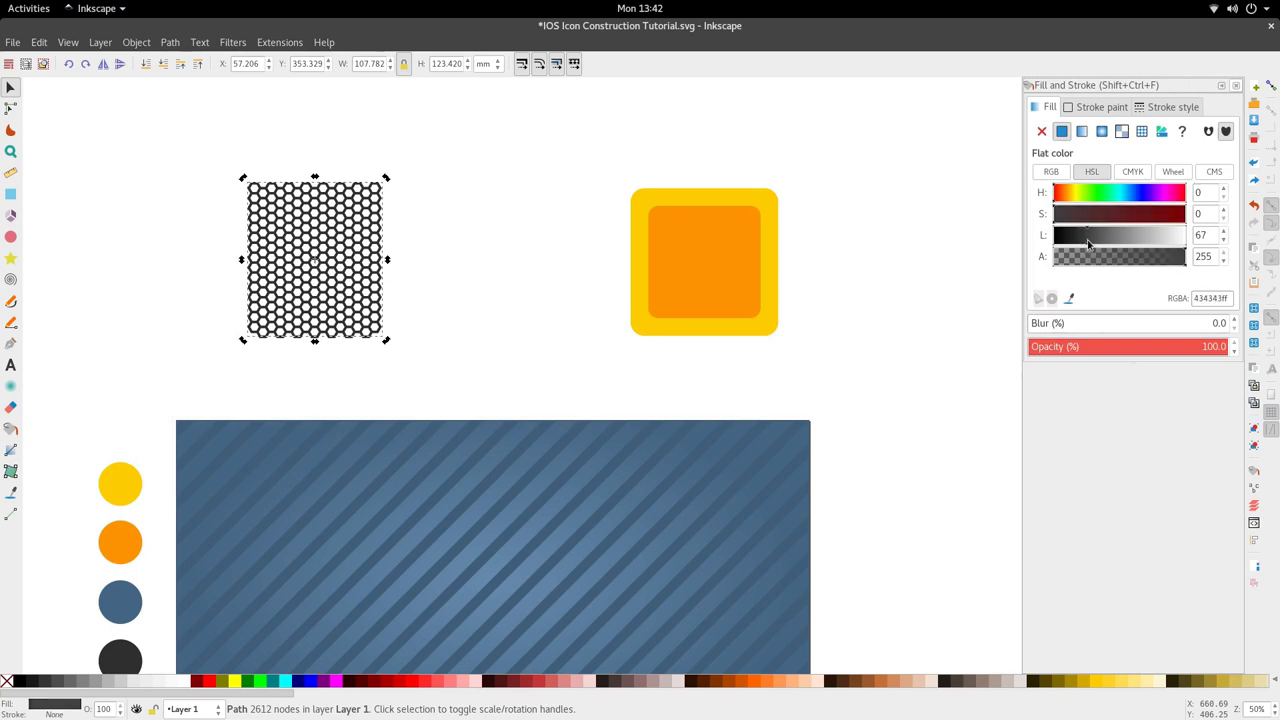
{"action": "scroll", "coordinate": [350, 268], "scroll_direction": "up", "scroll_amount": 8, "text": "ctrl"}
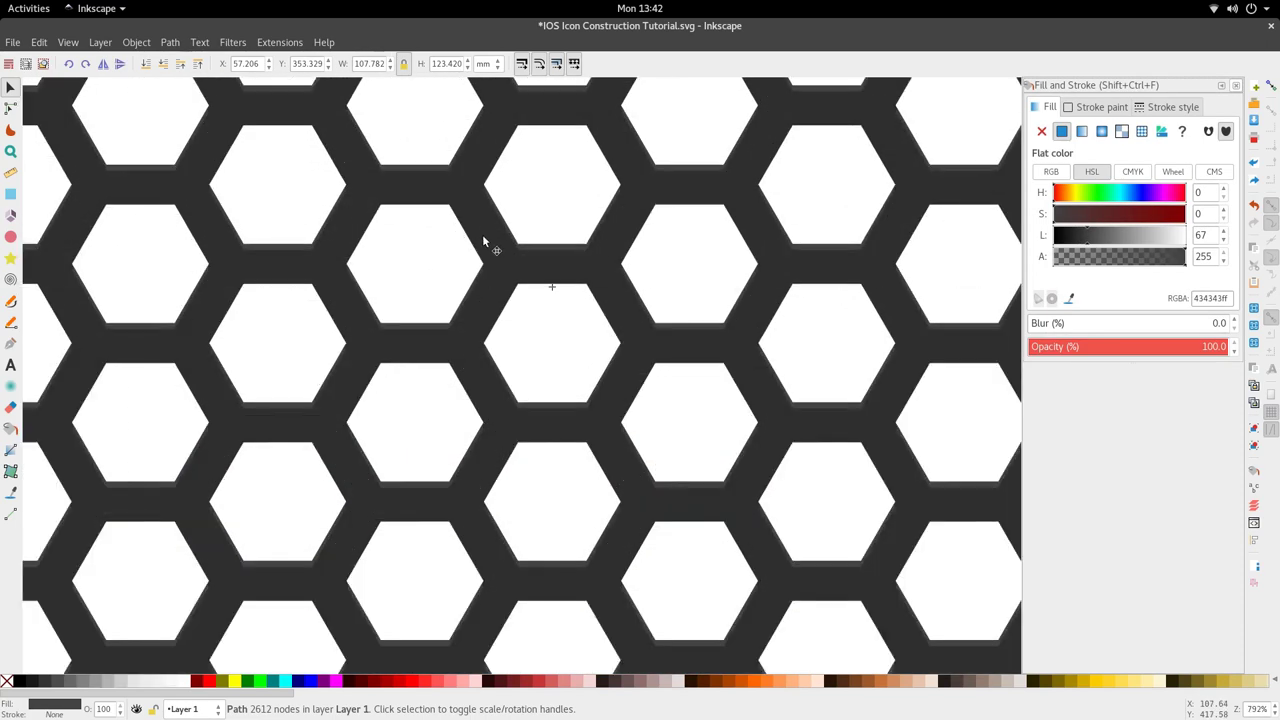
{"action": "left_click", "coordinate": [1098, 244]}
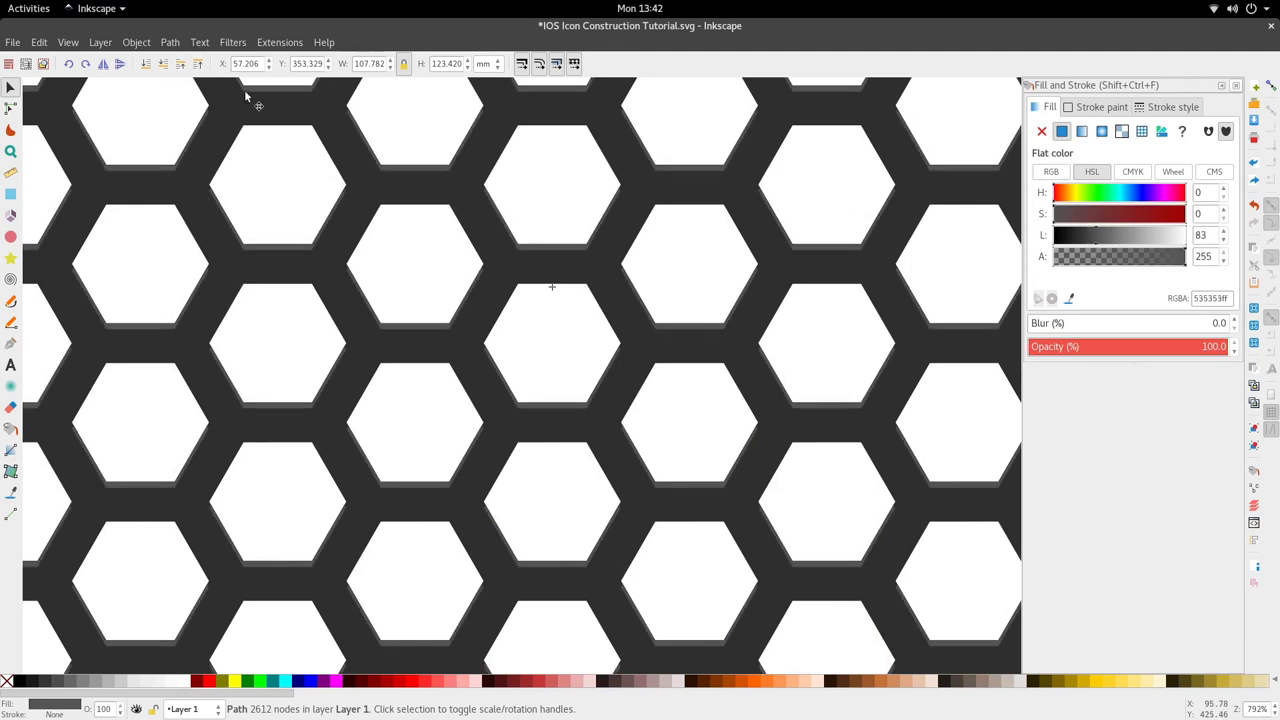
- Reselect the light edge strips and examine up close how they highlight the bars of the dark honeycomb
{"action": "key", "text": "Escape"}
{"action": "scroll", "coordinate": [564, 257], "scroll_direction": "up", "scroll_amount": 2, "text": "ctrl"}
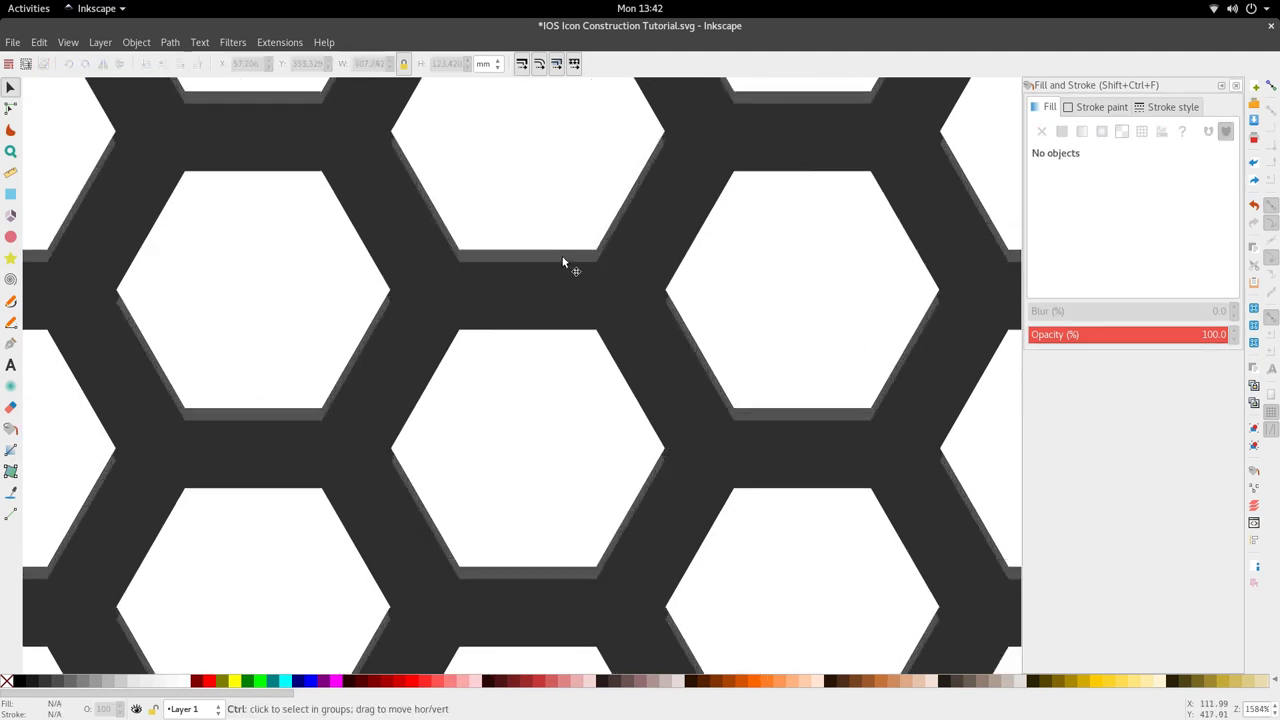
{"action": "left_click", "coordinate": [563, 262]}
{"action": "scroll", "coordinate": [561, 260], "scroll_direction": "down", "scroll_amount": 4, "text": "ctrl"}
{"action": "scroll", "coordinate": [561, 260], "scroll_direction": "up", "scroll_amount": 3, "text": "ctrl"}
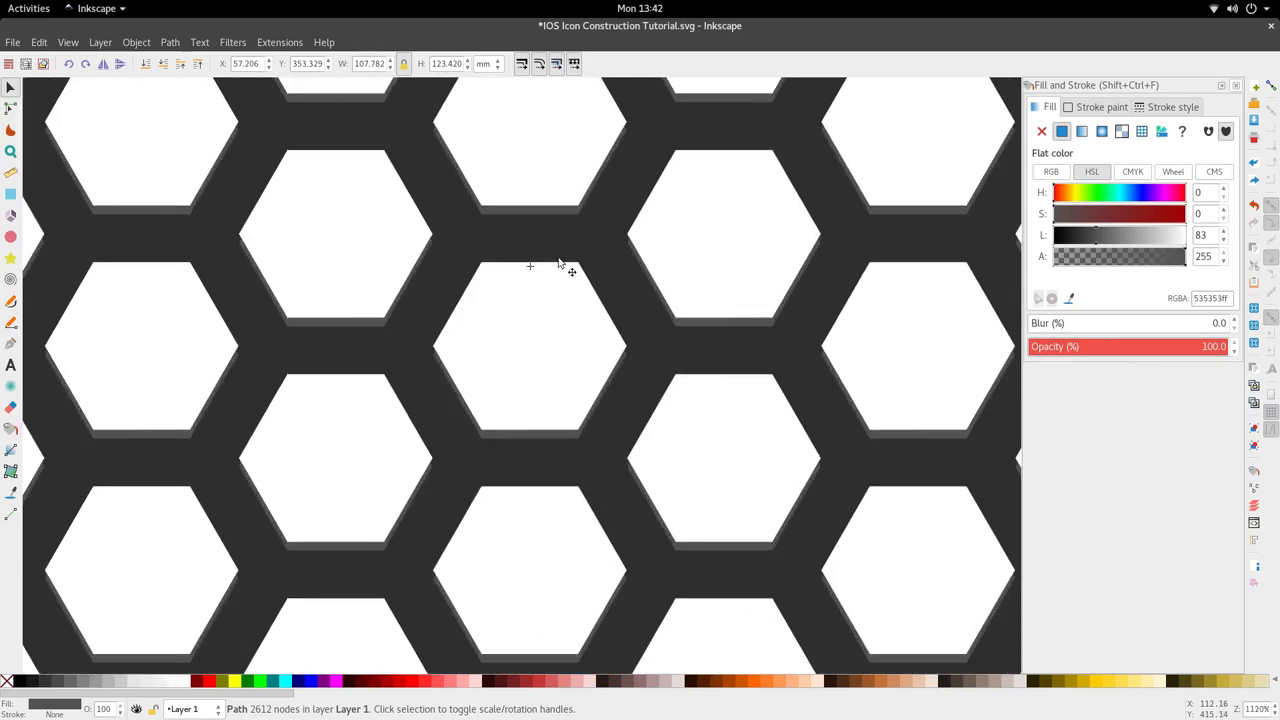
{"action": "scroll", "coordinate": [559, 262], "scroll_direction": "up", "scroll_amount": 2, "text": "ctrl"}
{"action": "scroll", "coordinate": [544, 187], "scroll_direction": "down", "scroll_amount": 7, "text": "ctrl"}
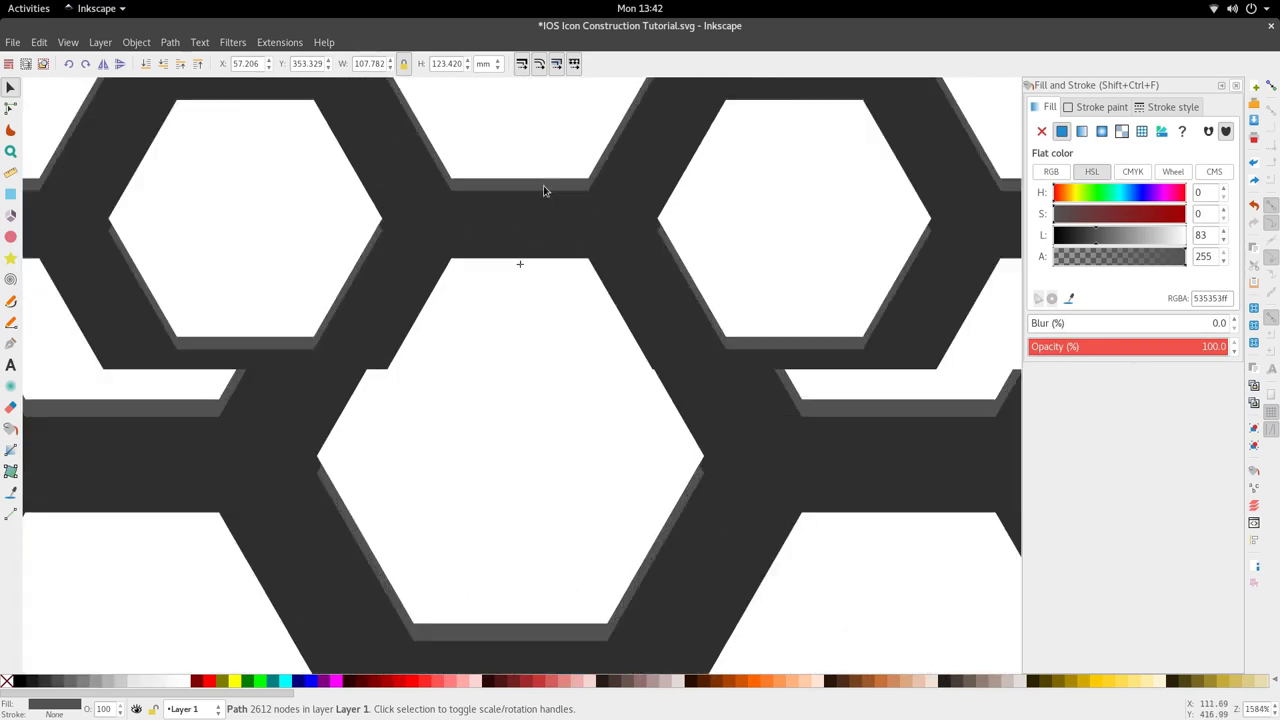
{"action": "scroll", "coordinate": [545, 215], "scroll_direction": "down", "scroll_amount": 3, "text": "ctrl"}
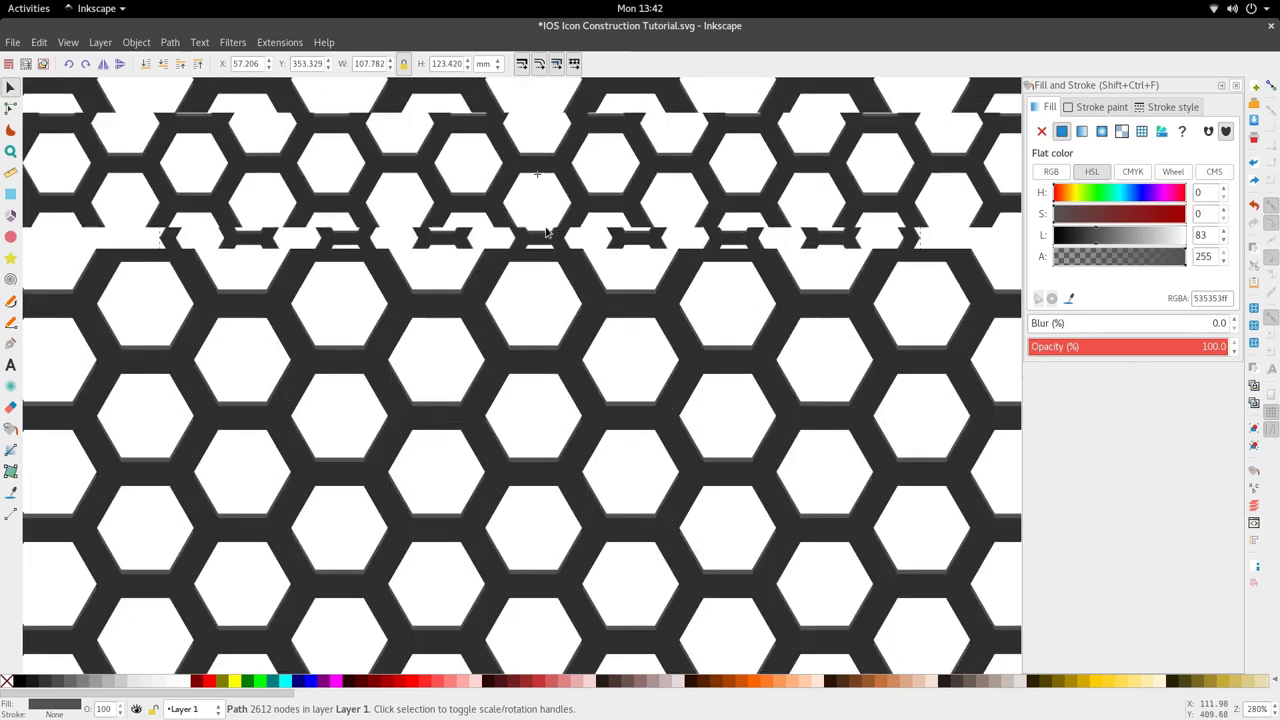
{"action": "key", "text": "shift"}
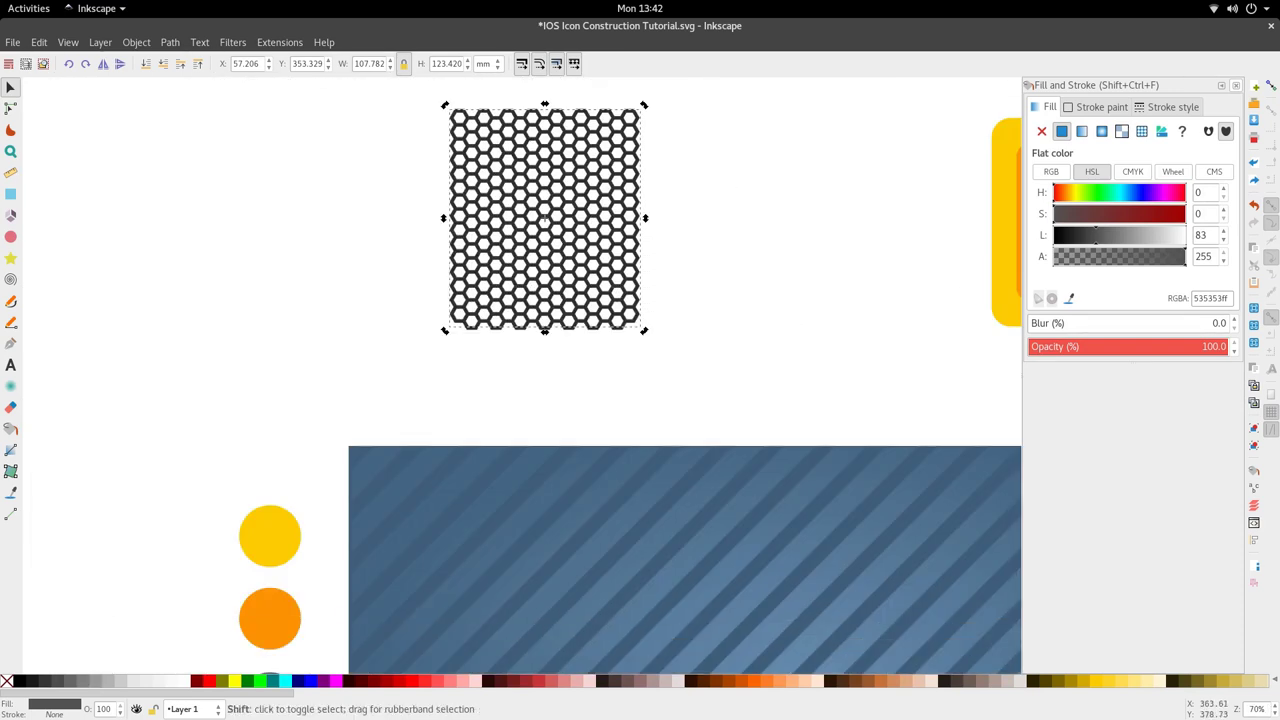
- Compare the highlighted honeycomb edges at close range with their look at the pattern's full size
{"action": "key", "text": "ctrl"}
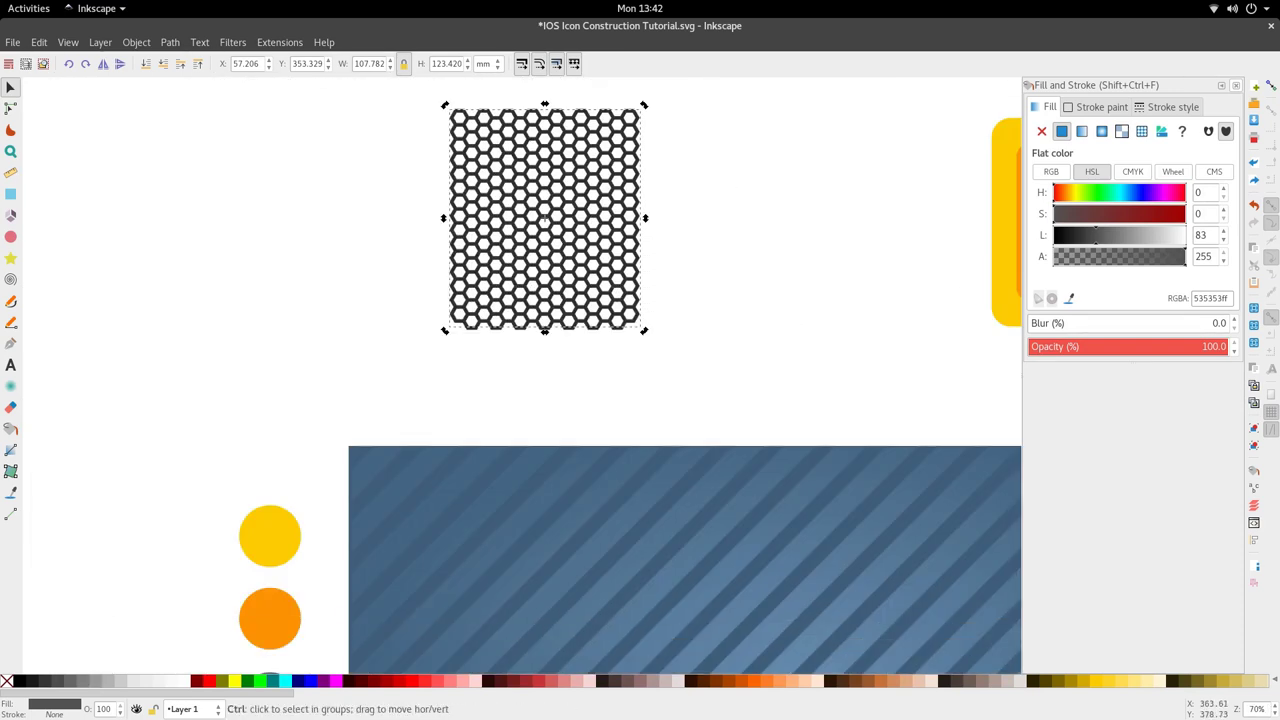
{"action": "scroll", "coordinate": [461, 187], "scroll_direction": "up", "scroll_amount": 8, "text": "ctrl"}
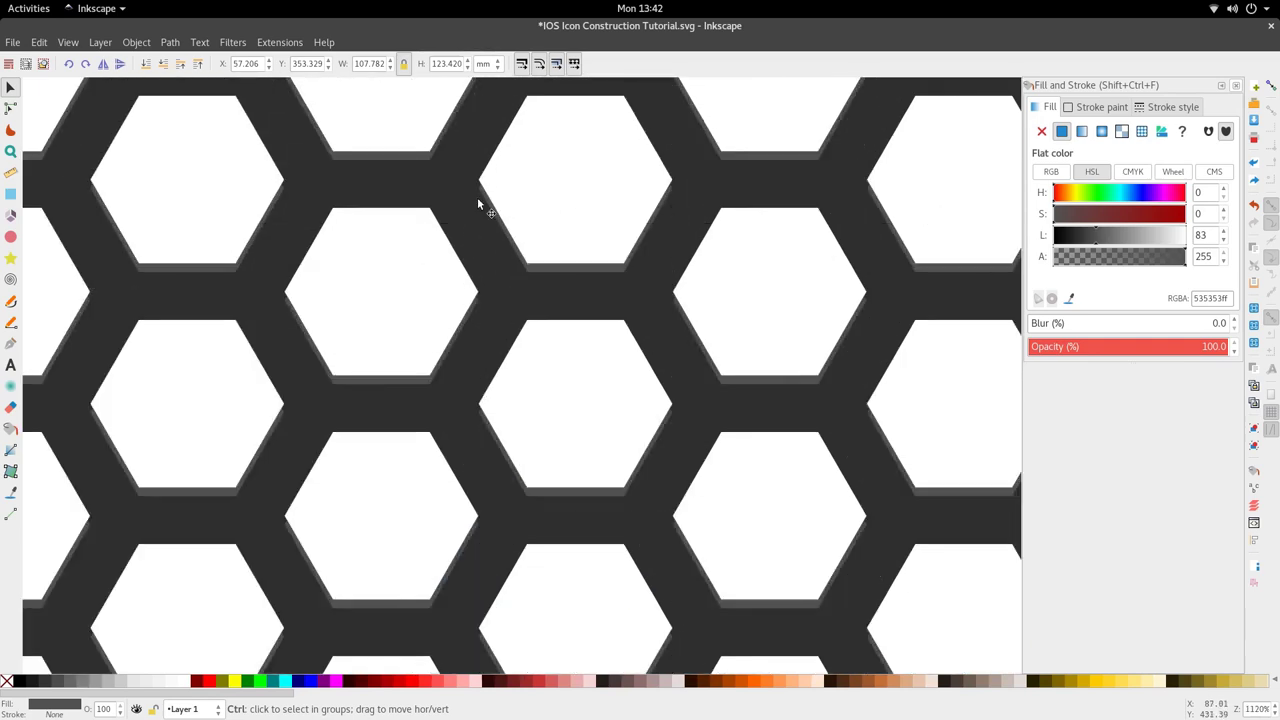
{"action": "scroll", "coordinate": [477, 197], "scroll_direction": "down", "scroll_amount": 8, "text": "ctrl"}
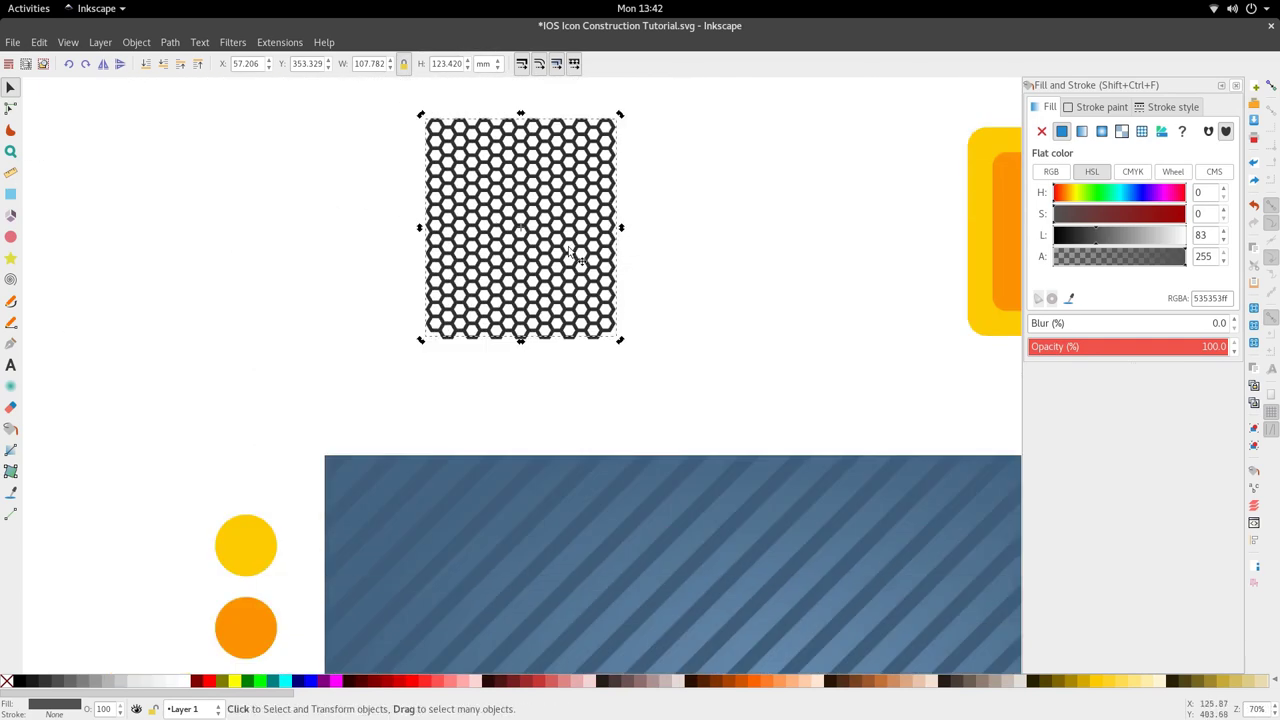
{"action": "scroll", "coordinate": [569, 250], "scroll_direction": "up", "scroll_amount": 7, "text": "ctrl"}
{"action": "scroll", "coordinate": [526, 205], "scroll_direction": "down", "scroll_amount": 4, "text": "ctrl"}
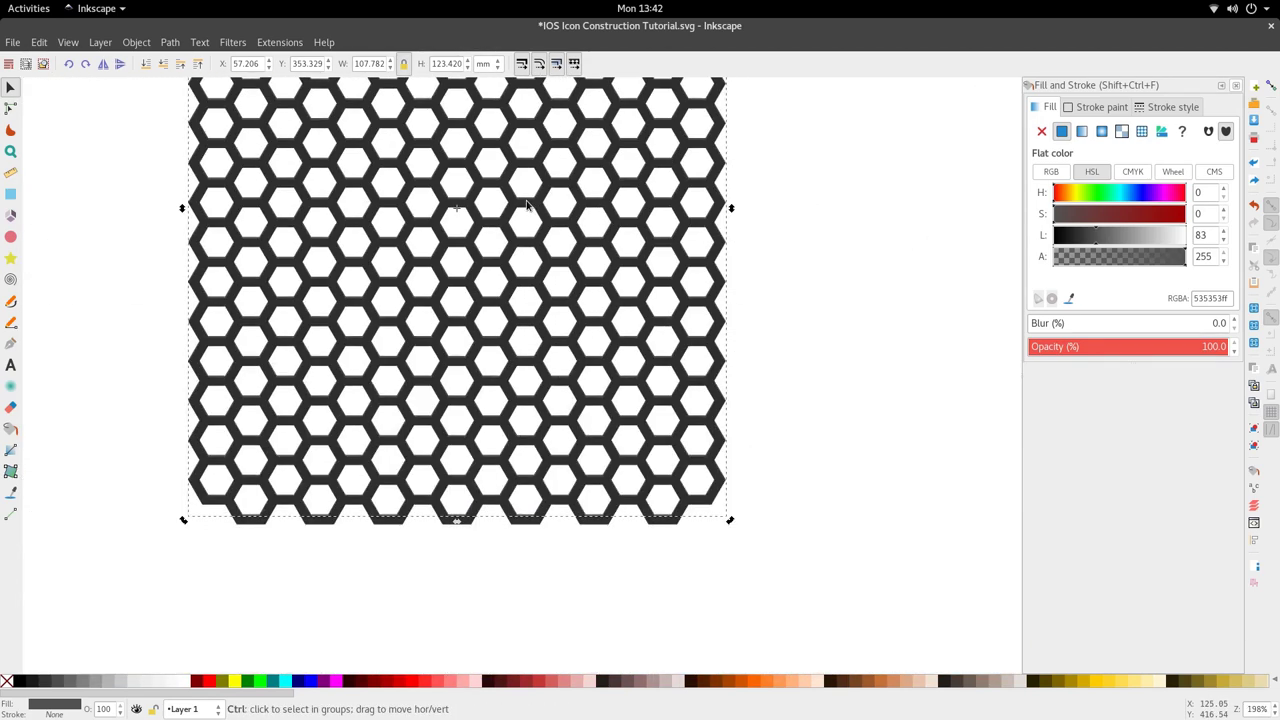
{"action": "scroll", "coordinate": [526, 205], "scroll_direction": "down", "scroll_amount": 4, "text": "ctrl"}
- Fill the orange inner rounded square with the near-black colour (121212ff) sampled from the darkest palette circle
{"action": "left_click", "coordinate": [875, 212]}
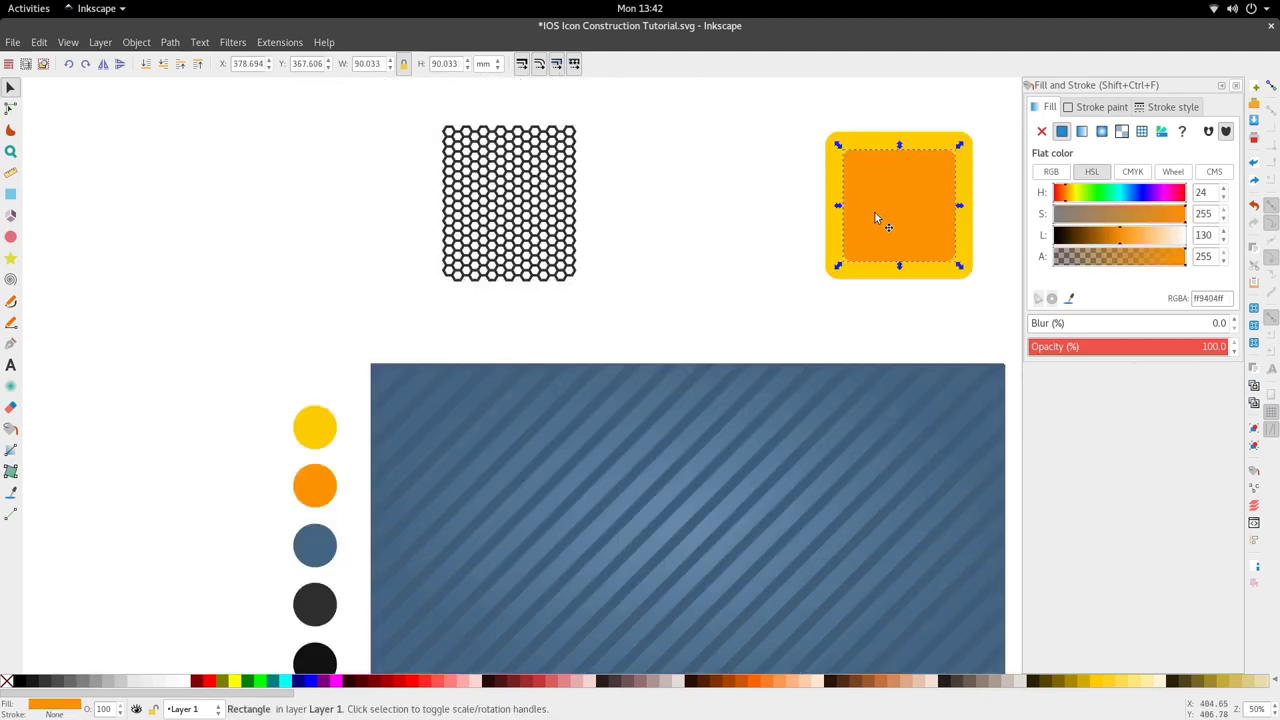
{"action": "scroll", "coordinate": [766, 214], "scroll_direction": "down", "scroll_amount": 5}
{"action": "key", "text": "d"}
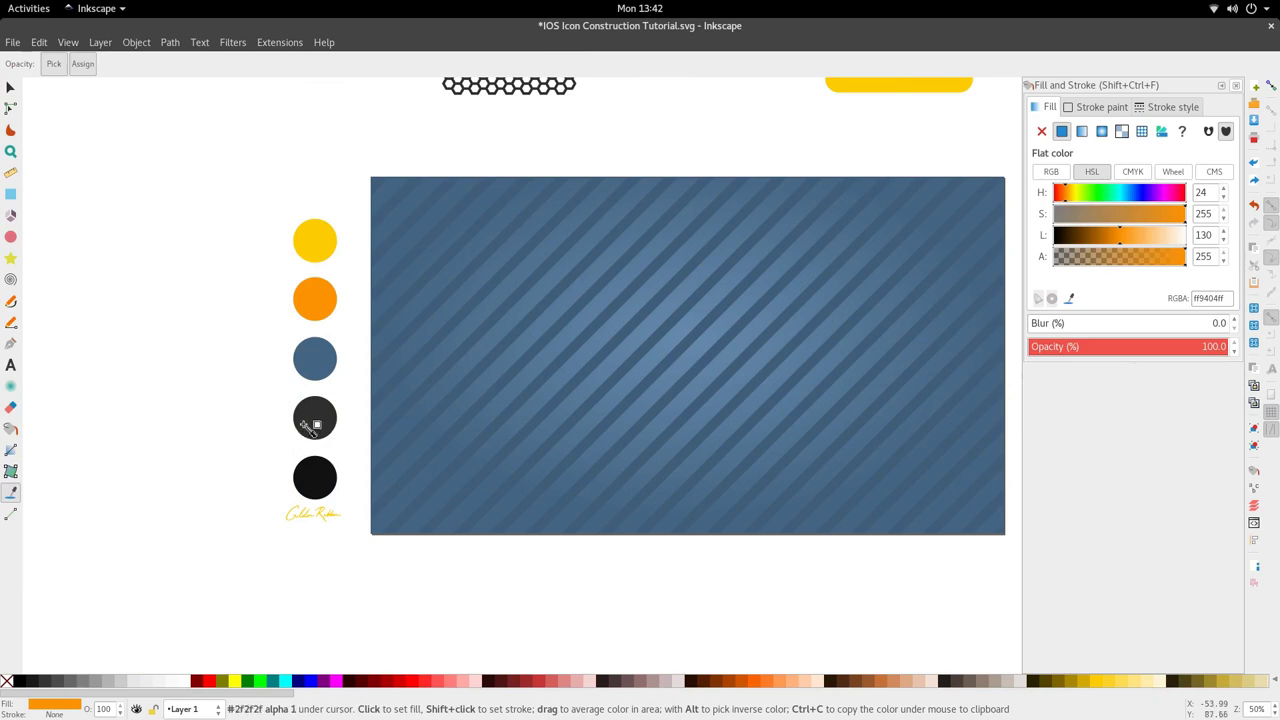
{"action": "left_click", "coordinate": [318, 470]}
{"action": "scroll", "coordinate": [634, 257], "scroll_direction": "up", "scroll_amount": 5}
{"action": "key", "text": "s"}
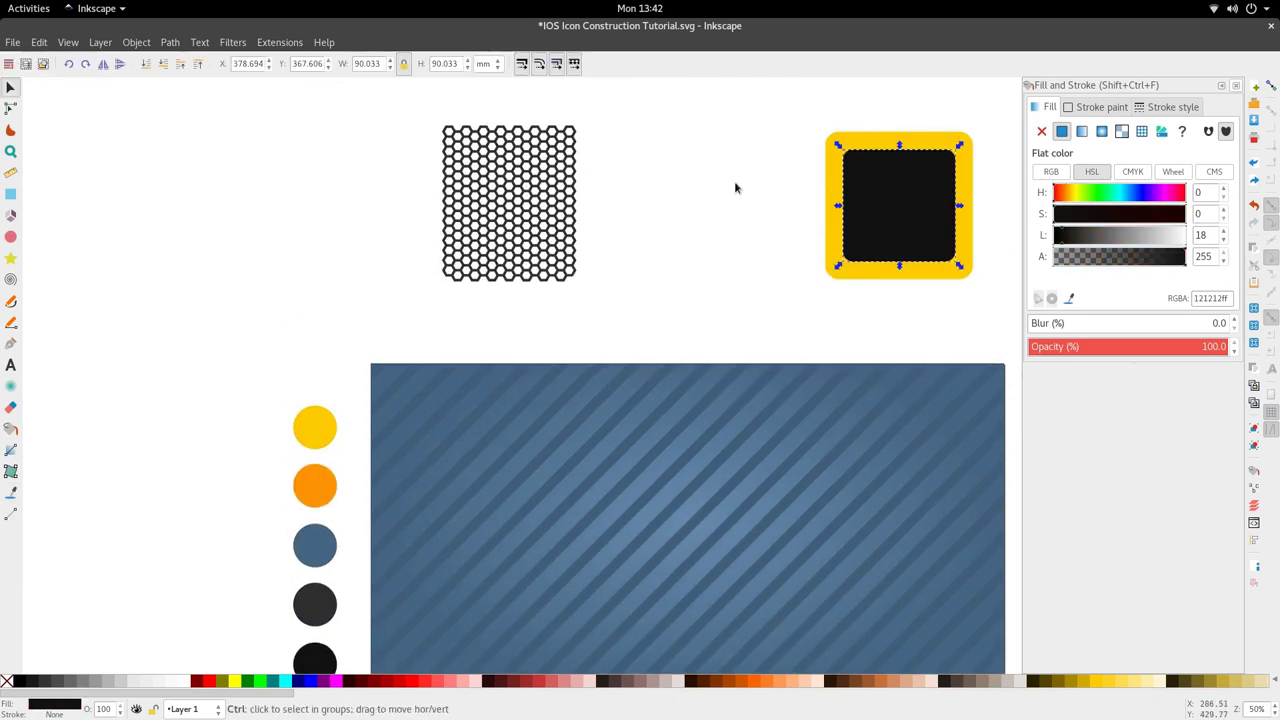
- Move the dark honeycomb together with its light edge strips over the near-black square and raise both to the top
{"action": "scroll", "coordinate": [771, 192], "scroll_direction": "right", "scroll_amount": 3}
{"action": "scroll", "coordinate": [766, 191], "scroll_direction": "up", "scroll_amount": 3}
{"action": "scroll", "coordinate": [766, 191], "scroll_direction": "right", "scroll_amount": 3}
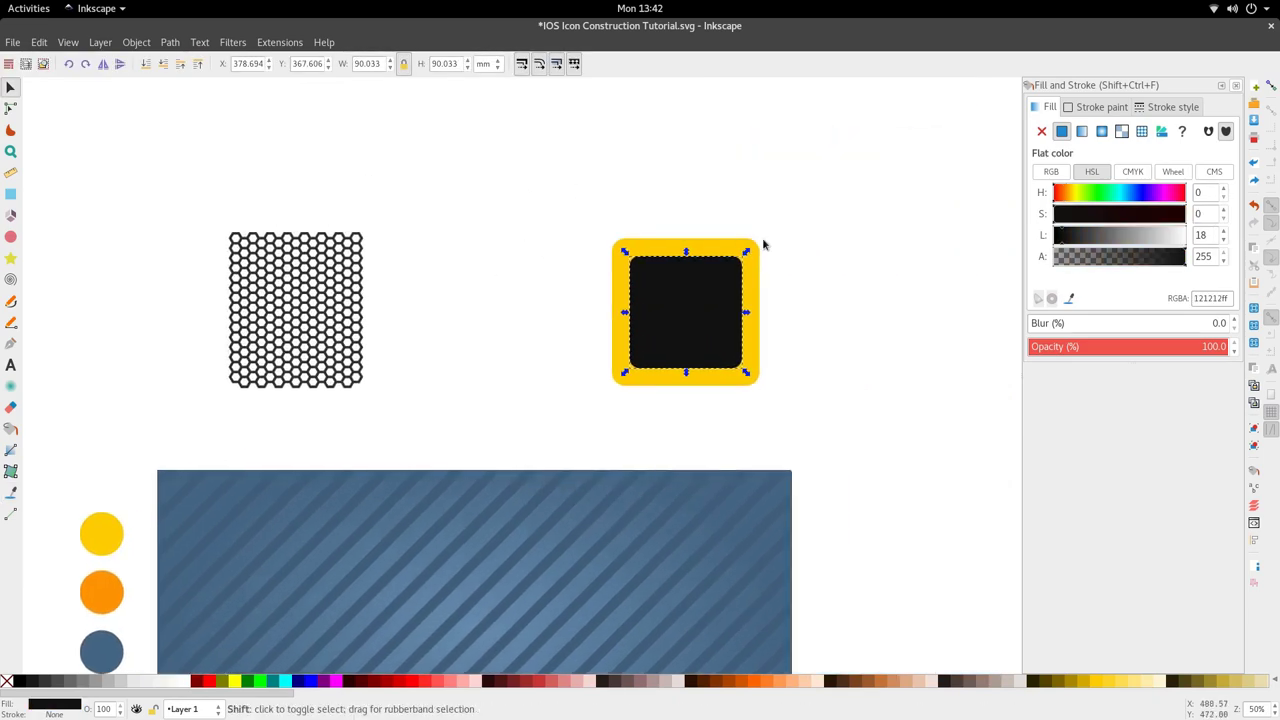
{"action": "left_click", "coordinate": [358, 358]}
{"action": "left_click_drag", "start_coordinate": [217, 201], "coordinate": [398, 442]}
{"action": "left_click_drag", "start_coordinate": [337, 354], "coordinate": [724, 358]}
{"action": "left_click", "coordinate": [198, 63]}
- Nudge the honeycomb and its edge strips slightly right to X 369.504 mm, centring them horizontally over the near-black square
{"action": "scroll", "coordinate": [772, 311], "scroll_direction": "up", "scroll_amount": 7}
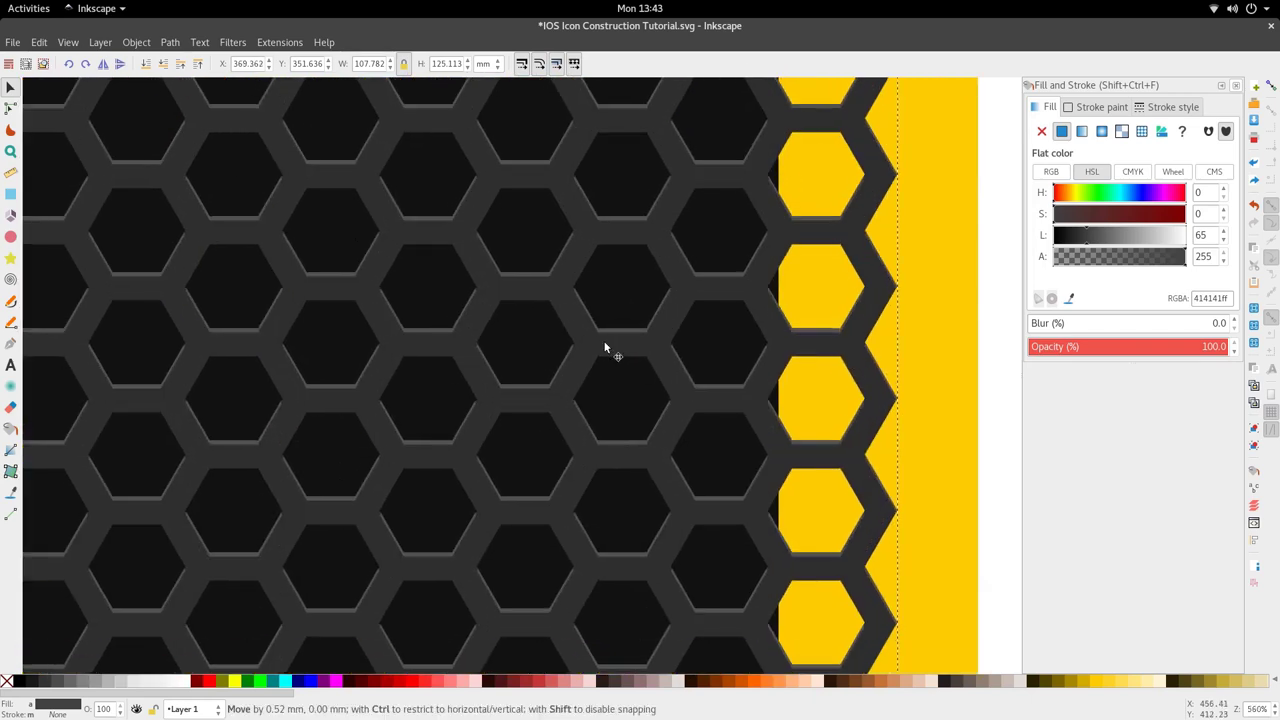
{"action": "scroll", "coordinate": [606, 349], "scroll_direction": "down", "scroll_amount": 3}
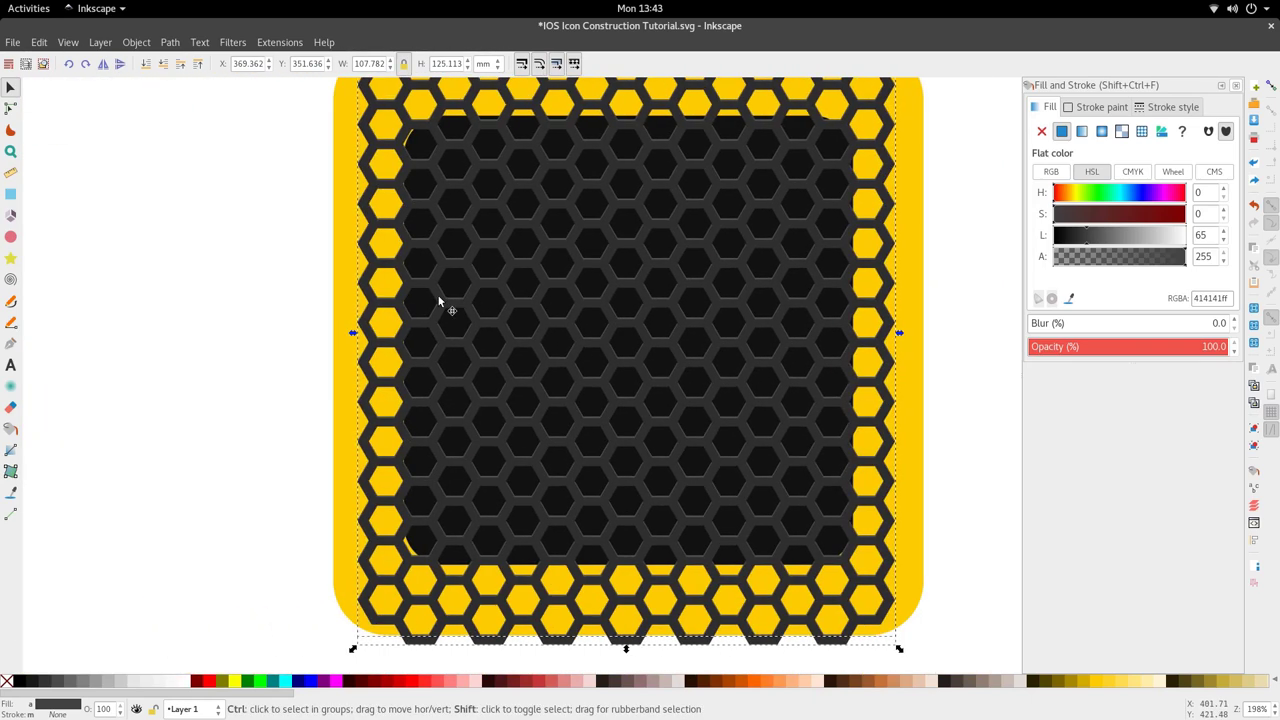
{"action": "scroll", "coordinate": [450, 322], "scroll_direction": "up", "scroll_amount": 3}
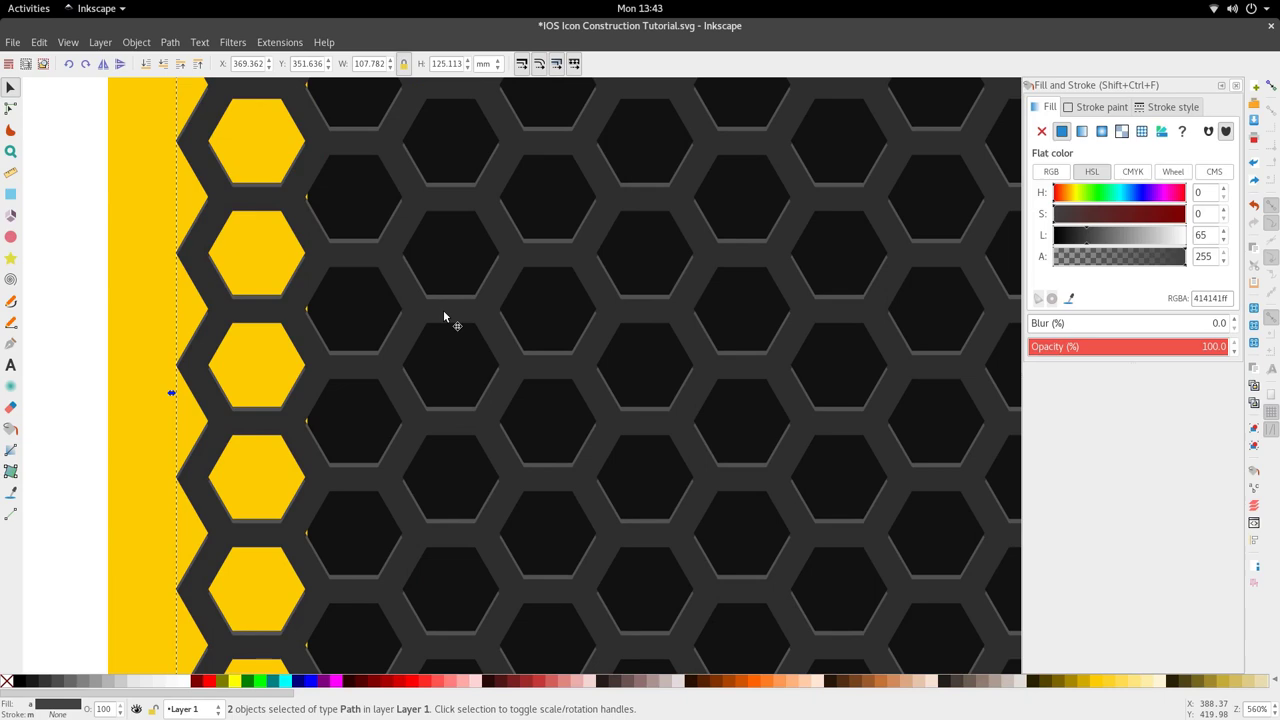
{"action": "left_click_drag", "start_coordinate": [444, 315], "coordinate": [448, 315]}
{"action": "scroll", "coordinate": [448, 315], "scroll_direction": "down", "scroll_amount": 4}
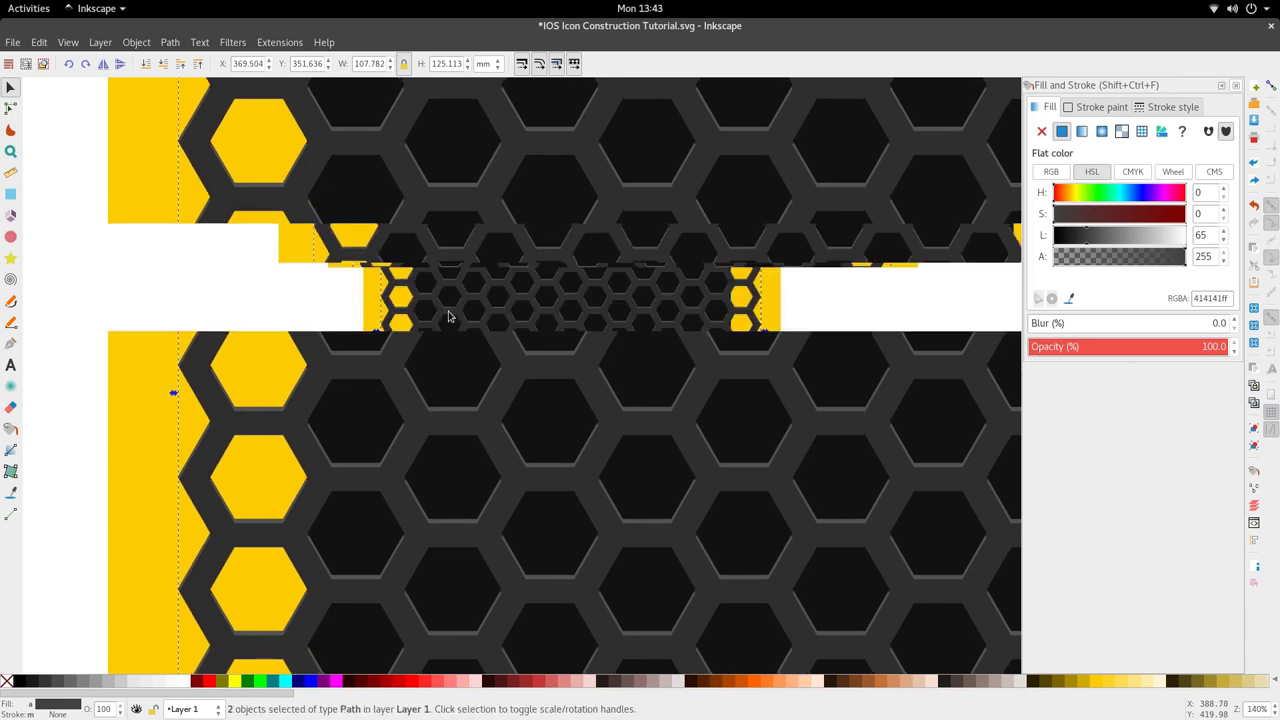
- Select only the dark honeycomb path (2f2f2fff) and duplicate it in place above the light edge strips
{"action": "left_click", "coordinate": [760, 386]}
{"action": "scroll", "coordinate": [646, 334], "scroll_direction": "up", "scroll_amount": 2}
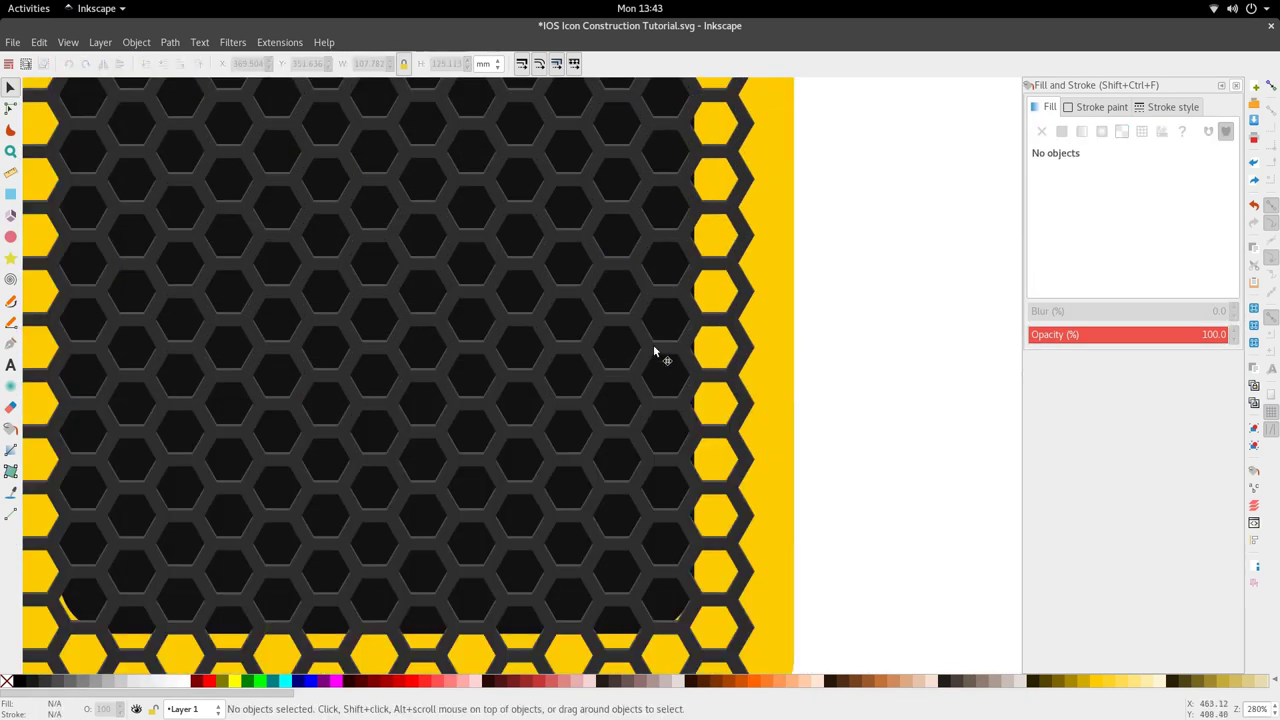
{"action": "scroll", "coordinate": [590, 325], "scroll_direction": "up", "scroll_amount": 3}
{"action": "left_click", "coordinate": [587, 335]}
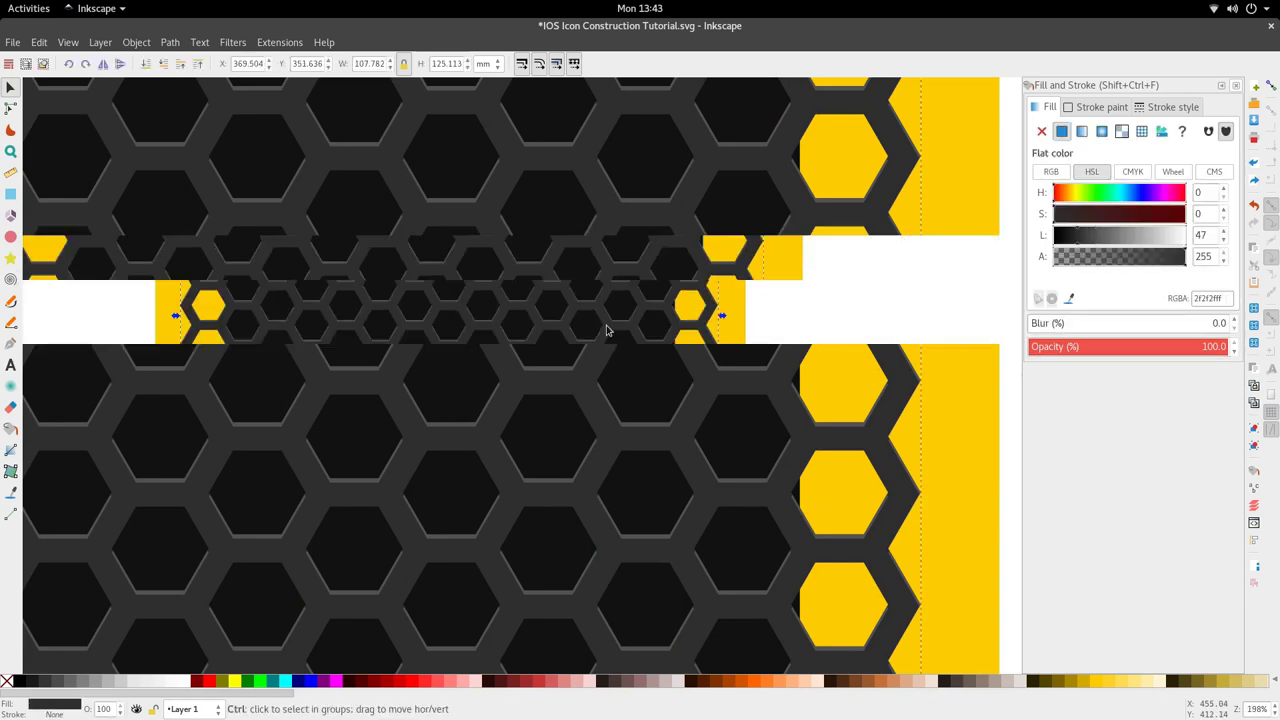
{"action": "scroll", "coordinate": [590, 340], "scroll_direction": "up", "scroll_amount": 1}
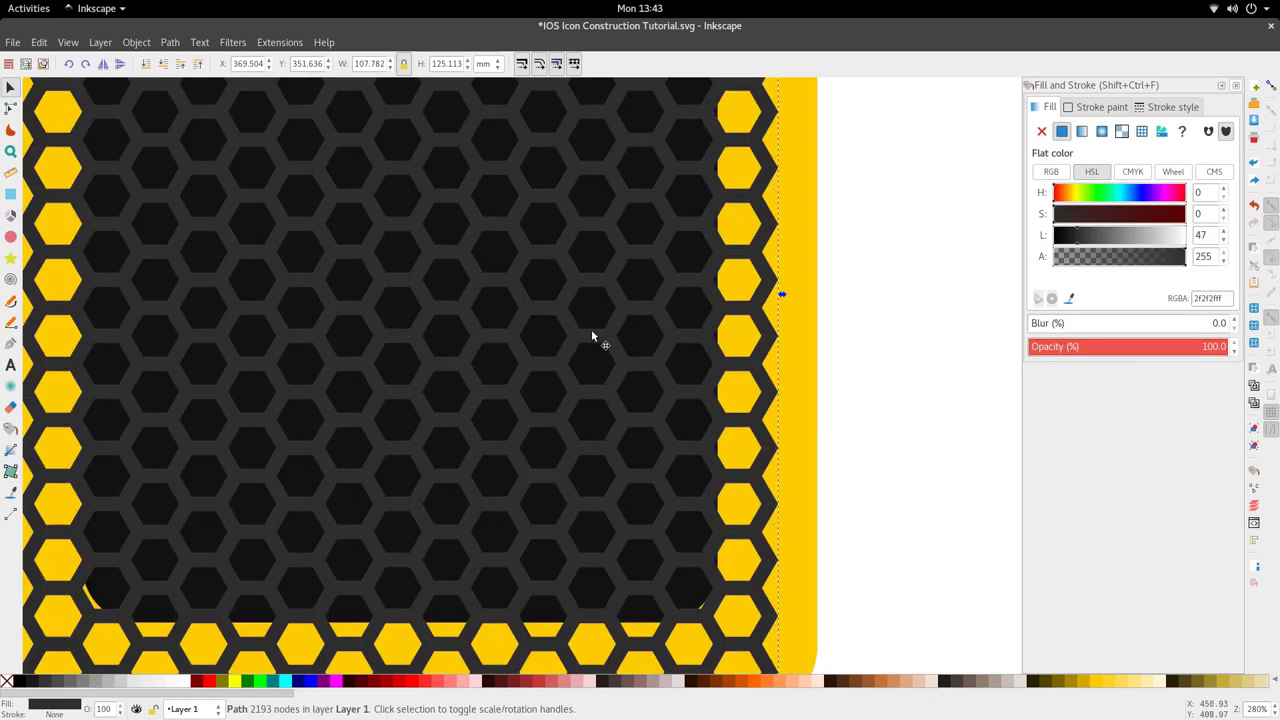
- Open the Drop Shadow filter settings for the duplicated honeycomb and view the available shadow types
{"action": "left_click", "coordinate": [176, 42]}
{"action": "mouse_move", "coordinate": [225, 45]}
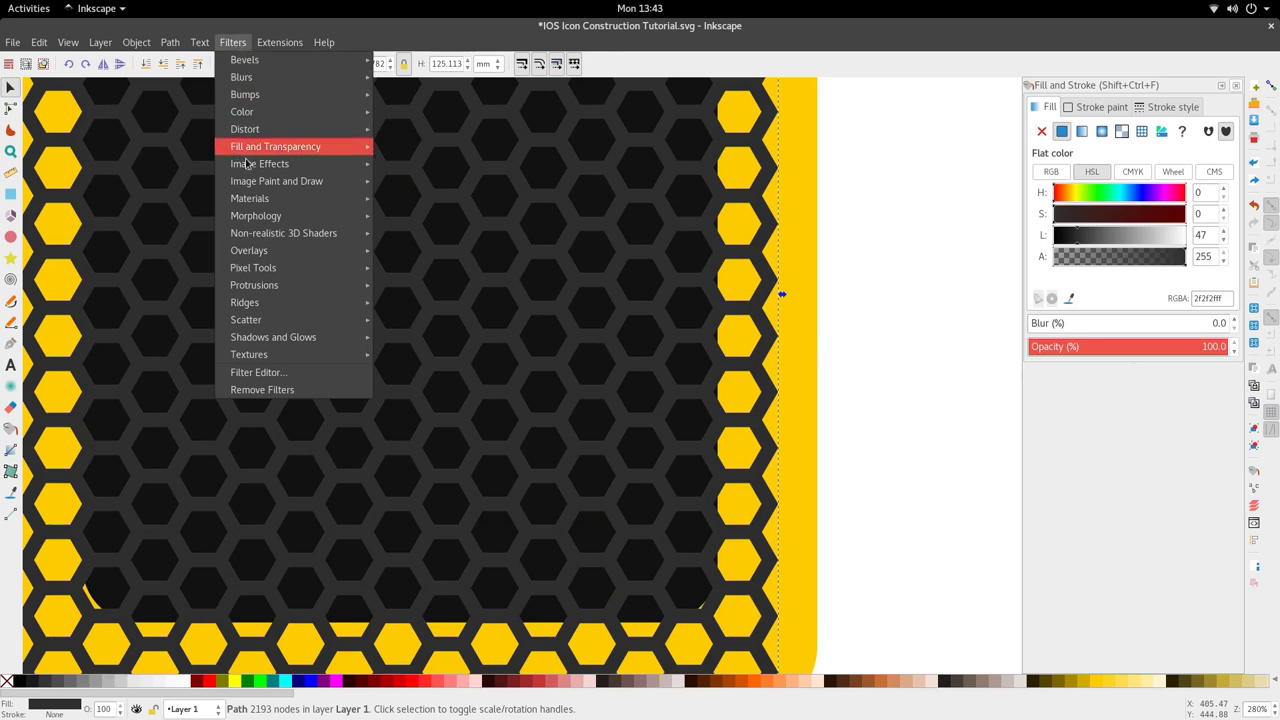
{"action": "mouse_move", "coordinate": [262, 343]}
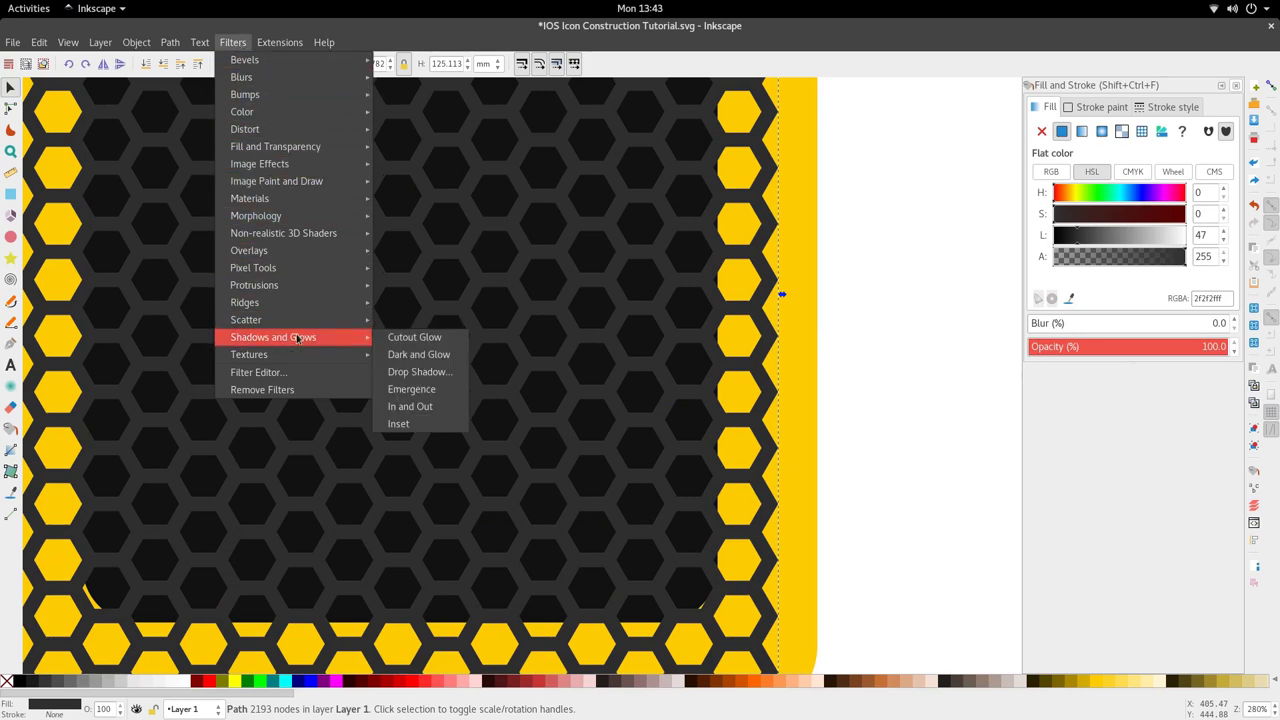
{"action": "left_click", "coordinate": [414, 373]}
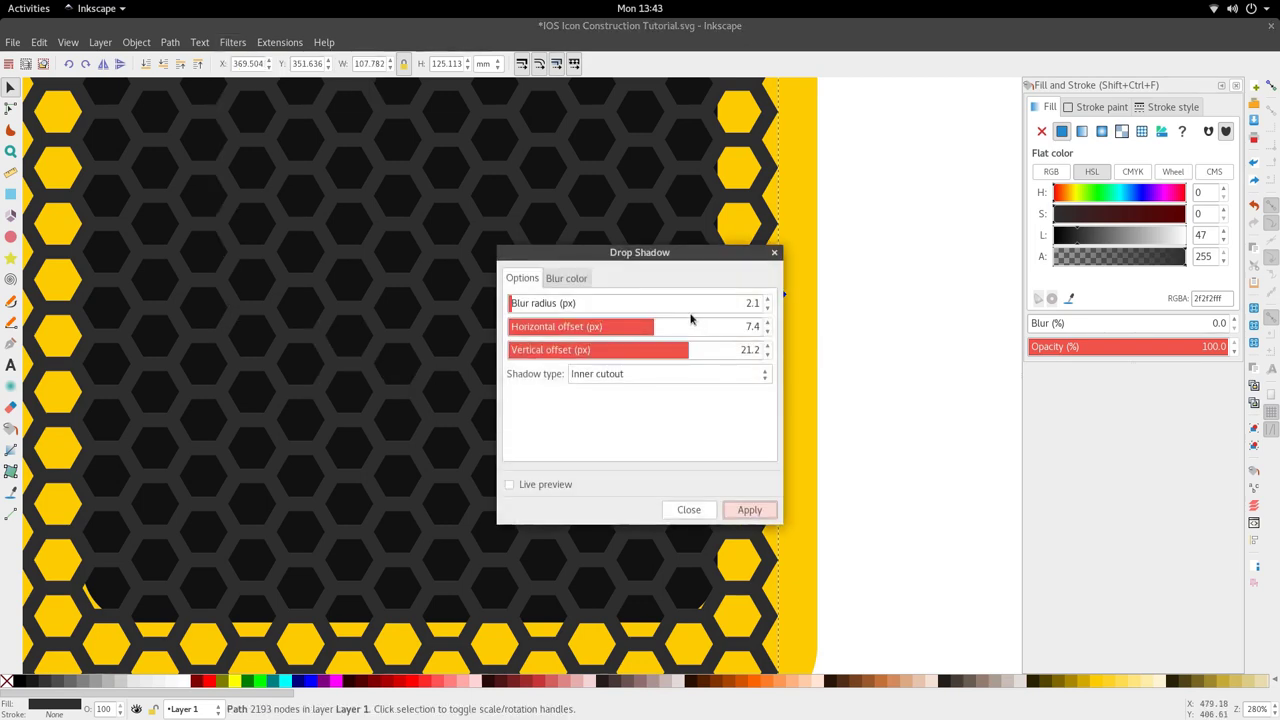
{"action": "left_click", "coordinate": [663, 381]}
{"action": "left_click", "coordinate": [663, 381]}
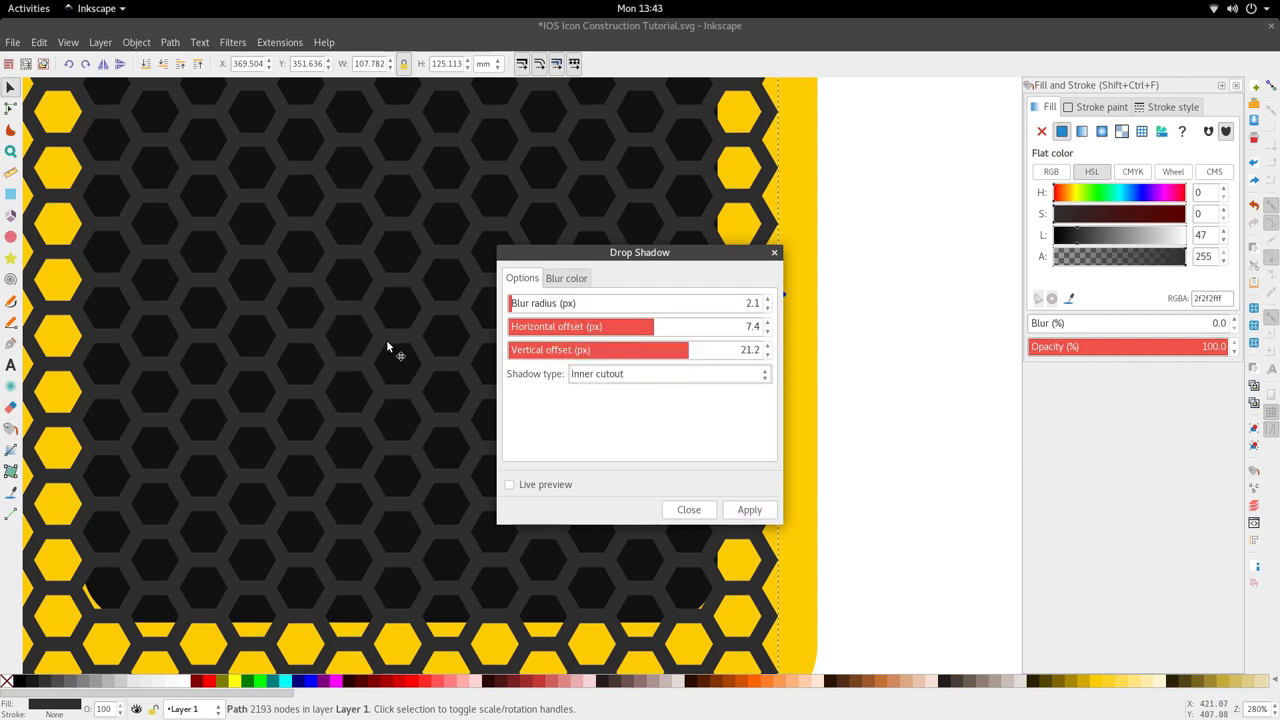
{"action": "left_click", "coordinate": [610, 373]}
{"action": "left_click", "coordinate": [612, 377]}
{"action": "left_click", "coordinate": [612, 377]}
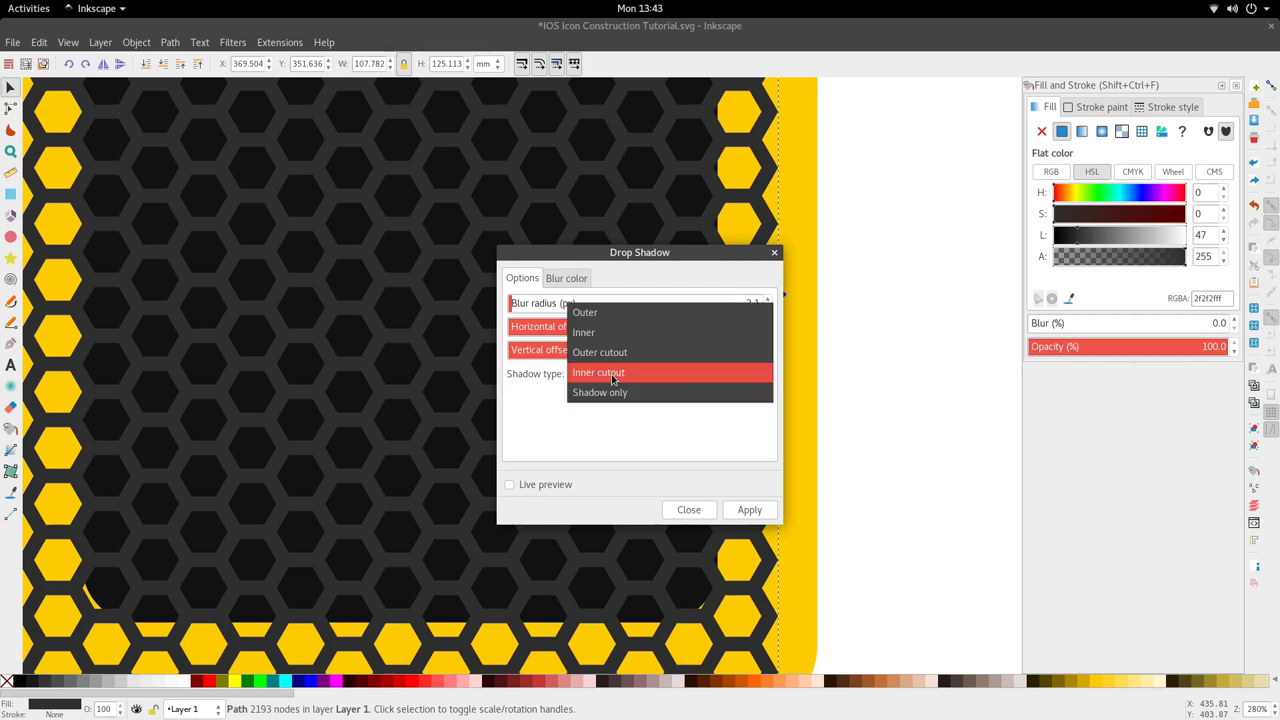
{"action": "left_click", "coordinate": [612, 377]}
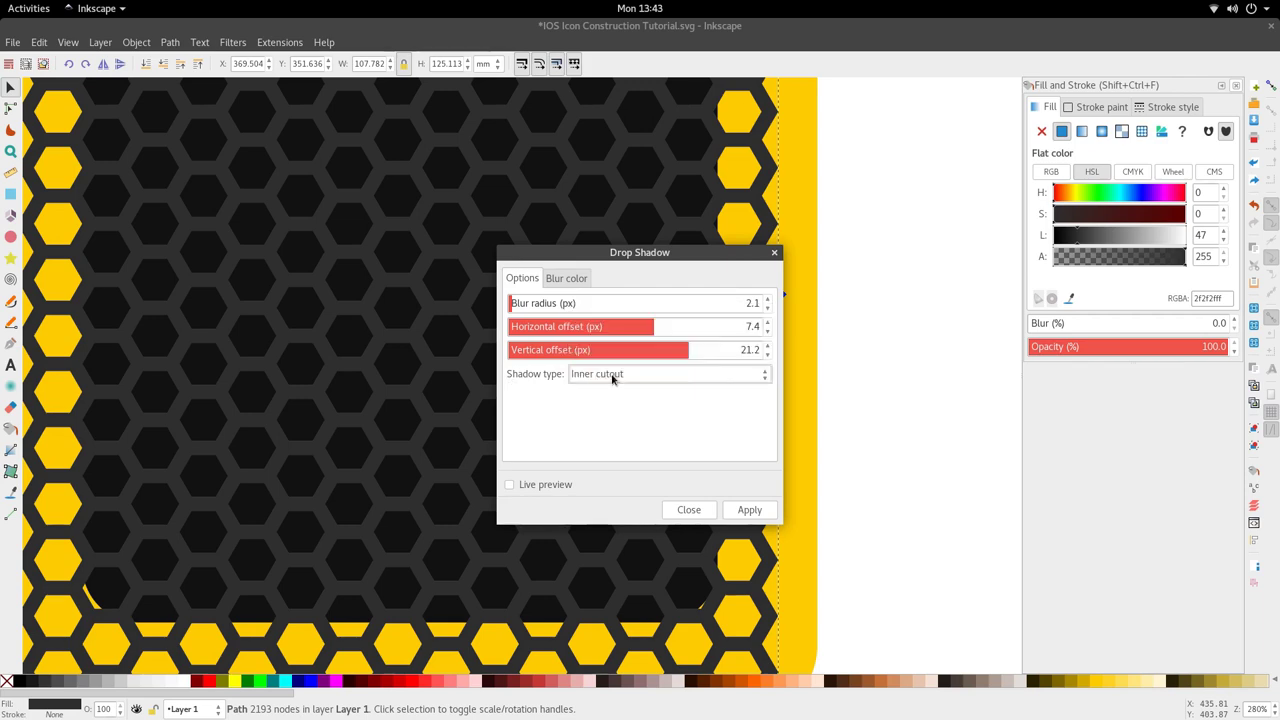
- Apply an Outer cutout drop shadow to the honeycomb copy with a 4.8 px blur radius and offsets of 11.9 px horizontal and 21.2 px vertical
{"action": "left_click", "coordinate": [512, 305]}
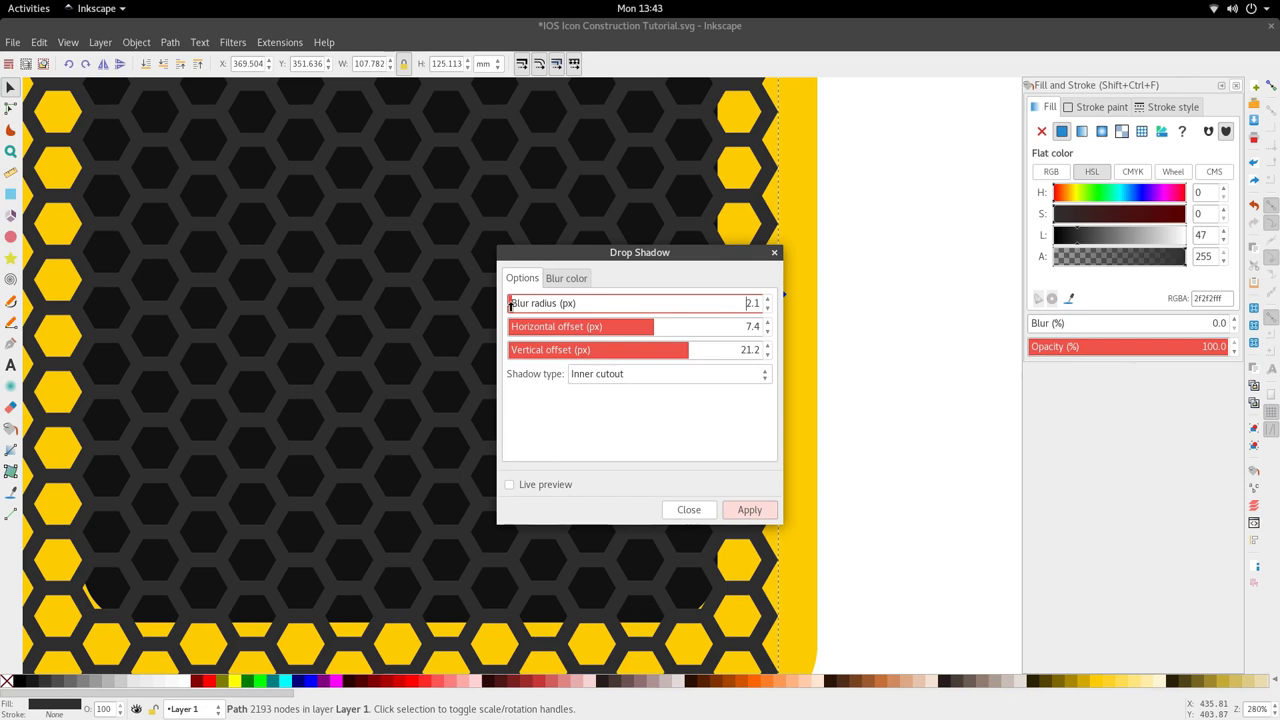
{"action": "left_click", "coordinate": [596, 377]}
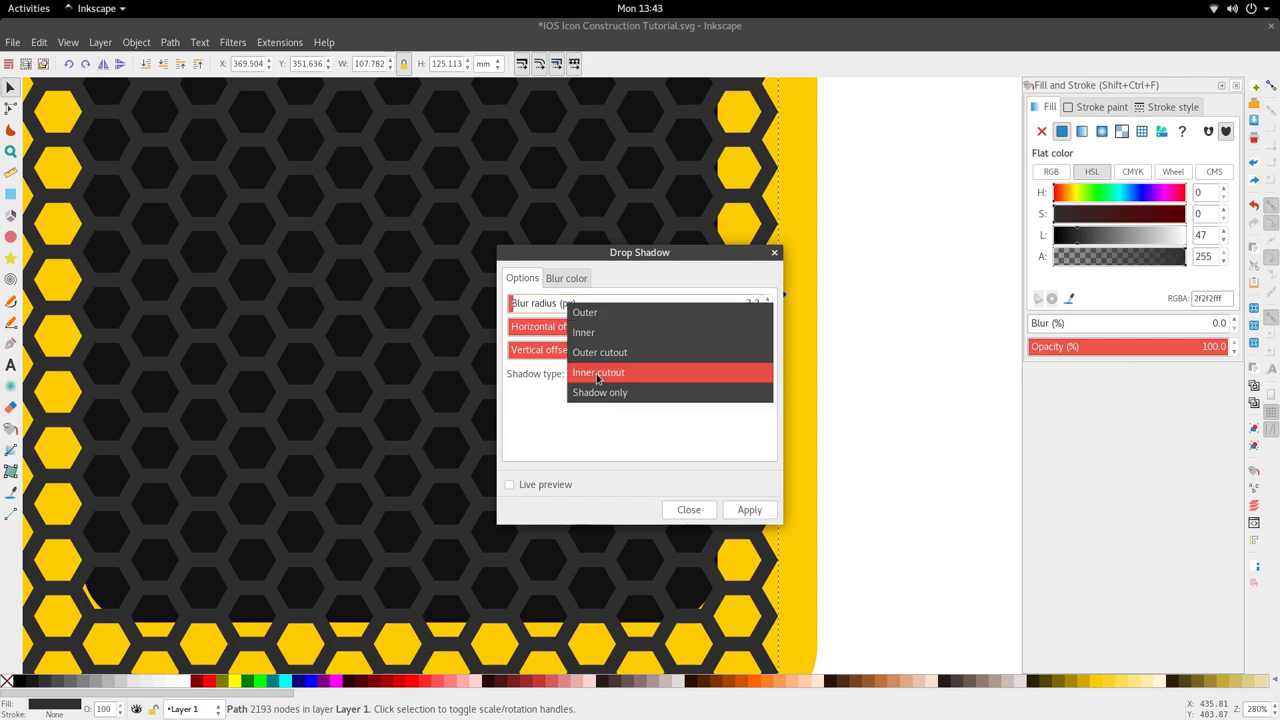
{"action": "left_click", "coordinate": [600, 352]}
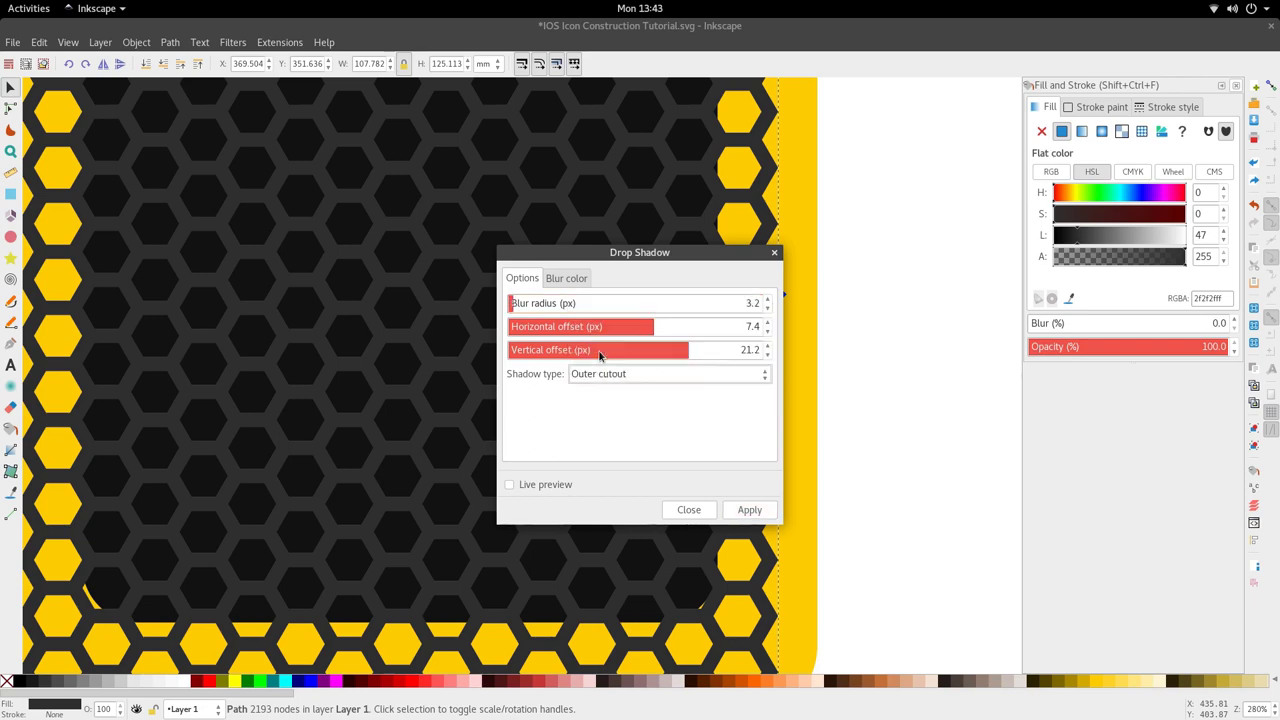
{"action": "left_click", "coordinate": [514, 303]}
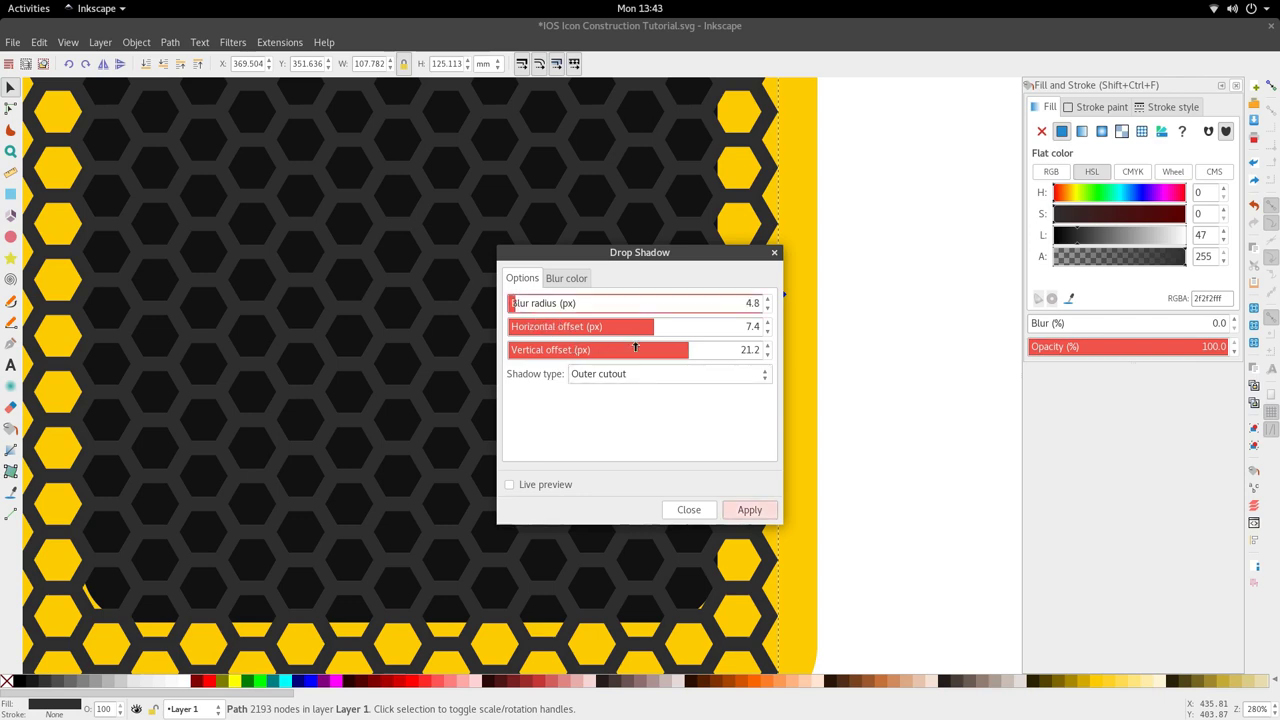
{"action": "left_click_drag", "start_coordinate": [653, 329], "coordinate": [656, 329]}
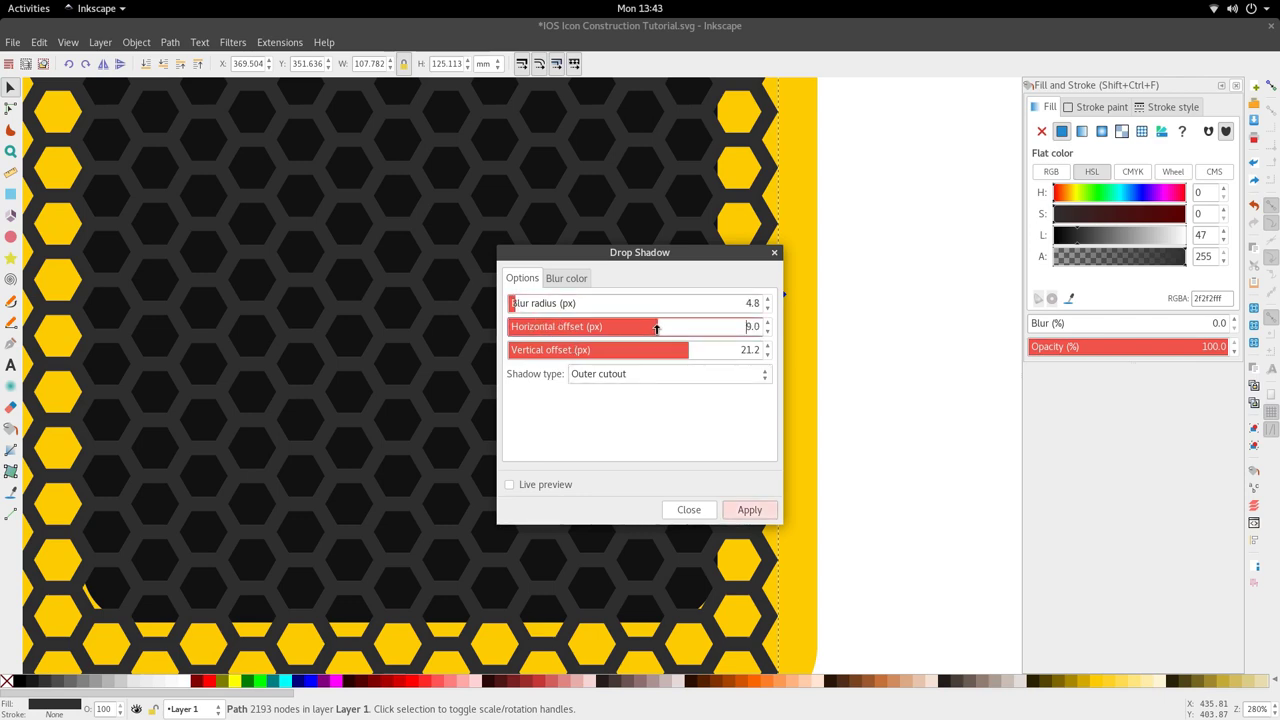
{"action": "left_click", "coordinate": [750, 509]}
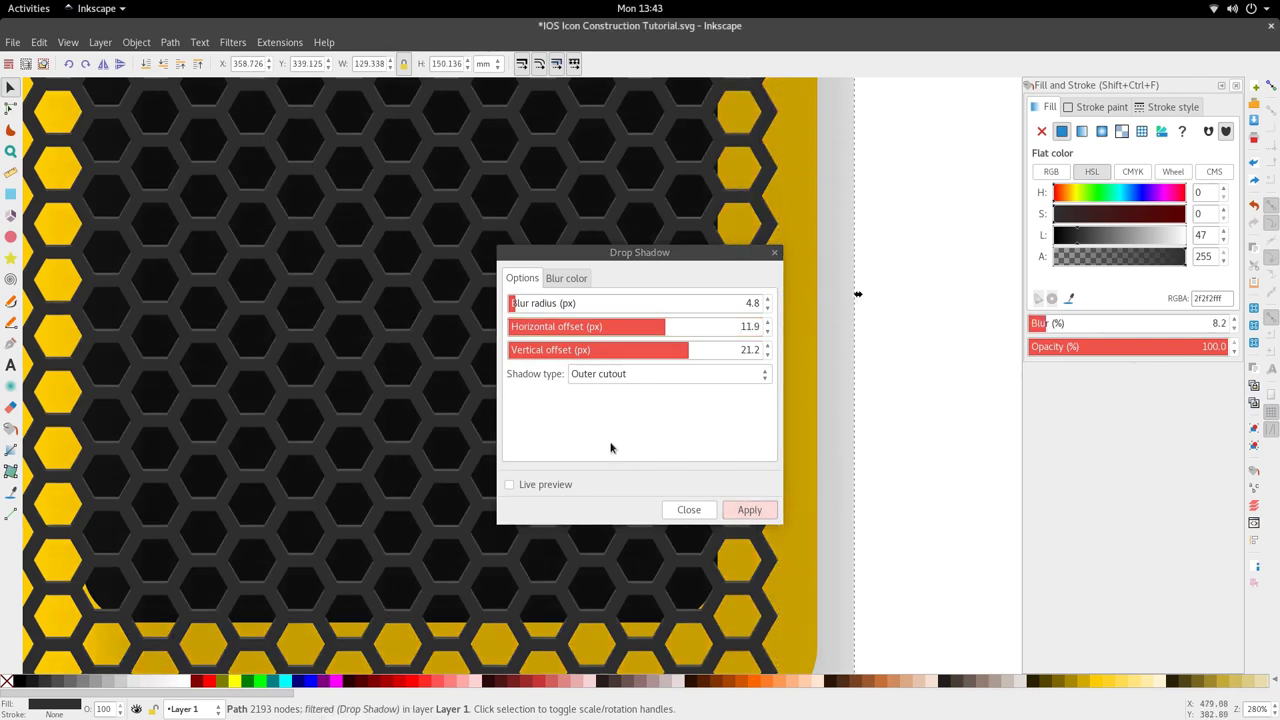
- Check the shadow across the icon and set the shadowed honeycomb copy's fill to black (000000ff)
{"action": "scroll", "coordinate": [676, 328], "scroll_direction": "down", "scroll_amount": 3}
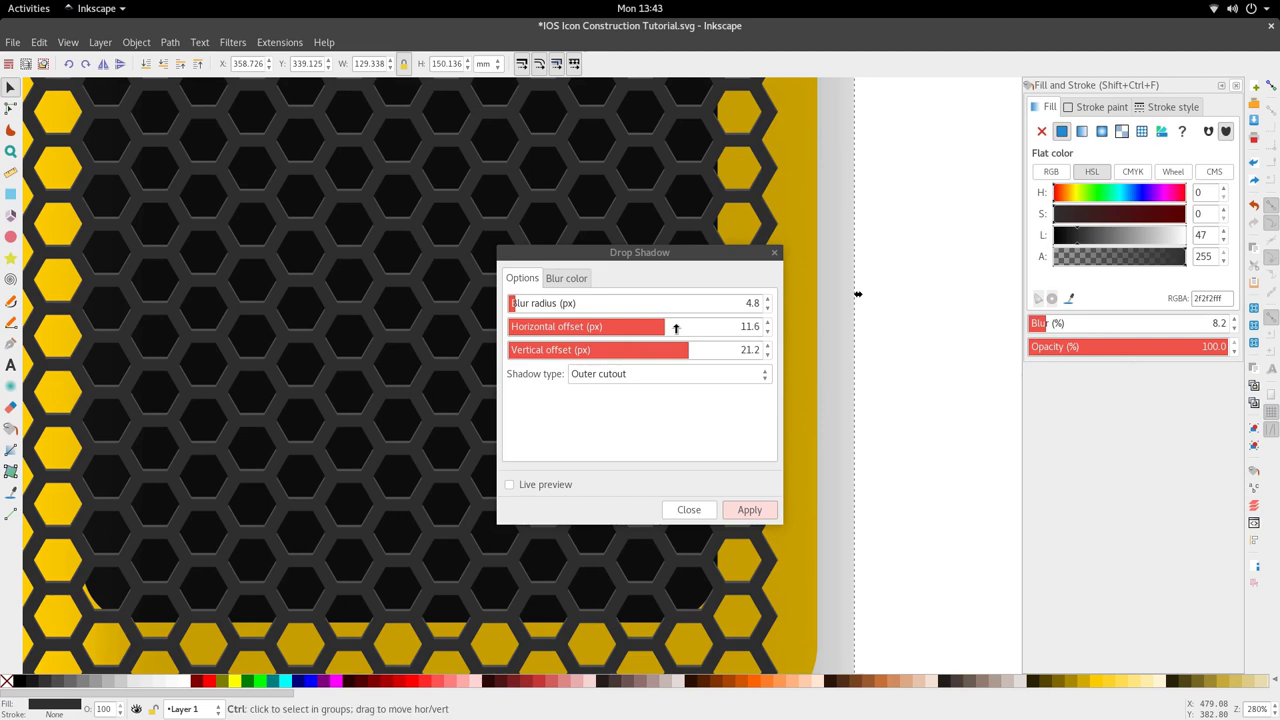
{"action": "scroll", "coordinate": [276, 329], "scroll_direction": "down", "scroll_amount": 3}
{"action": "scroll", "coordinate": [260, 280], "scroll_direction": "up", "scroll_amount": 3}
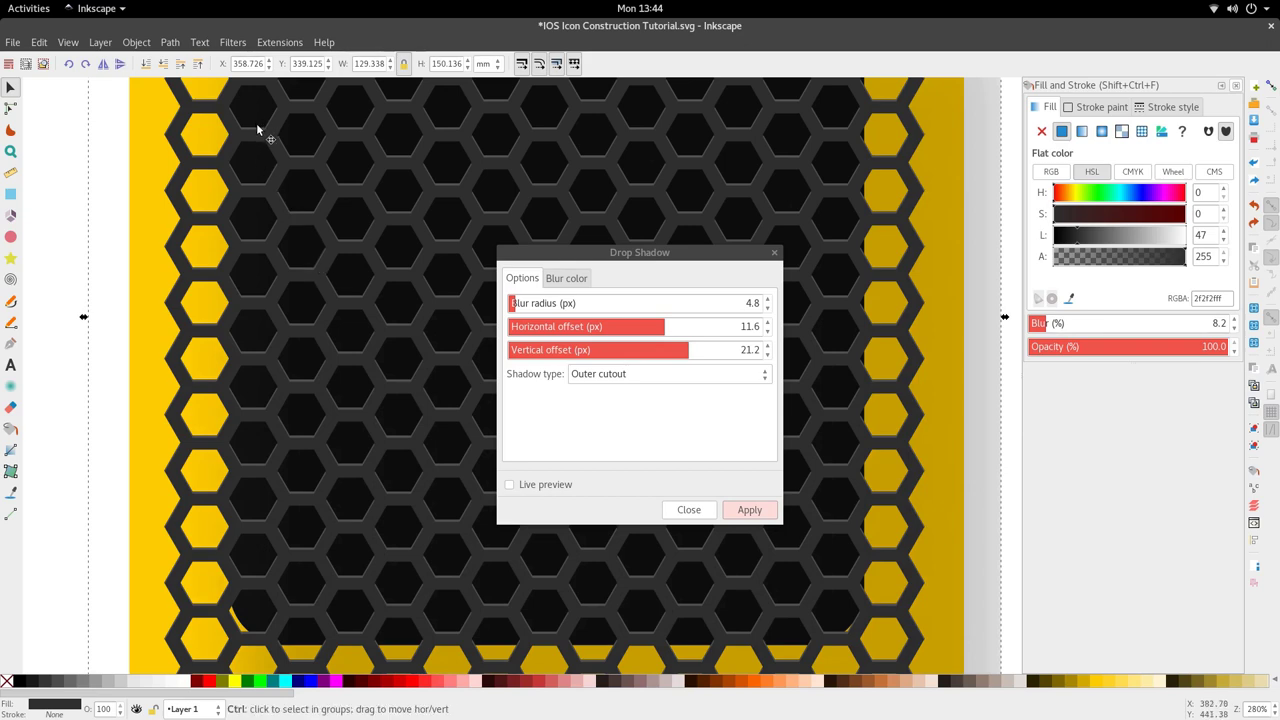
{"action": "left_click", "coordinate": [20, 685]}
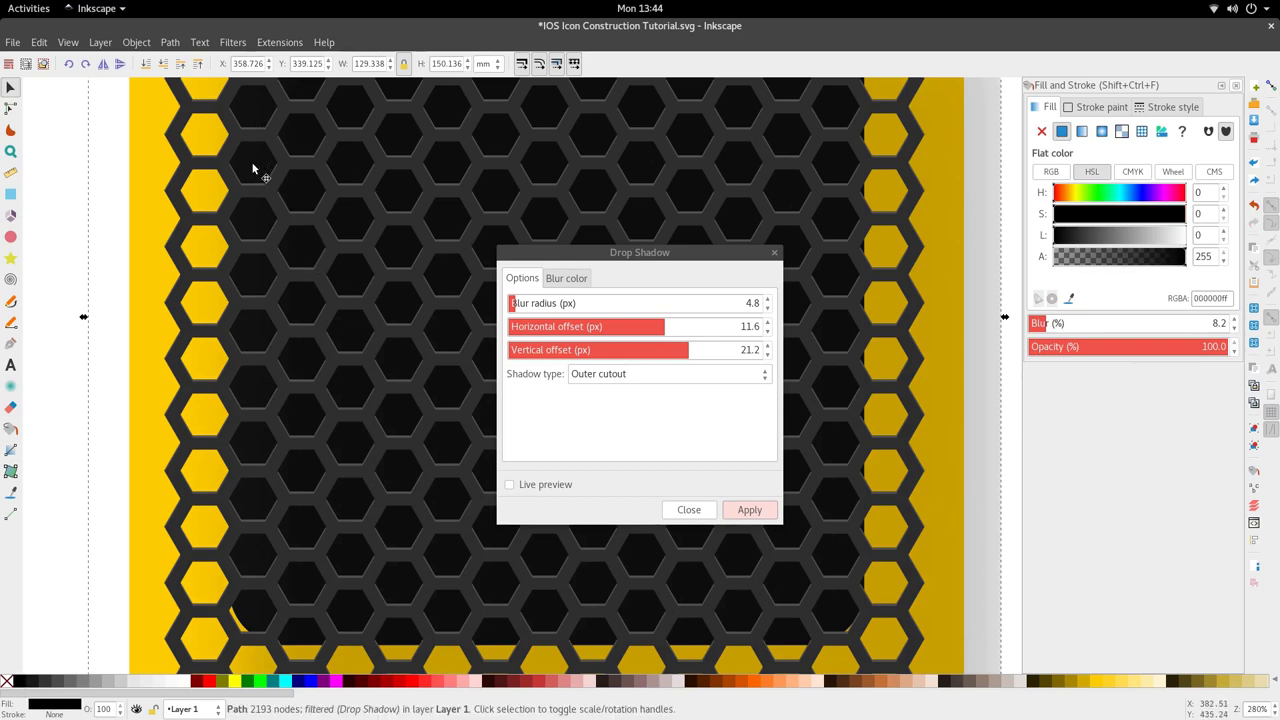
{"action": "left_click", "coordinate": [180, 65]}
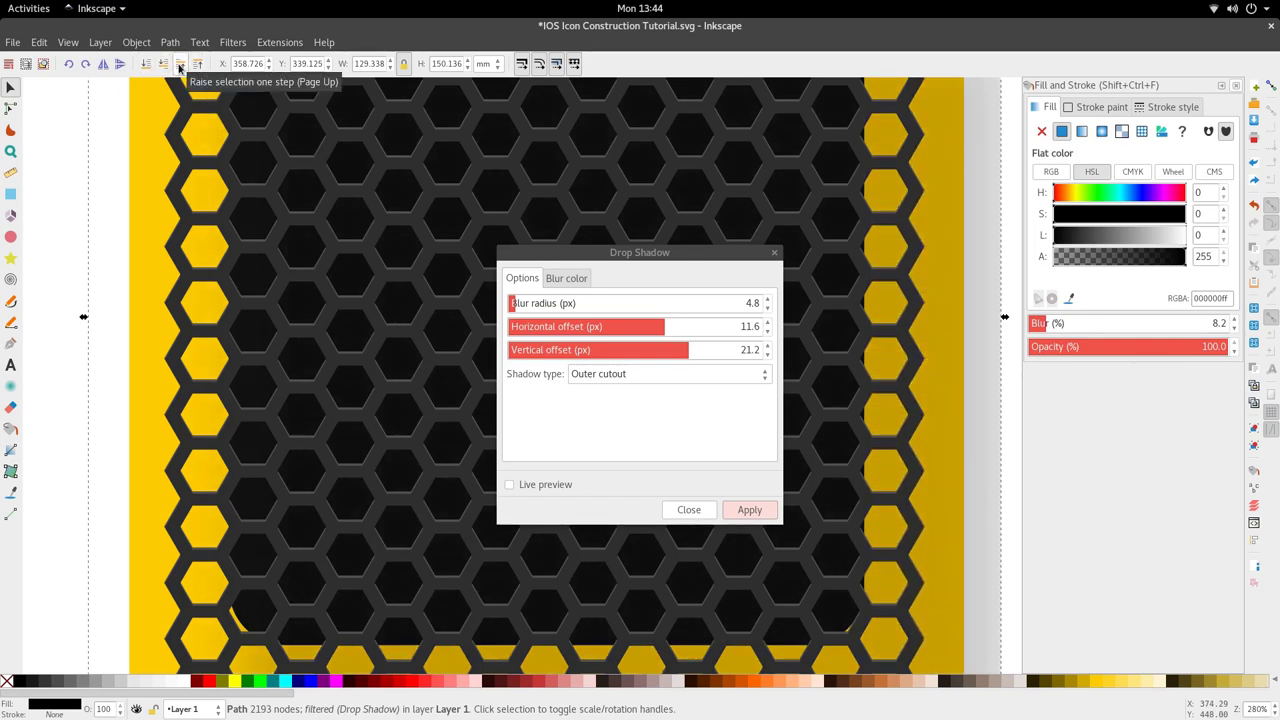
- Set the Drop Shadow blur radius to 1.6 px, and try moving the shadow copy aside before undoing the move
{"action": "left_click", "coordinate": [512, 305]}
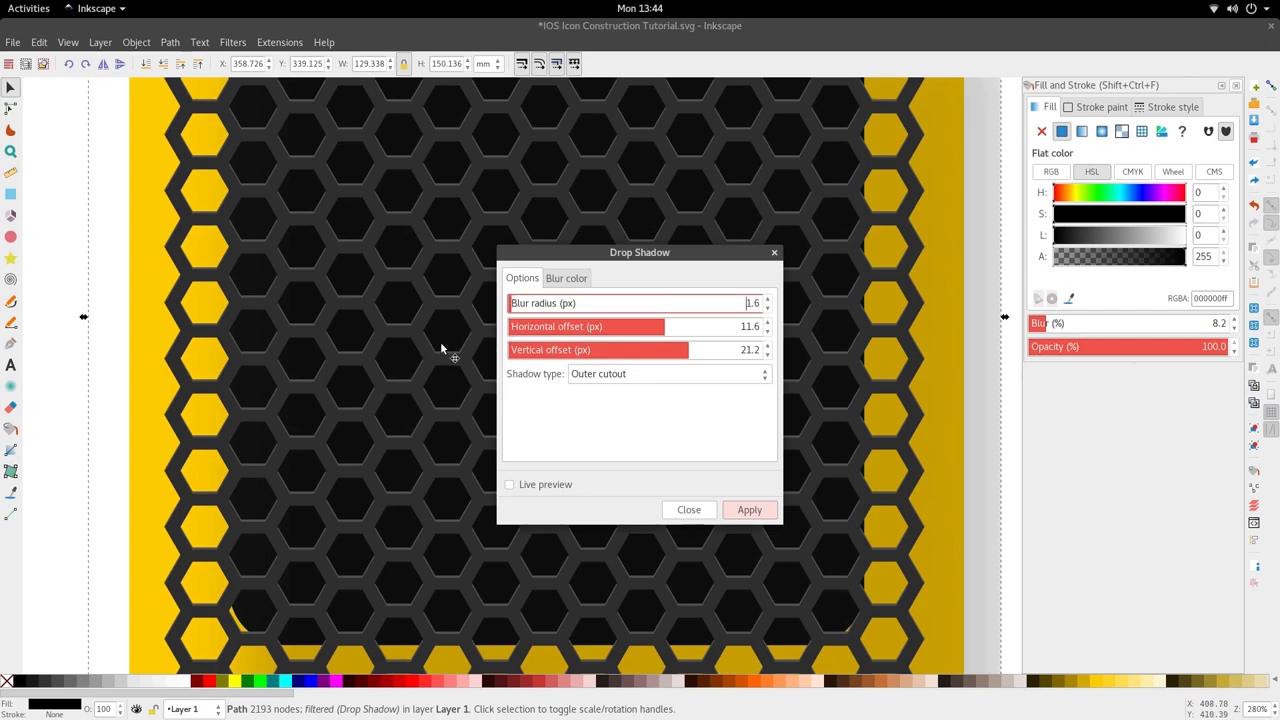
{"action": "left_click_drag", "start_coordinate": [451, 348], "coordinate": [197, 357]}
{"action": "key", "text": "ctrl+z"}
- Try covering the light edge strips with an unshadowed dark honeycomb copy, undo it, and reselect the dark honeycomb
{"action": "left_click", "coordinate": [374, 357]}
{"action": "key", "text": "ctrl+z"}
{"action": "scroll", "coordinate": [440, 363], "scroll_direction": "down", "scroll_amount": 3}
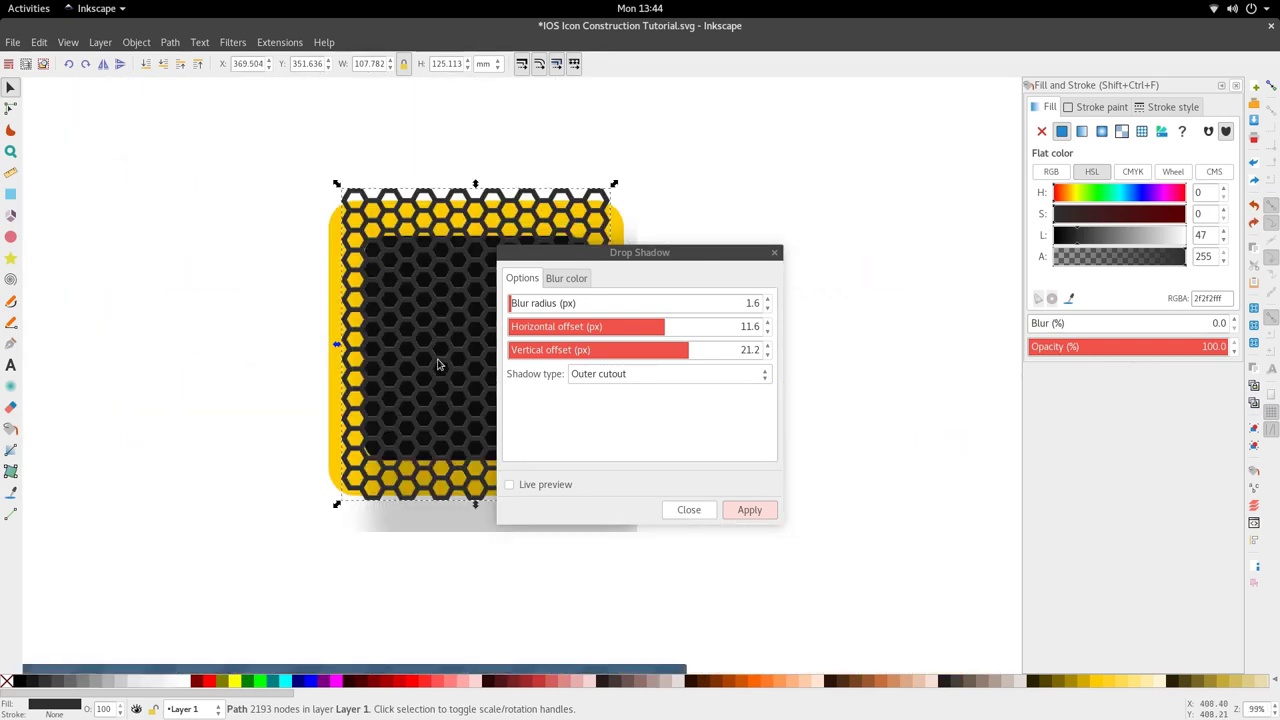
{"action": "scroll", "coordinate": [400, 253], "scroll_direction": "up", "scroll_amount": 2}
{"action": "scroll", "coordinate": [435, 278], "scroll_direction": "up", "scroll_amount": 3}
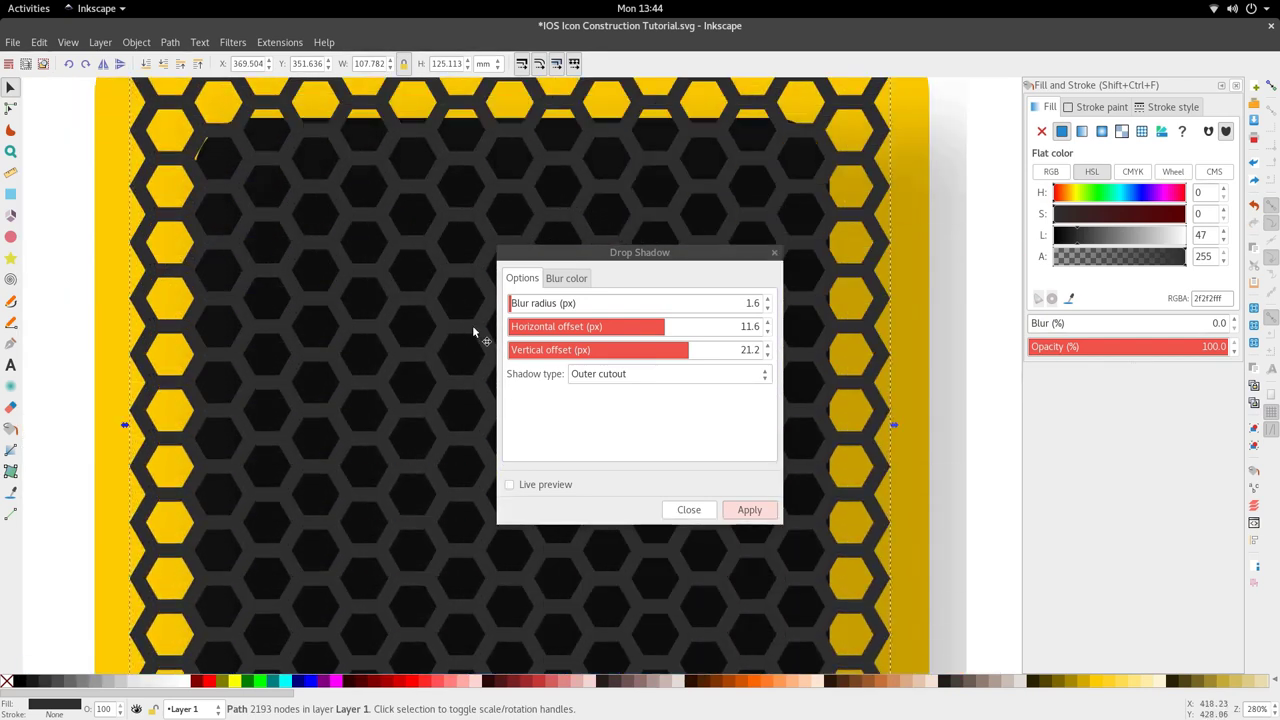
{"action": "key", "text": "ctrl+z"}
{"action": "left_click", "coordinate": [476, 330]}
{"action": "left_click", "coordinate": [475, 331], "text": "ctrl"}
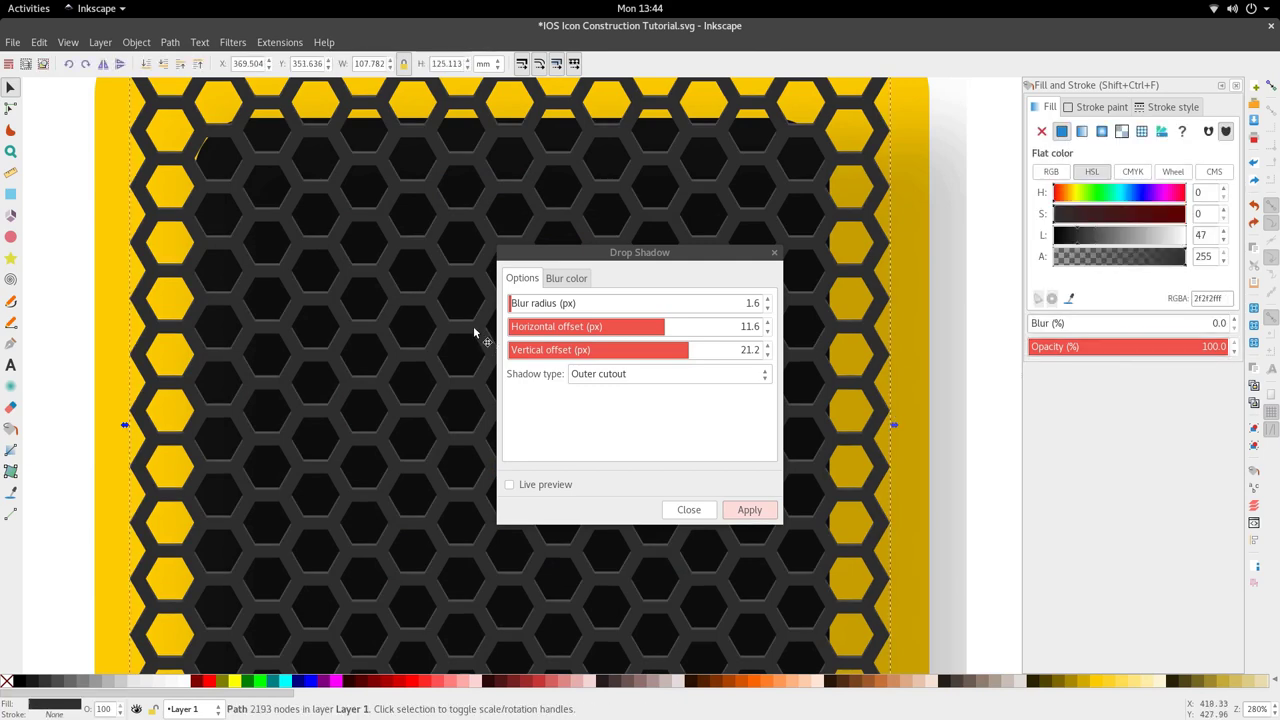
- Nudge the dark honeycomb slightly downward and apply an Inner cutout drop shadow to it with a 2.1 px blur radius
{"action": "left_click_drag", "start_coordinate": [469, 333], "coordinate": [469, 341]}
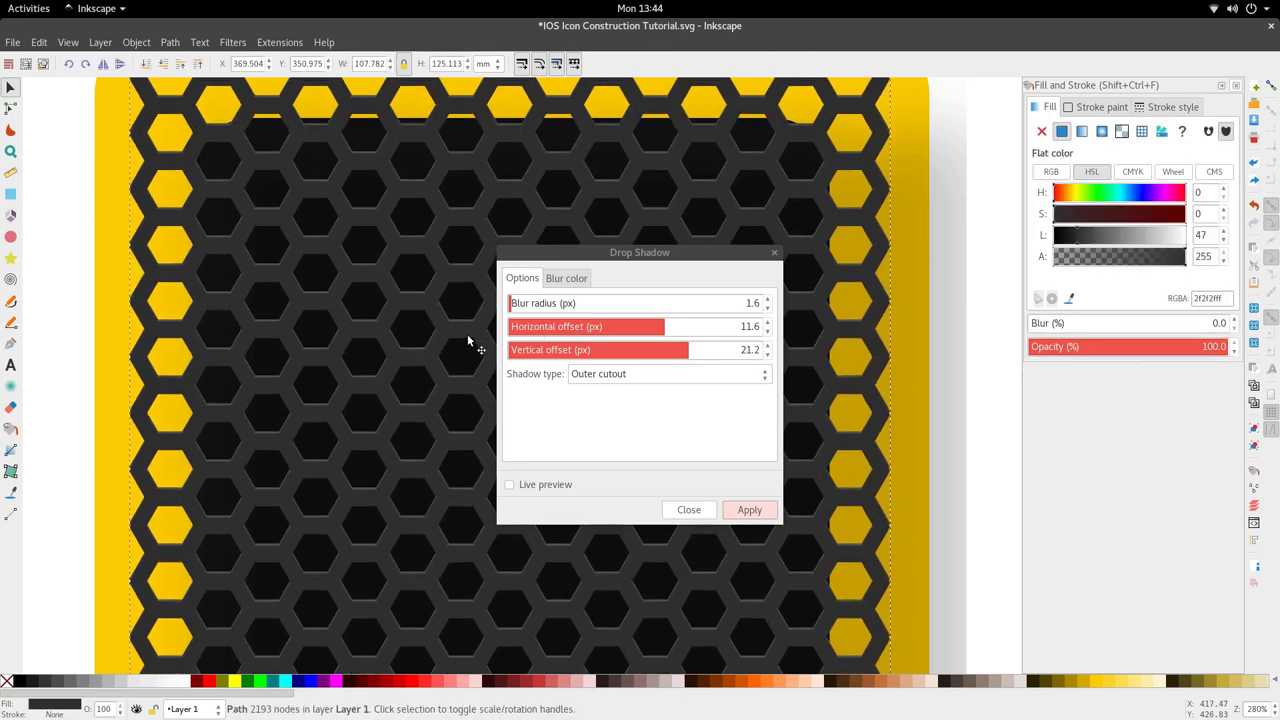
{"action": "left_click", "coordinate": [512, 305]}
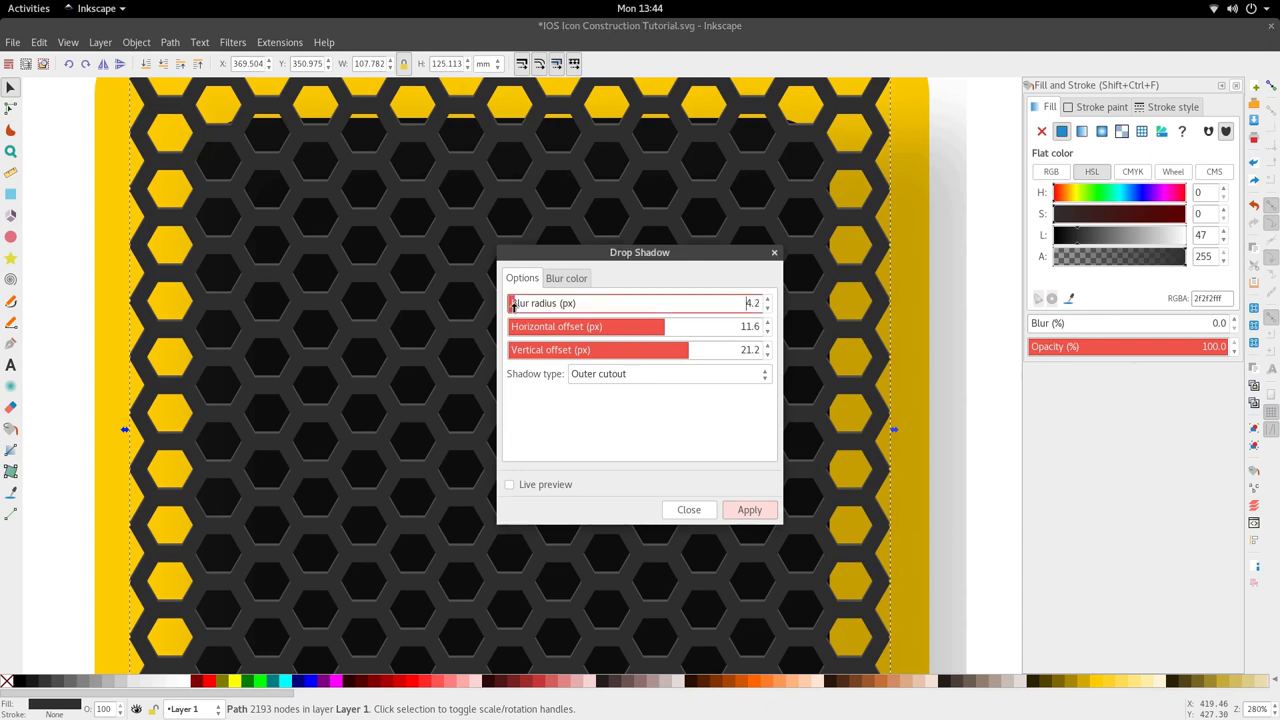
{"action": "left_click", "coordinate": [511, 305]}
{"action": "left_click", "coordinate": [641, 374]}
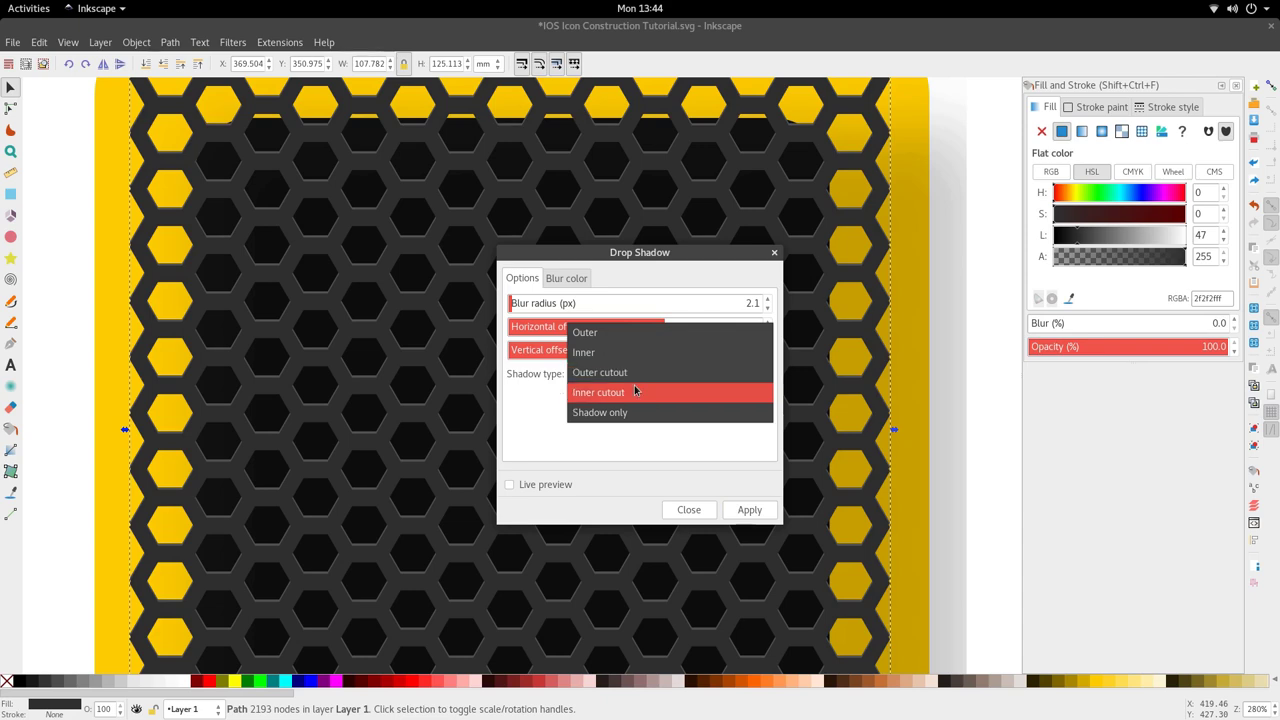
{"action": "left_click", "coordinate": [640, 394]}
{"action": "left_click", "coordinate": [753, 513]}
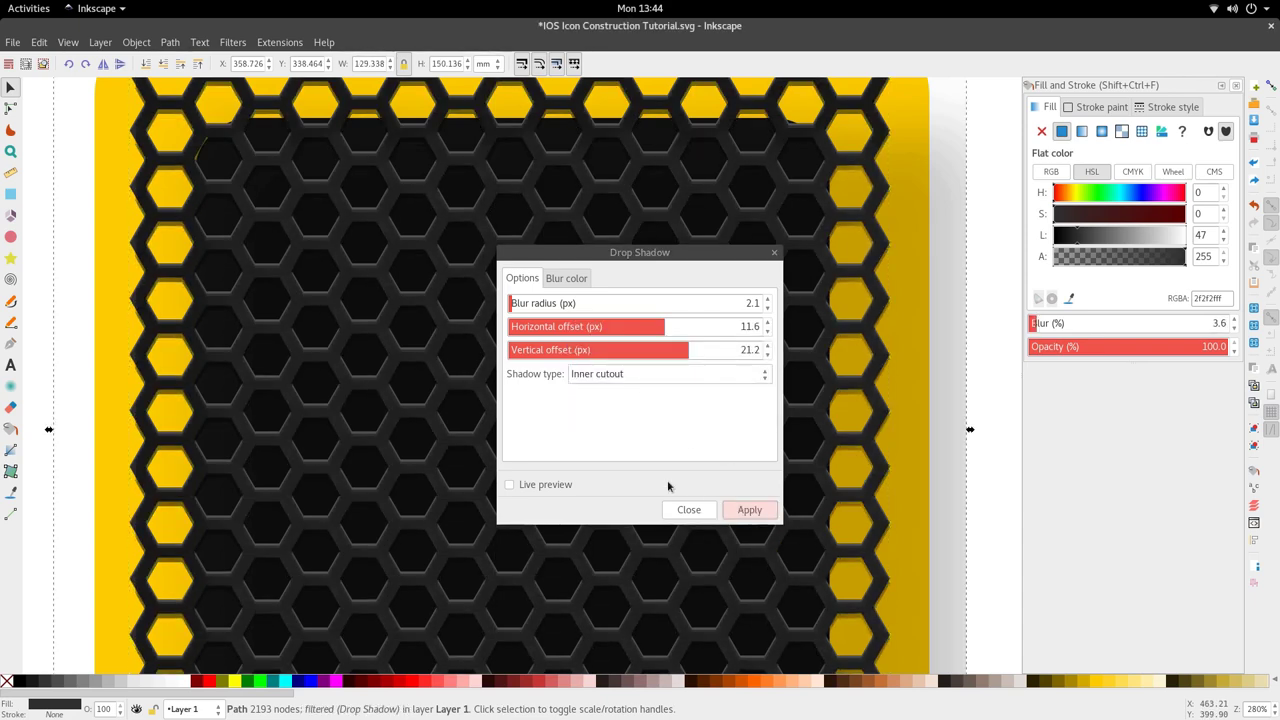
- Inspect the inner cutout shadow on the honeycomb up close and undo it
{"action": "scroll", "coordinate": [325, 365], "scroll_direction": "up", "scroll_amount": 2, "text": "ctrl"}
{"action": "scroll", "coordinate": [323, 358], "scroll_direction": "down", "scroll_amount": 3, "text": "ctrl"}
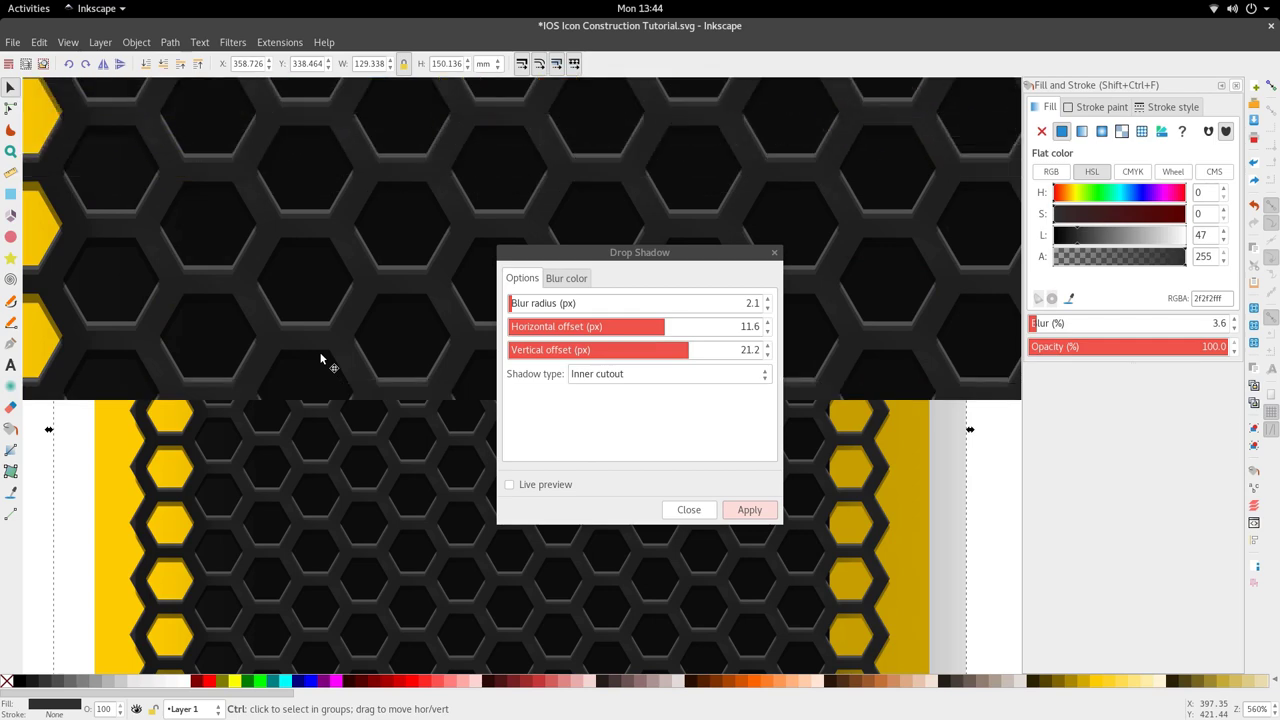
{"action": "scroll", "coordinate": [328, 358], "scroll_direction": "up", "scroll_amount": 1, "text": "ctrl"}
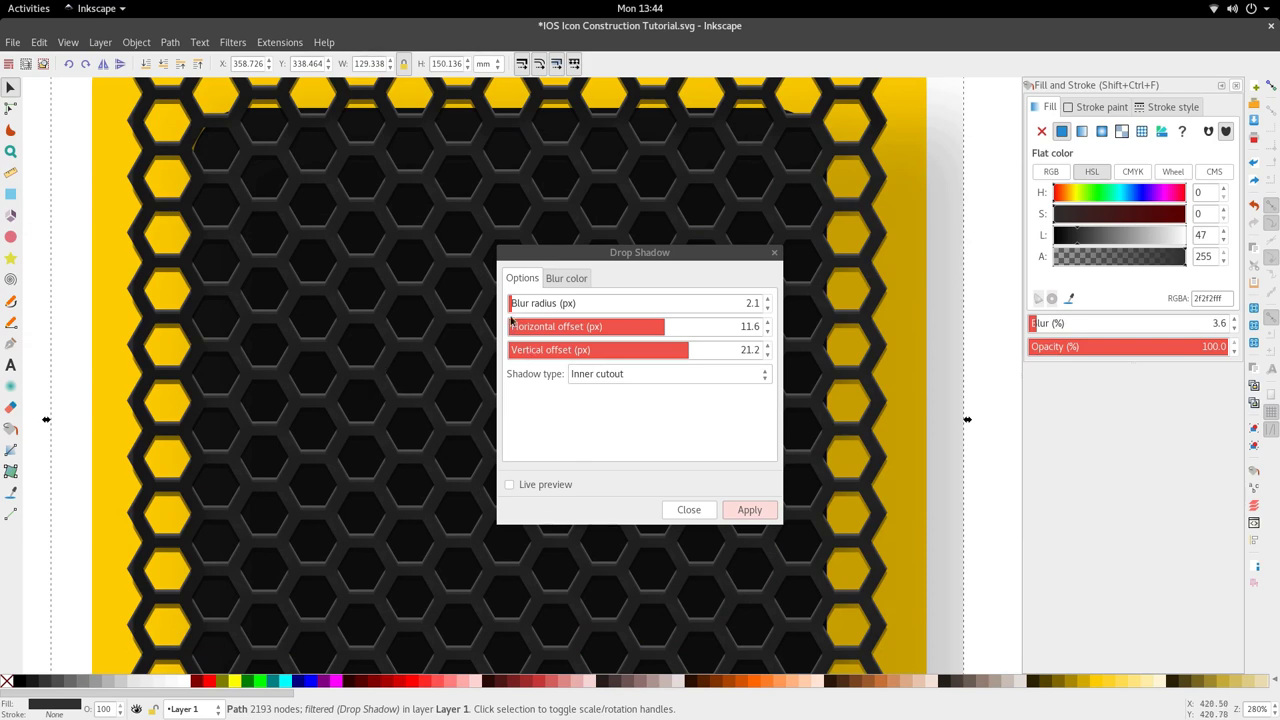
{"action": "scroll", "coordinate": [374, 324], "scroll_direction": "up", "scroll_amount": 3, "text": "ctrl"}
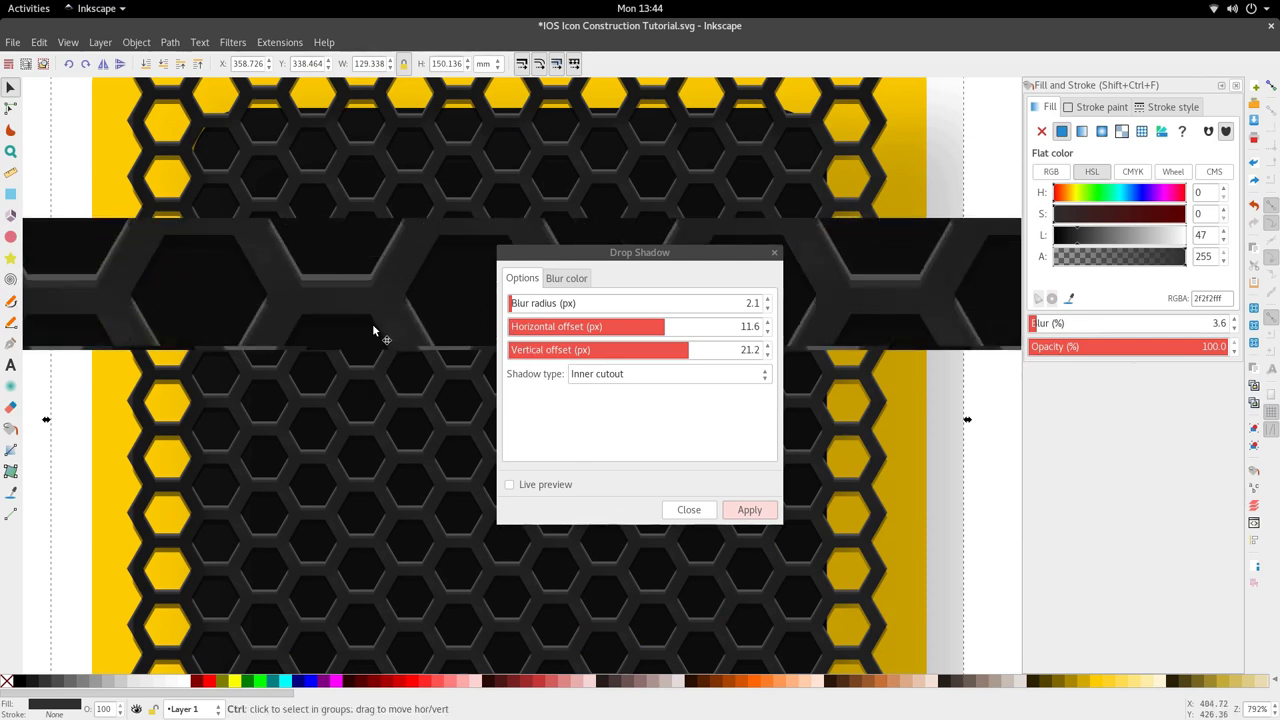
{"action": "scroll", "coordinate": [380, 329], "scroll_direction": "down", "scroll_amount": 3, "text": "ctrl"}
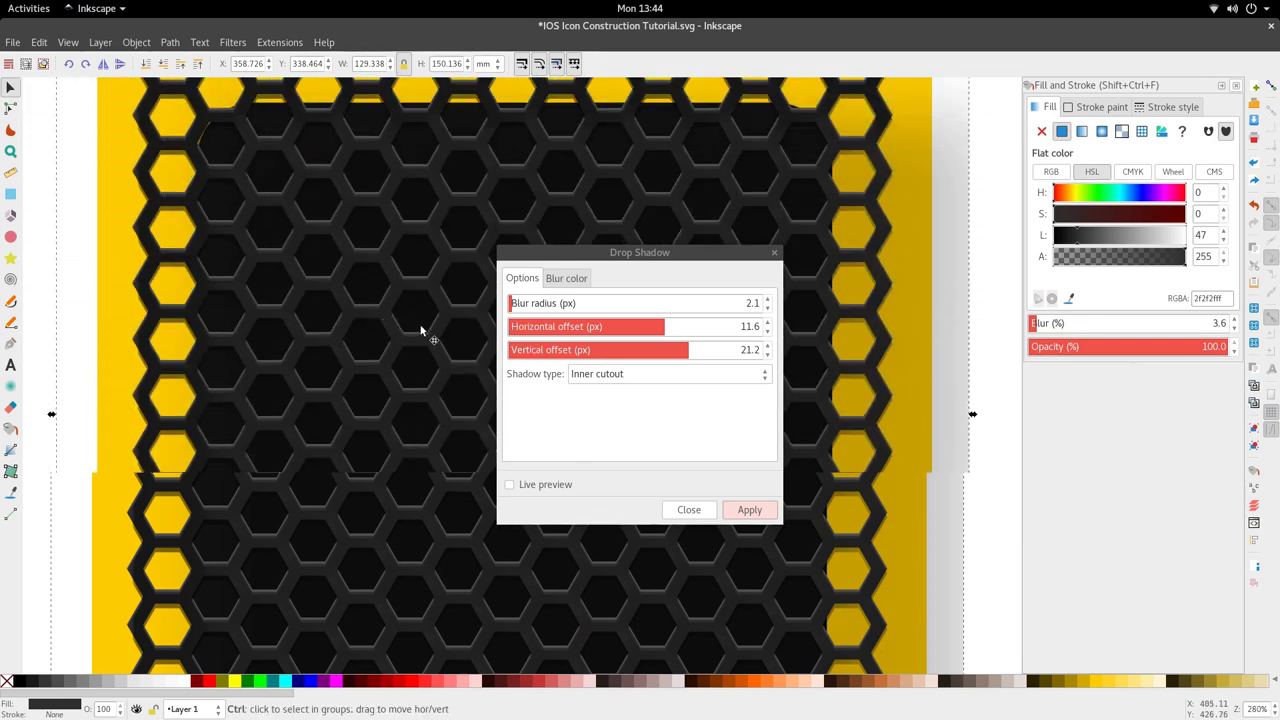
{"action": "left_click", "coordinate": [380, 423]}
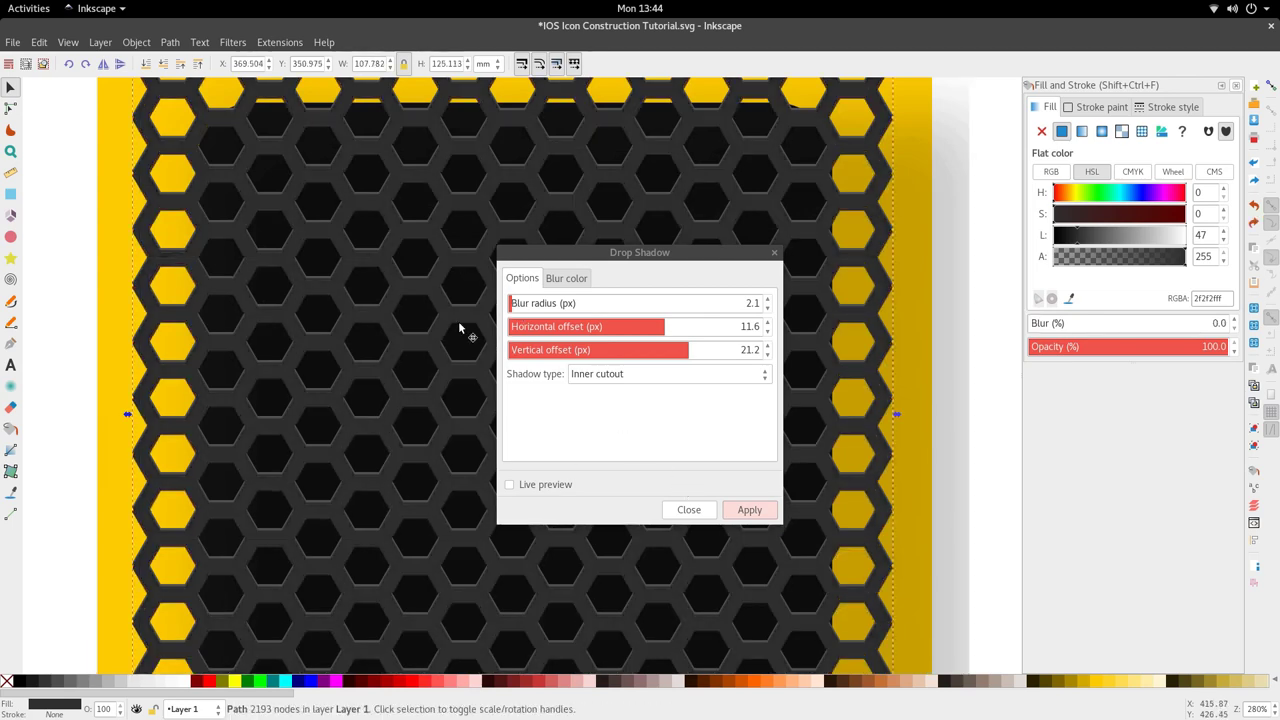
- Try nudging the dark honeycomb slightly upward against the light edge strips, and reselect it to check the highlights
{"action": "left_click_drag", "start_coordinate": [460, 328], "coordinate": [459, 320]}
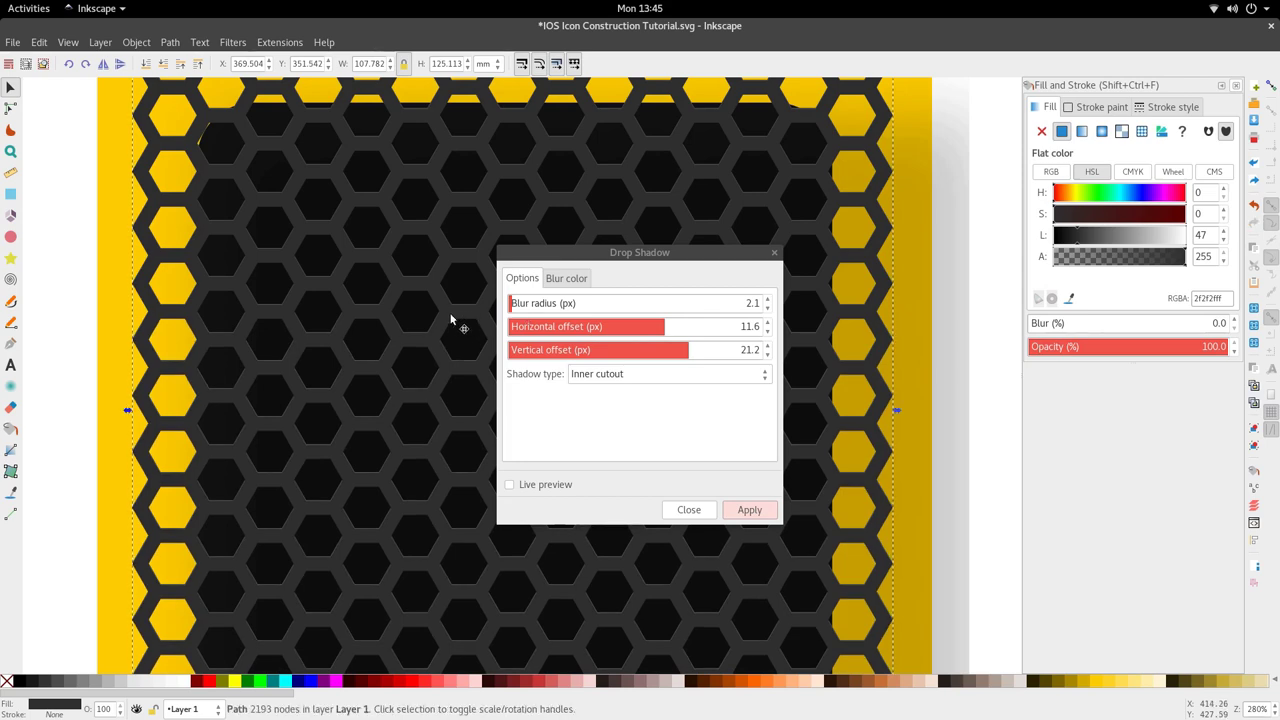
{"action": "key", "text": "Escape"}
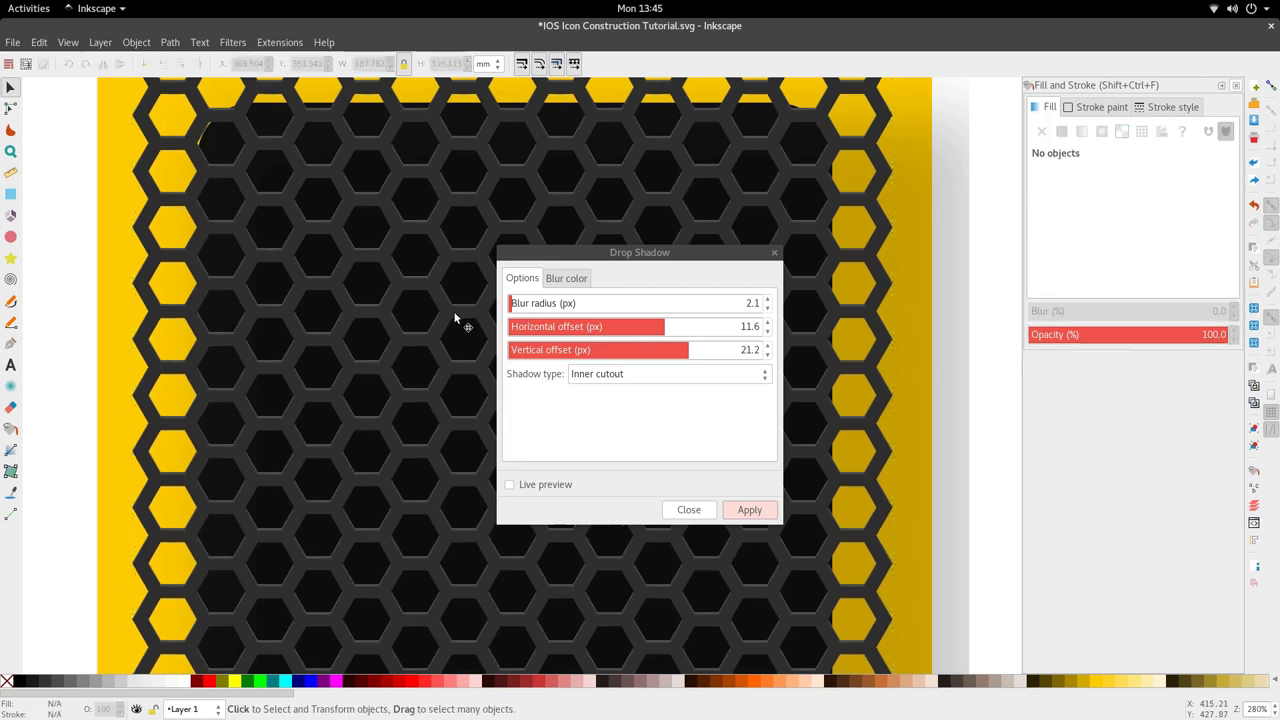
{"action": "left_click", "coordinate": [453, 320]}
{"action": "scroll", "coordinate": [453, 320], "scroll_direction": "up", "scroll_amount": 1}
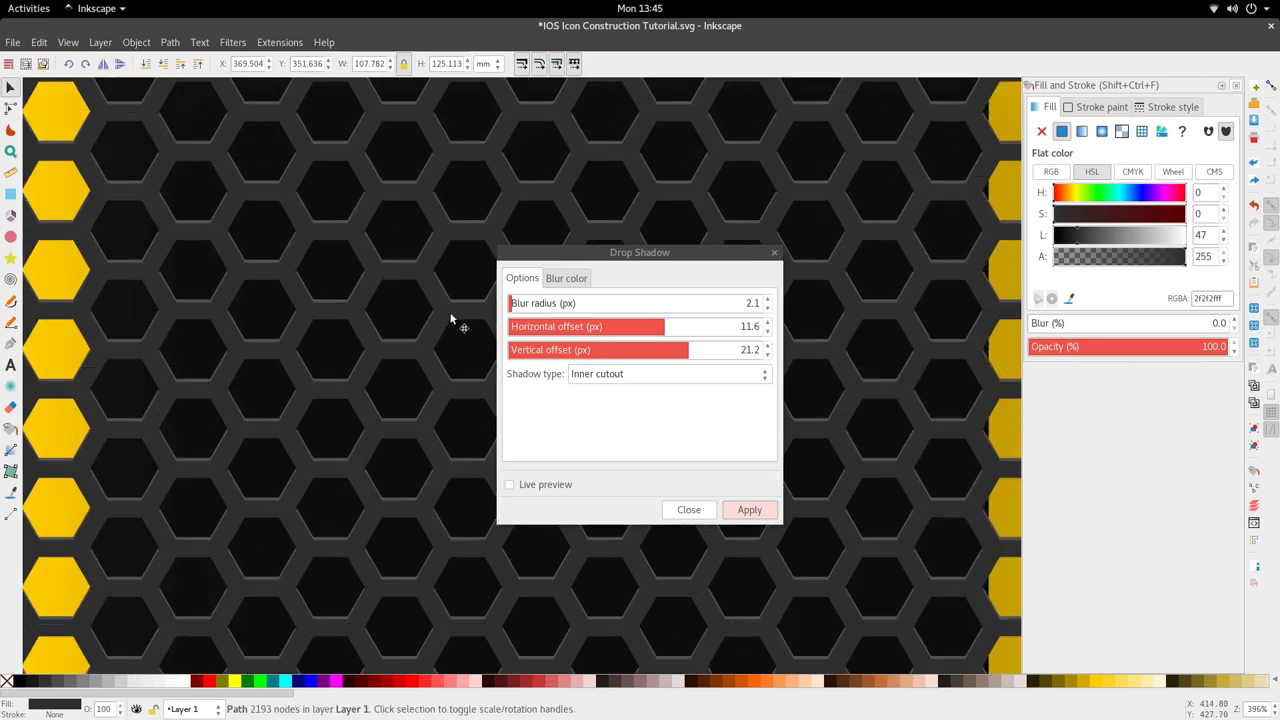
{"action": "scroll", "coordinate": [451, 318], "scroll_direction": "down", "scroll_amount": 1}
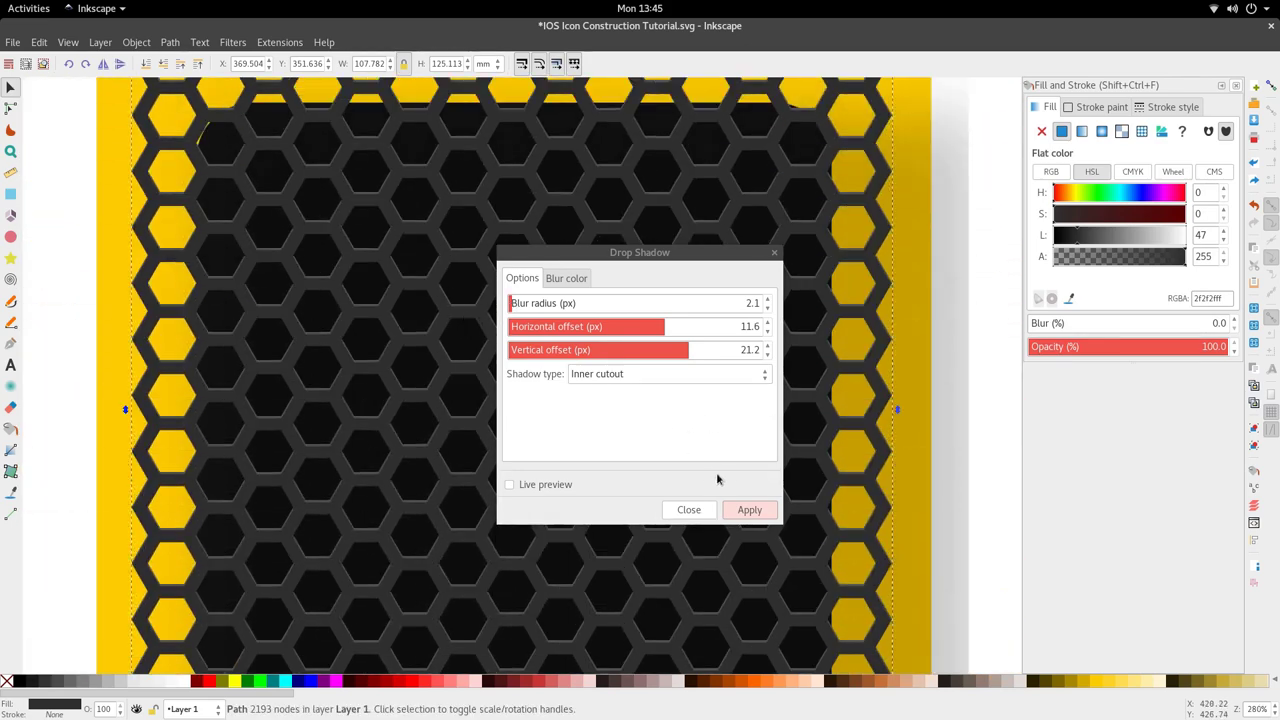
- Try the Inner cutout shadow on the dark honeycomb again with the light edge strips raised, and undo both changes
{"action": "left_click", "coordinate": [760, 510]}
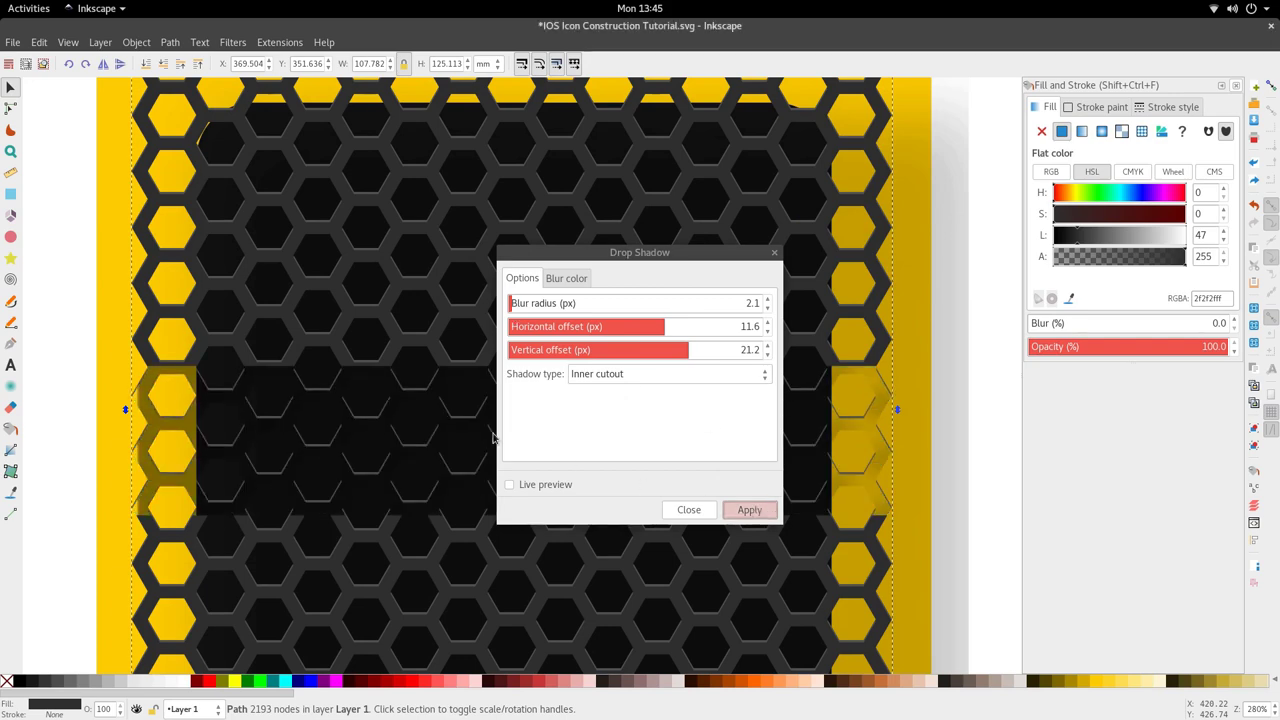
{"action": "key", "text": "ctrl"}
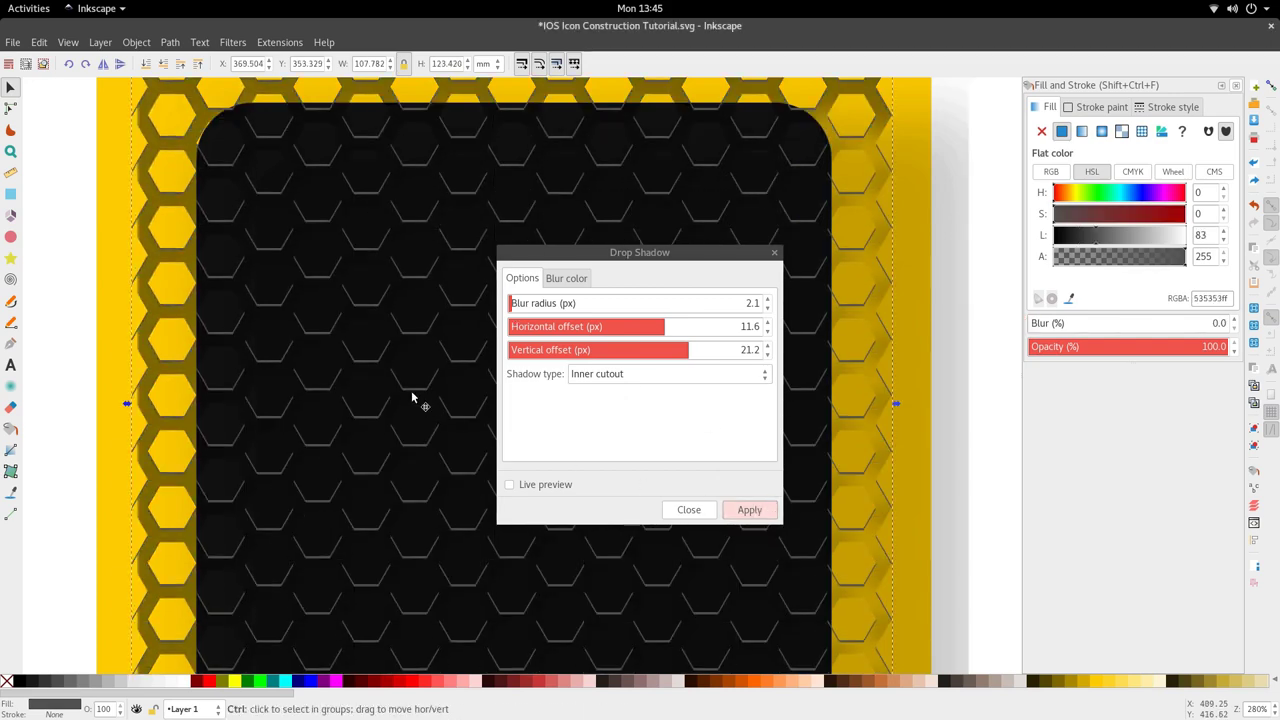
{"action": "left_click_drag", "start_coordinate": [412, 392], "coordinate": [414, 384]}
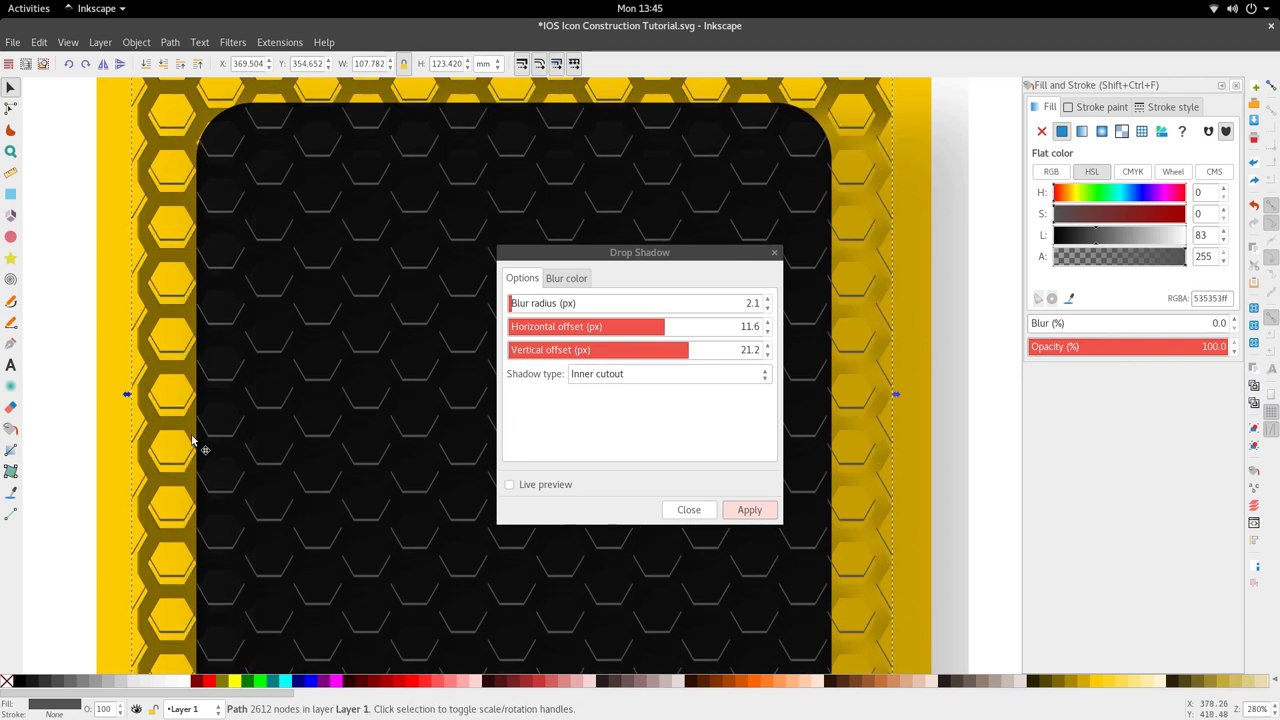
{"action": "left_click", "coordinate": [185, 404]}
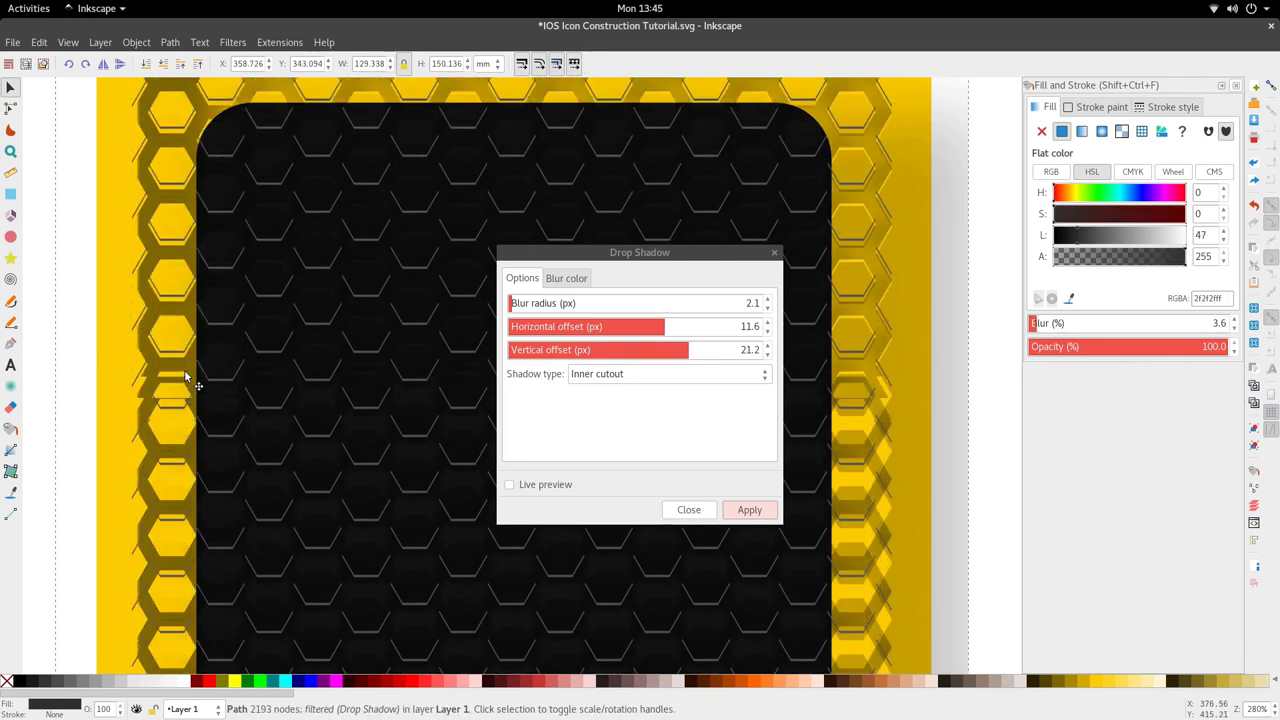
{"action": "key", "text": "ctrl+z"}
{"action": "key", "text": "ctrl+z"}
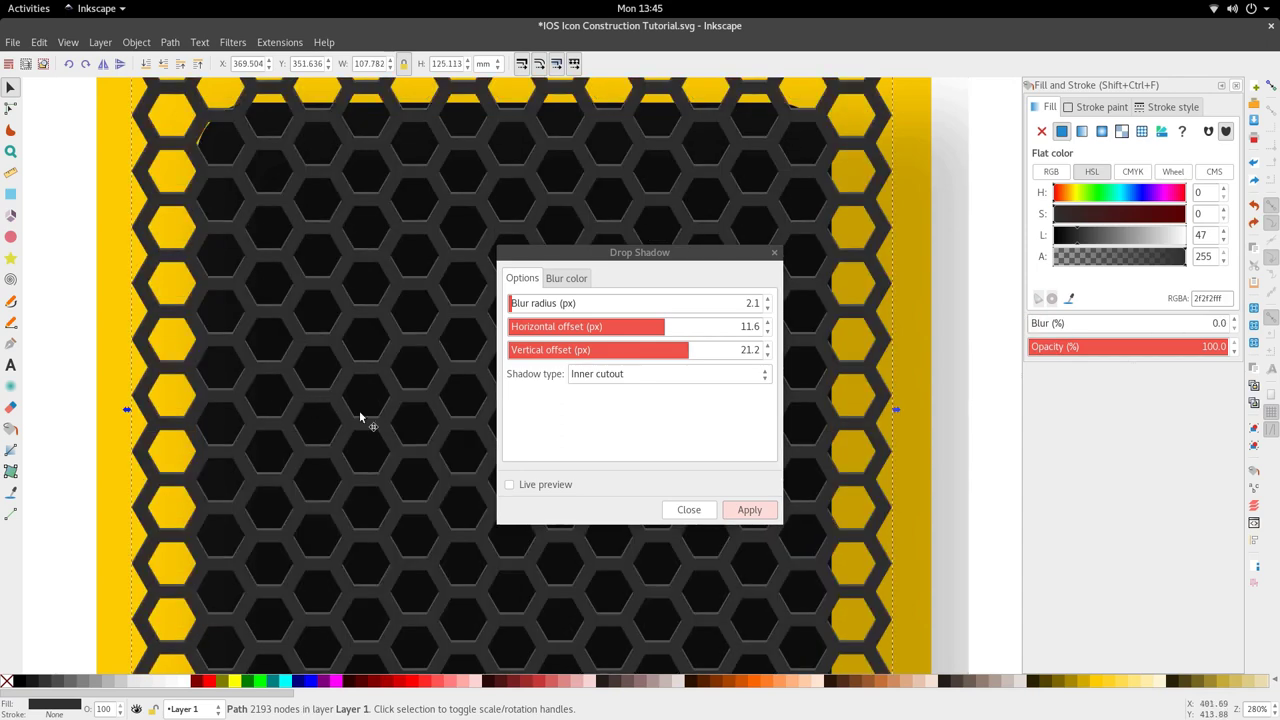
- Try shifting the light edge strips aside, undo the move, and return to the dark honeycomb
{"action": "key", "text": "ctrl+z"}
{"action": "scroll", "coordinate": [363, 428], "scroll_direction": "up", "scroll_amount": 1}
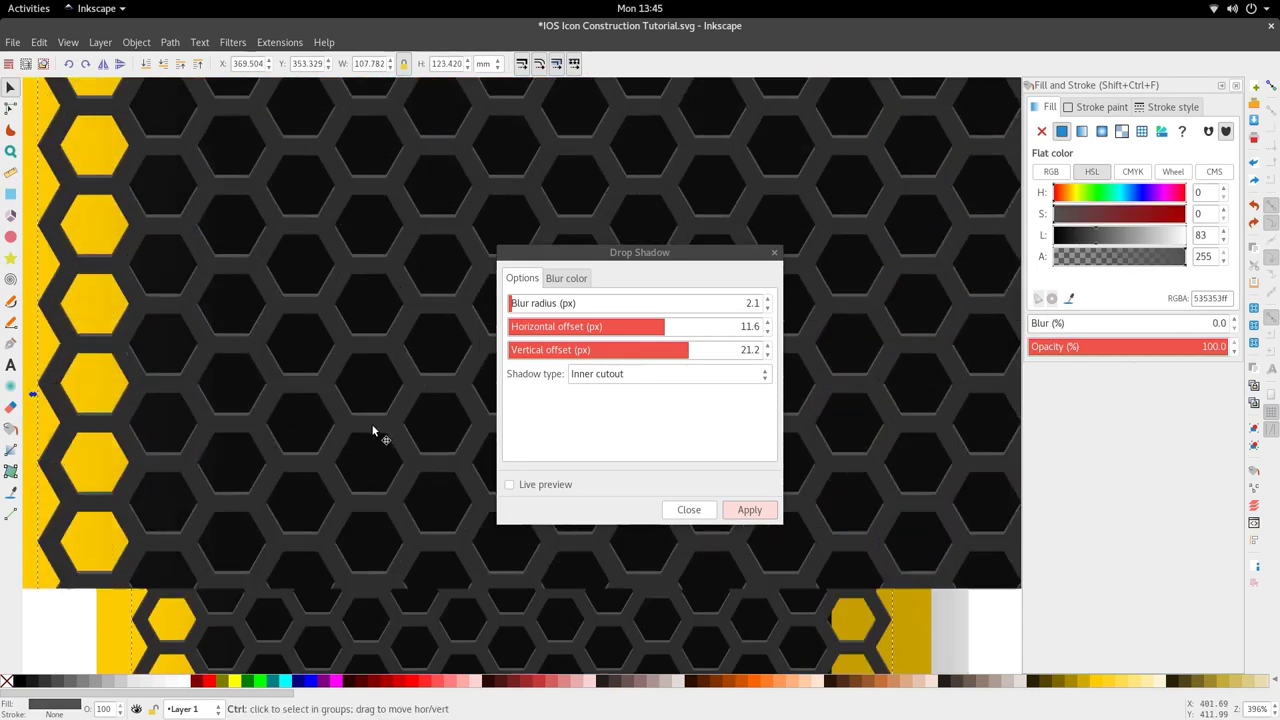
{"action": "scroll", "coordinate": [376, 421], "scroll_direction": "down", "scroll_amount": 2}
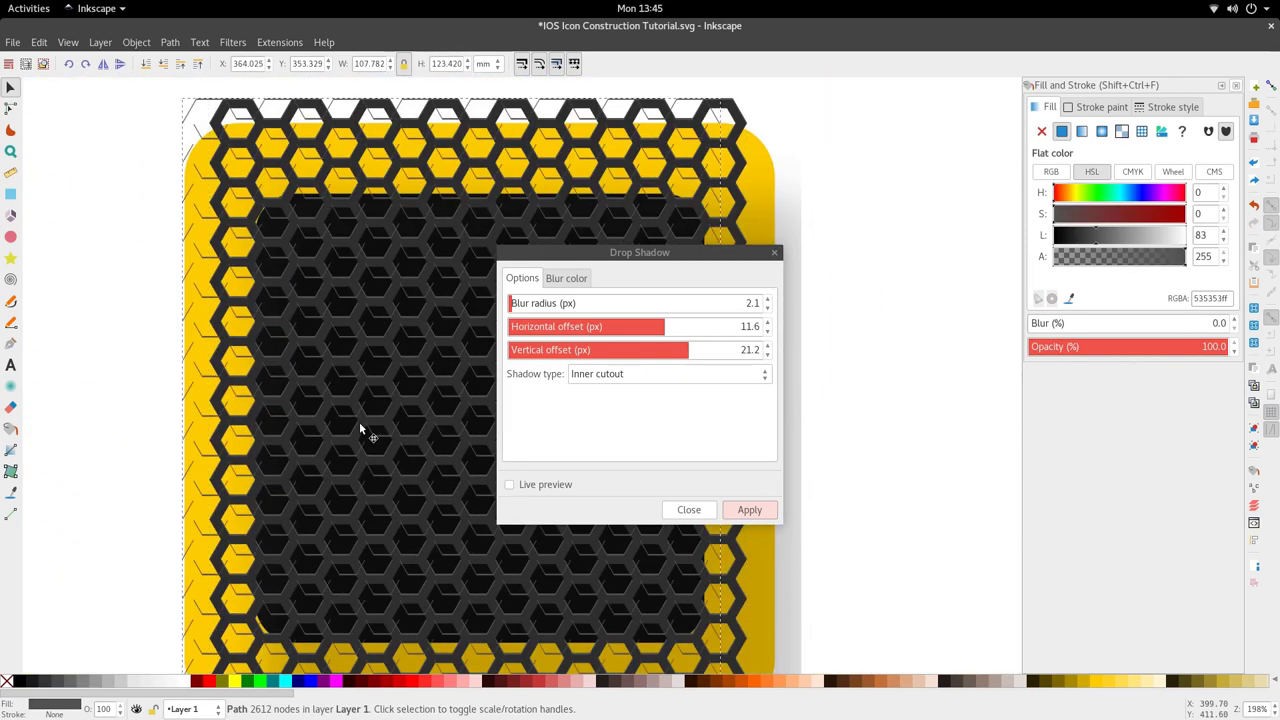
{"action": "key", "text": "ctrl+z"}
{"action": "scroll", "coordinate": [372, 423], "scroll_direction": "up", "scroll_amount": 3}
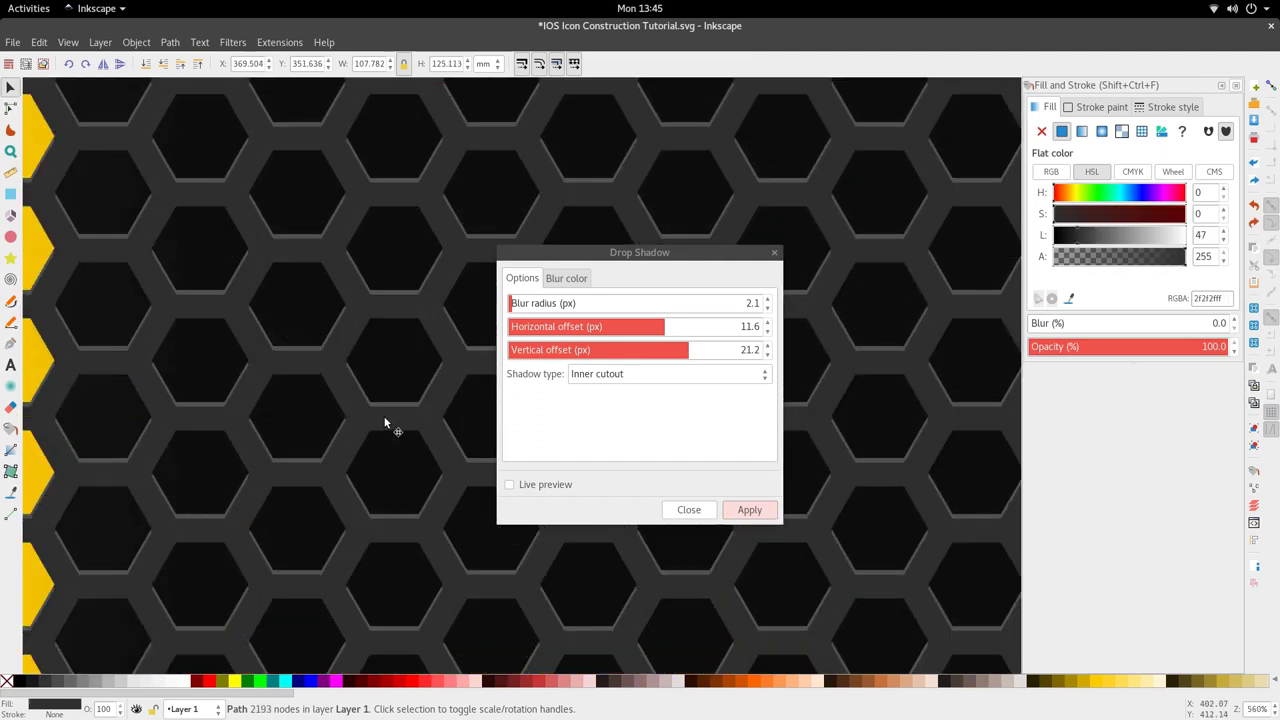
{"action": "scroll", "coordinate": [385, 422], "scroll_direction": "down", "scroll_amount": 3}
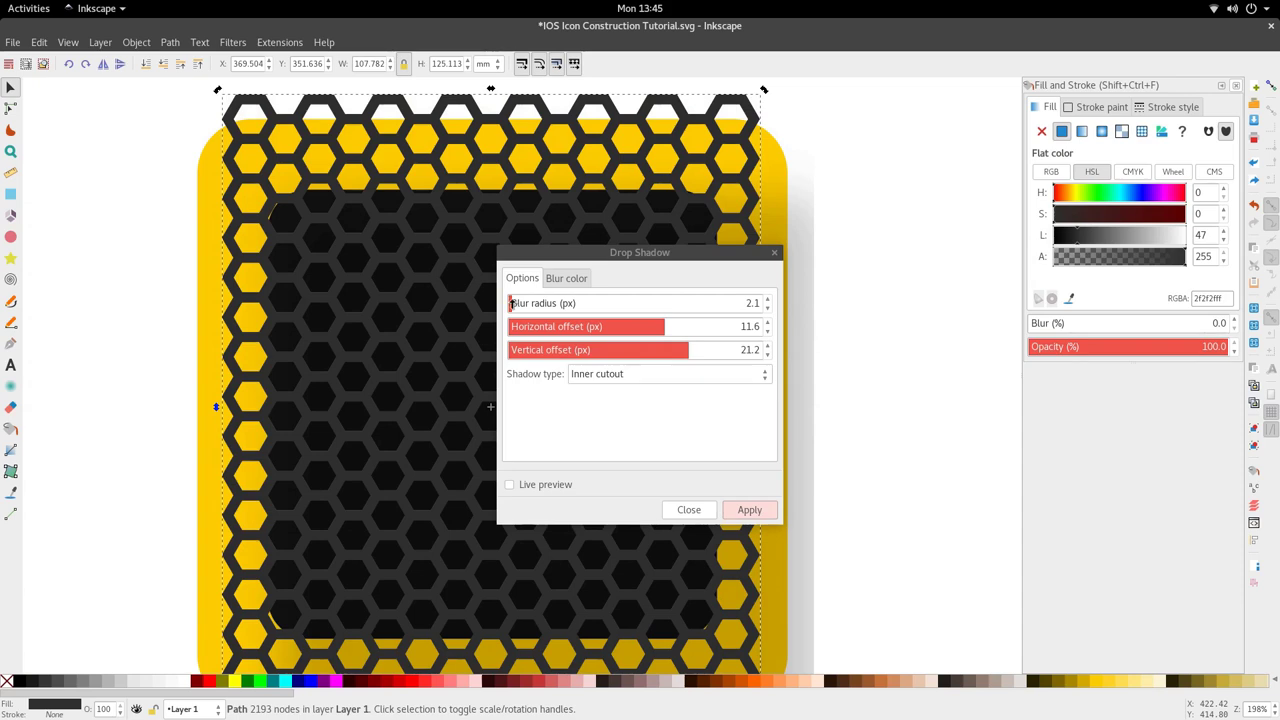
- Apply the Inner cutout drop shadow to the dark honeycomb with a 3.2 px blur radius and close the filter settings
{"action": "left_click", "coordinate": [511, 303]}
{"action": "left_click", "coordinate": [745, 509]}
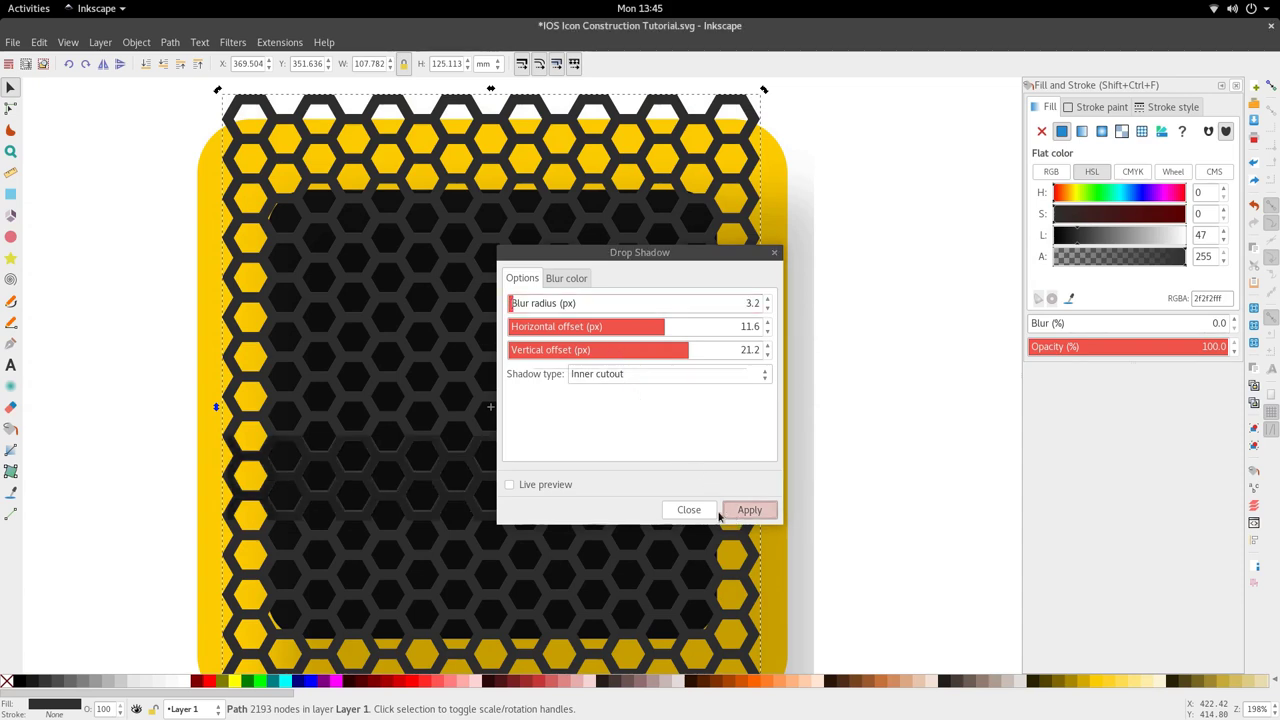
{"action": "scroll", "coordinate": [368, 461], "scroll_direction": "up", "scroll_amount": 2}
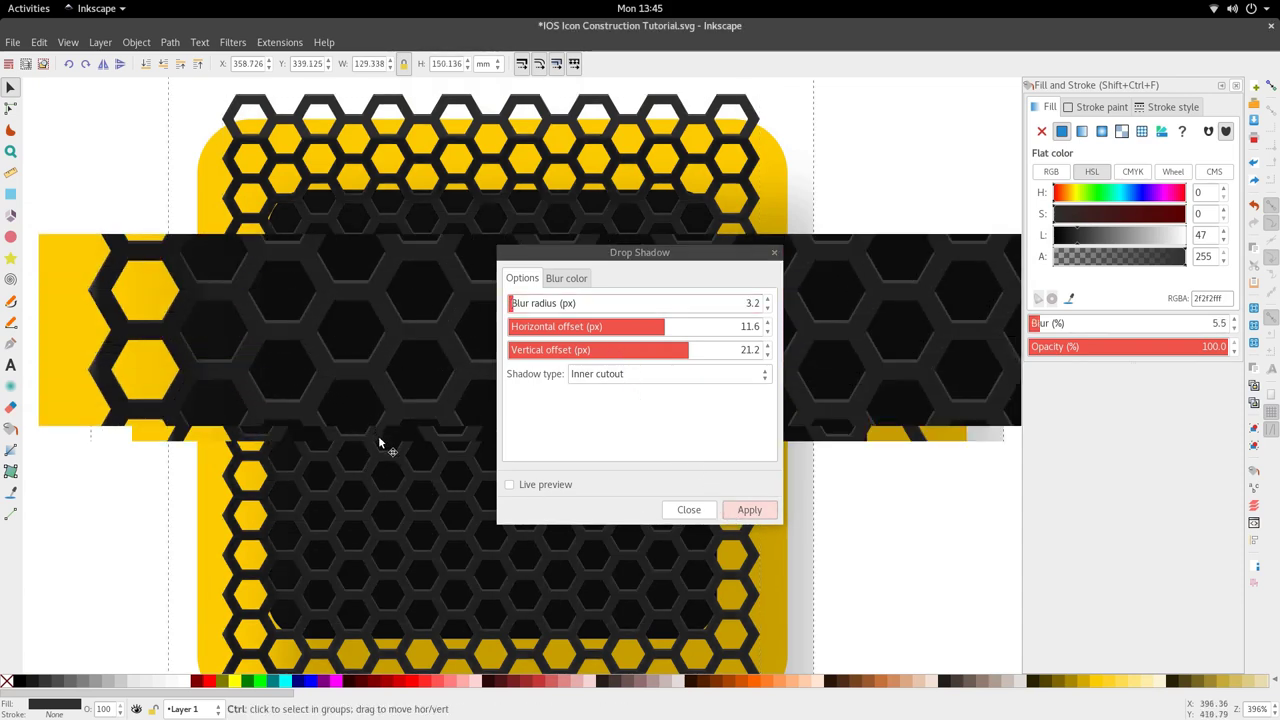
{"action": "left_click", "coordinate": [696, 513]}
- Try moving the shadowed honeycomb copy aside in both directions to inspect it, undoing each move
{"action": "scroll", "coordinate": [513, 450], "scroll_direction": "down", "scroll_amount": 3}
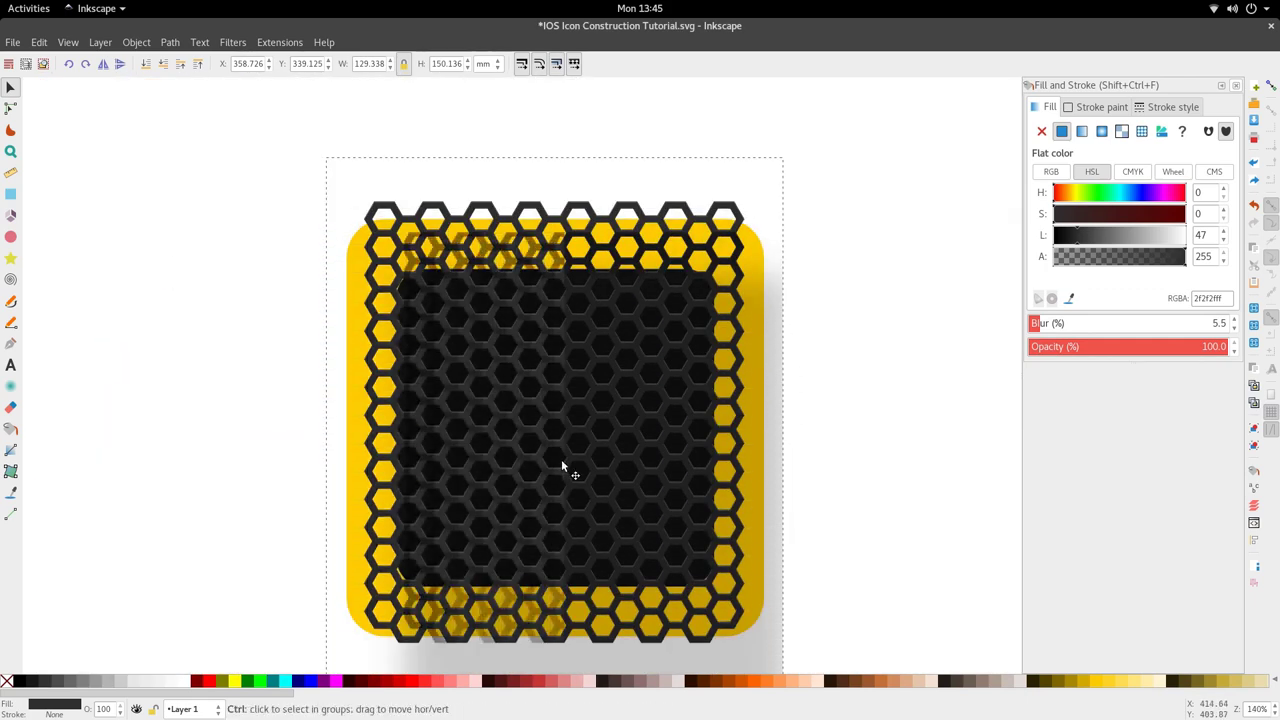
{"action": "left_click_drag", "start_coordinate": [561, 462], "coordinate": [738, 478]}
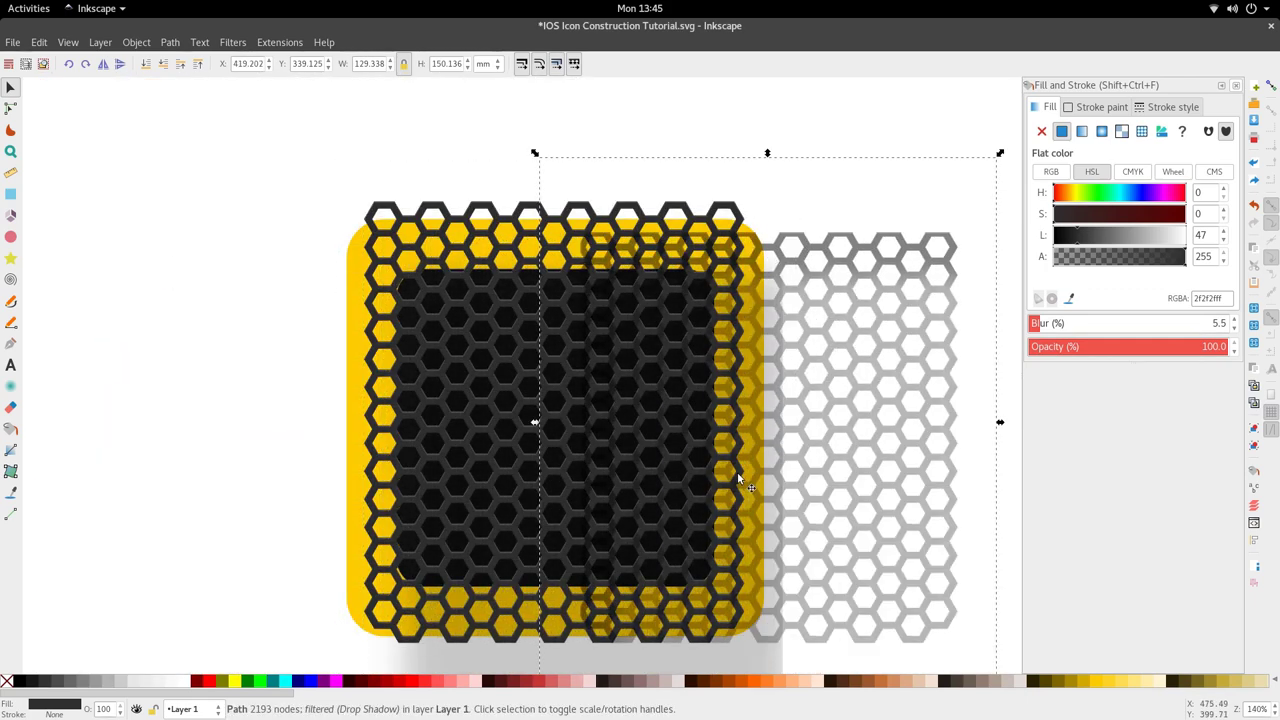
{"action": "key", "text": "ctrl+z"}
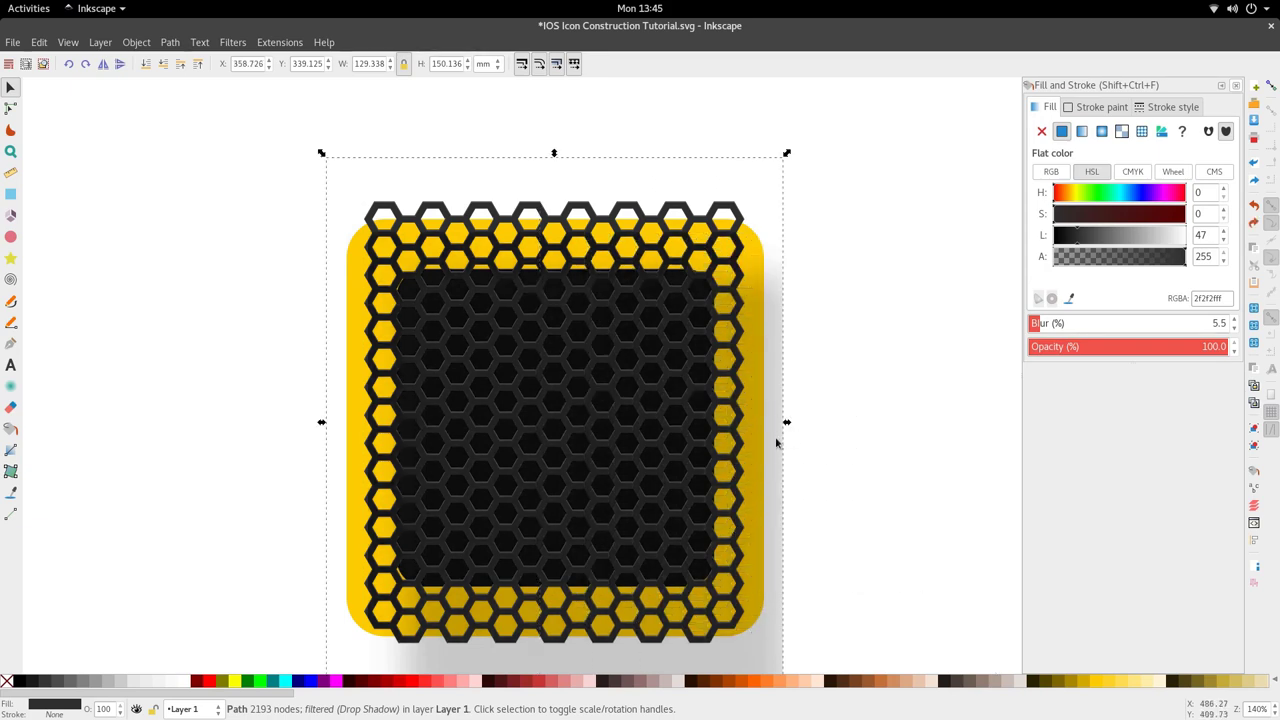
{"action": "scroll", "coordinate": [737, 432], "scroll_direction": "down", "scroll_amount": 3}
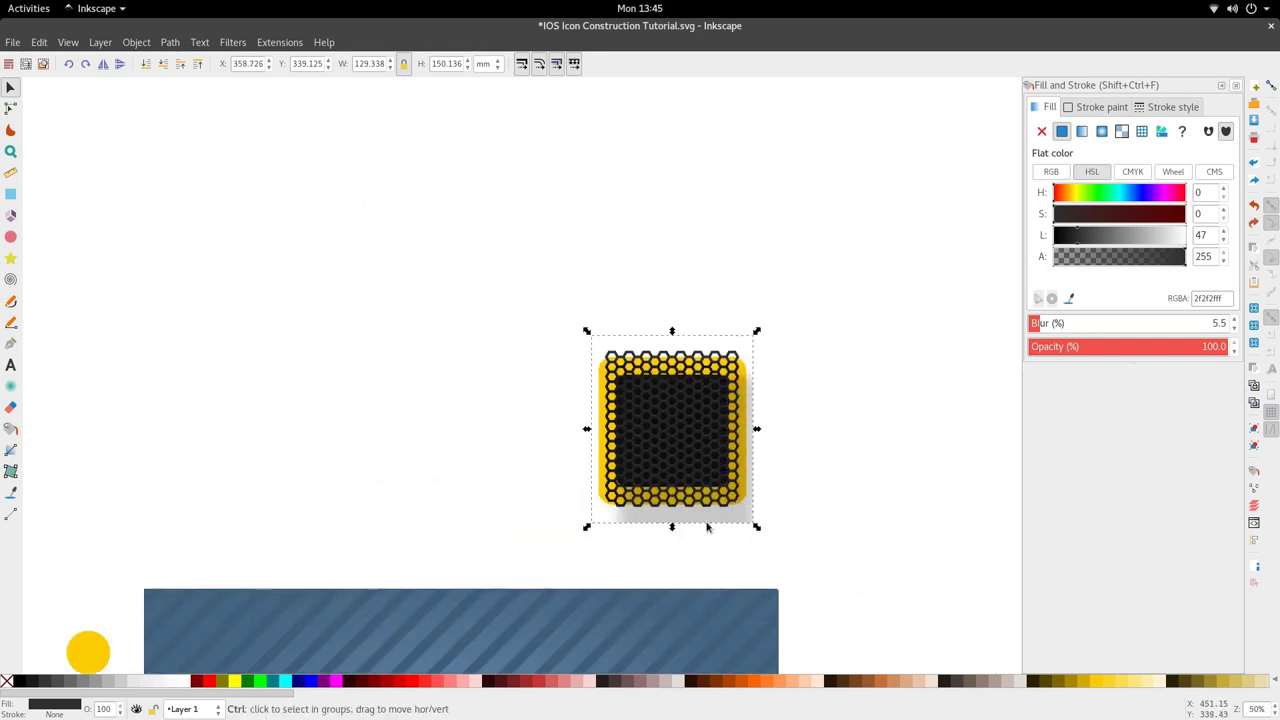
{"action": "left_click", "coordinate": [779, 552]}
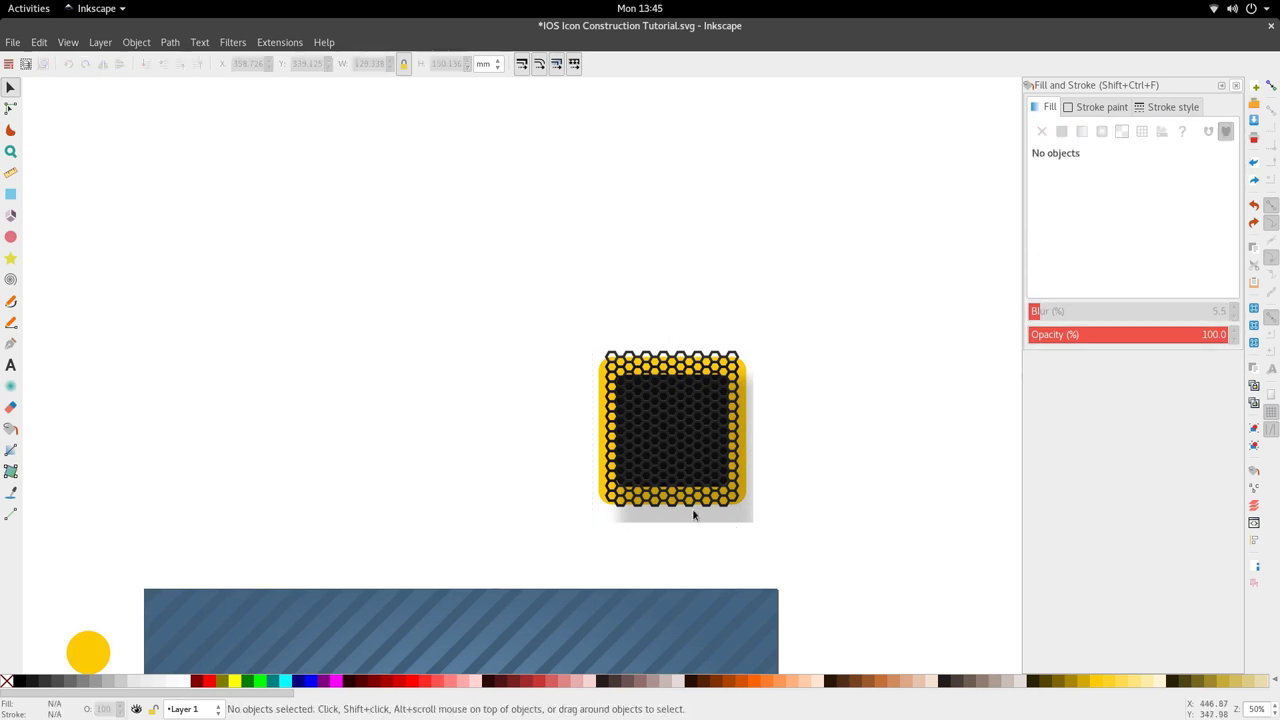
{"action": "left_click", "coordinate": [620, 471]}
{"action": "left_click_drag", "start_coordinate": [620, 471], "coordinate": [572, 471]}
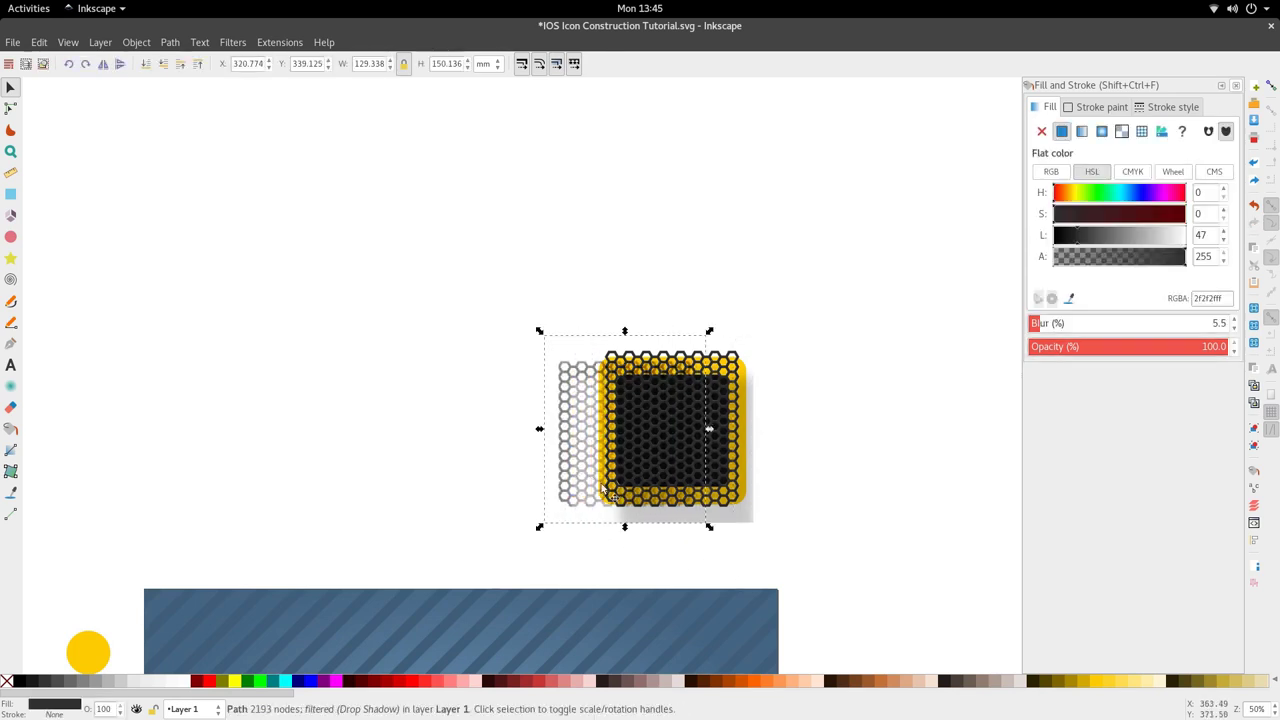
{"action": "key", "text": "ctrl+z"}
- Examine the icon's lower edge and its shadow, and switch the canvas to Outline display mode
{"action": "scroll", "coordinate": [656, 519], "scroll_direction": "up", "scroll_amount": 1}
{"action": "scroll", "coordinate": [657, 516], "scroll_direction": "down", "scroll_amount": 3}
{"action": "scroll", "coordinate": [652, 517], "scroll_direction": "up", "scroll_amount": 4}
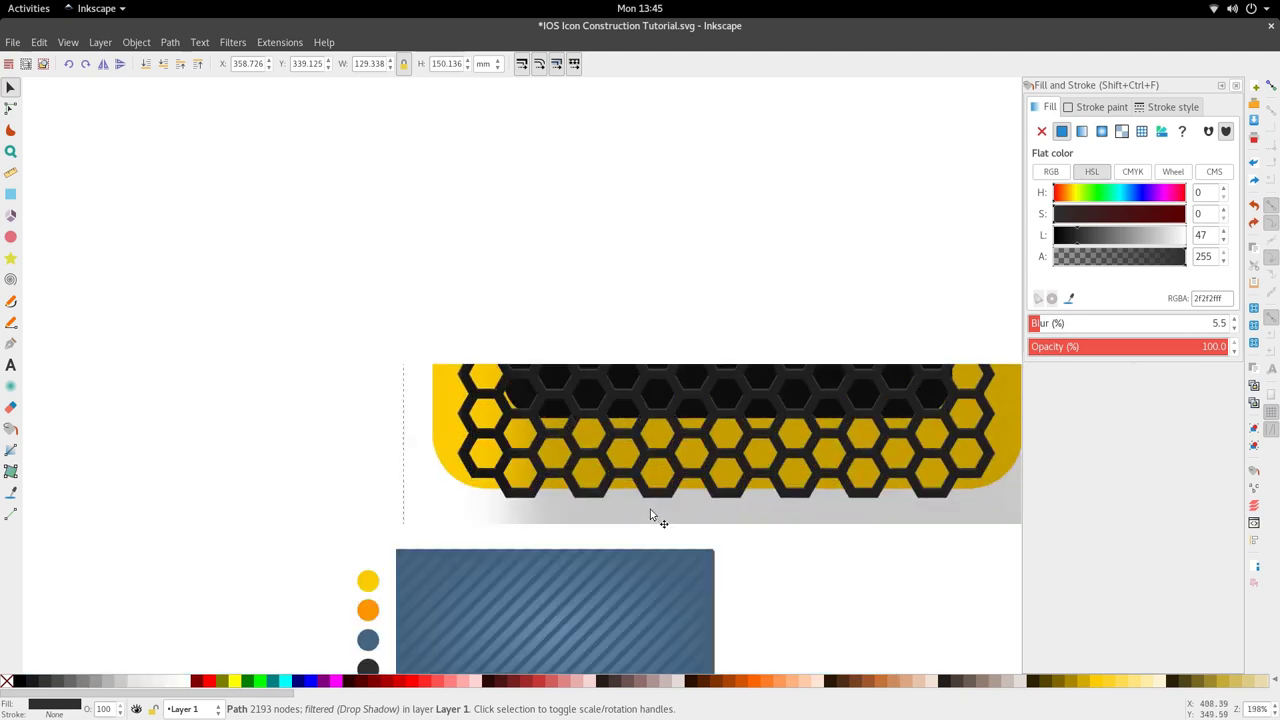
{"action": "scroll", "coordinate": [553, 478], "scroll_direction": "down", "scroll_amount": 4}
{"action": "scroll", "coordinate": [540, 430], "scroll_direction": "up", "scroll_amount": 2}
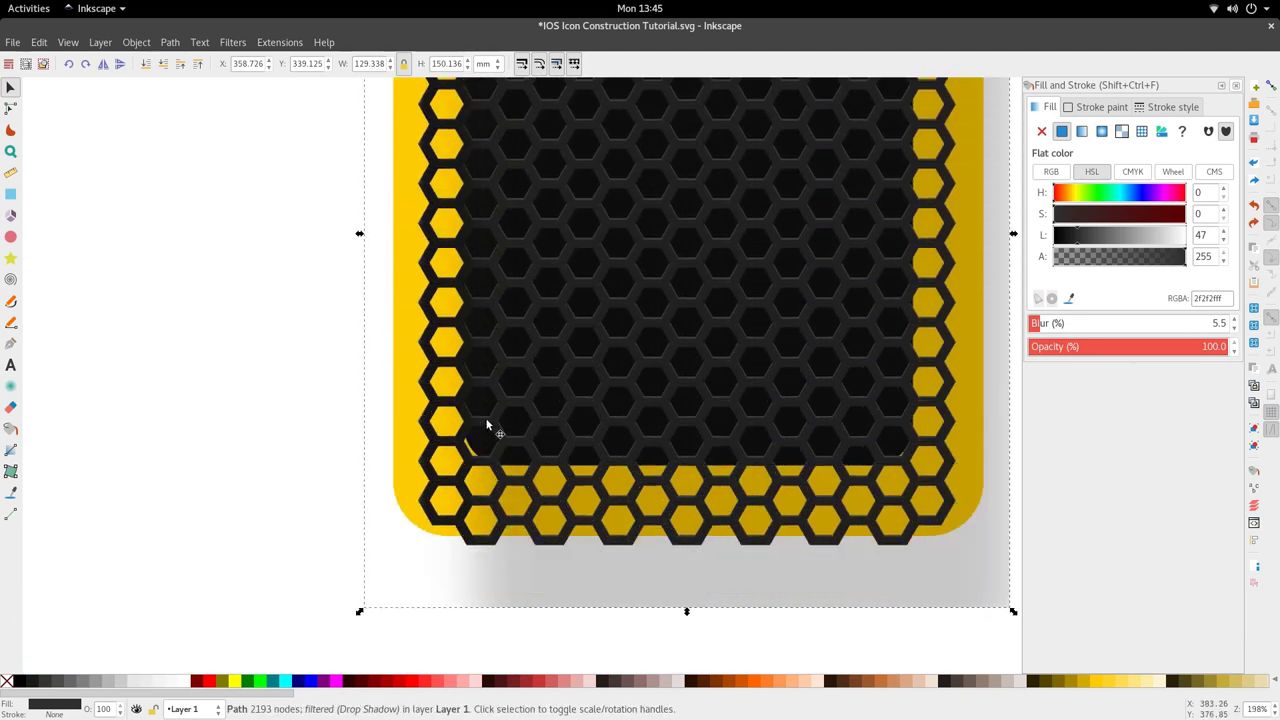
{"action": "left_click", "coordinate": [68, 42]}
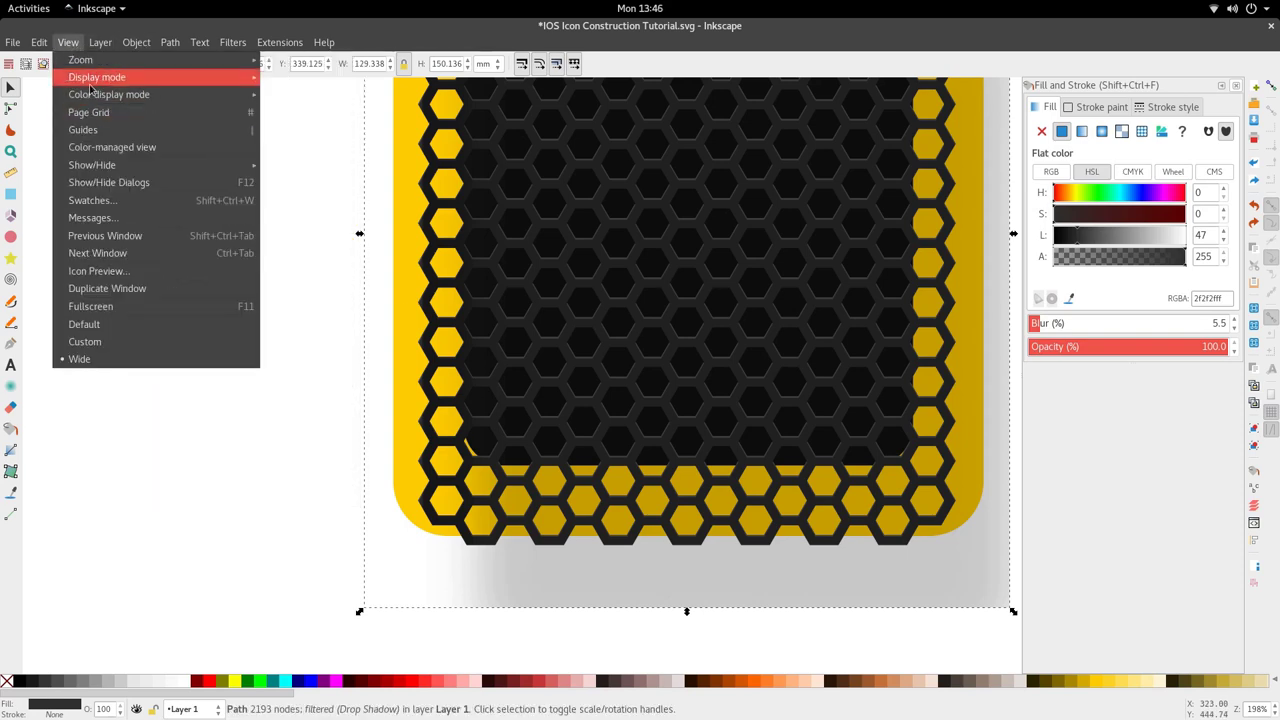
{"action": "mouse_move", "coordinate": [90, 80]}
{"action": "left_click", "coordinate": [310, 127]}
{"action": "scroll", "coordinate": [447, 447], "scroll_direction": "down", "scroll_amount": 3}
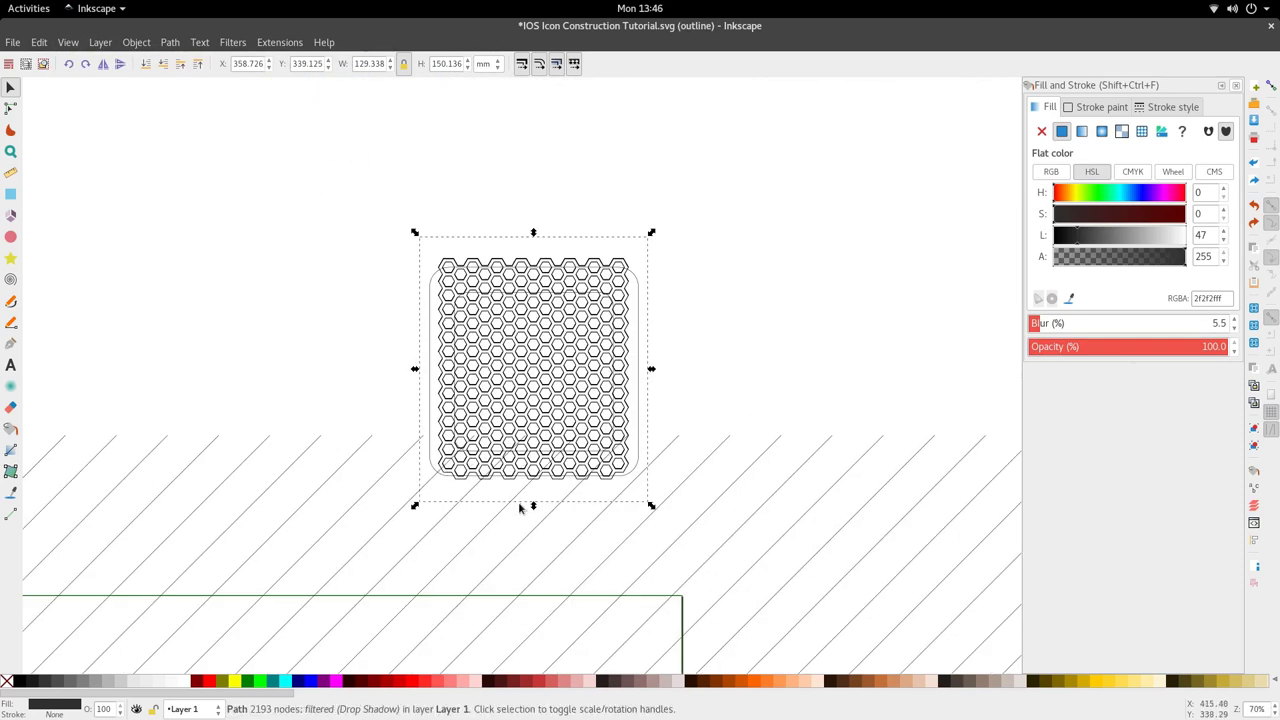
- Try selecting the large rounded square by its outline, and clear the selection
{"action": "left_click", "coordinate": [566, 511]}
{"action": "left_click", "coordinate": [637, 450]}
{"action": "left_click", "coordinate": [652, 437]}
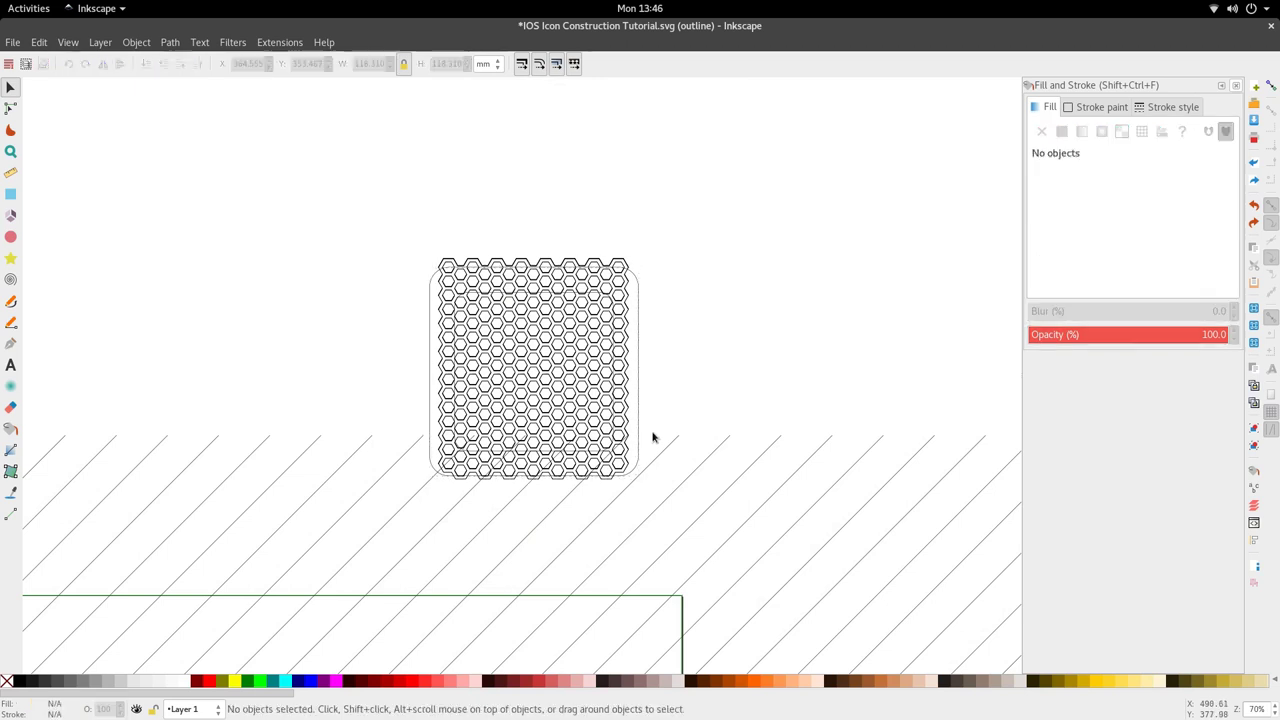
- Return the canvas to Normal display mode and examine the grey shadow along the icon's lower edge
{"action": "left_click", "coordinate": [68, 42]}
{"action": "mouse_move", "coordinate": [90, 77]}
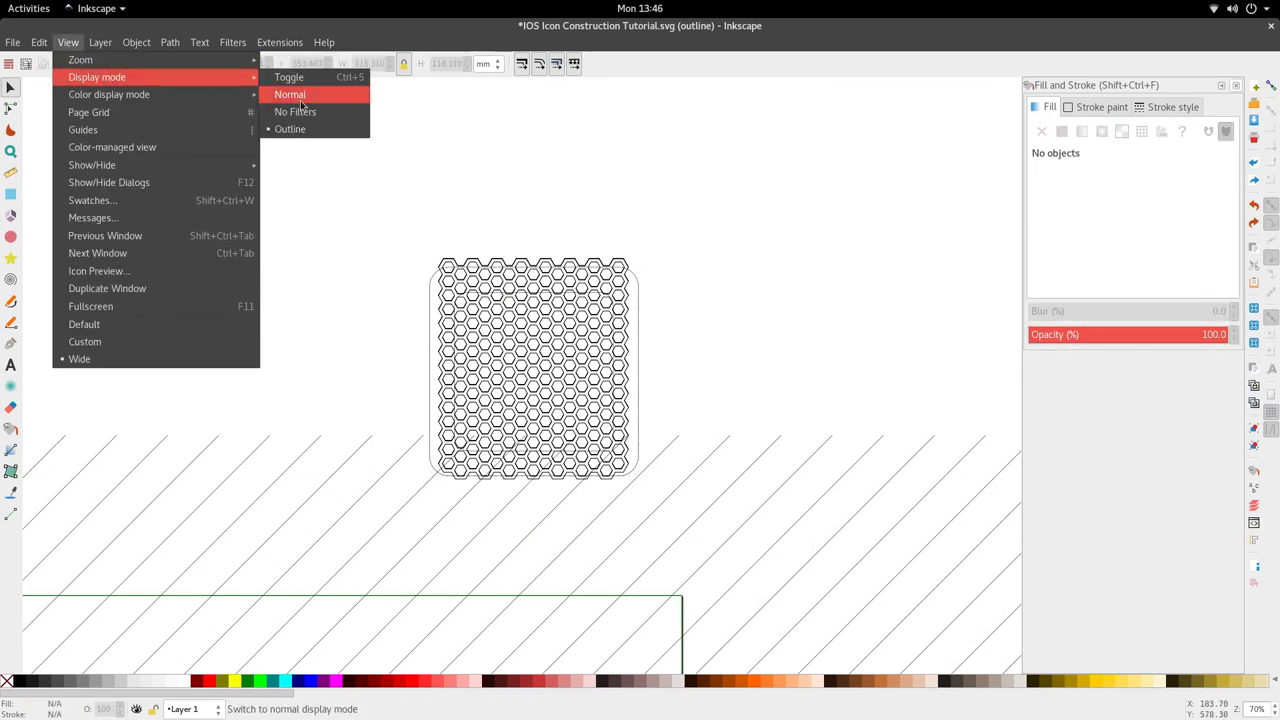
{"action": "left_click", "coordinate": [300, 93]}
{"action": "left_click", "coordinate": [505, 448]}
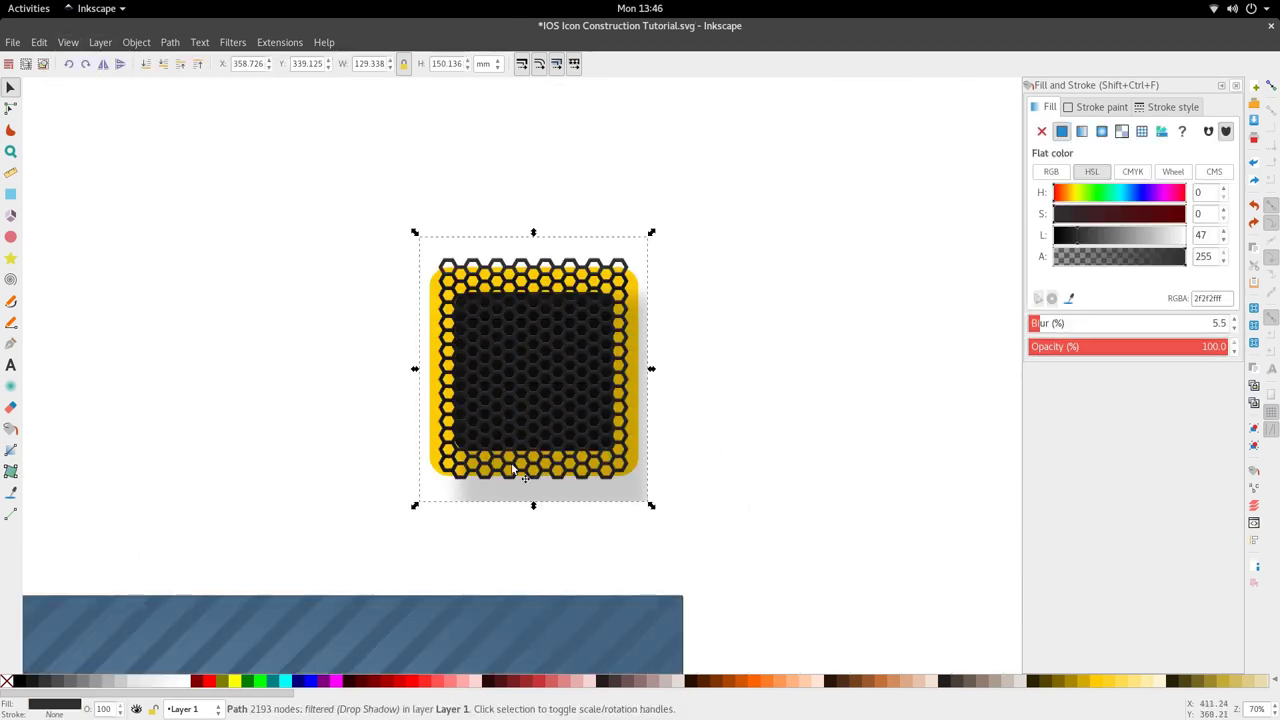
{"action": "scroll", "coordinate": [508, 458], "scroll_direction": "up", "scroll_amount": 1}
{"action": "key", "text": "Escape"}
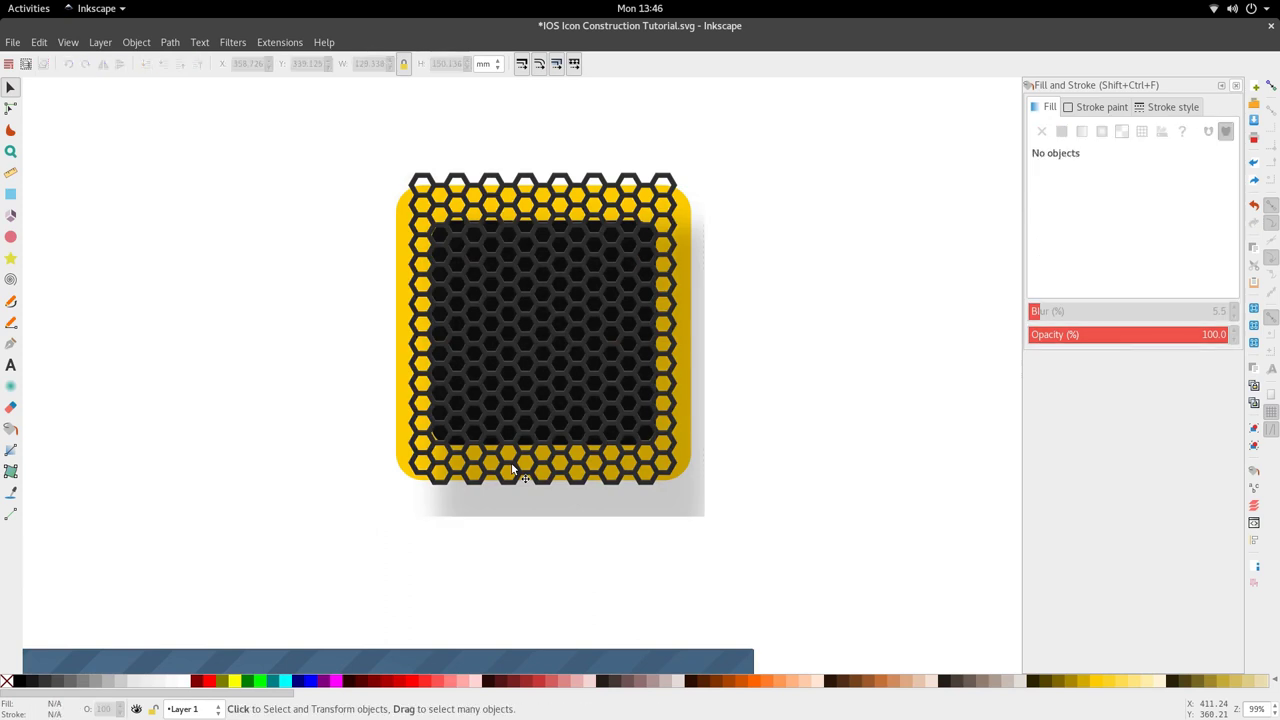
{"action": "scroll", "coordinate": [515, 496], "scroll_direction": "up", "scroll_amount": 2}
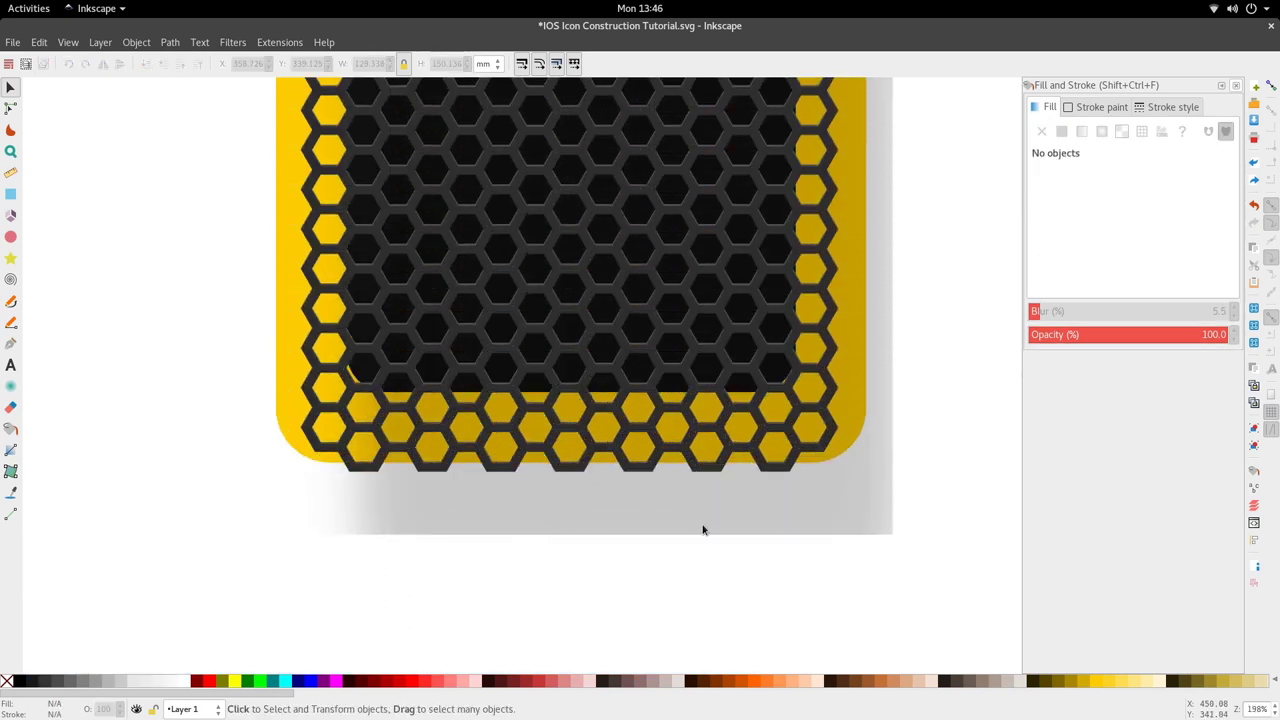
{"action": "scroll", "coordinate": [462, 417], "scroll_direction": "down", "scroll_amount": 3}
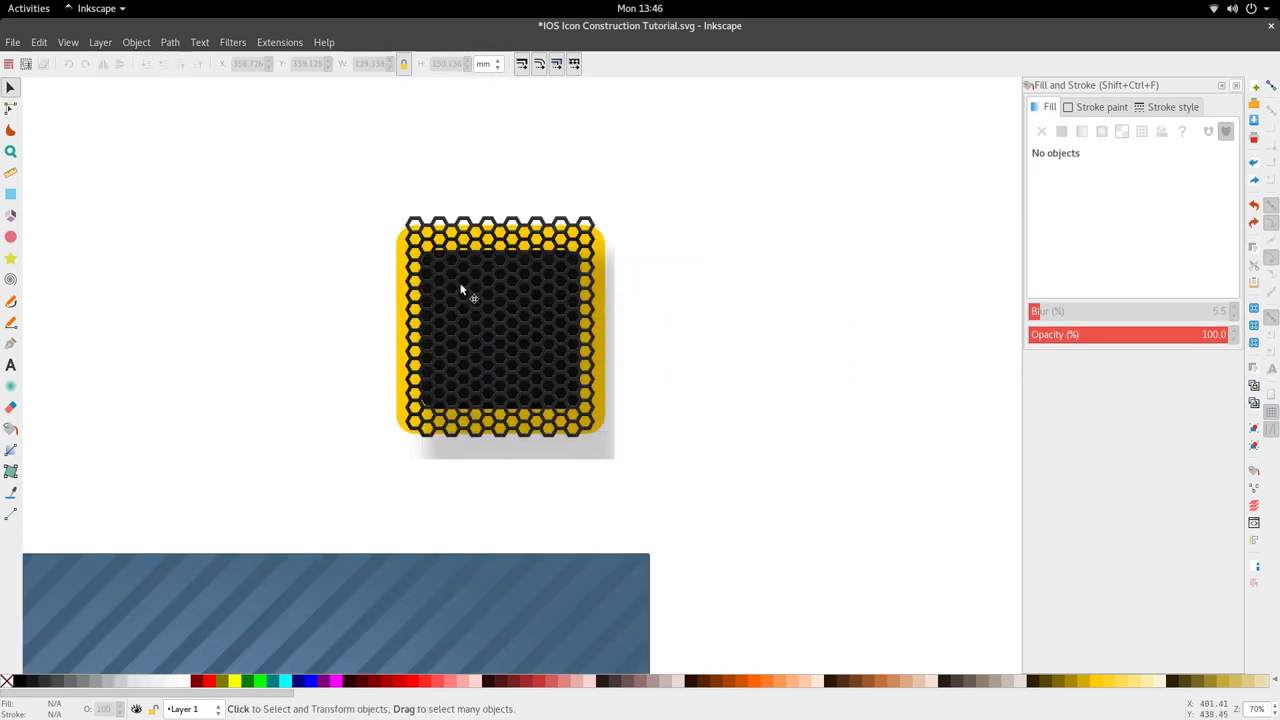
- Lower the drop-shadowed honeycomb in the stacking order and nudge it slightly downward
{"action": "left_click", "coordinate": [518, 396]}
{"action": "scroll", "coordinate": [518, 396], "scroll_direction": "up", "scroll_amount": 5}
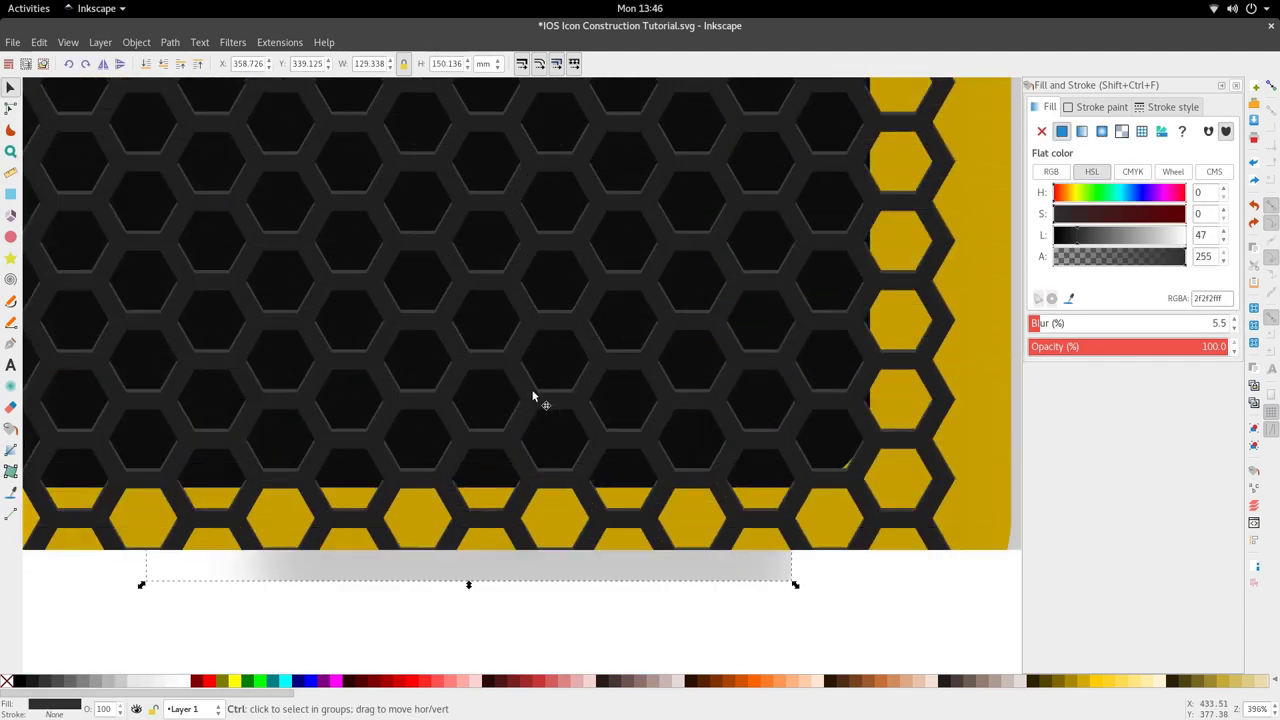
{"action": "left_click_drag", "start_coordinate": [518, 396], "coordinate": [510, 398]}
{"action": "left_click", "coordinate": [160, 68]}
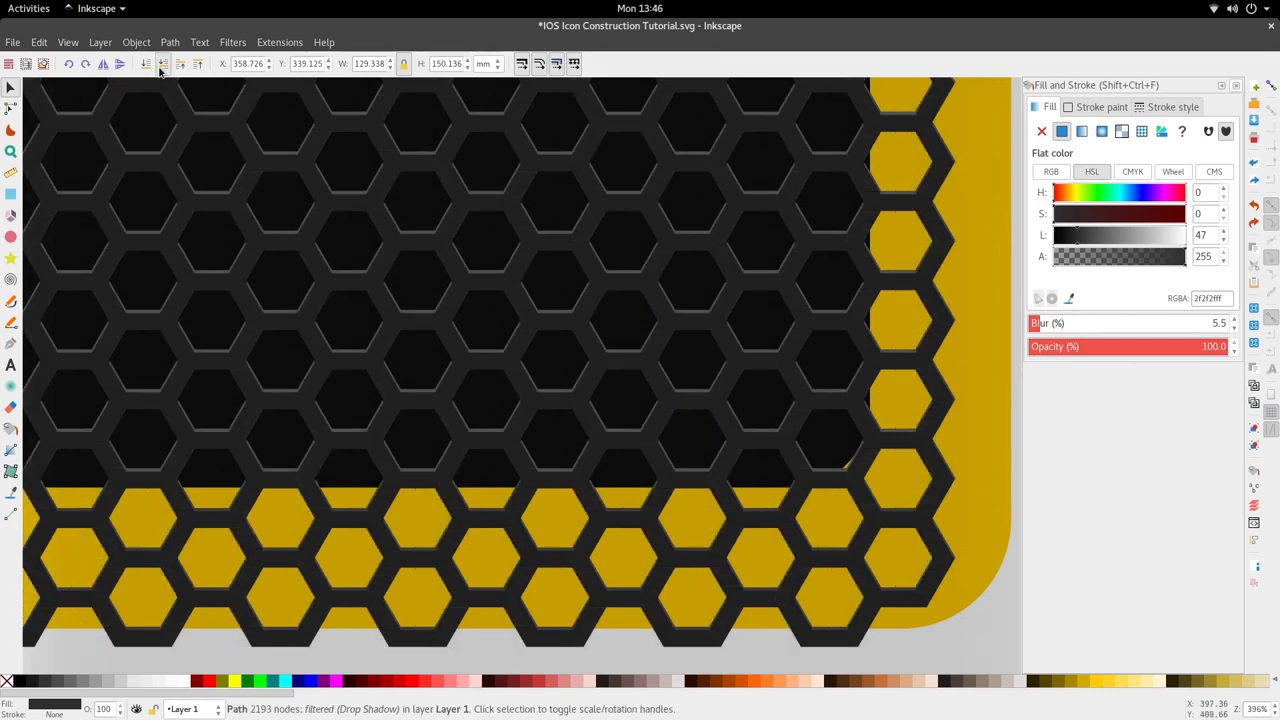
{"action": "left_click", "coordinate": [160, 68]}
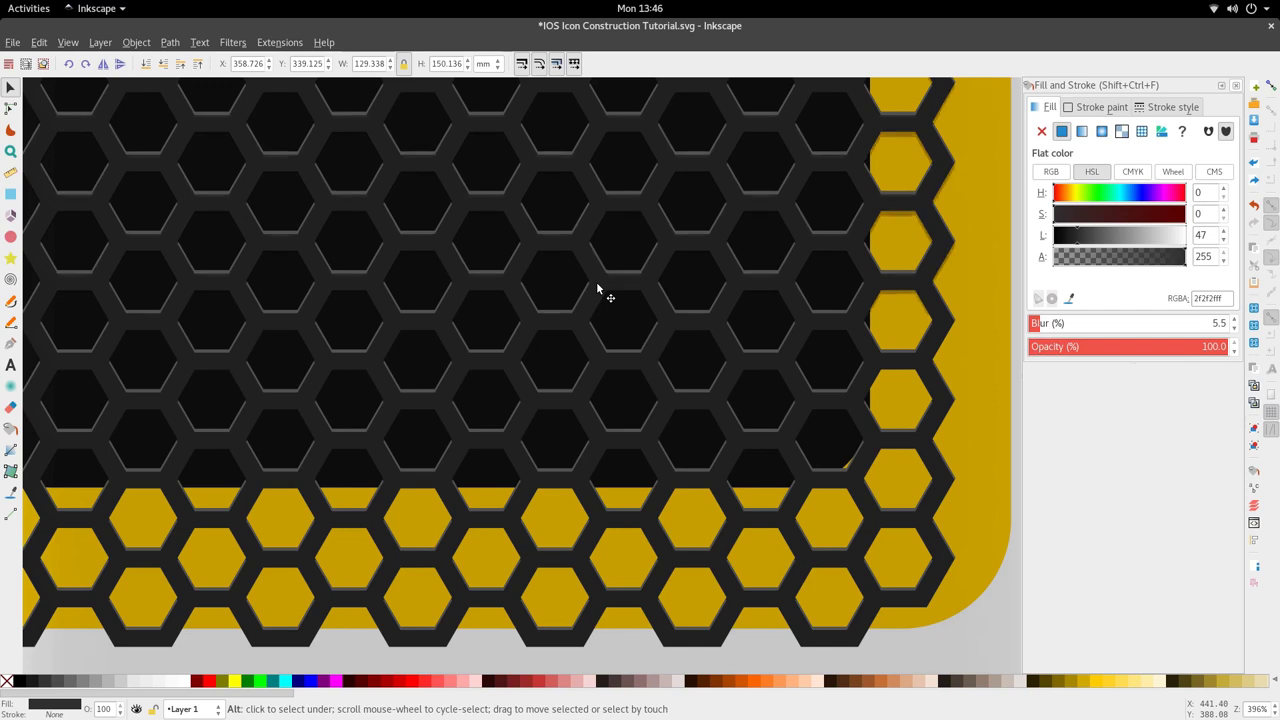
{"action": "key", "text": "Down"}
{"action": "scroll", "coordinate": [420, 495], "scroll_direction": "down", "scroll_amount": 2, "text": "ctrl"}
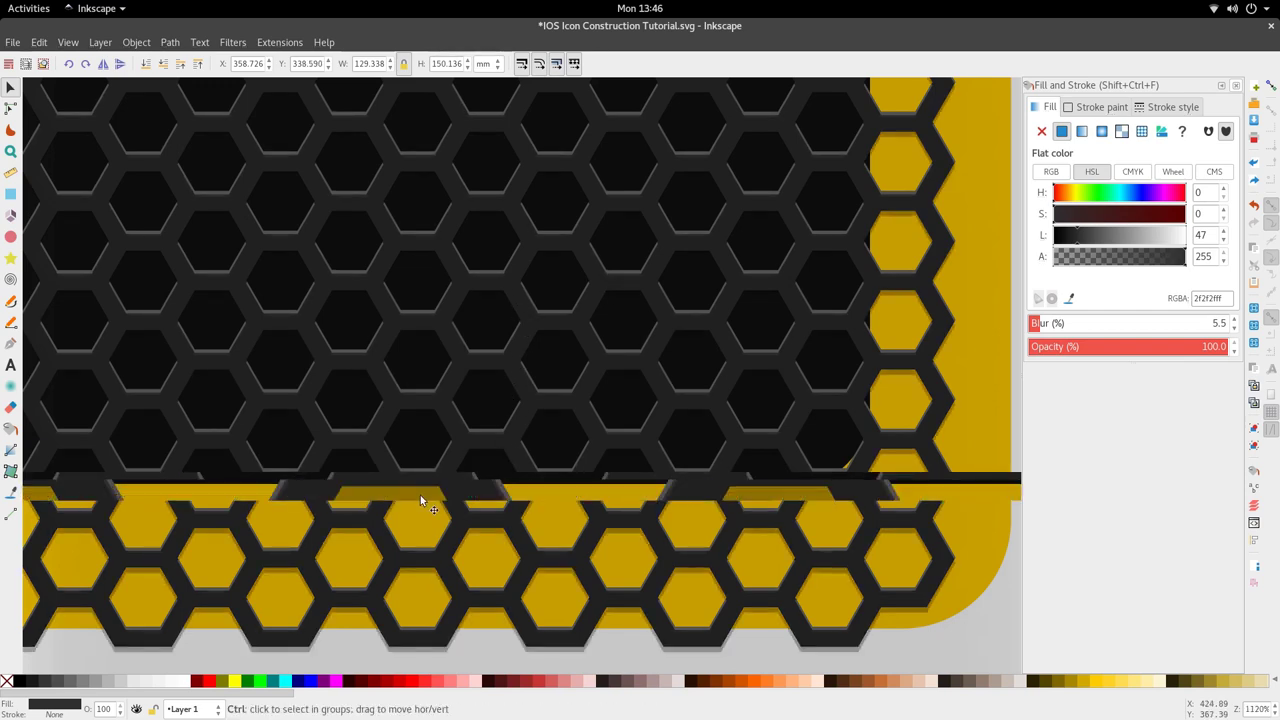
{"action": "scroll", "coordinate": [412, 505], "scroll_direction": "down", "scroll_amount": 3}
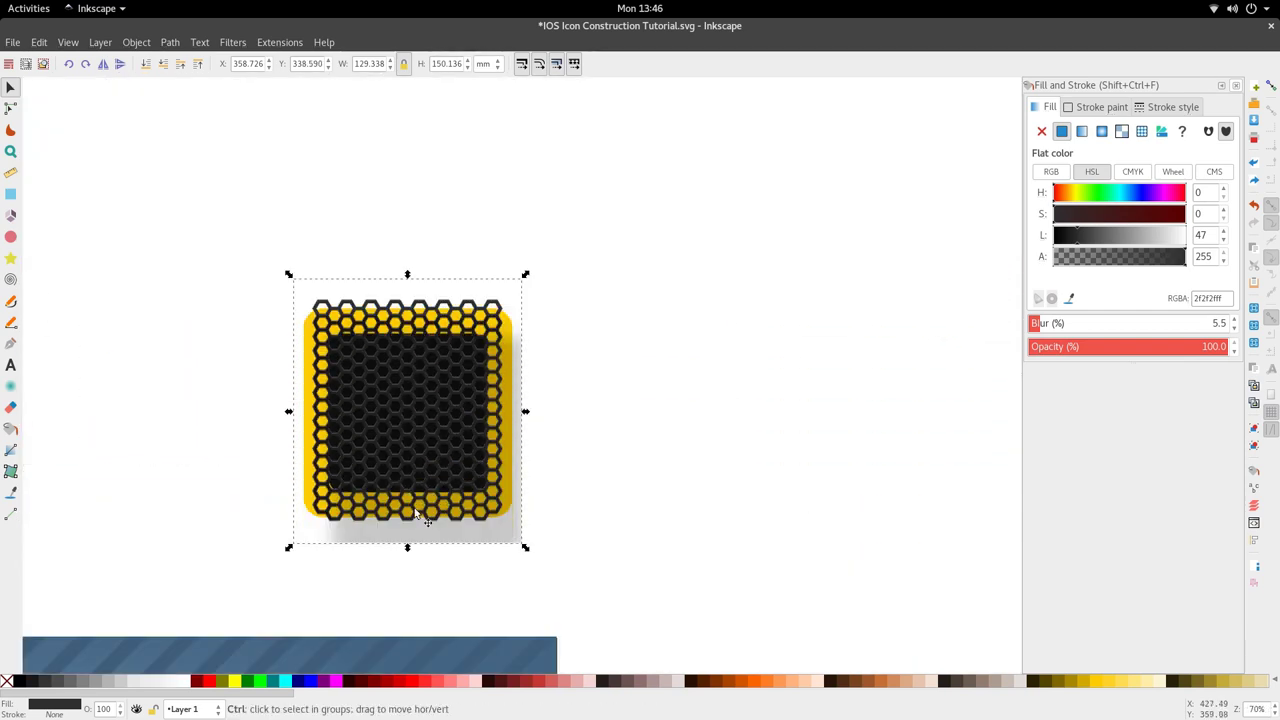
- Try moving the yellow rounded square aside to inspect the shadow behind it, undo the move, and clear the selection
{"action": "scroll", "coordinate": [420, 525], "scroll_direction": "up", "scroll_amount": 2}
{"action": "key", "text": "Escape"}
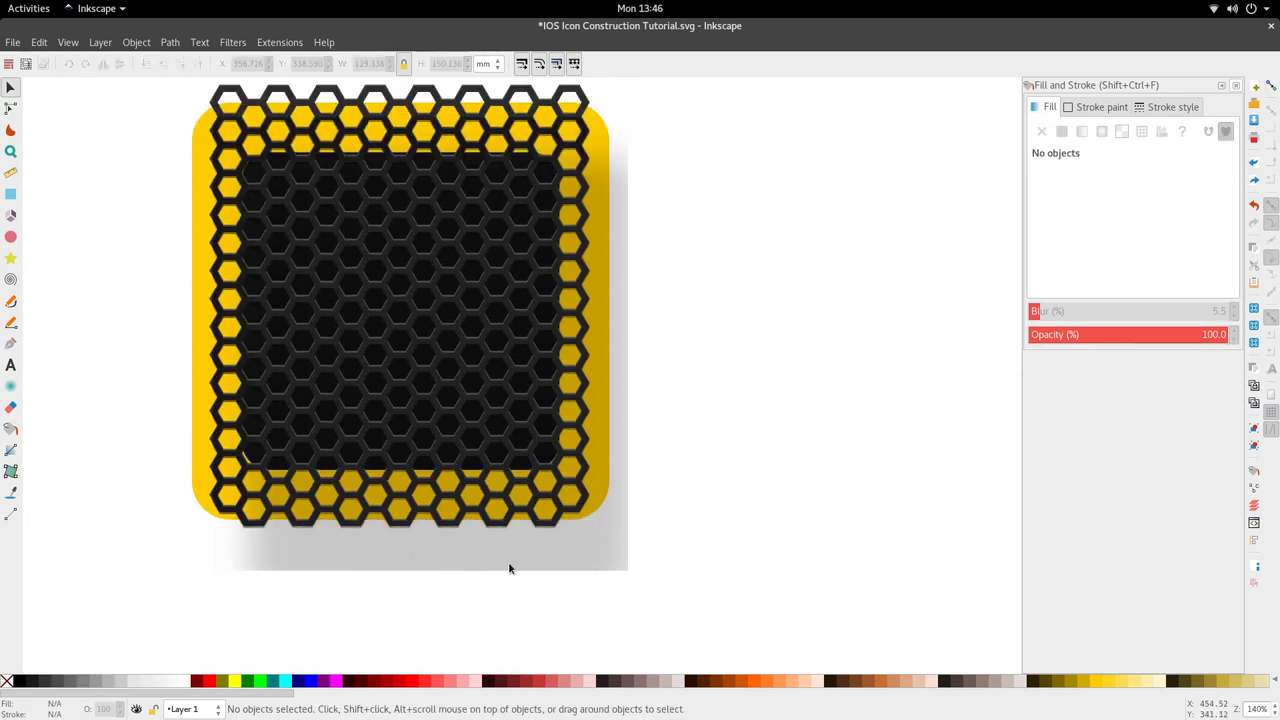
{"action": "left_click", "coordinate": [604, 287]}
{"action": "key", "text": "Escape"}
{"action": "left_click_drag", "start_coordinate": [608, 173], "coordinate": [639, 178]}
{"action": "key", "text": "ctrl+z"}
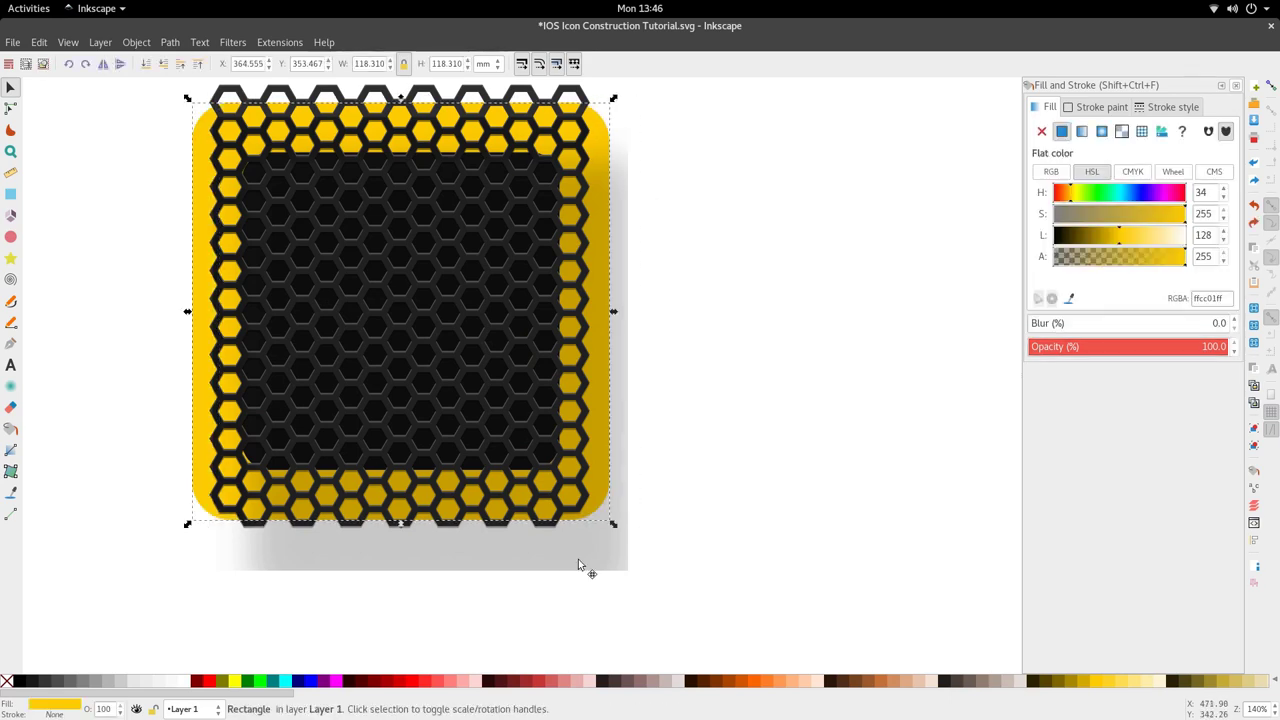
{"action": "key", "text": "Escape"}
- Try deleting the stray grey shadow below the icon, and switch the canvas to Outline display mode
{"action": "right_click", "coordinate": [522, 557]}
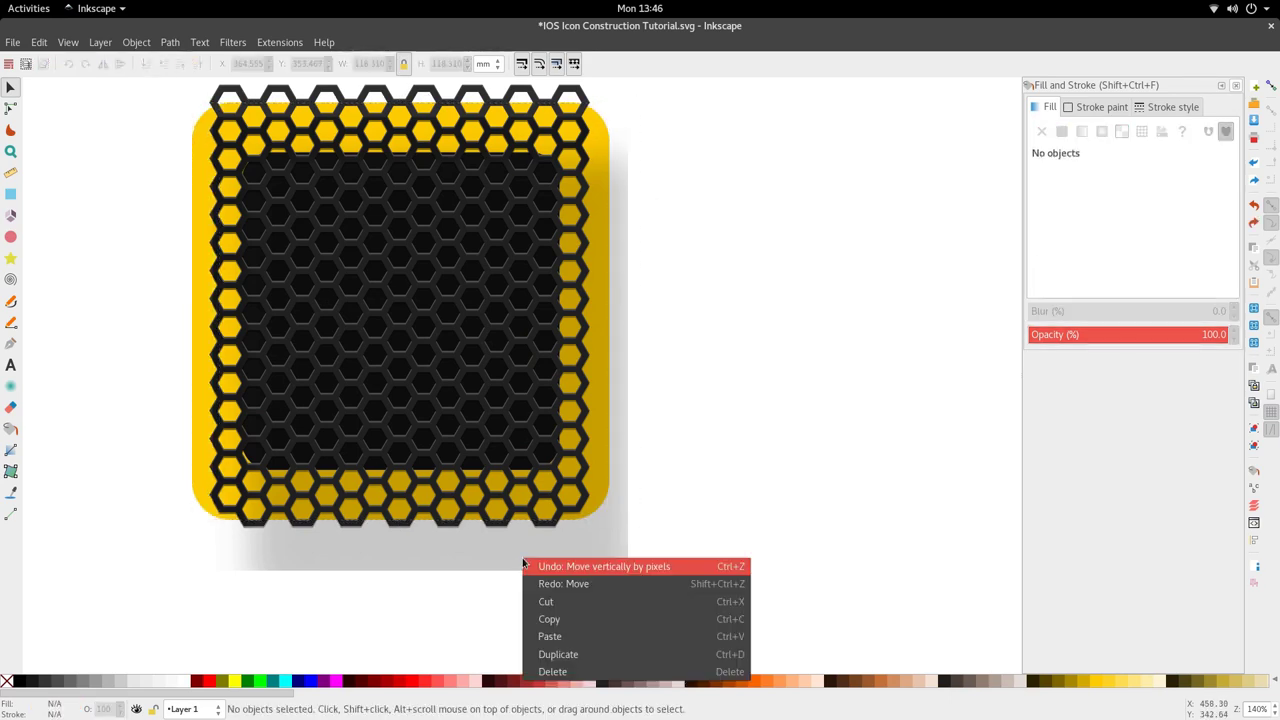
{"action": "left_click", "coordinate": [556, 678]}
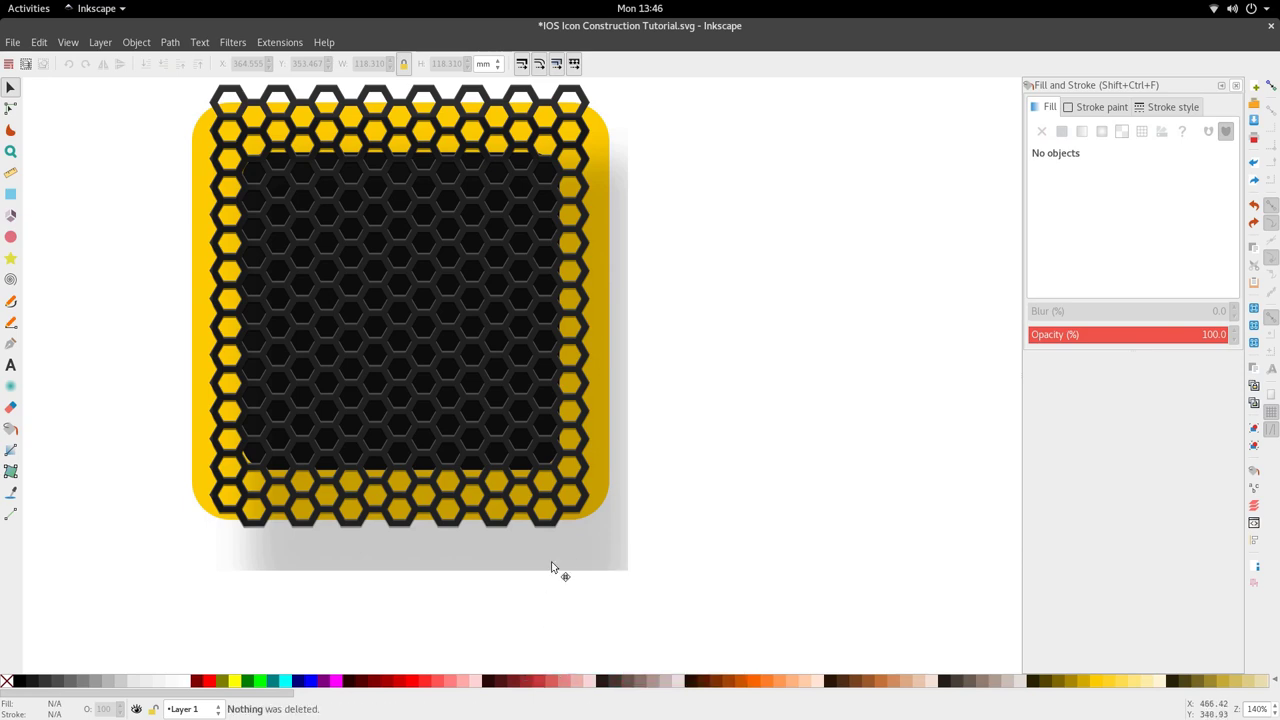
{"action": "left_click", "coordinate": [68, 42]}
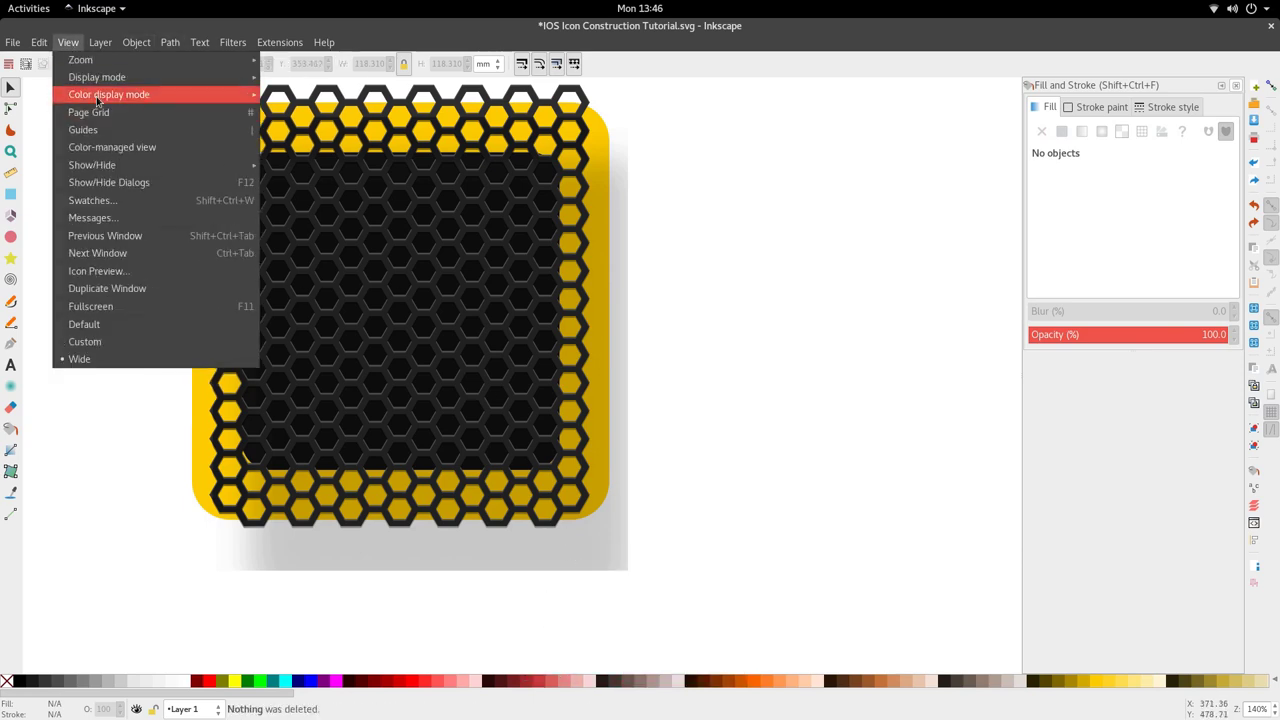
{"action": "mouse_move", "coordinate": [230, 77]}
{"action": "left_click", "coordinate": [292, 129]}
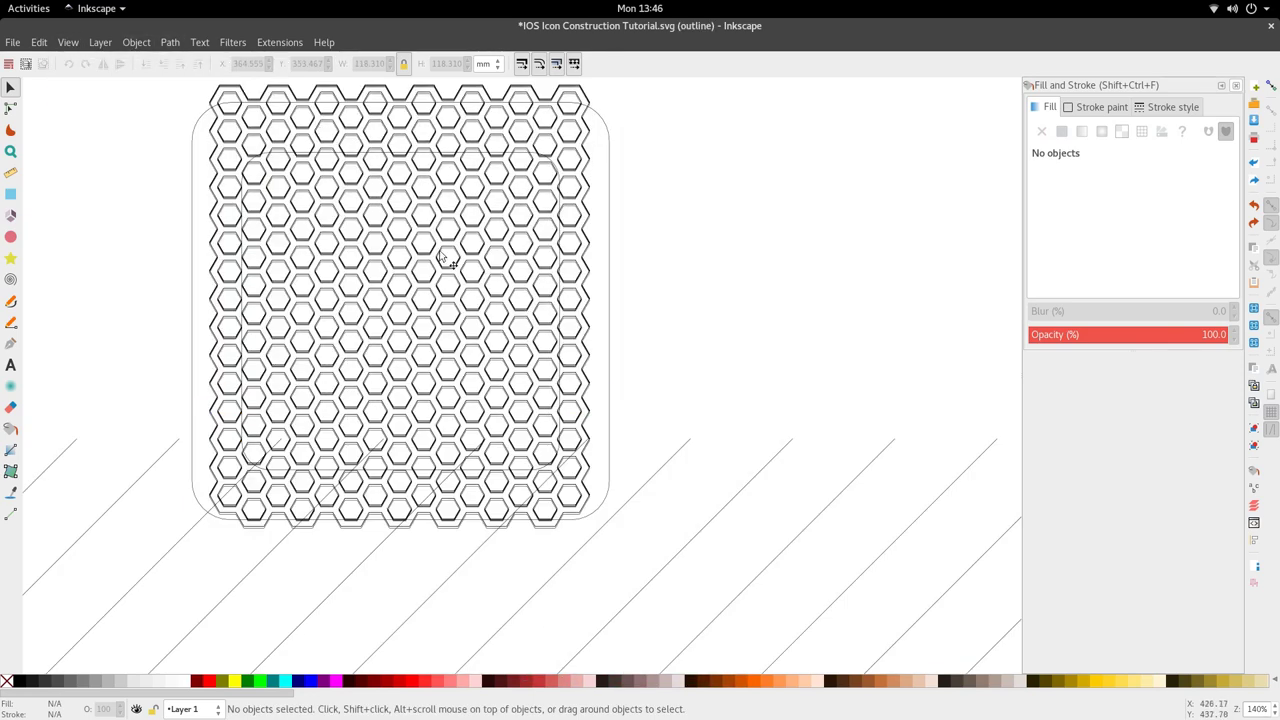
- Move the yellow rounded square slightly aside and delete it
{"action": "left_click", "coordinate": [609, 420]}
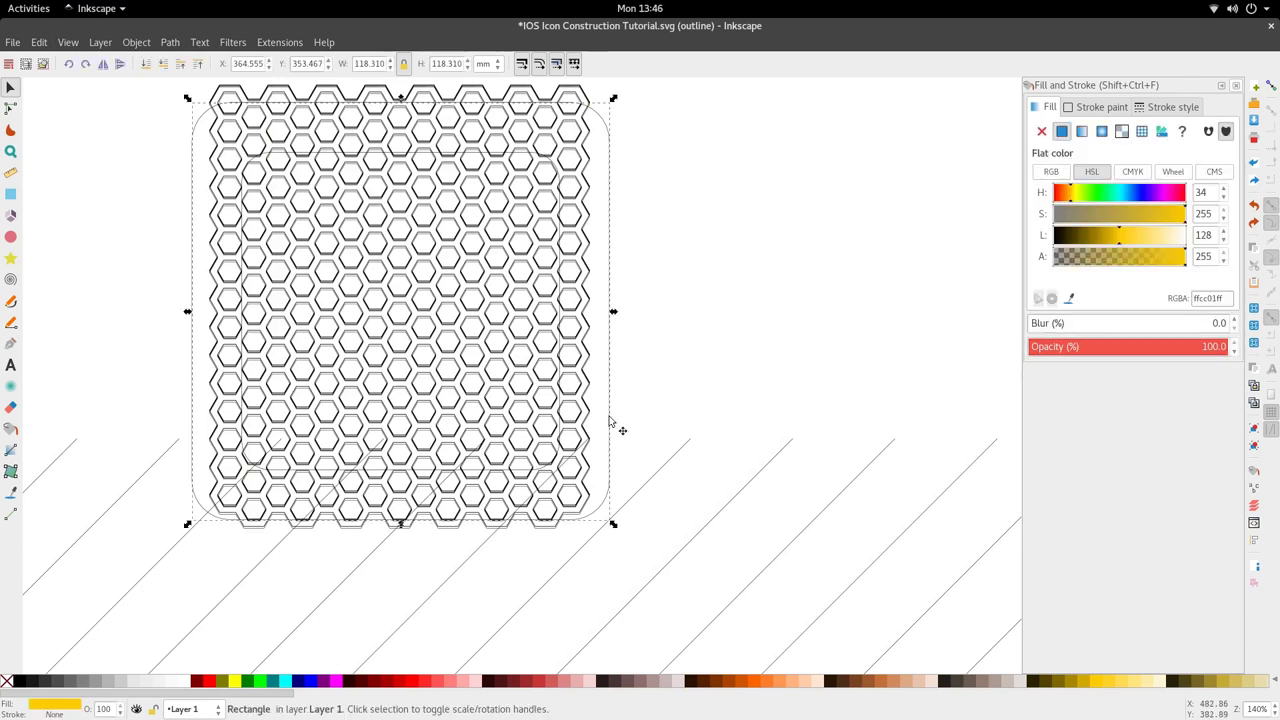
{"action": "left_click_drag", "start_coordinate": [610, 420], "coordinate": [651, 451]}
{"action": "key", "text": "Delete"}
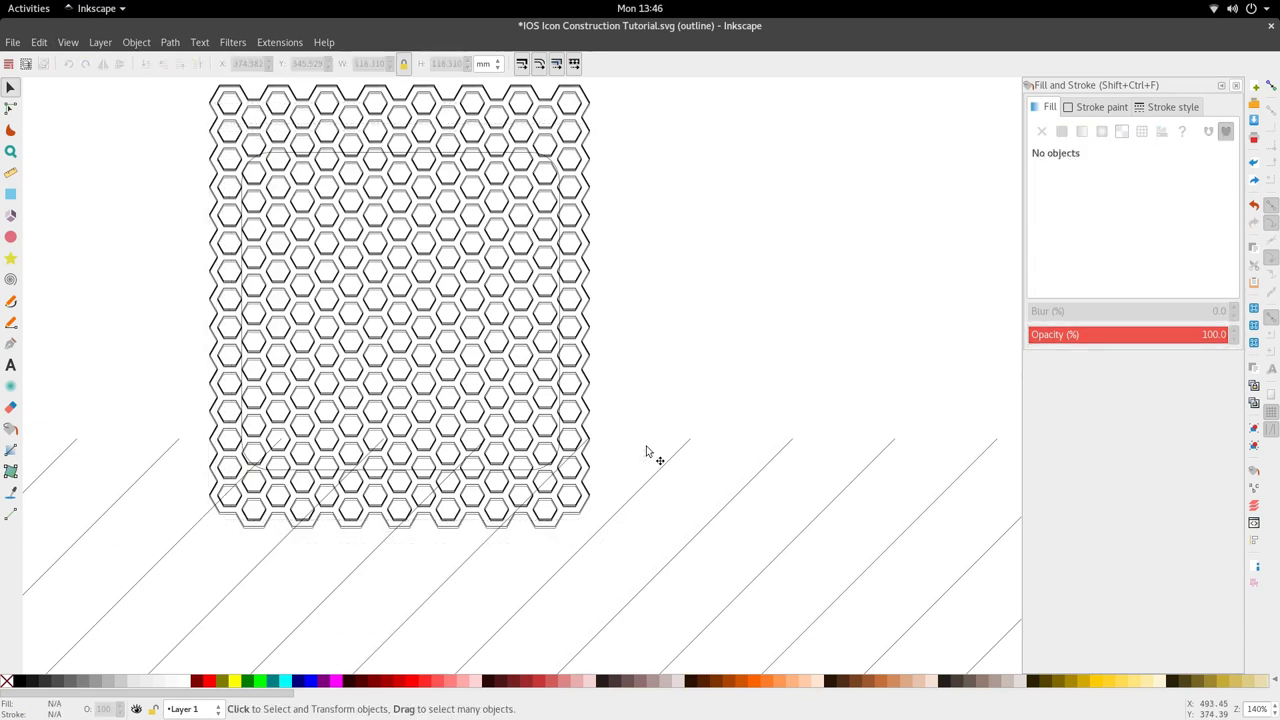
{"action": "left_click", "coordinate": [445, 152]}
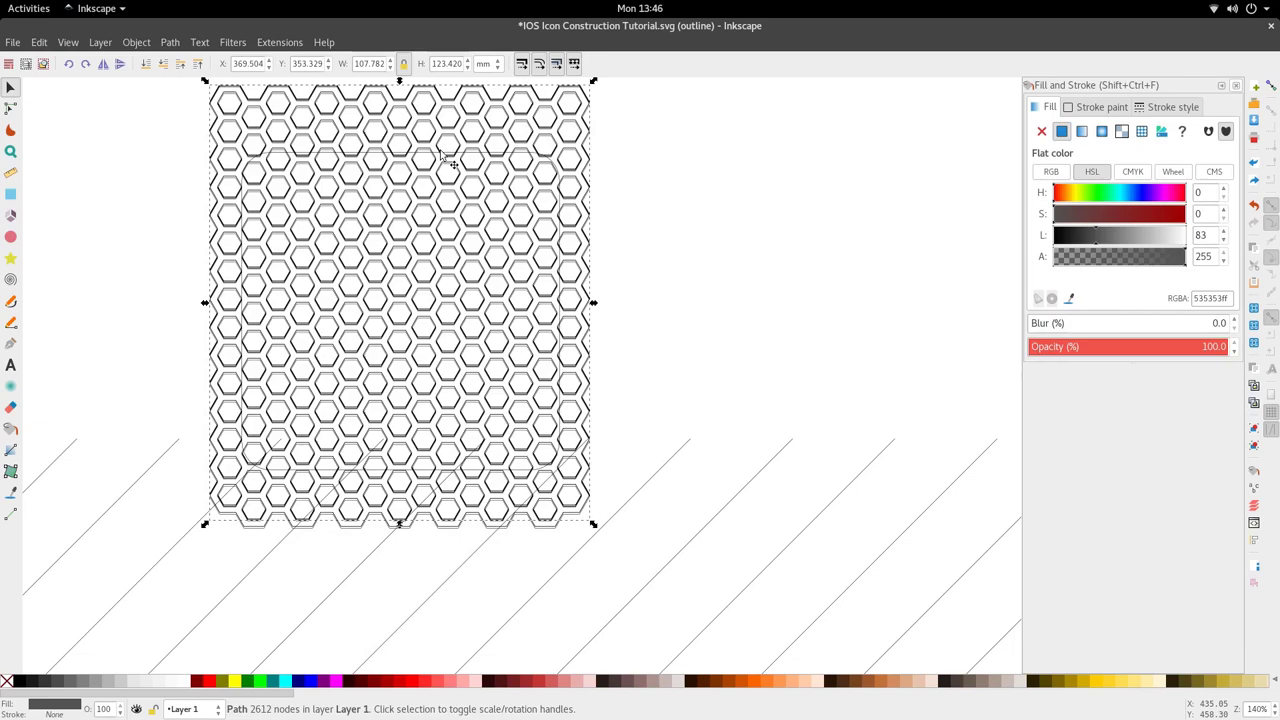
{"action": "left_click", "coordinate": [28, 8]}
{"action": "left_click", "coordinate": [645, 543]}
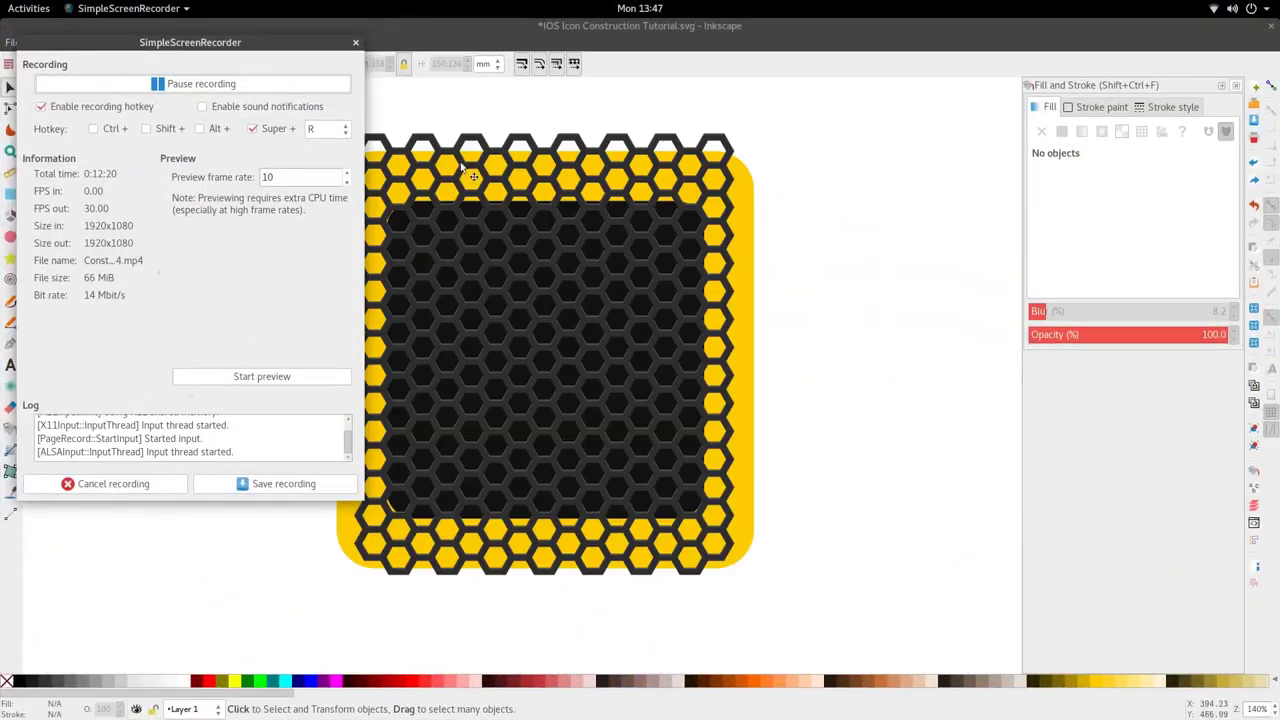
{"action": "left_click", "coordinate": [834, 234]}
- Examine the nodes of the lighter grey honeycomb mesh path, leaving it deselected
{"action": "scroll", "coordinate": [538, 240], "scroll_direction": "up", "scroll_amount": 3}
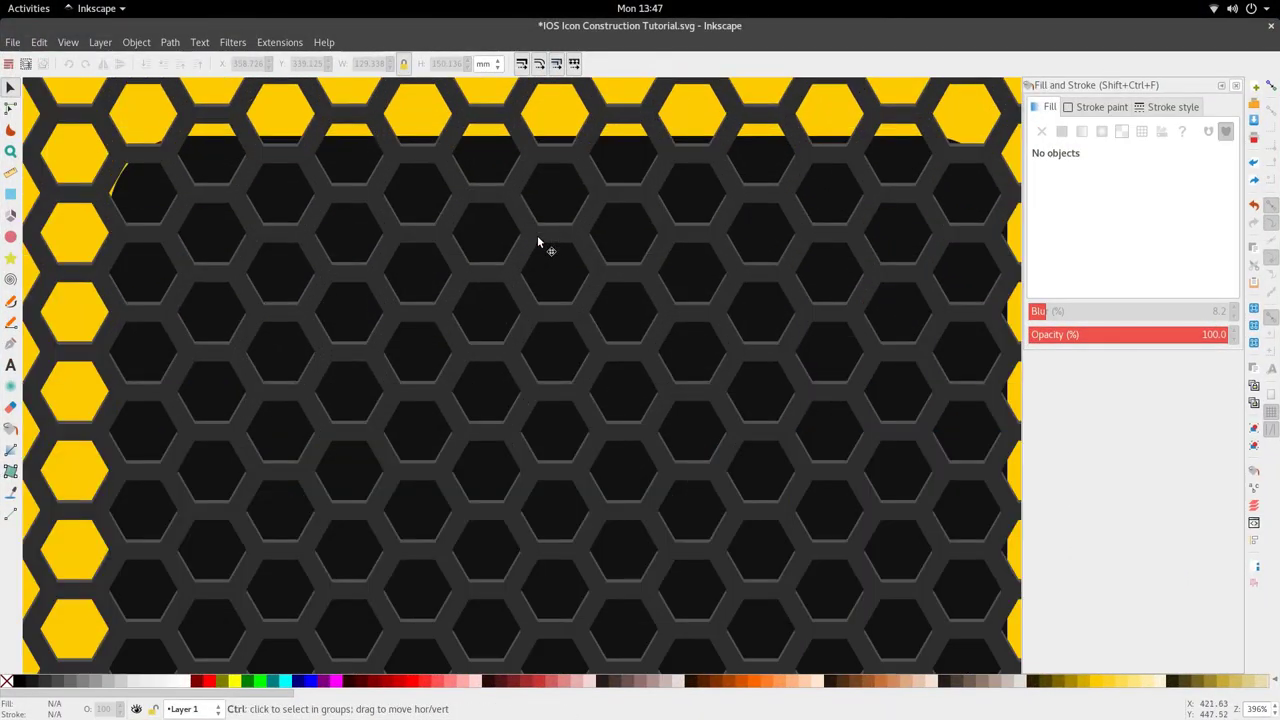
{"action": "left_click", "coordinate": [540, 246]}
{"action": "key", "text": "n"}
{"action": "scroll", "coordinate": [540, 303], "scroll_direction": "down", "scroll_amount": 4}
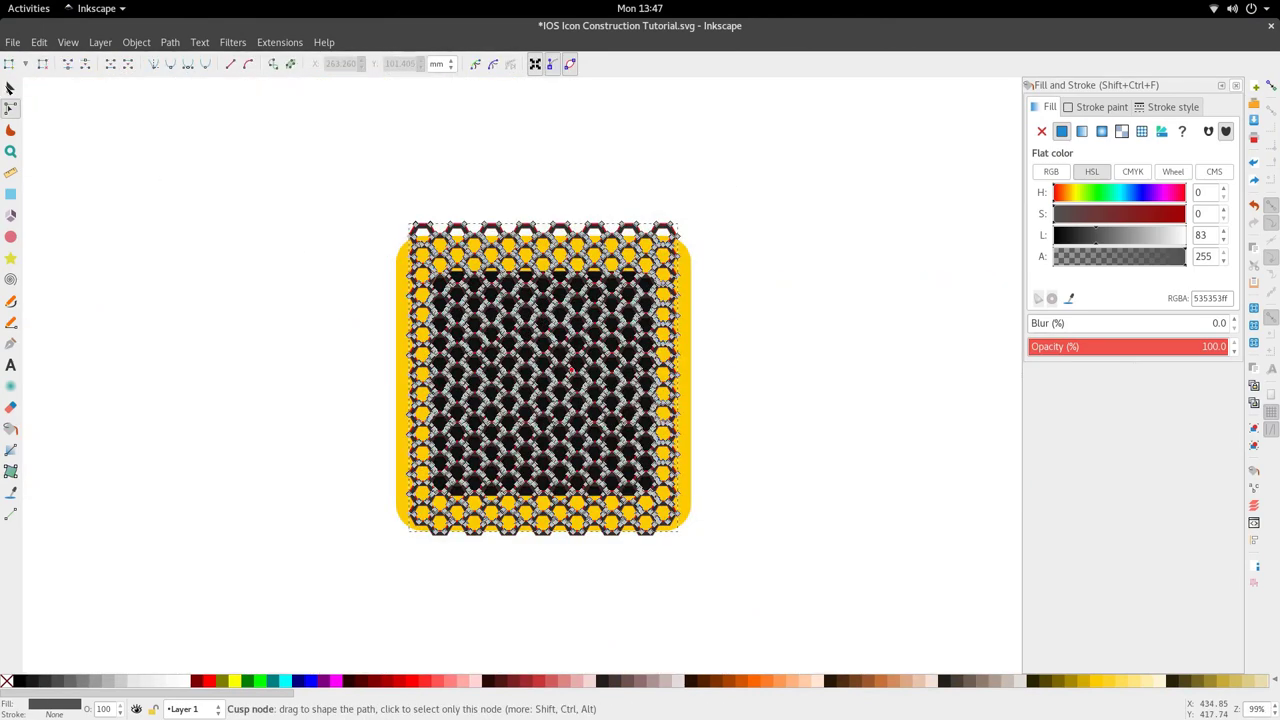
{"action": "left_click", "coordinate": [10, 88]}
{"action": "left_click", "coordinate": [86, 186]}
- Try moving the dark honeycomb mesh aside and undo the move, keeping the mesh selected
{"action": "scroll", "coordinate": [434, 337], "scroll_direction": "up", "scroll_amount": 3}
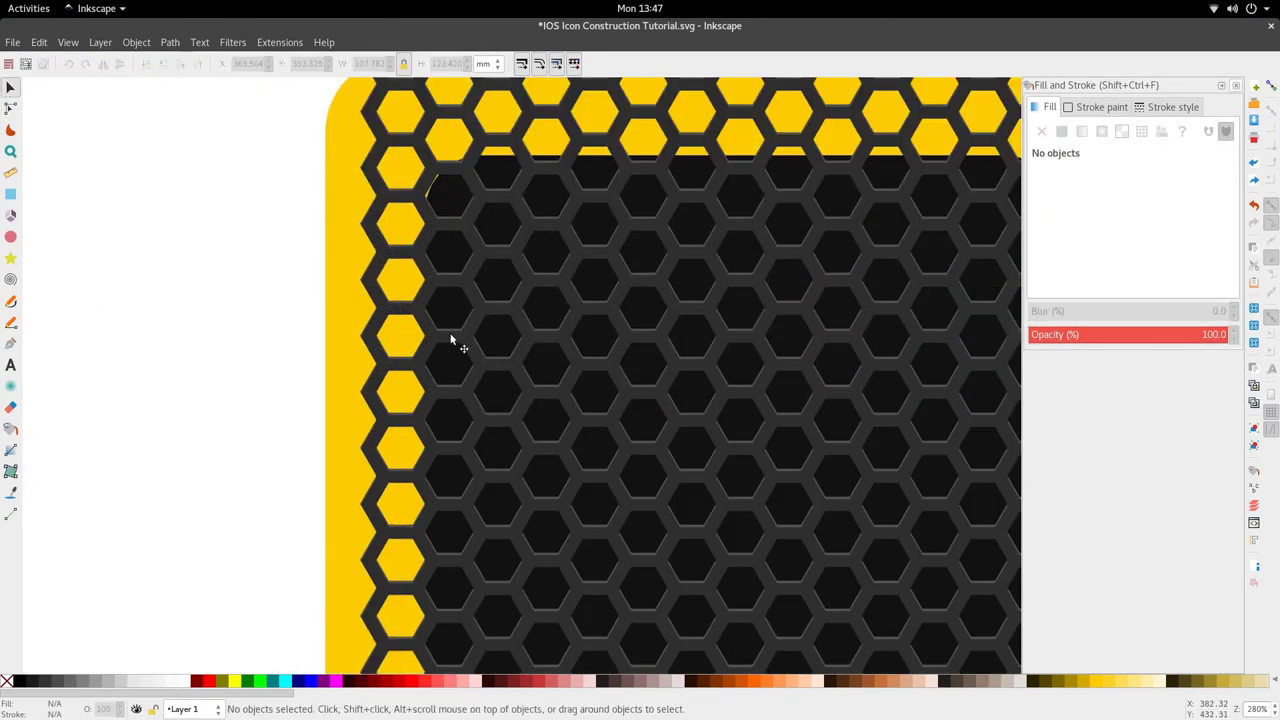
{"action": "left_click", "coordinate": [451, 341]}
{"action": "scroll", "coordinate": [451, 341], "scroll_direction": "up", "scroll_amount": 2}
{"action": "left_click_drag", "start_coordinate": [448, 336], "coordinate": [172, 346]}
{"action": "key", "text": "ctrl+z"}
{"action": "scroll", "coordinate": [370, 353], "scroll_direction": "down", "scroll_amount": 3}
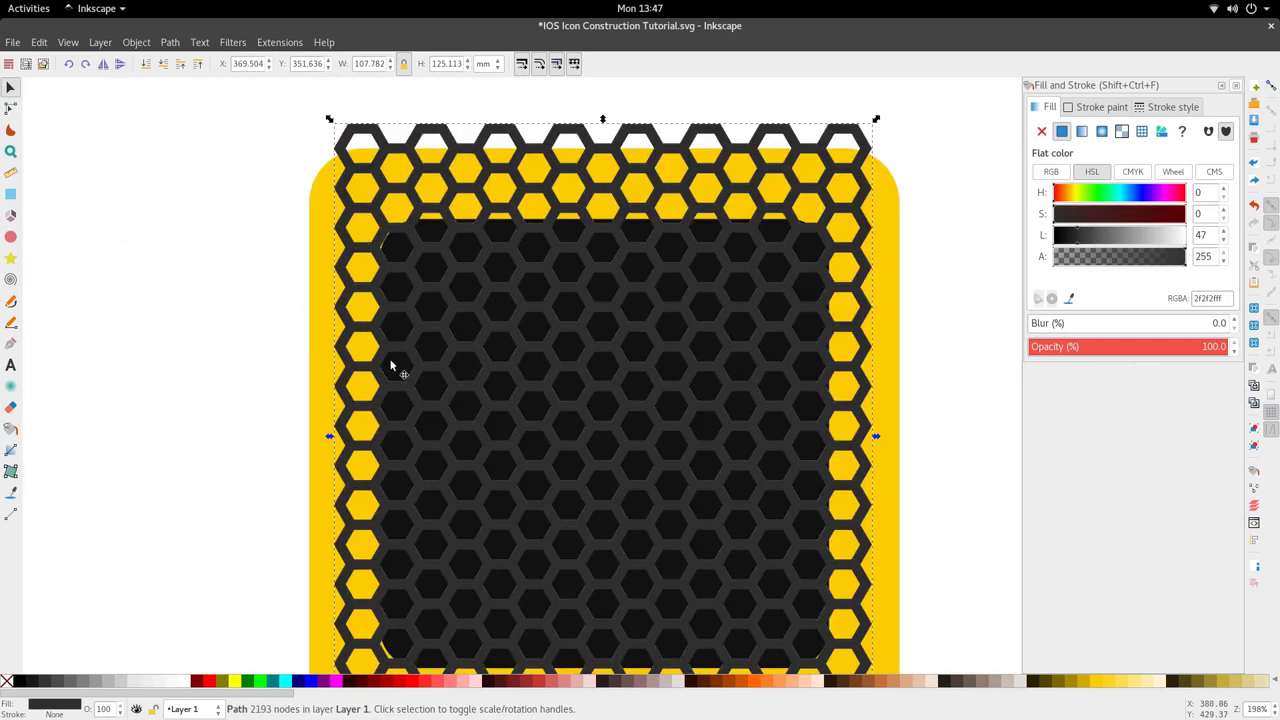
- Set up a Drop Shadow filter for the dark honeycomb mesh with blur radius 2.1 px, horizontal offset 0 and vertical offset 22.5 px
{"action": "scroll", "coordinate": [394, 366], "scroll_direction": "up", "scroll_amount": 1}
{"action": "left_click", "coordinate": [232, 42]}
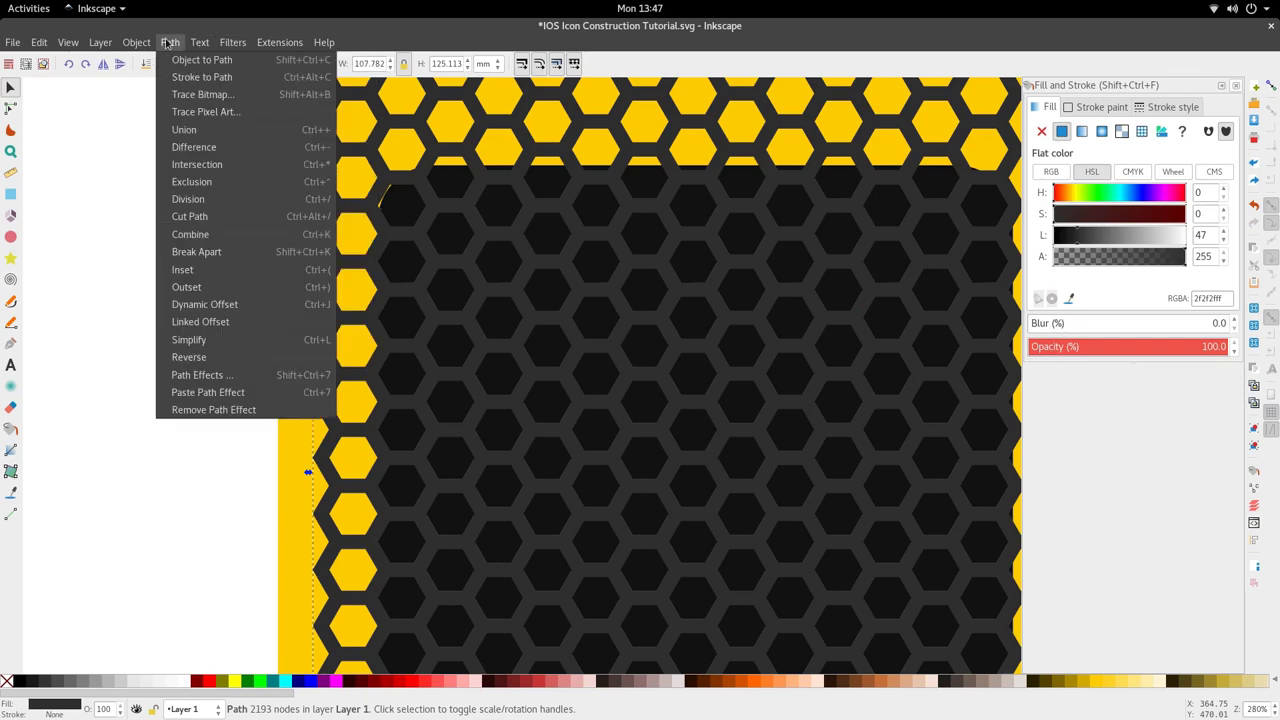
{"action": "mouse_move", "coordinate": [270, 340]}
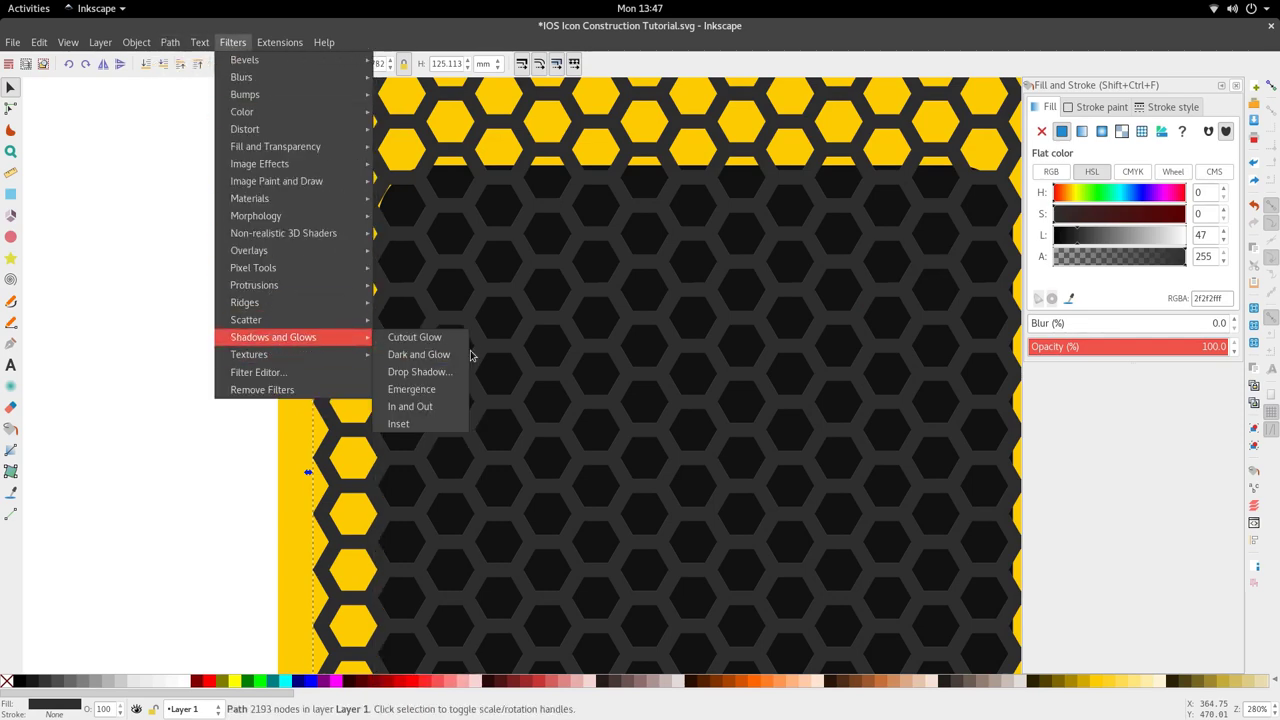
{"action": "left_click", "coordinate": [440, 372]}
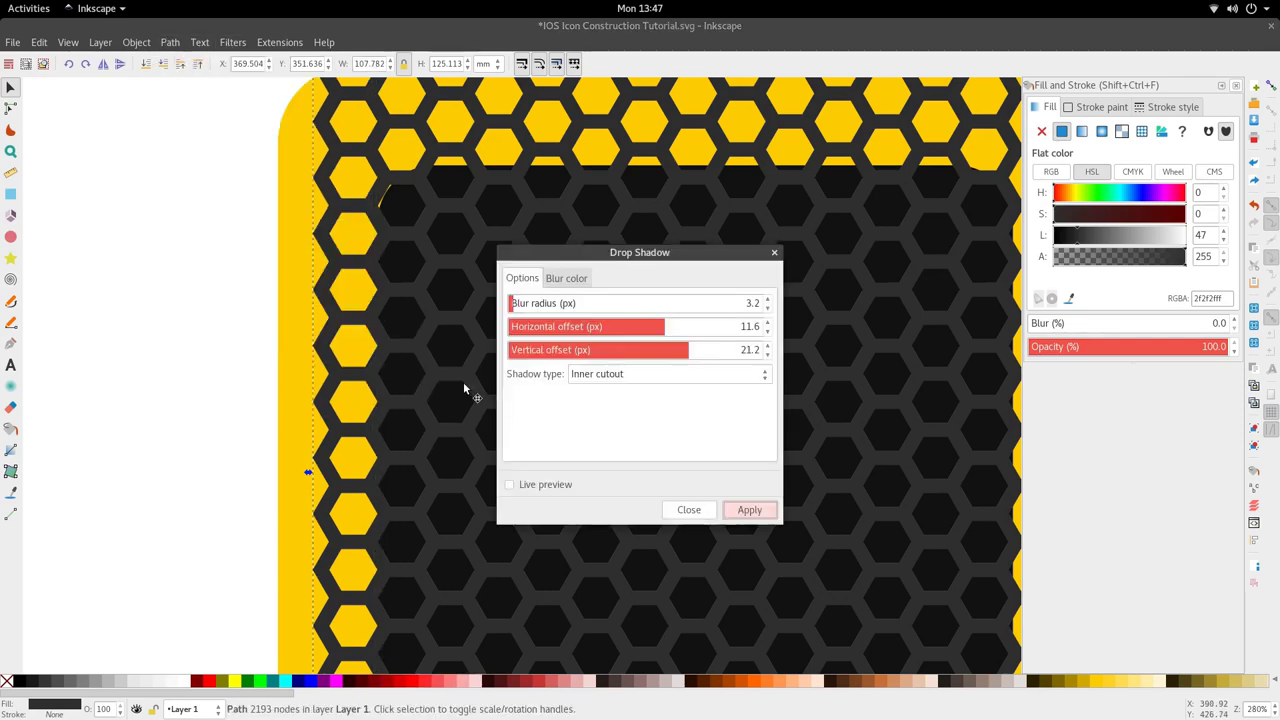
{"action": "left_click", "coordinate": [750, 511]}
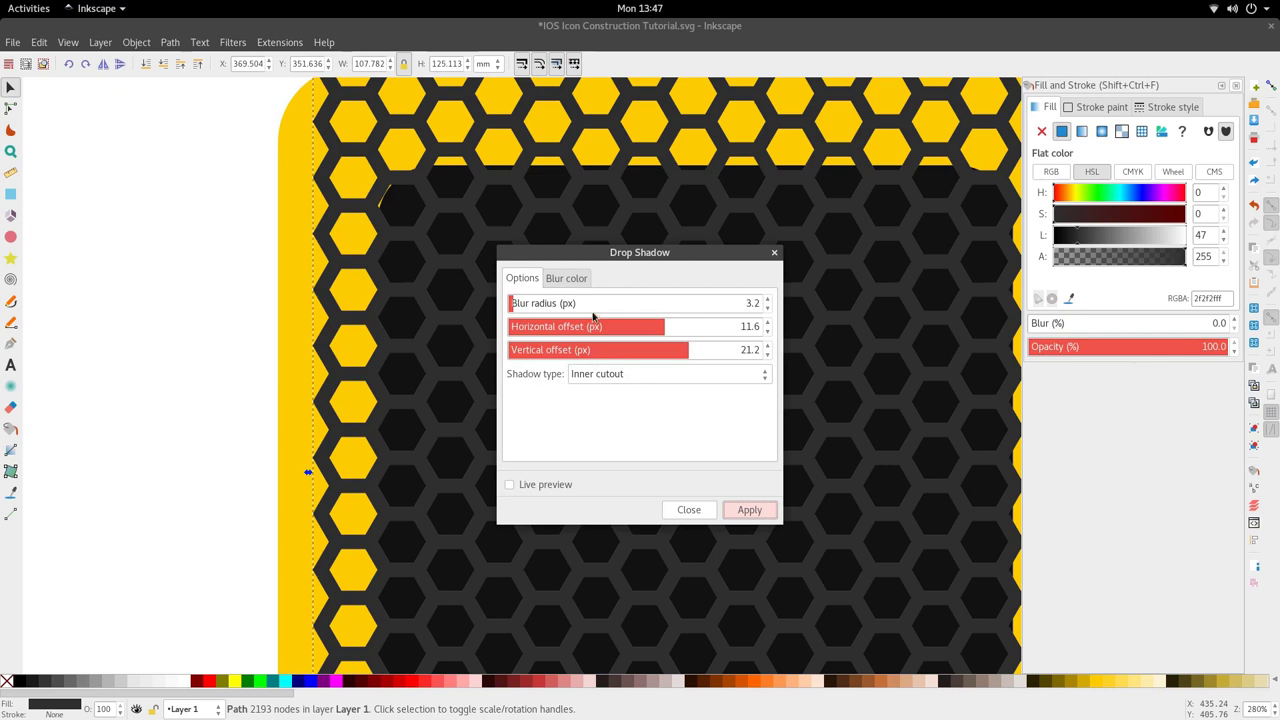
{"action": "left_click", "coordinate": [510, 305]}
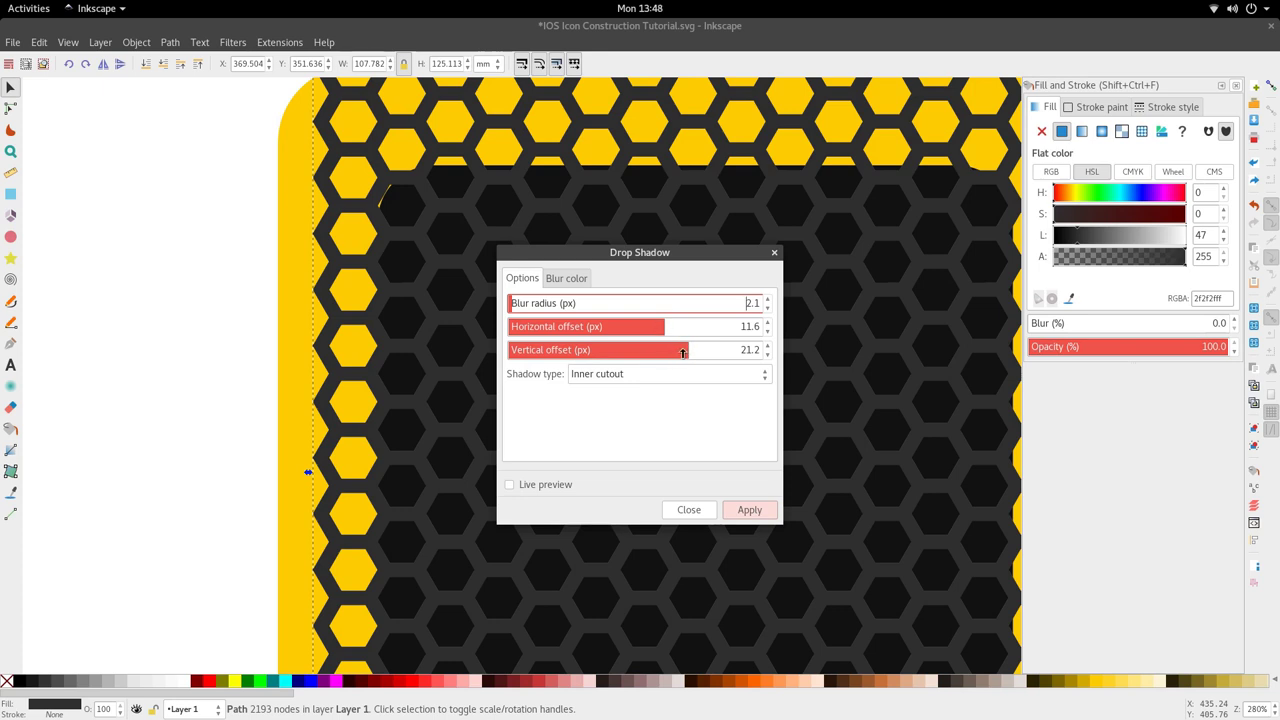
{"action": "left_click_drag", "start_coordinate": [668, 328], "coordinate": [566, 326]}
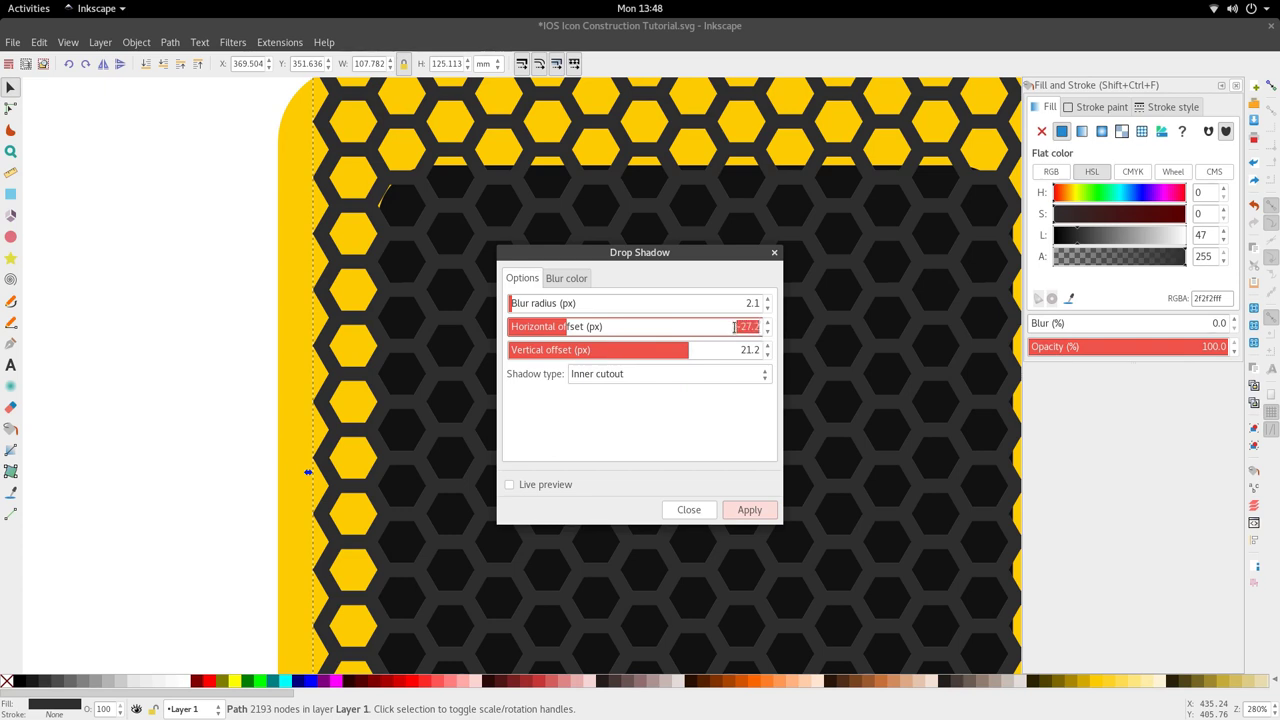
{"action": "key", "text": "Return"}
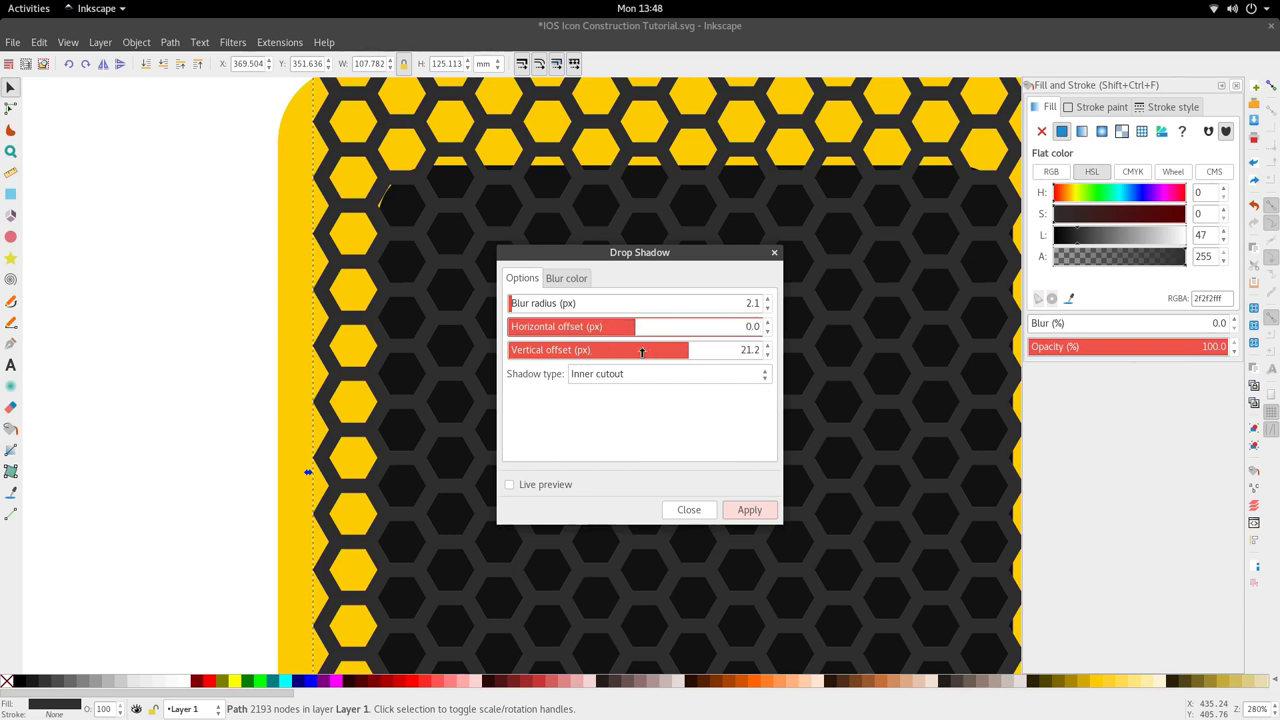
{"action": "left_click_drag", "start_coordinate": [686, 352], "coordinate": [689, 352]}
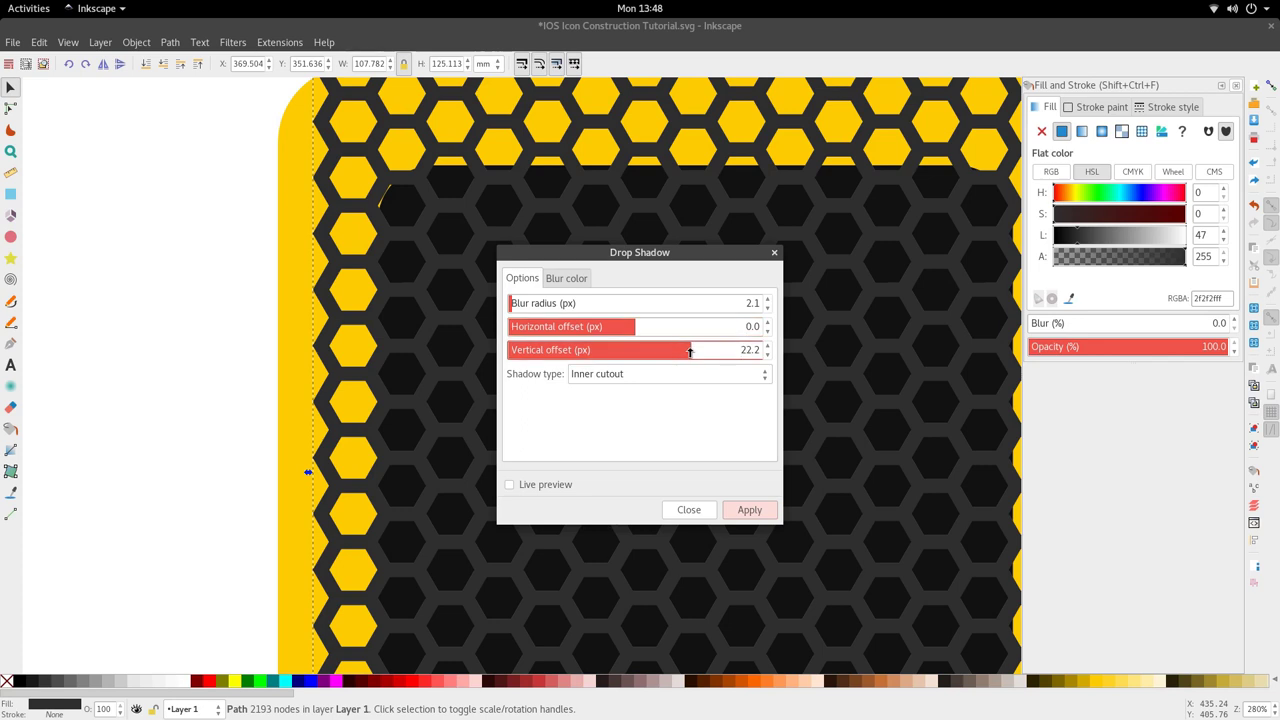
- Try the drop shadow on the dark mesh with the Inner cutout type and undo it
{"action": "left_click", "coordinate": [683, 375]}
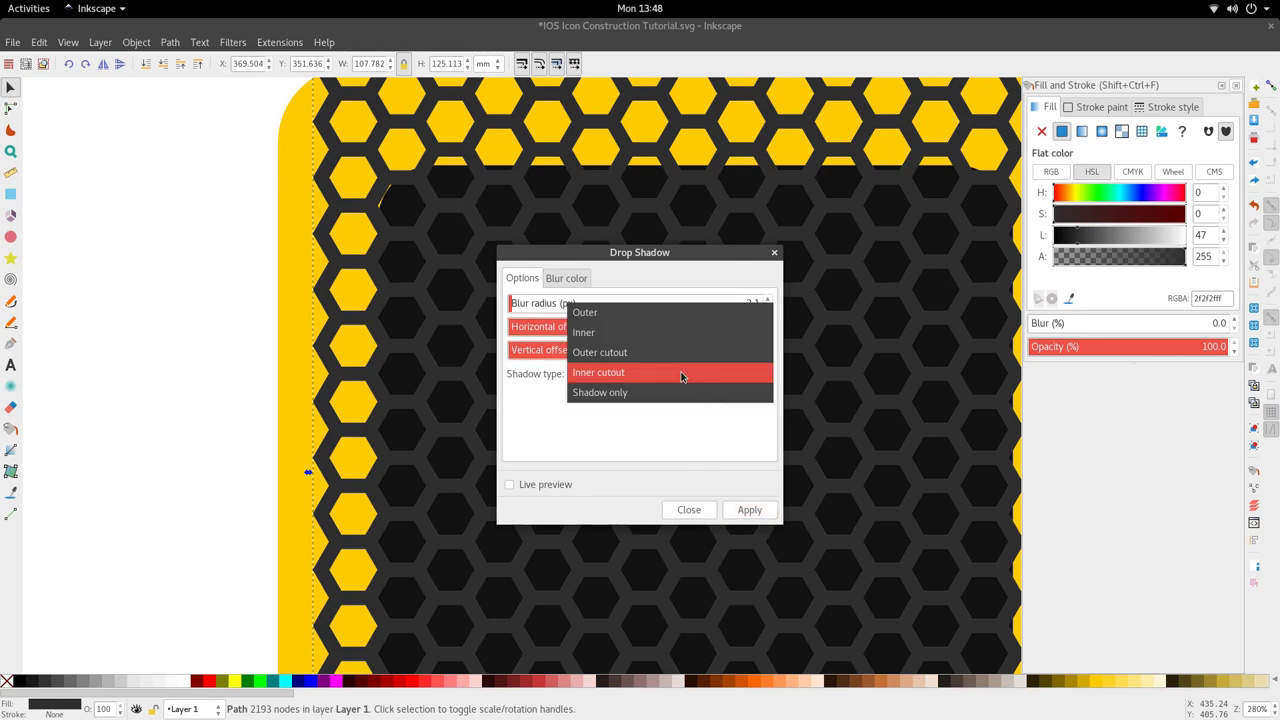
{"action": "left_click", "coordinate": [681, 377]}
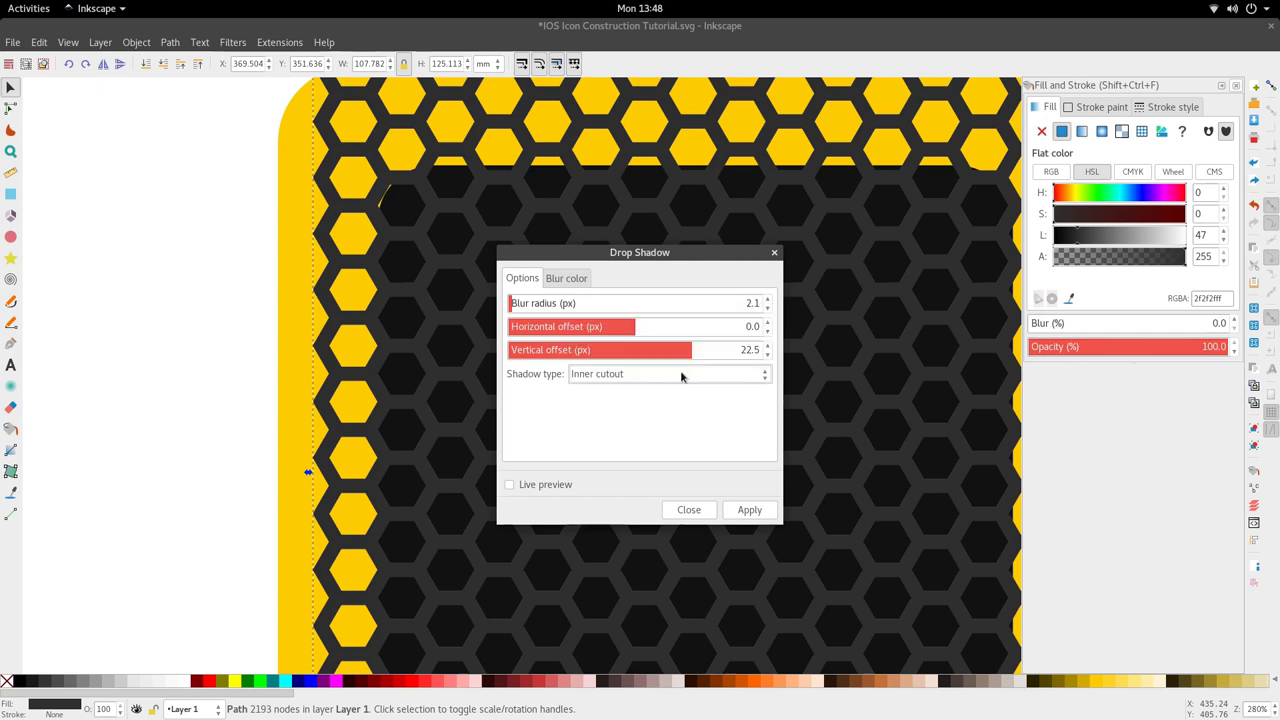
{"action": "left_click", "coordinate": [748, 511]}
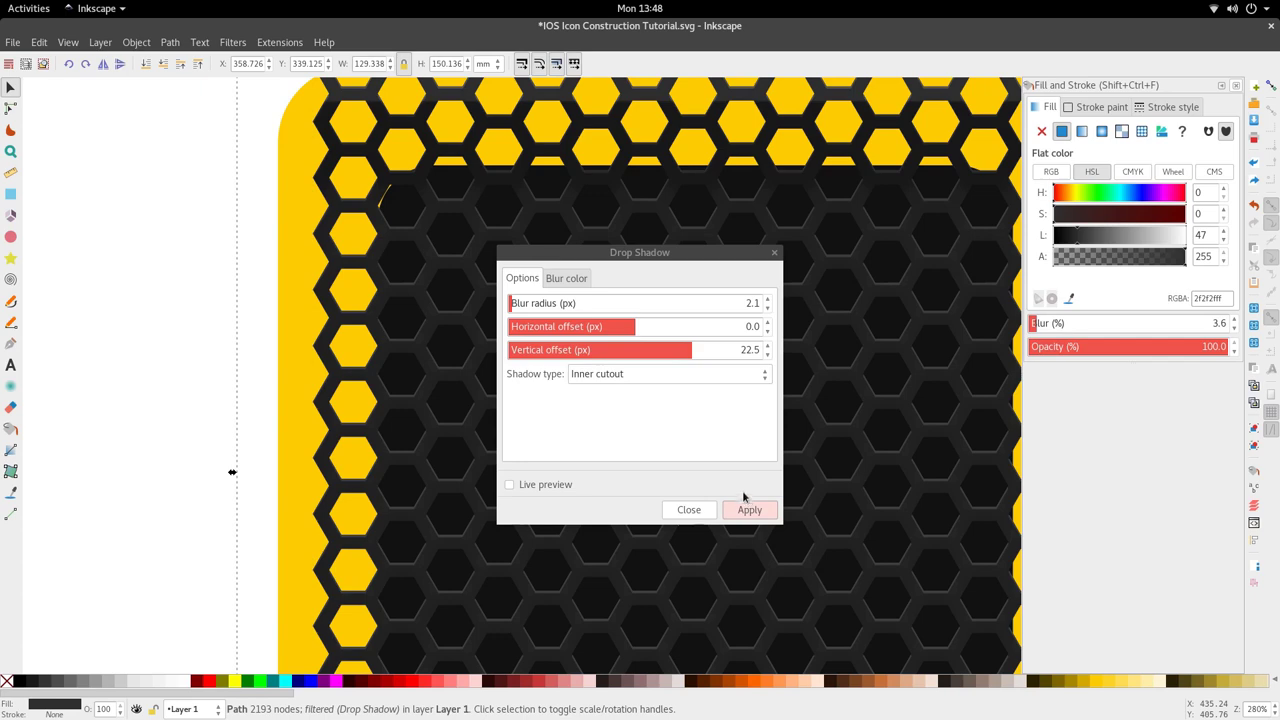
{"action": "key", "text": "ctrl+z"}
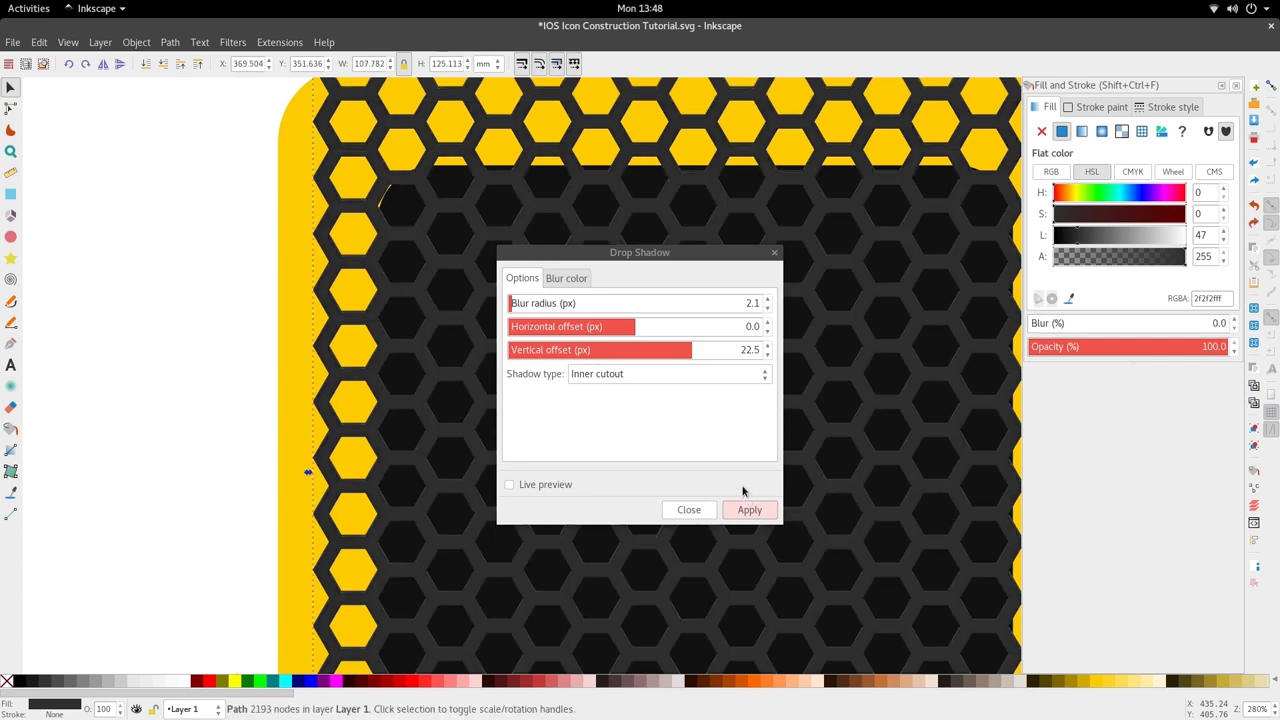
- Try the drop shadow with the Outer cutout type, inspect it along the icon's lower edge, and undo it
{"action": "left_click", "coordinate": [666, 374]}
{"action": "left_click", "coordinate": [653, 353]}
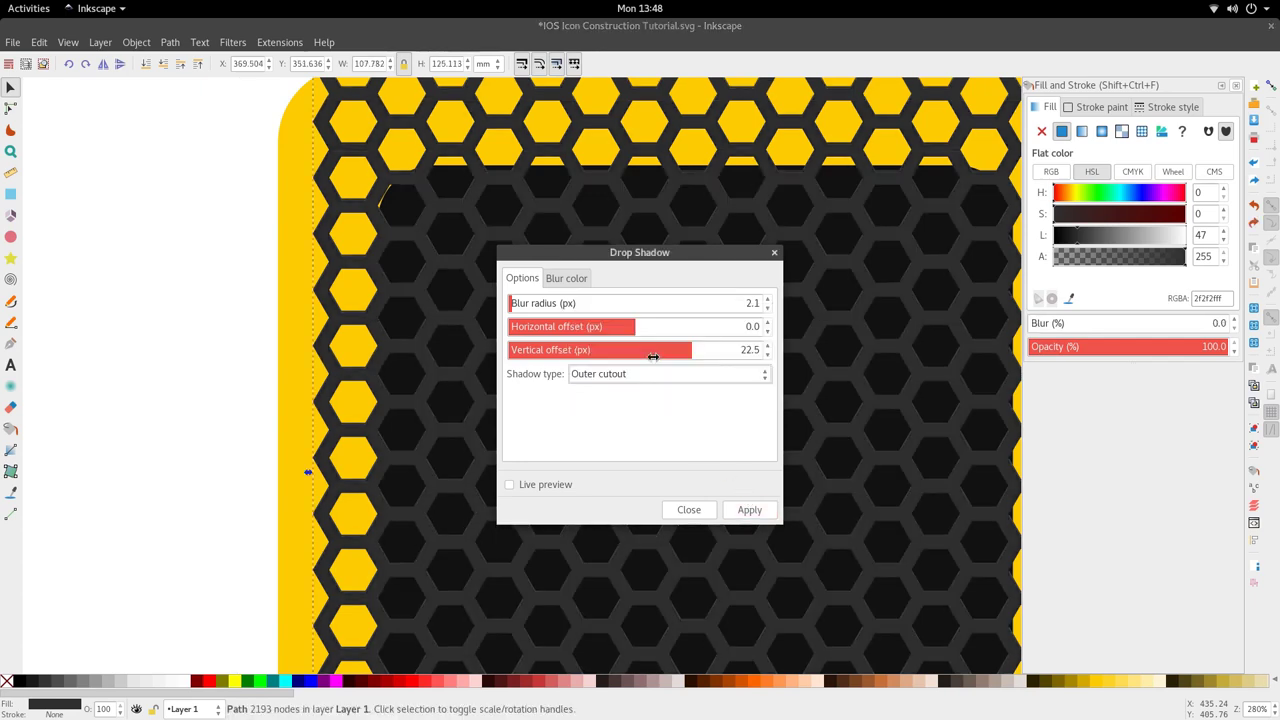
{"action": "left_click", "coordinate": [731, 508]}
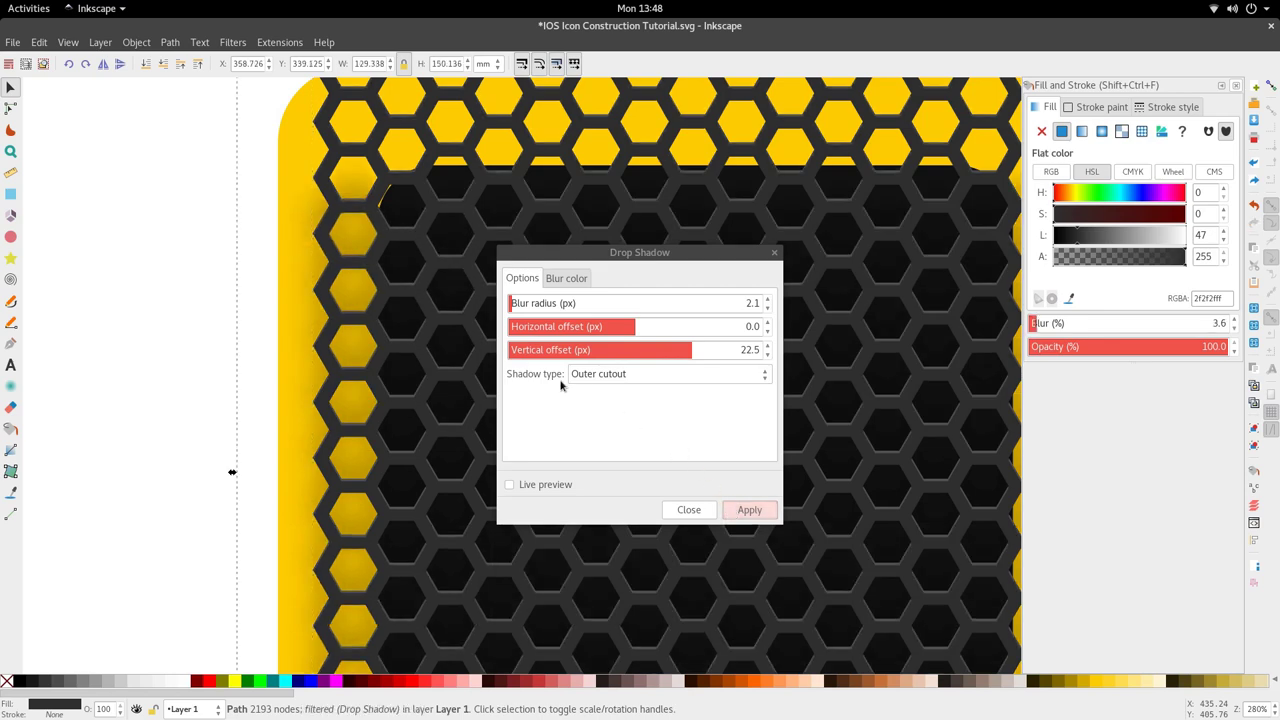
{"action": "key", "text": "ctrl"}
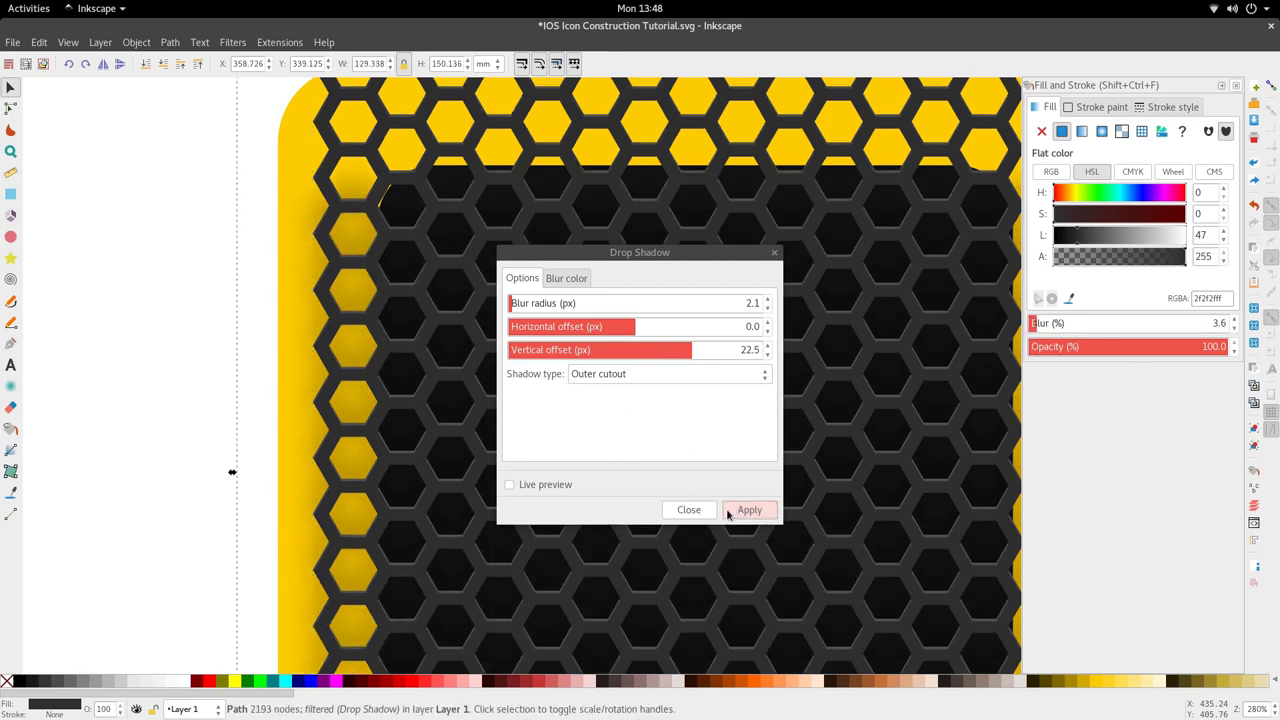
{"action": "left_click", "coordinate": [689, 510]}
{"action": "scroll", "coordinate": [603, 436], "scroll_direction": "down", "scroll_amount": 3}
{"action": "scroll", "coordinate": [672, 604], "scroll_direction": "up", "scroll_amount": 3}
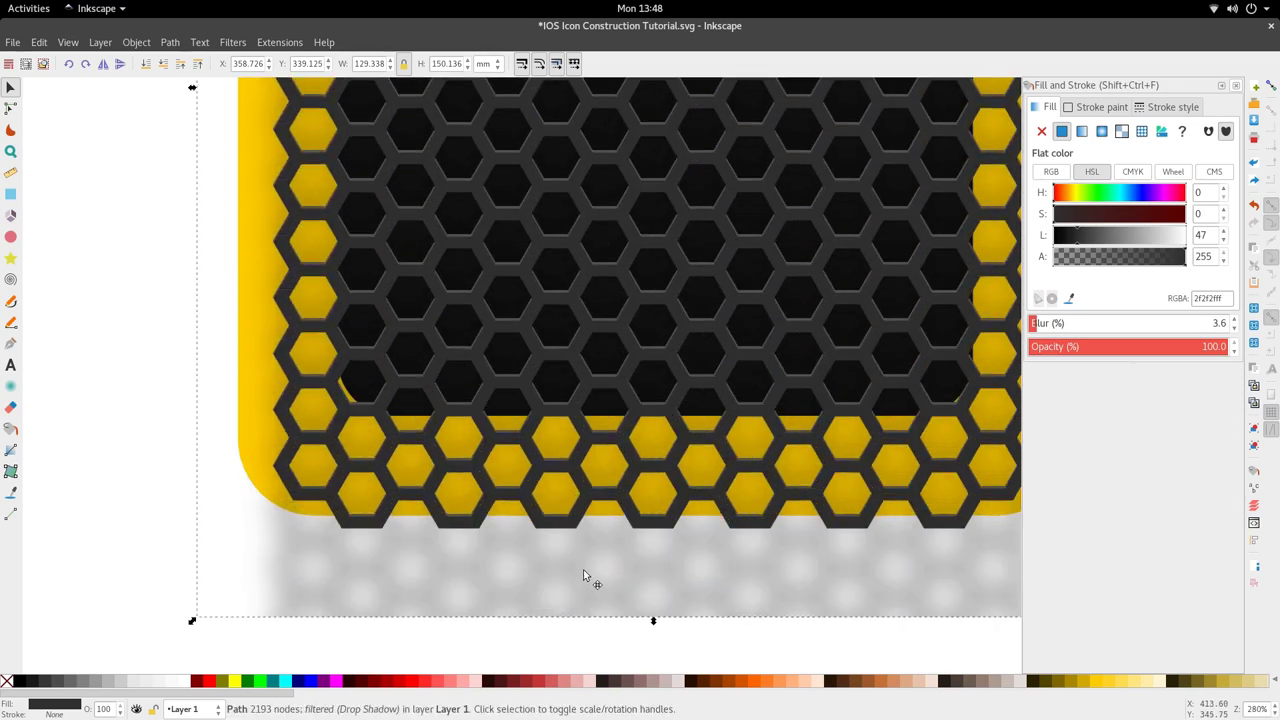
{"action": "key", "text": "Escape"}
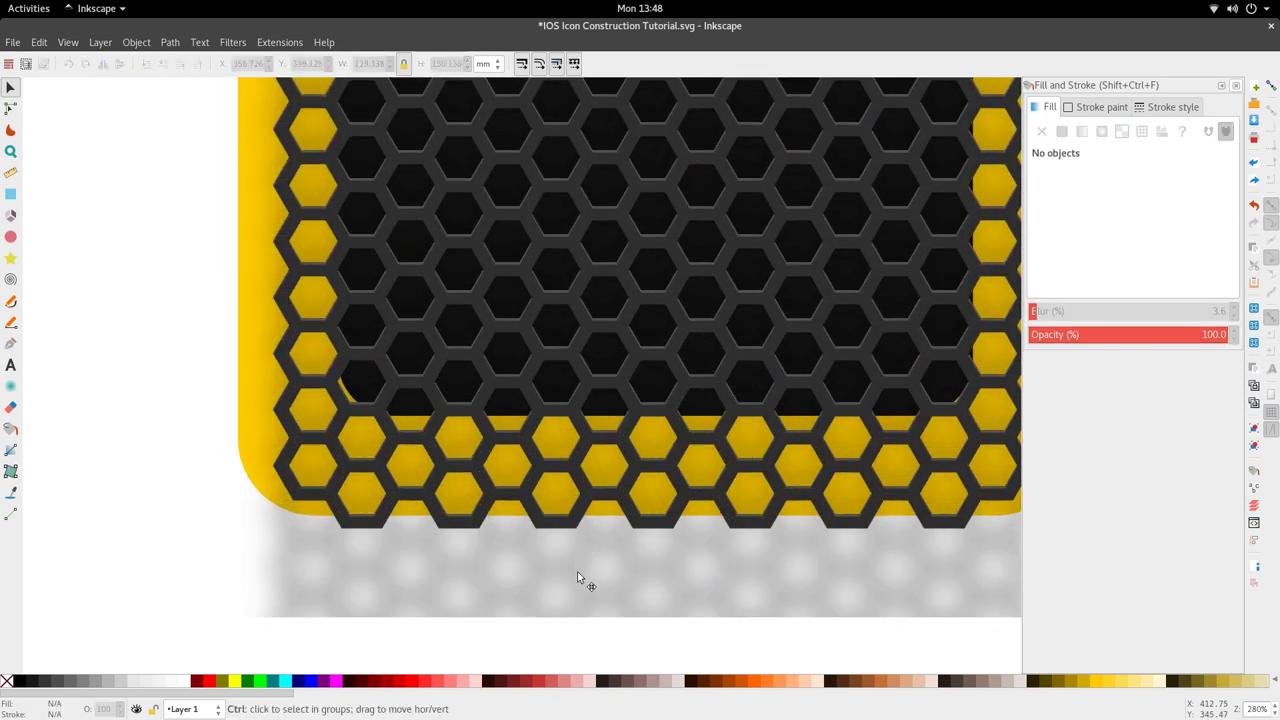
{"action": "scroll", "coordinate": [580, 541], "scroll_direction": "down", "scroll_amount": 4}
{"action": "scroll", "coordinate": [593, 512], "scroll_direction": "up", "scroll_amount": 3}
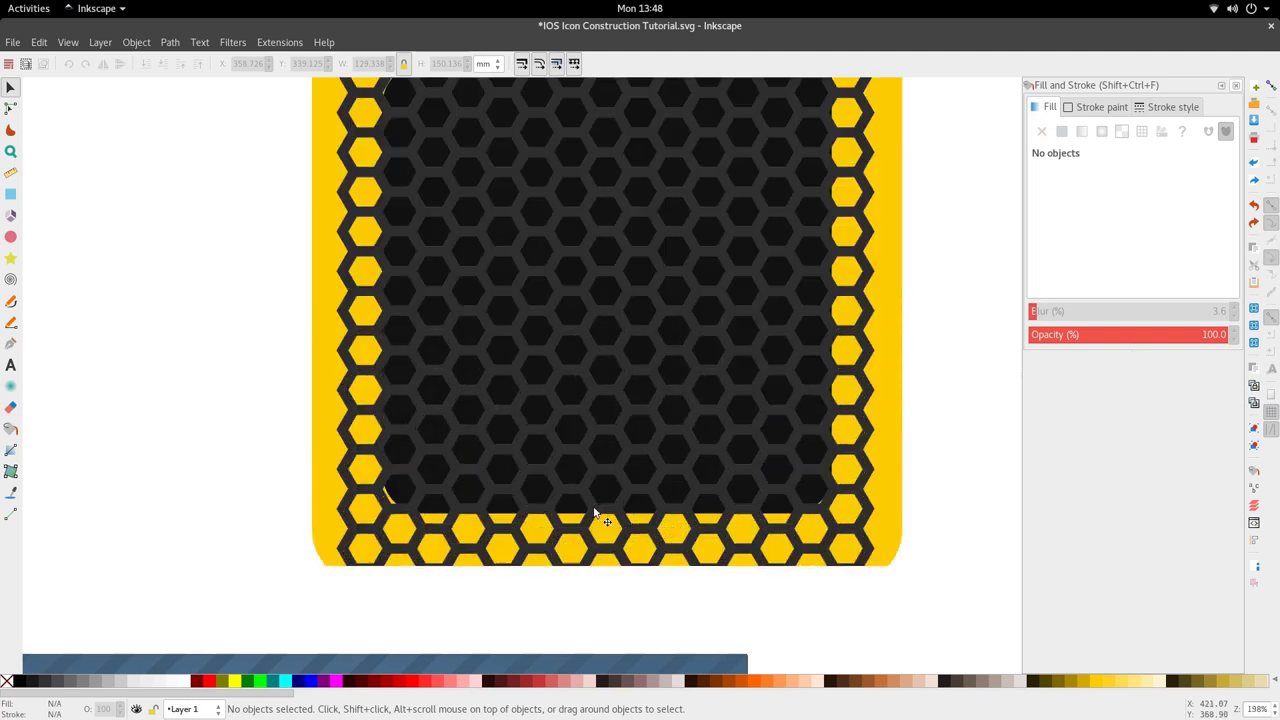
- Apply the Drop Shadow filter to the dark honeycomb mesh using the Inner cutout shadow type
{"action": "left_click", "coordinate": [600, 504]}
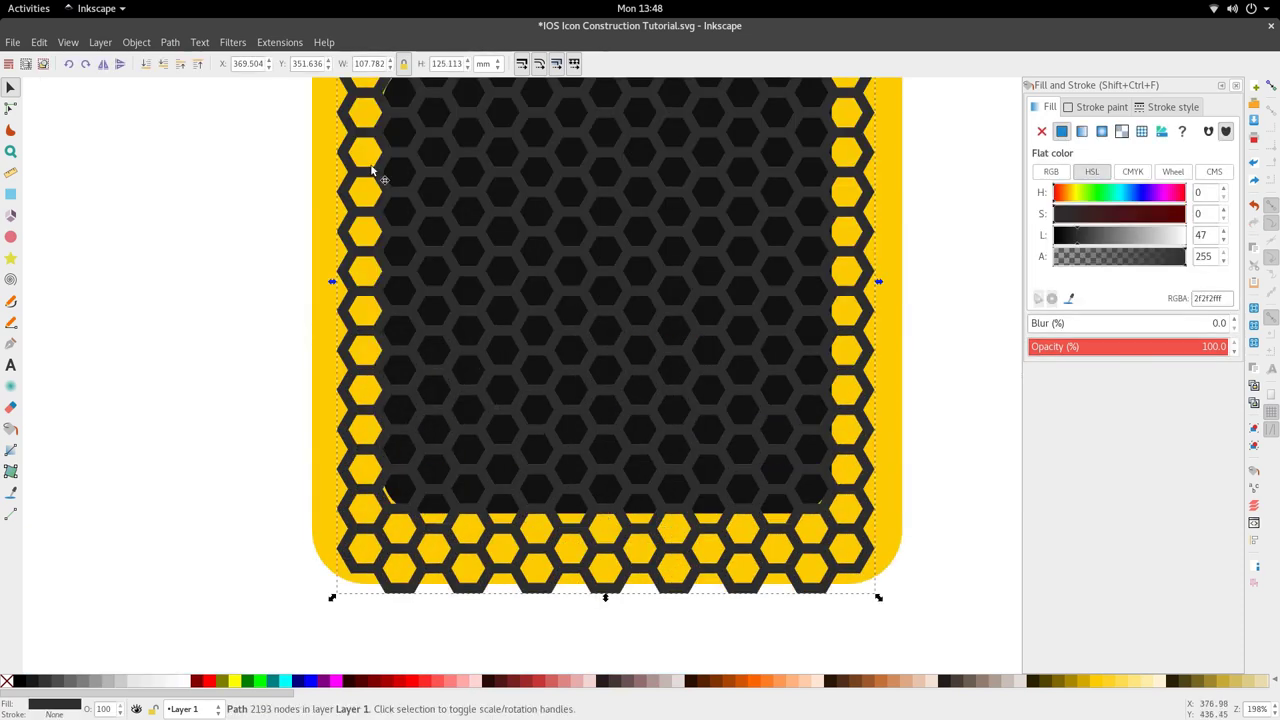
{"action": "left_click", "coordinate": [229, 46]}
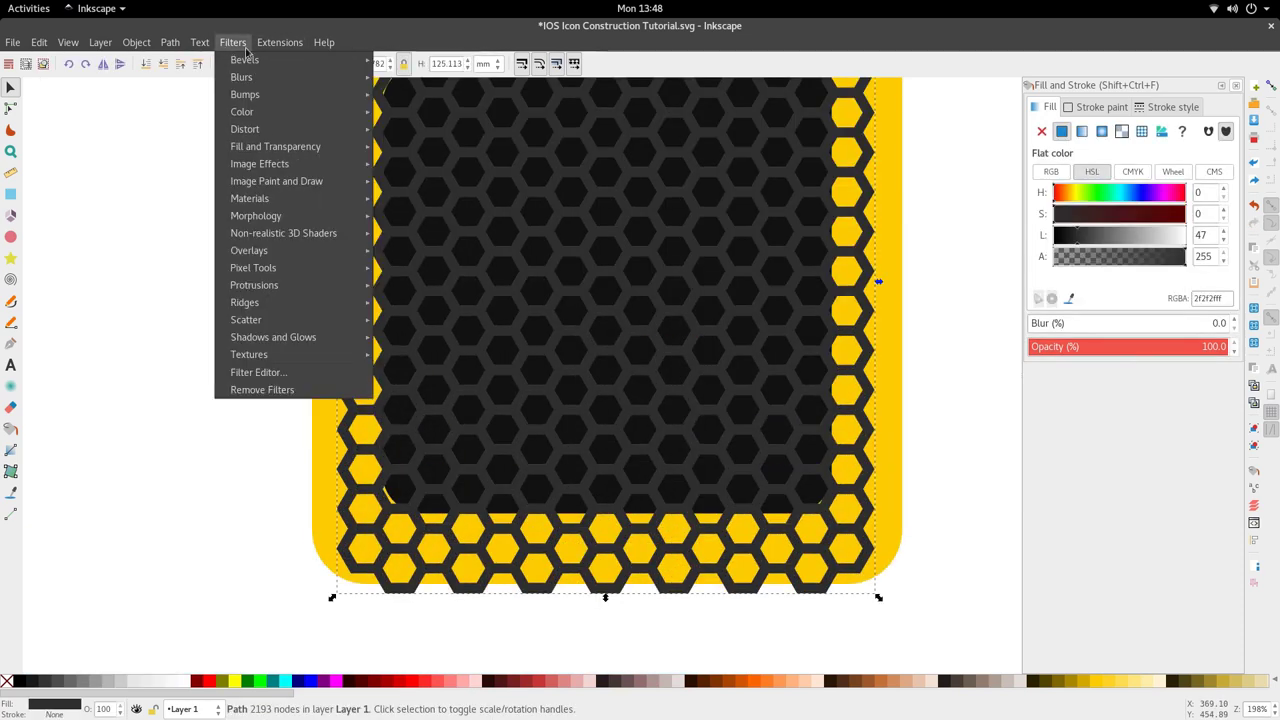
{"action": "mouse_move", "coordinate": [232, 42]}
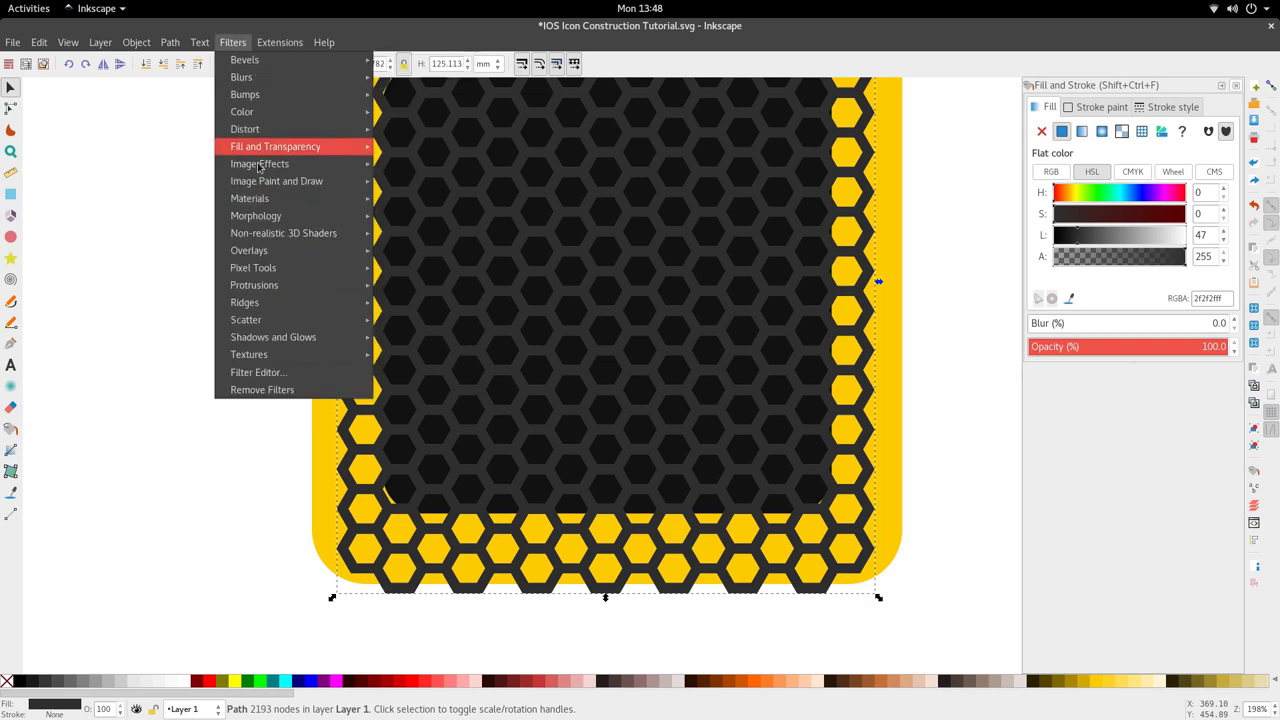
{"action": "mouse_move", "coordinate": [270, 337]}
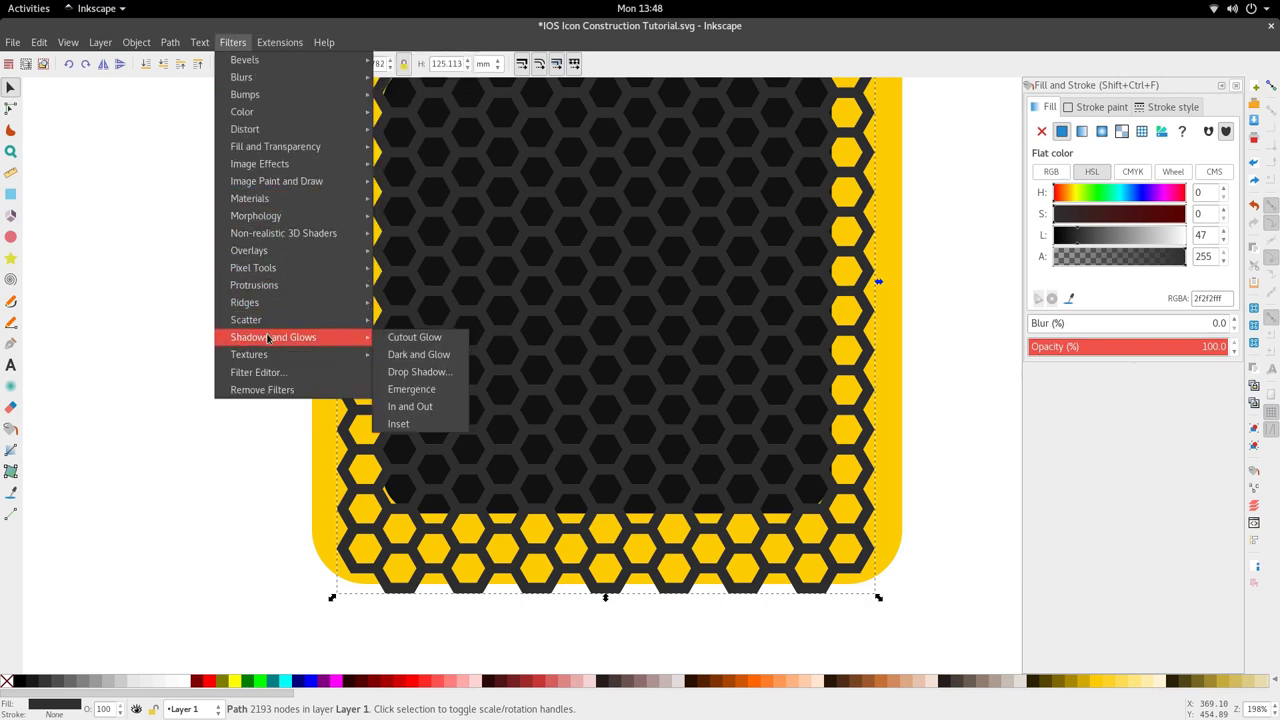
{"action": "left_click", "coordinate": [438, 372]}
{"action": "left_click", "coordinate": [622, 378]}
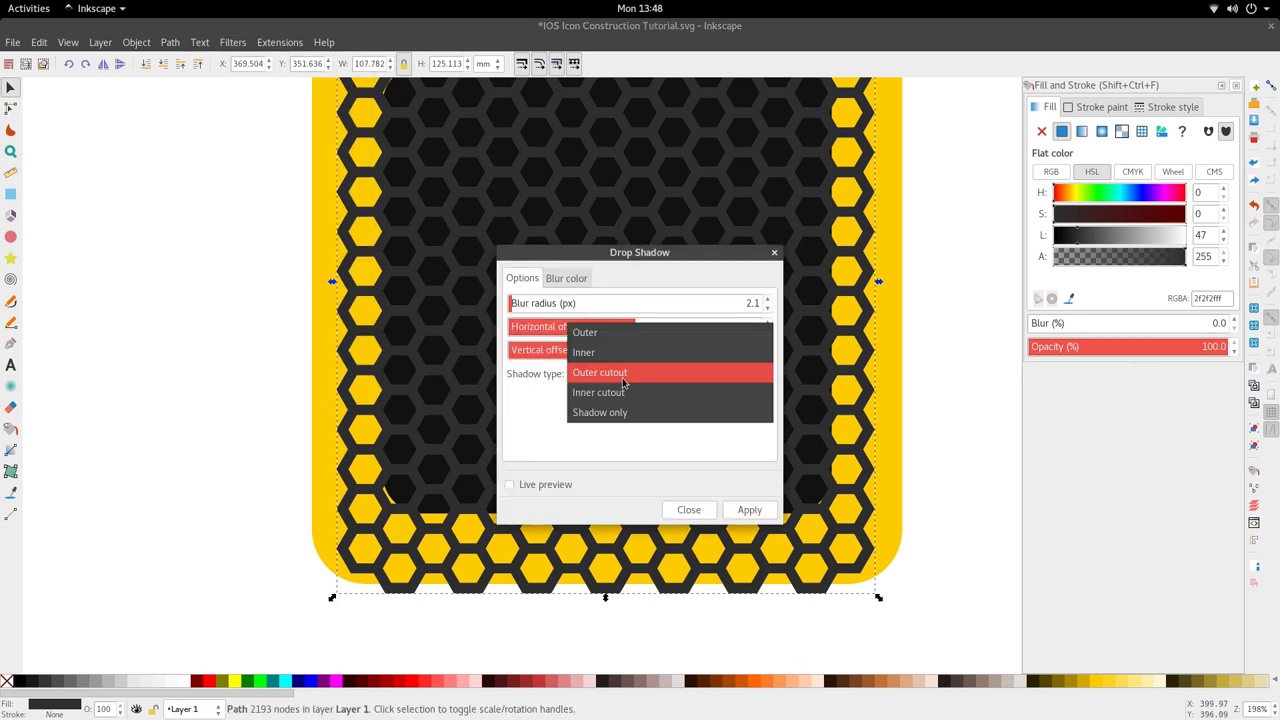
{"action": "left_click", "coordinate": [630, 396]}
{"action": "left_click", "coordinate": [749, 511]}
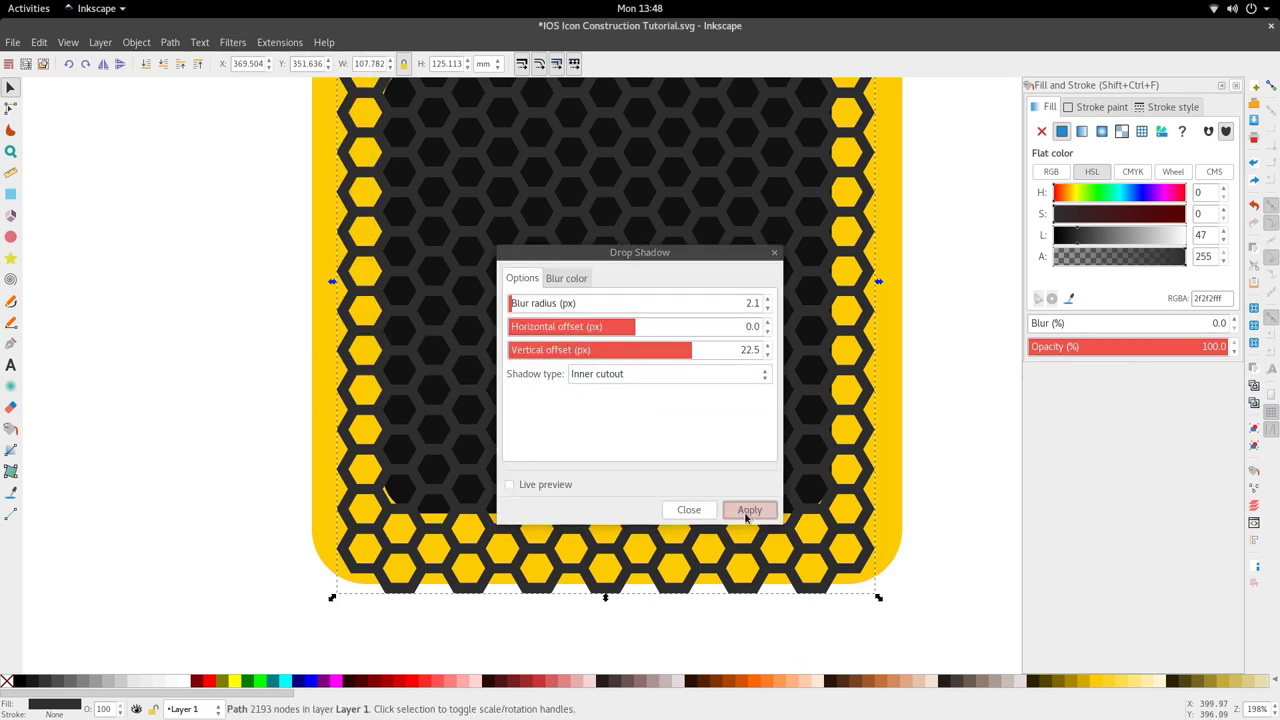
{"action": "left_click", "coordinate": [689, 511]}
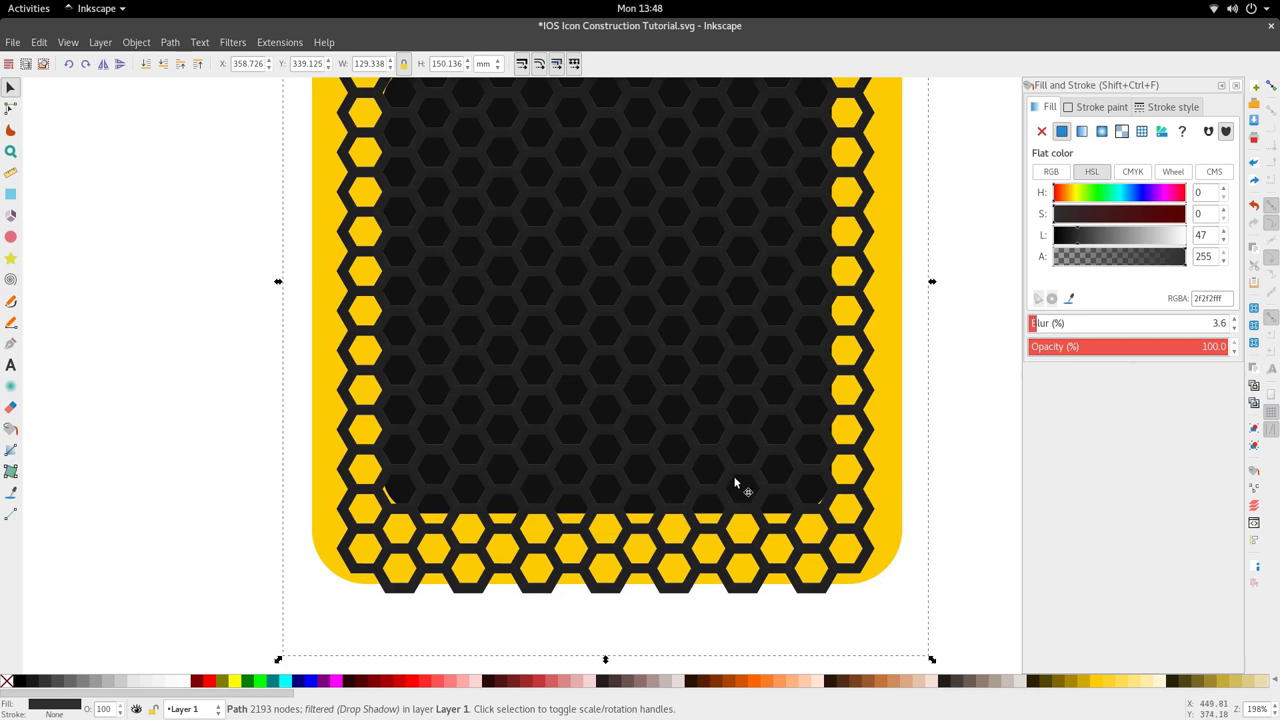
- Lower the shadowed honeycomb mesh one step in the stacking order
{"action": "scroll", "coordinate": [404, 382], "scroll_direction": "up", "scroll_amount": 2}
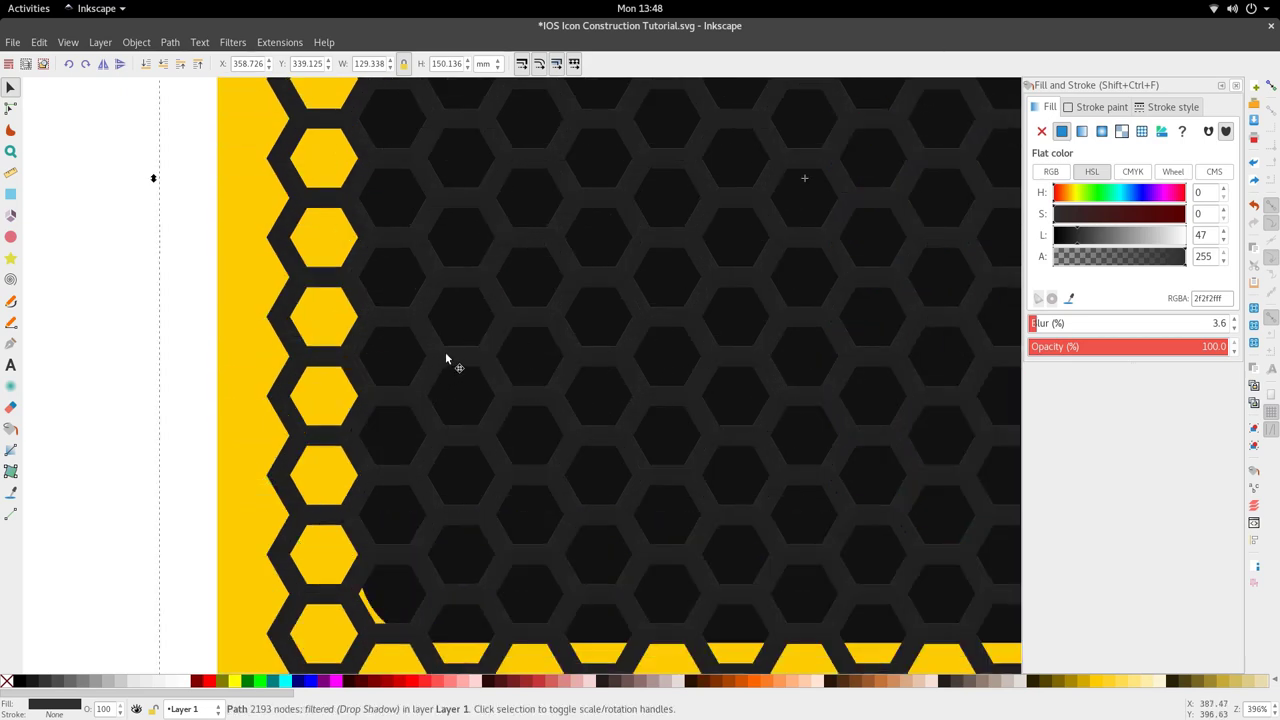
{"action": "left_click", "coordinate": [163, 69]}
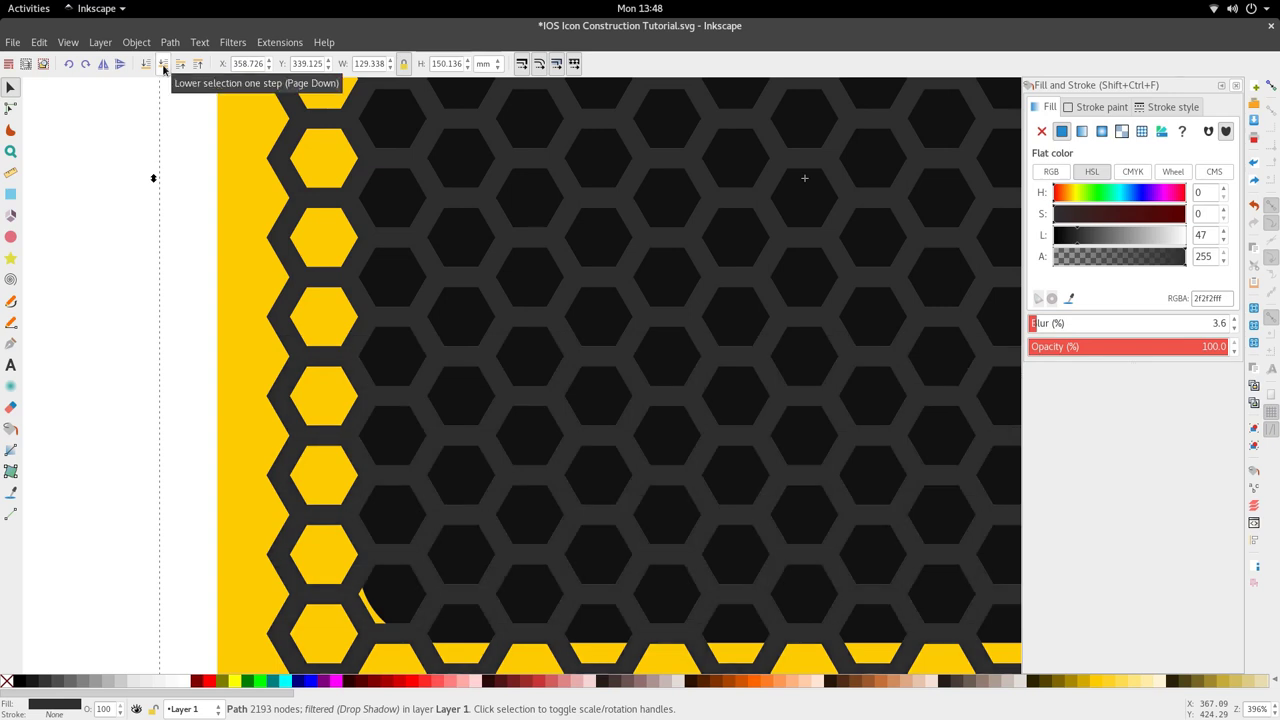
- Lower the shadowed honeycomb mesh beneath the plain dark mesh again and nudge it slightly downward
{"action": "left_click", "coordinate": [176, 64]}
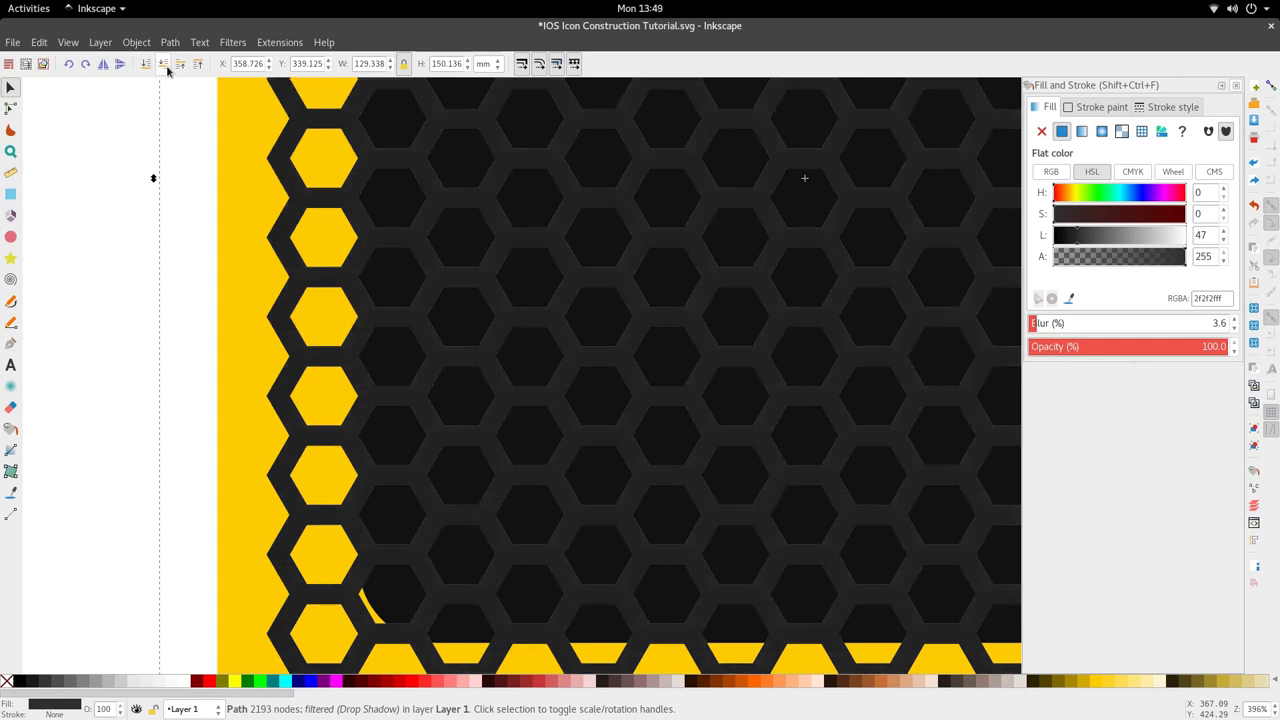
{"action": "left_click", "coordinate": [166, 70]}
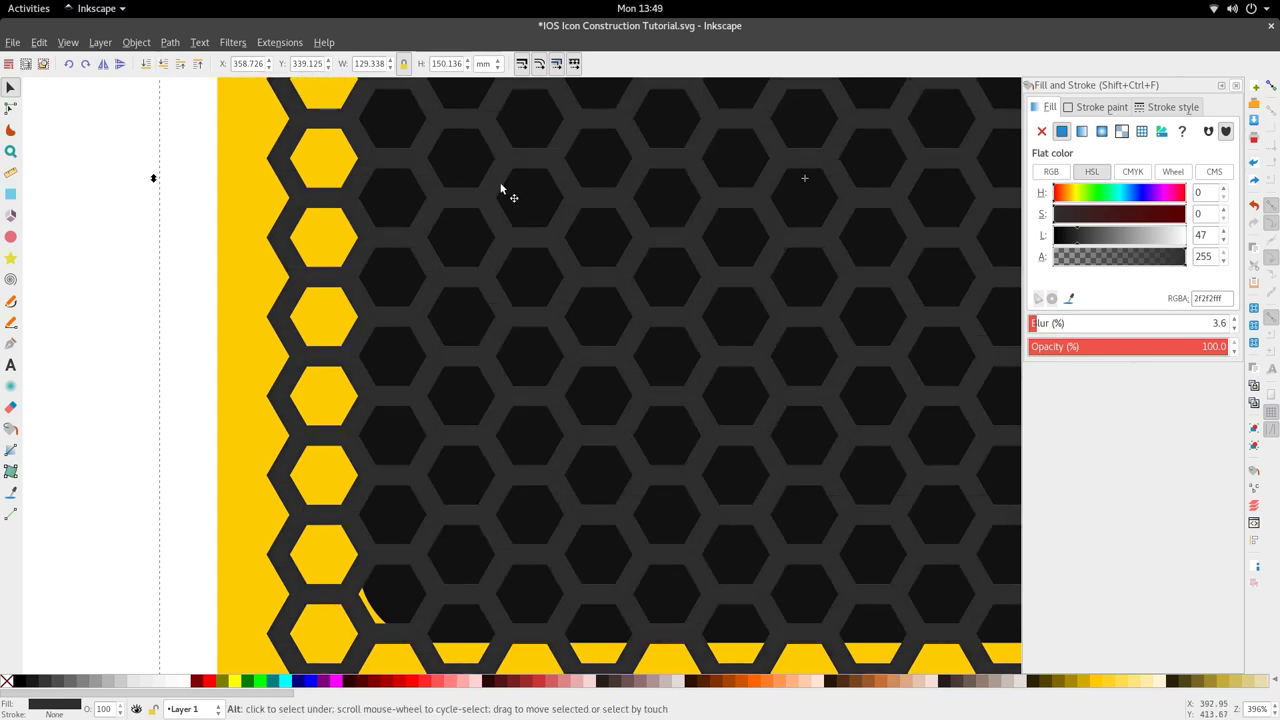
{"action": "key", "text": "alt+Down"}
{"action": "key", "text": "alt+Down"}
{"action": "key", "text": "alt+Down"}
{"action": "key", "text": "alt+Down"}
{"action": "key", "text": "alt+Down"}
{"action": "key", "text": "alt+Down"}
{"action": "key", "text": "alt+Down"}
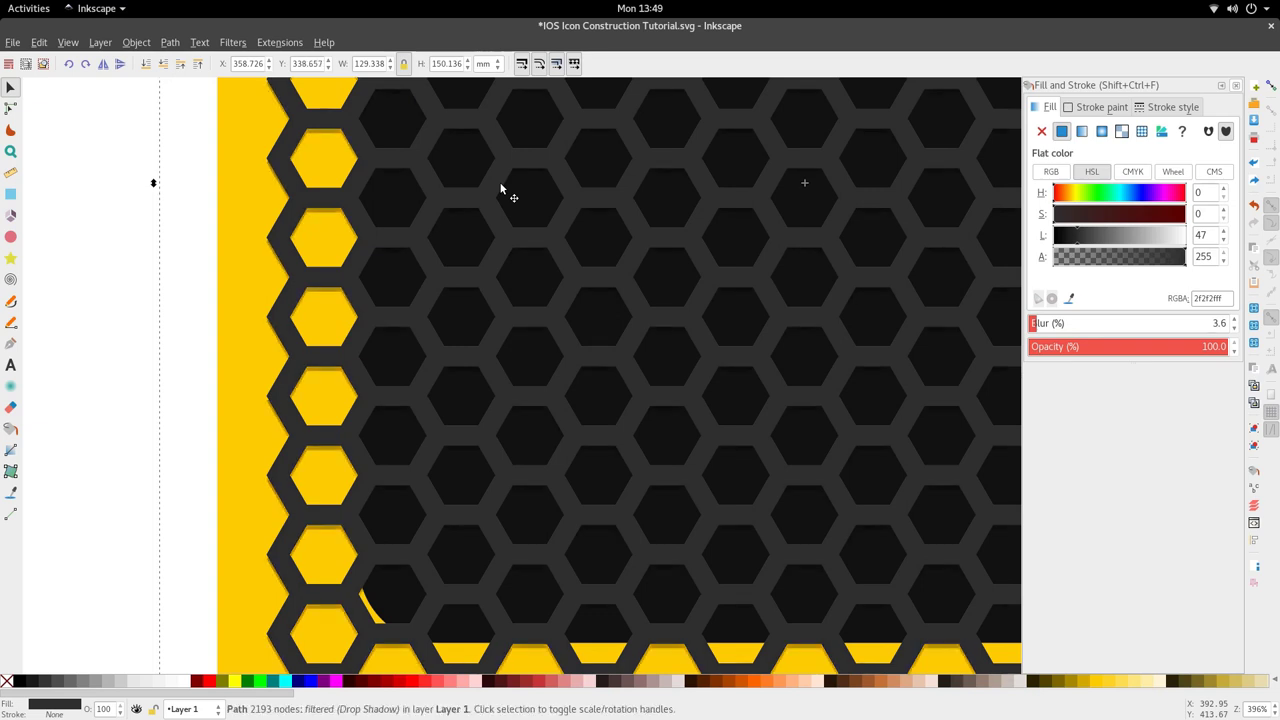
{"action": "scroll", "coordinate": [503, 298], "scroll_direction": "down", "scroll_amount": 2, "text": "ctrl"}
{"action": "scroll", "coordinate": [428, 352], "scroll_direction": "up", "scroll_amount": 4, "text": "ctrl"}
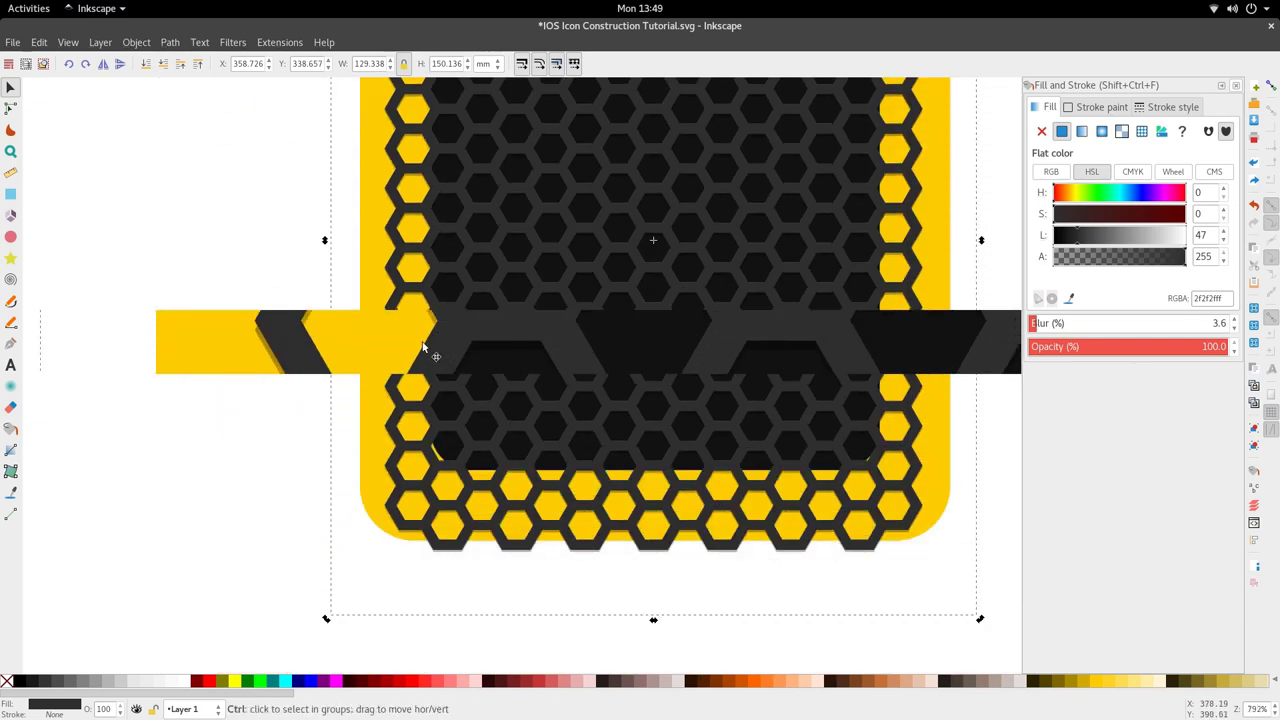
{"action": "scroll", "coordinate": [389, 297], "scroll_direction": "up", "scroll_amount": 1}
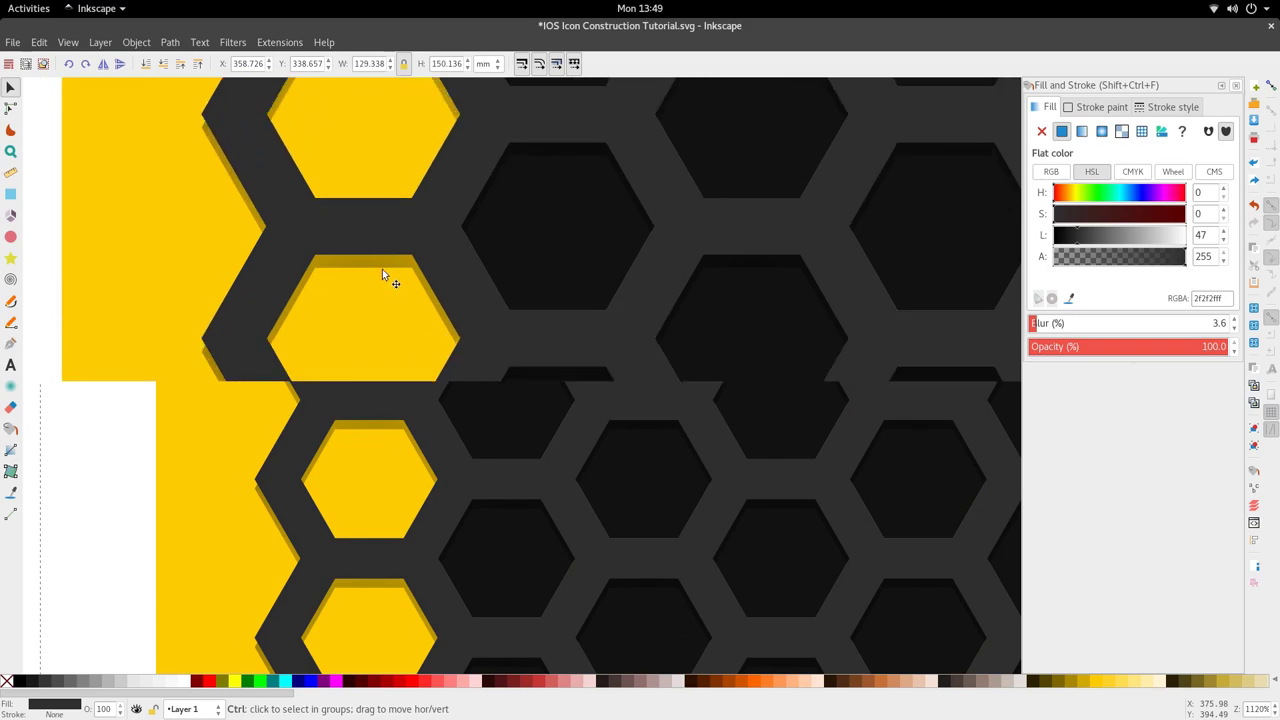
{"action": "scroll", "coordinate": [439, 264], "scroll_direction": "down", "scroll_amount": 4, "text": "ctrl"}
- Move the topmost plain dark honeycomb copy aside to the left of the icon and delete it
{"action": "left_click_drag", "start_coordinate": [452, 282], "coordinate": [45, 291], "text": "ctrl"}
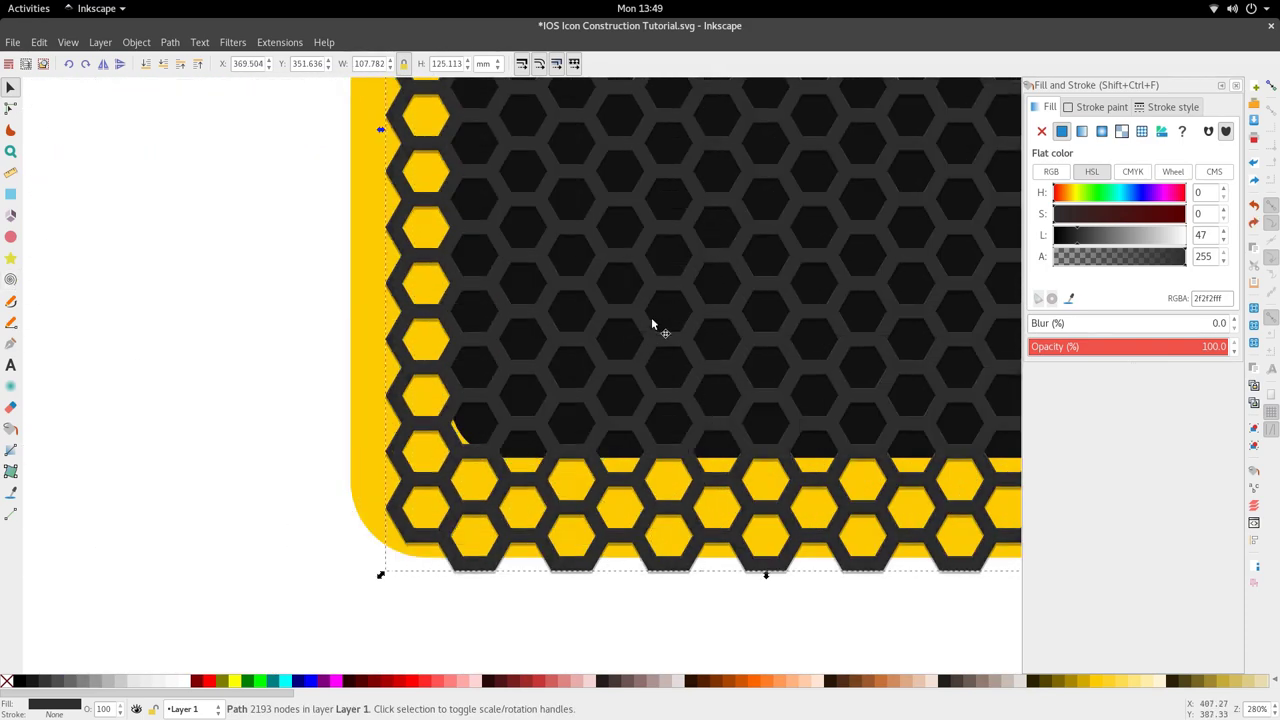
{"action": "left_click_drag", "start_coordinate": [670, 330], "coordinate": [450, 330]}
{"action": "scroll", "coordinate": [554, 334], "scroll_direction": "up", "scroll_amount": 2, "text": "ctrl"}
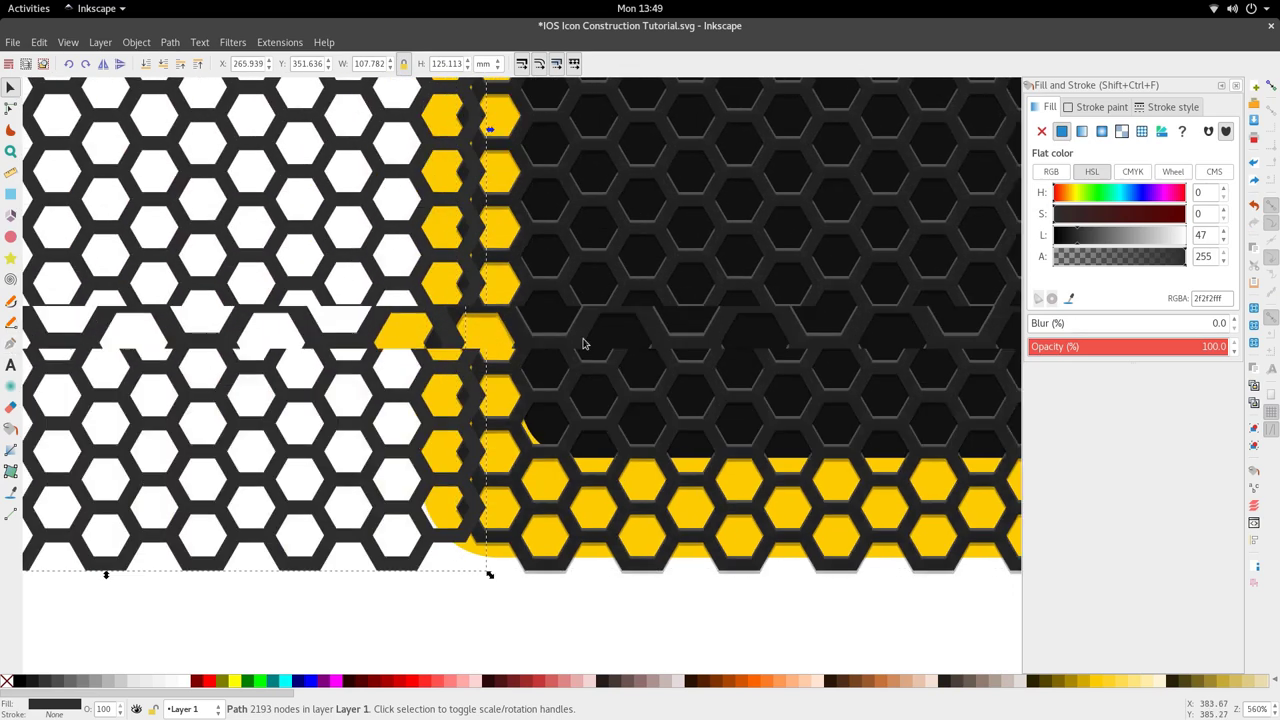
{"action": "left_click_drag", "start_coordinate": [618, 294], "coordinate": [568, 298]}
{"action": "scroll", "coordinate": [568, 298], "scroll_direction": "down", "scroll_amount": 5, "text": "ctrl"}
{"action": "left_click", "coordinate": [496, 299]}
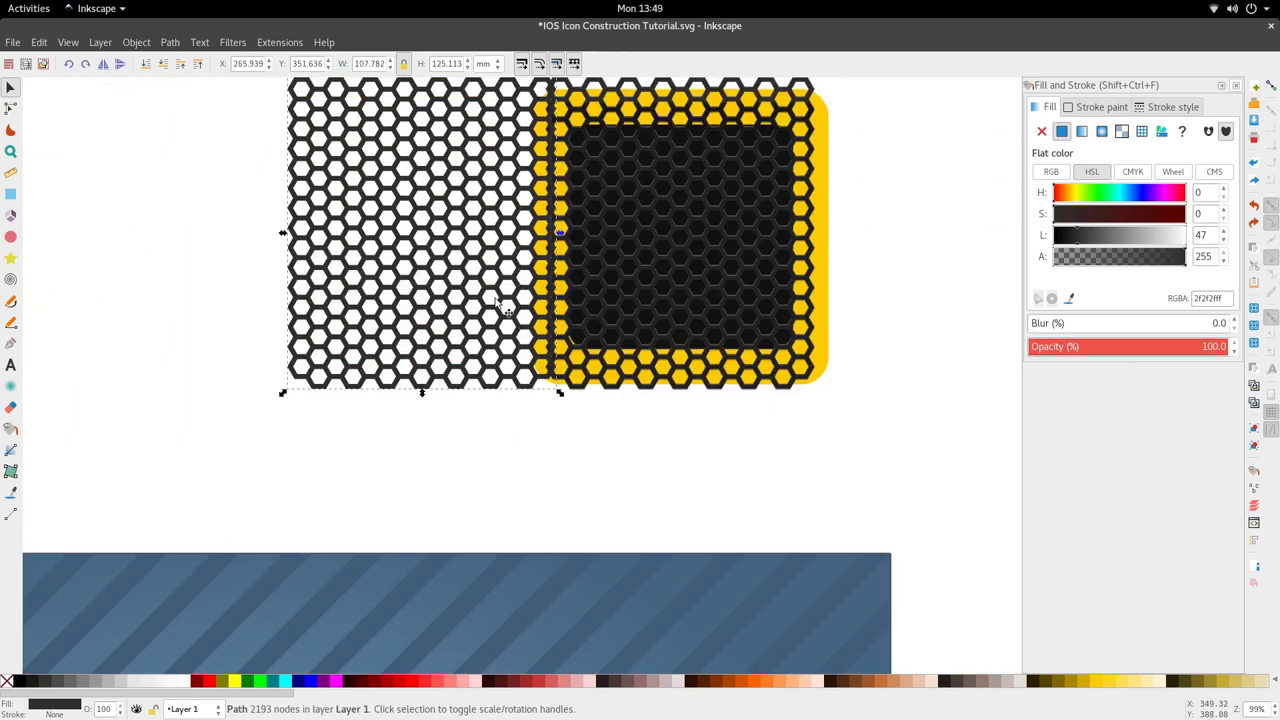
{"action": "key", "text": "Delete"}
- Select the drop-shadowed honeycomb mesh and lower it in the stacking order beneath the remaining plain mesh
{"action": "scroll", "coordinate": [662, 335], "scroll_direction": "up", "scroll_amount": 5}
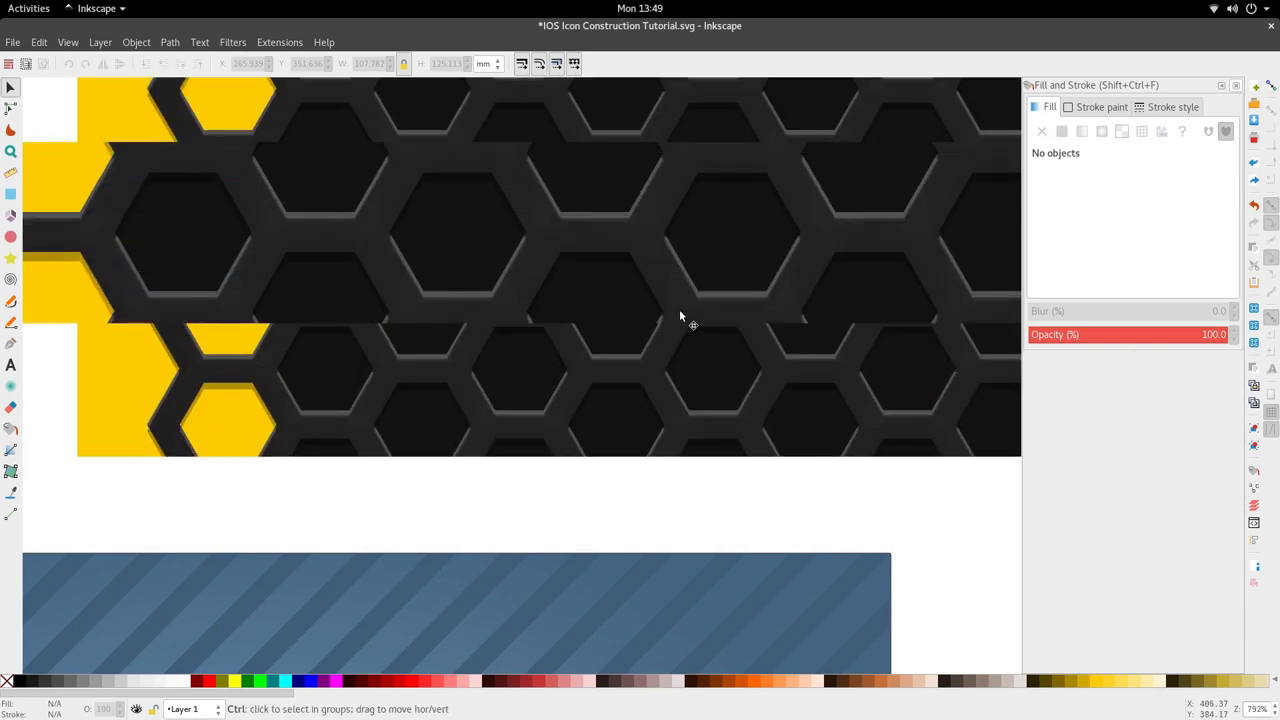
{"action": "scroll", "coordinate": [679, 309], "scroll_direction": "up", "scroll_amount": 1}
{"action": "left_click", "coordinate": [277, 185]}
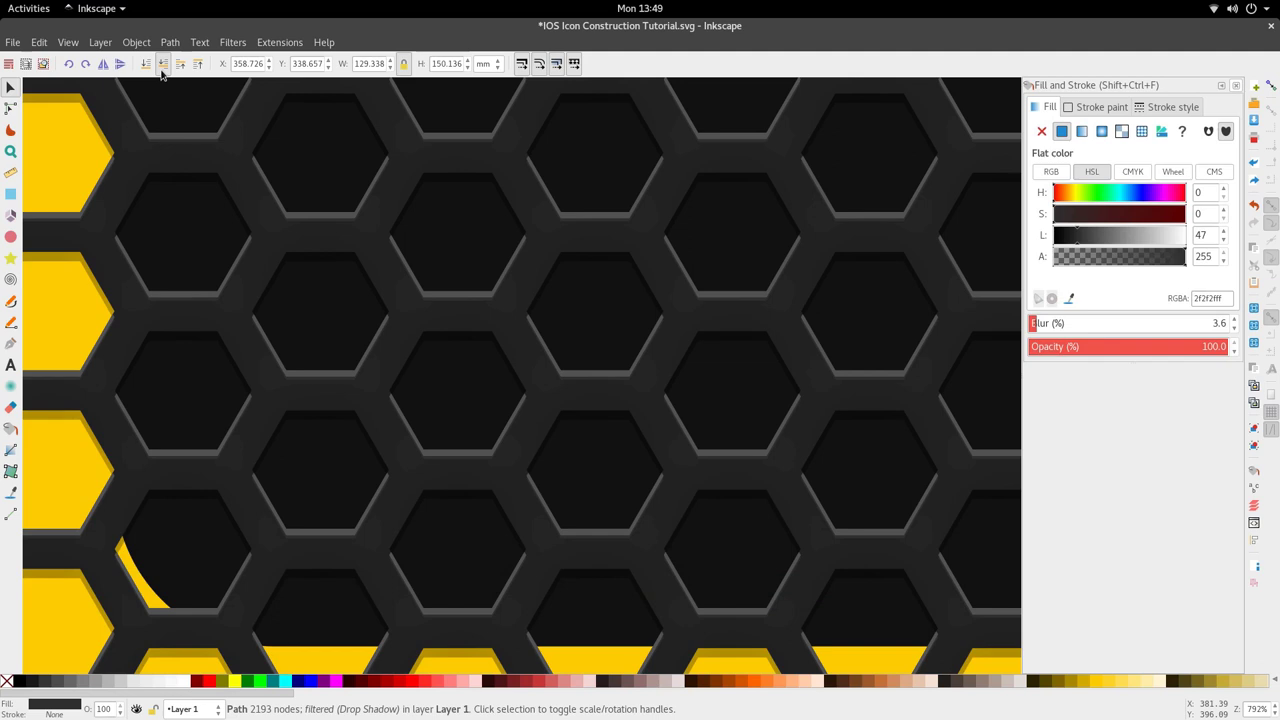
{"action": "scroll", "coordinate": [334, 291], "scroll_direction": "down", "scroll_amount": 2}
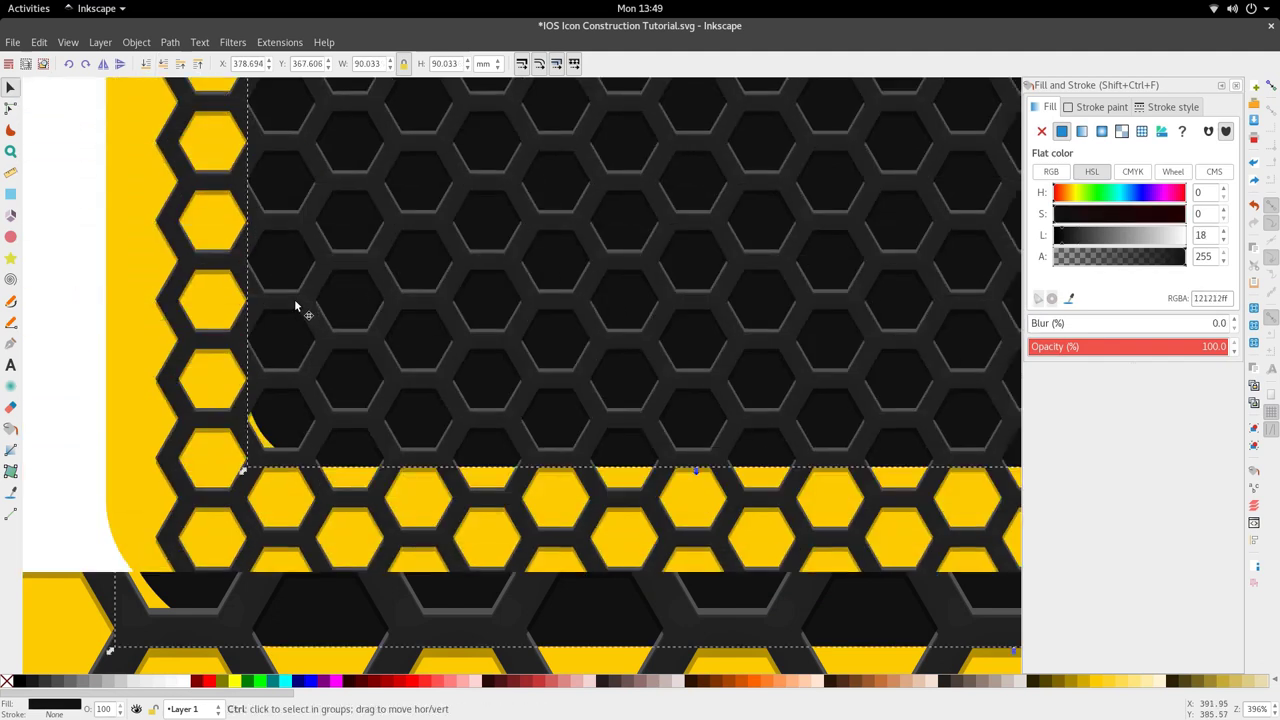
{"action": "left_click_drag", "start_coordinate": [297, 308], "coordinate": [200, 88]}
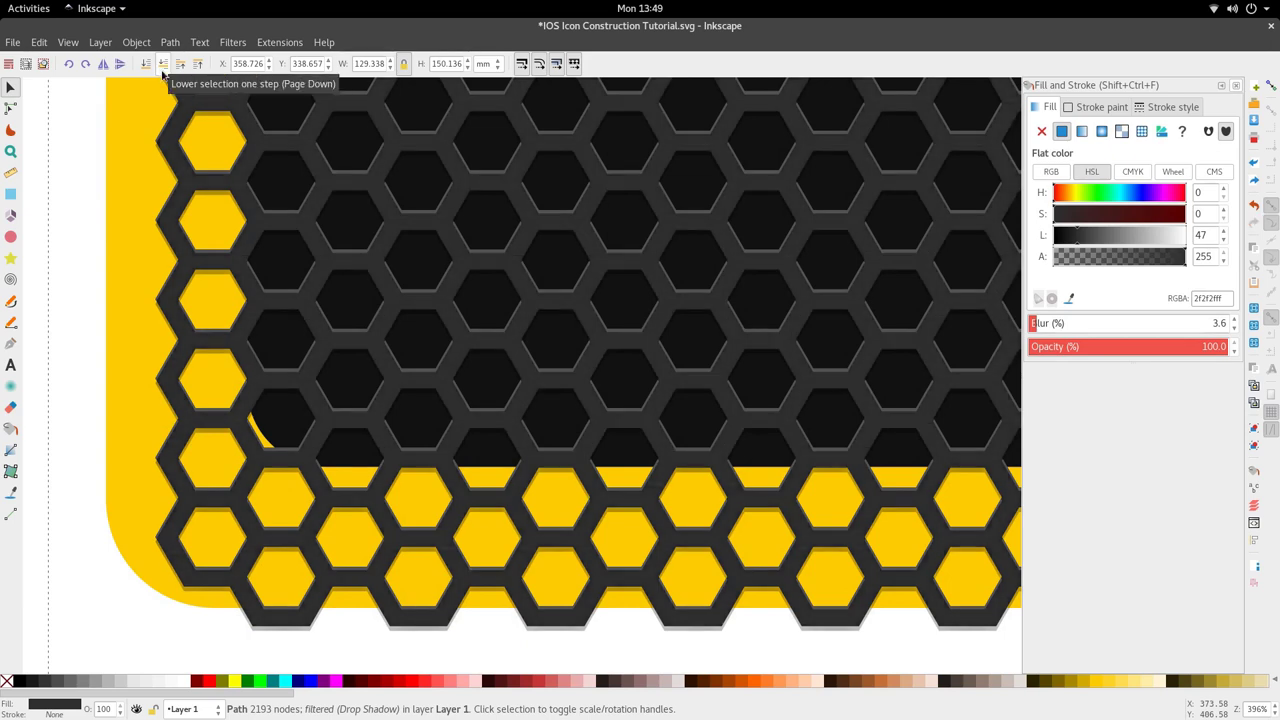
- Try nudging the drop-shadowed mesh slightly further down and undo the nudge
{"action": "scroll", "coordinate": [306, 305], "scroll_direction": "up", "scroll_amount": 2}
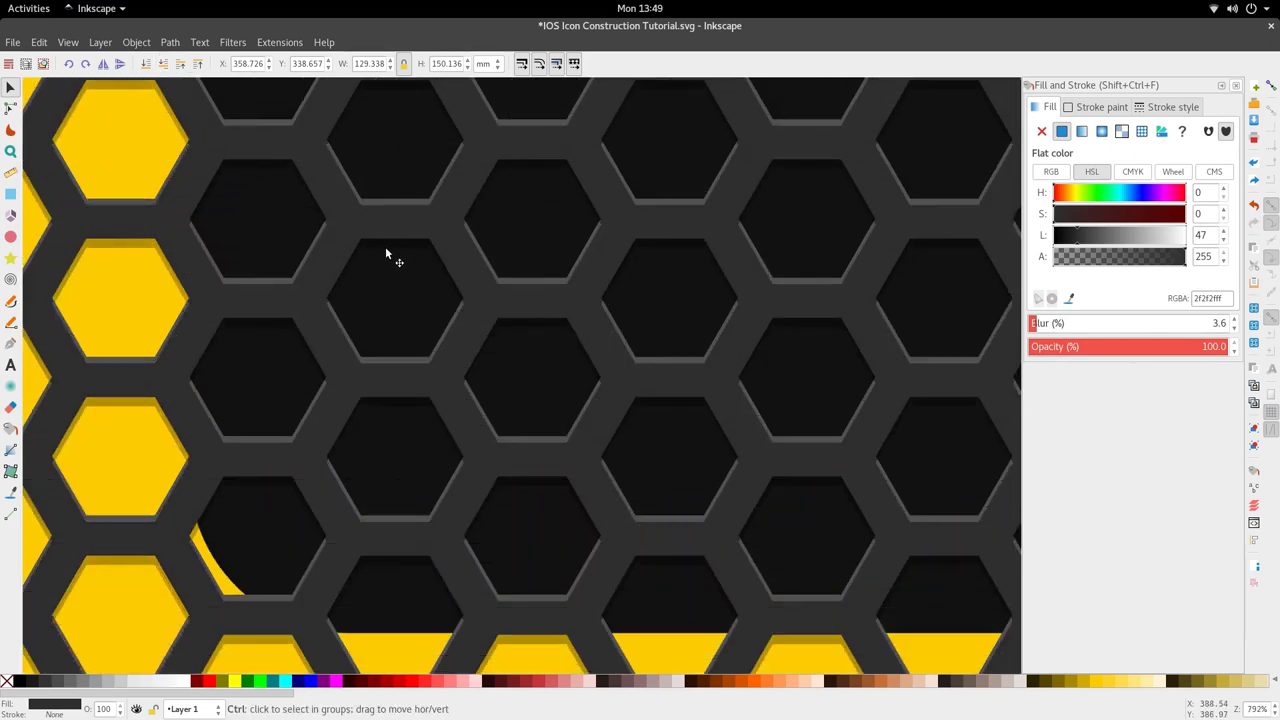
{"action": "left_click_drag", "start_coordinate": [386, 251], "coordinate": [386, 260]}
{"action": "scroll", "coordinate": [386, 260], "scroll_direction": "up", "scroll_amount": 4}
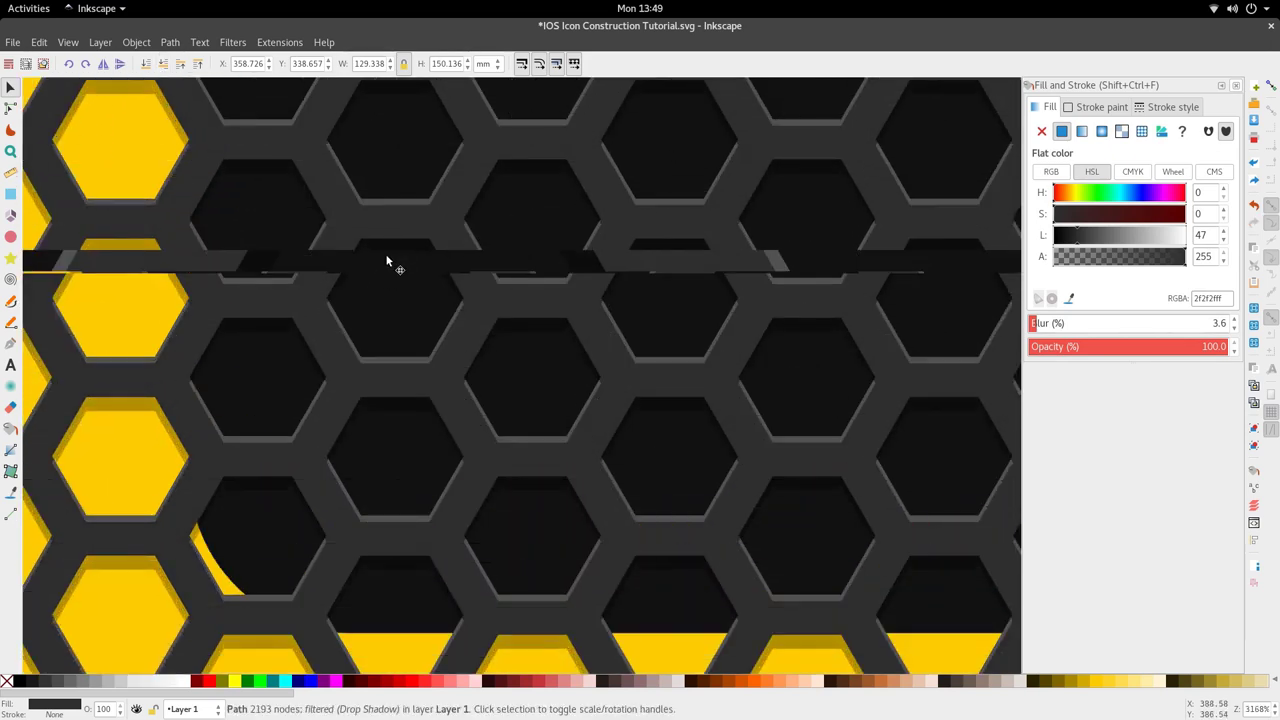
{"action": "scroll", "coordinate": [458, 280], "scroll_direction": "down", "scroll_amount": 8}
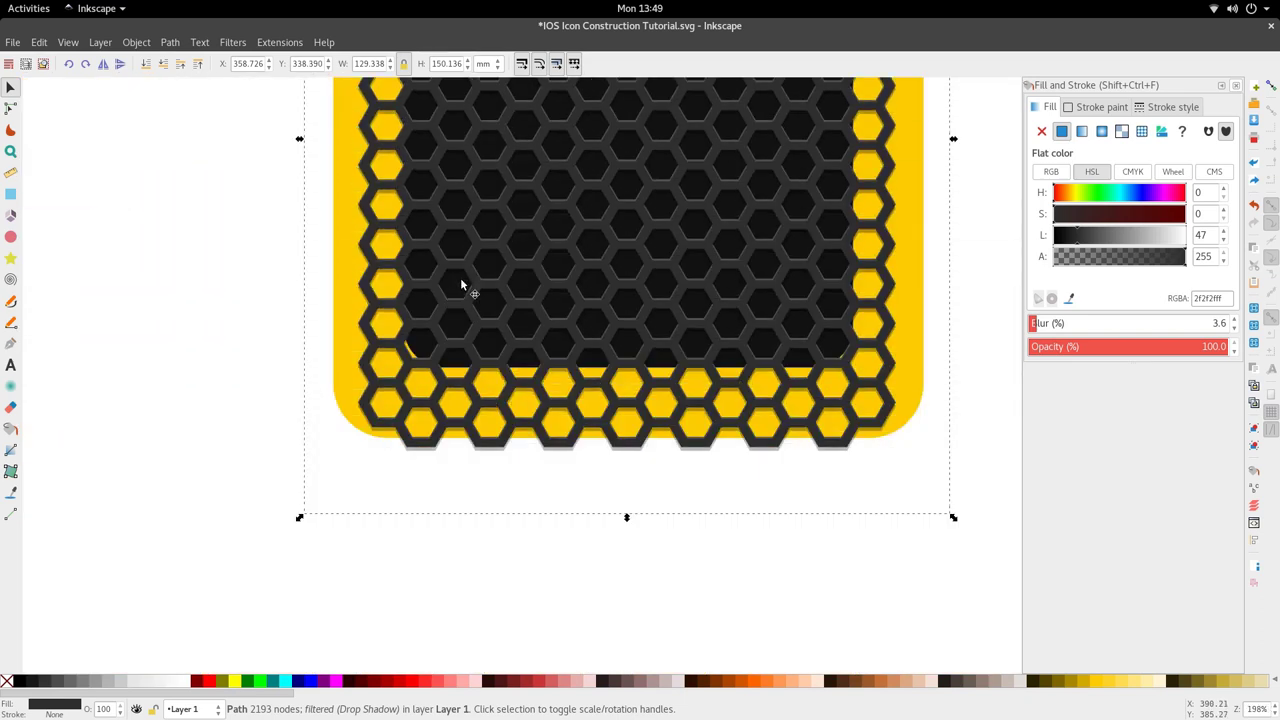
{"action": "scroll", "coordinate": [890, 418], "scroll_direction": "up", "scroll_amount": 2}
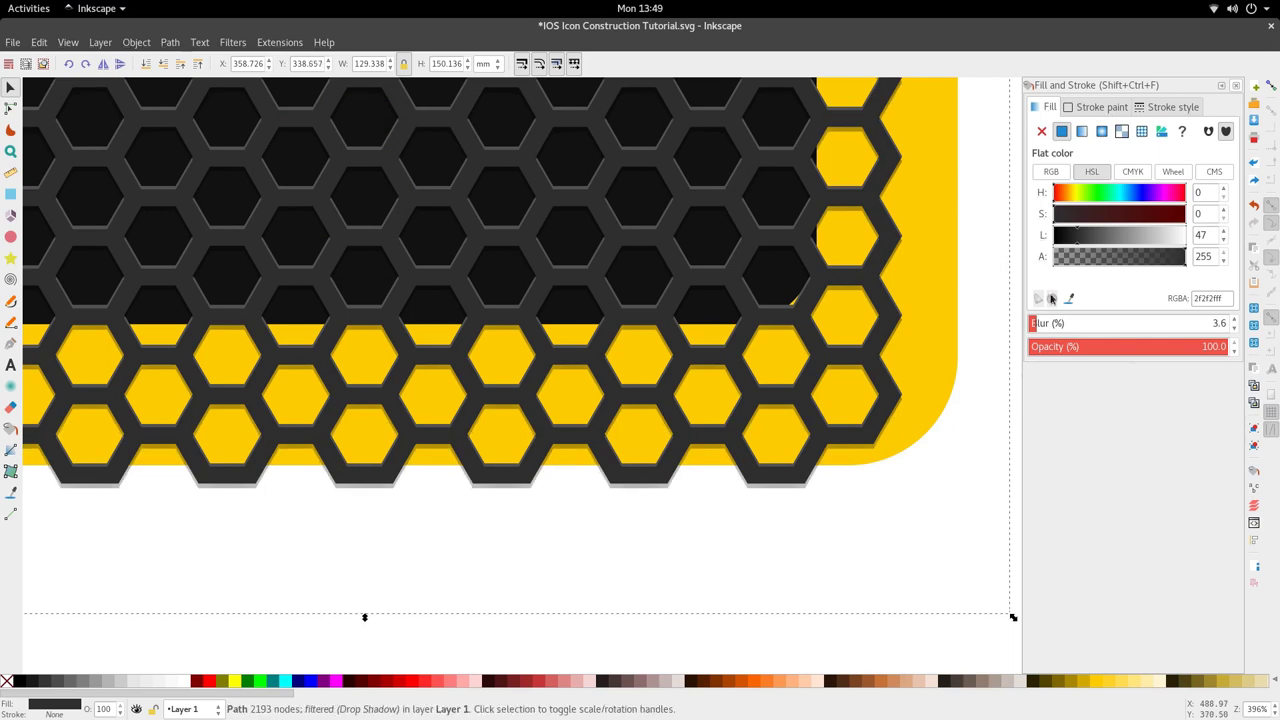
- Set the drop-shadowed mesh's blur to 0.3% and nudge it slightly downward
{"action": "left_click_drag", "start_coordinate": [1039, 323], "coordinate": [1030, 323]}
{"action": "scroll", "coordinate": [779, 389], "scroll_direction": "down", "scroll_amount": 3}
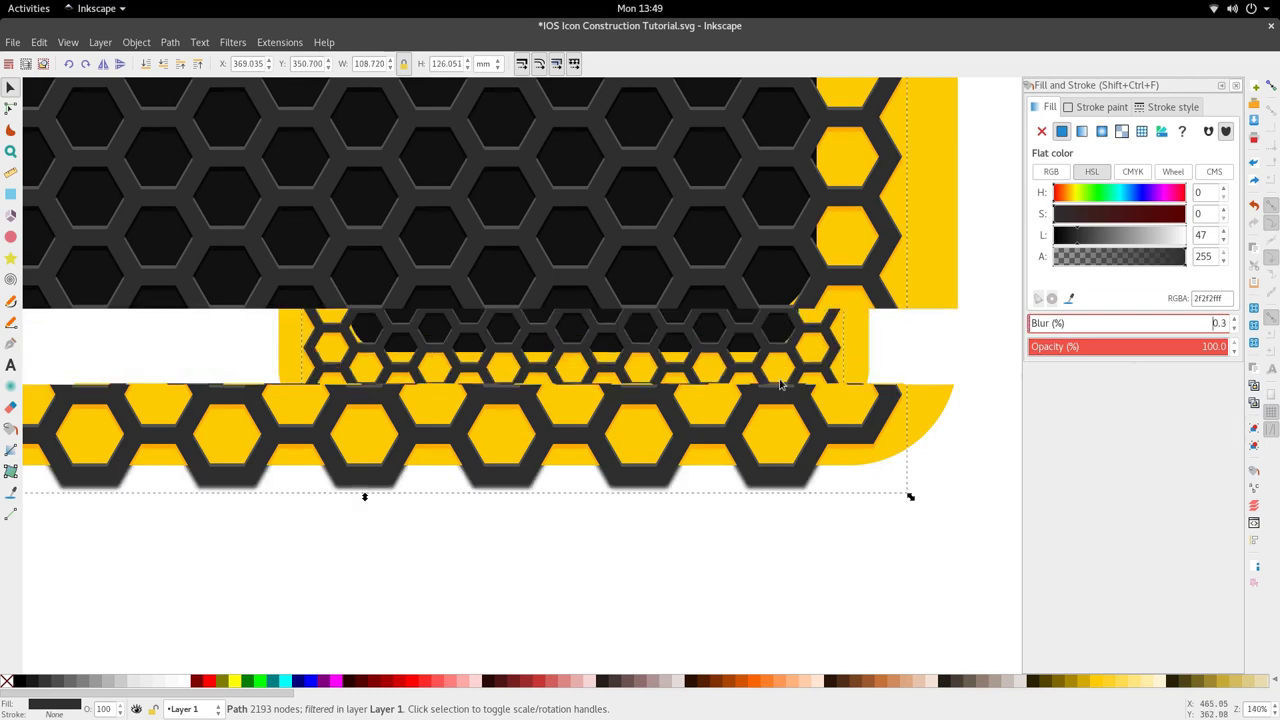
{"action": "scroll", "coordinate": [770, 400], "scroll_direction": "up", "scroll_amount": 5}
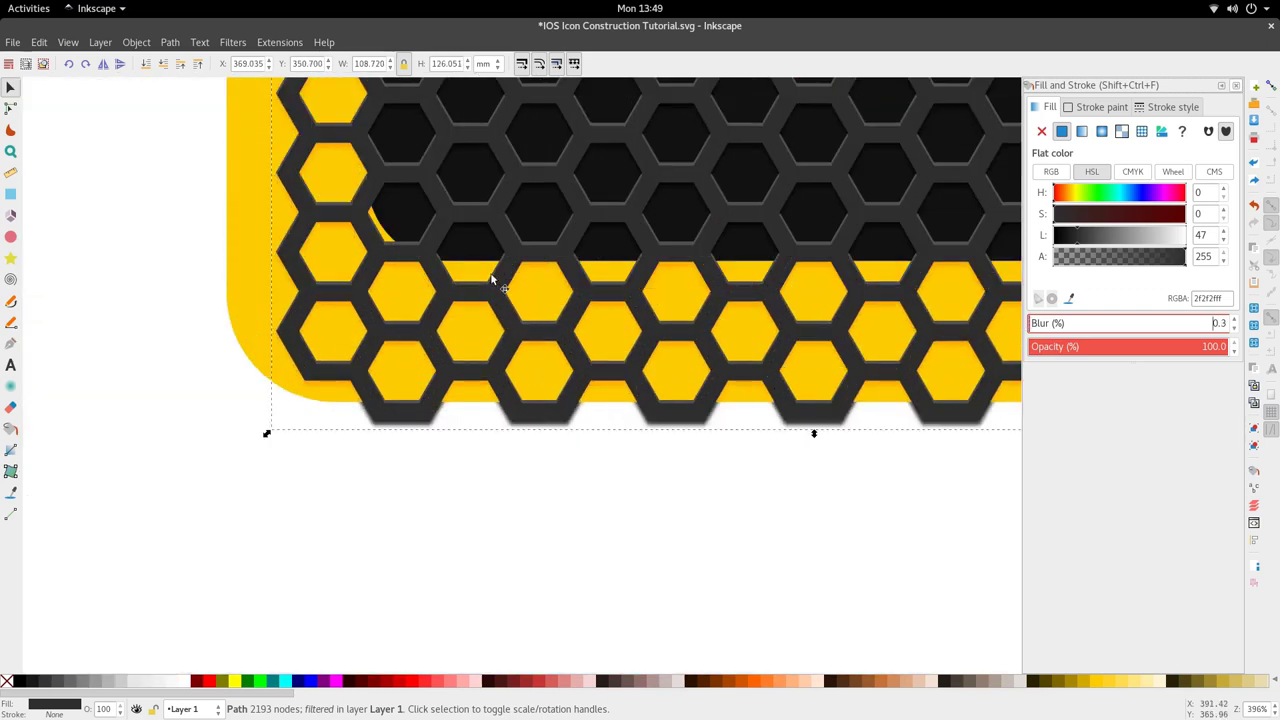
{"action": "left_click_drag", "start_coordinate": [458, 212], "coordinate": [461, 226]}
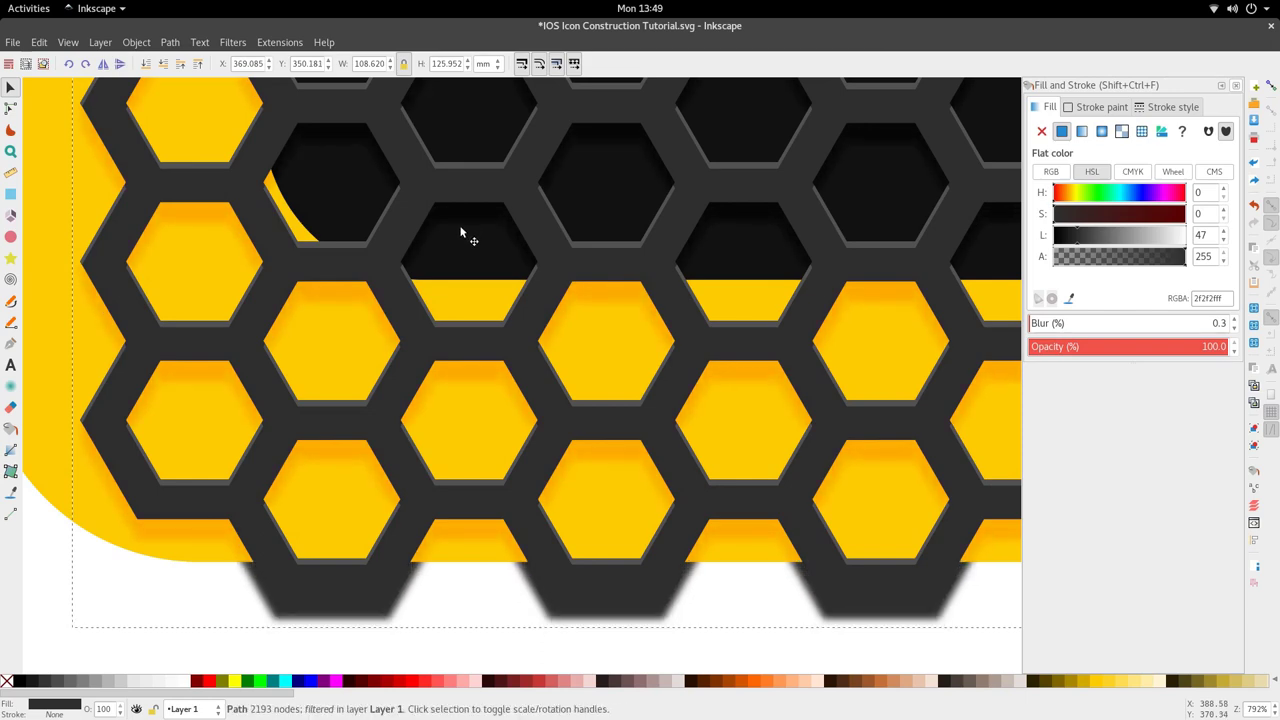
{"action": "scroll", "coordinate": [460, 232], "scroll_direction": "down", "scroll_amount": 4}
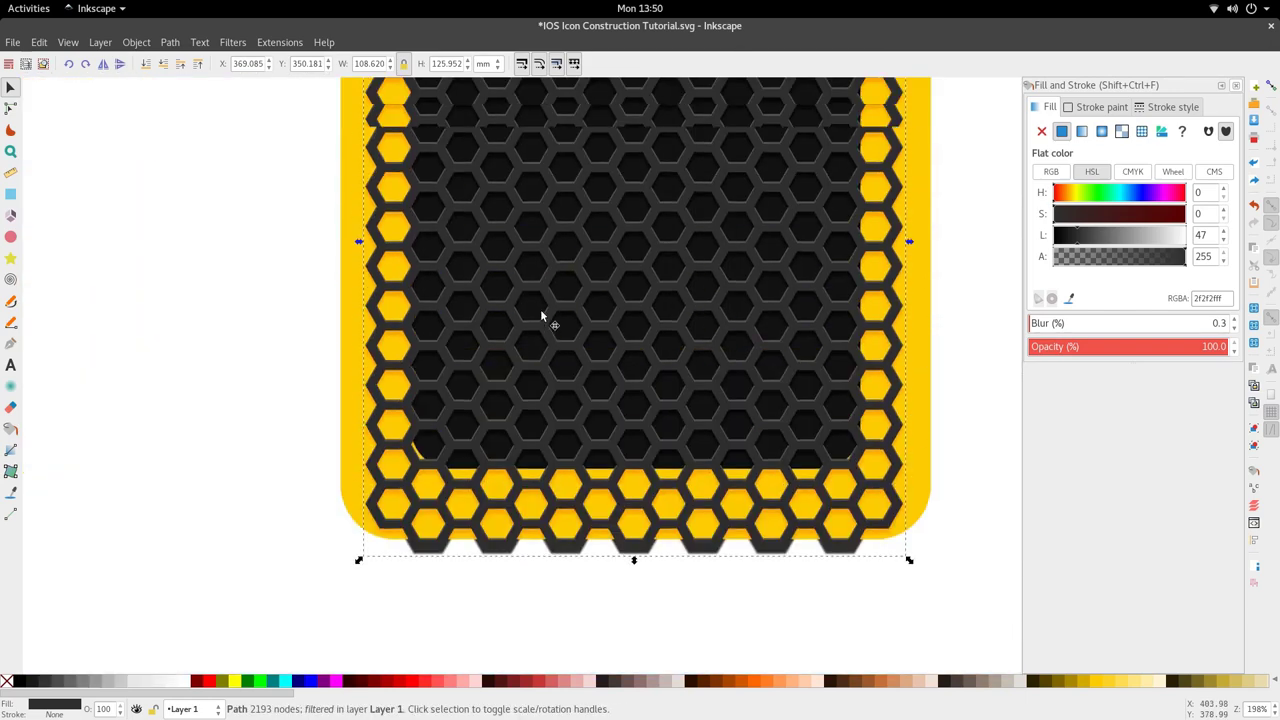
{"action": "scroll", "coordinate": [560, 312], "scroll_direction": "up", "scroll_amount": 3}
{"action": "scroll", "coordinate": [564, 298], "scroll_direction": "down", "scroll_amount": 4}
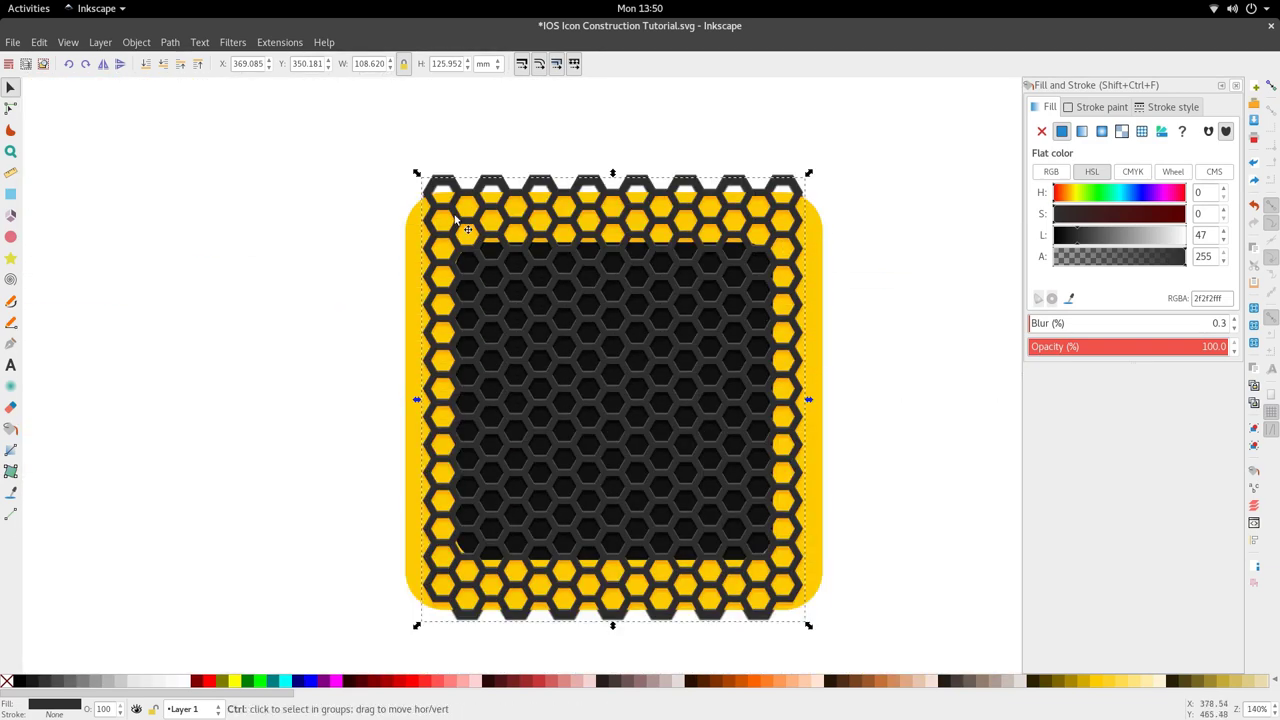
- Try raising the dark rounded square above the honeycomb mesh, inspect its corners, and undo the change
{"action": "scroll", "coordinate": [474, 186], "scroll_direction": "up", "scroll_amount": 3}
{"action": "left_click", "coordinate": [351, 282]}
{"action": "scroll", "coordinate": [419, 291], "scroll_direction": "down", "scroll_amount": 3}
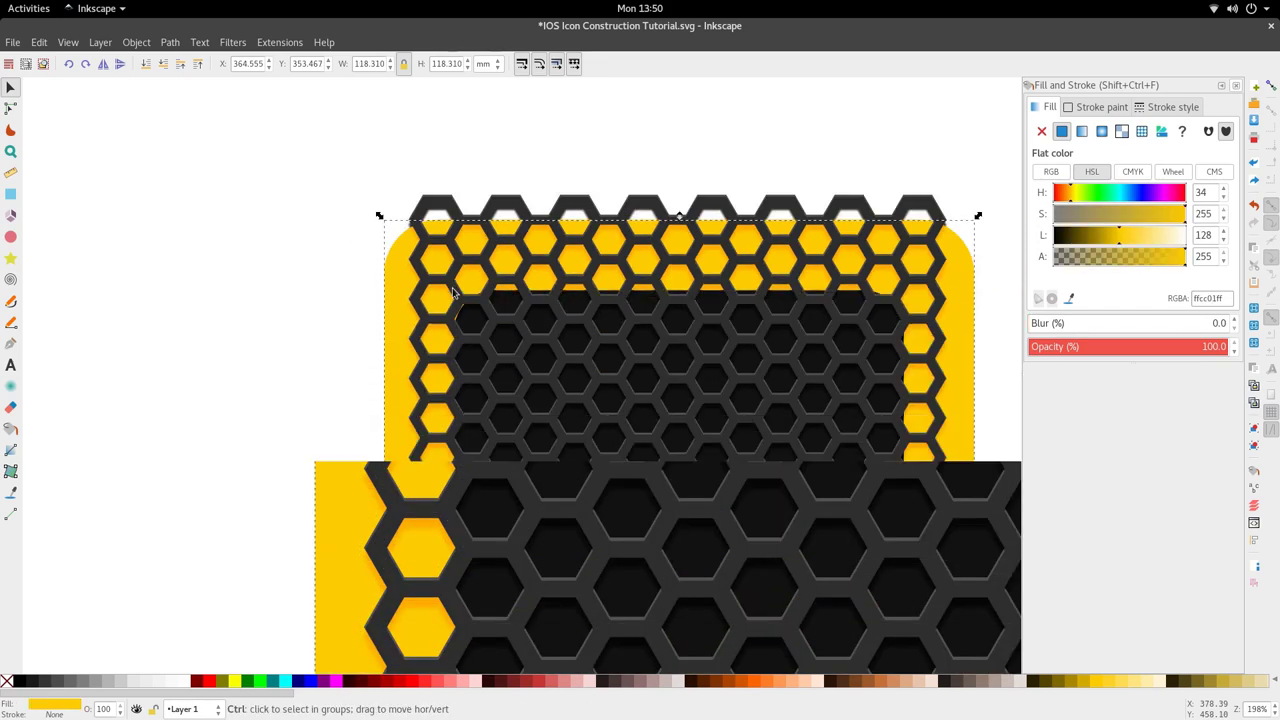
{"action": "scroll", "coordinate": [471, 302], "scroll_direction": "up", "scroll_amount": 4}
{"action": "left_click", "coordinate": [459, 266]}
{"action": "scroll", "coordinate": [459, 266], "scroll_direction": "down", "scroll_amount": 3}
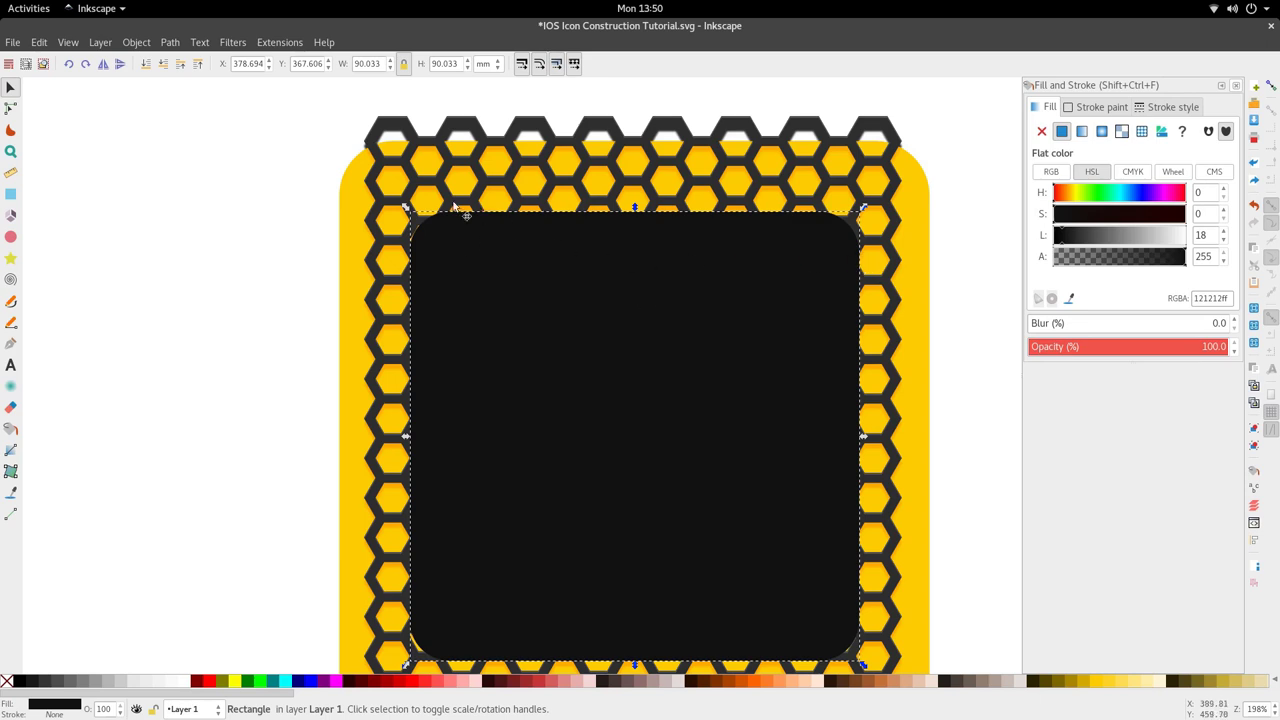
{"action": "scroll", "coordinate": [667, 204], "scroll_direction": "up", "scroll_amount": 3}
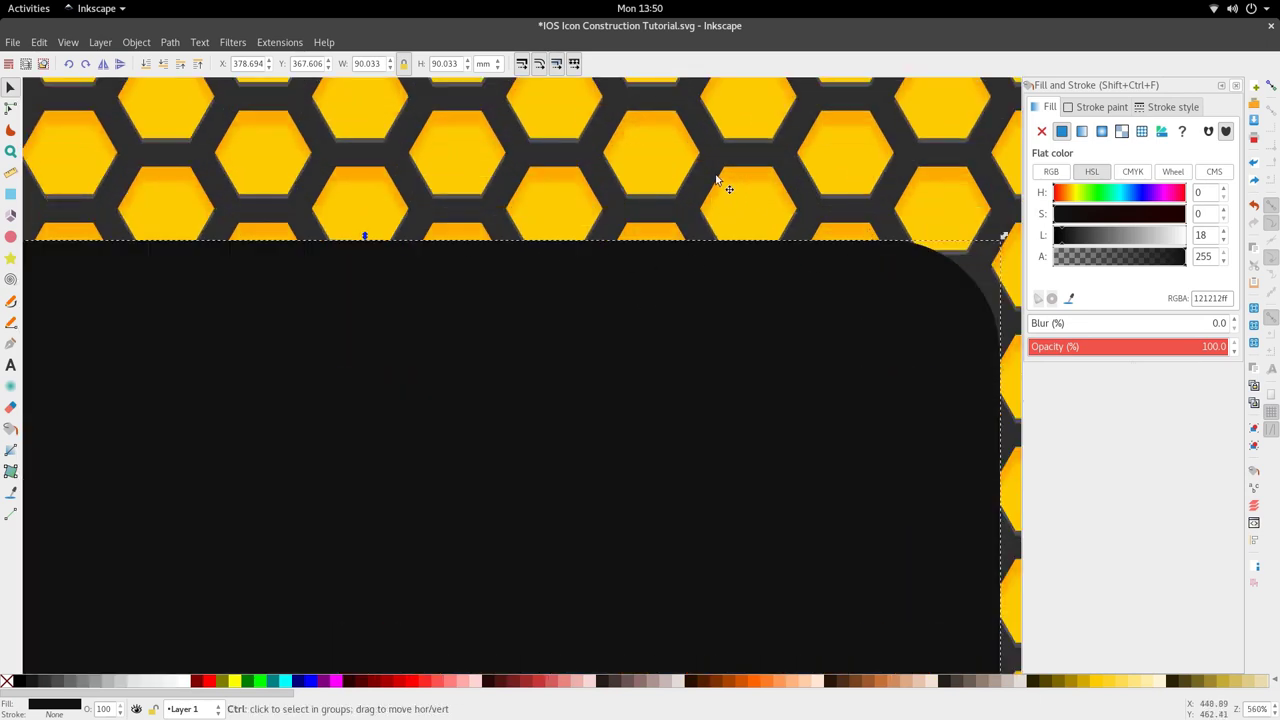
{"action": "scroll", "coordinate": [724, 183], "scroll_direction": "down", "scroll_amount": 3}
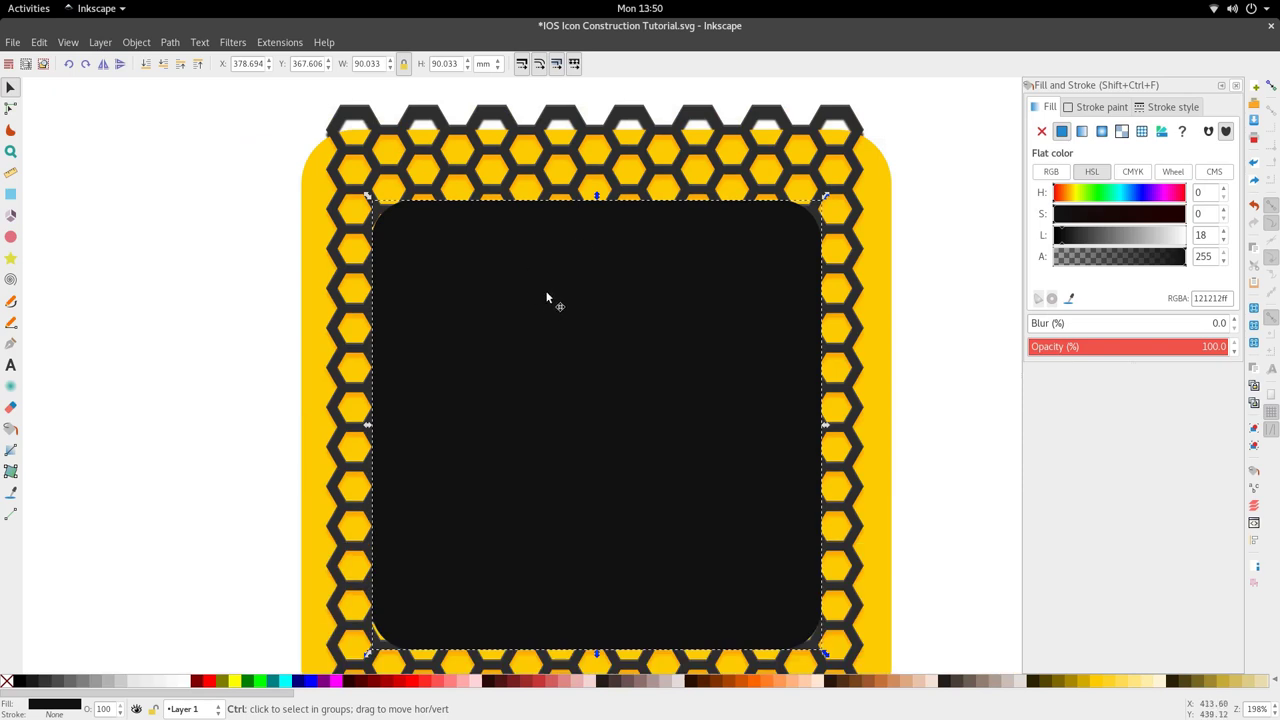
{"action": "key", "text": "Delete"}
- Try moving a single honeycomb layer to the left of the icon and undo the move
{"action": "scroll", "coordinate": [323, 294], "scroll_direction": "up", "scroll_amount": 1}
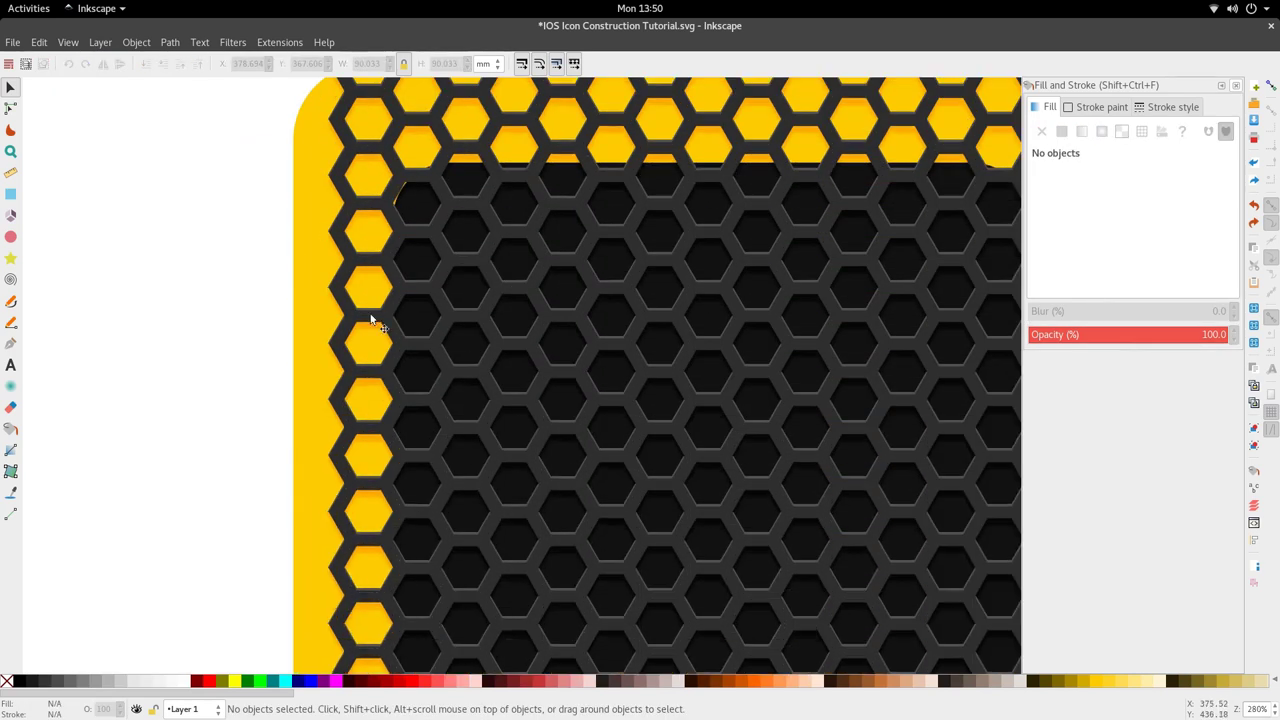
{"action": "left_click", "coordinate": [369, 321]}
{"action": "scroll", "coordinate": [369, 322], "scroll_direction": "up", "scroll_amount": 2}
{"action": "left_click", "coordinate": [372, 330], "text": "shift"}
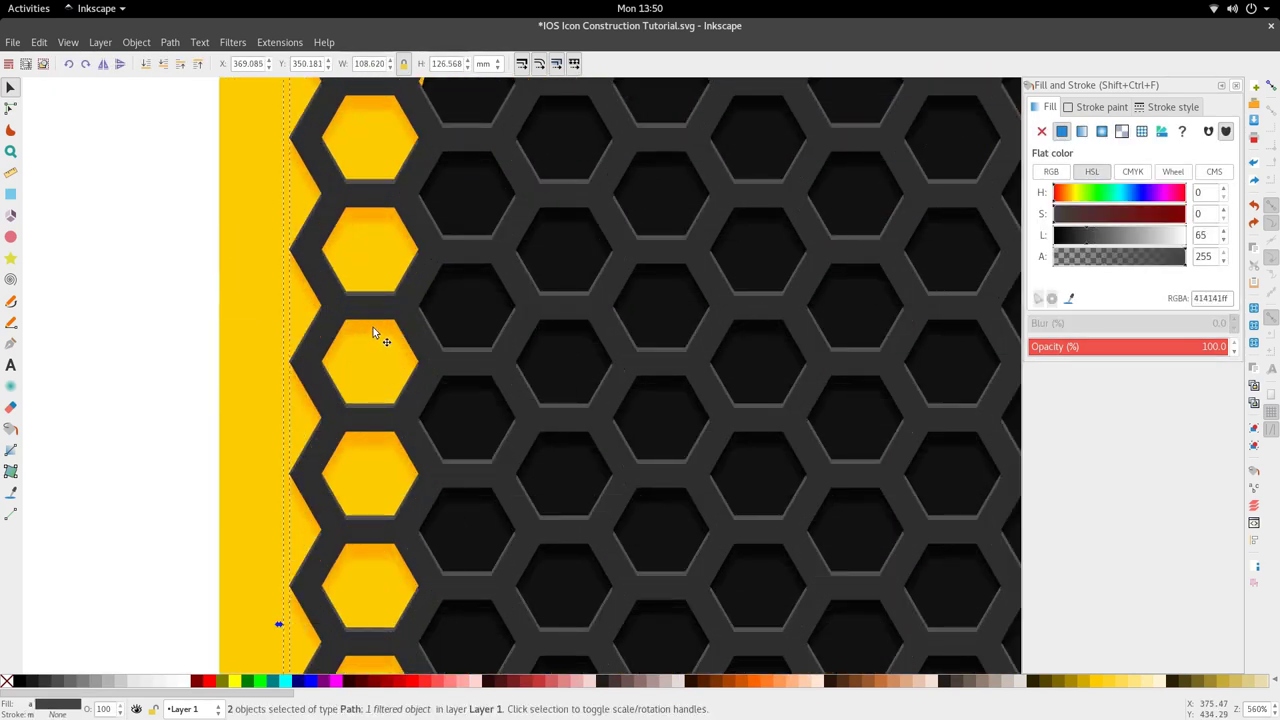
{"action": "left_click", "coordinate": [376, 294], "text": "shift"}
{"action": "scroll", "coordinate": [380, 313], "scroll_direction": "down", "scroll_amount": 2}
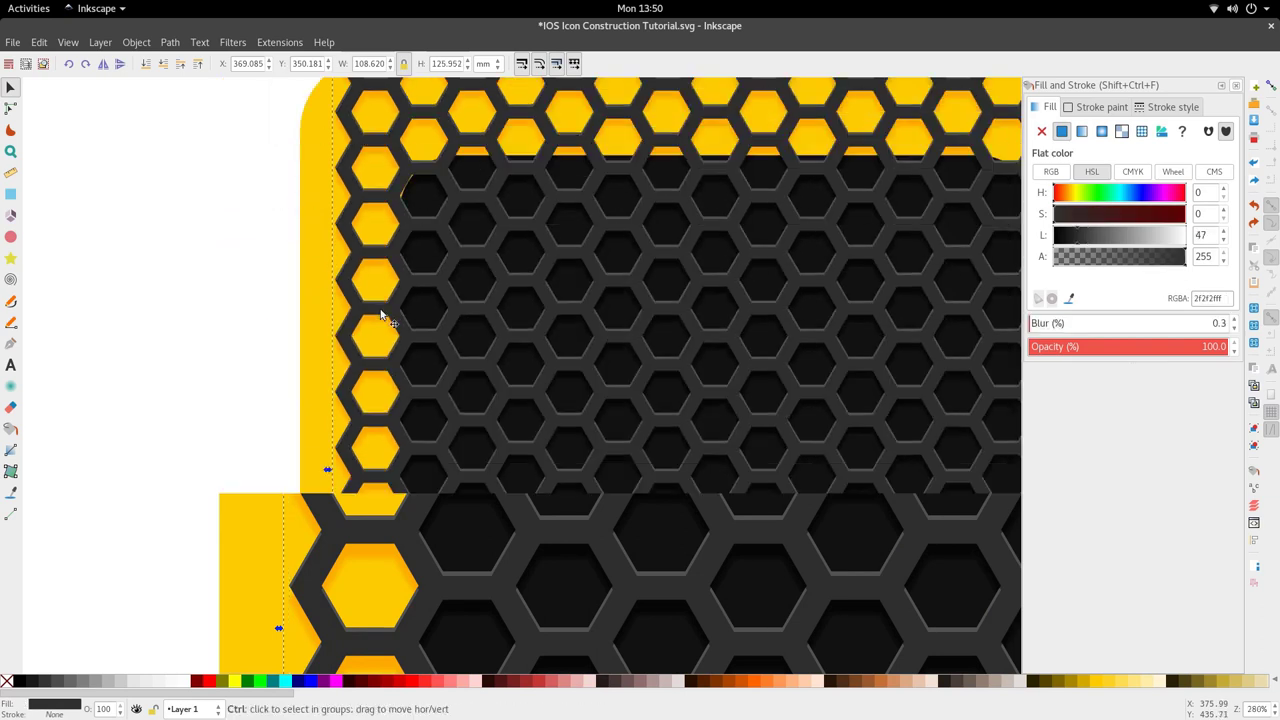
{"action": "left_click_drag", "start_coordinate": [380, 313], "coordinate": [274, 313]}
{"action": "key", "text": "ctrl+z"}
- Try selecting two of the stacked honeycomb paths together and moving them left across the icon
{"action": "scroll", "coordinate": [385, 305], "scroll_direction": "up", "scroll_amount": 3}
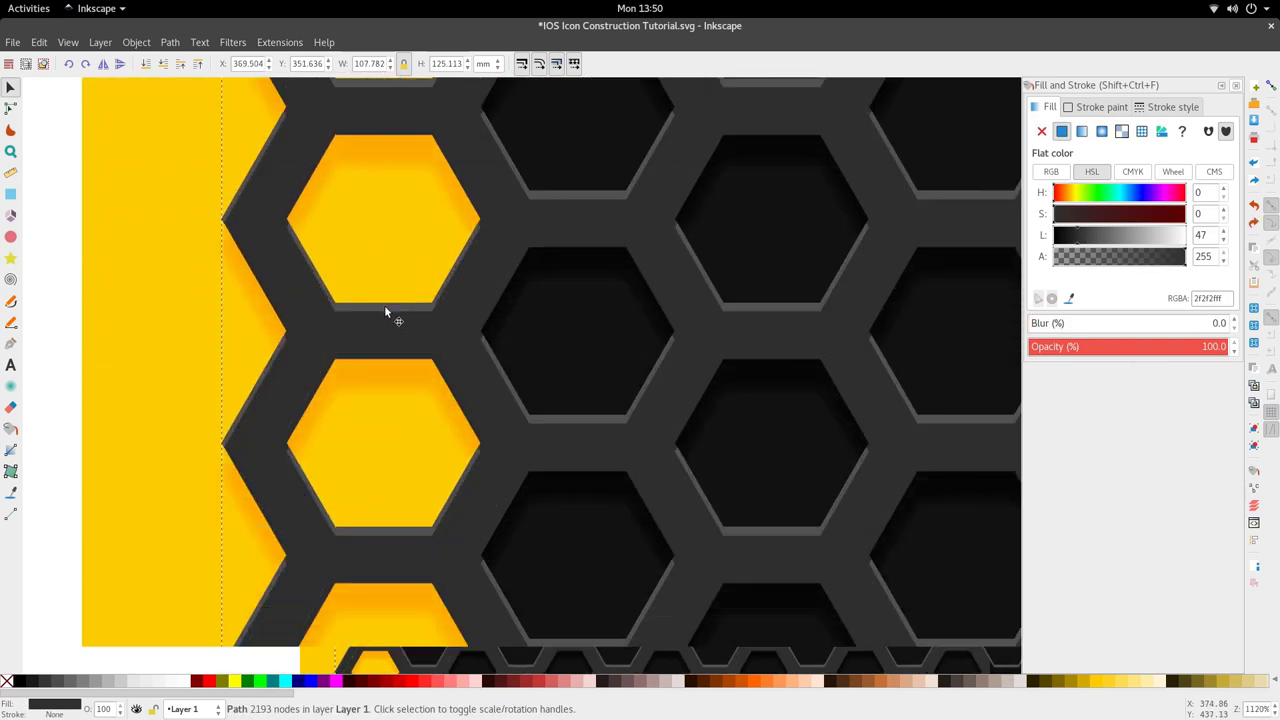
{"action": "left_click", "coordinate": [385, 305], "text": "shift"}
{"action": "scroll", "coordinate": [386, 308], "scroll_direction": "down", "scroll_amount": 5}
{"action": "left_click_drag", "start_coordinate": [386, 305], "coordinate": [186, 305]}
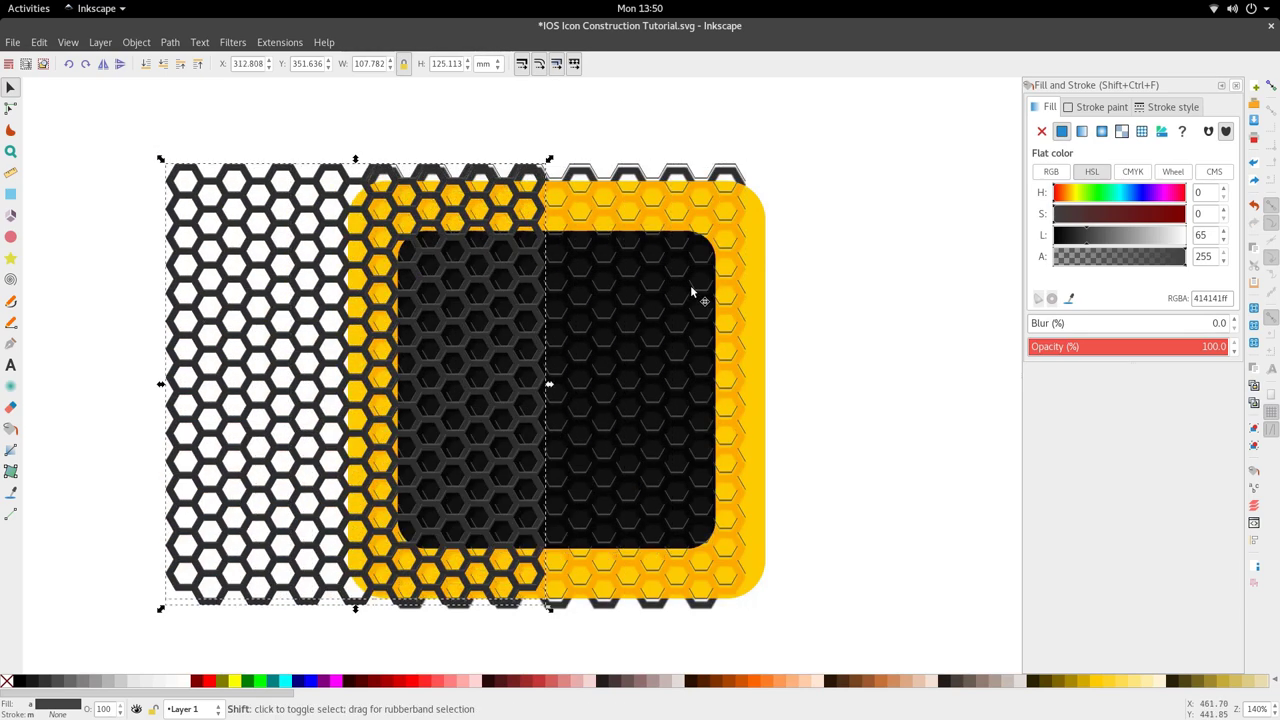
- Select four of the stacked honeycomb paths together and move them to the left of the yellow rounded square
{"action": "scroll", "coordinate": [690, 285], "scroll_direction": "up", "scroll_amount": 3}
{"action": "left_click", "coordinate": [690, 285], "text": "shift"}
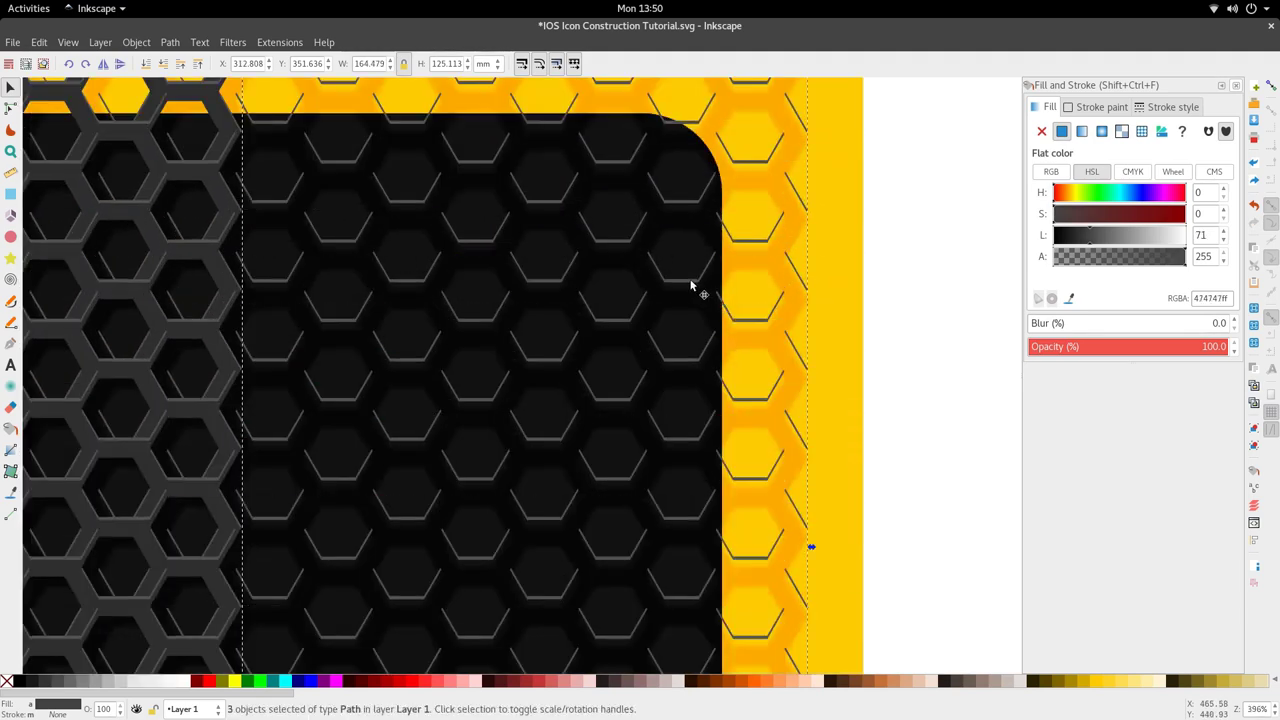
{"action": "left_click", "coordinate": [755, 268], "text": "shift"}
{"action": "scroll", "coordinate": [757, 268], "scroll_direction": "down", "scroll_amount": 4}
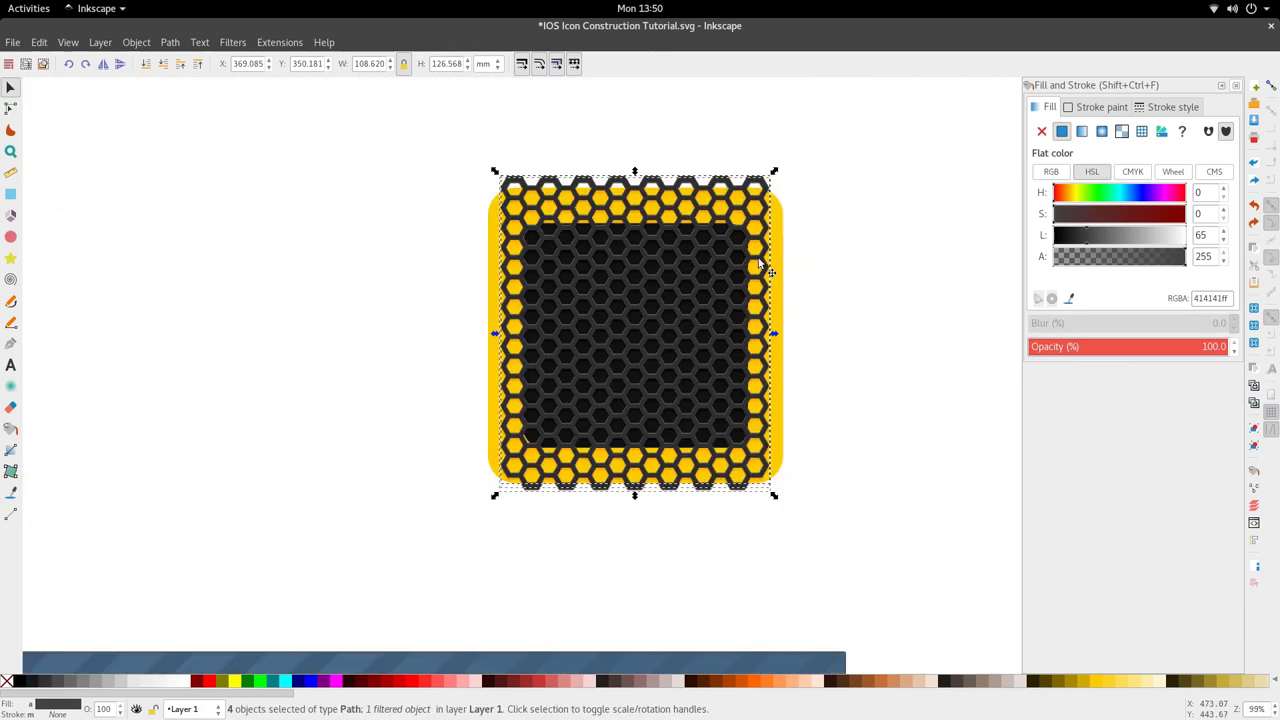
{"action": "left_click_drag", "start_coordinate": [762, 268], "coordinate": [495, 265]}
{"action": "scroll", "coordinate": [577, 193], "scroll_direction": "up", "scroll_amount": 6}
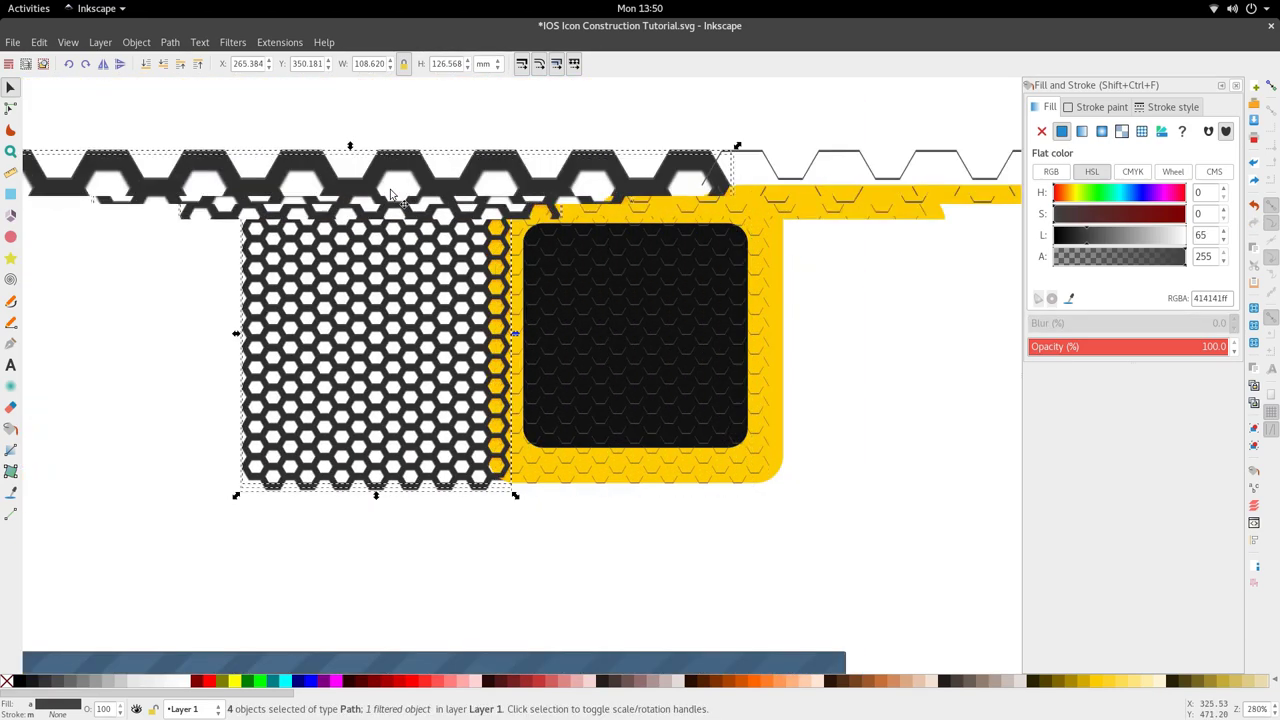
{"action": "scroll", "coordinate": [519, 251], "scroll_direction": "down", "scroll_amount": 6}
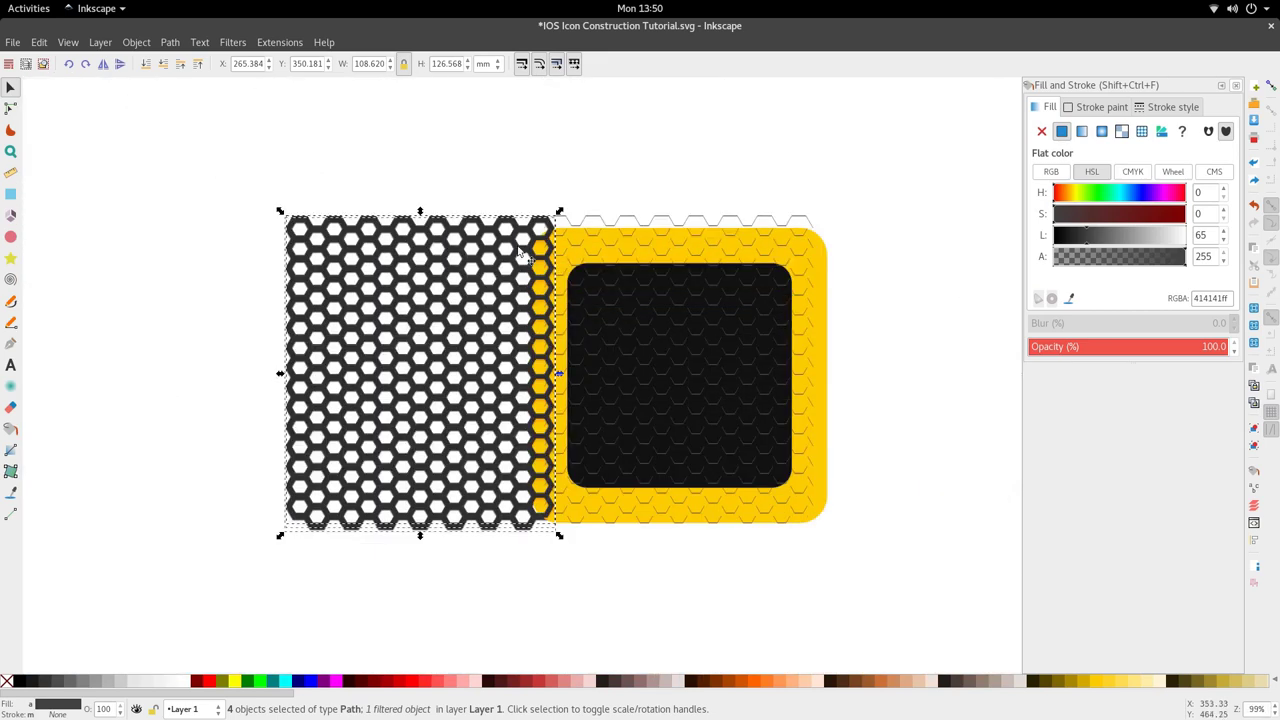
{"action": "key", "text": "ctrl"}
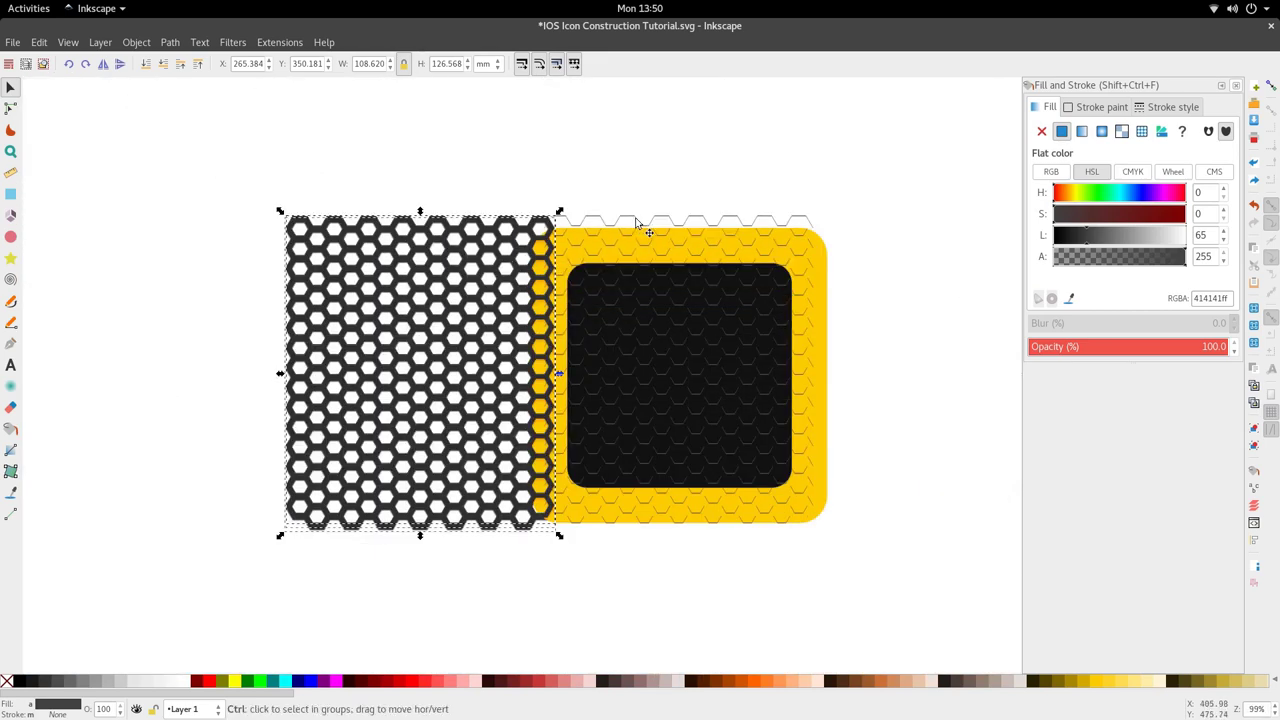
- Undo the leftward move of the four honeycomb paths and clear the selection
{"action": "key", "text": "ctrl+z"}
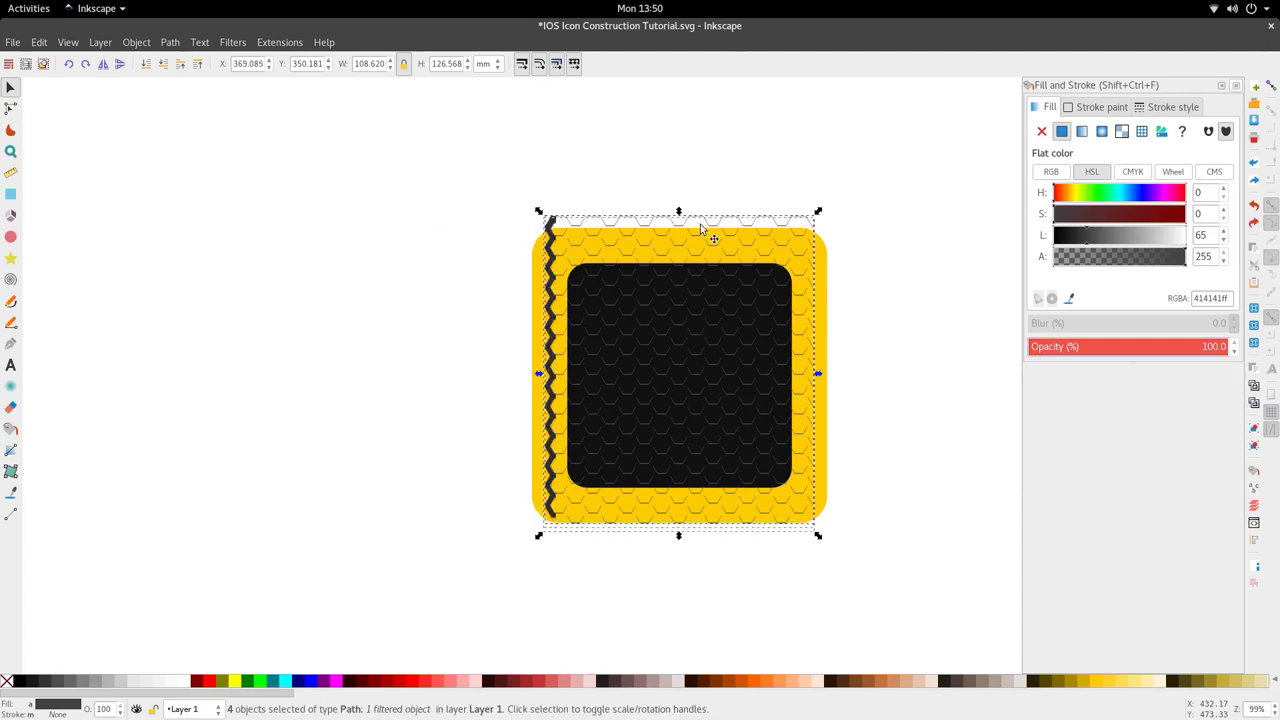
{"action": "left_click", "coordinate": [712, 199]}
{"action": "scroll", "coordinate": [700, 222], "scroll_direction": "down", "scroll_amount": 2}
{"action": "scroll", "coordinate": [699, 222], "scroll_direction": "up", "scroll_amount": 6}
{"action": "scroll", "coordinate": [697, 222], "scroll_direction": "up", "scroll_amount": 1}
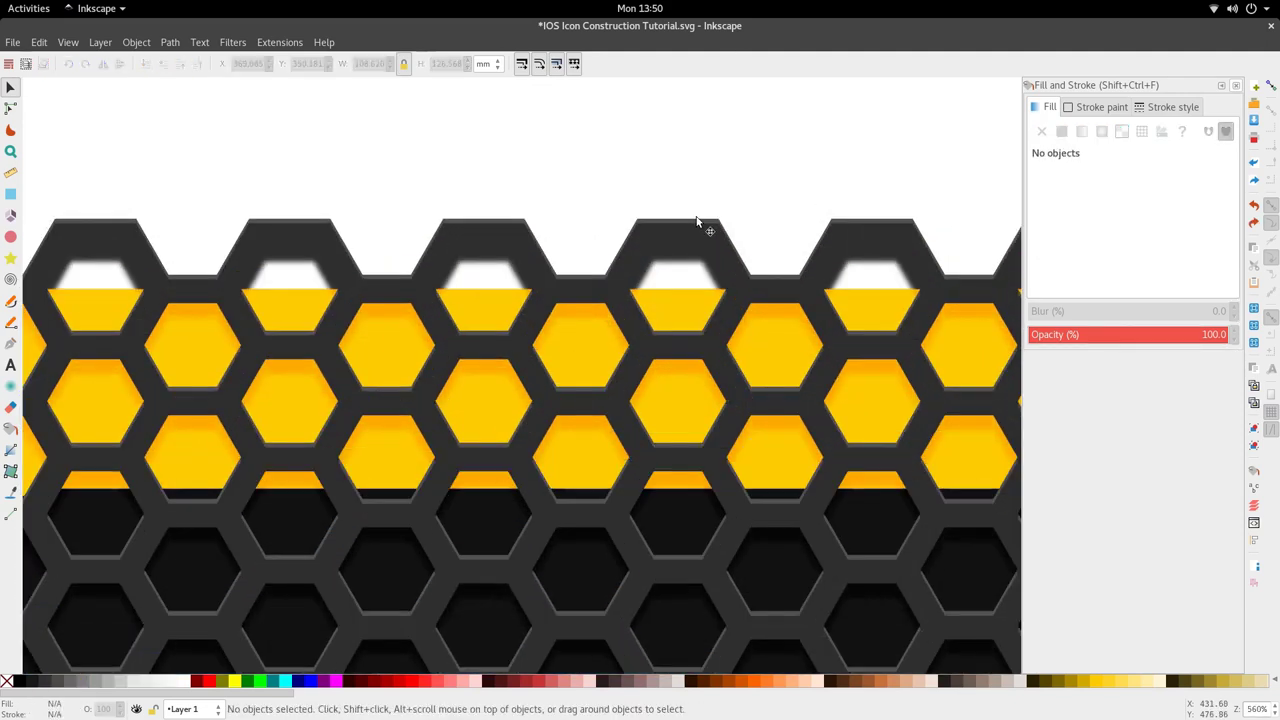
- Try shifting individual stacked honeycomb layers, including the blurred shadow path, vertically and undo the moves
{"action": "left_click", "coordinate": [697, 221], "text": "ctrl"}
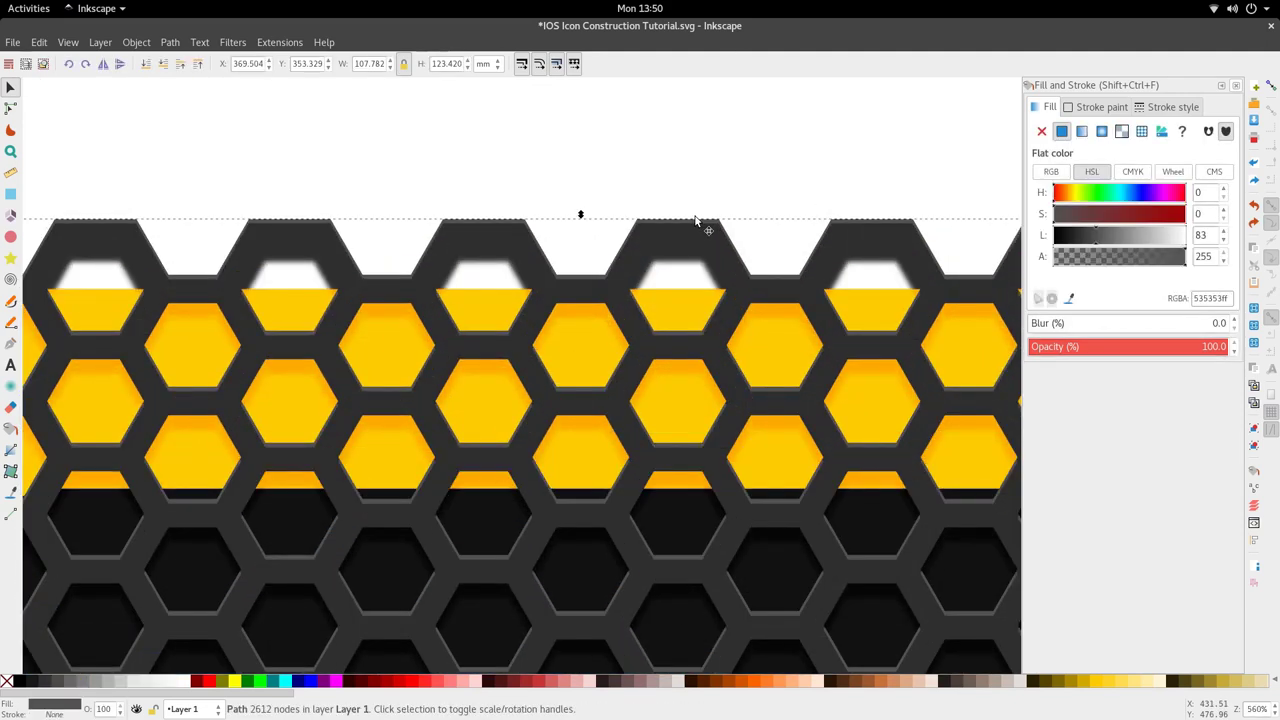
{"action": "key", "text": "Escape"}
{"action": "left_click_drag", "start_coordinate": [694, 252], "coordinate": [697, 336]}
{"action": "left_click_drag", "start_coordinate": [687, 240], "coordinate": [688, 151]}
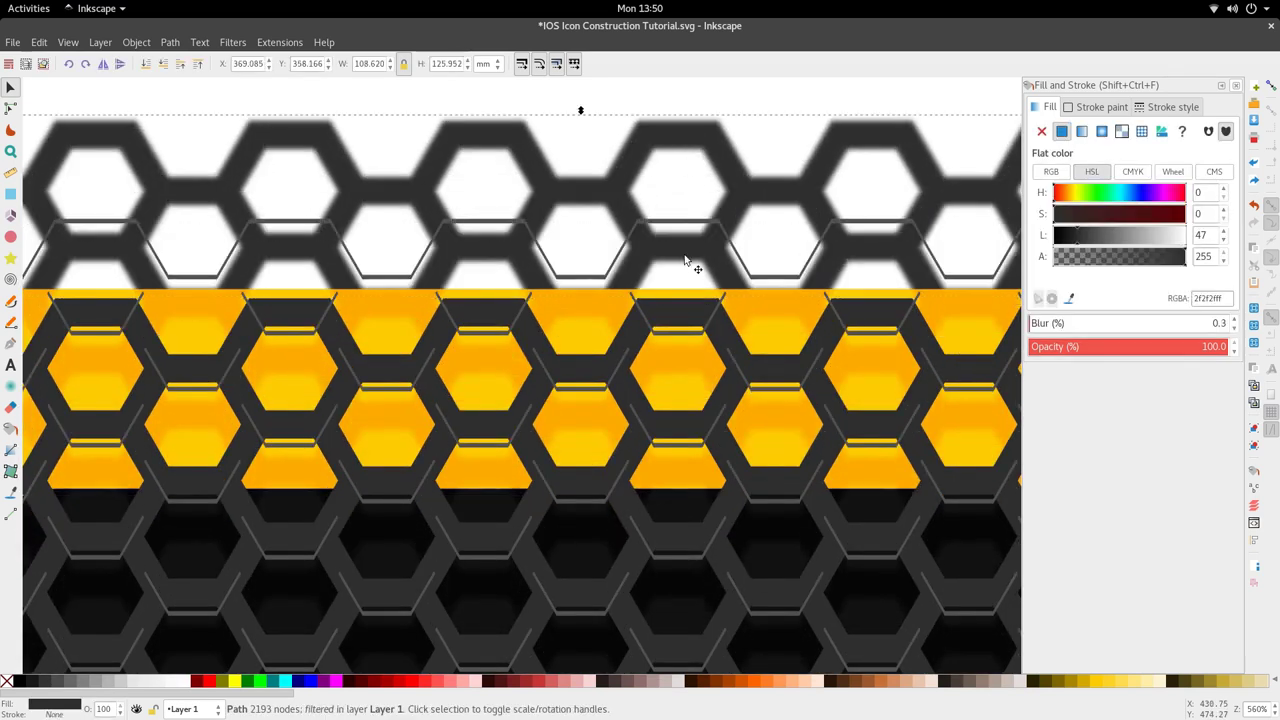
{"action": "left_click_drag", "start_coordinate": [606, 301], "coordinate": [565, 306]}
{"action": "scroll", "coordinate": [565, 313], "scroll_direction": "down", "scroll_amount": 4, "text": "ctrl"}
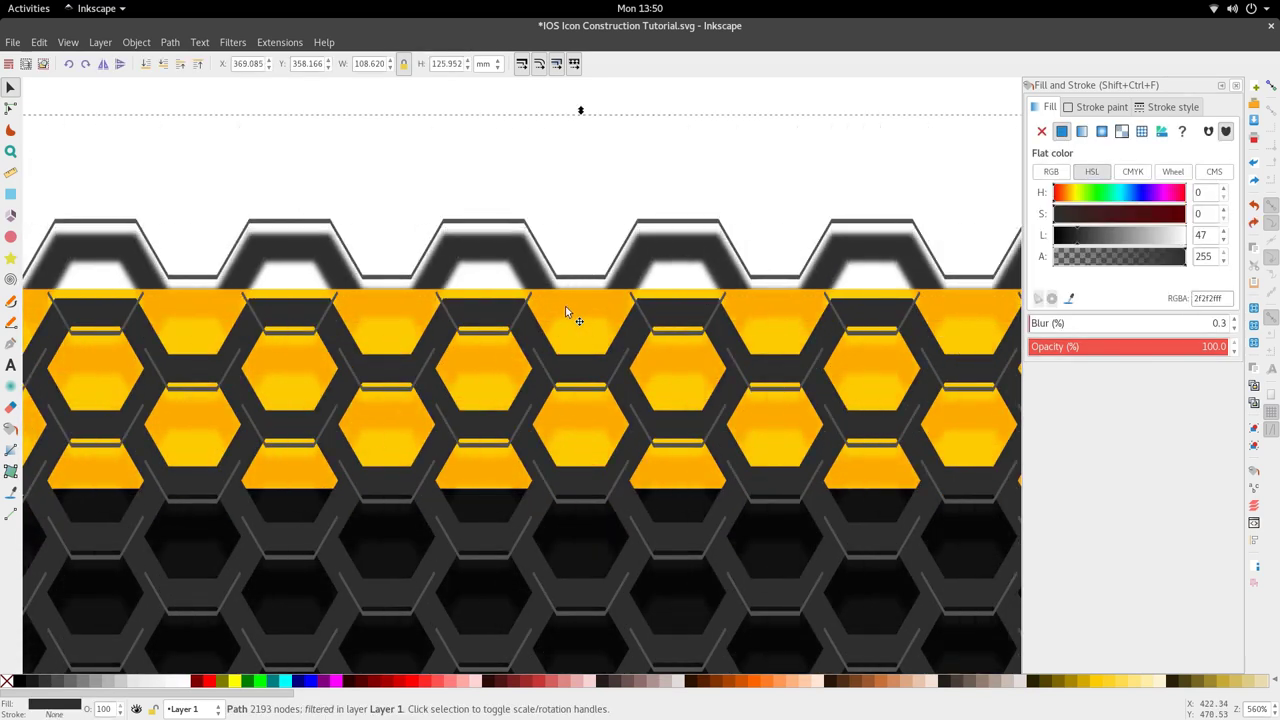
- Try grouping the yellow rounded square together with the four honeycomb paths, leaving out the dark square, and undo the grouping
{"action": "scroll", "coordinate": [588, 294], "scroll_direction": "down", "scroll_amount": 1}
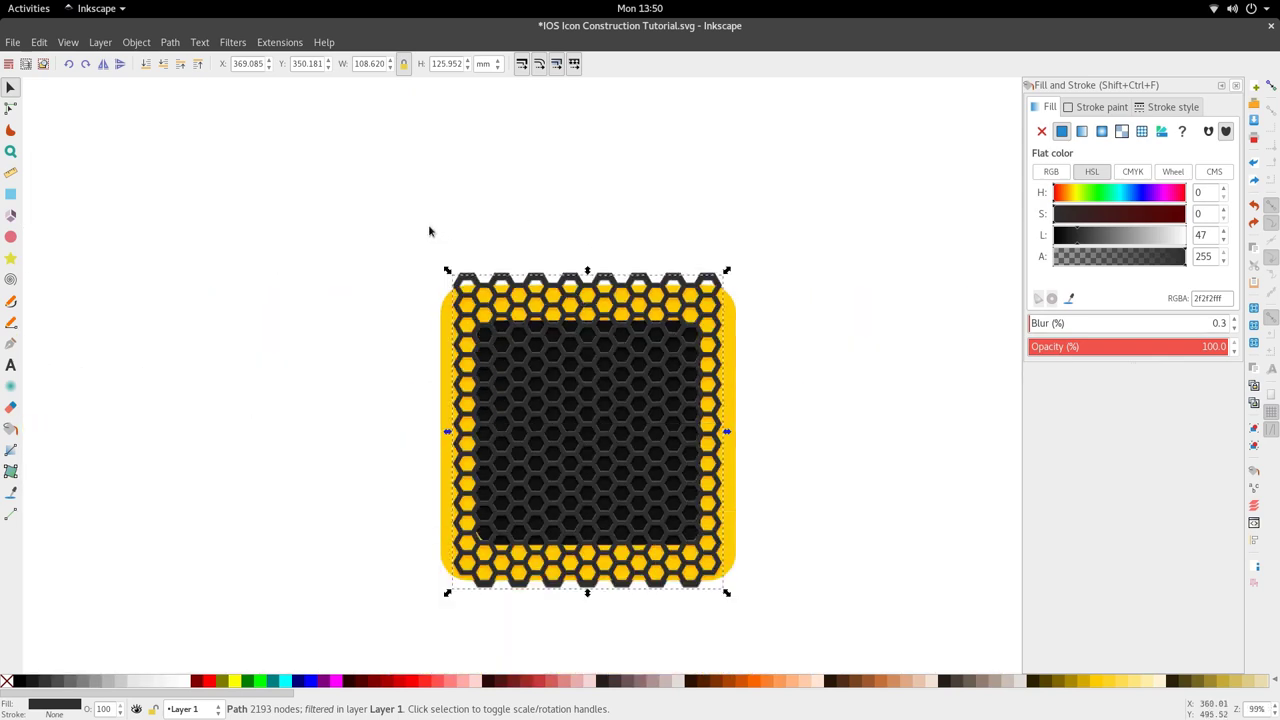
{"action": "left_click_drag", "start_coordinate": [429, 231], "coordinate": [760, 612]}
{"action": "scroll", "coordinate": [693, 574], "scroll_direction": "up", "scroll_amount": 4, "text": "ctrl"}
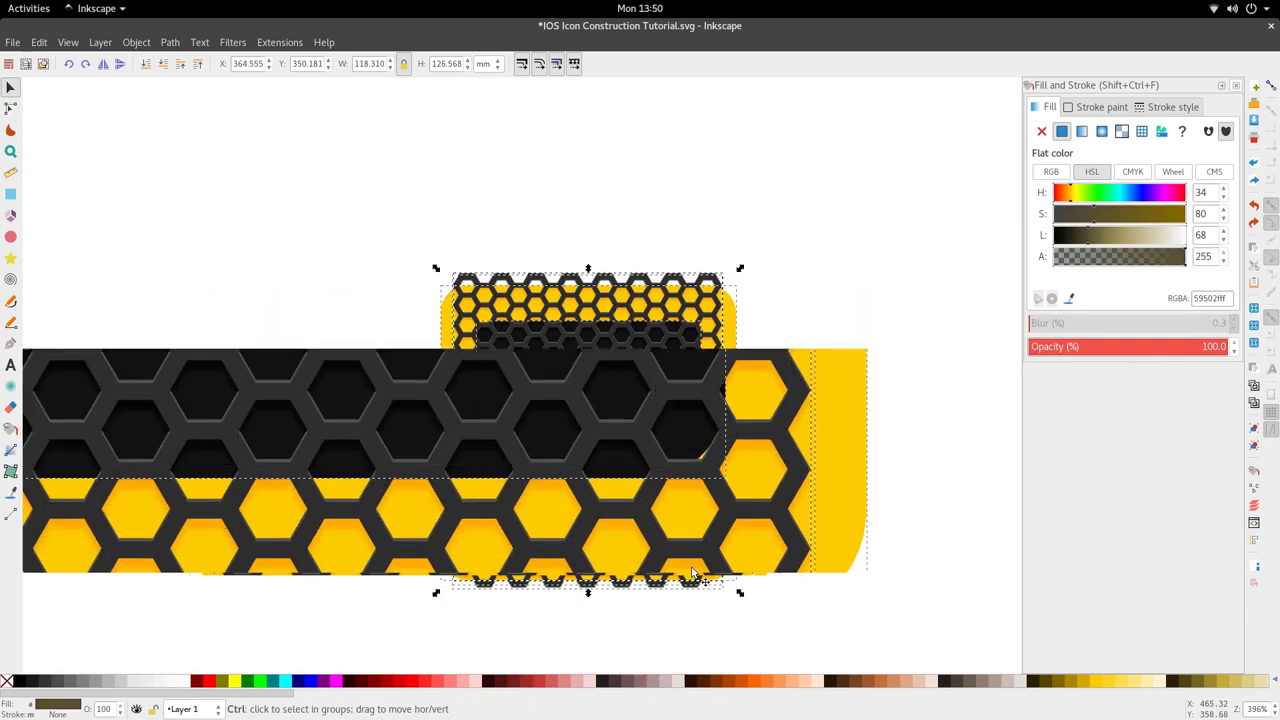
{"action": "scroll", "coordinate": [683, 406], "scroll_direction": "down", "scroll_amount": 4, "text": "ctrl"}
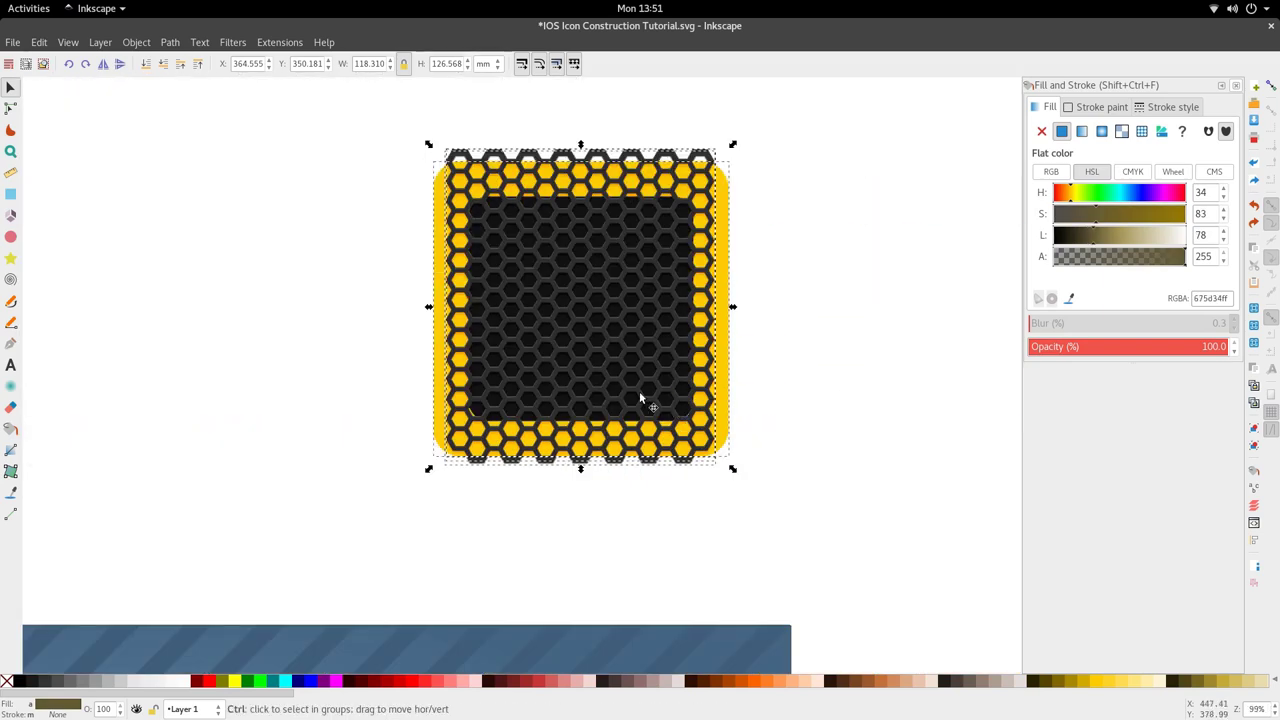
{"action": "key", "text": "ctrl+z"}
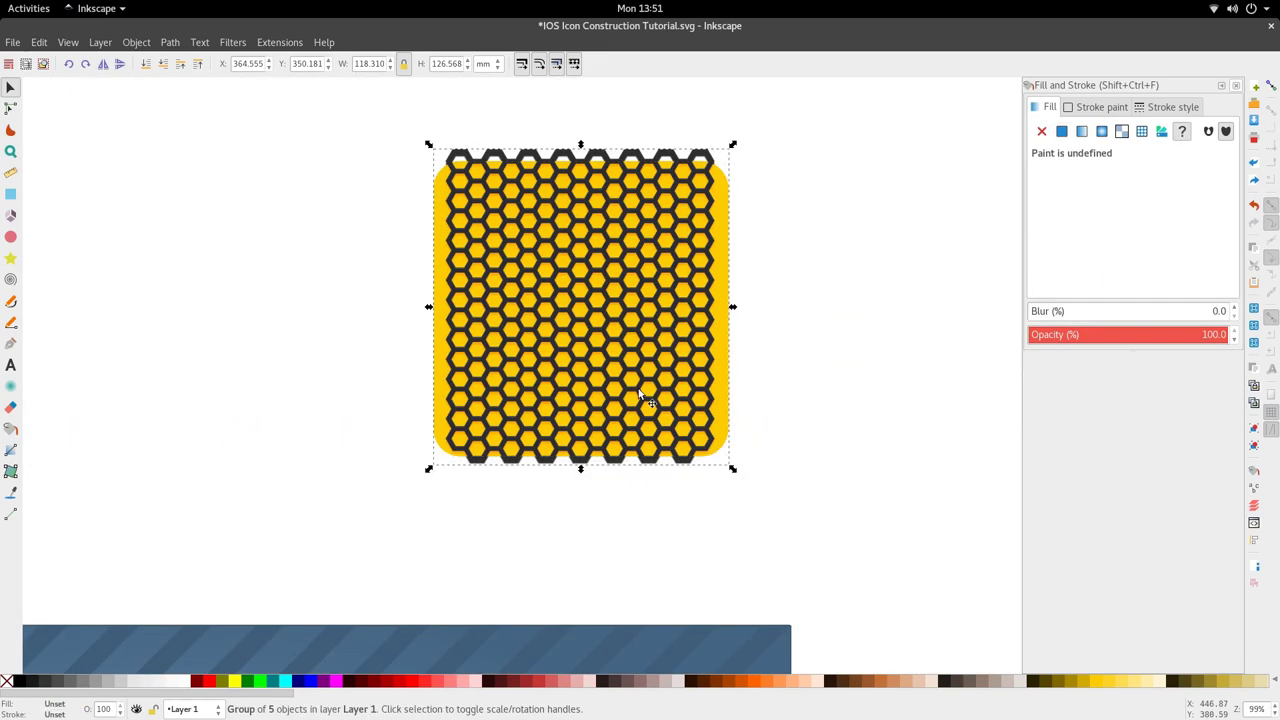
{"action": "key", "text": "ctrl+z"}
{"action": "key", "text": "ctrl+z"}
{"action": "key", "text": "ctrl+shift+z"}
{"action": "key", "text": "ctrl+shift+g"}
- Group only the four honeycomb paths and lower the yellow rounded square to the bottom of the stack
{"action": "left_click", "coordinate": [718, 371], "text": "shift"}
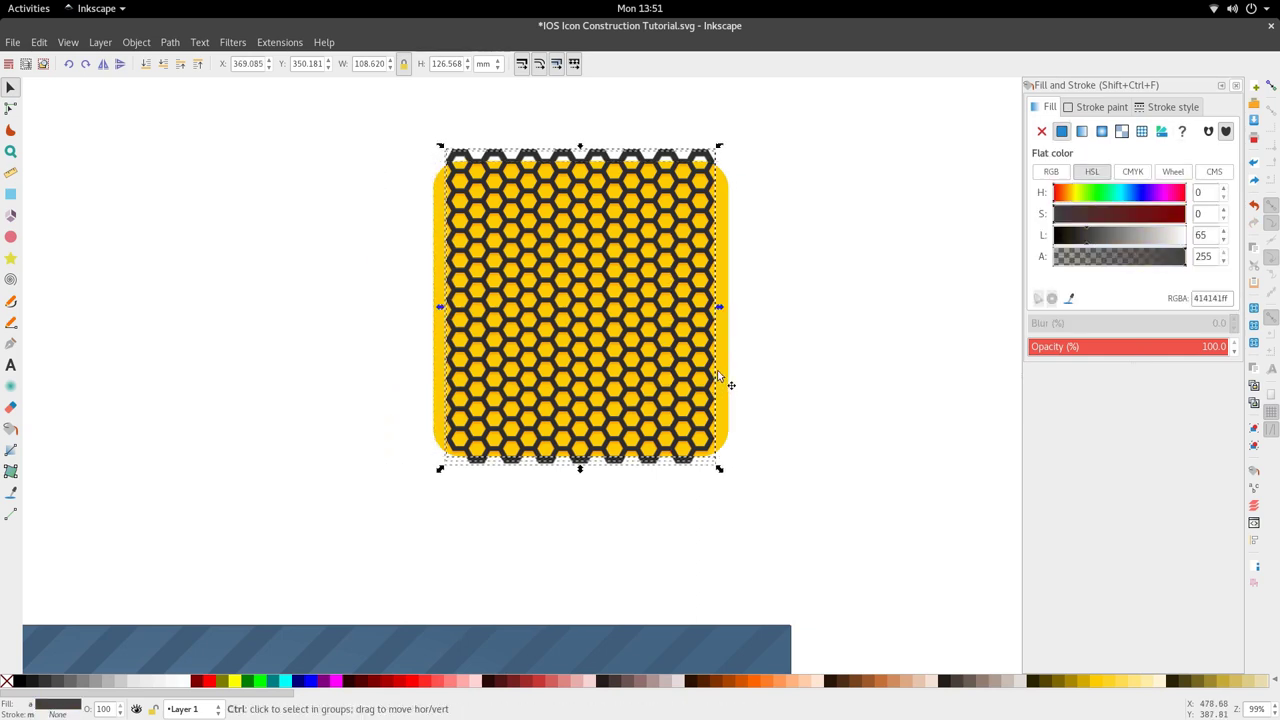
{"action": "key", "text": "ctrl+g"}
{"action": "left_click", "coordinate": [719, 378]}
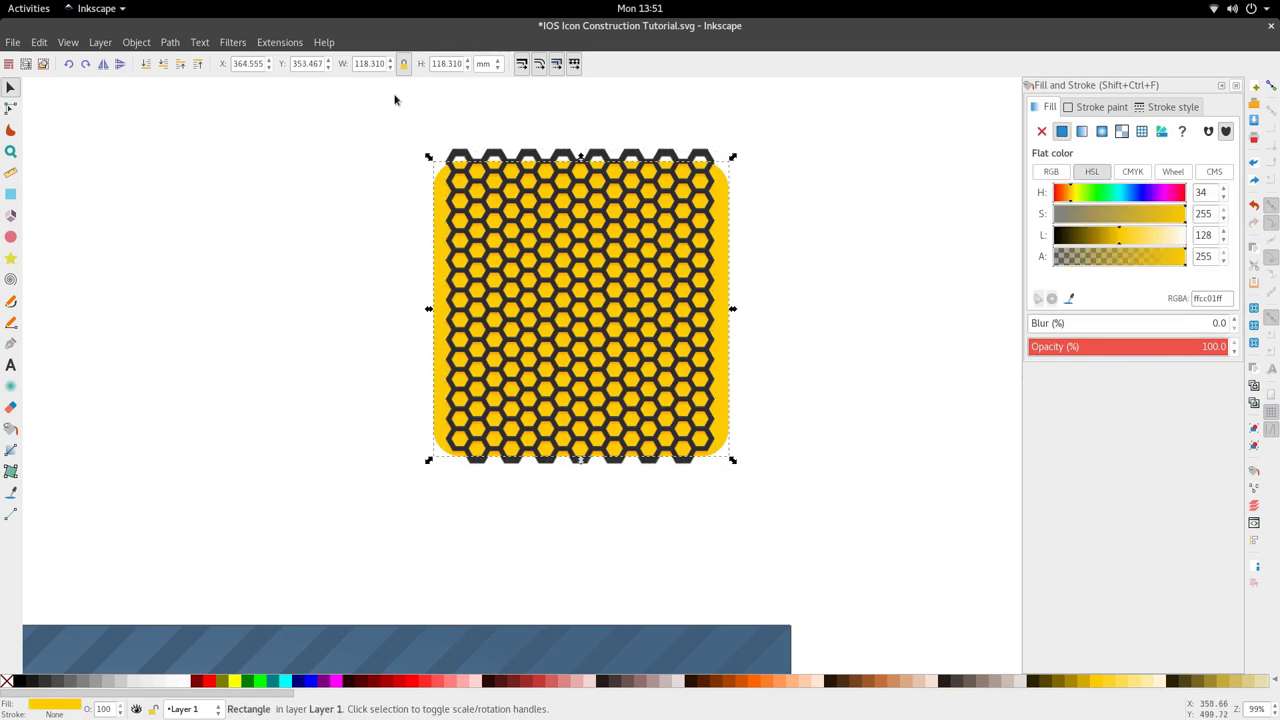
{"action": "left_click_drag", "start_coordinate": [446, 258], "coordinate": [578, 263]}
- Duplicate the dark rounded square and raise the copy above the honeycomb mesh
{"action": "left_click", "coordinate": [591, 266]}
{"action": "key", "text": "ctrl+z"}
{"action": "key", "text": "ctrl+z"}
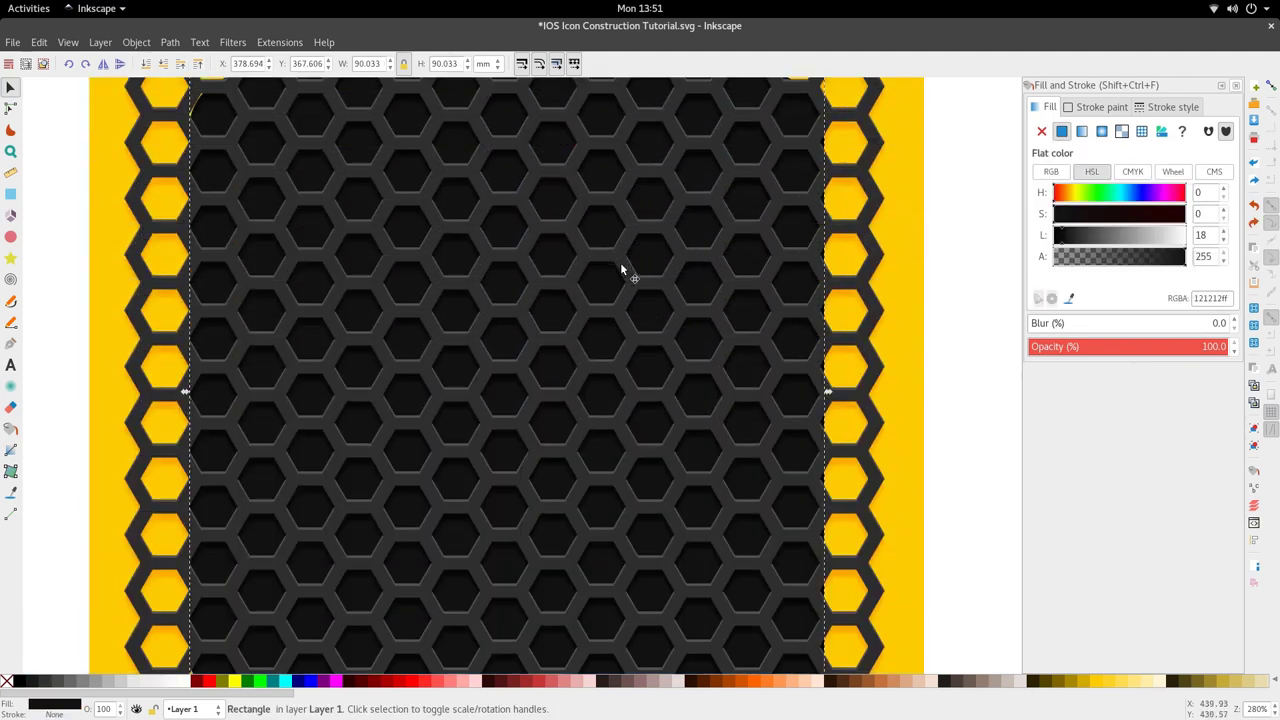
{"action": "key", "text": "ctrl+s"}
{"action": "key", "text": "Home"}
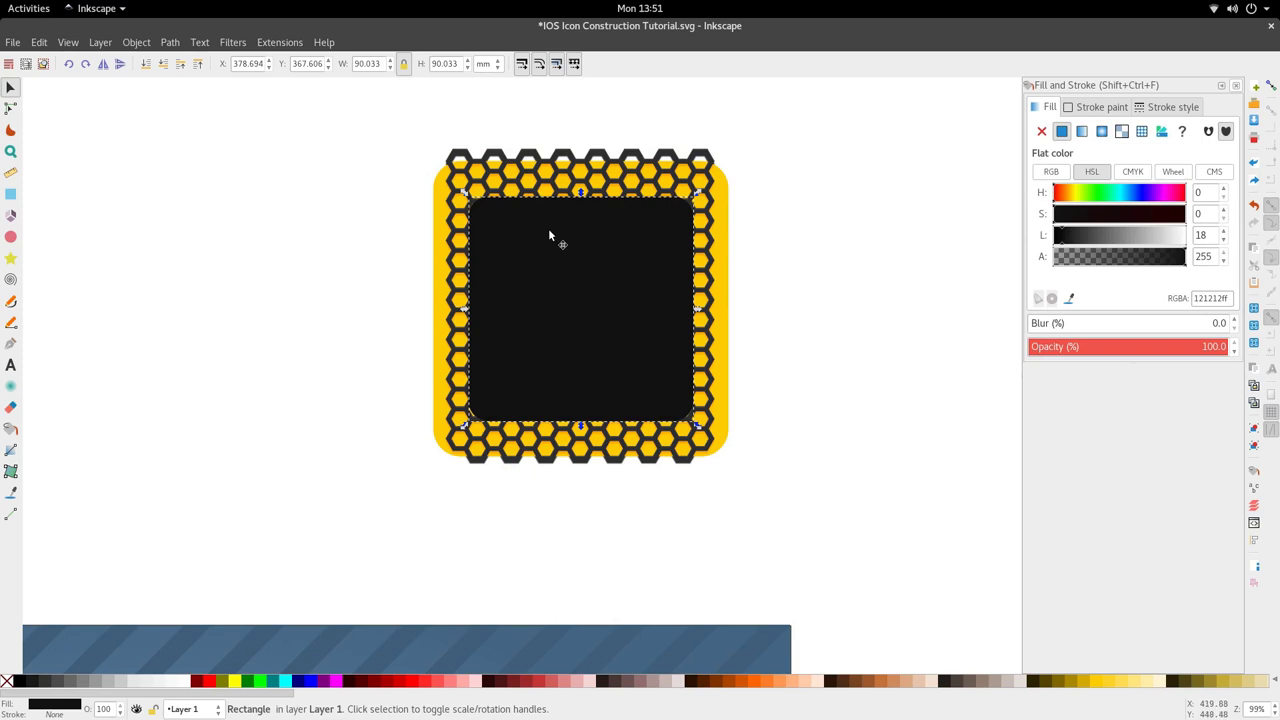
- Clip the honeycomb group to the shape of the dark rounded square copy on top
{"action": "left_click", "coordinate": [639, 158], "text": "shift"}
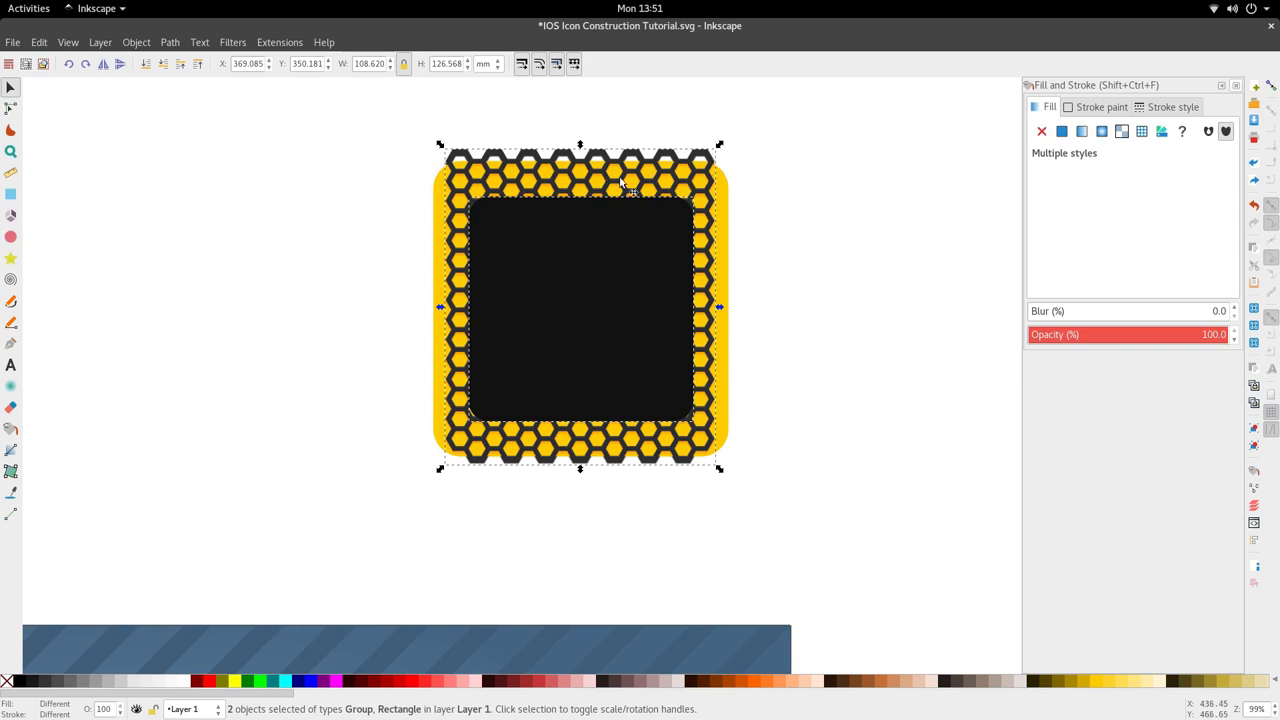
{"action": "left_click", "coordinate": [137, 42]}
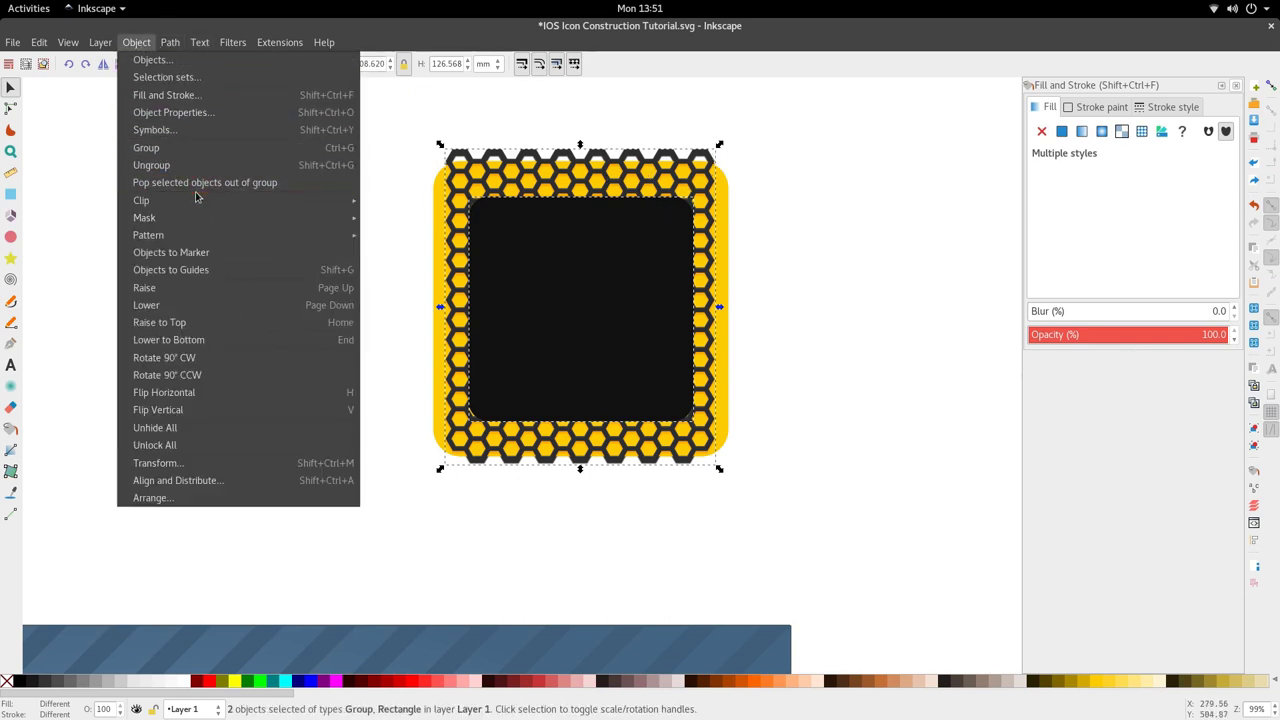
{"action": "mouse_move", "coordinate": [196, 201]}
{"action": "left_click", "coordinate": [395, 201]}
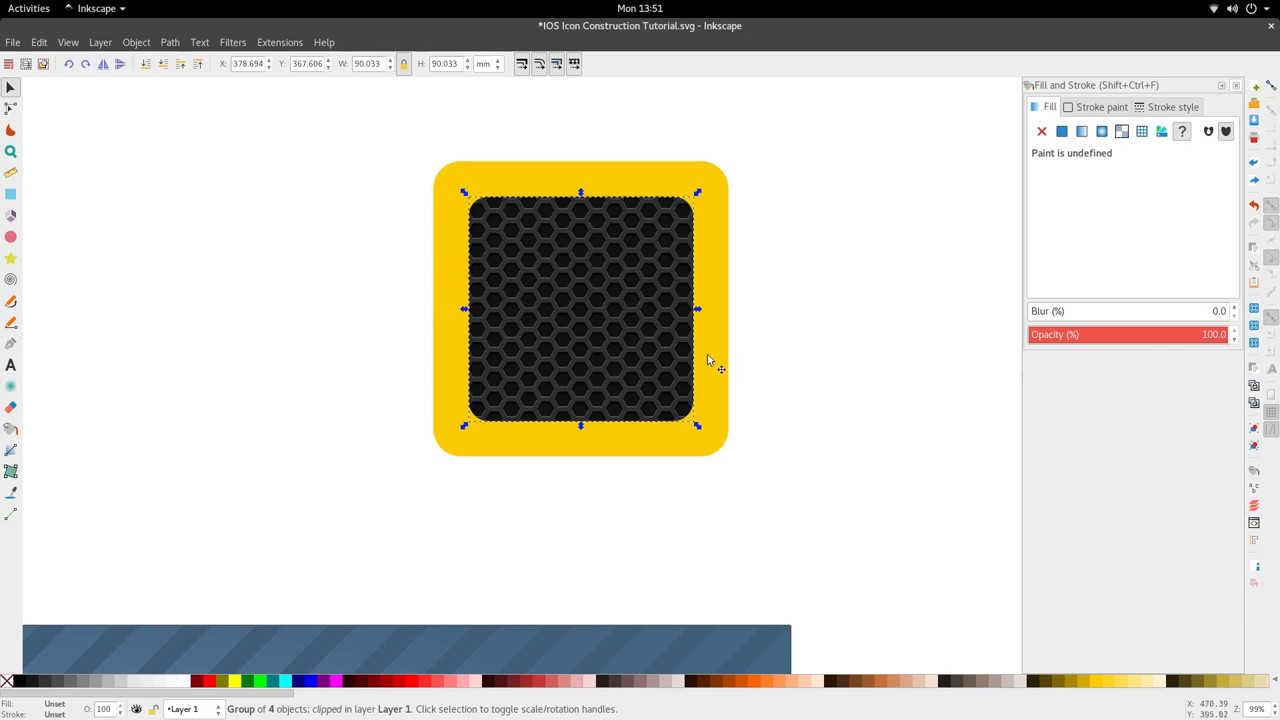
- Duplicate the dark rounded square behind the clipped mesh and raise the copy to the top
{"action": "key", "text": "Escape"}
{"action": "scroll", "coordinate": [634, 310], "scroll_direction": "up", "scroll_amount": 3}
{"action": "left_click", "coordinate": [627, 347], "text": "ctrl"}
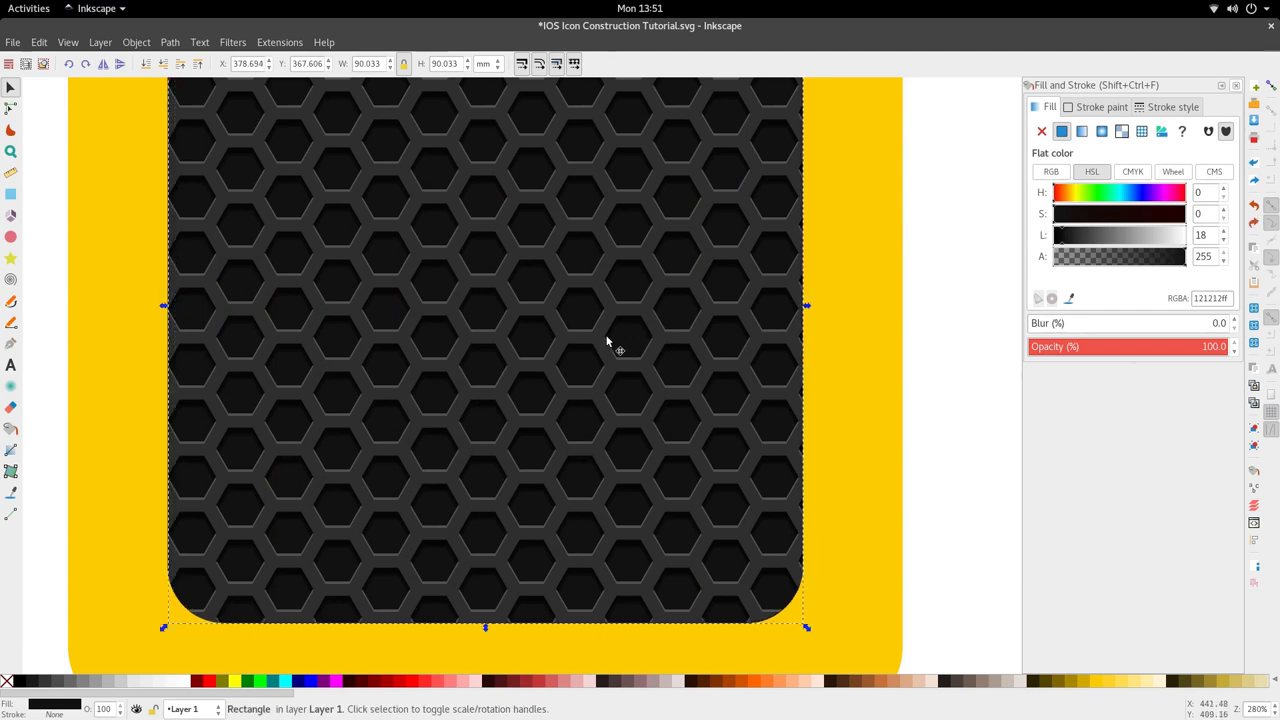
{"action": "scroll", "coordinate": [593, 348], "scroll_direction": "down", "scroll_amount": 2}
{"action": "scroll", "coordinate": [593, 348], "scroll_direction": "down", "scroll_amount": 1}
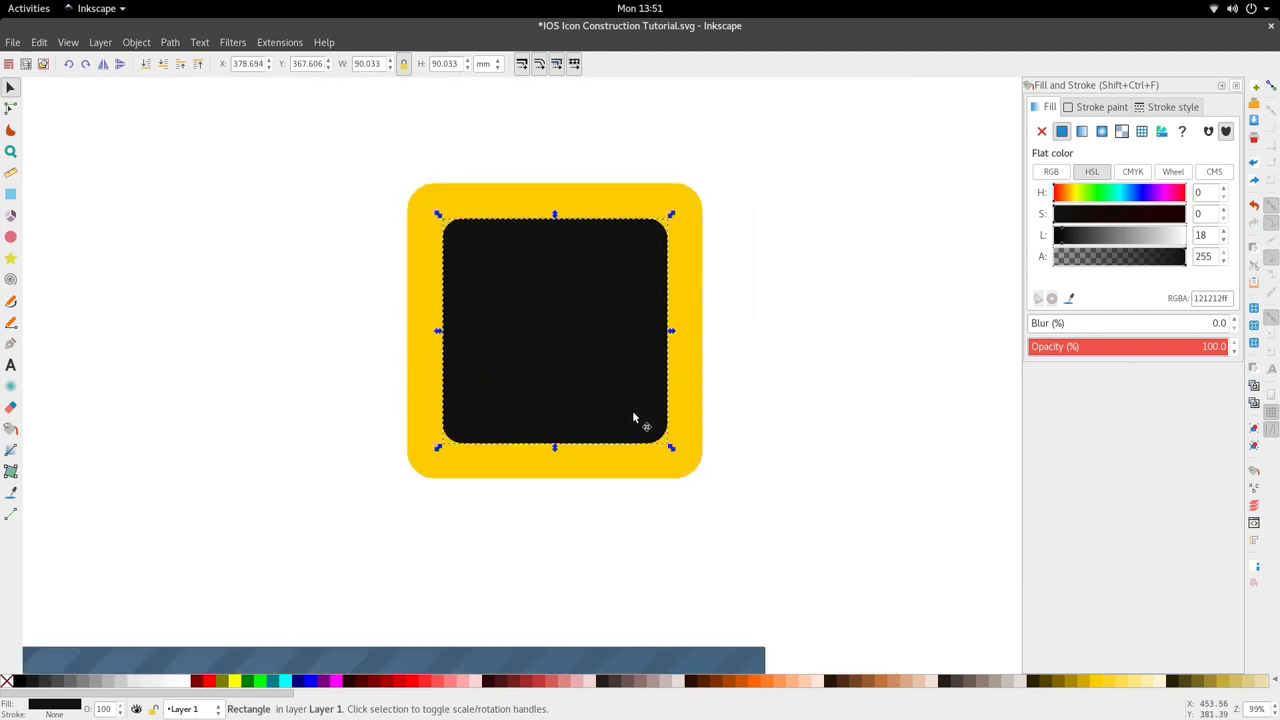
- Fill another copy of the dark square with the outer square's yellow and shrink it about its centre to about 77.7 mm
{"action": "key", "text": "d"}
{"action": "left_click", "coordinate": [690, 468]}
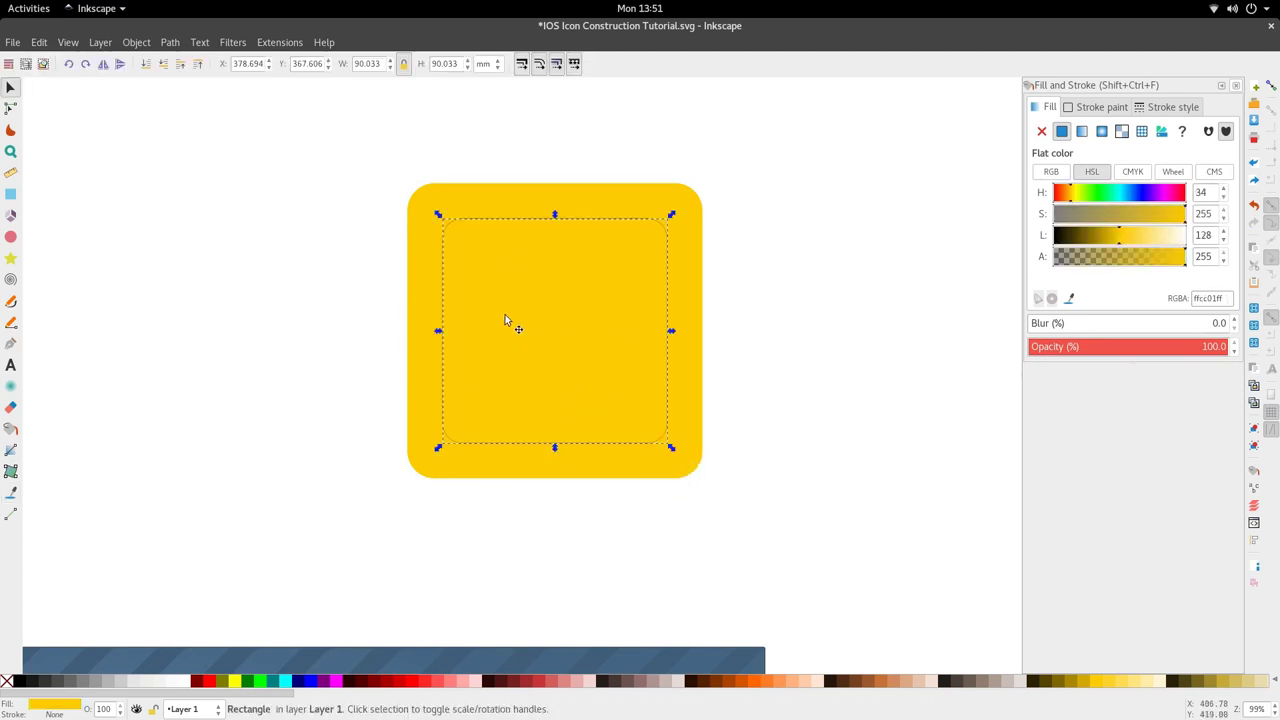
{"action": "left_click_drag", "start_coordinate": [671, 448], "coordinate": [654, 446]}
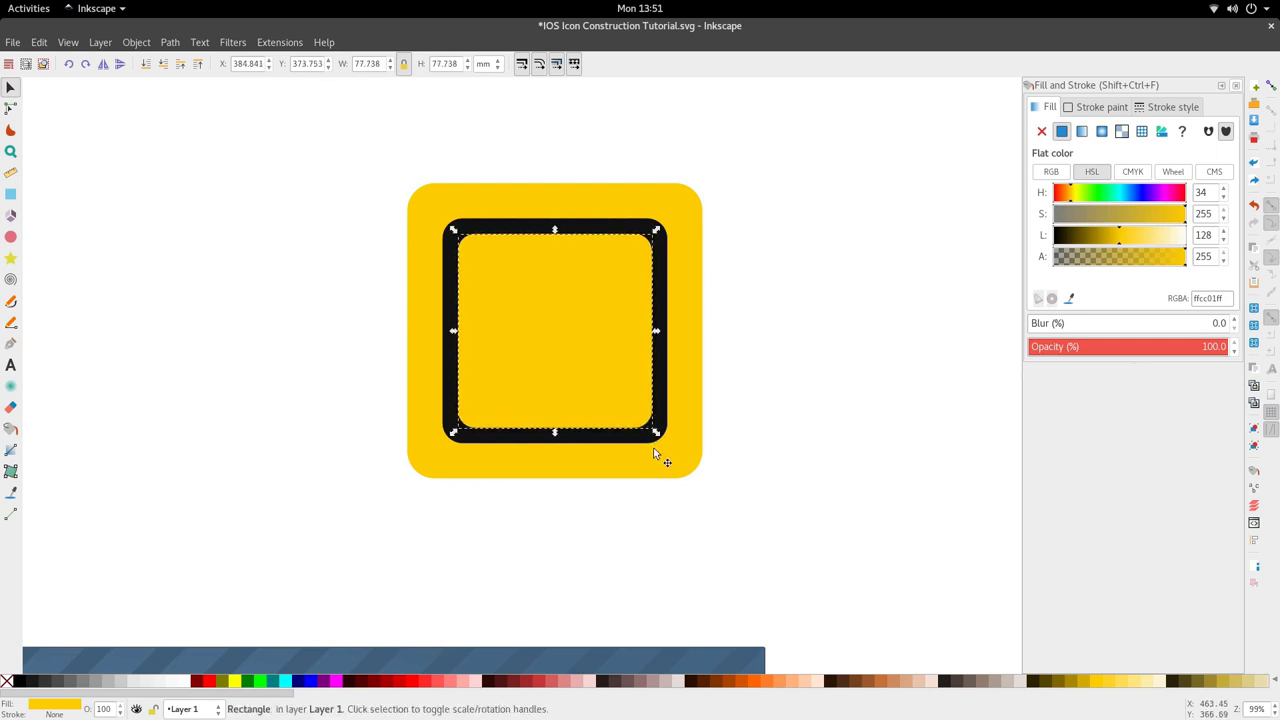
{"action": "left_click", "coordinate": [652, 449]}
- Duplicate the dark rounded square and place the copy directly beneath the smaller yellow square
{"action": "left_click", "coordinate": [641, 406]}
{"action": "left_click", "coordinate": [597, 220], "text": "shift"}
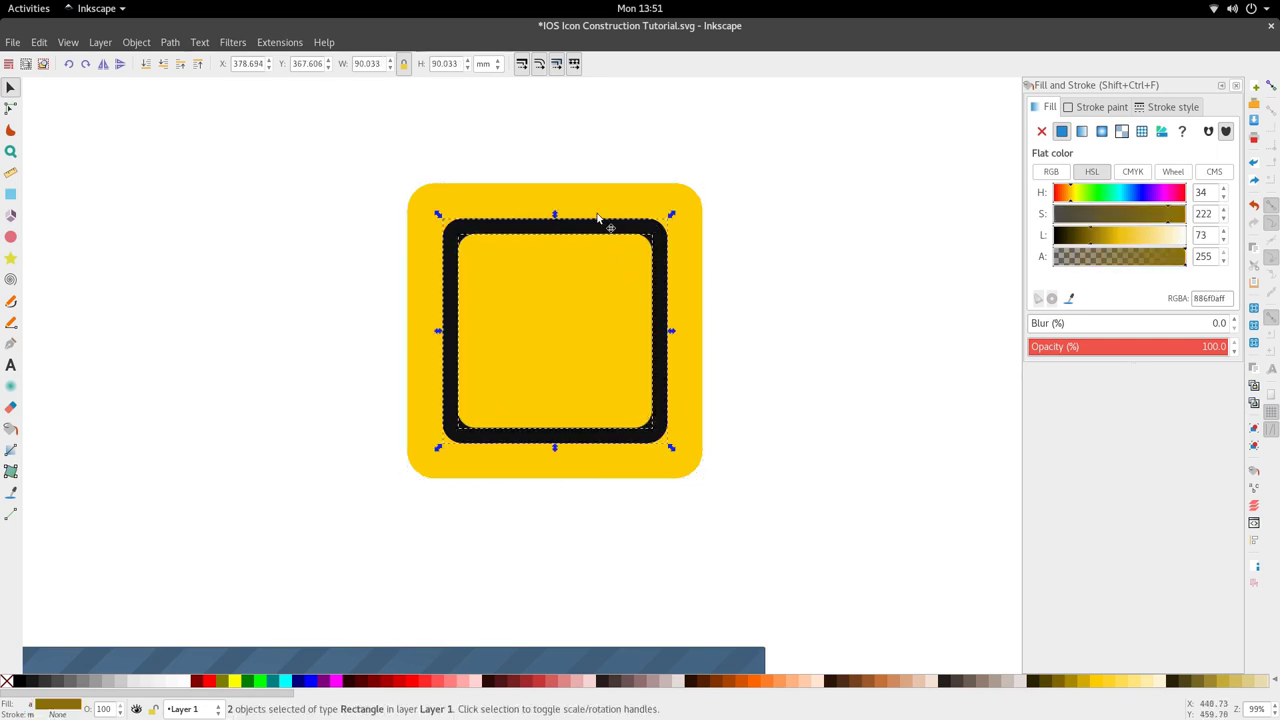
{"action": "left_click", "coordinate": [307, 237]}
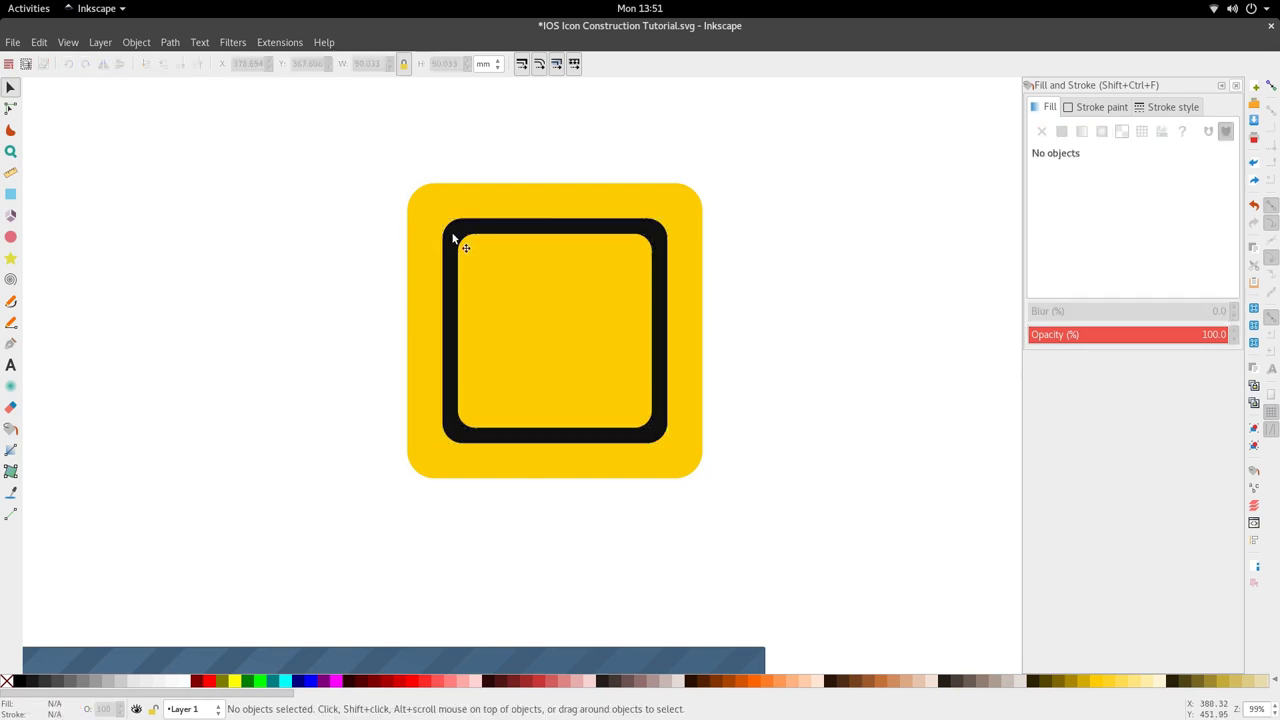
{"action": "left_click", "coordinate": [477, 229]}
{"action": "key", "text": "Home"}
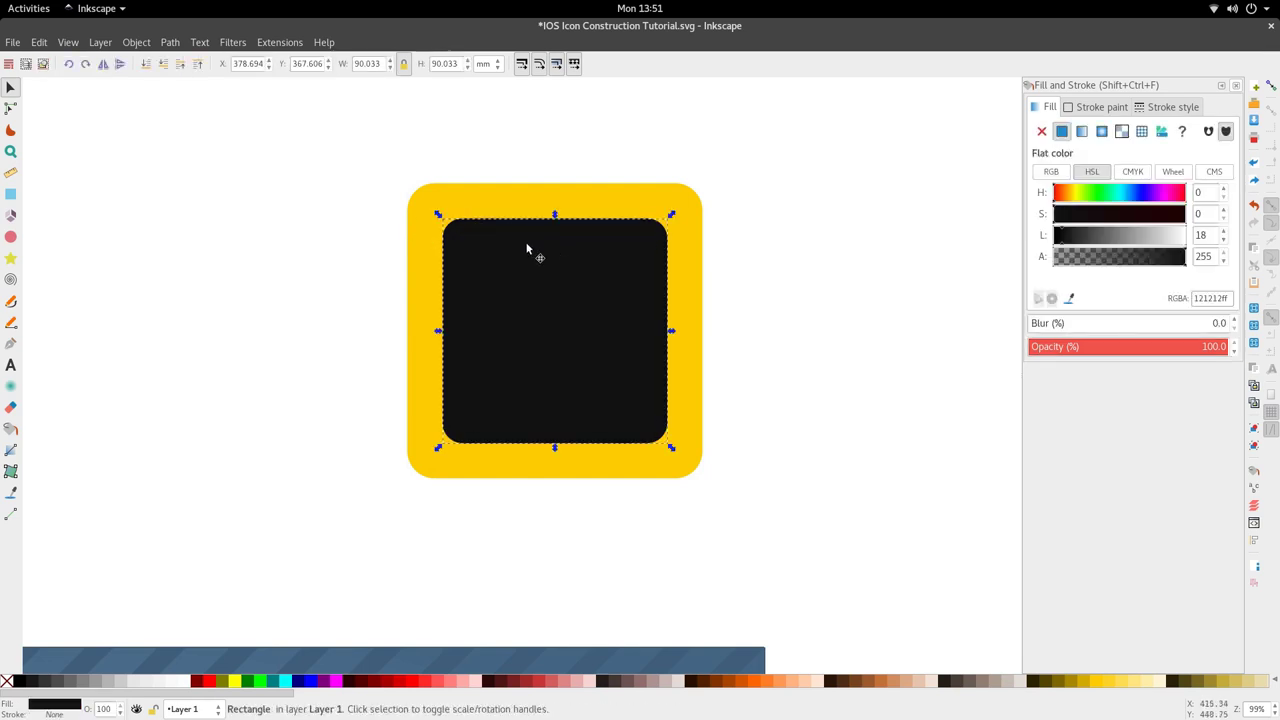
{"action": "left_click", "coordinate": [178, 64]}
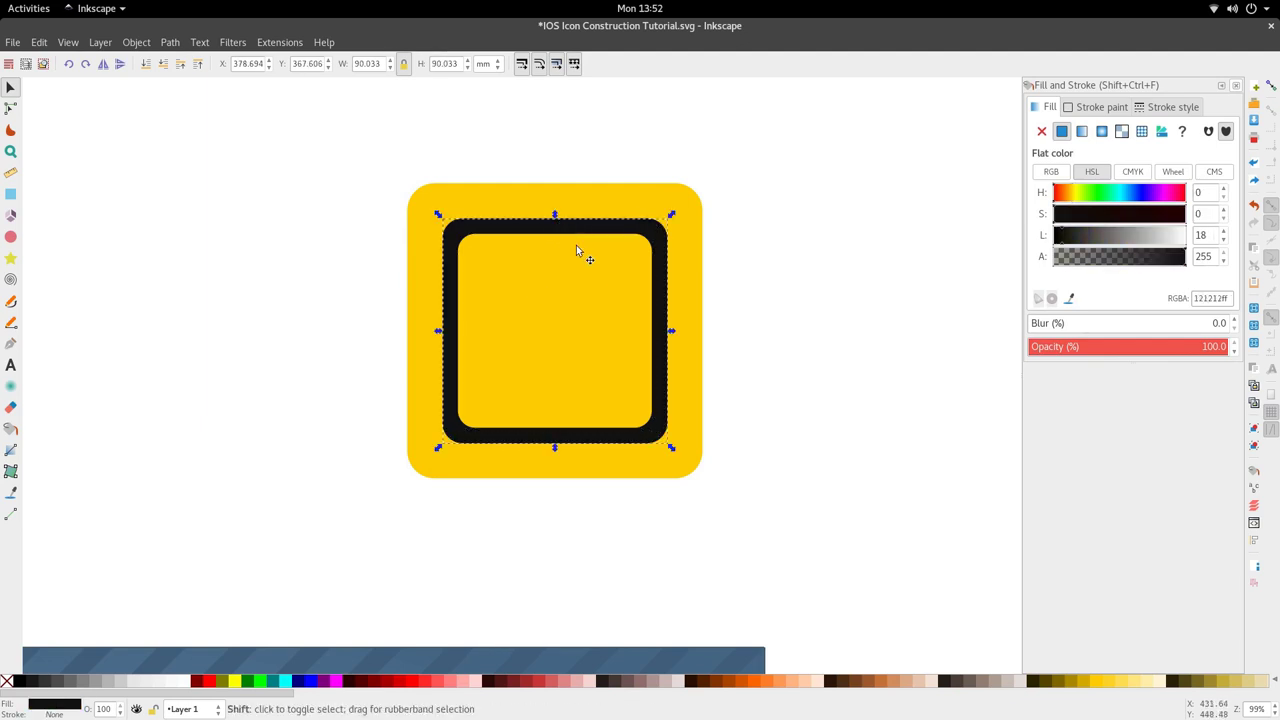
- Subtract the smaller yellow square from the dark square copy with Difference to form a rounded ring
{"action": "left_click", "coordinate": [592, 274], "text": "shift"}
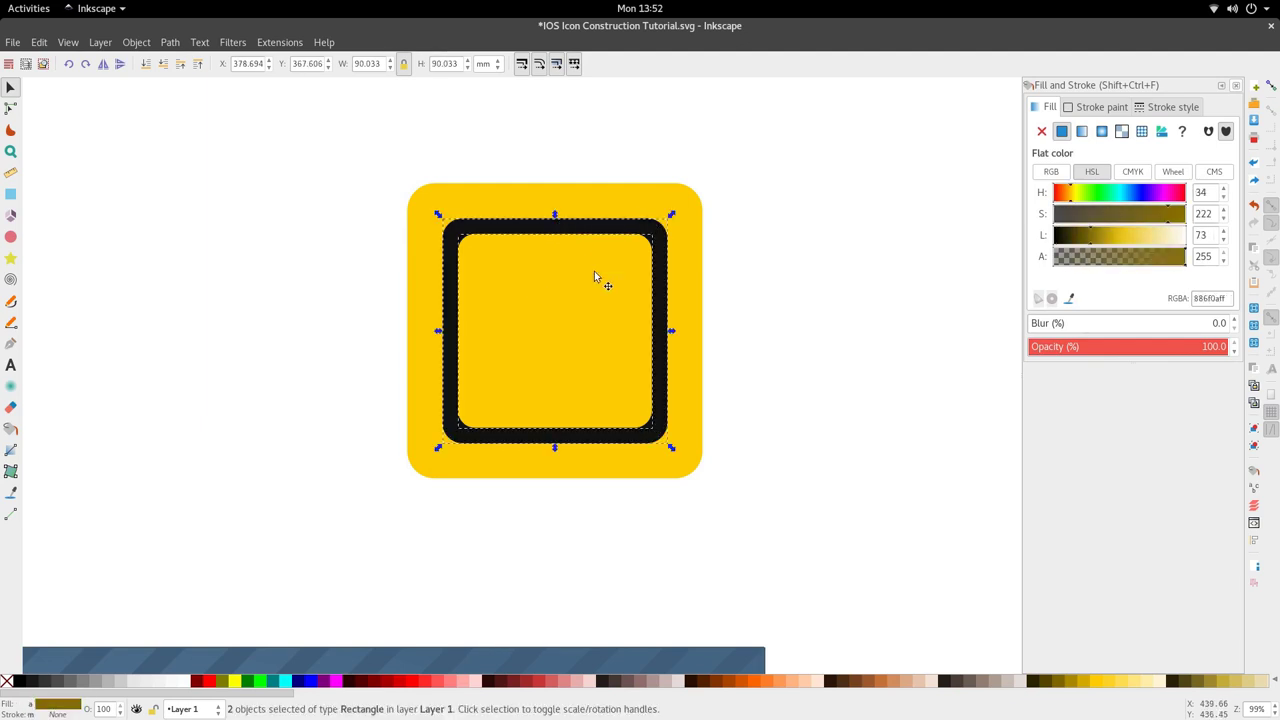
{"action": "left_click", "coordinate": [168, 44]}
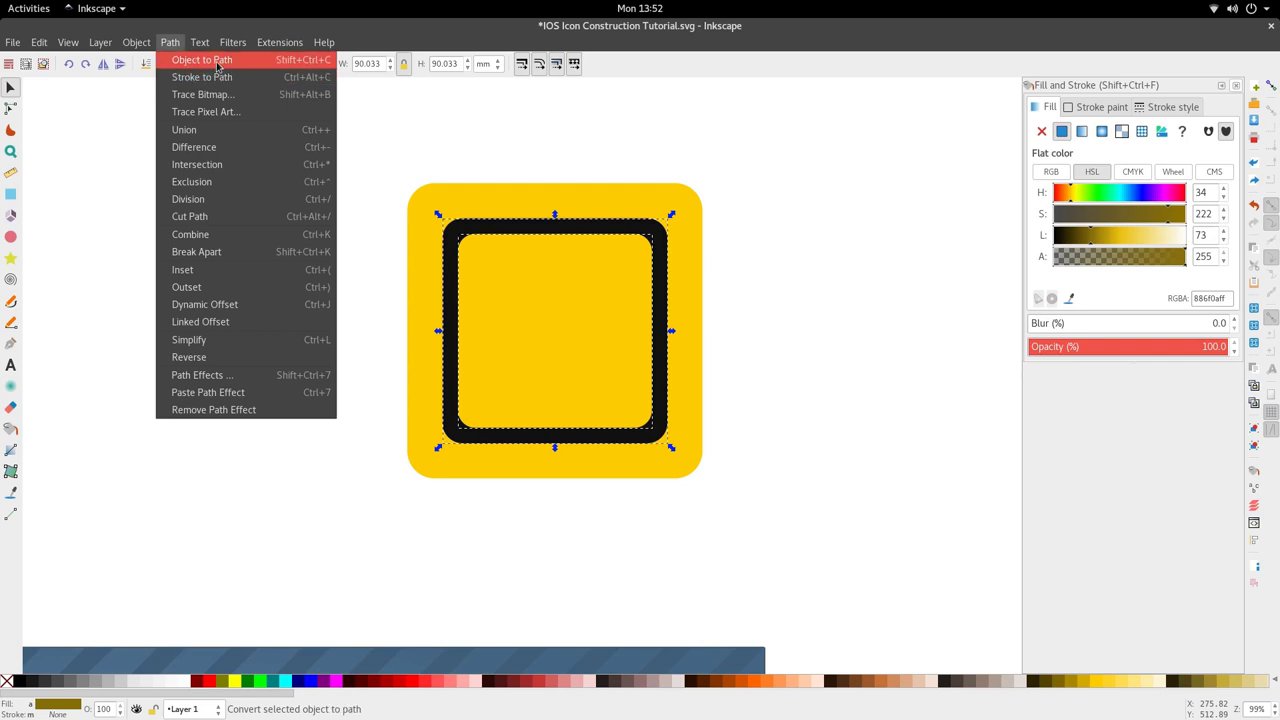
{"action": "left_click", "coordinate": [206, 147]}
- Select the rounded ring path and darken its fill to a lightness of 4
{"action": "left_click", "coordinate": [505, 333]}
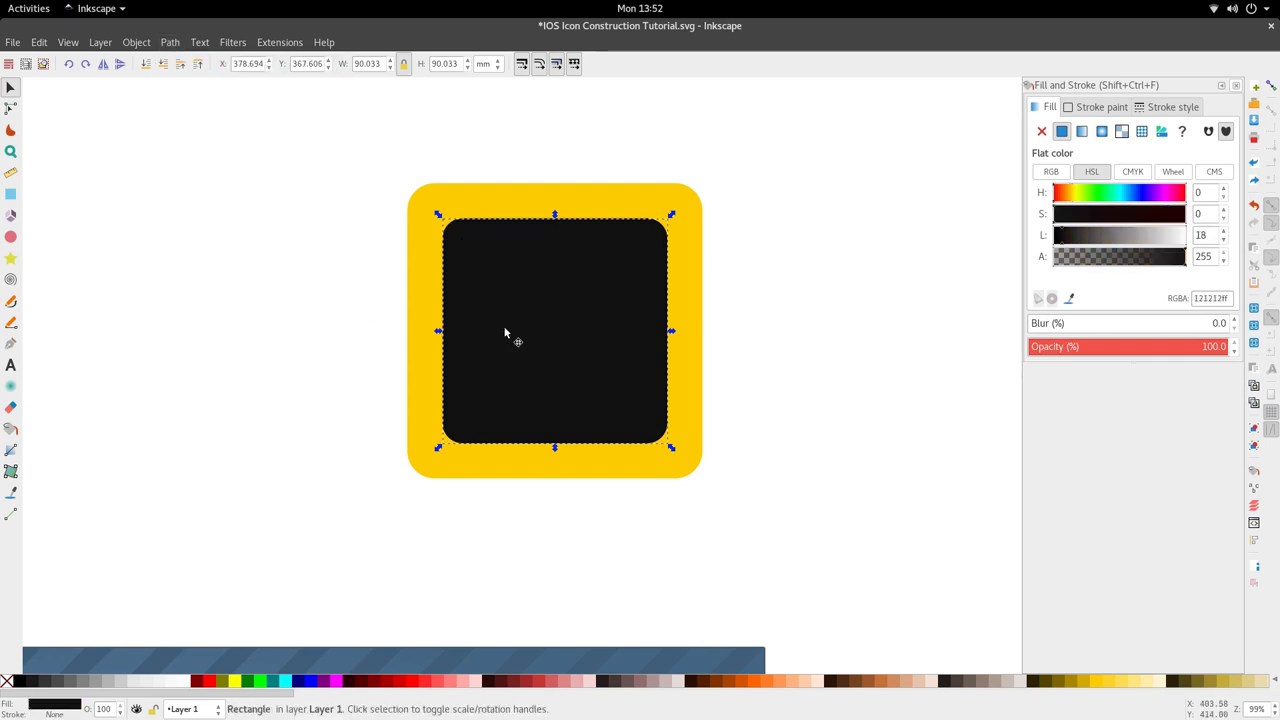
{"action": "key", "text": "n"}
{"action": "key", "text": "d"}
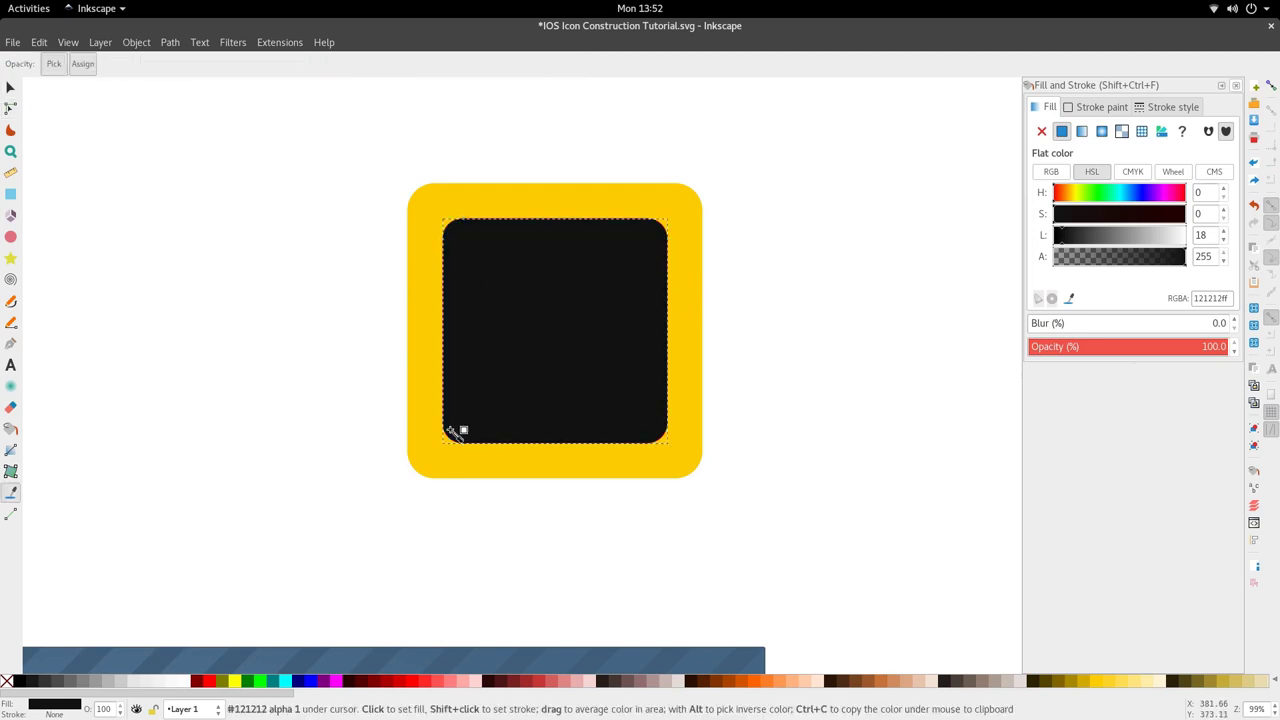
{"action": "scroll", "coordinate": [457, 429], "scroll_direction": "down", "scroll_amount": 1}
{"action": "key", "text": "s"}
{"action": "left_click_drag", "start_coordinate": [1063, 238], "coordinate": [1005, 245]}
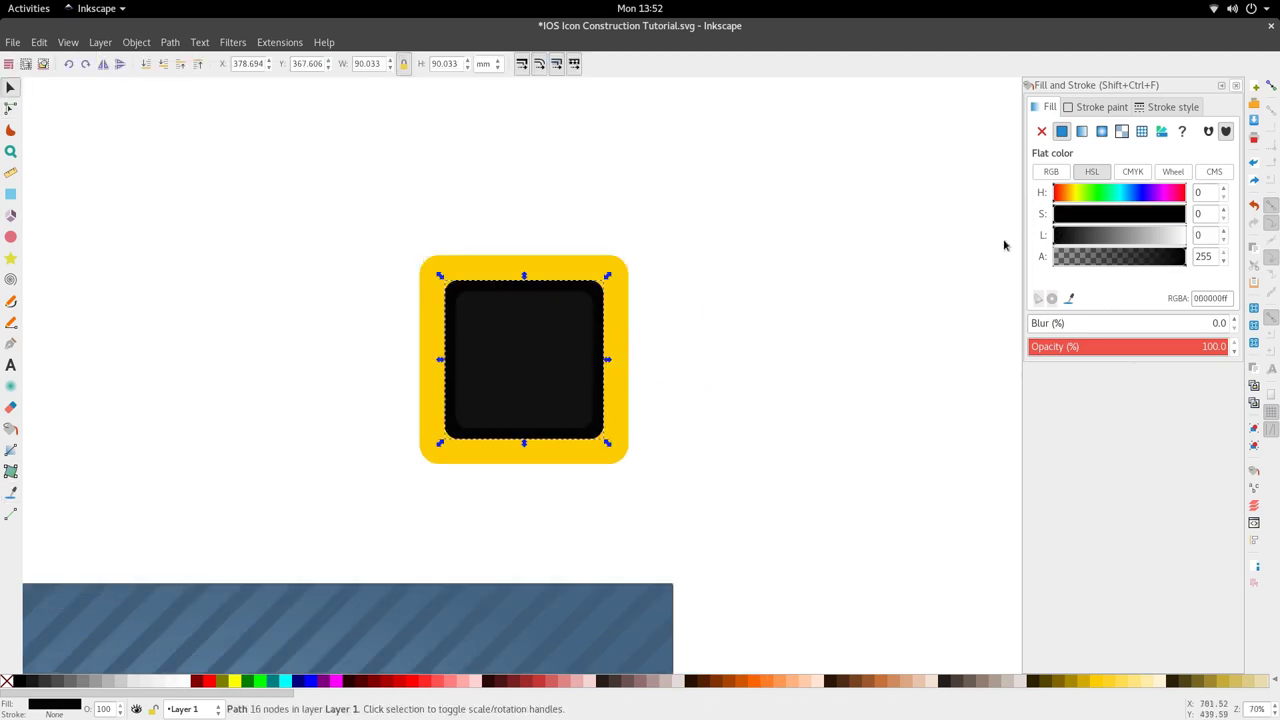
- Try moving the dark square off the icon to expose the honeycomb under the ring, and undo the move
{"action": "left_click_drag", "start_coordinate": [516, 375], "coordinate": [255, 380]}
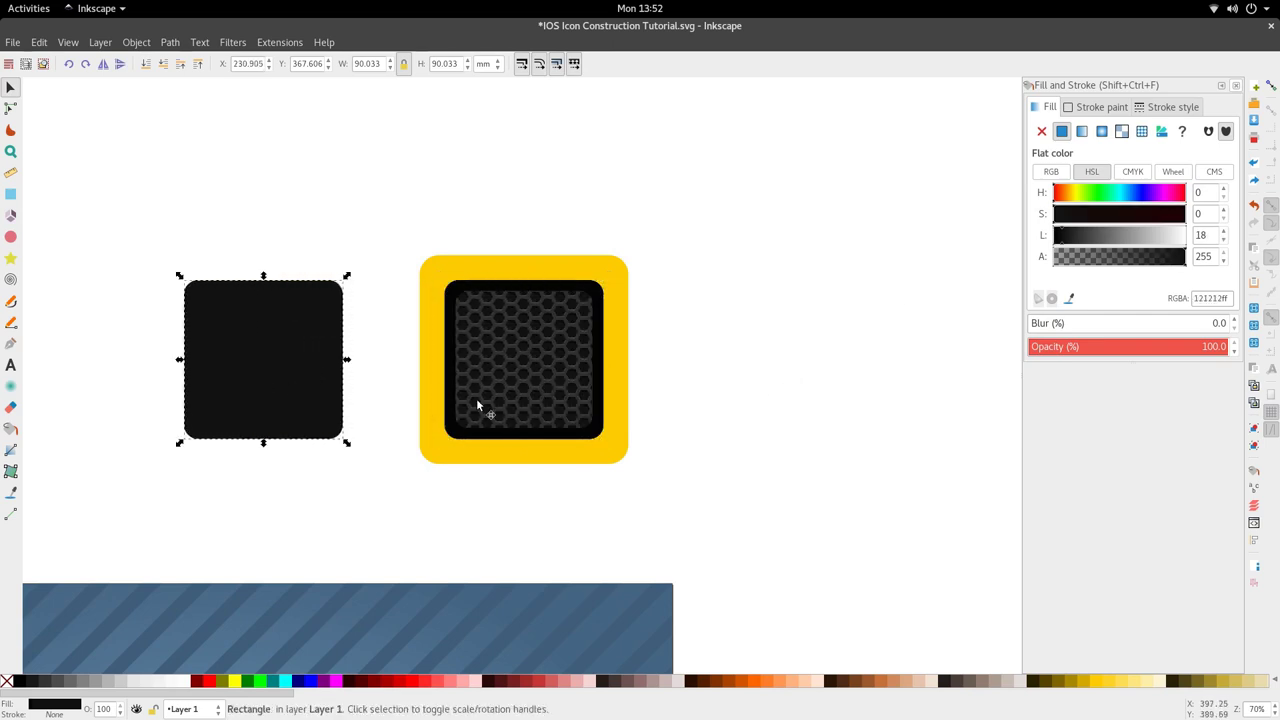
{"action": "scroll", "coordinate": [481, 405], "scroll_direction": "up", "scroll_amount": 1}
{"action": "left_click", "coordinate": [483, 440]}
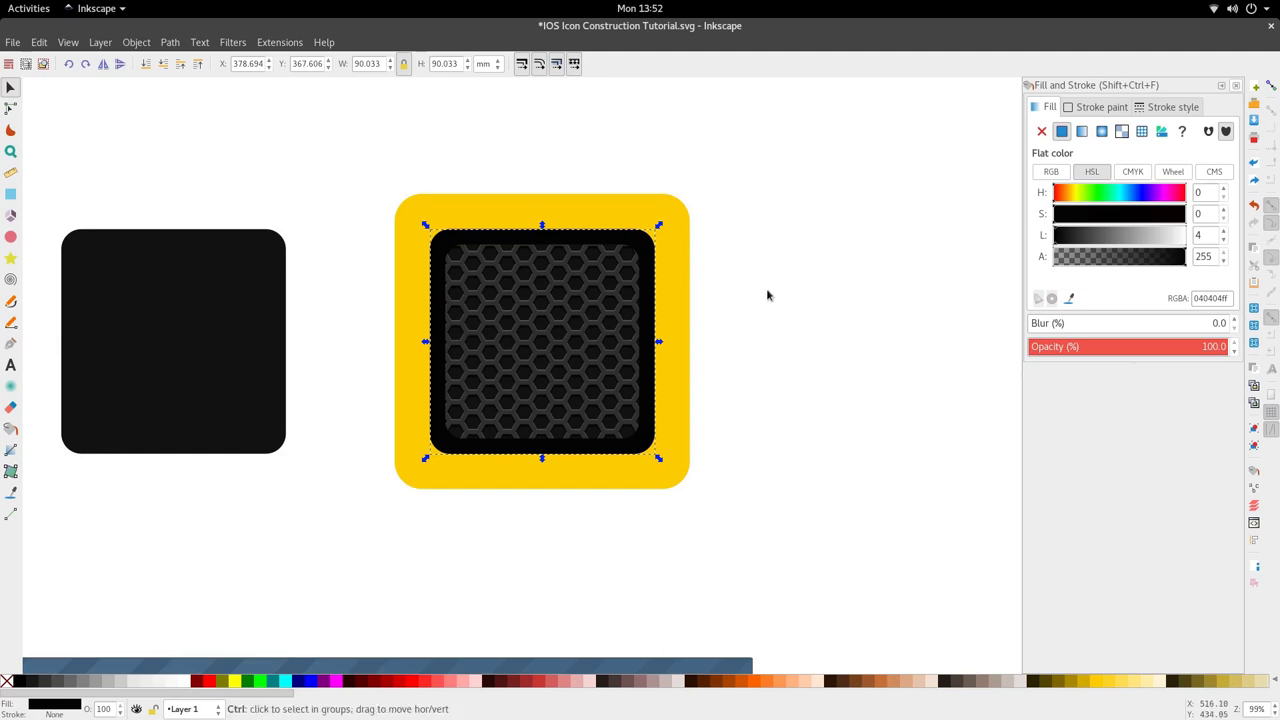
{"action": "key", "text": "ctrl+z"}
- Apply a 4.0% blur to the near-black ring
{"action": "scroll", "coordinate": [625, 325], "scroll_direction": "up", "scroll_amount": 1}
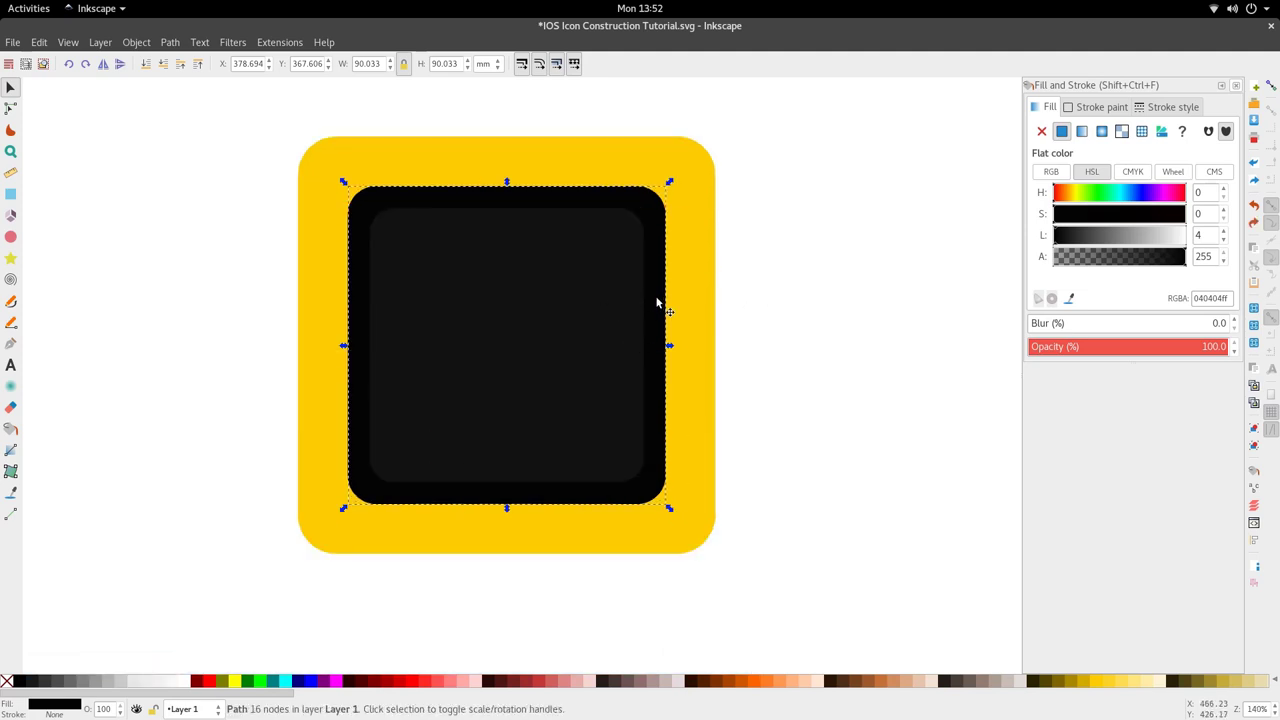
{"action": "left_click_drag", "start_coordinate": [1049, 323], "coordinate": [1035, 323]}
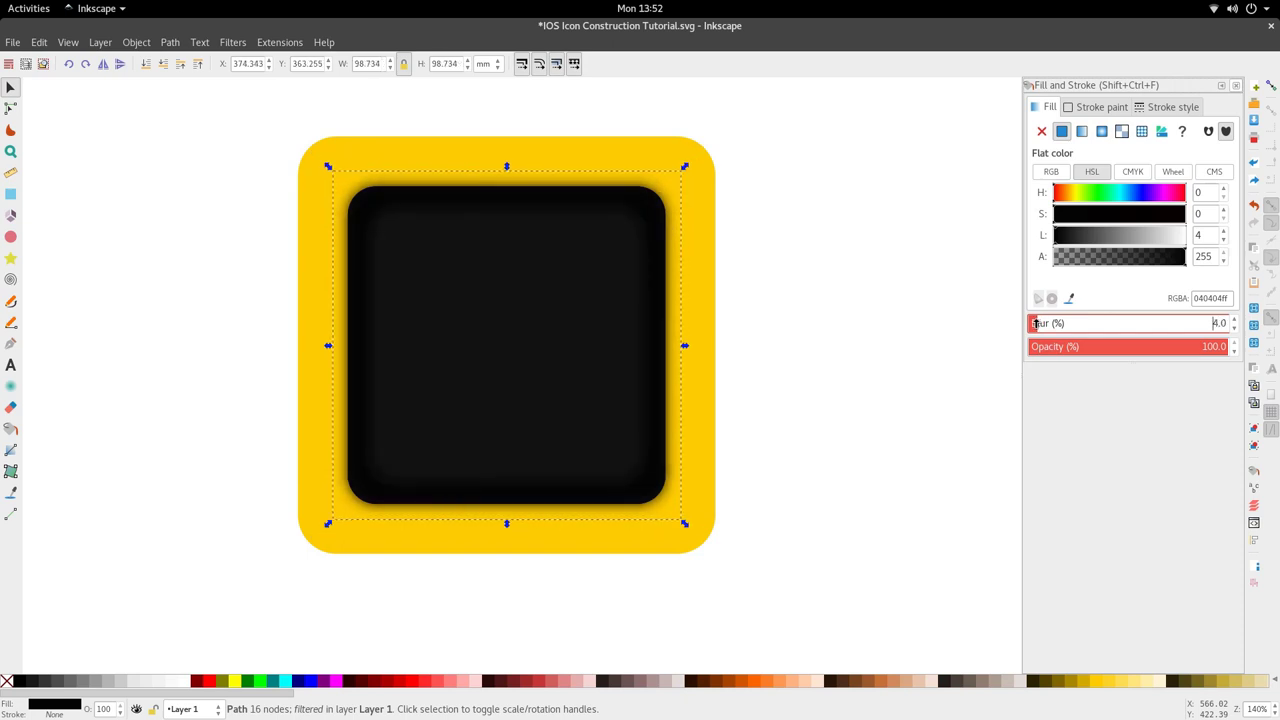
{"action": "key", "text": "minus"}
- Fill the dark square inside the blurred ring with the blue (41607b) sampled from the striped banner below
{"action": "left_click", "coordinate": [533, 317]}
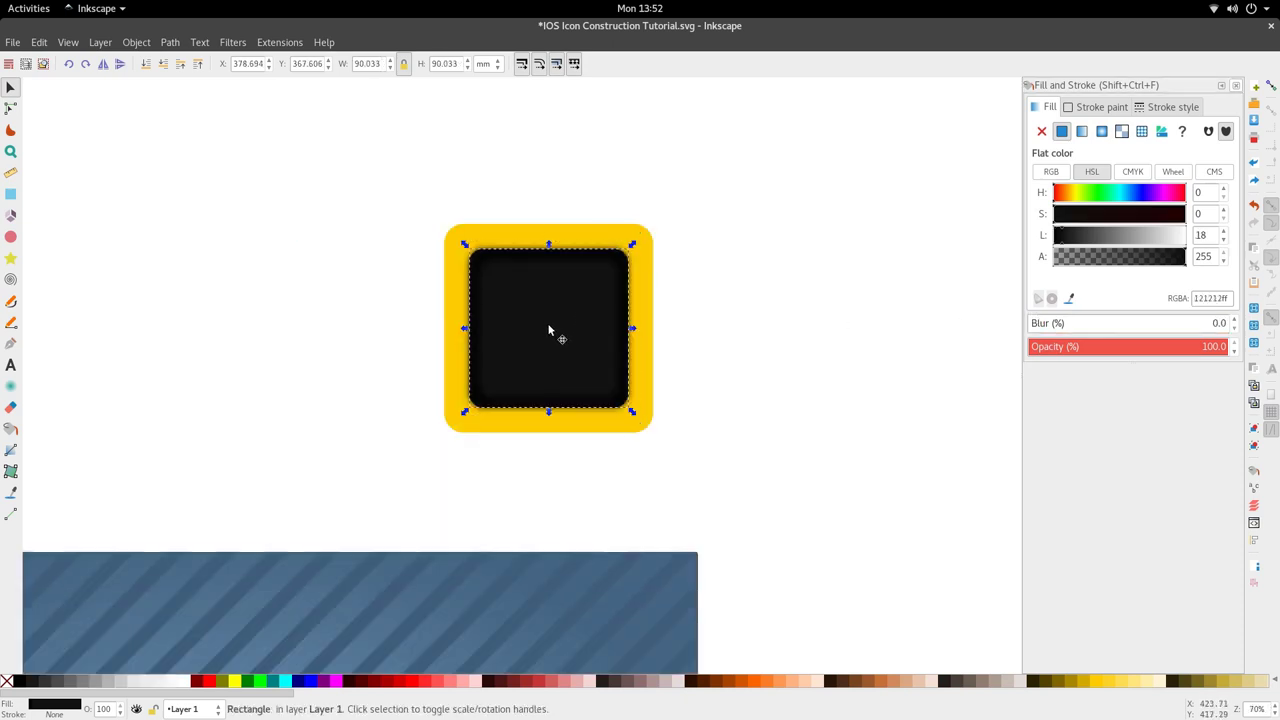
{"action": "key", "text": "d"}
{"action": "left_click", "coordinate": [508, 586]}
{"action": "scroll", "coordinate": [557, 353], "scroll_direction": "up", "scroll_amount": 2}
{"action": "key", "text": "d"}
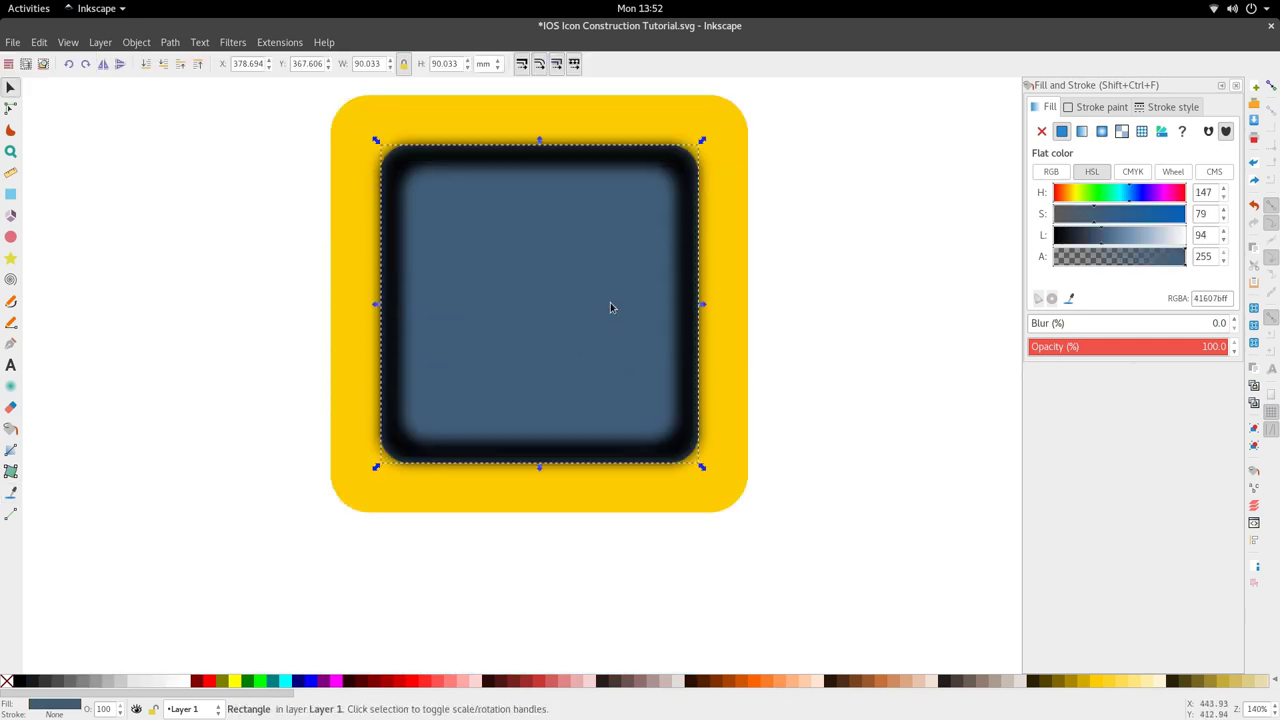
- Raise the blue square one level so it covers the blurred ring
{"action": "scroll", "coordinate": [610, 302], "scroll_direction": "down", "scroll_amount": 1}
{"action": "left_click", "coordinate": [659, 287], "text": "shift"}
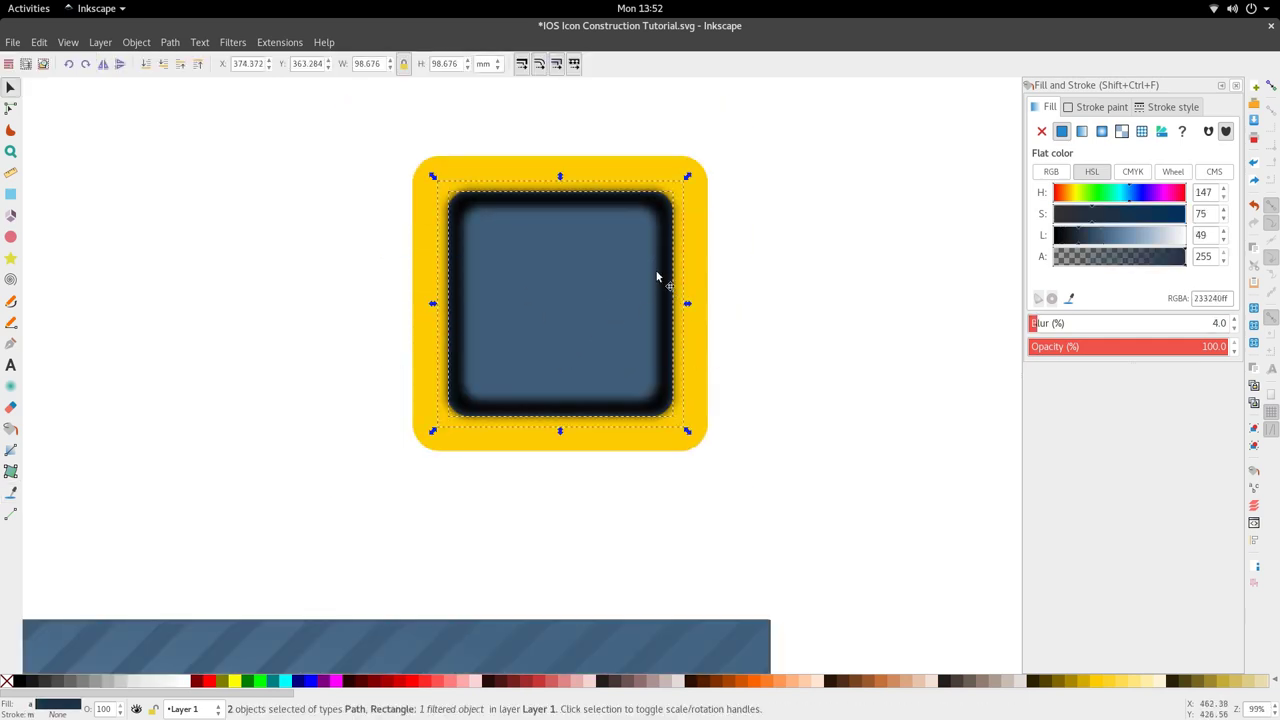
{"action": "key", "text": "Escape"}
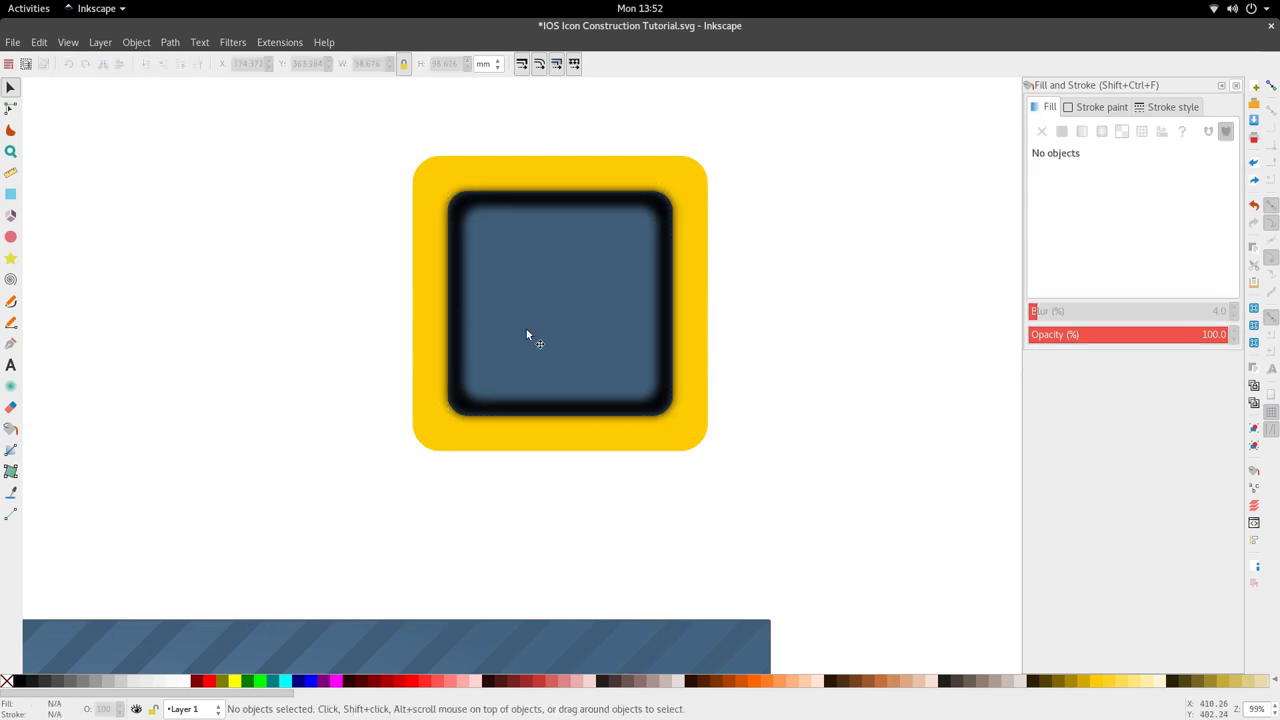
{"action": "left_click", "coordinate": [526, 330]}
{"action": "left_click", "coordinate": [182, 64]}
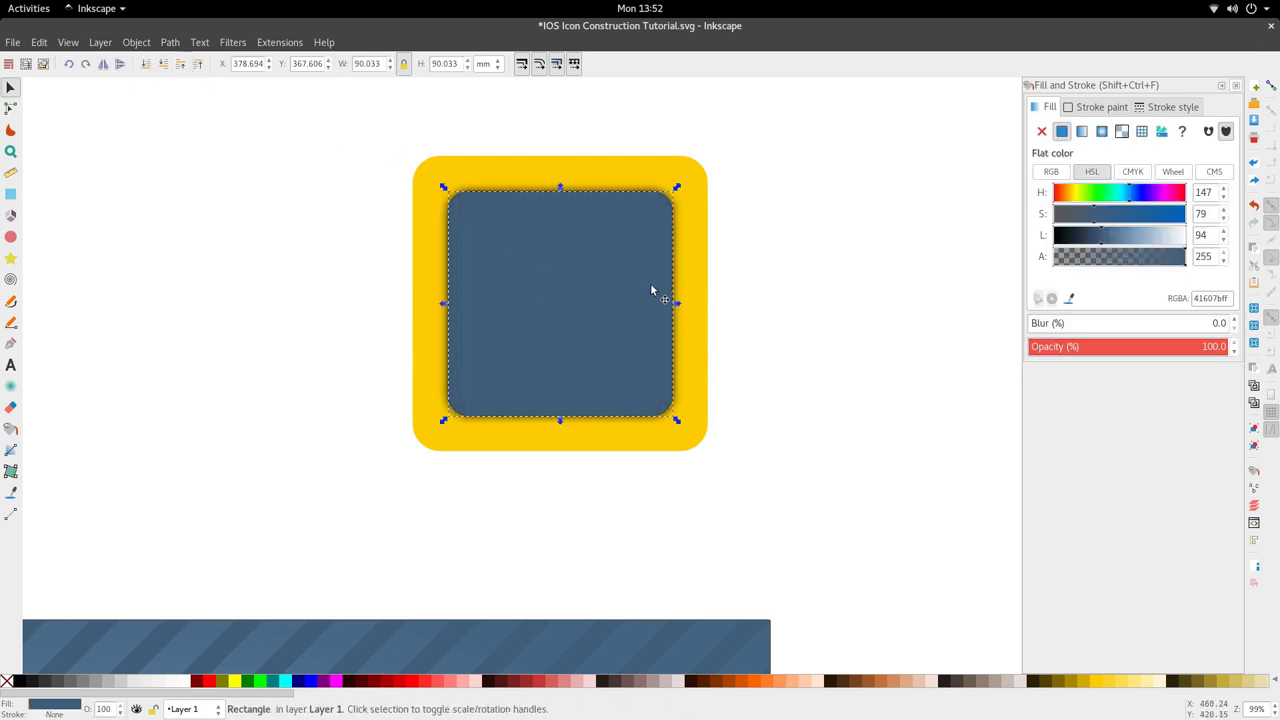
{"action": "left_click", "coordinate": [683, 277], "text": "shift"}
{"action": "left_click", "coordinate": [683, 277], "text": "shift"}
{"action": "left_click", "coordinate": [681, 279], "text": "shift"}
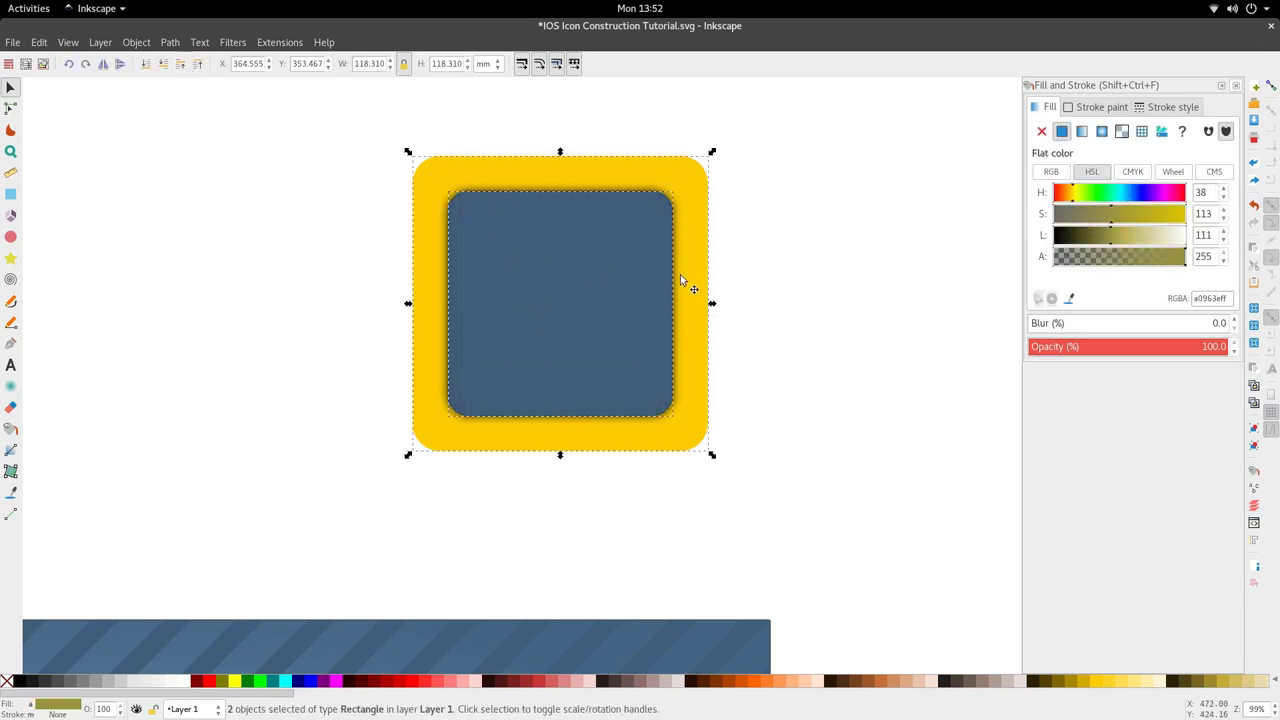
{"action": "left_click", "coordinate": [657, 277]}
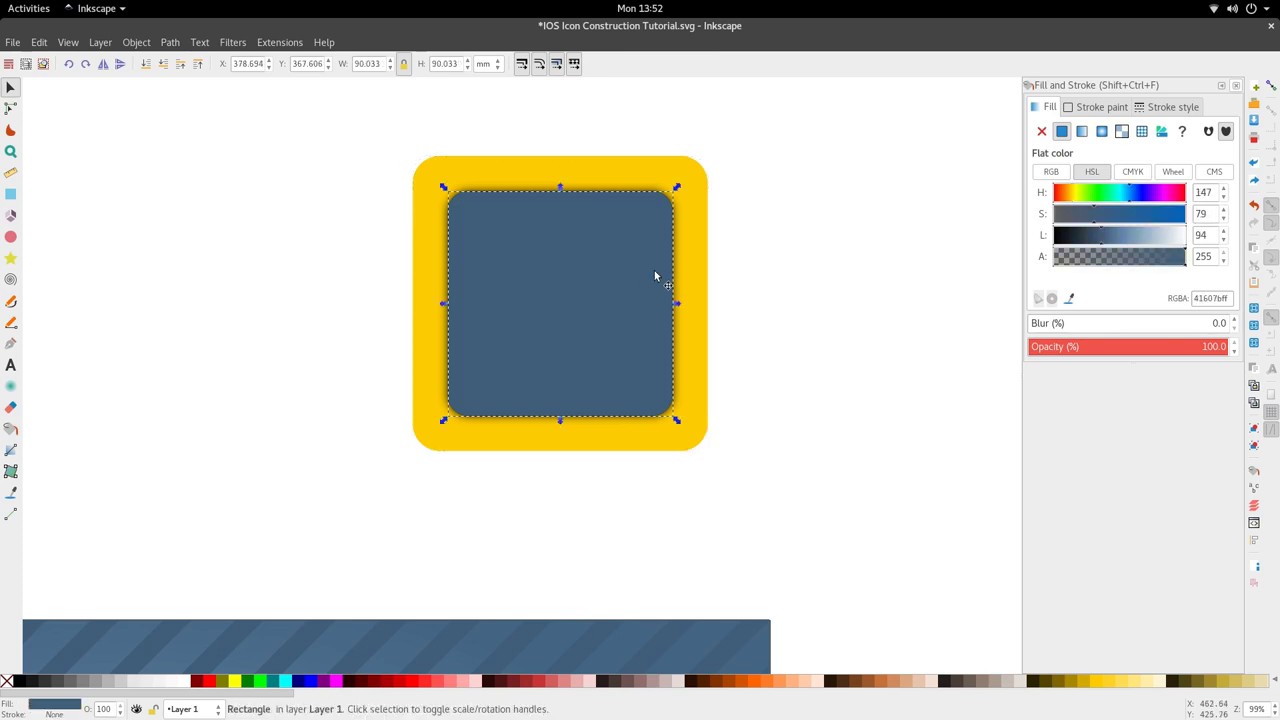
- Select the blurred ring together with the blue square above it, and clip the ring to the square's shape
{"action": "left_click_drag", "start_coordinate": [657, 277], "coordinate": [587, 275]}
{"action": "left_click", "coordinate": [660, 269], "text": "shift"}
{"action": "key", "text": "ctrl+z"}
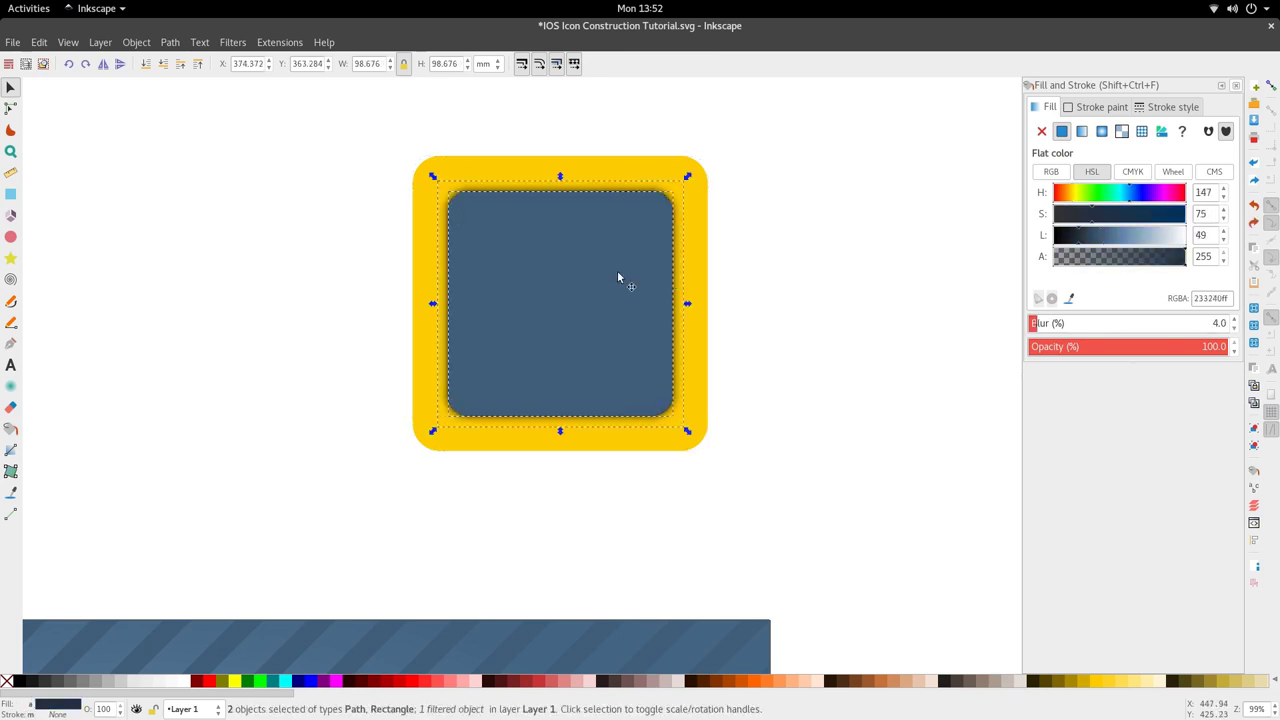
{"action": "left_click", "coordinate": [611, 271], "text": "shift"}
{"action": "left_click", "coordinate": [611, 271], "text": "shift"}
{"action": "right_click", "coordinate": [568, 289]}
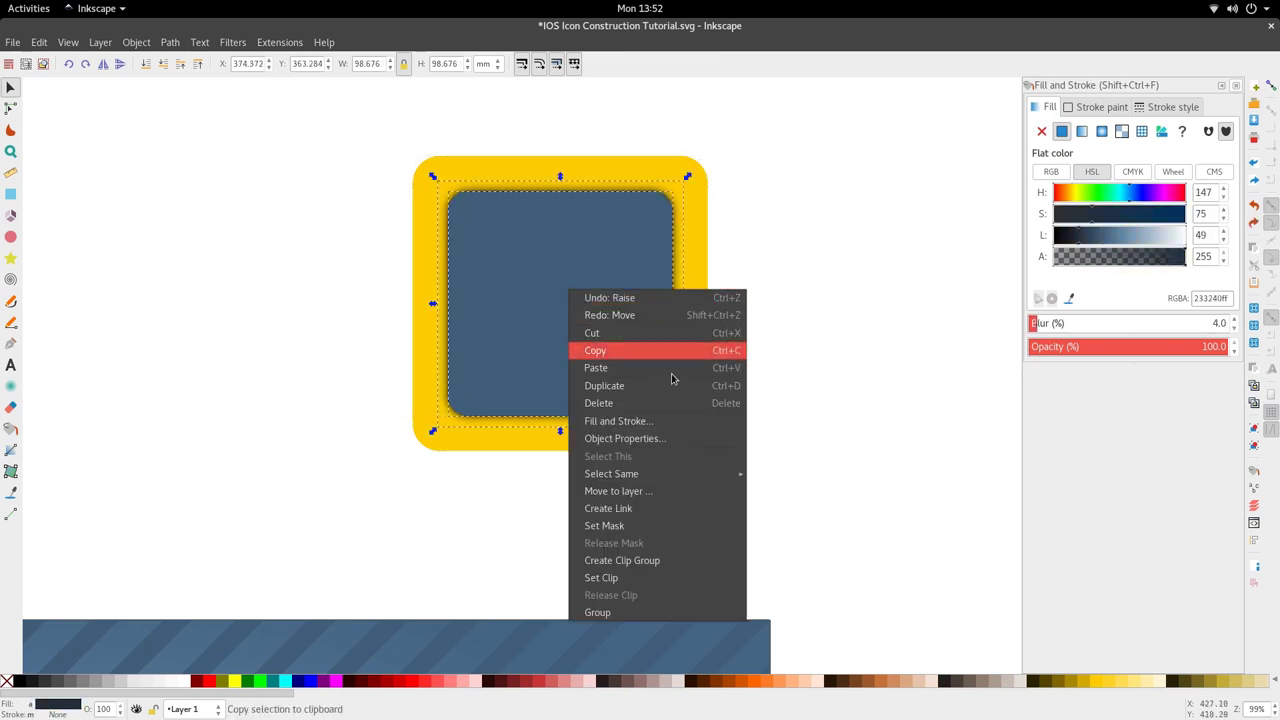
{"action": "left_click", "coordinate": [673, 578]}
{"action": "left_click", "coordinate": [615, 490]}
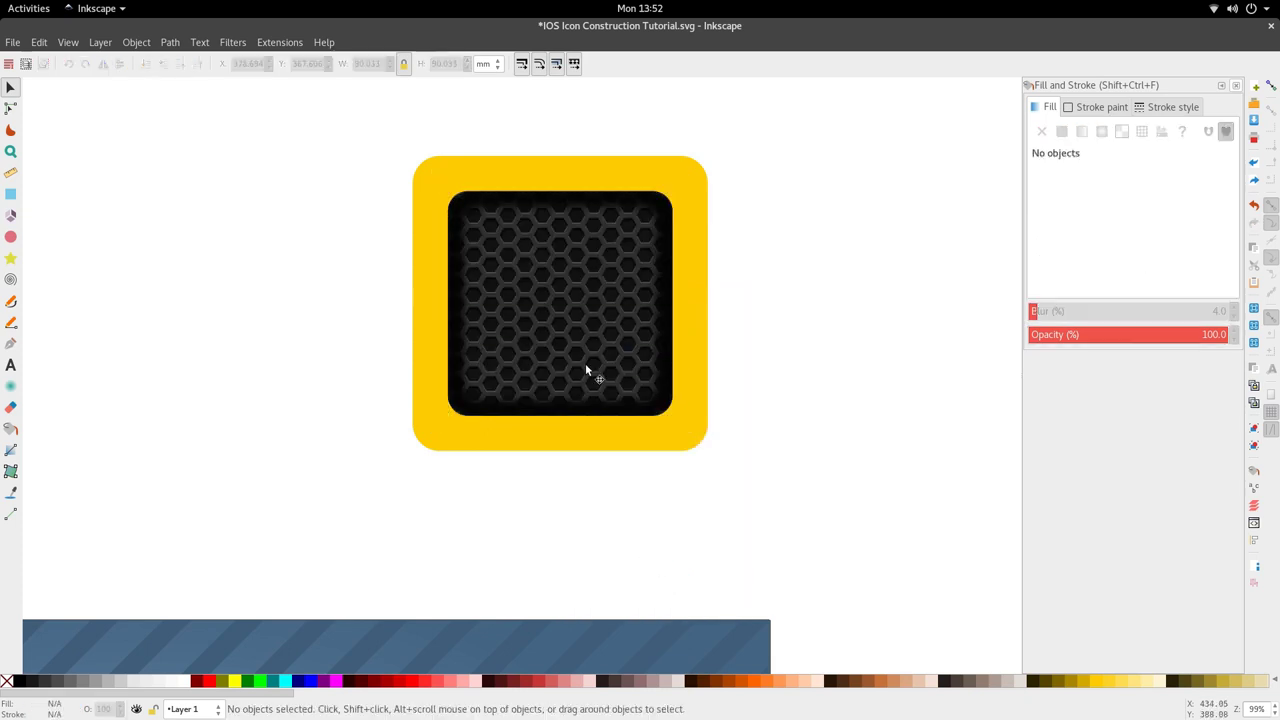
- Try lowering the honeycomb group's opacity to 54.4%, and undo the change
{"action": "scroll", "coordinate": [600, 334], "scroll_direction": "up", "scroll_amount": 1}
{"action": "scroll", "coordinate": [600, 334], "scroll_direction": "down", "scroll_amount": 1}
{"action": "left_click", "coordinate": [593, 400]}
{"action": "left_click", "coordinate": [1136, 336]}
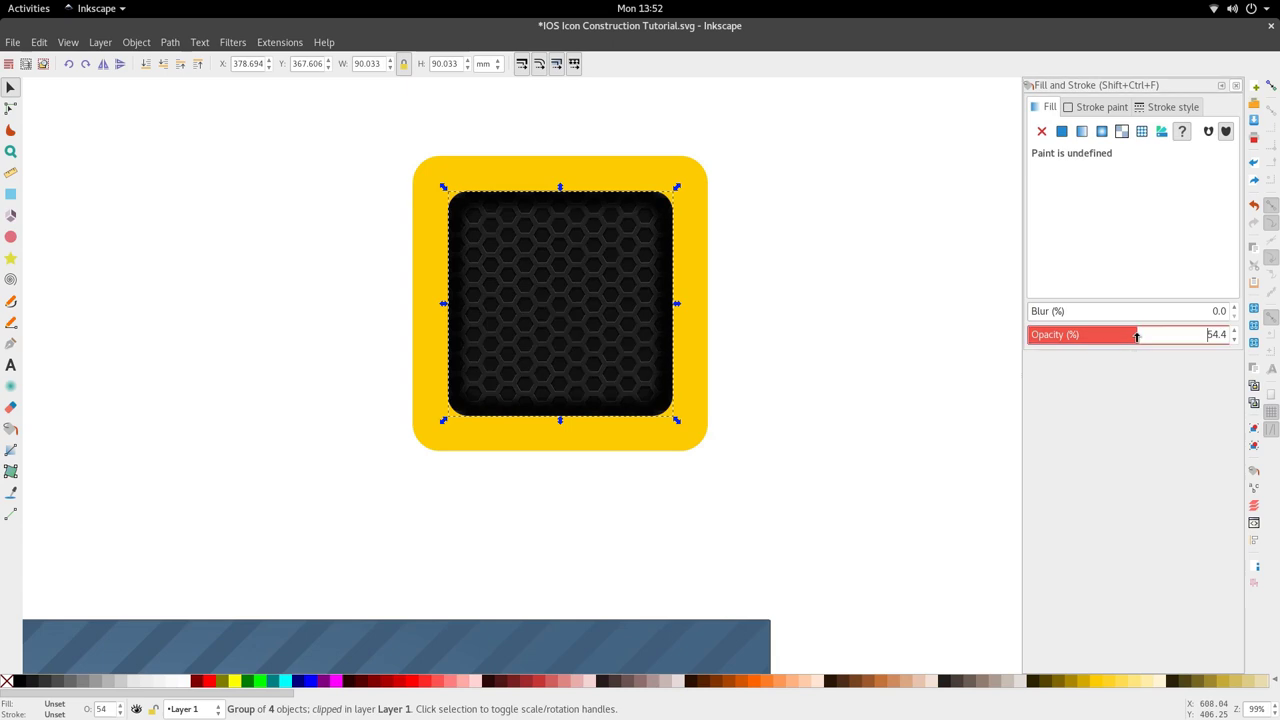
{"action": "key", "text": "ctrl+z"}
- Select the clipped, blurred ring over the honeycomb and set its opacity to 76.8%
{"action": "left_click", "coordinate": [725, 446]}
{"action": "left_click_drag", "start_coordinate": [651, 415], "coordinate": [567, 421]}
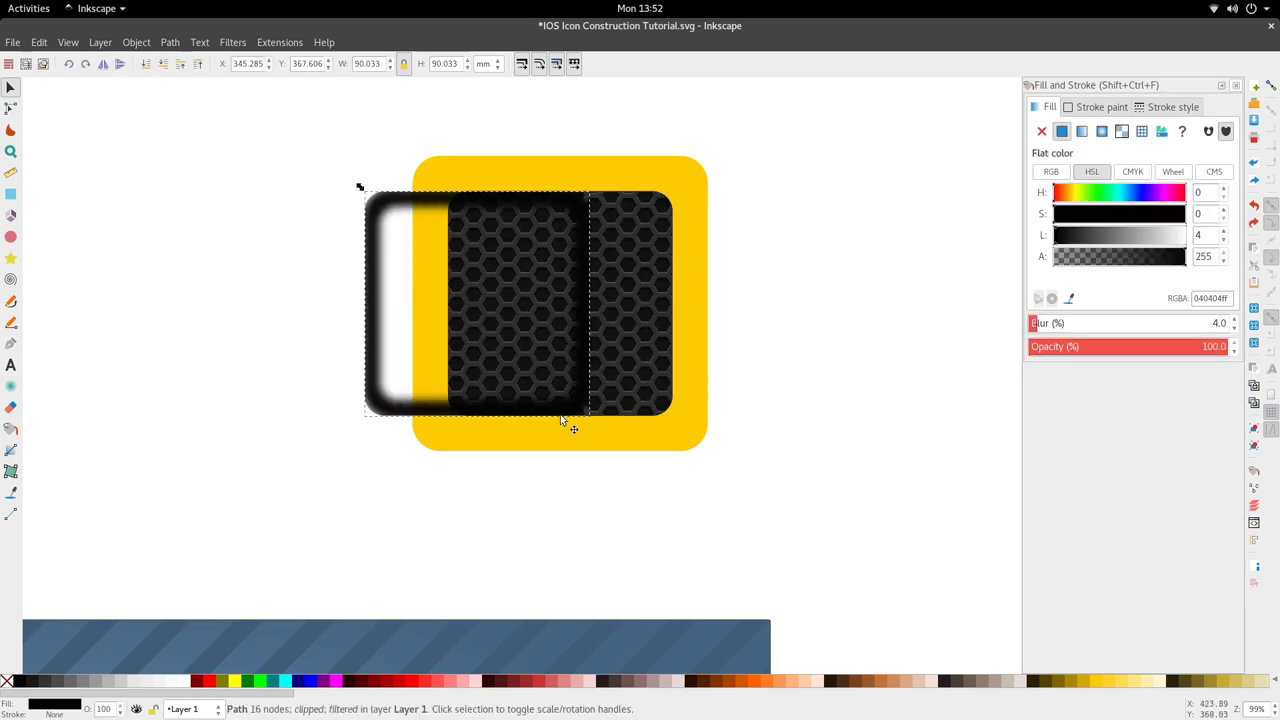
{"action": "key", "text": "ctrl+z"}
{"action": "left_click", "coordinate": [1119, 347]}
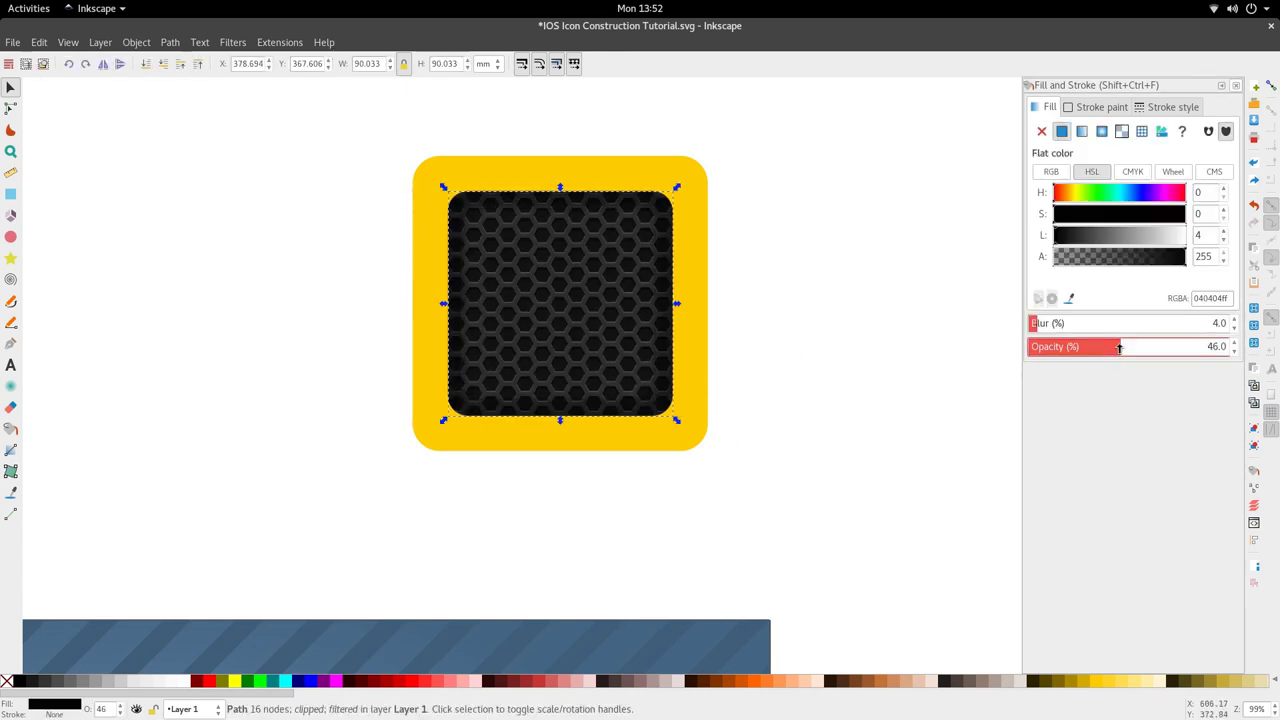
{"action": "left_click_drag", "start_coordinate": [1149, 345], "coordinate": [1182, 346]}
{"action": "key", "text": "Escape"}
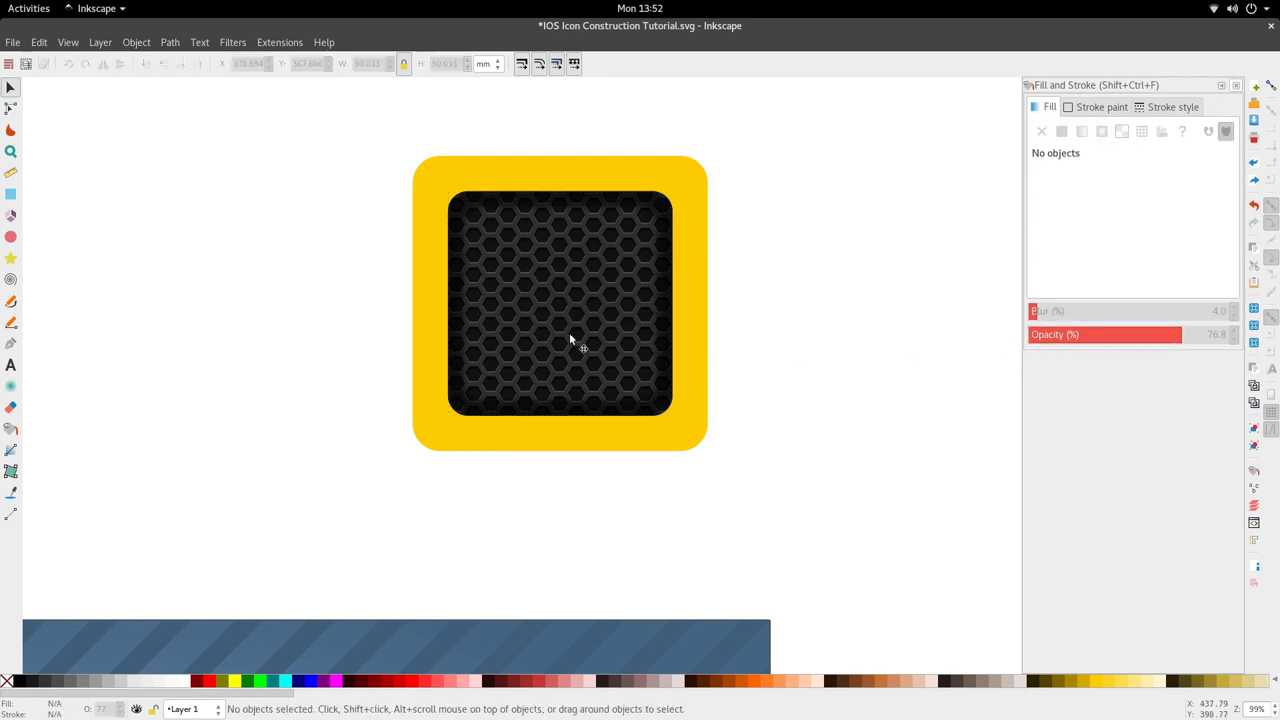
- Give the yellow square a vertical linear gradient from yellow at its upper edge to the palette's orange at its lower edge
{"action": "scroll", "coordinate": [569, 332], "scroll_direction": "down", "scroll_amount": 2}
{"action": "scroll", "coordinate": [485, 312], "scroll_direction": "up", "scroll_amount": 3}
{"action": "scroll", "coordinate": [485, 312], "scroll_direction": "down", "scroll_amount": 2}
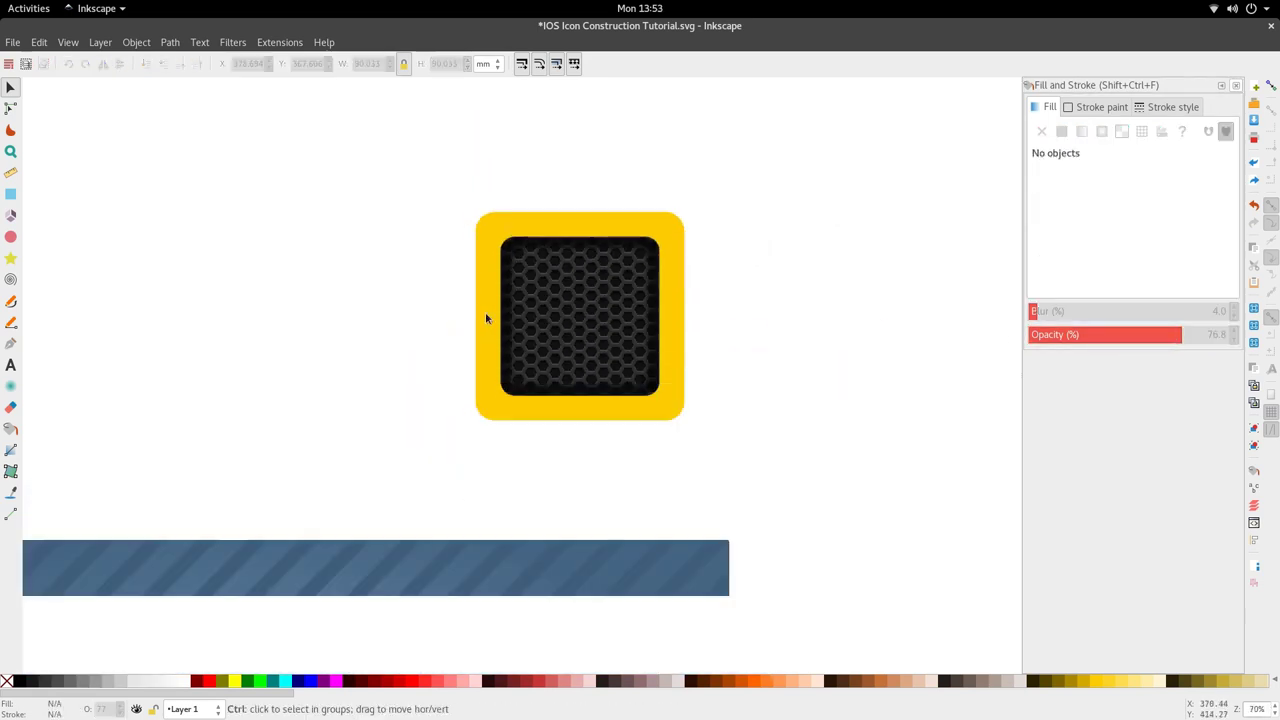
{"action": "double_click", "coordinate": [530, 410]}
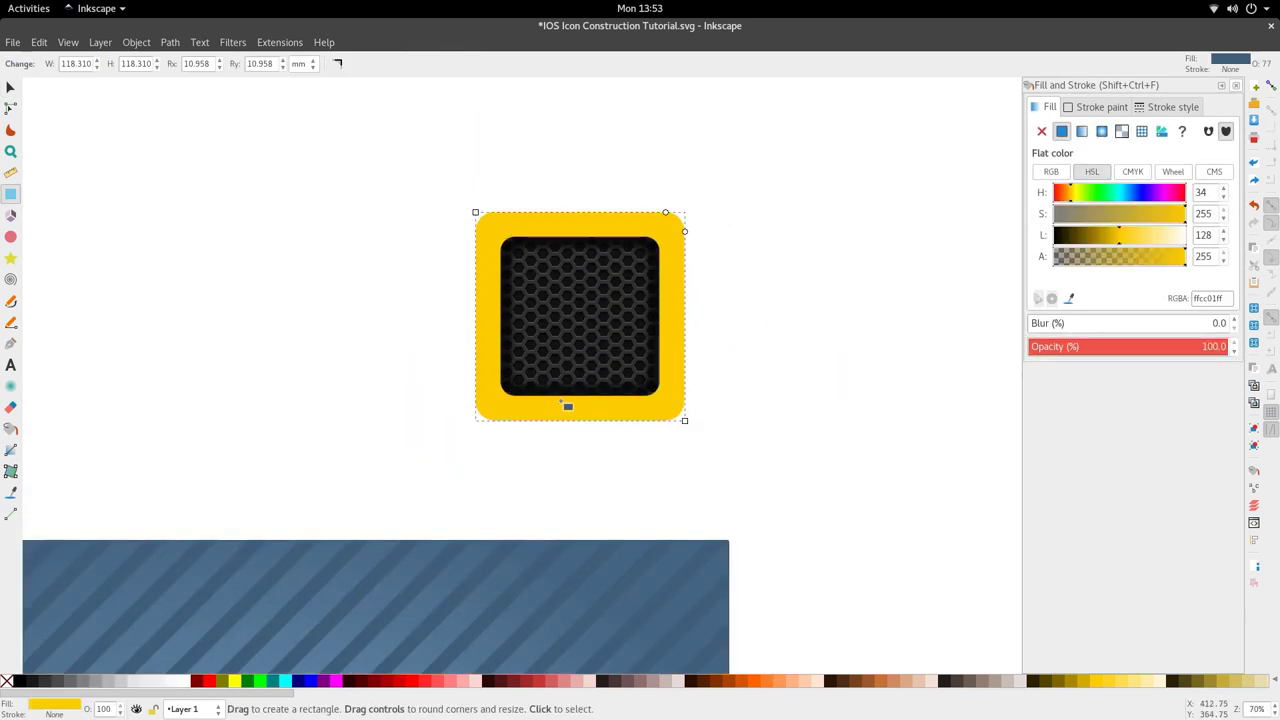
{"action": "key", "text": "g"}
{"action": "left_click_drag", "start_coordinate": [587, 218], "coordinate": [587, 398]}
{"action": "scroll", "coordinate": [583, 437], "scroll_direction": "down", "scroll_amount": 2}
{"action": "key", "text": "d"}
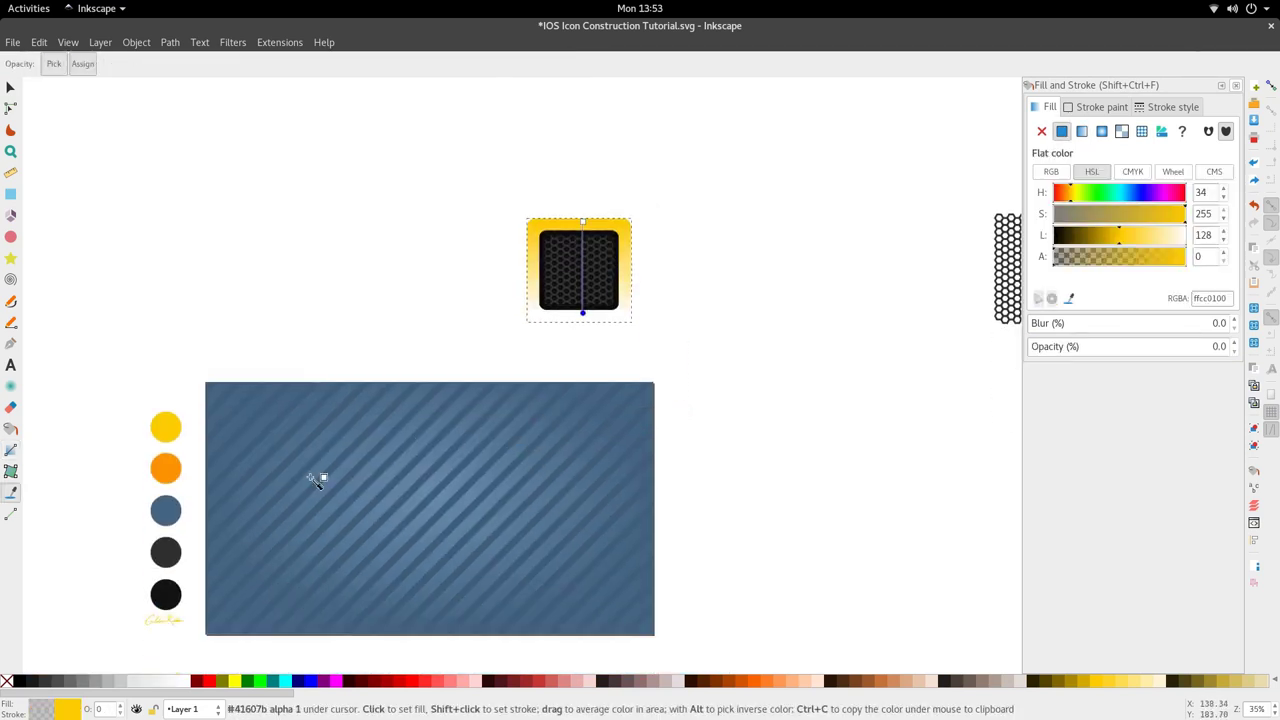
{"action": "left_click", "coordinate": [170, 468]}
{"action": "key", "text": "s"}
{"action": "key", "text": "3"}
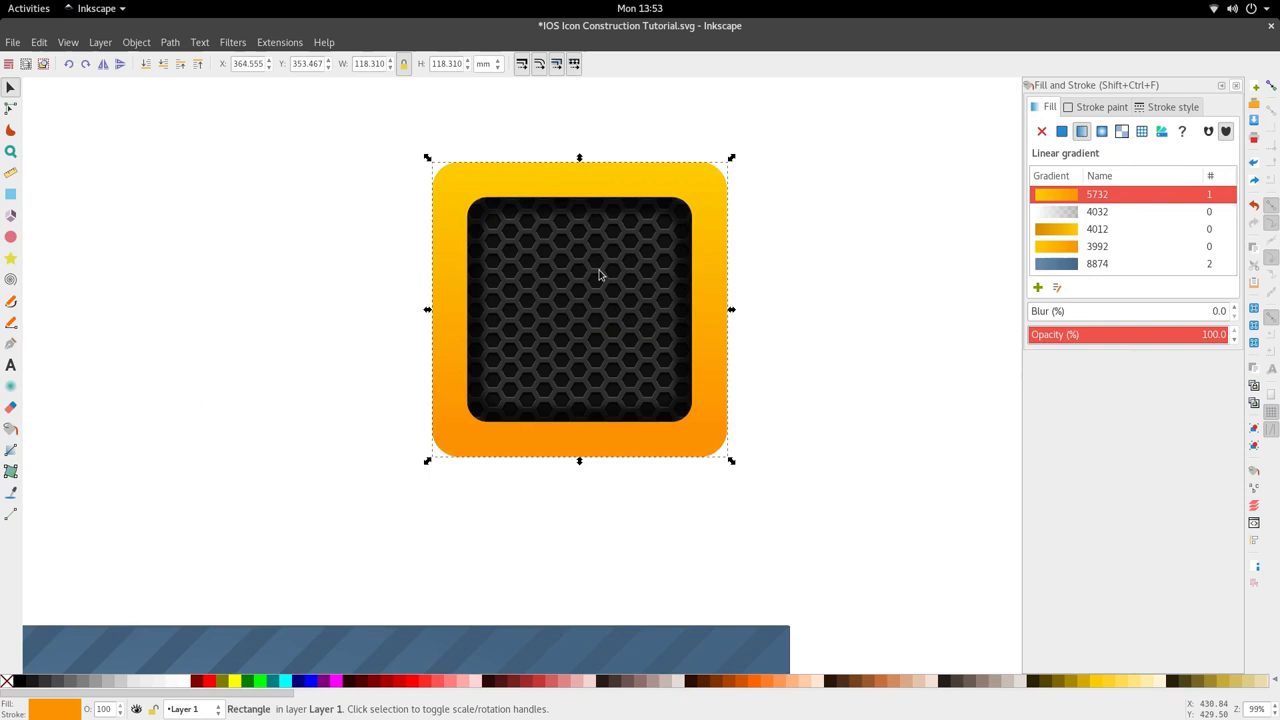
{"action": "left_click", "coordinate": [759, 390]}
- Draw an orange circle about 156 mm wide and place it over the icon's upper half
{"action": "scroll", "coordinate": [627, 362], "scroll_direction": "down", "scroll_amount": 3}
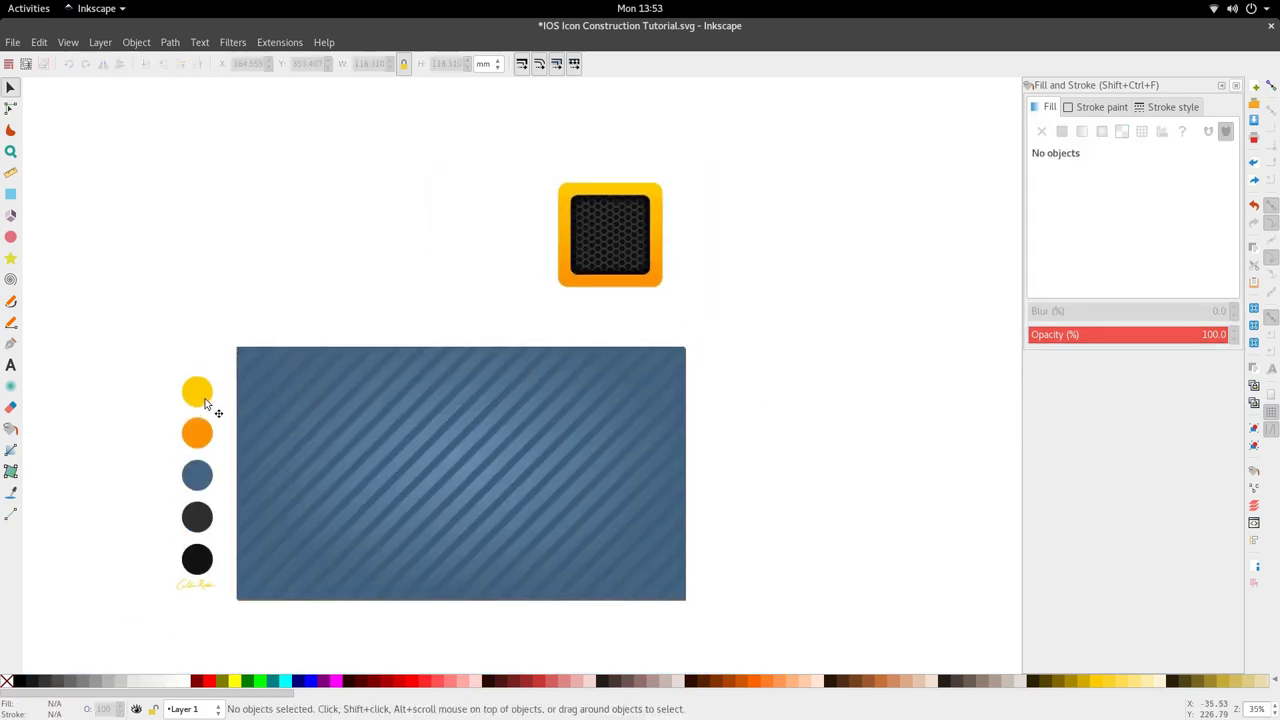
{"action": "left_click", "coordinate": [10, 236]}
{"action": "scroll", "coordinate": [600, 240], "scroll_direction": "up", "scroll_amount": 2}
{"action": "left_click_drag", "start_coordinate": [632, 238], "coordinate": [771, 391]}
{"action": "key", "text": "s"}
{"action": "mouse_move", "coordinate": [737, 337]}
{"action": "left_mouse_down"}
{"action": "mouse_move", "coordinate": [749, 403]}
{"action": "mouse_move", "coordinate": [737, 437]}
{"action": "left_mouse_up"}
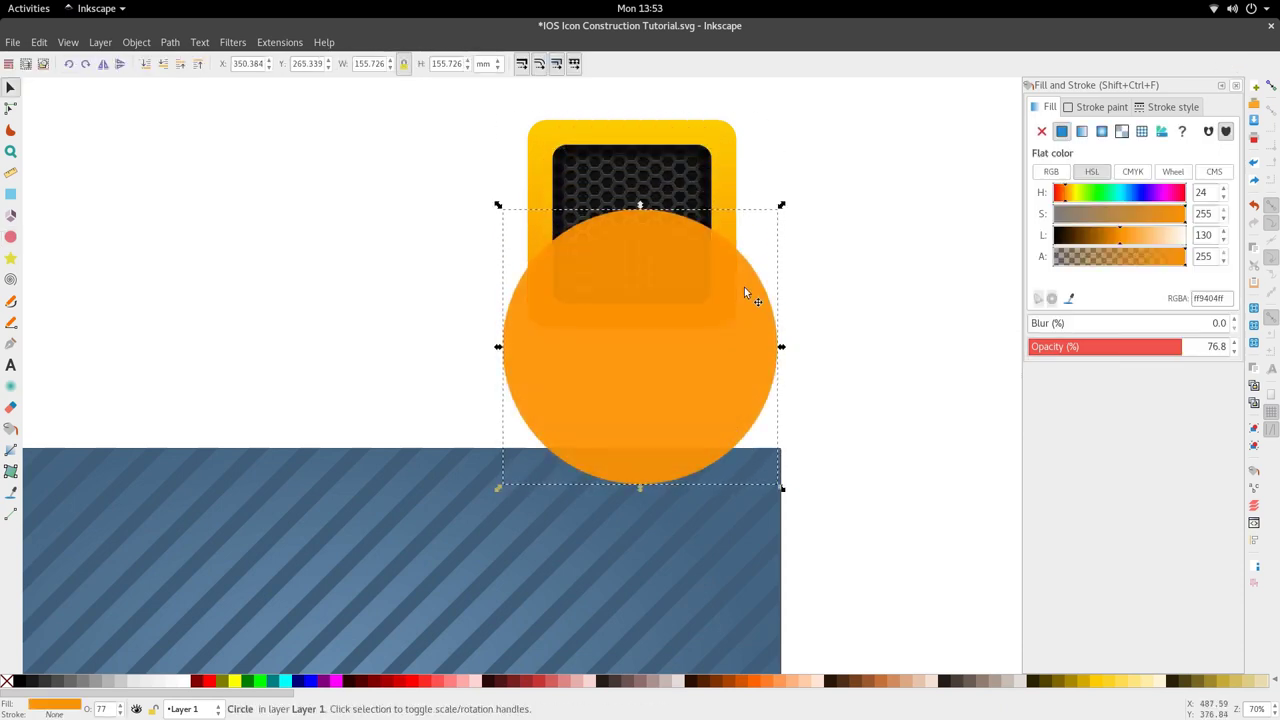
{"action": "key", "text": "Escape"}
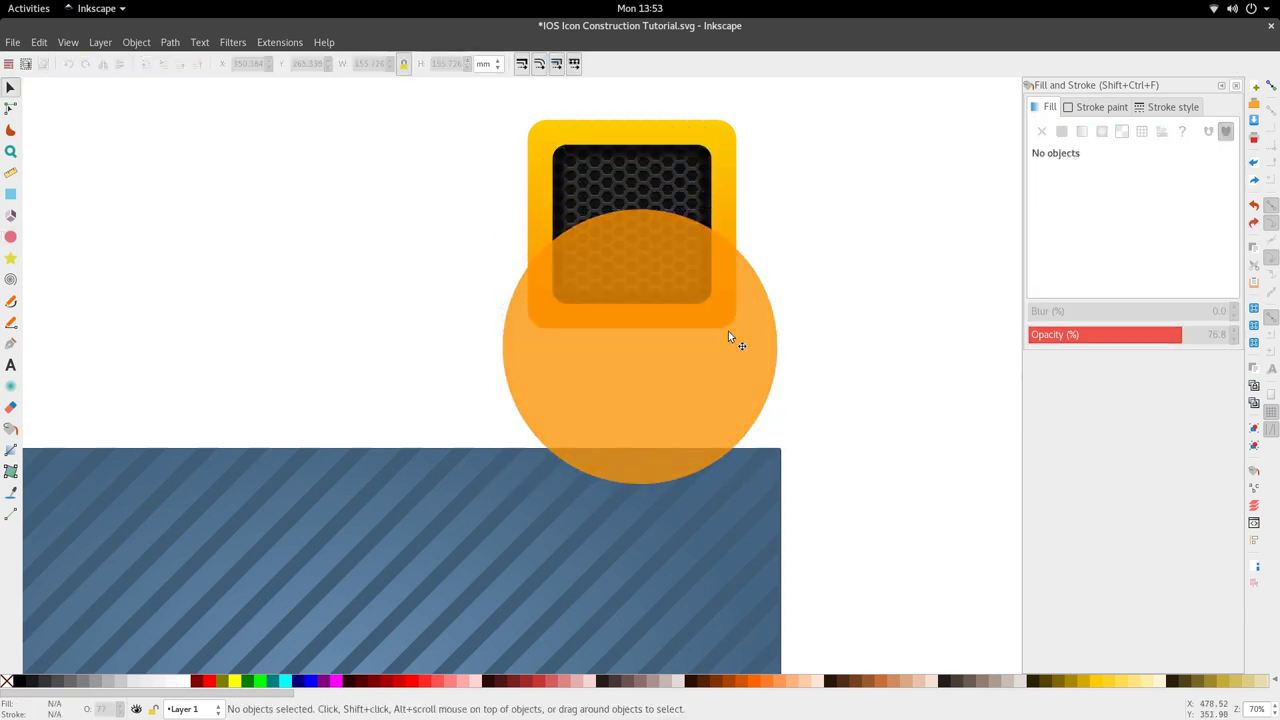
{"action": "left_click_drag", "start_coordinate": [728, 335], "coordinate": [697, 110]}
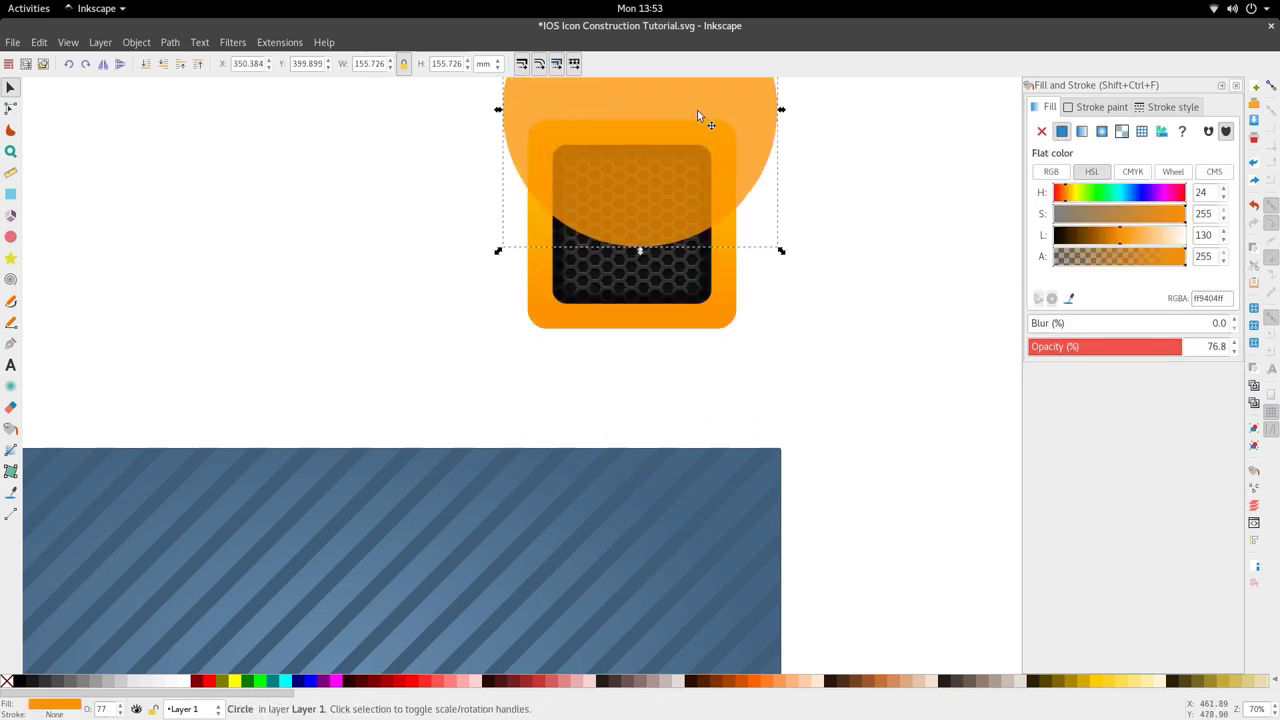
- Duplicate the orange circle, place one copy to the left of the icon, and centre the other horizontally over the icon
{"action": "scroll", "coordinate": [697, 110], "scroll_direction": "down", "scroll_amount": 2}
{"action": "scroll", "coordinate": [690, 151], "scroll_direction": "up", "scroll_amount": 3}
{"action": "left_click_drag", "start_coordinate": [712, 250], "coordinate": [480, 257]}
{"action": "scroll", "coordinate": [707, 291], "scroll_direction": "up", "scroll_amount": 3}
{"action": "left_click_drag", "start_coordinate": [722, 300], "coordinate": [706, 300]}
- Duplicate the gradient square, raise the copy to the top, and intersect it with the orange circle
{"action": "left_click", "coordinate": [720, 422]}
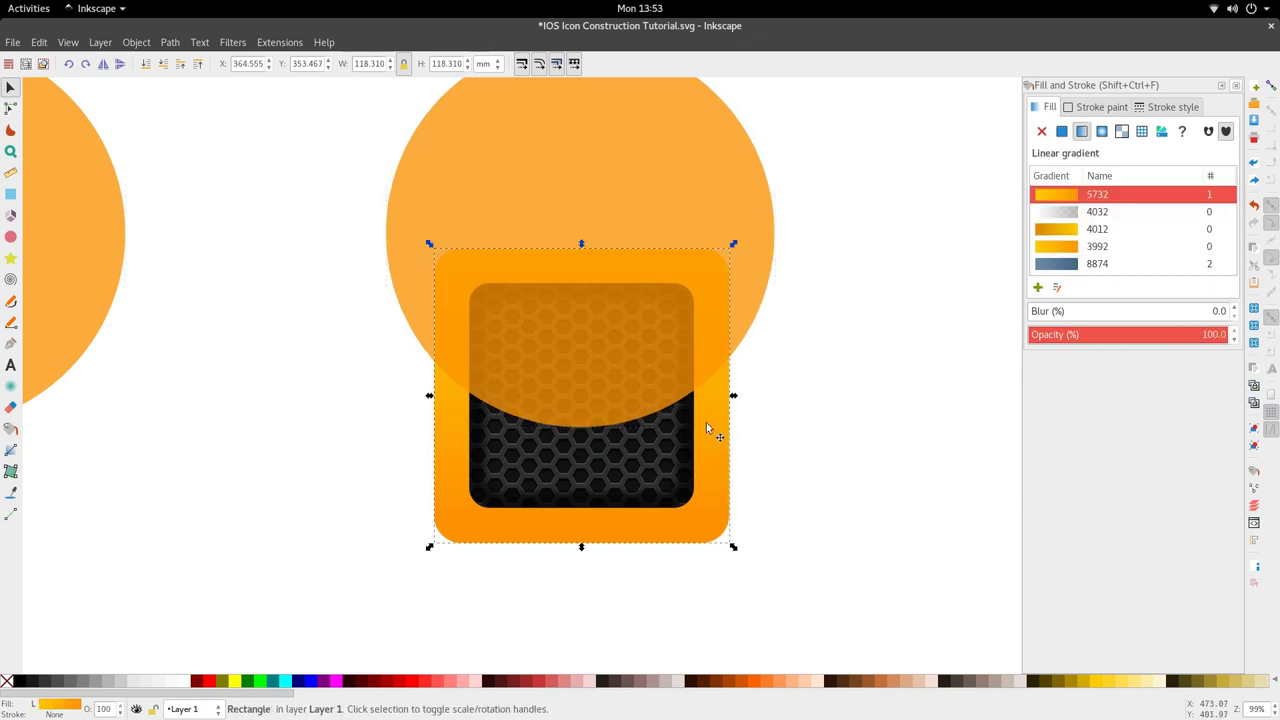
{"action": "key", "text": "Home"}
{"action": "left_click", "coordinate": [550, 237], "text": "shift"}
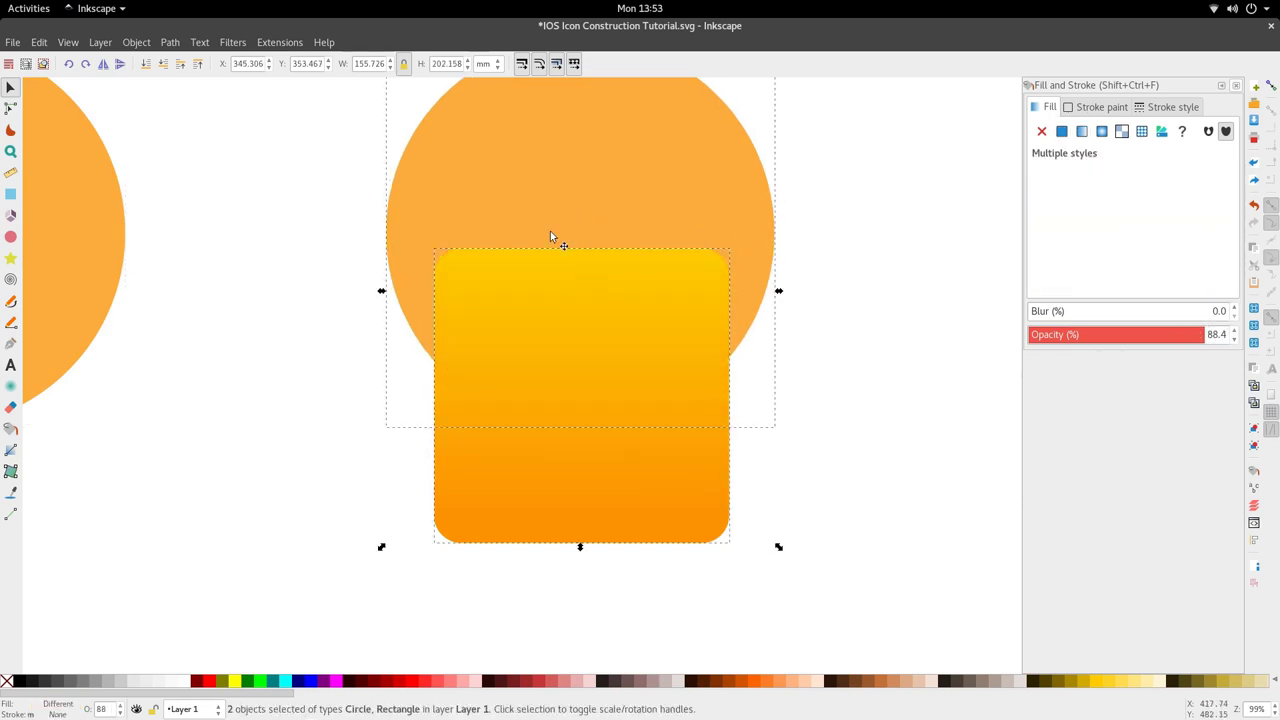
{"action": "left_click", "coordinate": [170, 43]}
{"action": "left_click", "coordinate": [197, 164]}
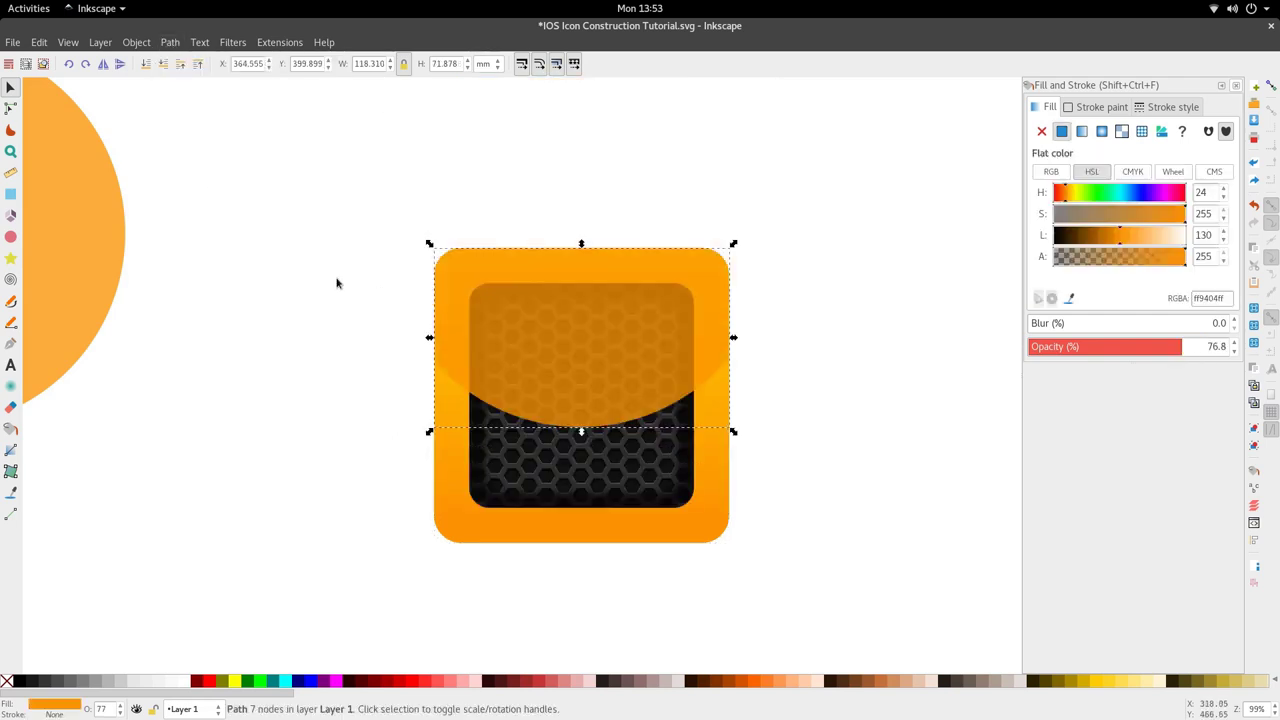
- Fill the intersected shape over the icon with white and set its opacity to 100%
{"action": "left_click", "coordinate": [385, 379]}
{"action": "left_click", "coordinate": [619, 385]}
{"action": "scroll", "coordinate": [619, 379], "scroll_direction": "down", "scroll_amount": 2}
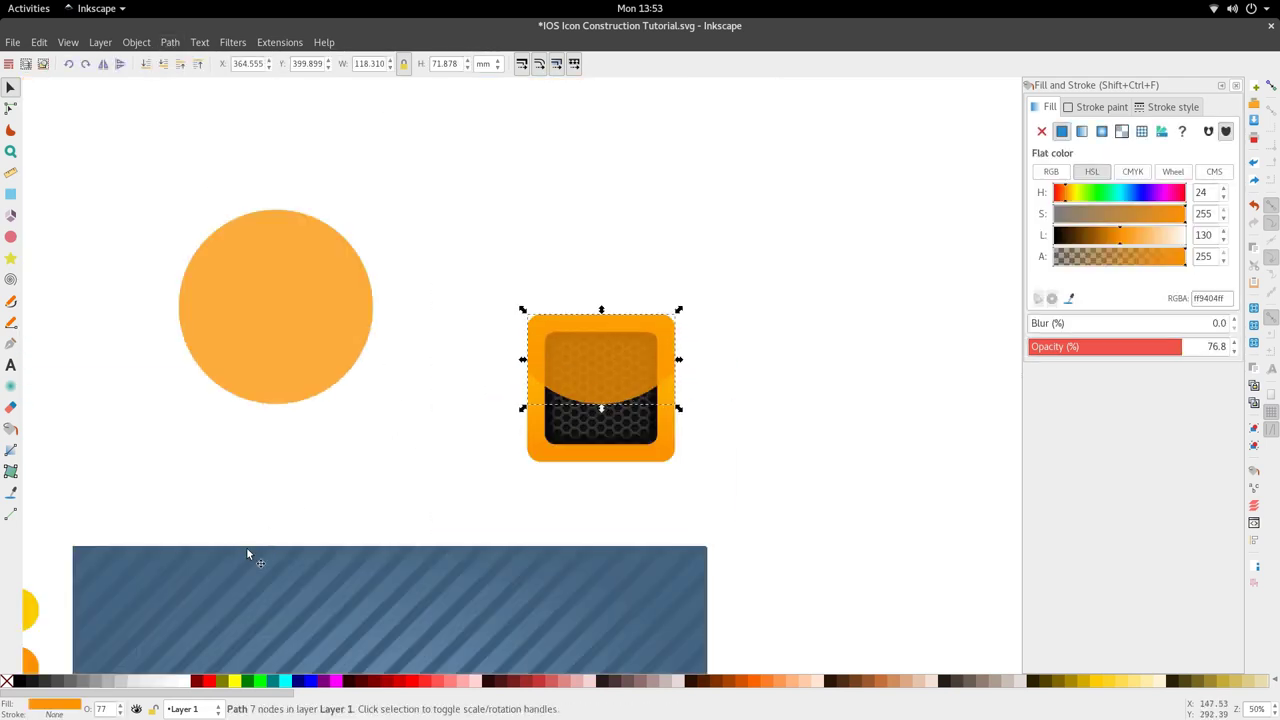
{"action": "left_click", "coordinate": [184, 681]}
{"action": "scroll", "coordinate": [563, 425], "scroll_direction": "up", "scroll_amount": 1}
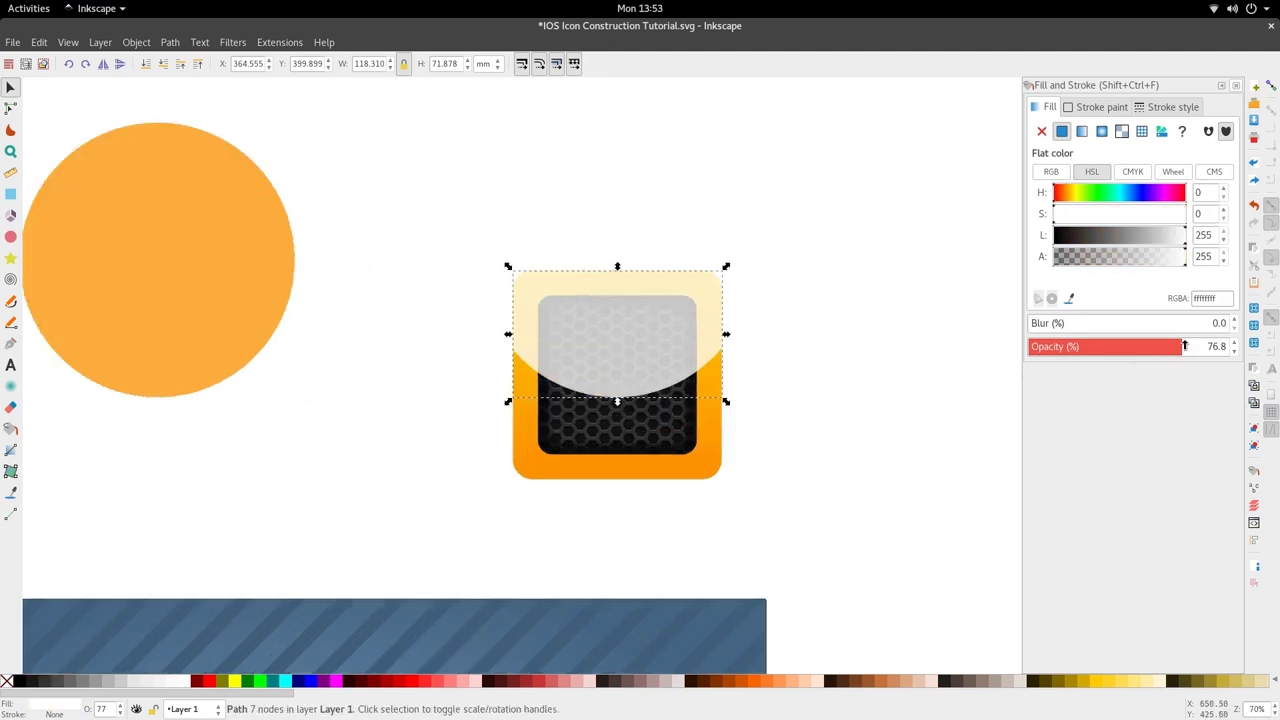
{"action": "left_click_drag", "start_coordinate": [1184, 346], "coordinate": [1232, 346]}
{"action": "left_click", "coordinate": [764, 301]}
- Apply a vertical linear gradient to the white overlay, fading to transparent at the top, with its white end extended to the icon's lower edge
{"action": "double_click", "coordinate": [629, 363]}
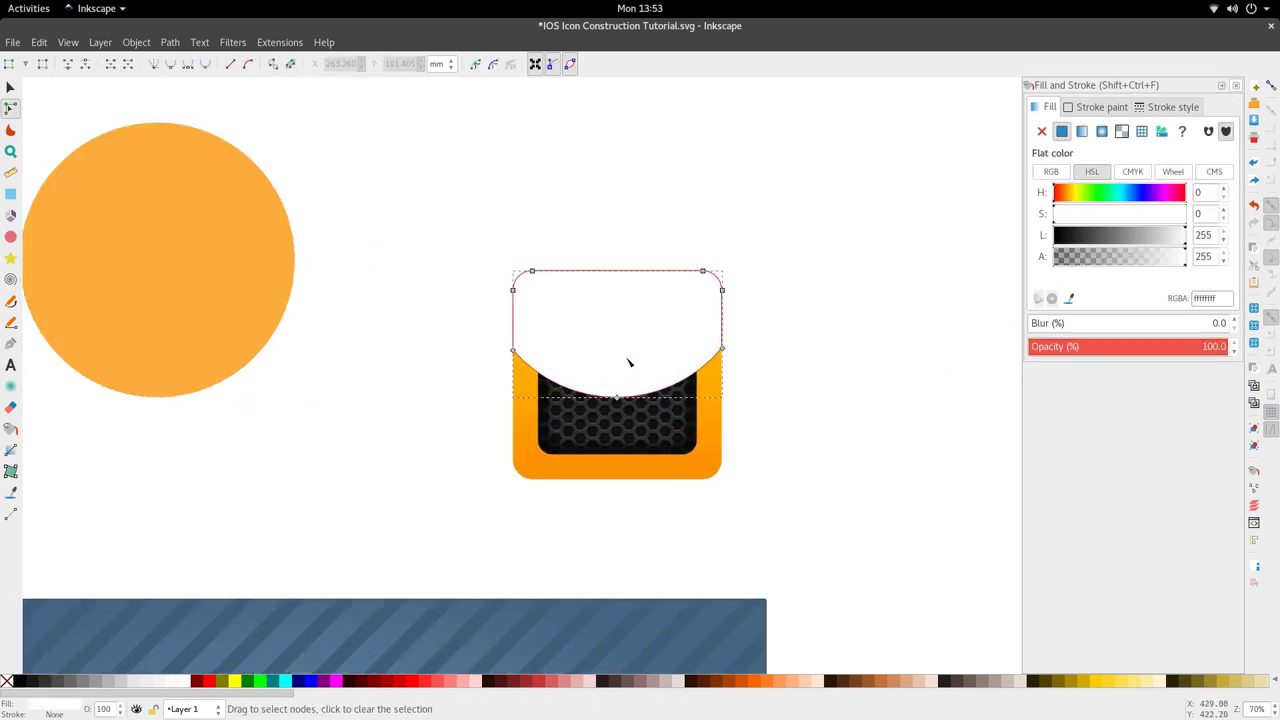
{"action": "left_click", "coordinate": [9, 451]}
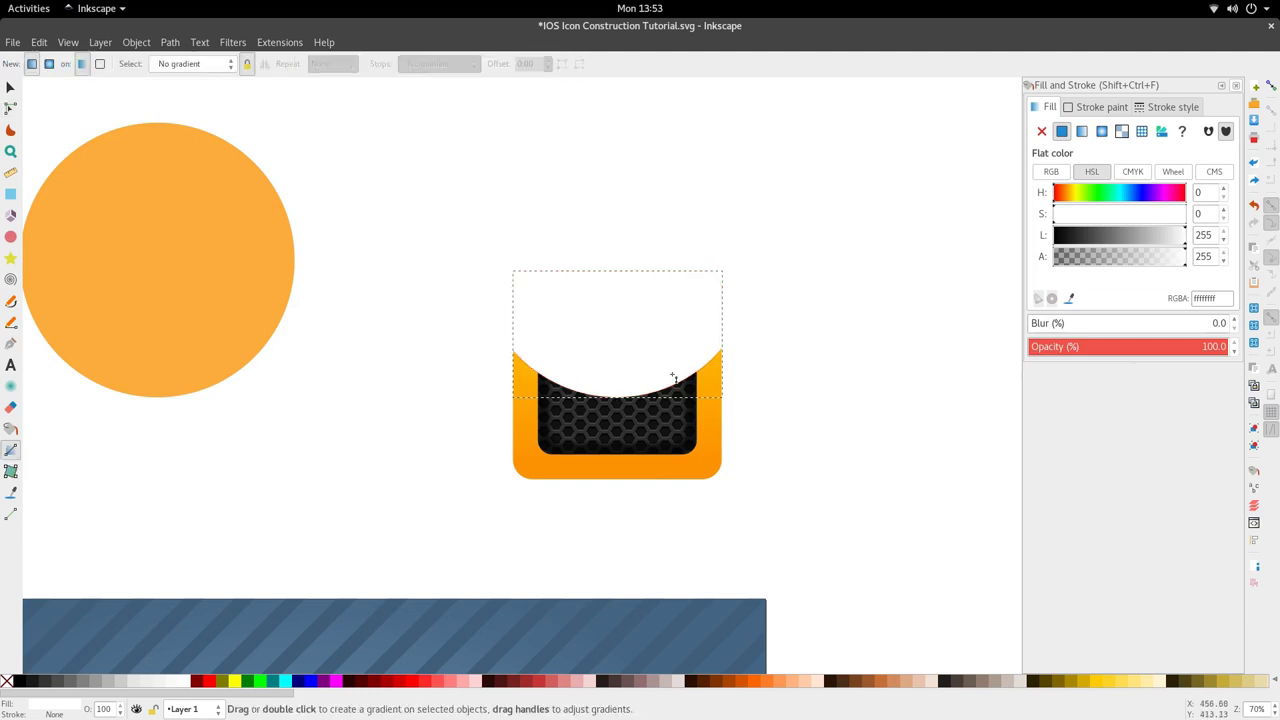
{"action": "left_click_drag", "start_coordinate": [612, 371], "coordinate": [616, 302]}
{"action": "left_click_drag", "start_coordinate": [612, 371], "coordinate": [617, 472]}
{"action": "scroll", "coordinate": [617, 473], "scroll_direction": "down", "scroll_amount": 1}
{"action": "key", "text": "s"}
{"action": "left_click", "coordinate": [634, 521]}
- Lower the gradient gloss shape beneath the honeycomb mesh so it shines only on the orange frame
{"action": "left_click", "coordinate": [636, 376]}
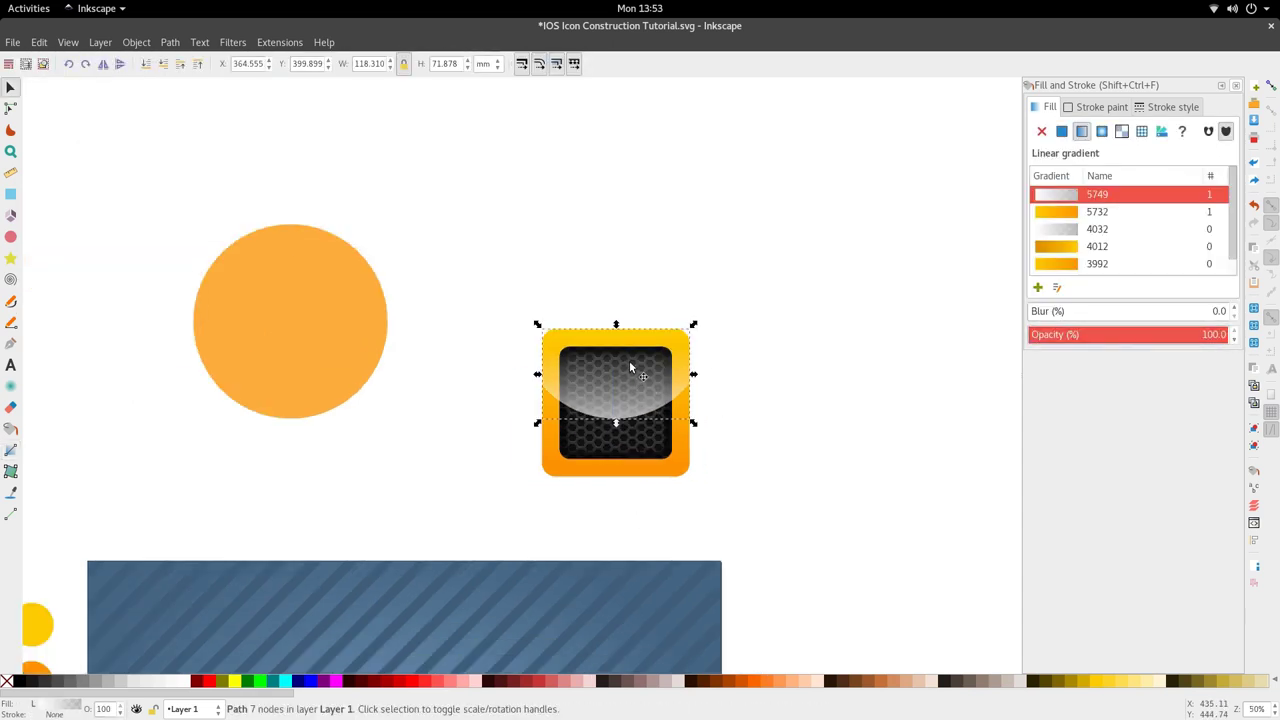
{"action": "scroll", "coordinate": [660, 400], "scroll_direction": "up", "scroll_amount": 1}
{"action": "scroll", "coordinate": [680, 422], "scroll_direction": "up", "scroll_amount": 2}
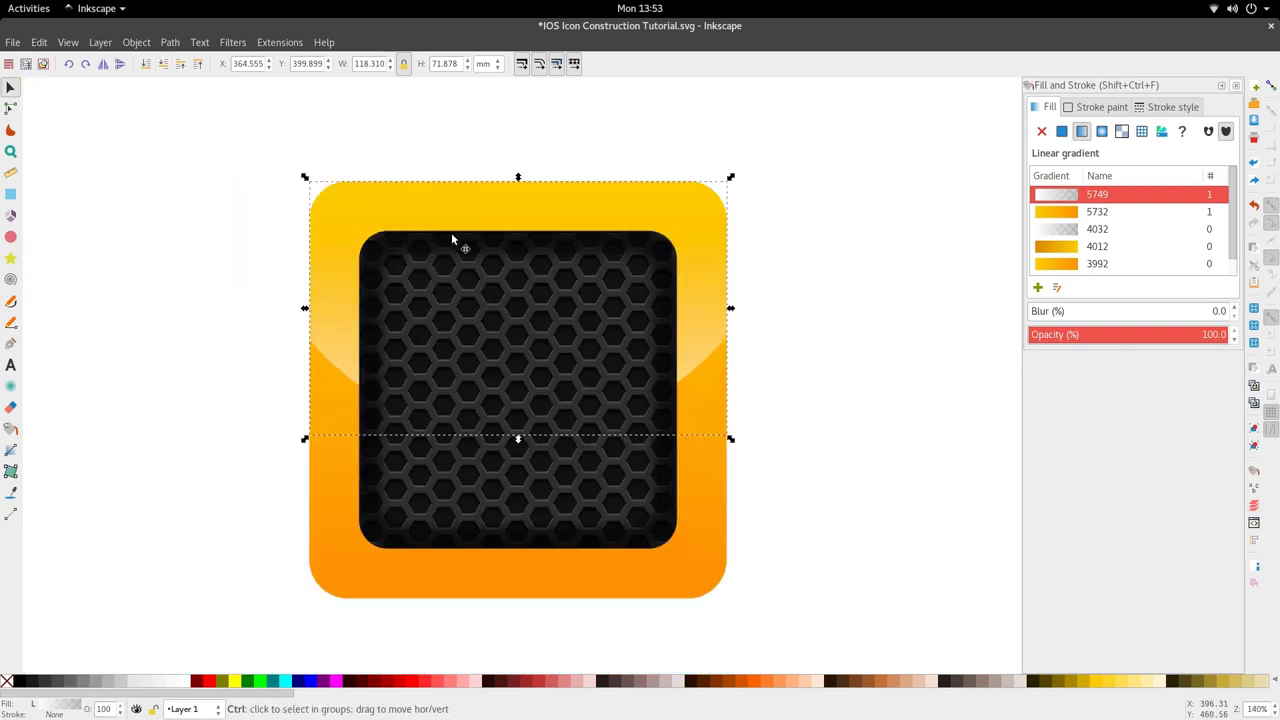
{"action": "scroll", "coordinate": [600, 320], "scroll_direction": "down", "scroll_amount": 4}
{"action": "scroll", "coordinate": [603, 343], "scroll_direction": "up", "scroll_amount": 2}
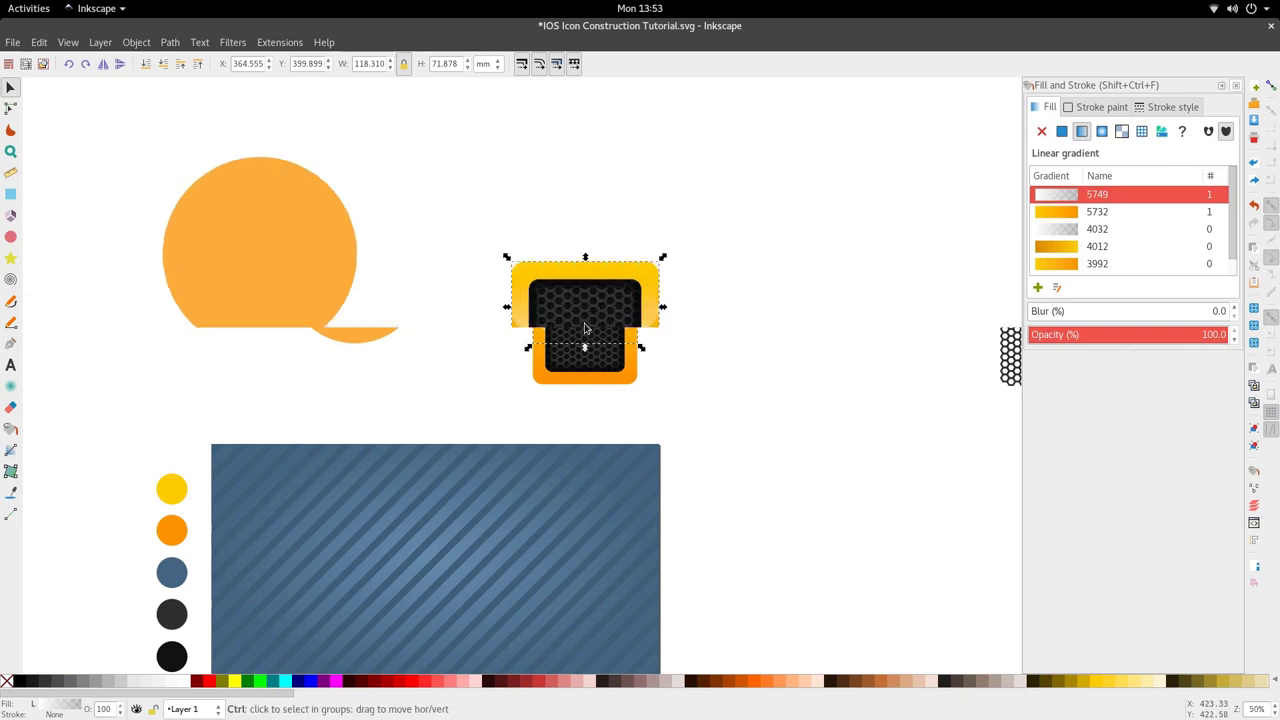
{"action": "key", "text": "Escape"}
{"action": "scroll", "coordinate": [628, 298], "scroll_direction": "down", "scroll_amount": 2}
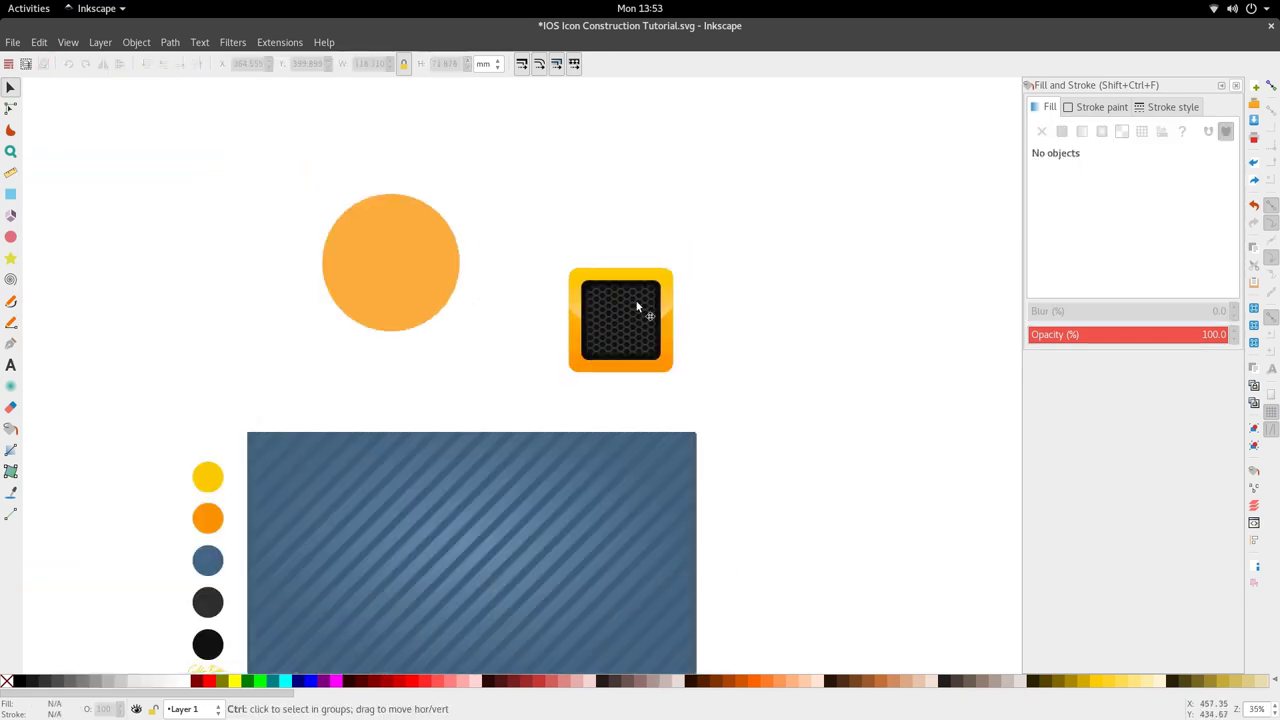
- Draw a white circle about 32 mm wide on the upper part of the honeycomb and centre it horizontally
{"action": "left_click", "coordinate": [430, 265]}
{"action": "key", "text": "Escape"}
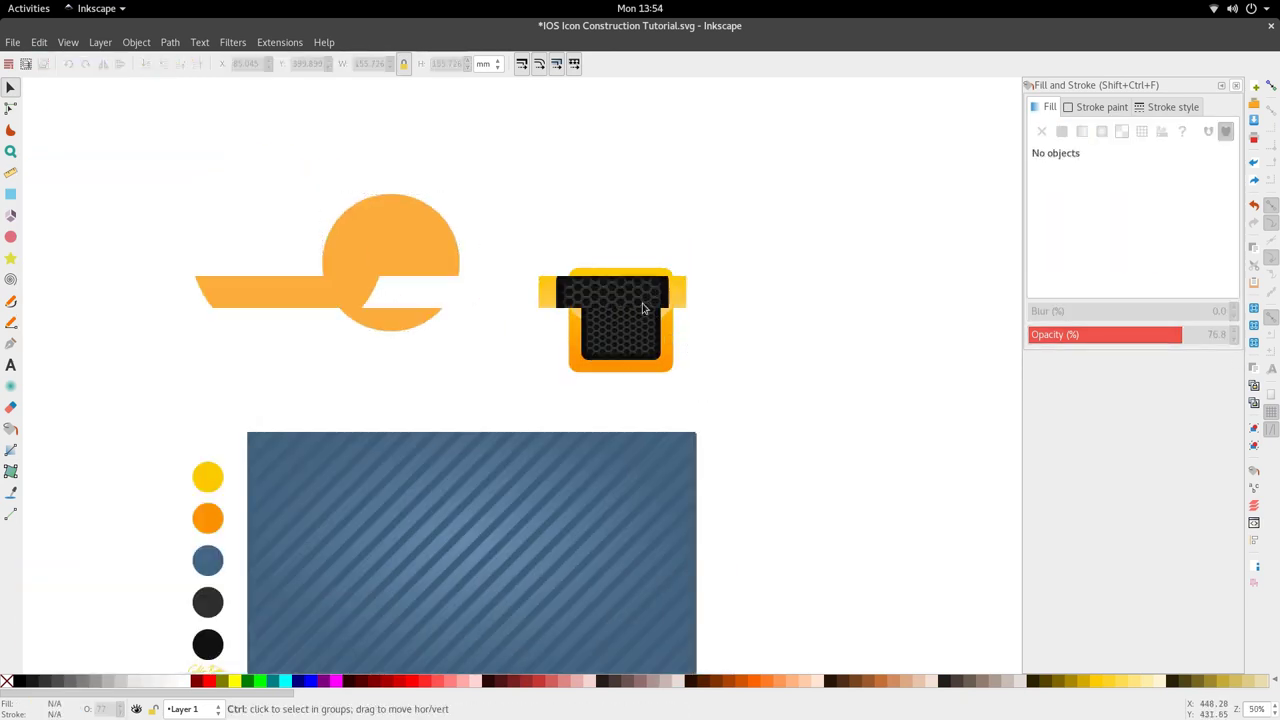
{"action": "scroll", "coordinate": [625, 305], "scroll_direction": "up", "scroll_amount": 3}
{"action": "left_click", "coordinate": [10, 236]}
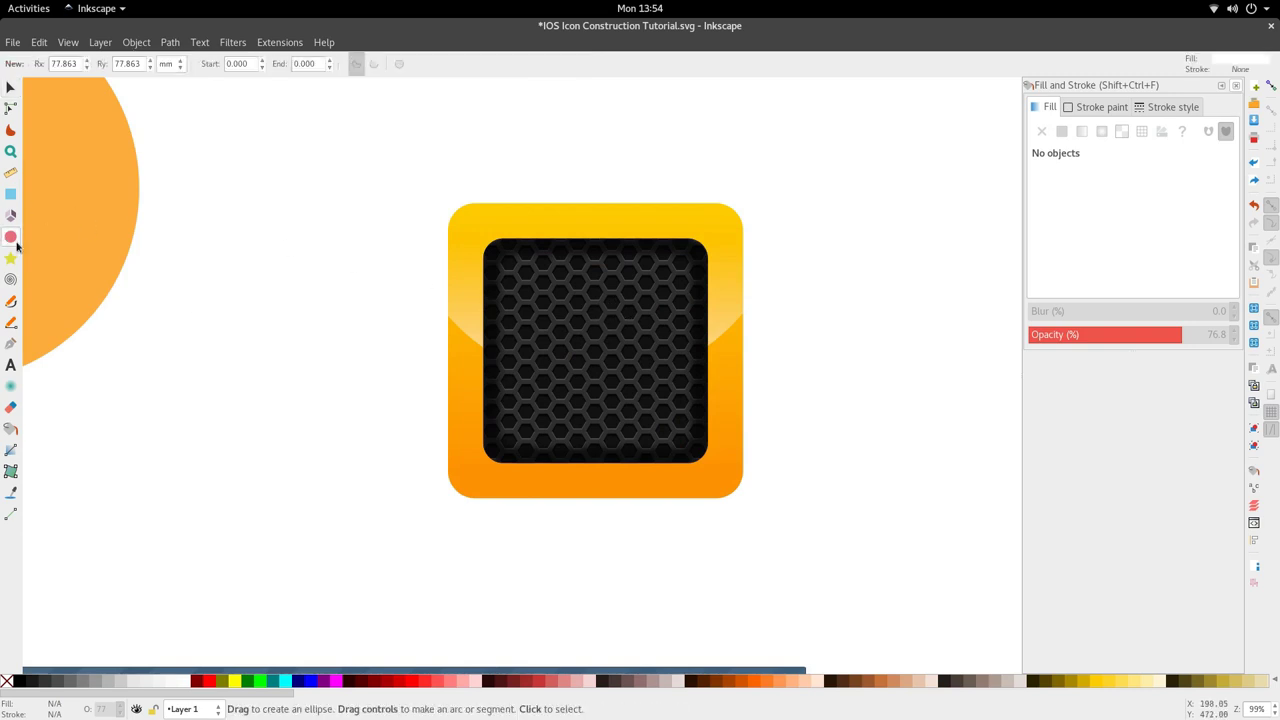
{"action": "left_click_drag", "start_coordinate": [588, 289], "coordinate": [627, 334]}
{"action": "key", "text": "s"}
{"action": "left_click_drag", "start_coordinate": [607, 318], "coordinate": [617, 333]}
{"action": "key", "text": "Down"}
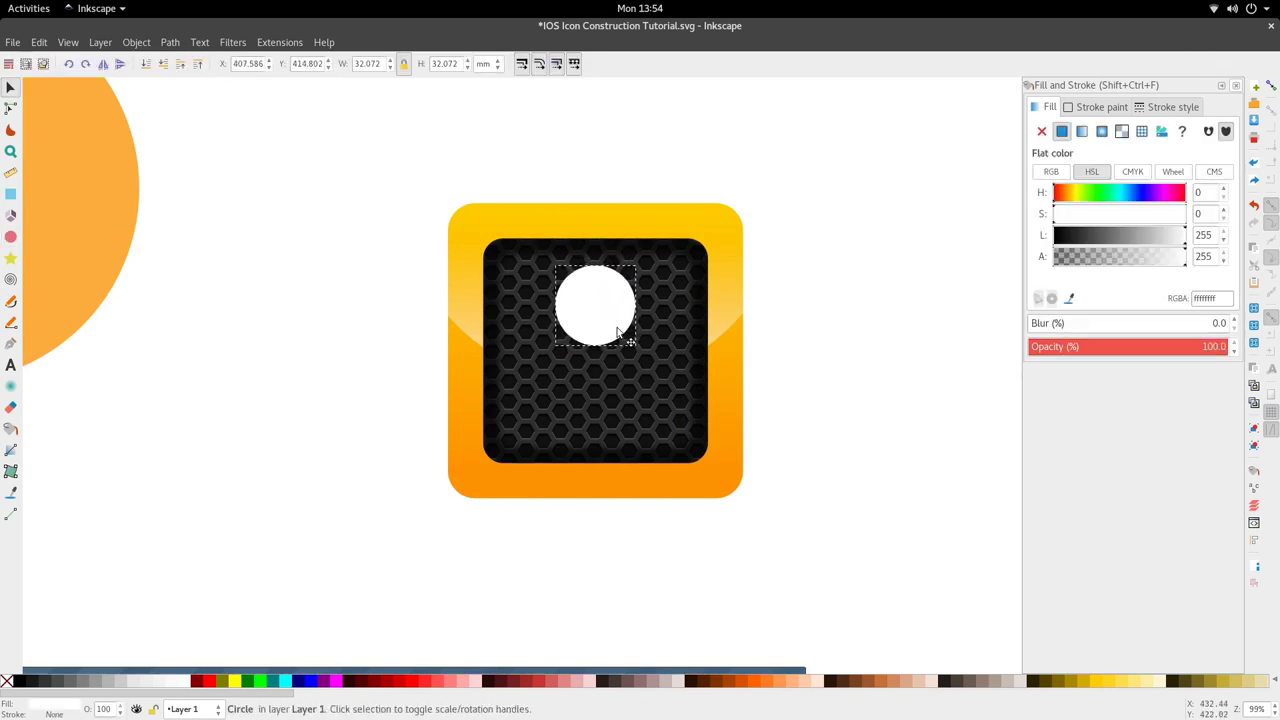
{"action": "key", "text": "Right"}
{"action": "key", "text": "Down"}
- Draw a rounded square about 28 mm wide over the circle's lower part and fill it with orange sampled from the icon frame
{"action": "left_click", "coordinate": [10, 194]}
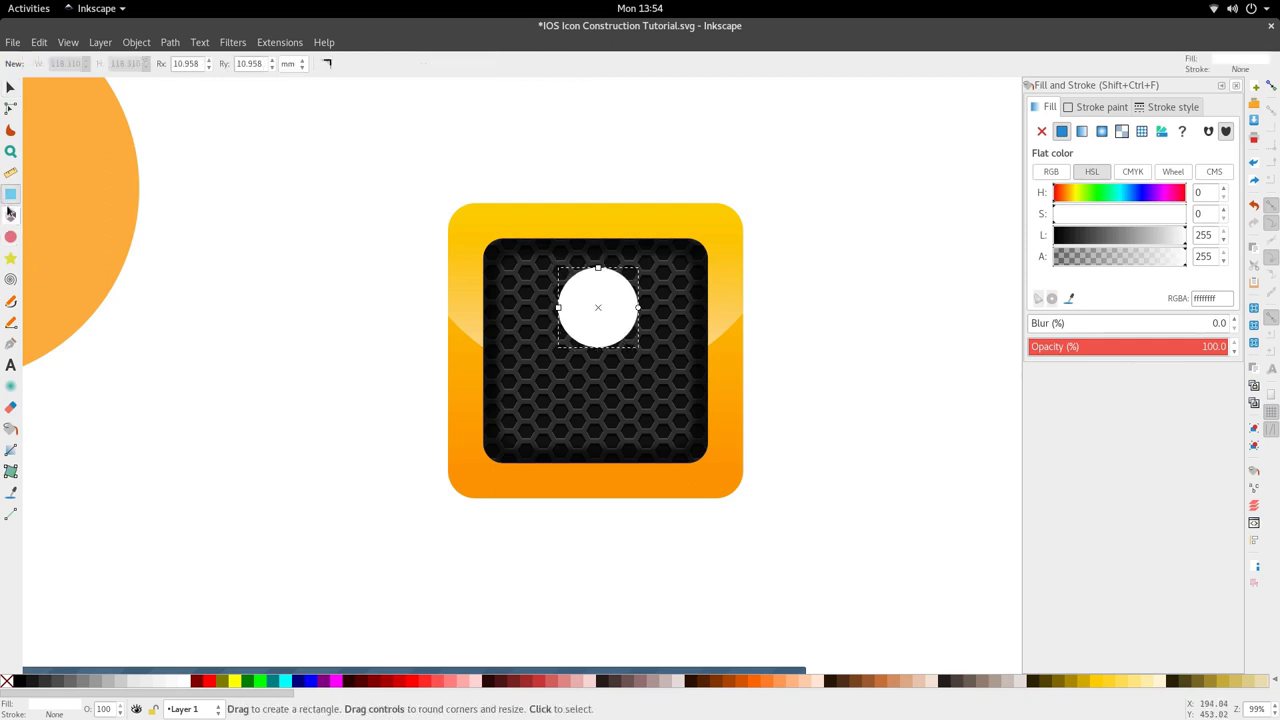
{"action": "left_click_drag", "start_coordinate": [590, 318], "coordinate": [624, 362]}
{"action": "key", "text": "s"}
{"action": "key", "text": "d"}
{"action": "left_click", "coordinate": [724, 404]}
{"action": "key", "text": "s"}
- Reduce the orange square's corner rounding to slightly rounded corners and scale it about its centre to about 18 mm wide
{"action": "scroll", "coordinate": [560, 315], "scroll_direction": "up", "scroll_amount": 2}
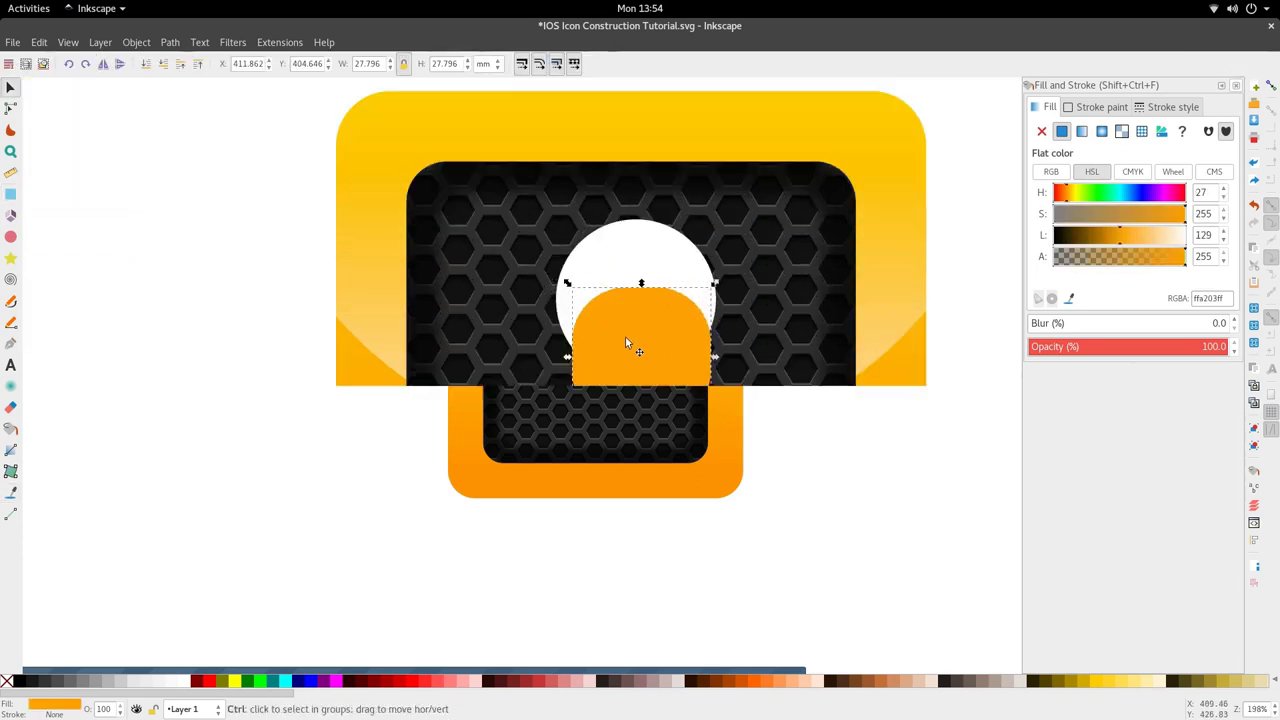
{"action": "left_click", "coordinate": [626, 340]}
{"action": "key", "text": "r"}
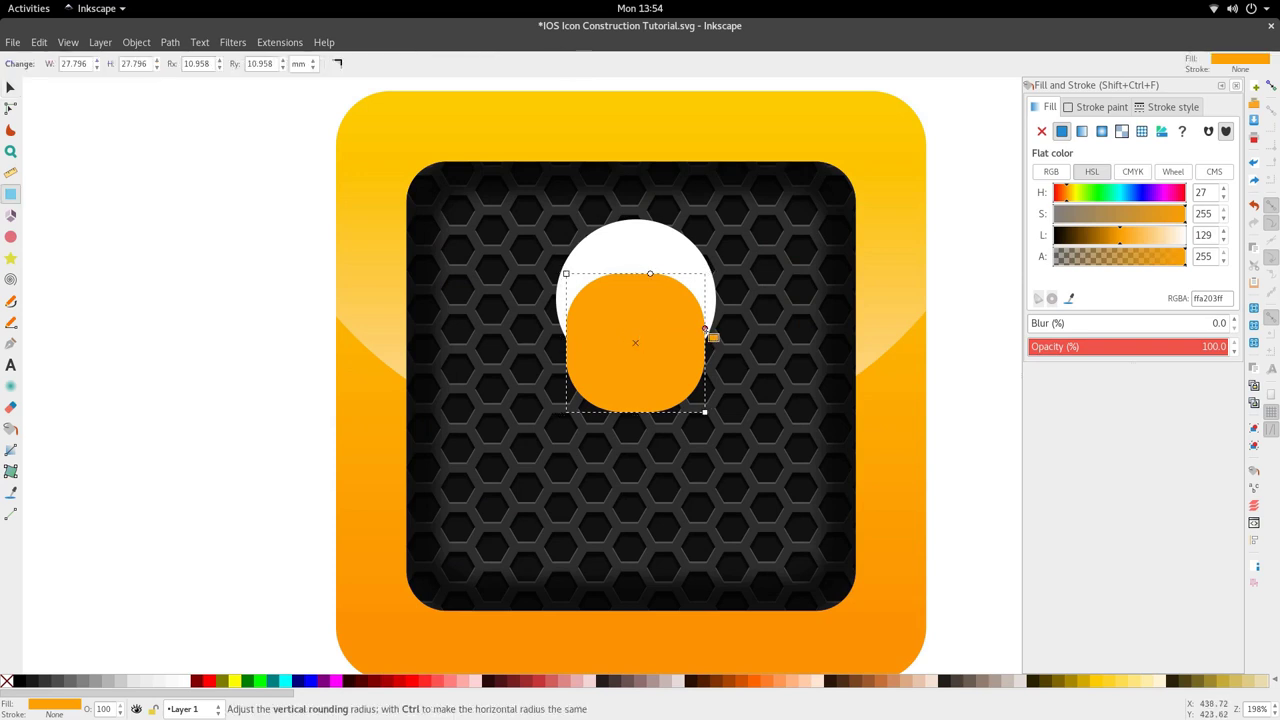
{"action": "left_click_drag", "start_coordinate": [705, 328], "coordinate": [727, 291]}
{"action": "key", "text": "s"}
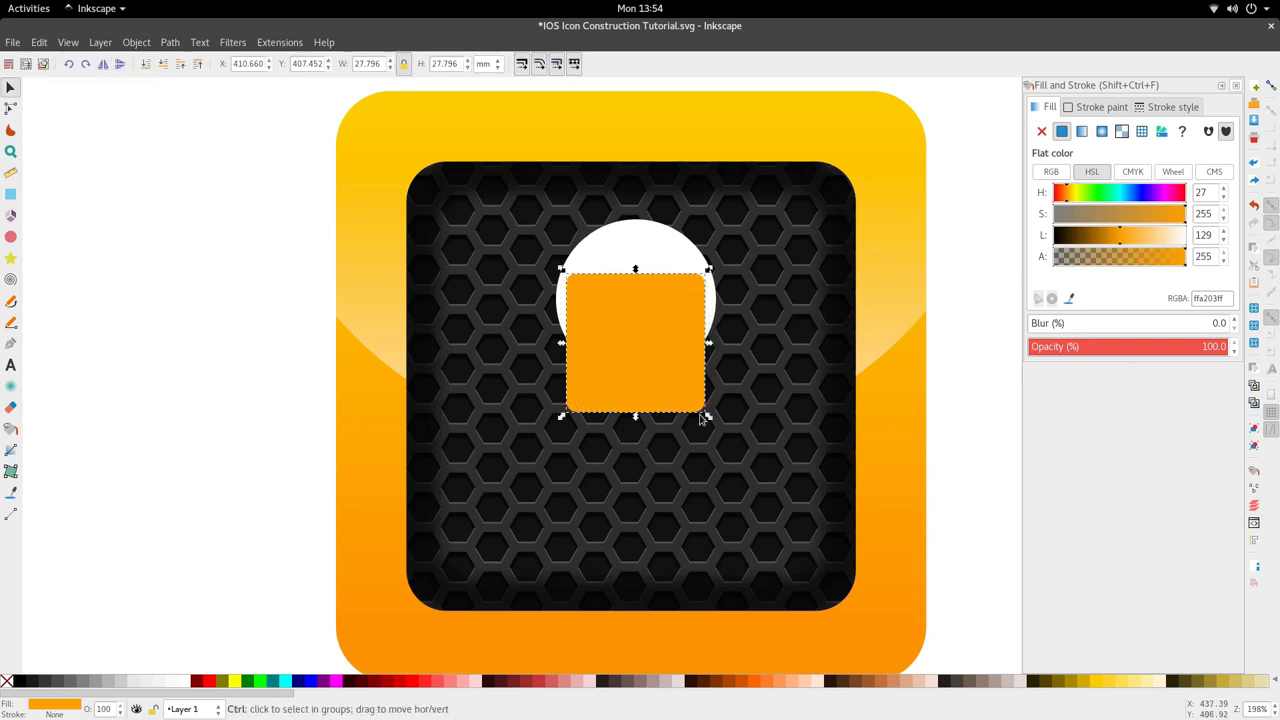
{"action": "left_click_drag", "start_coordinate": [706, 417], "coordinate": [686, 406]}
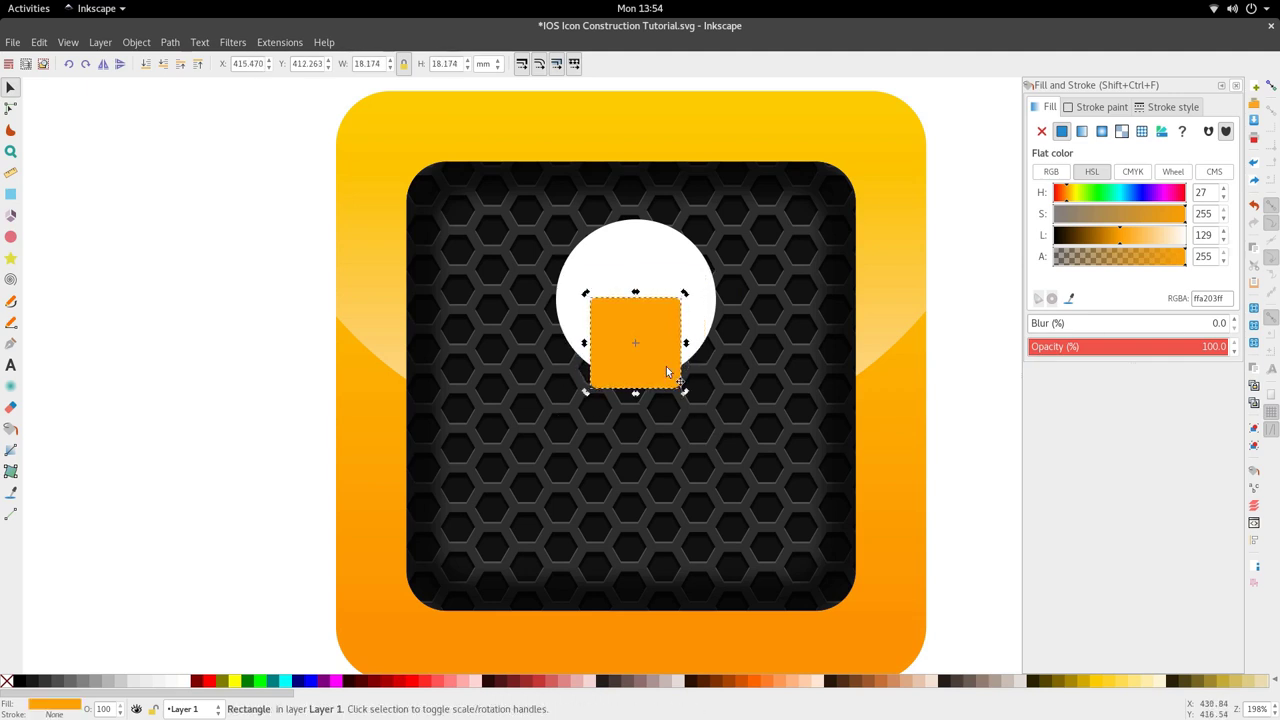
- Centre the orange square horizontally on the white circle and subtract it from the circle with Difference
{"action": "left_click", "coordinate": [637, 243], "text": "shift"}
{"action": "key", "text": "ctrl+shift+a"}
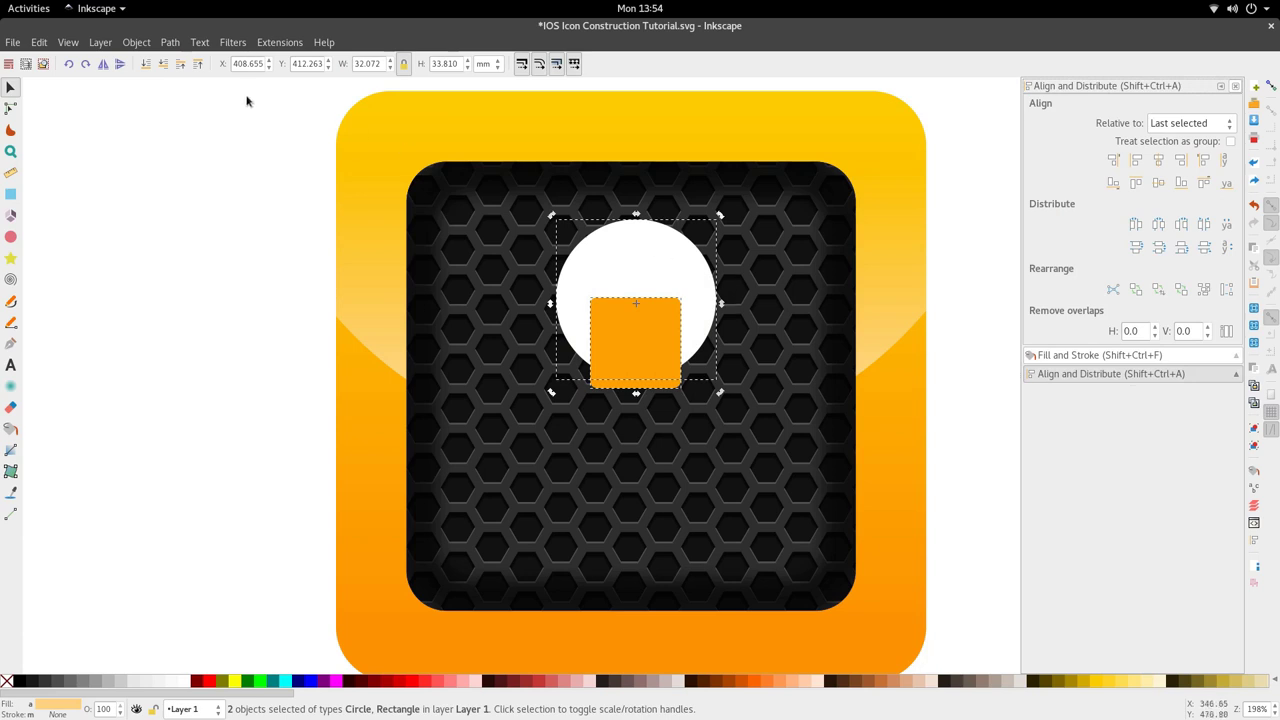
{"action": "left_click", "coordinate": [170, 42]}
{"action": "mouse_move", "coordinate": [136, 42]}
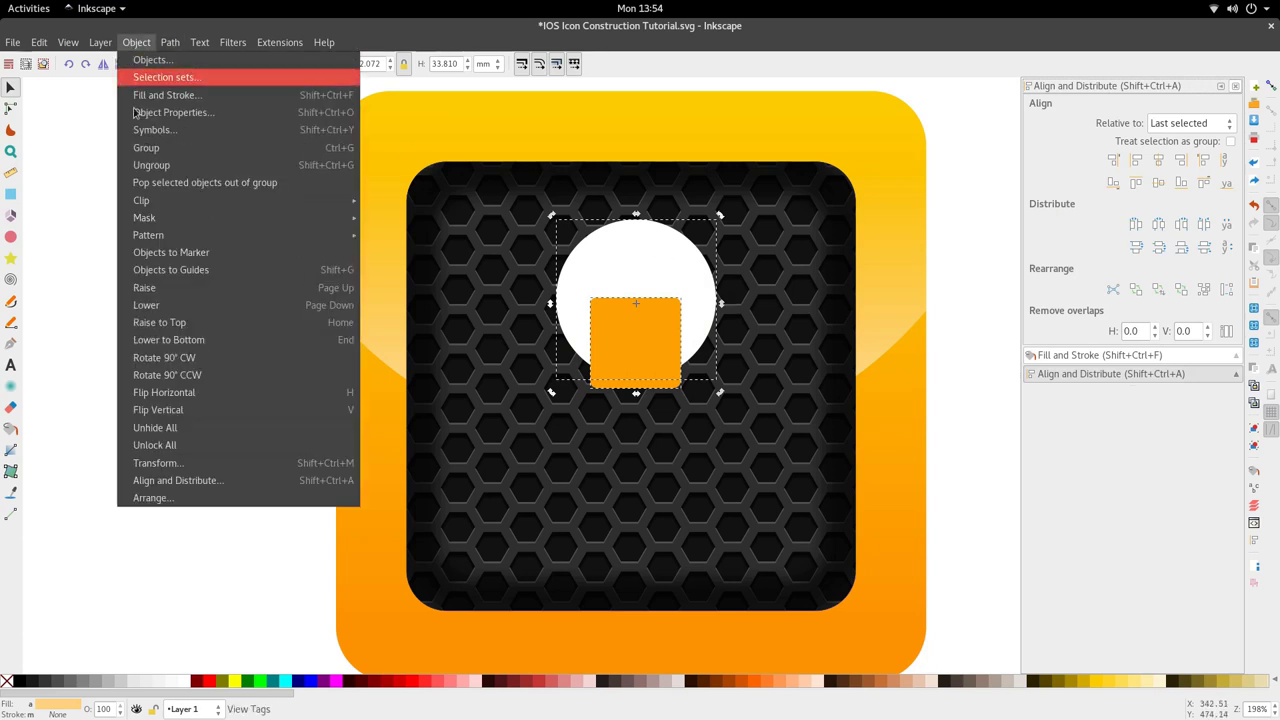
{"action": "left_click", "coordinate": [258, 489]}
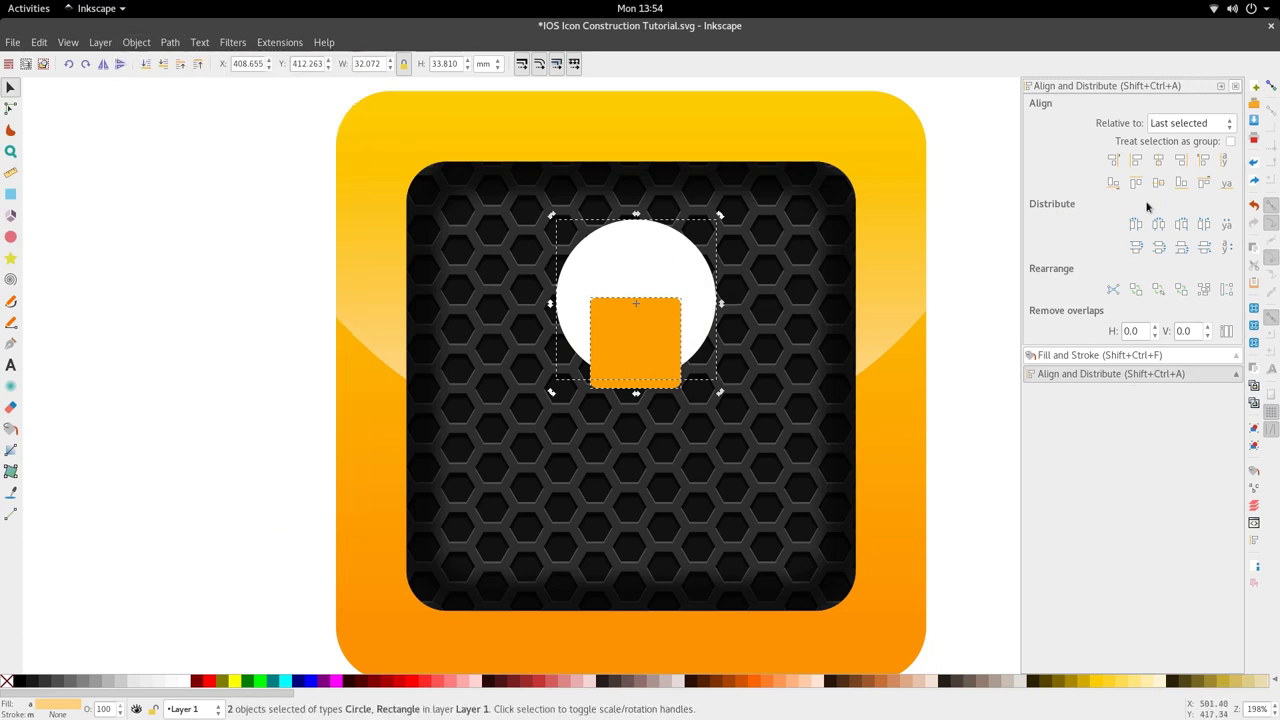
{"action": "left_click", "coordinate": [1158, 161]}
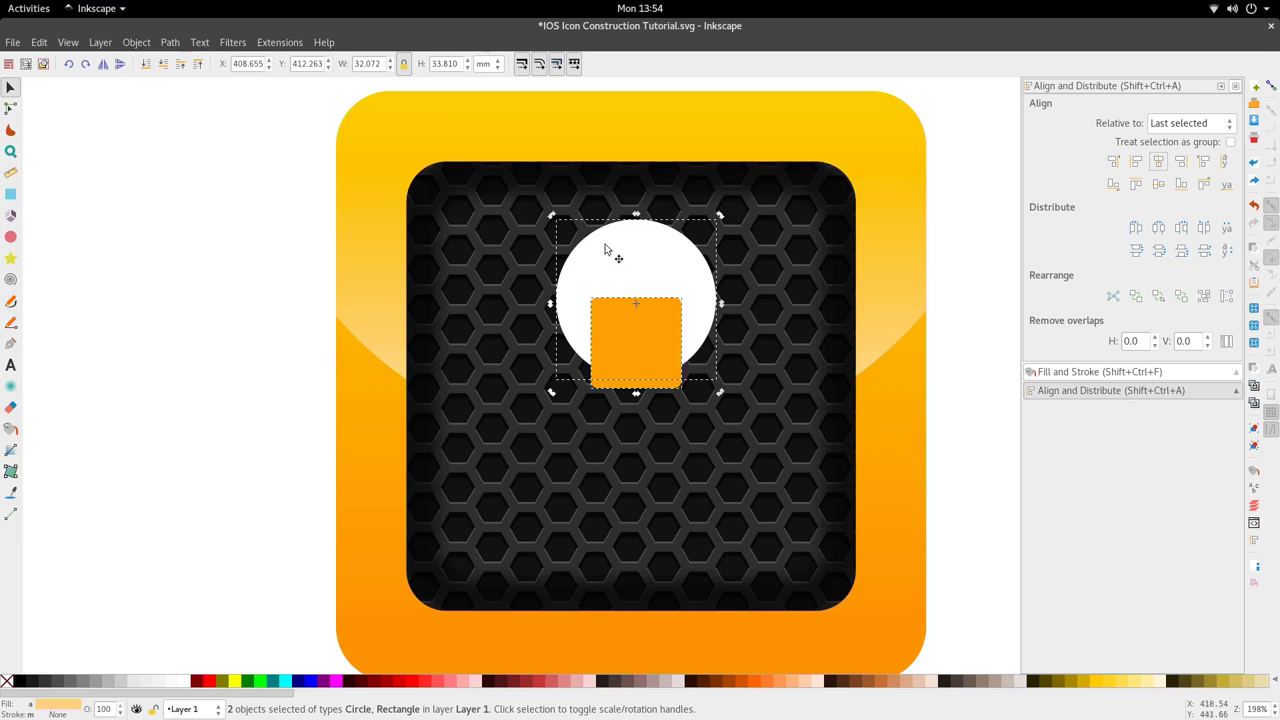
{"action": "left_click", "coordinate": [168, 44]}
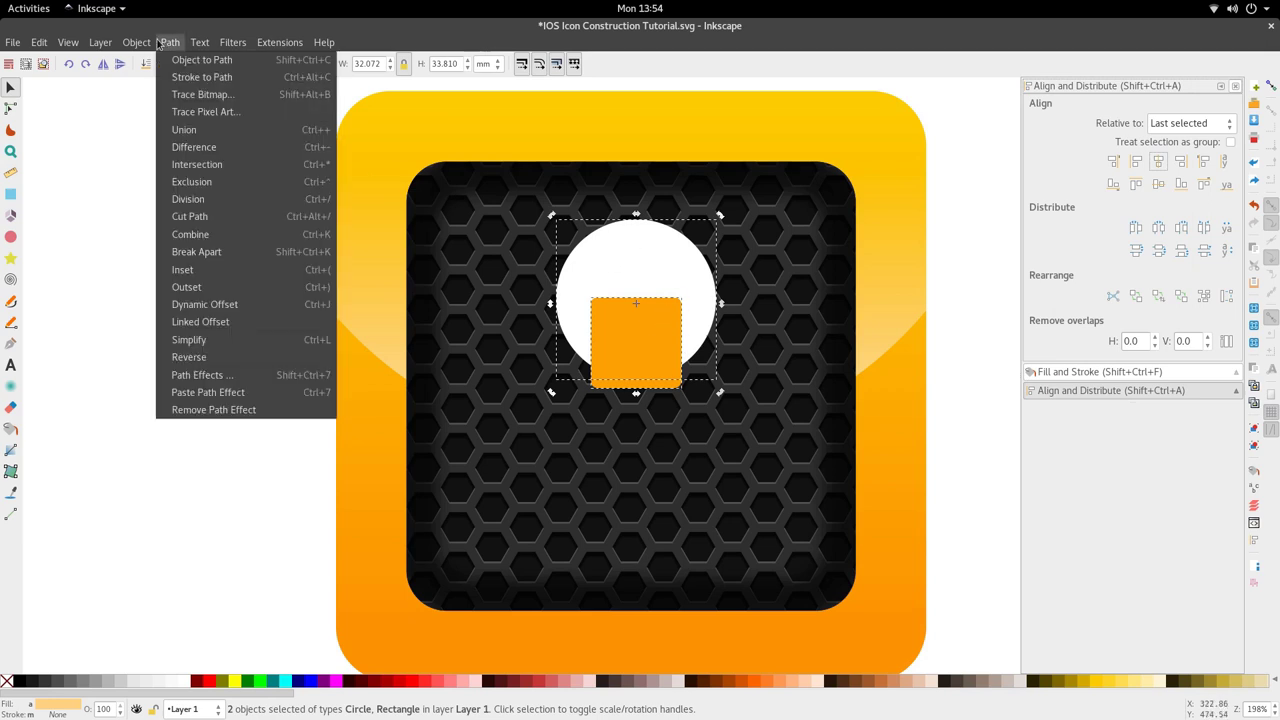
{"action": "left_click", "coordinate": [200, 147]}
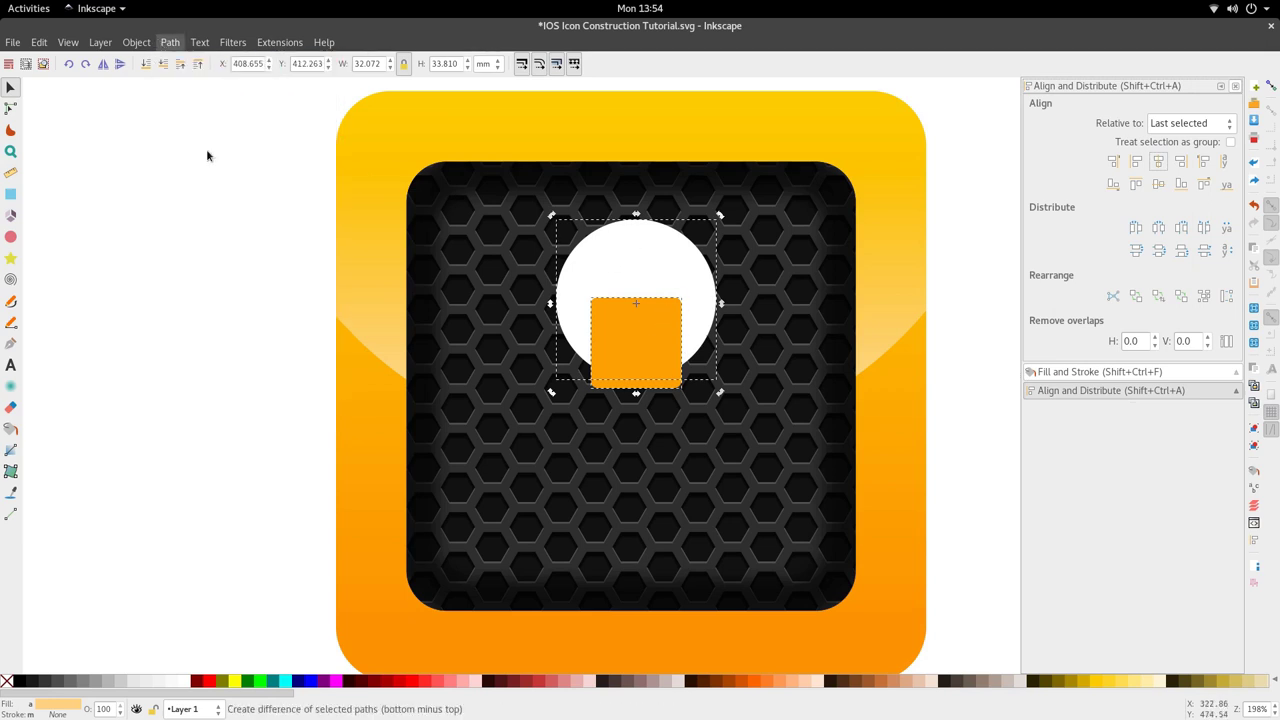
- Rotate the notched white circle 180° so its opening points upward as a wrench head
{"action": "left_click", "coordinate": [623, 277]}
{"action": "left_click", "coordinate": [623, 277]}
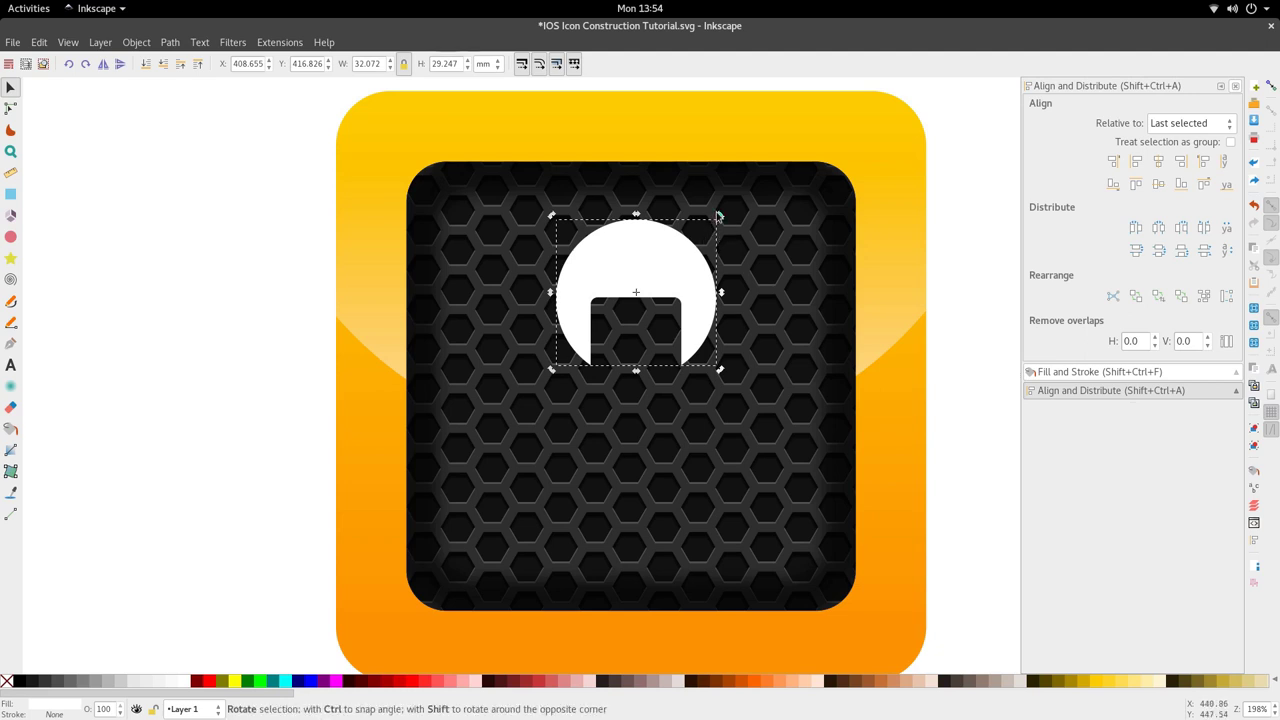
{"action": "left_click_drag", "start_coordinate": [718, 216], "coordinate": [555, 356]}
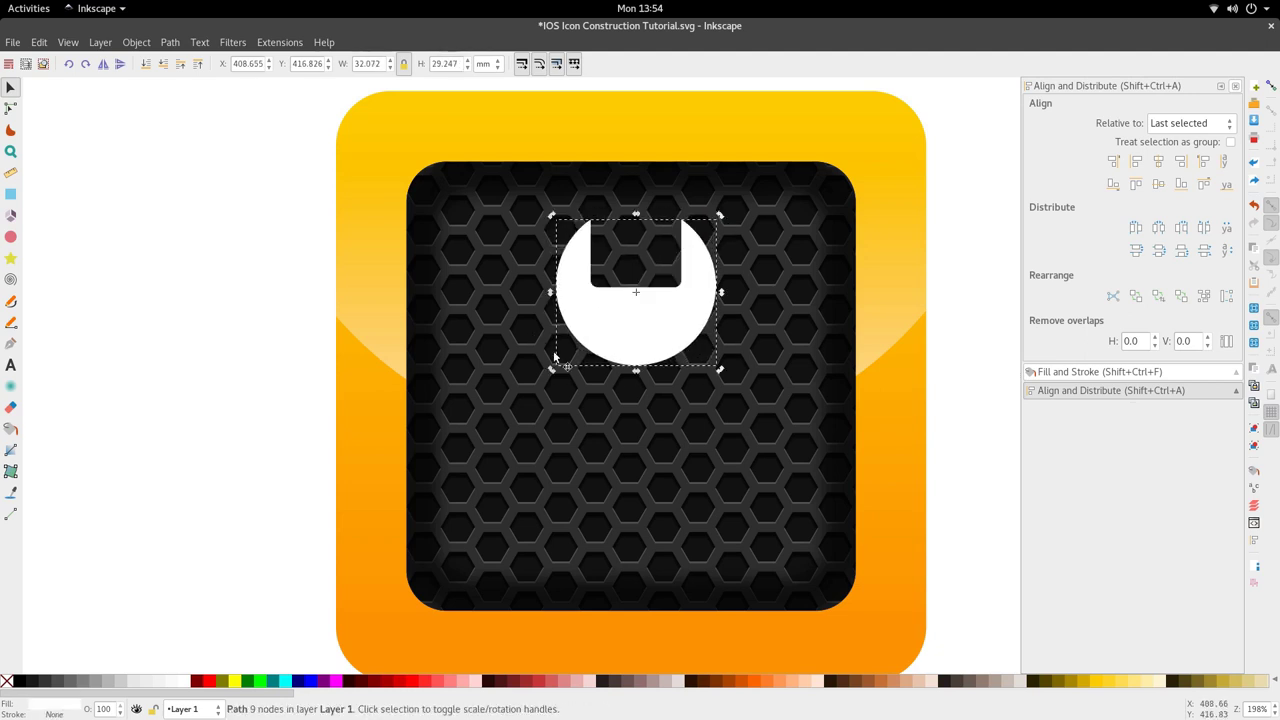
{"action": "left_click", "coordinate": [641, 340]}
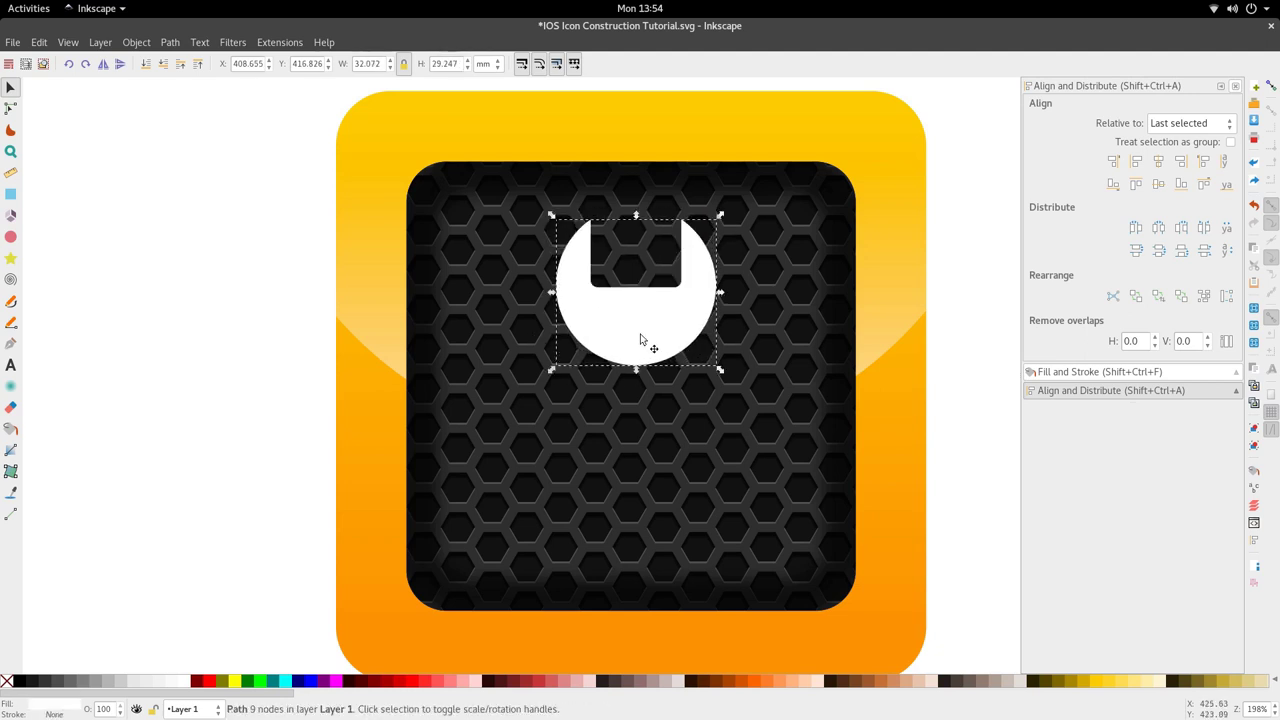
- Draw a rounded handle about 15 mm wide and 51 mm tall below the wrench head and centre it horizontally on the head
{"action": "left_click", "coordinate": [10, 195]}
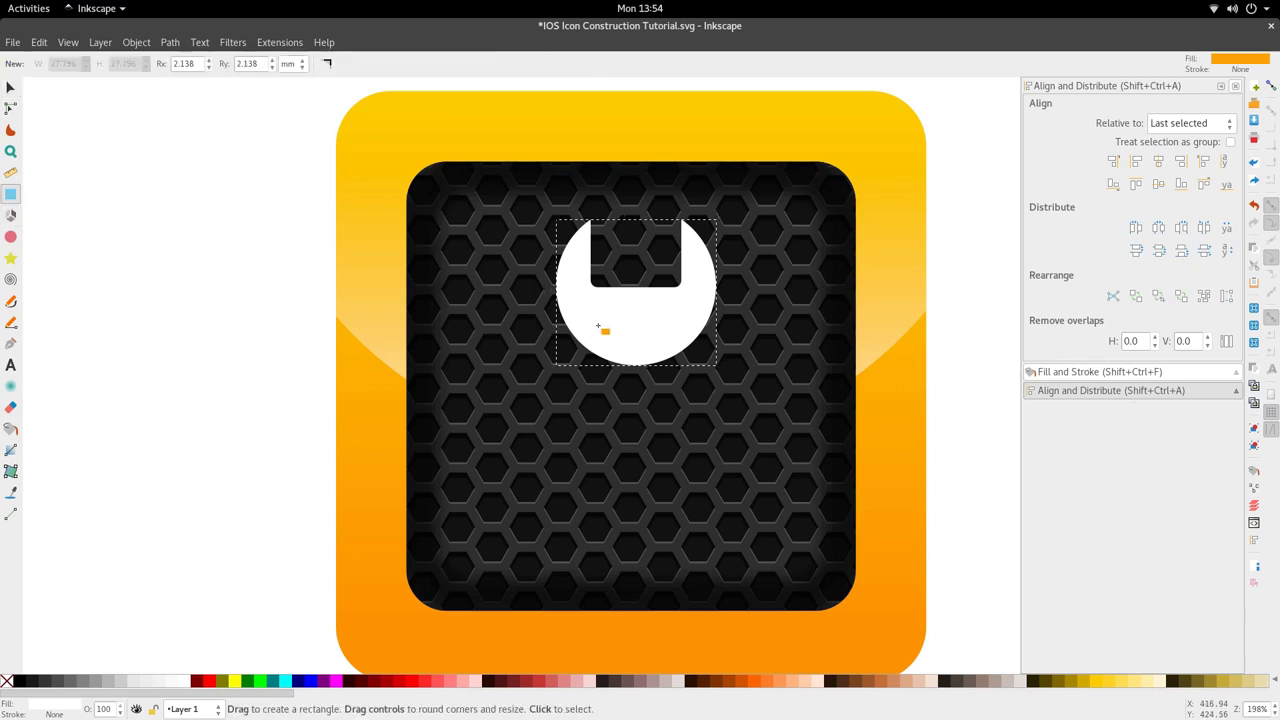
{"action": "mouse_move", "coordinate": [604, 310]}
{"action": "left_mouse_down"}
{"action": "mouse_move", "coordinate": [640, 357]}
{"action": "mouse_move", "coordinate": [686, 480]}
{"action": "mouse_move", "coordinate": [679, 567]}
{"action": "left_mouse_up"}
{"action": "key", "text": "s"}
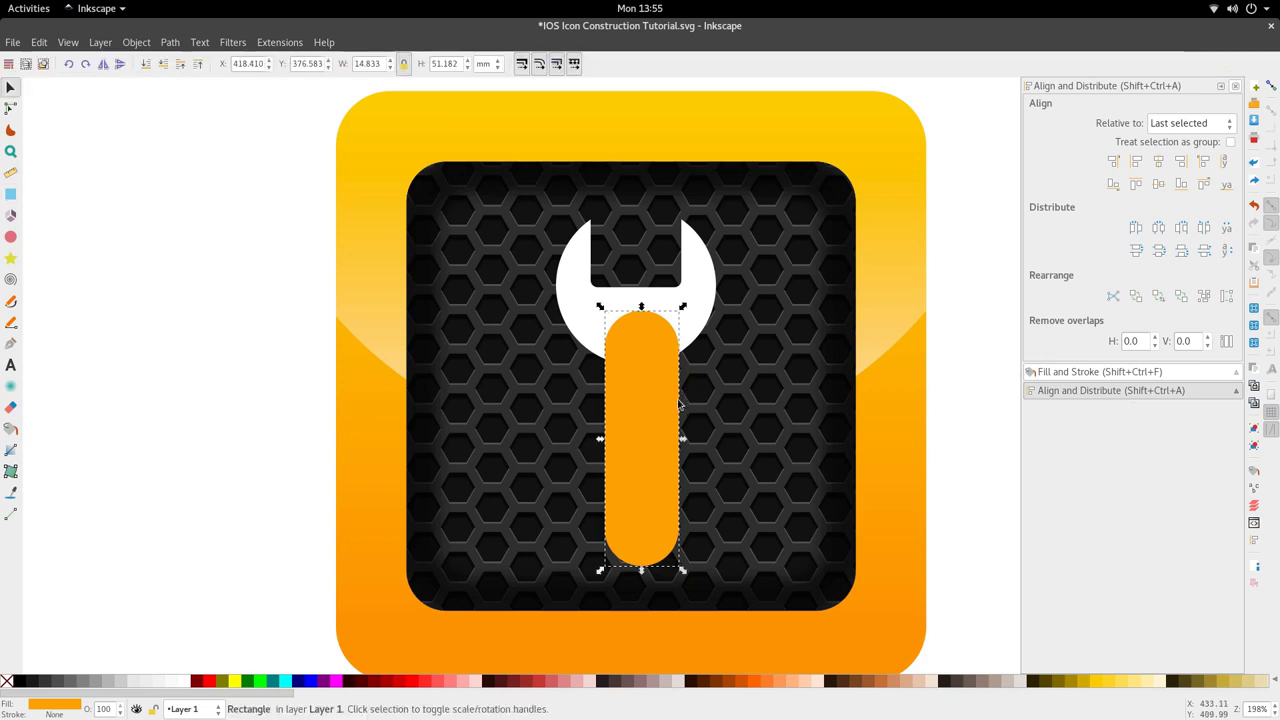
{"action": "left_click", "coordinate": [697, 311], "text": "shift"}
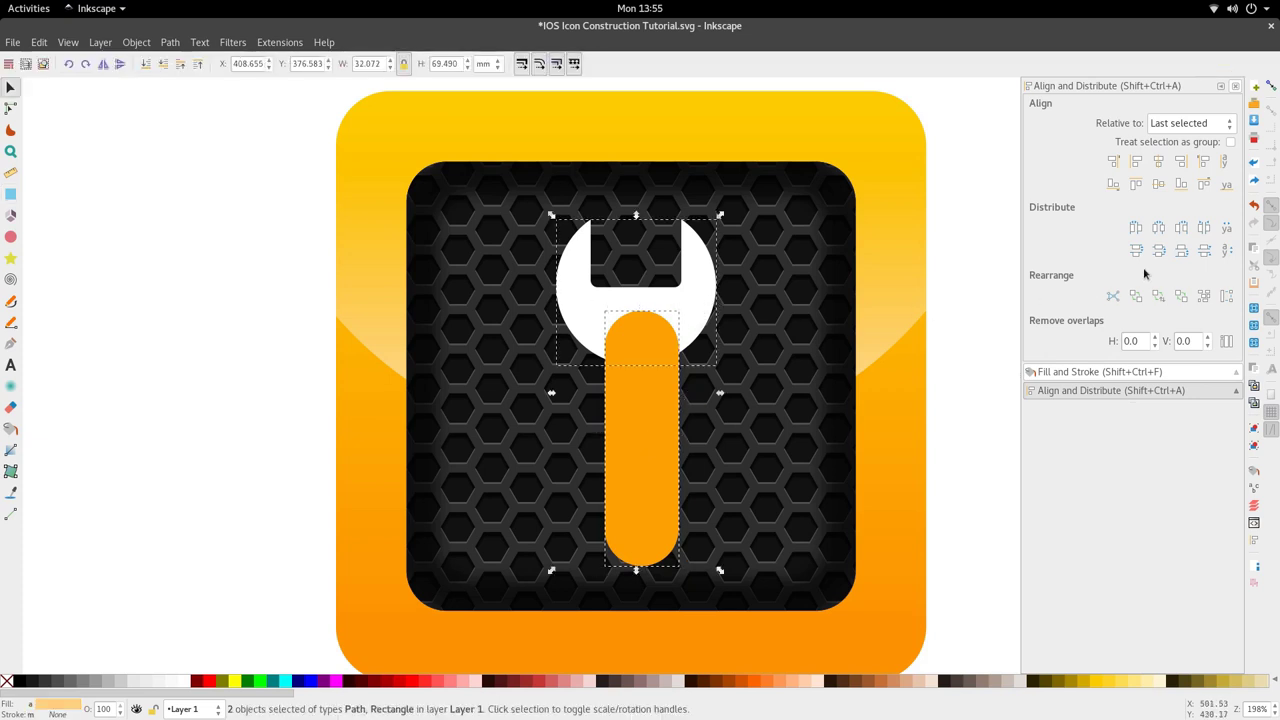
{"action": "left_click", "coordinate": [1157, 182]}
{"action": "left_click", "coordinate": [949, 393]}
- Scale the white wrench head down about its centre to about 28 mm wide
{"action": "left_click", "coordinate": [621, 413]}
{"action": "key", "text": "r"}
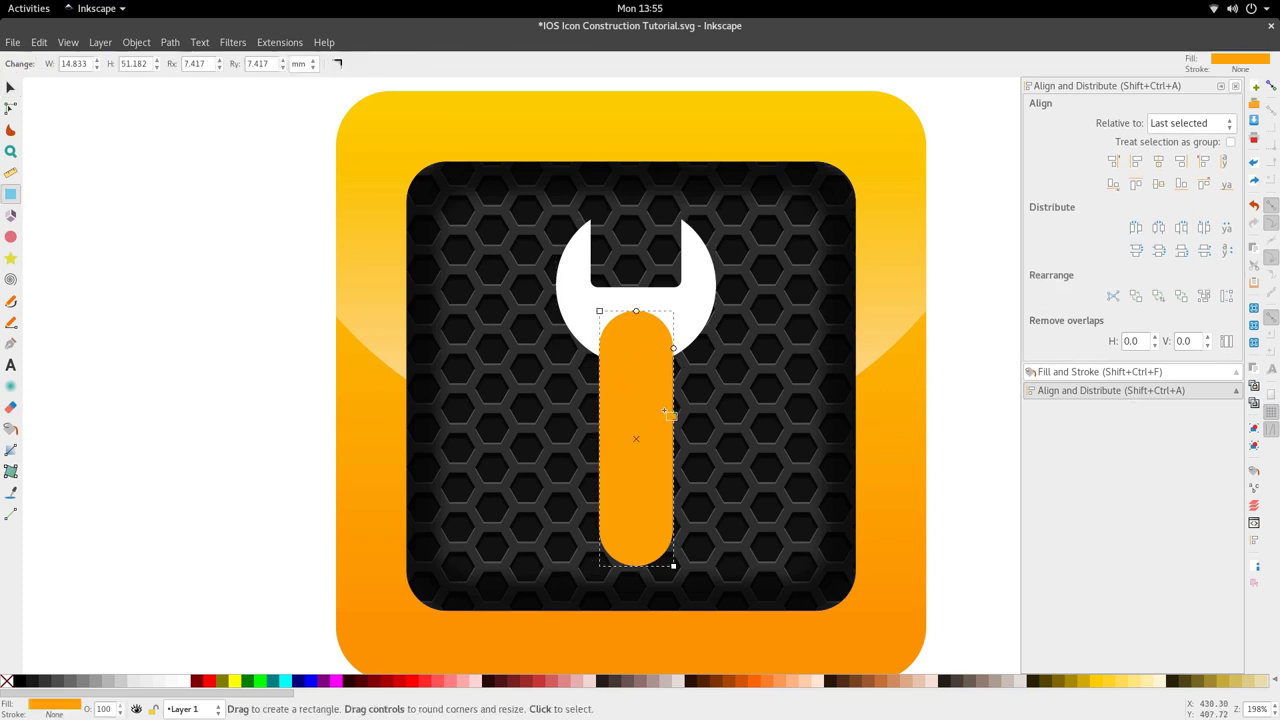
{"action": "key", "text": "s"}
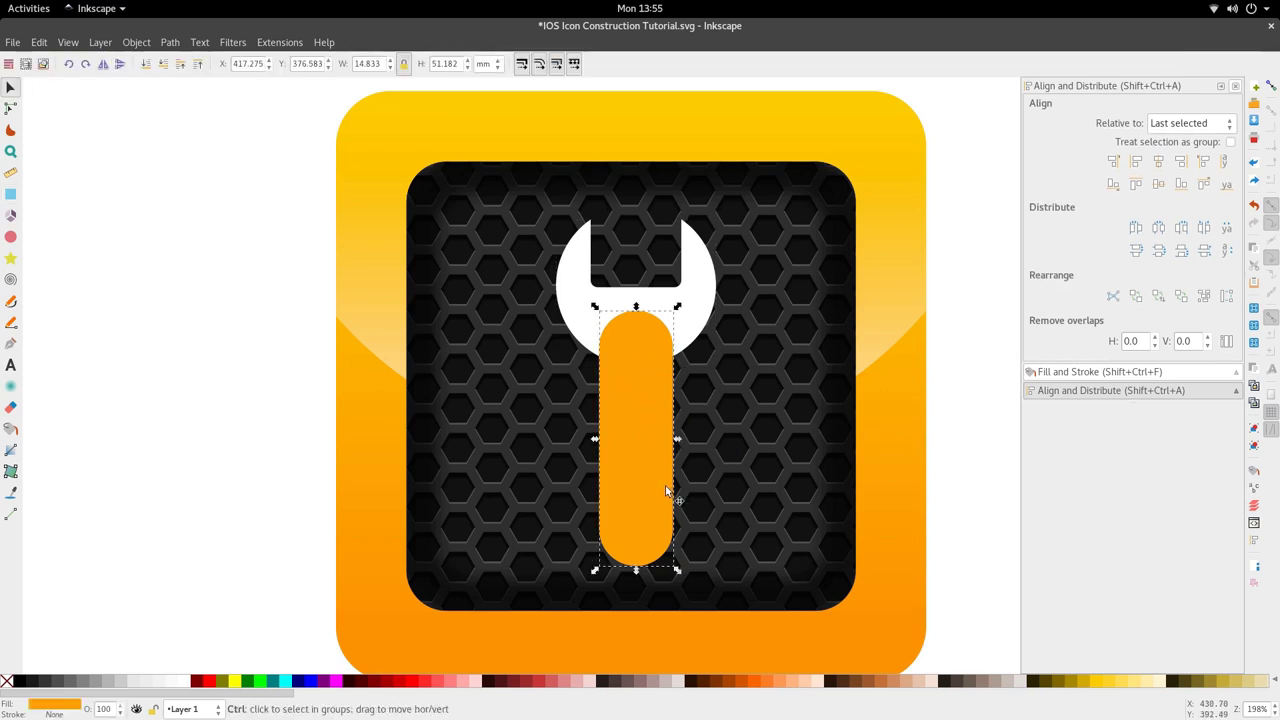
{"action": "left_click", "coordinate": [688, 317]}
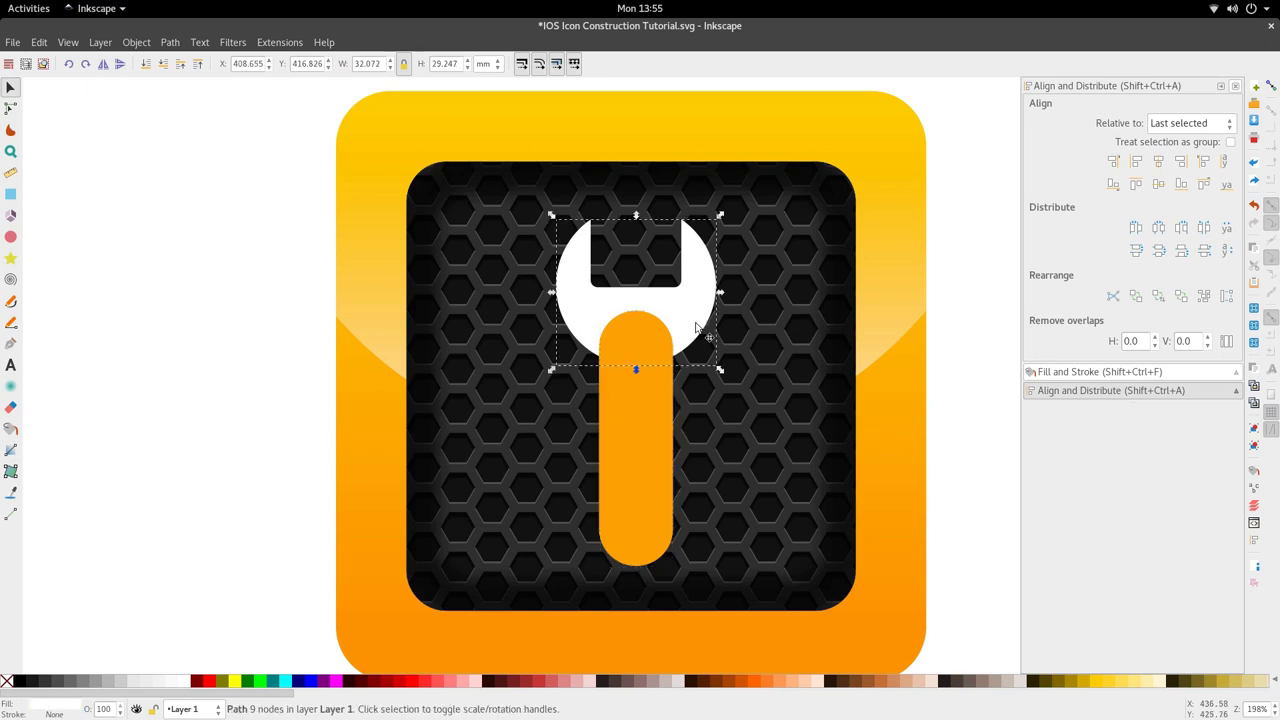
{"action": "left_click_drag", "start_coordinate": [718, 370], "coordinate": [706, 362]}
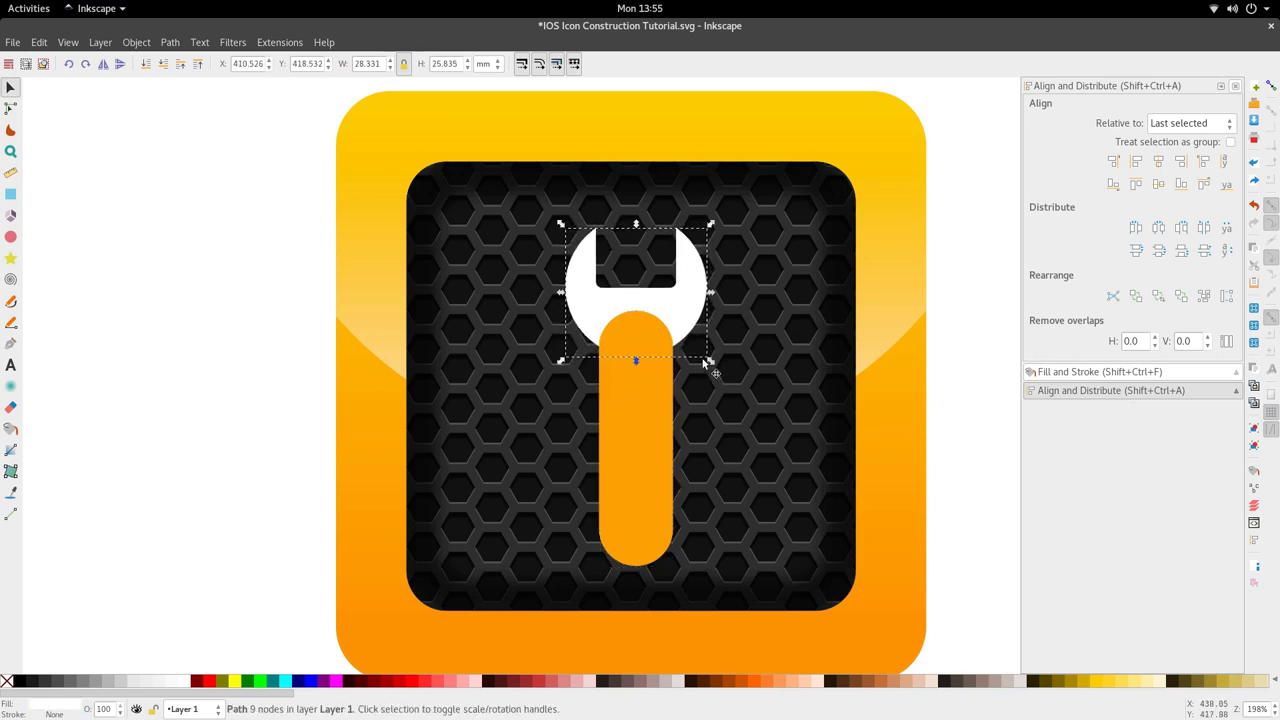
- Convert the orange handle to a path and select its three upper nodes
{"action": "left_click", "coordinate": [623, 336]}
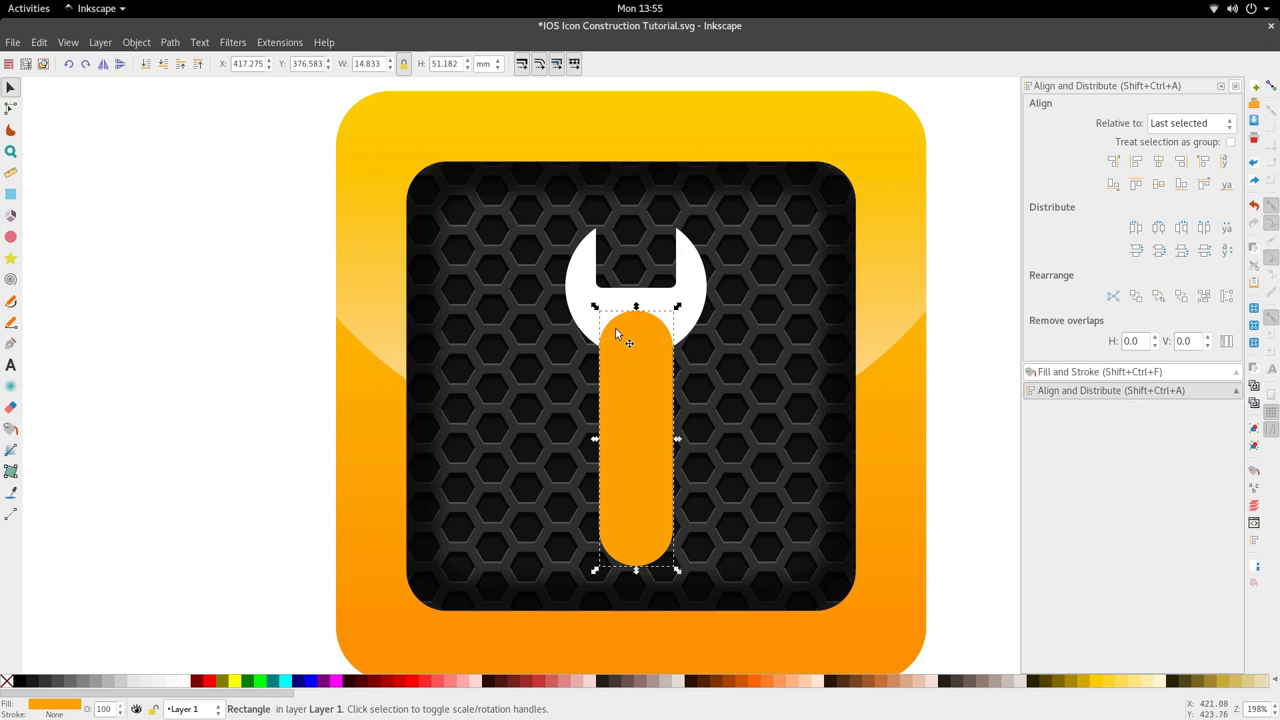
{"action": "left_click", "coordinate": [169, 43]}
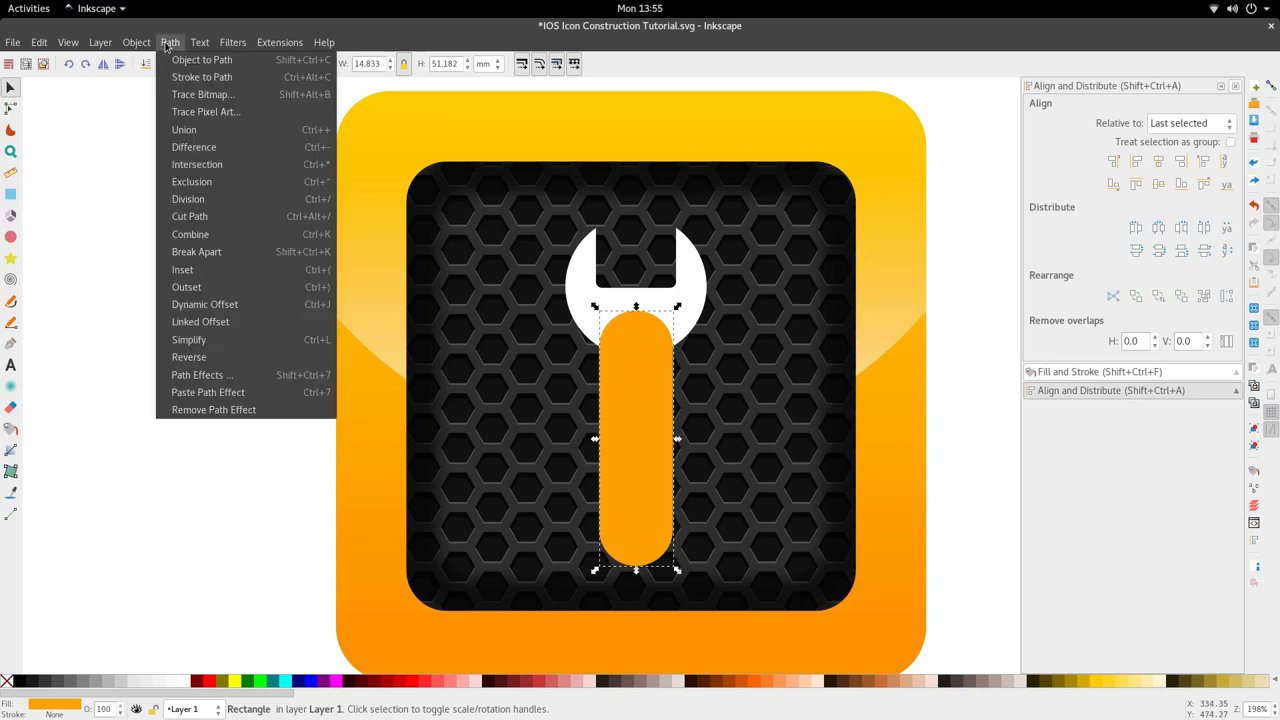
{"action": "mouse_move", "coordinate": [149, 44]}
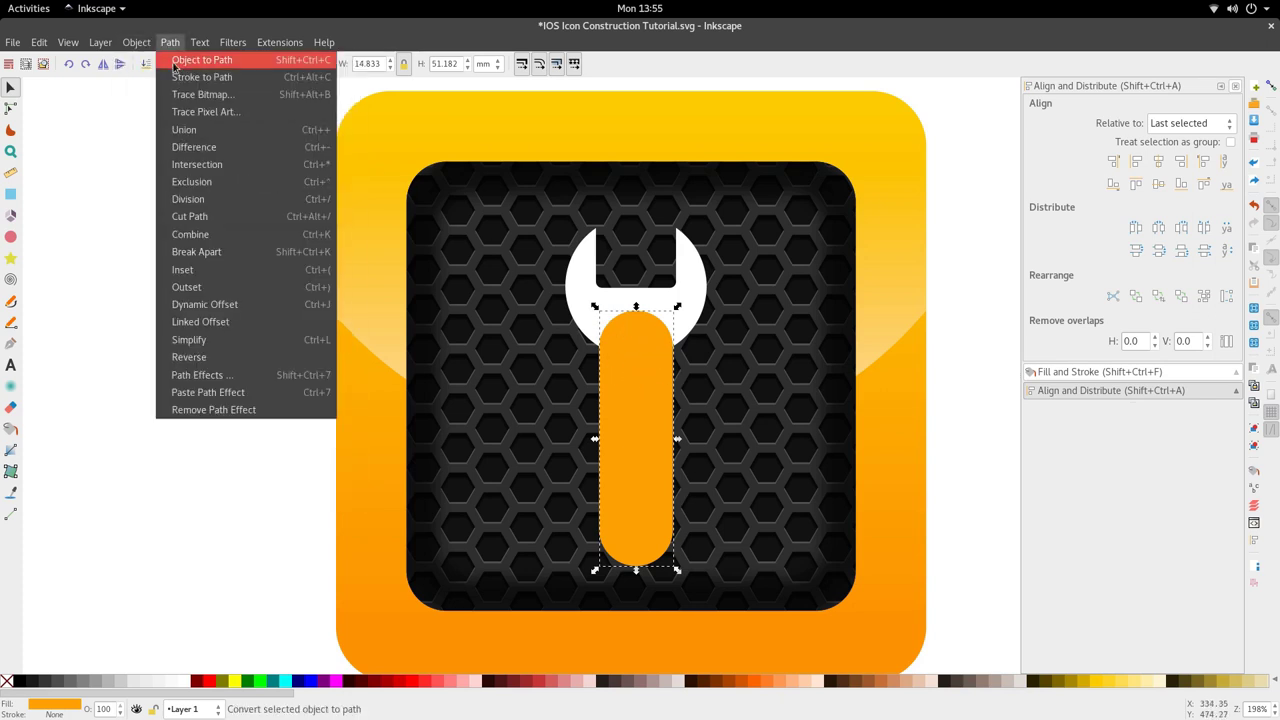
{"action": "left_click", "coordinate": [176, 62]}
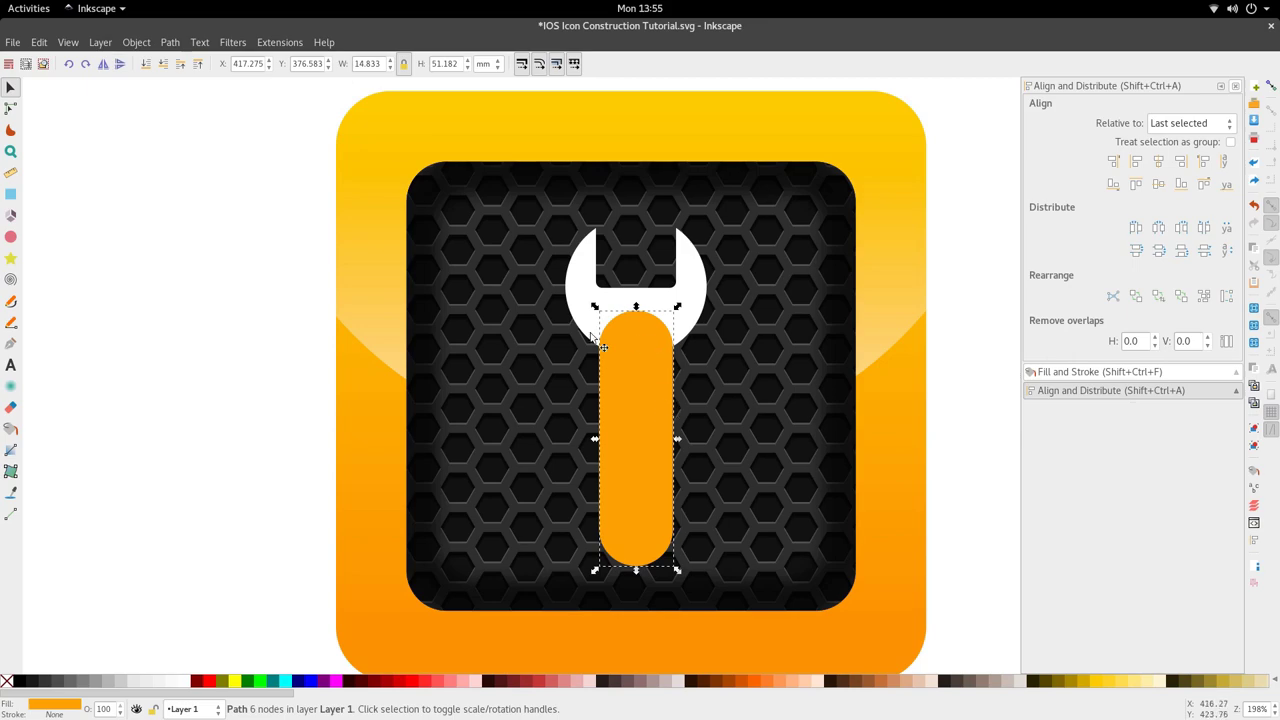
{"action": "key", "text": "n"}
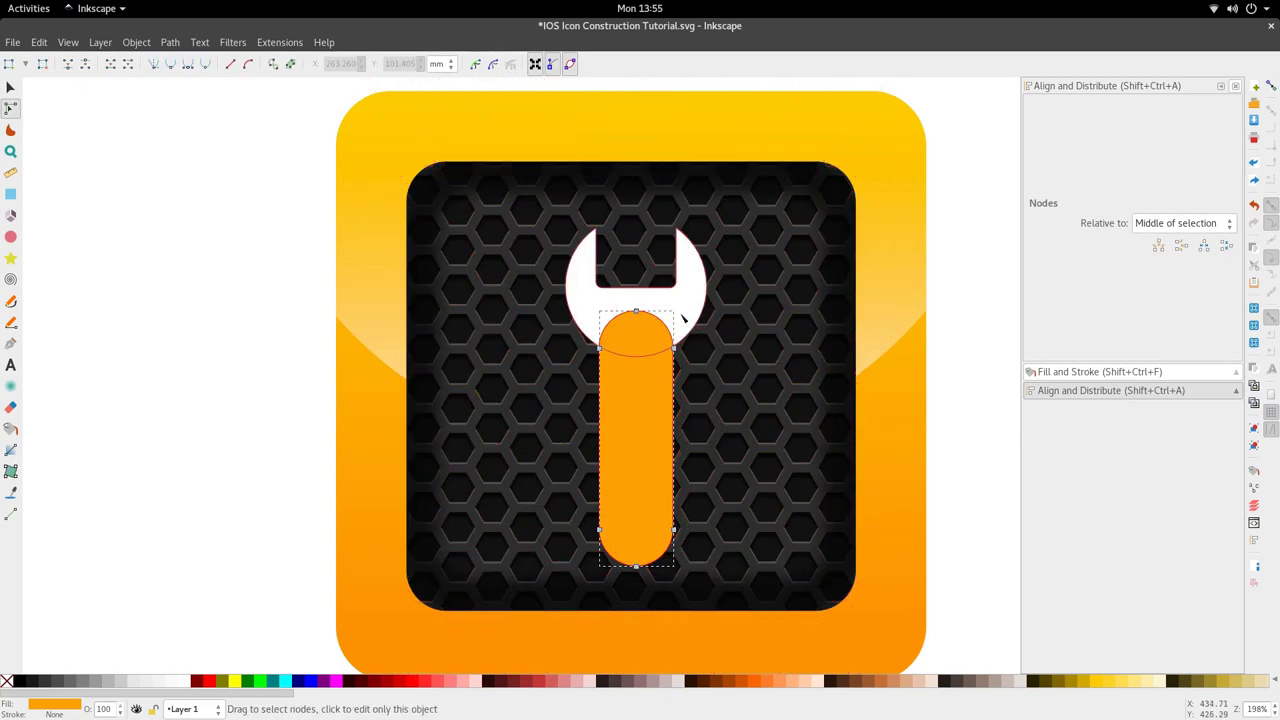
{"action": "left_click_drag", "start_coordinate": [682, 268], "coordinate": [543, 366]}
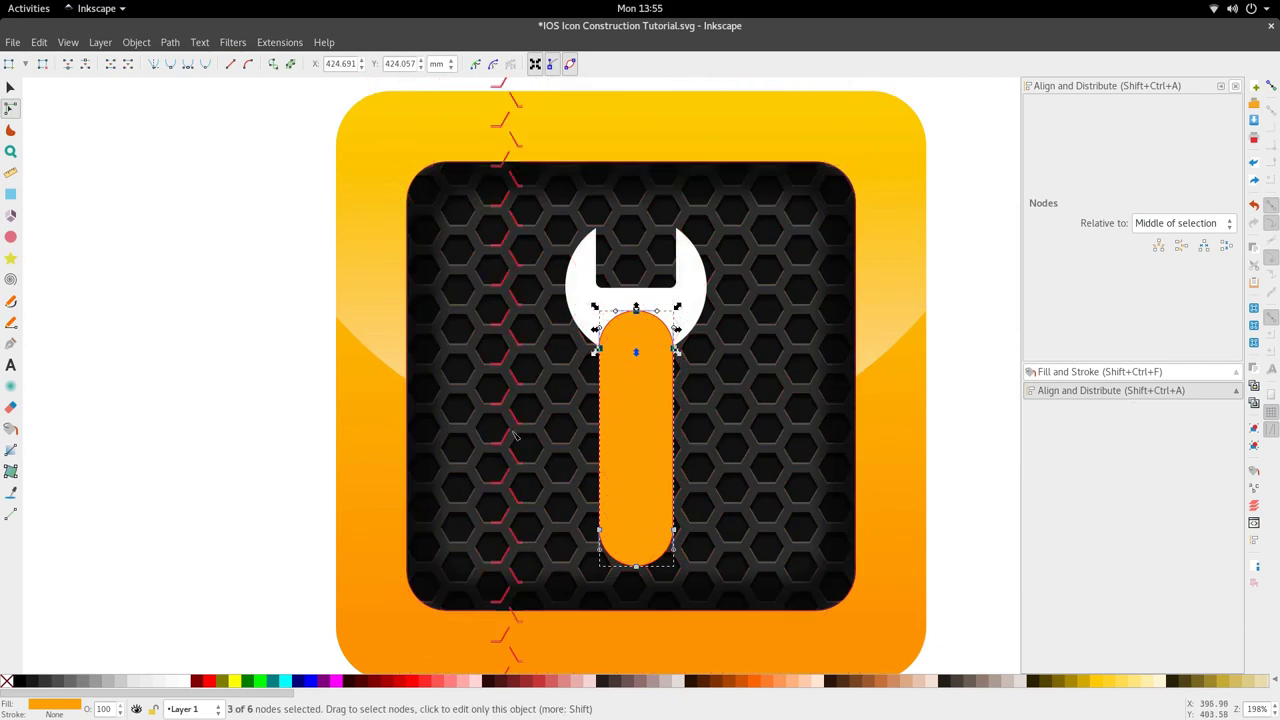
- Move the wrench head and handle together horizontally onto the blank canvas to the left of the icon
{"action": "key", "text": "s"}
{"action": "left_click", "coordinate": [682, 317], "text": "shift"}
{"action": "scroll", "coordinate": [681, 313], "scroll_direction": "down", "scroll_amount": 1}
{"action": "left_click_drag", "start_coordinate": [681, 318], "coordinate": [318, 325]}
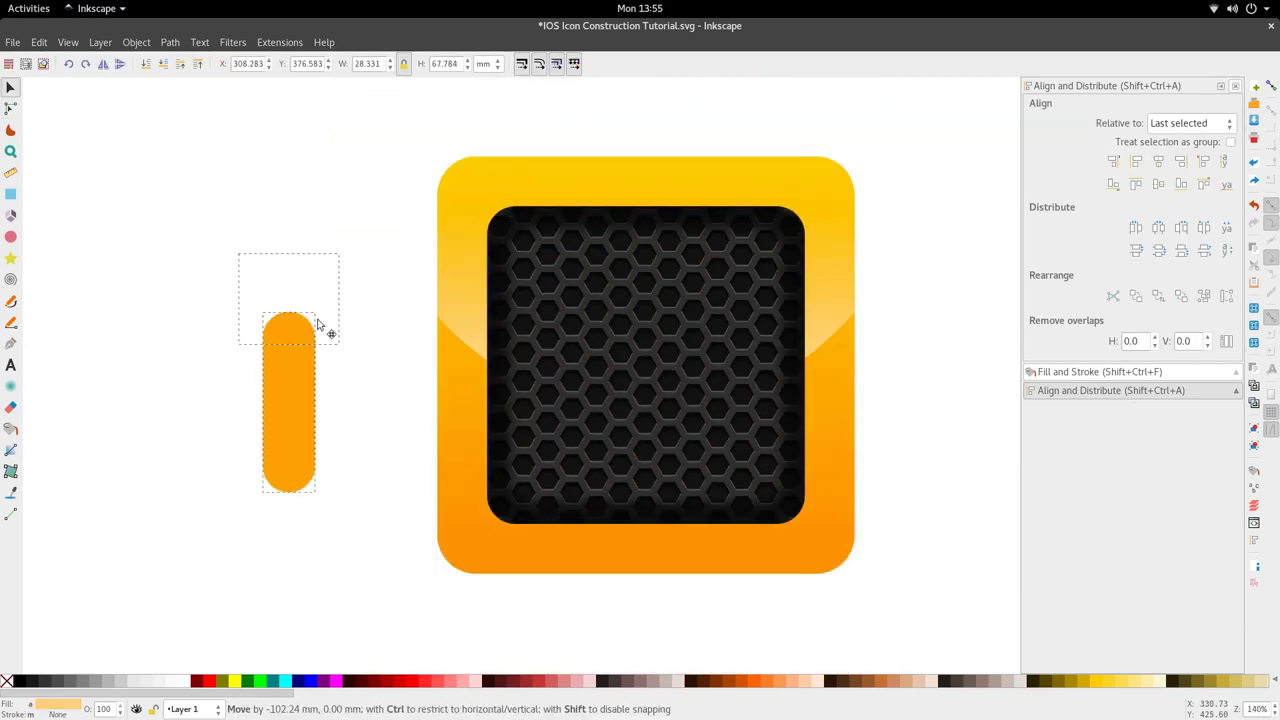
{"action": "scroll", "coordinate": [426, 377], "scroll_direction": "left", "scroll_amount": 3}
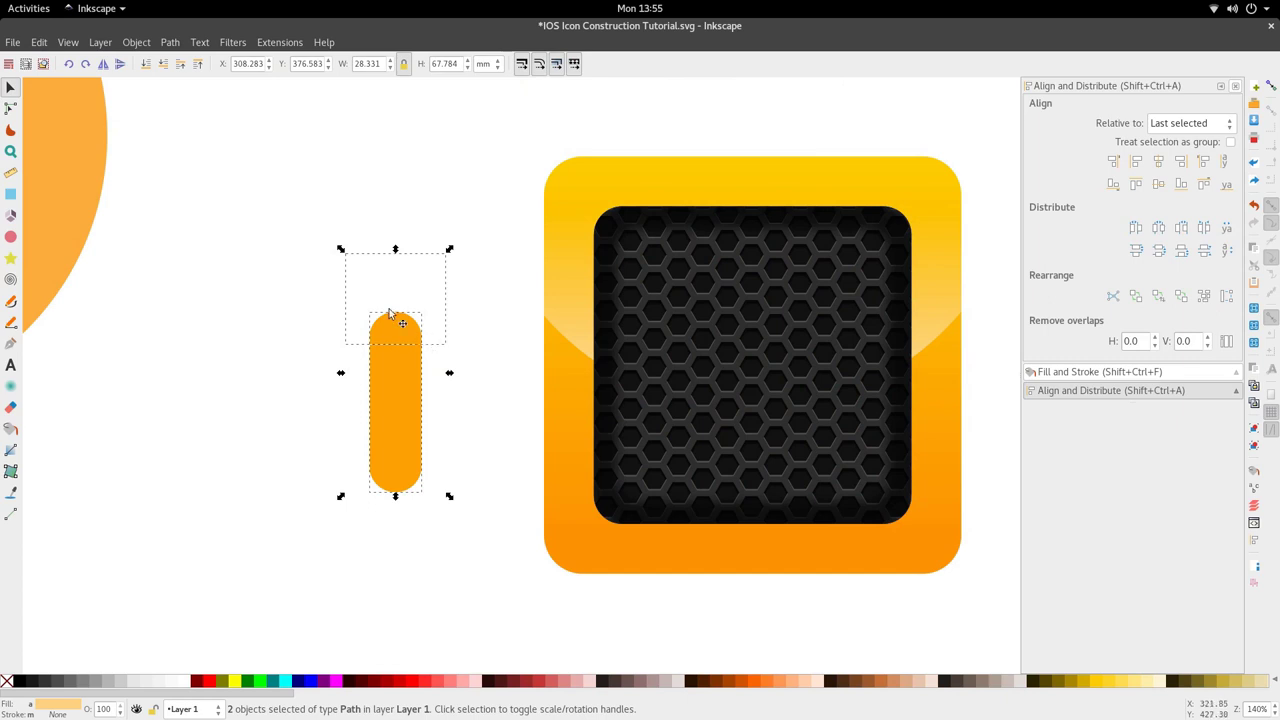
{"action": "left_click", "coordinate": [514, 346]}
- Fill the white wrench head with orange sampled from the icon frame
{"action": "left_click", "coordinate": [426, 320]}
{"action": "key", "text": "d"}
{"action": "left_click", "coordinate": [535, 403]}
{"action": "left_click", "coordinate": [549, 405]}
{"action": "key", "text": "s"}
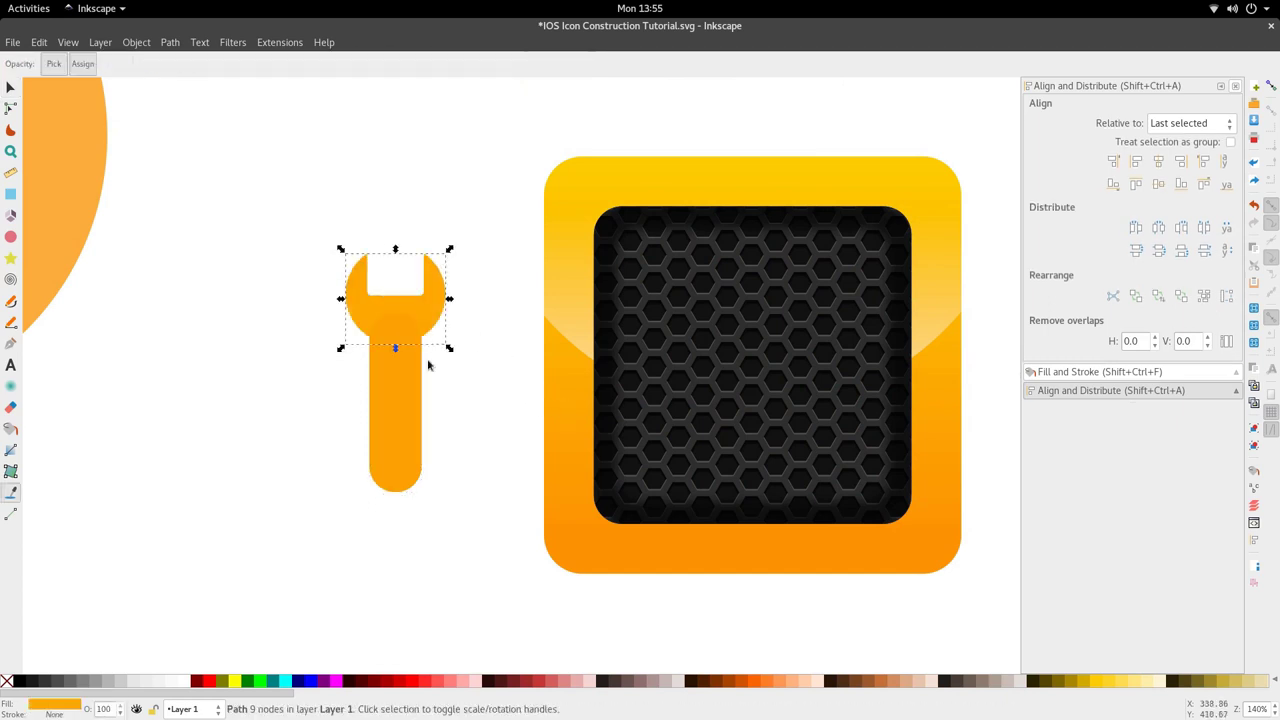
- Taper the handle by scaling its three upper nodes uniformly about their centre to about 67%
{"action": "key", "text": "n"}
{"action": "scroll", "coordinate": [400, 351], "scroll_direction": "up", "scroll_amount": 2}
{"action": "left_click", "coordinate": [414, 375]}
{"action": "left_click_drag", "start_coordinate": [319, 279], "coordinate": [521, 380]}
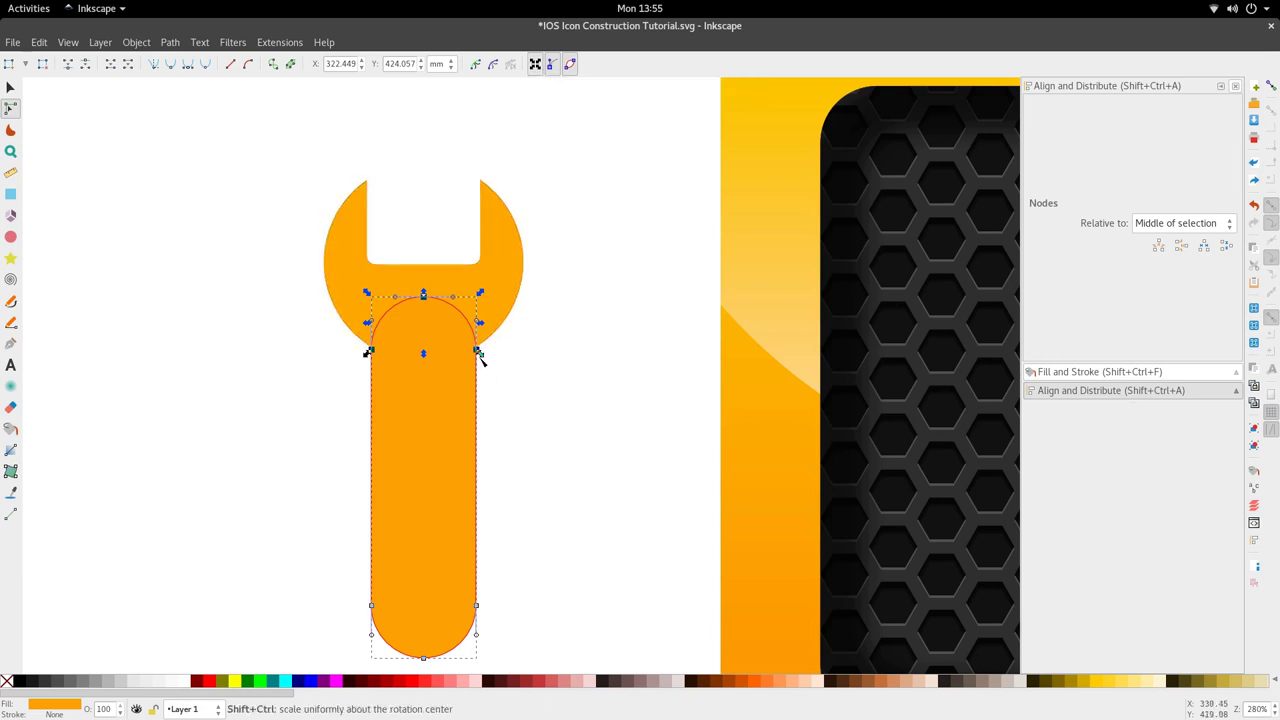
{"action": "left_click_drag", "start_coordinate": [479, 356], "coordinate": [464, 360]}
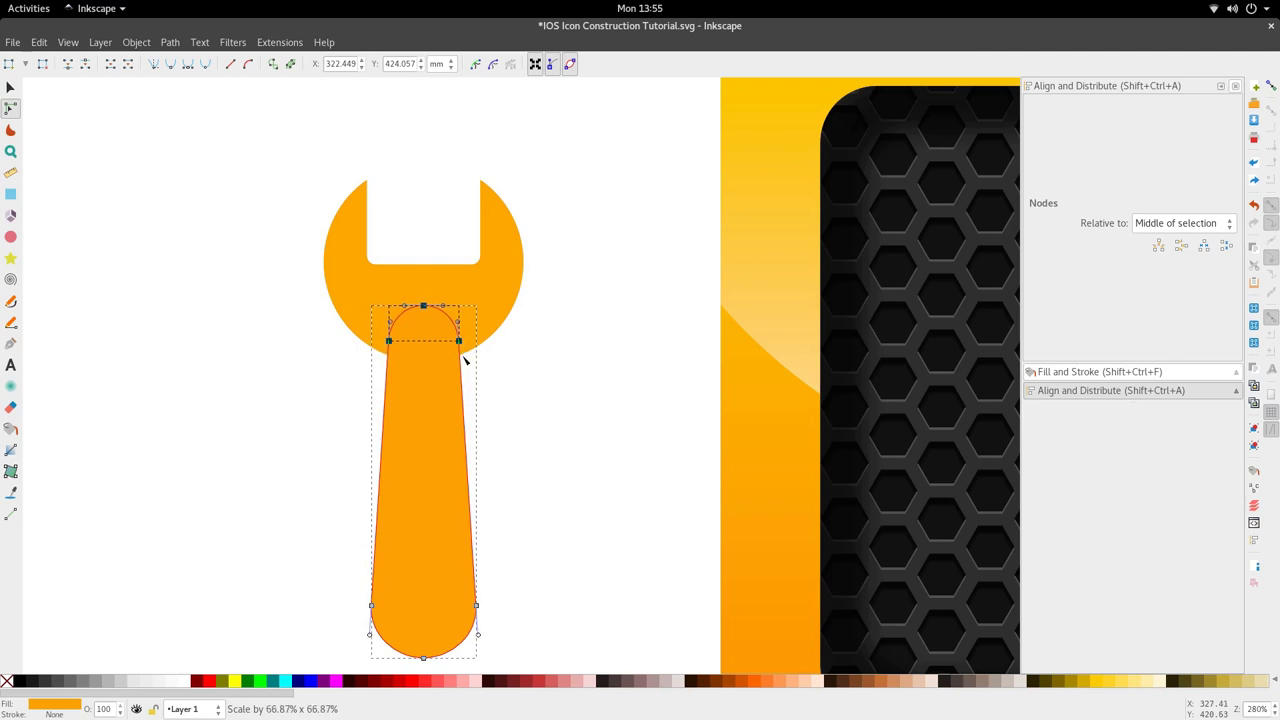
{"action": "key", "text": "s"}
{"action": "left_click", "coordinate": [495, 385]}
- Draw a circle about 6.4 mm wide near the handle's lower end and fill it with dark grey sampled from the honeycomb
{"action": "scroll", "coordinate": [497, 384], "scroll_direction": "down", "scroll_amount": 3}
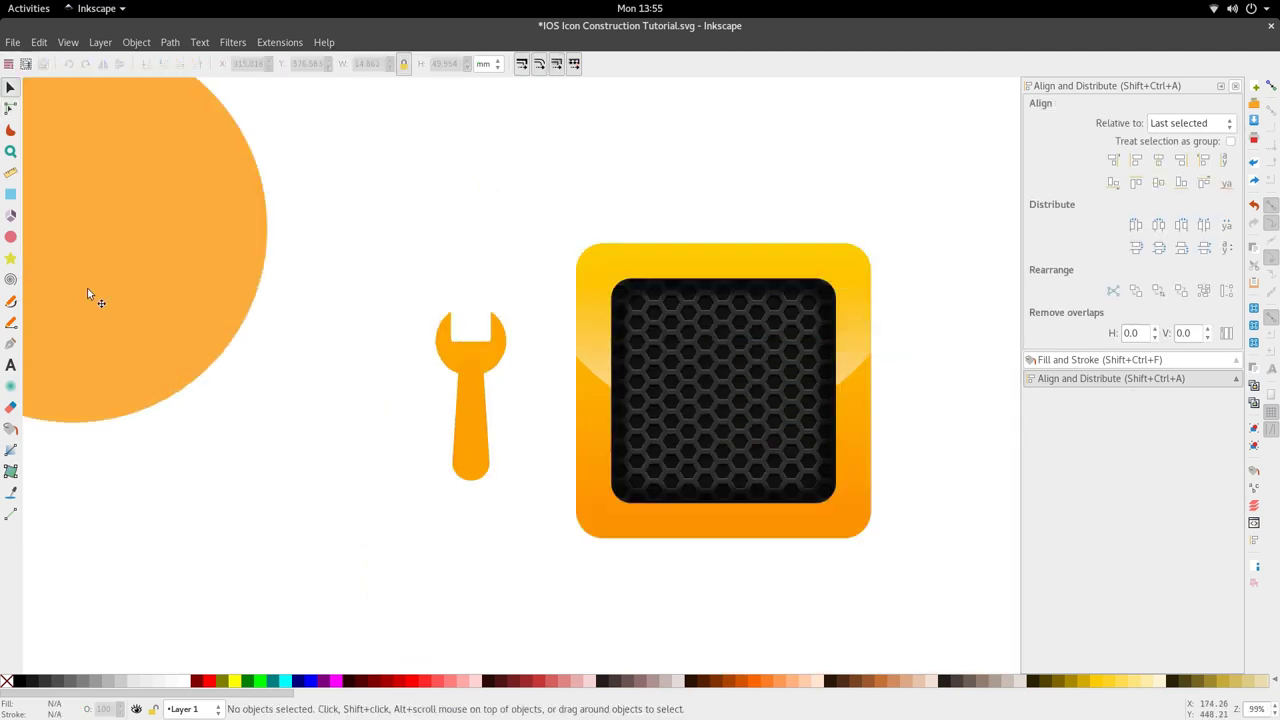
{"action": "left_click", "coordinate": [10, 236]}
{"action": "scroll", "coordinate": [465, 480], "scroll_direction": "up", "scroll_amount": 2}
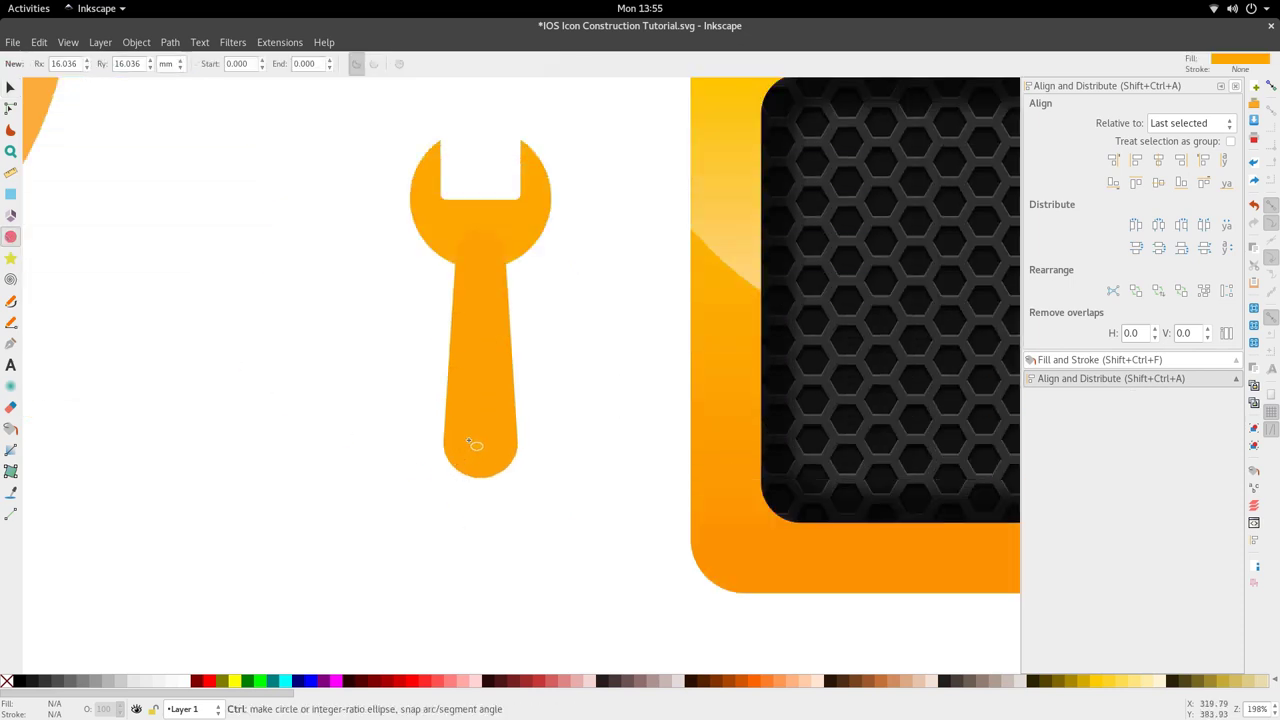
{"action": "left_click_drag", "start_coordinate": [483, 450], "coordinate": [500, 471]}
{"action": "key", "text": "d"}
{"action": "left_click", "coordinate": [829, 463]}
{"action": "key", "text": "s"}
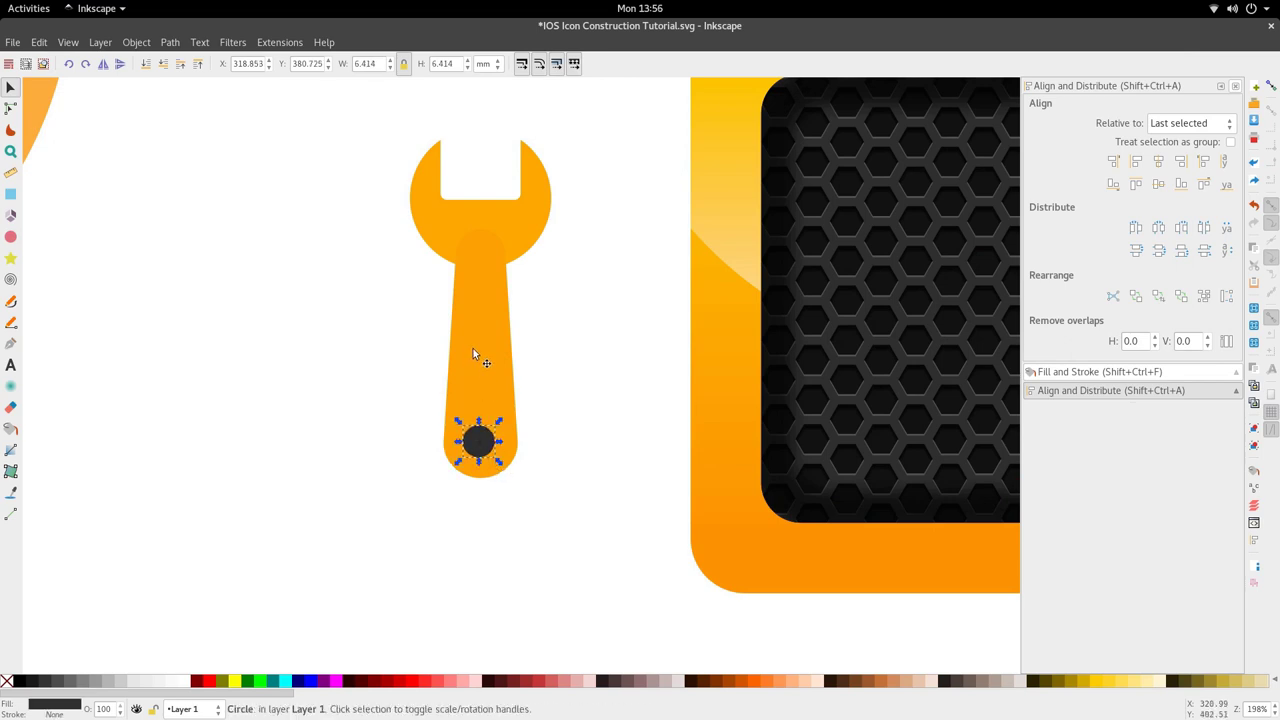
- Centre the dark grey circle and the wrench handle on each other along the vertical axis
{"action": "left_click", "coordinate": [474, 354], "text": "shift"}
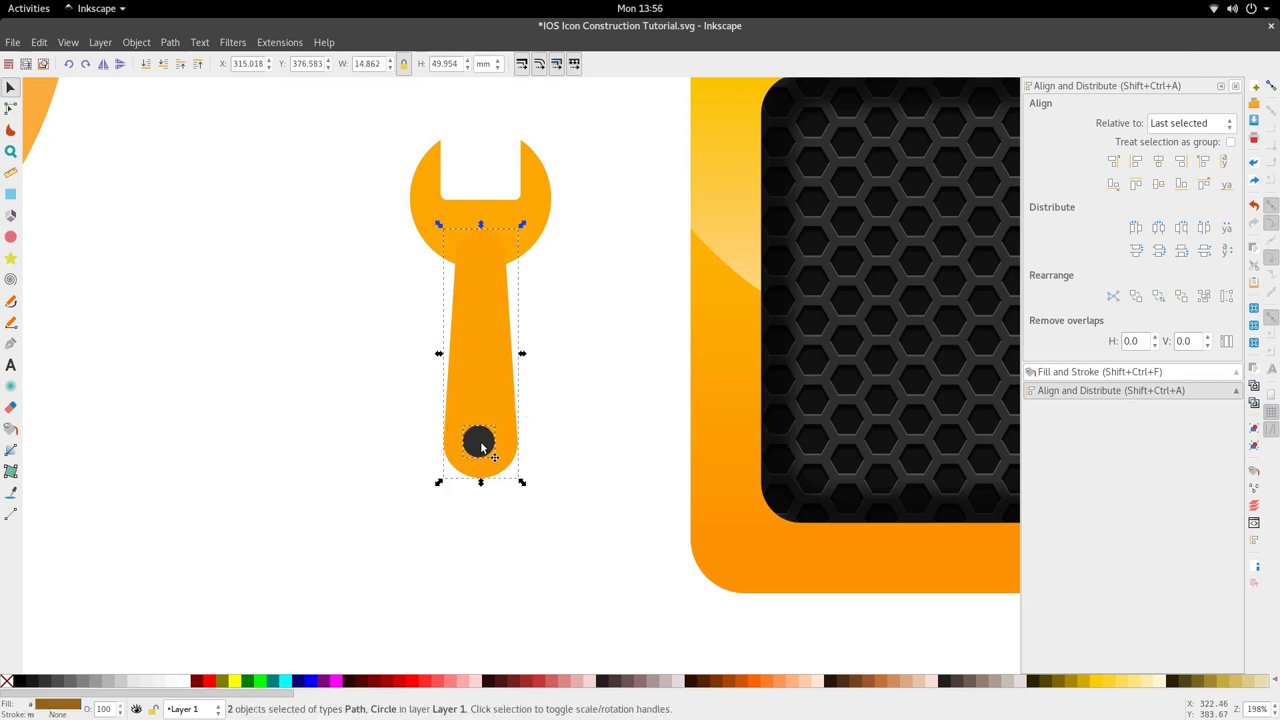
{"action": "left_click", "coordinate": [1157, 163]}
{"action": "left_click", "coordinate": [624, 483]}
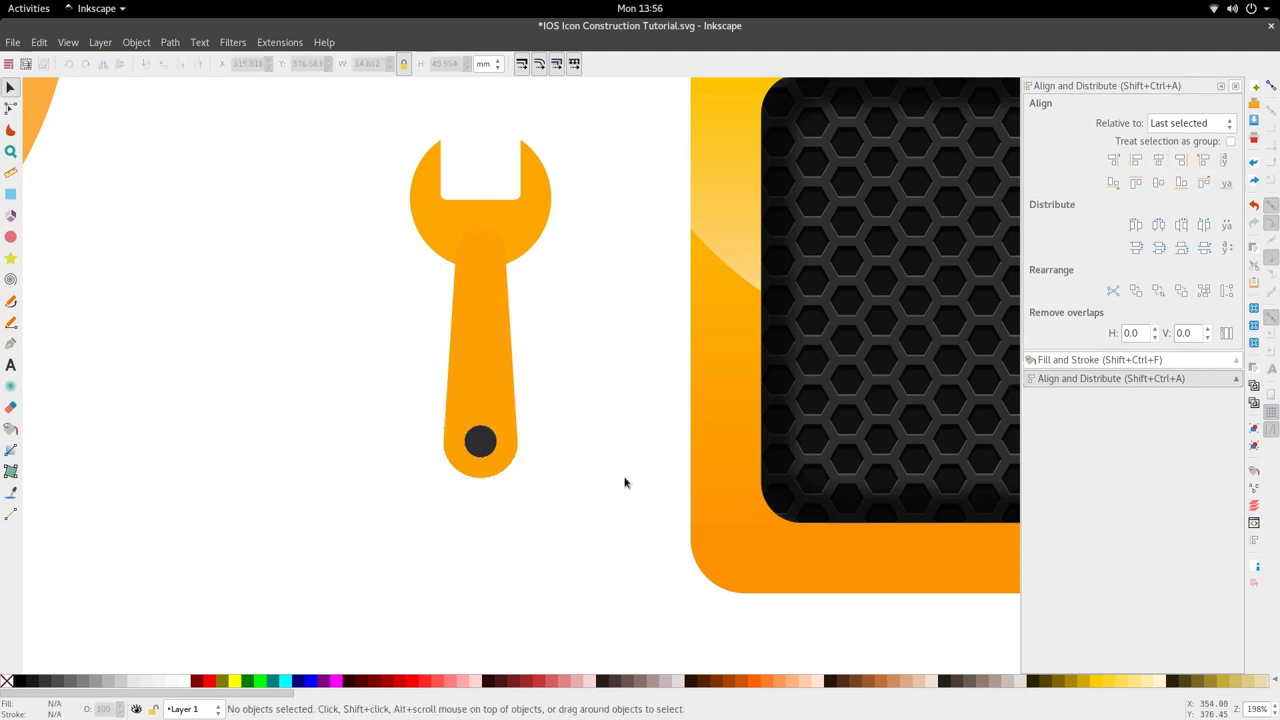
- Cut the circle out of the wrench handle with a Difference operation to make a hole
{"action": "left_click", "coordinate": [478, 450]}
{"action": "left_click", "coordinate": [489, 376], "text": "shift"}
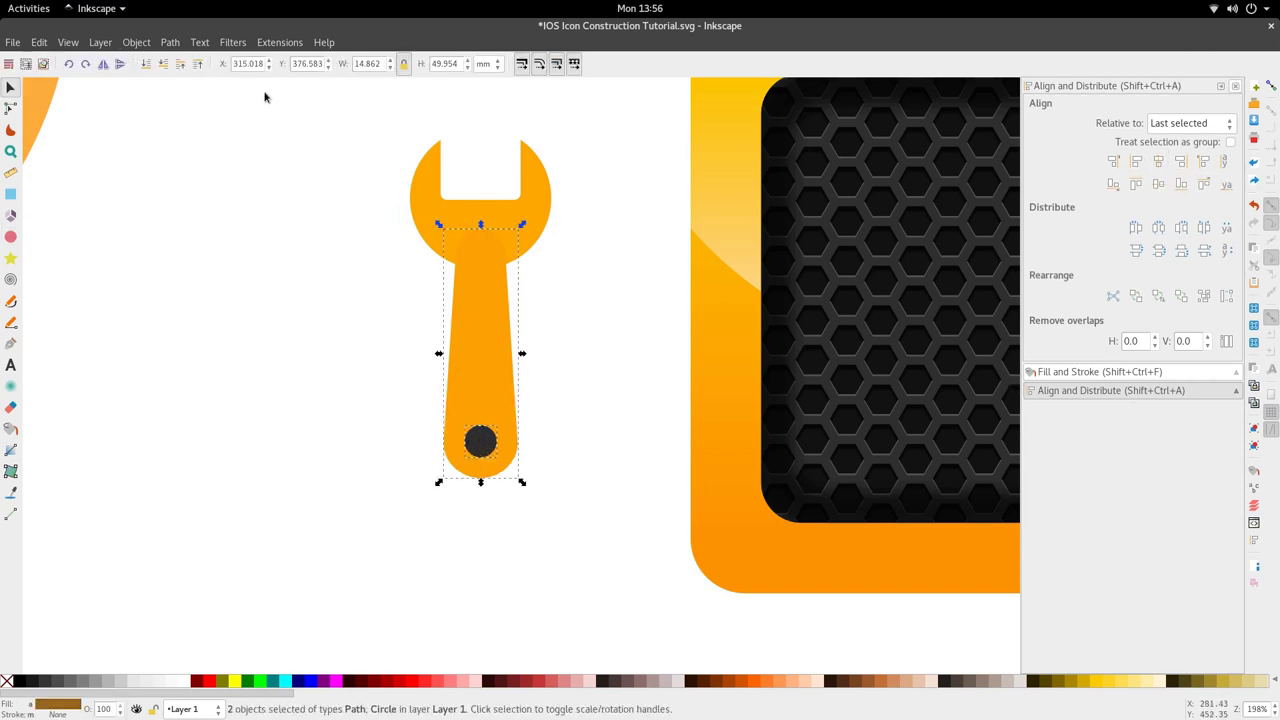
{"action": "left_click", "coordinate": [170, 42]}
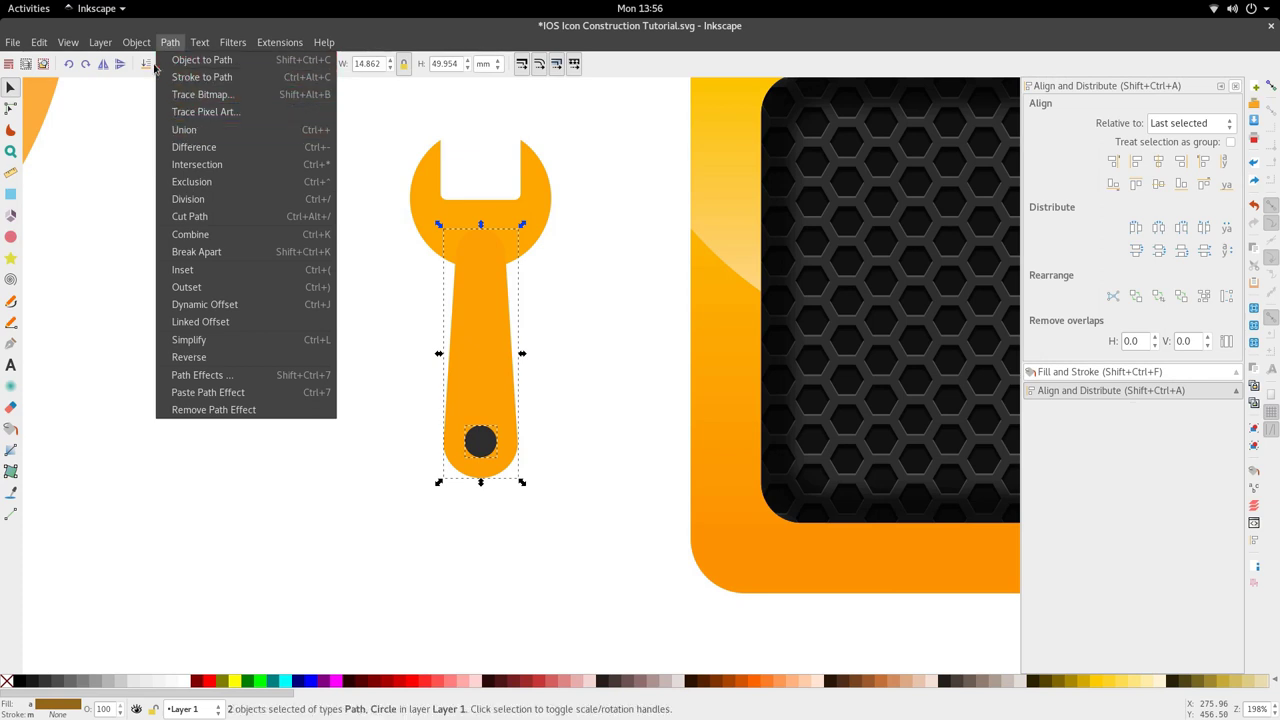
{"action": "left_click", "coordinate": [194, 147]}
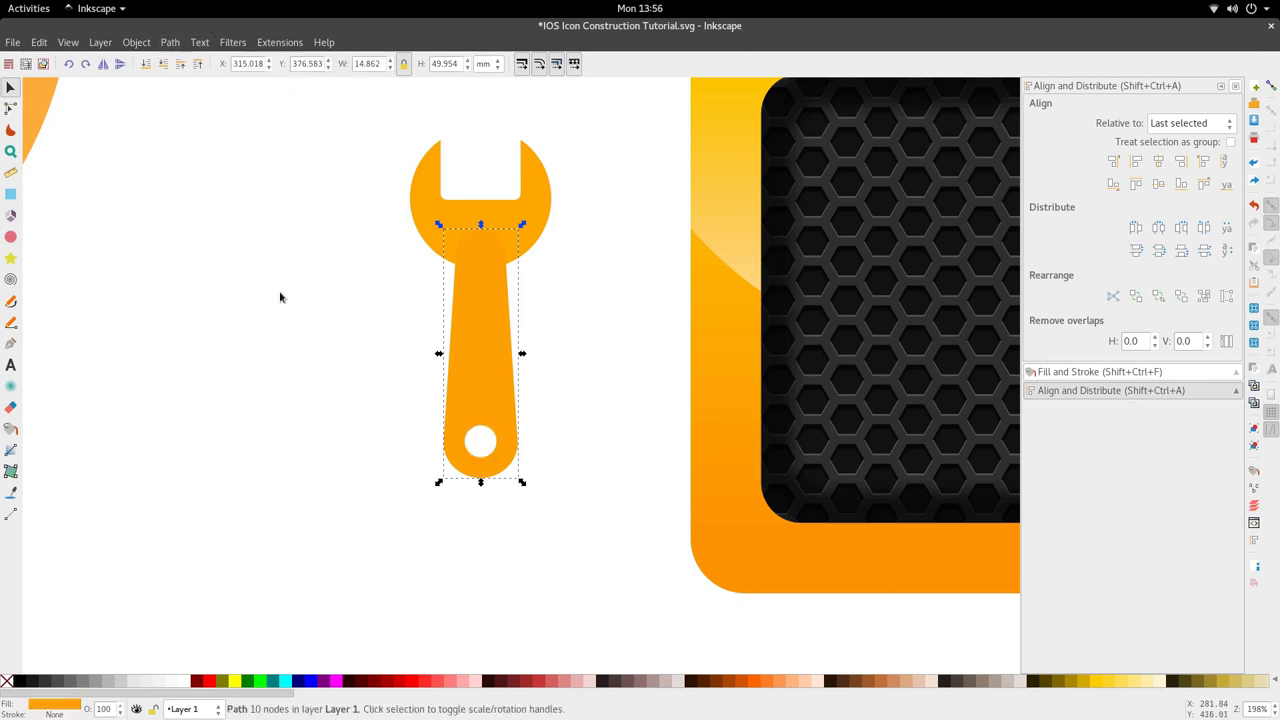
{"action": "left_click", "coordinate": [280, 297]}
- Merge the wrench handle and head into one path with Union
{"action": "left_click", "coordinate": [477, 339]}
{"action": "left_click", "coordinate": [546, 219], "text": "shift"}
{"action": "scroll", "coordinate": [563, 311], "scroll_direction": "down", "scroll_amount": 4}
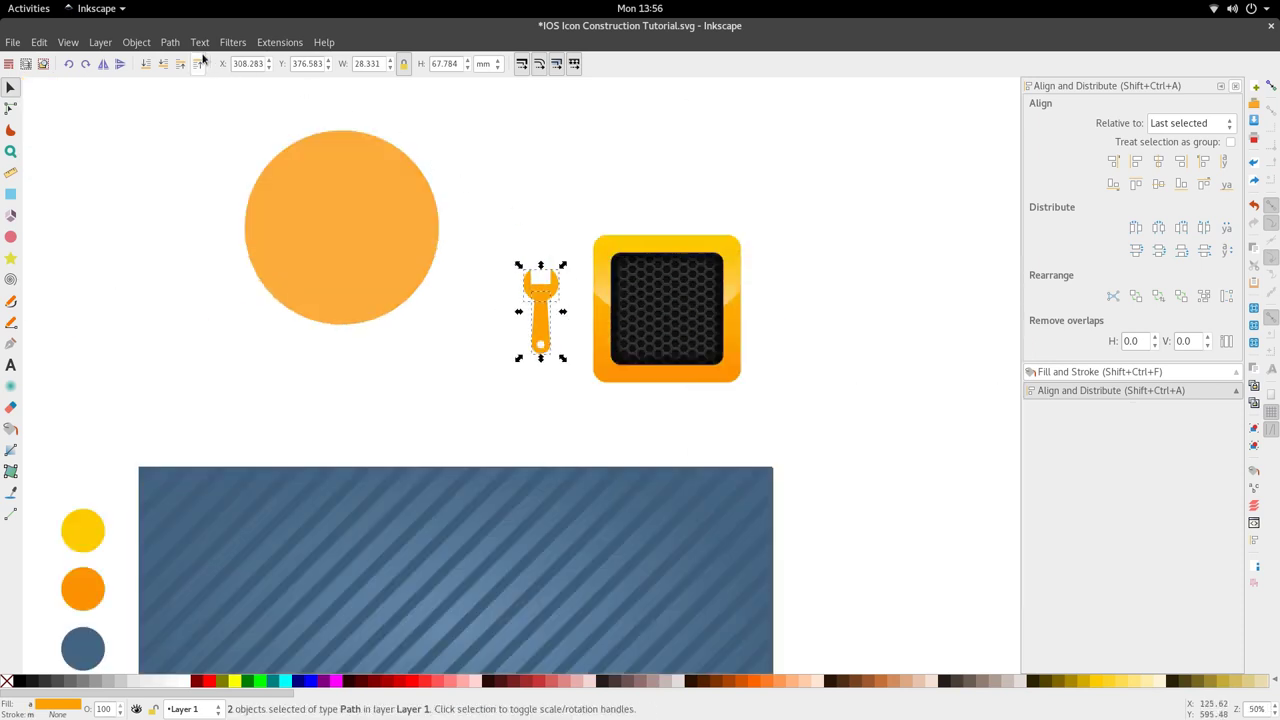
{"action": "left_click", "coordinate": [170, 42]}
{"action": "left_click", "coordinate": [183, 131]}
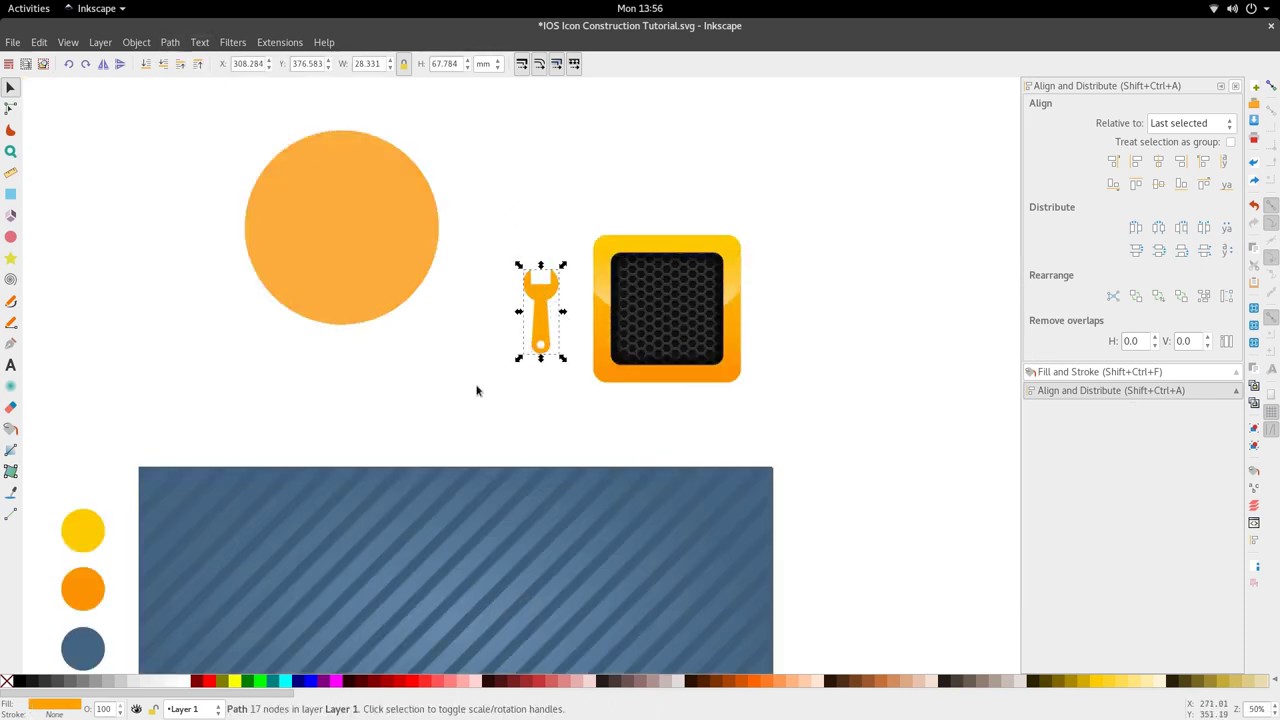
- Move the wrench onto the icon's honeycomb and rotate it clockwise by about 45°
{"action": "scroll", "coordinate": [562, 355], "scroll_direction": "up", "scroll_amount": 1}
{"action": "left_click_drag", "start_coordinate": [554, 346], "coordinate": [718, 336]}
{"action": "left_click", "coordinate": [718, 338]}
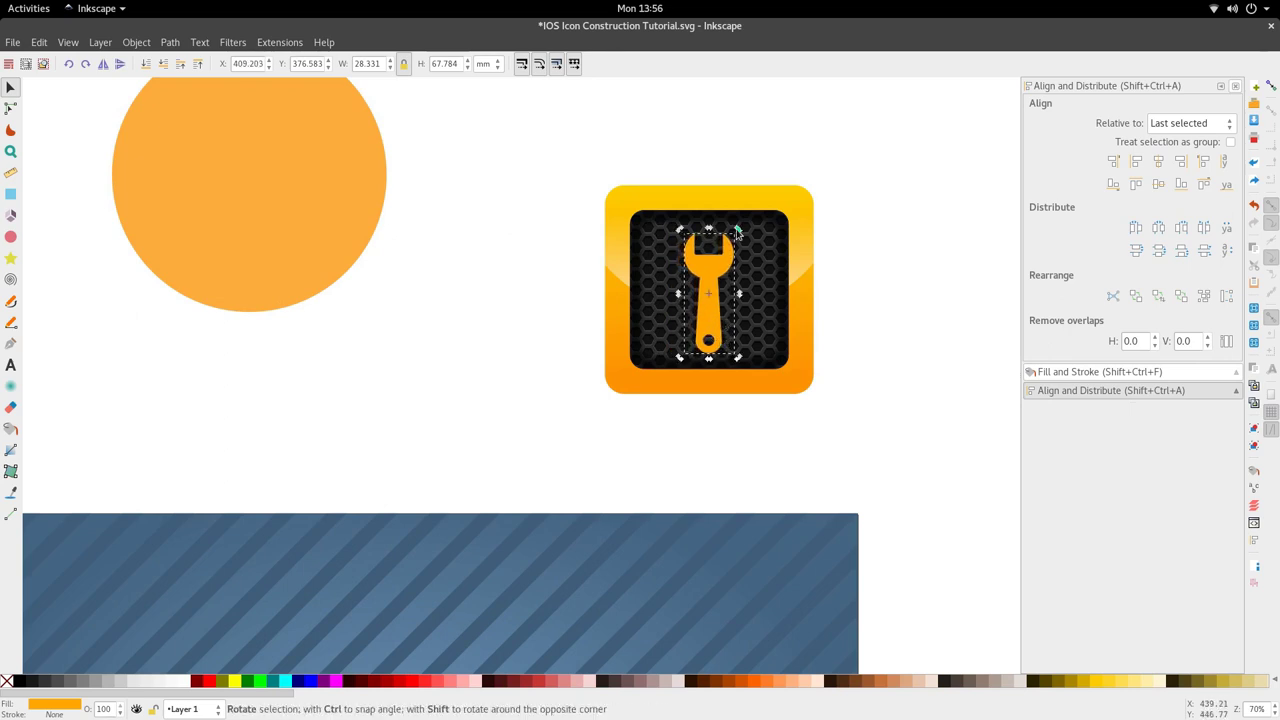
{"action": "left_click_drag", "start_coordinate": [737, 232], "coordinate": [771, 268]}
{"action": "scroll", "coordinate": [731, 323], "scroll_direction": "down", "scroll_amount": 2}
- Move the whole icon onto the middle of the blue striped background and raise it to the top
{"action": "left_click_drag", "start_coordinate": [829, 386], "coordinate": [651, 217]}
{"action": "scroll", "coordinate": [654, 257], "scroll_direction": "down", "scroll_amount": 2}
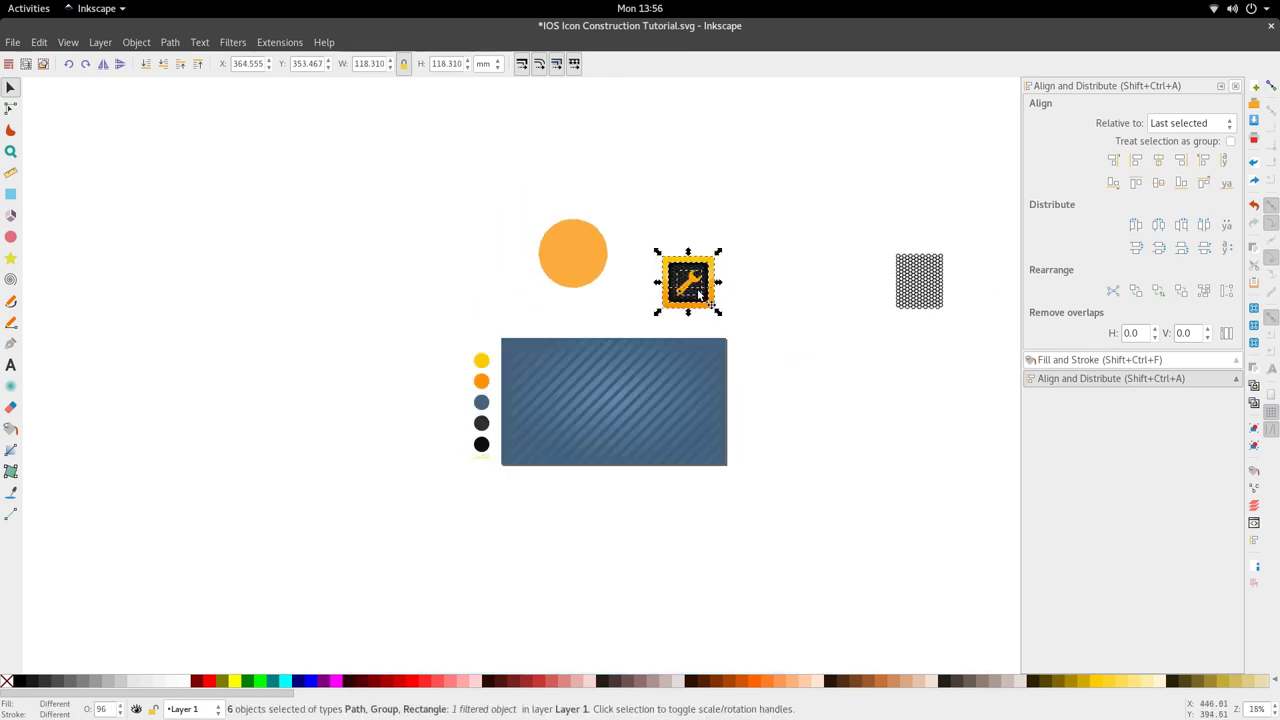
{"action": "left_click_drag", "start_coordinate": [697, 290], "coordinate": [626, 411]}
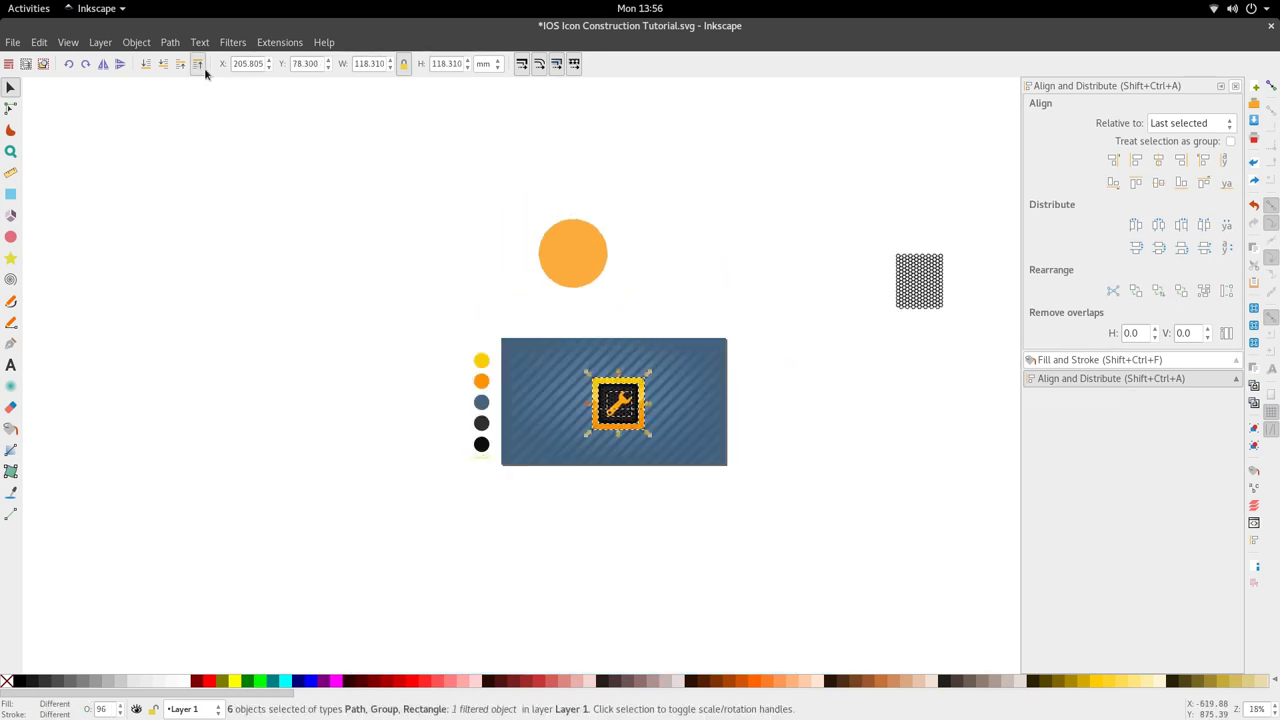
{"action": "scroll", "coordinate": [632, 418], "scroll_direction": "up", "scroll_amount": 3}
{"action": "left_click", "coordinate": [619, 128]}
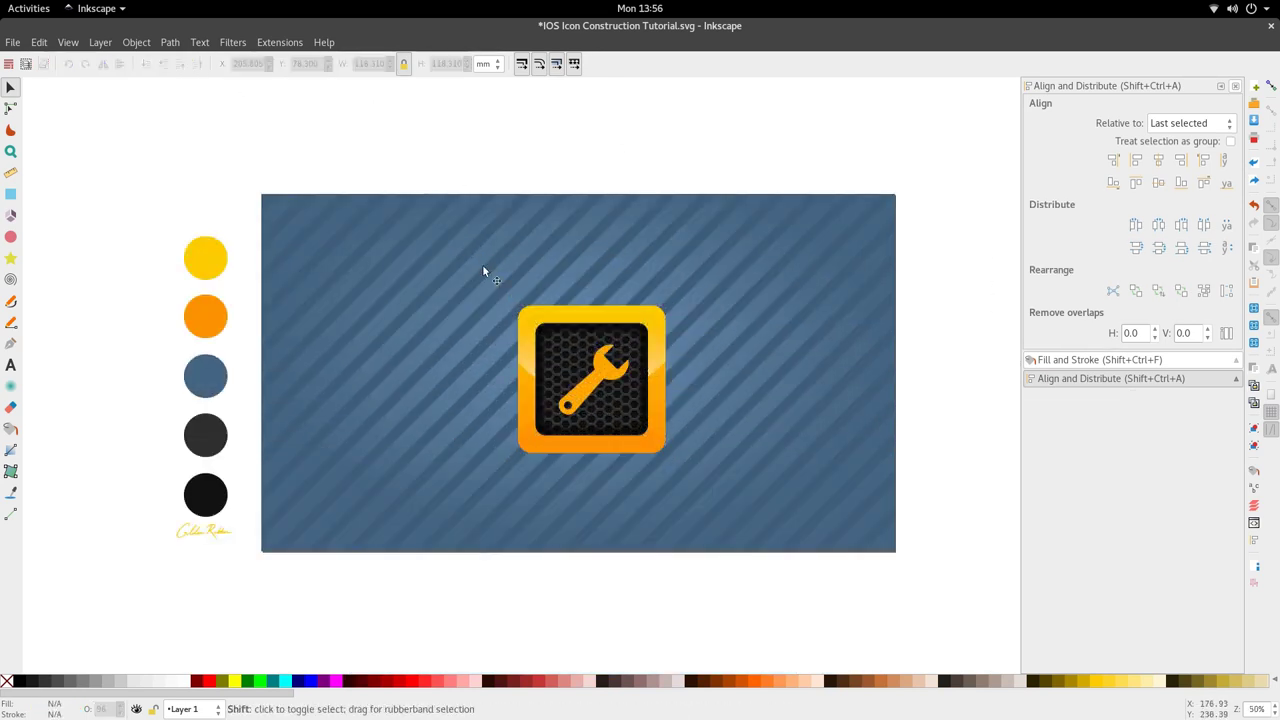
{"action": "left_click_drag", "start_coordinate": [482, 270], "coordinate": [633, 450]}
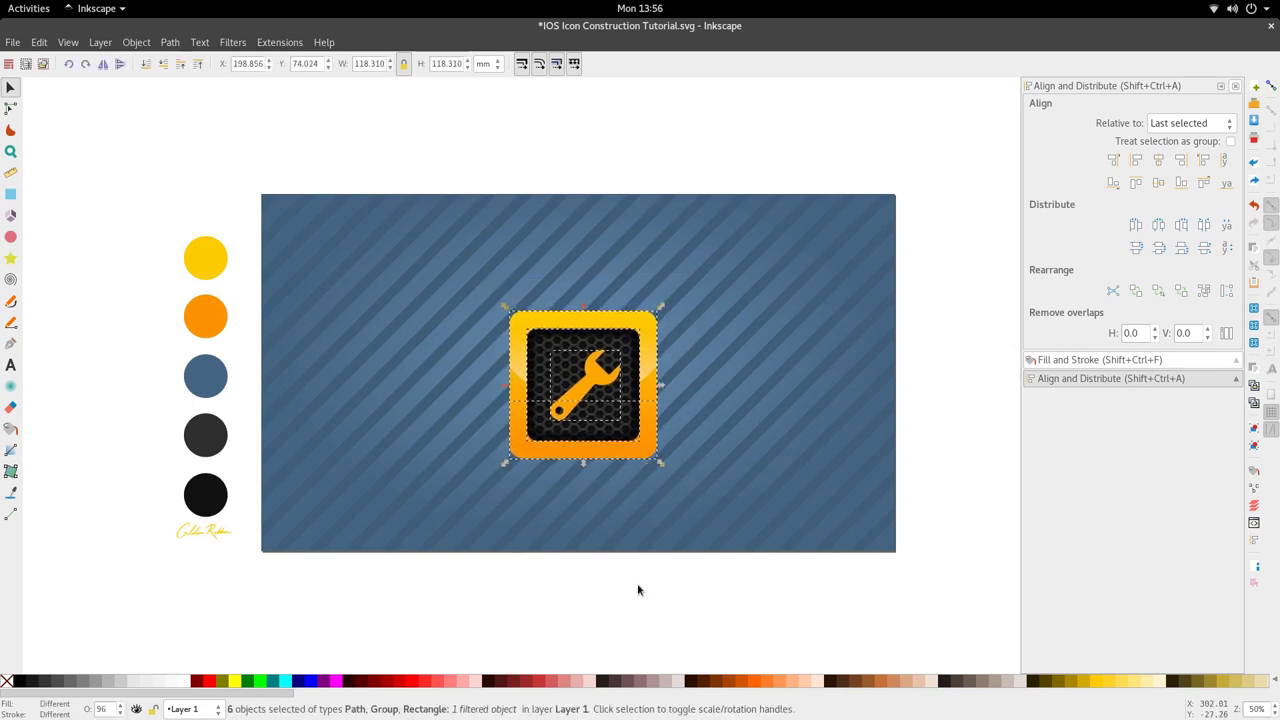
- Fill the wrench with the existing yellow-to-orange linear gradient 3992
{"action": "scroll", "coordinate": [598, 420], "scroll_direction": "up", "scroll_amount": 3}
{"action": "left_click", "coordinate": [566, 337]}
{"action": "scroll", "coordinate": [566, 337], "scroll_direction": "down", "scroll_amount": 3}
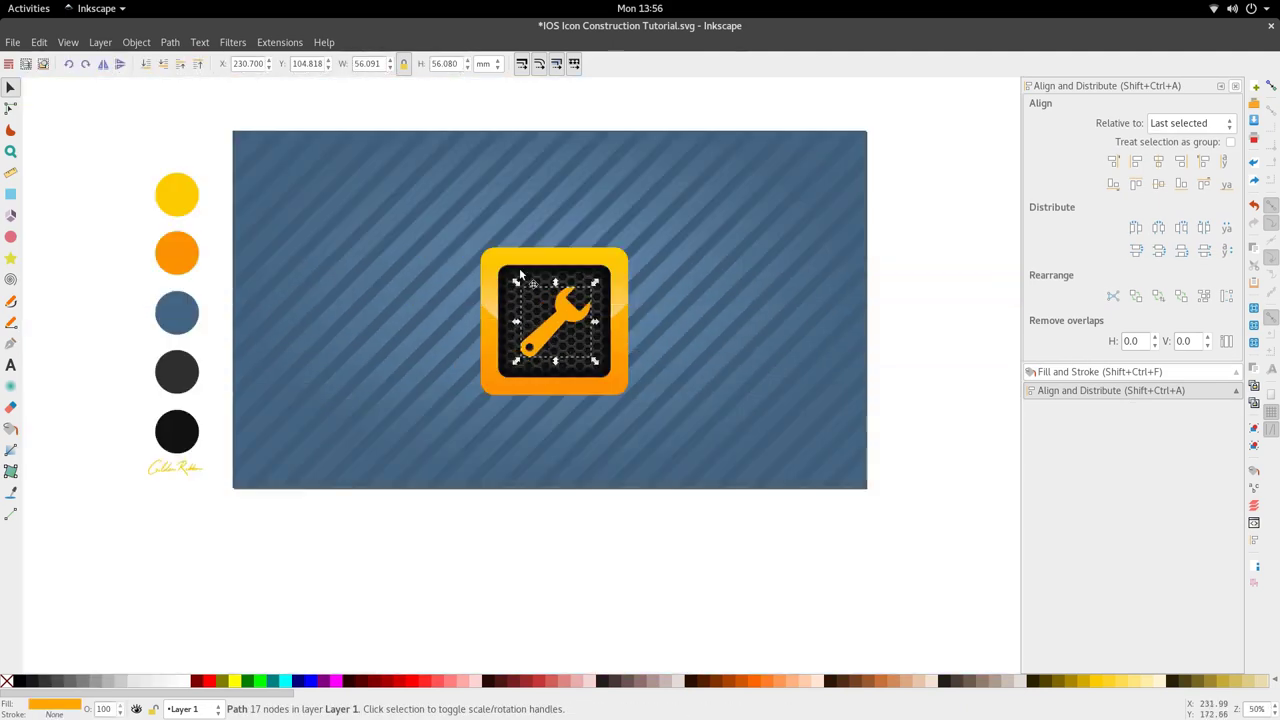
{"action": "scroll", "coordinate": [520, 274], "scroll_direction": "up", "scroll_amount": 3}
{"action": "scroll", "coordinate": [554, 352], "scroll_direction": "down", "scroll_amount": 3}
{"action": "key", "text": "g"}
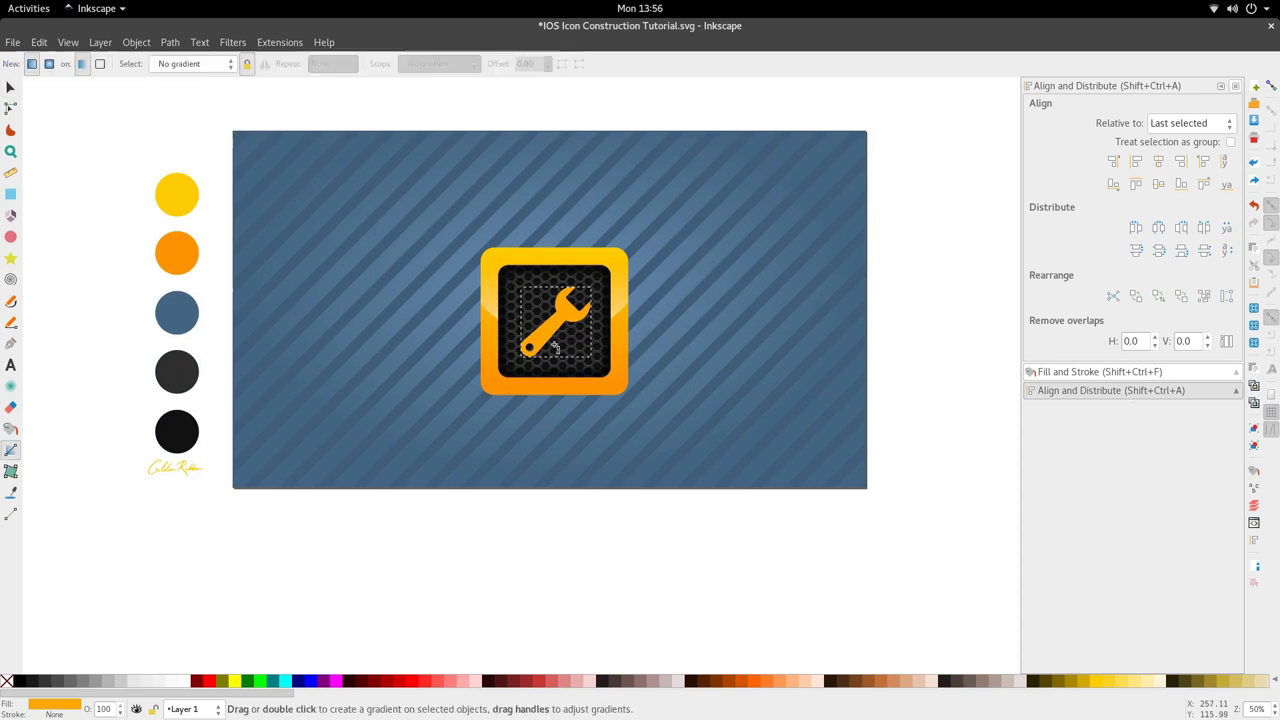
{"action": "key", "text": "d"}
{"action": "key", "text": "s"}
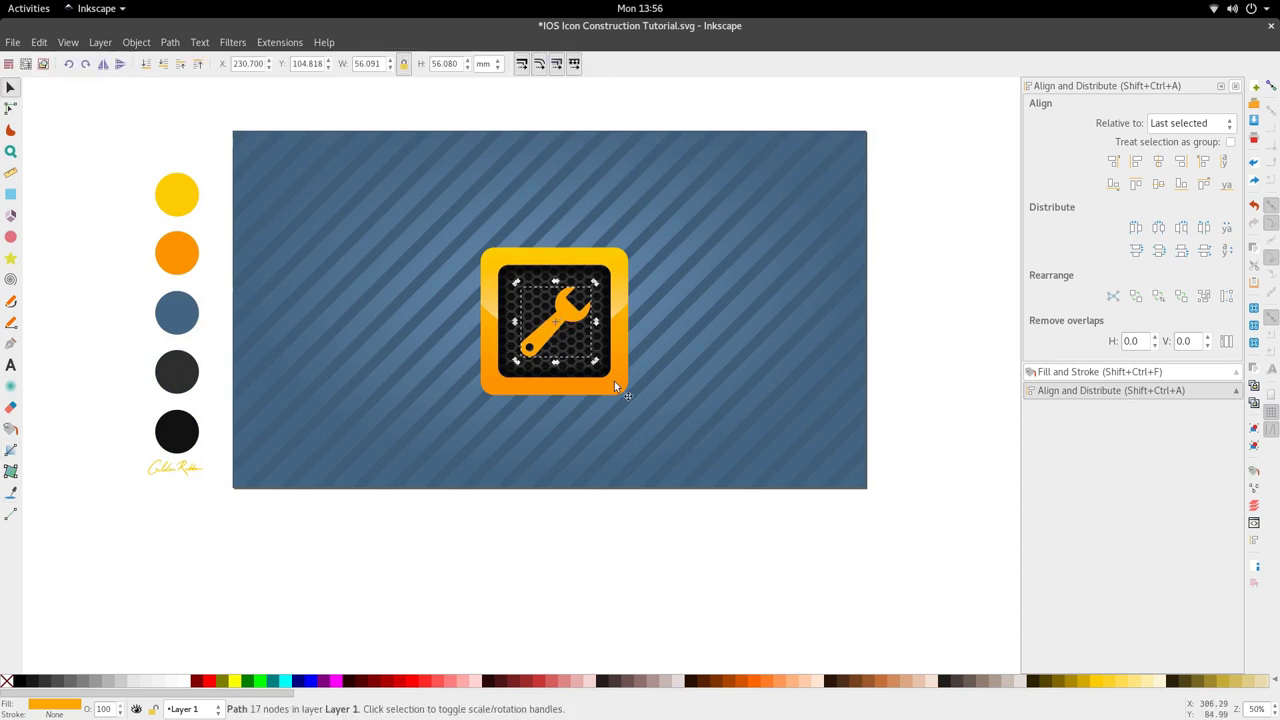
{"action": "left_click", "coordinate": [8, 452]}
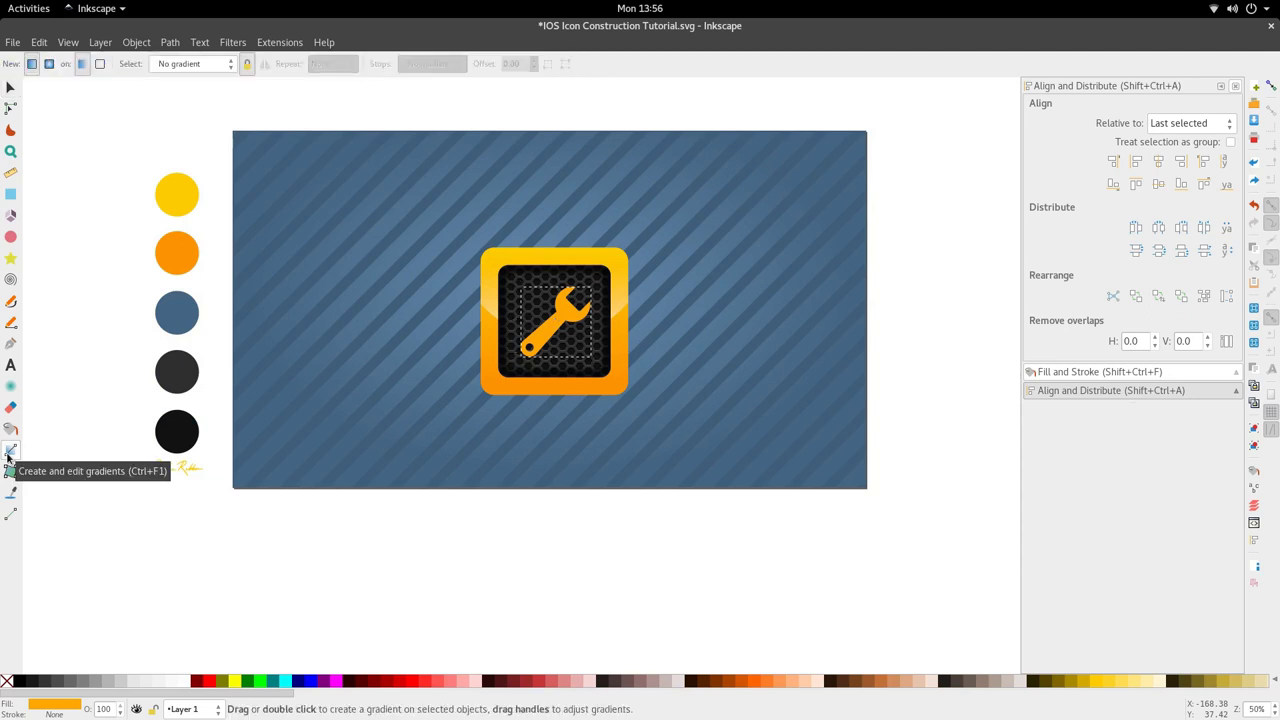
{"action": "left_click", "coordinate": [190, 65]}
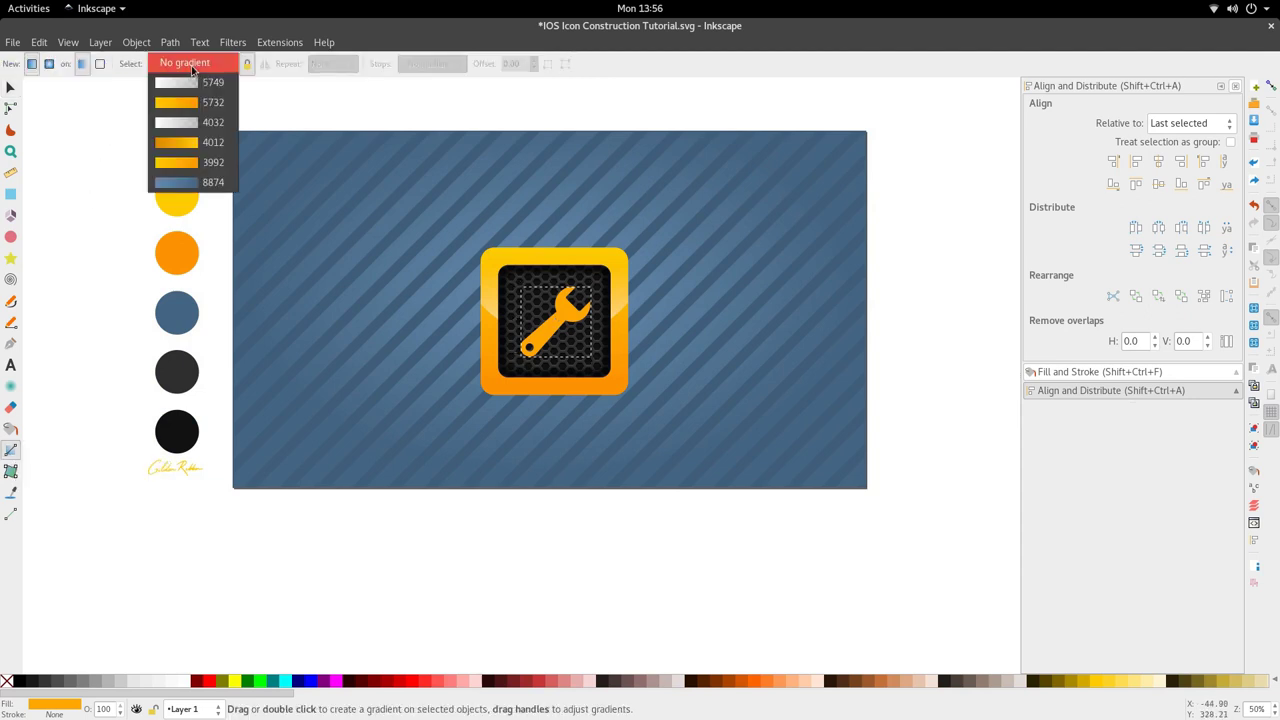
{"action": "left_click", "coordinate": [196, 166]}
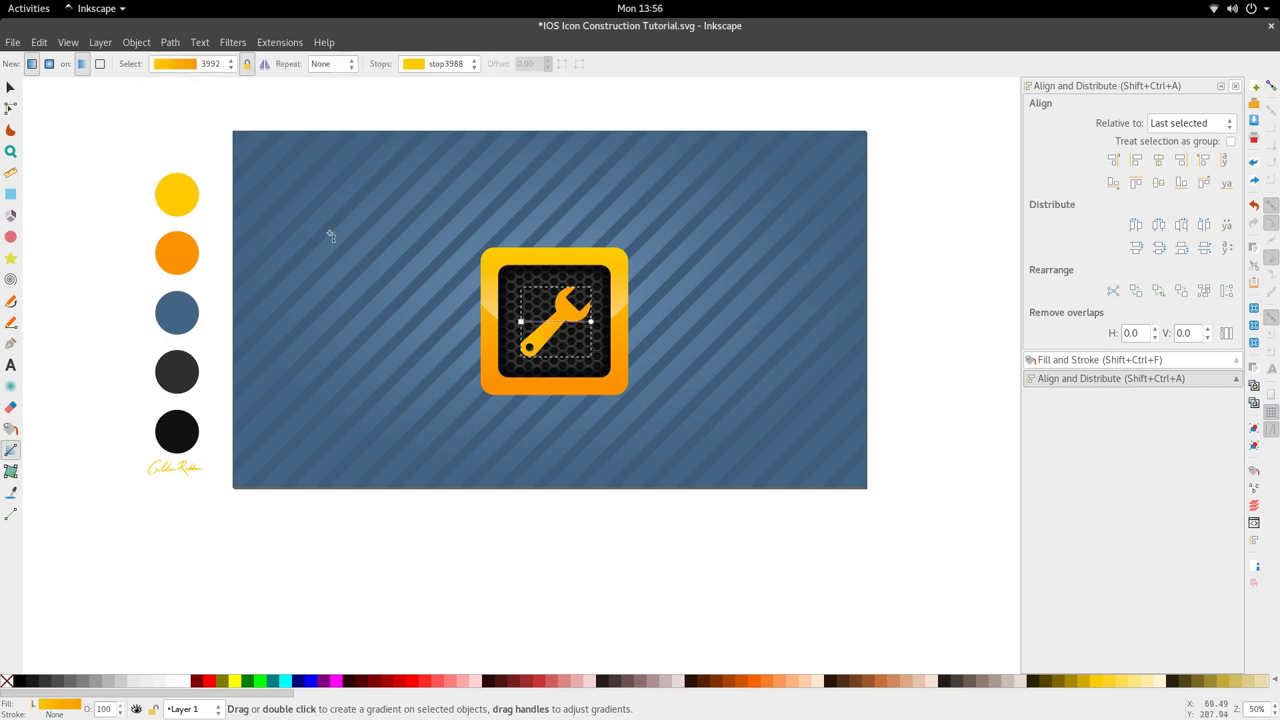
- Run the wrench's gradient diagonally across the handle, with yellow at the upper-left end and orange at the lower-right end
{"action": "scroll", "coordinate": [560, 328], "scroll_direction": "up", "scroll_amount": 1}
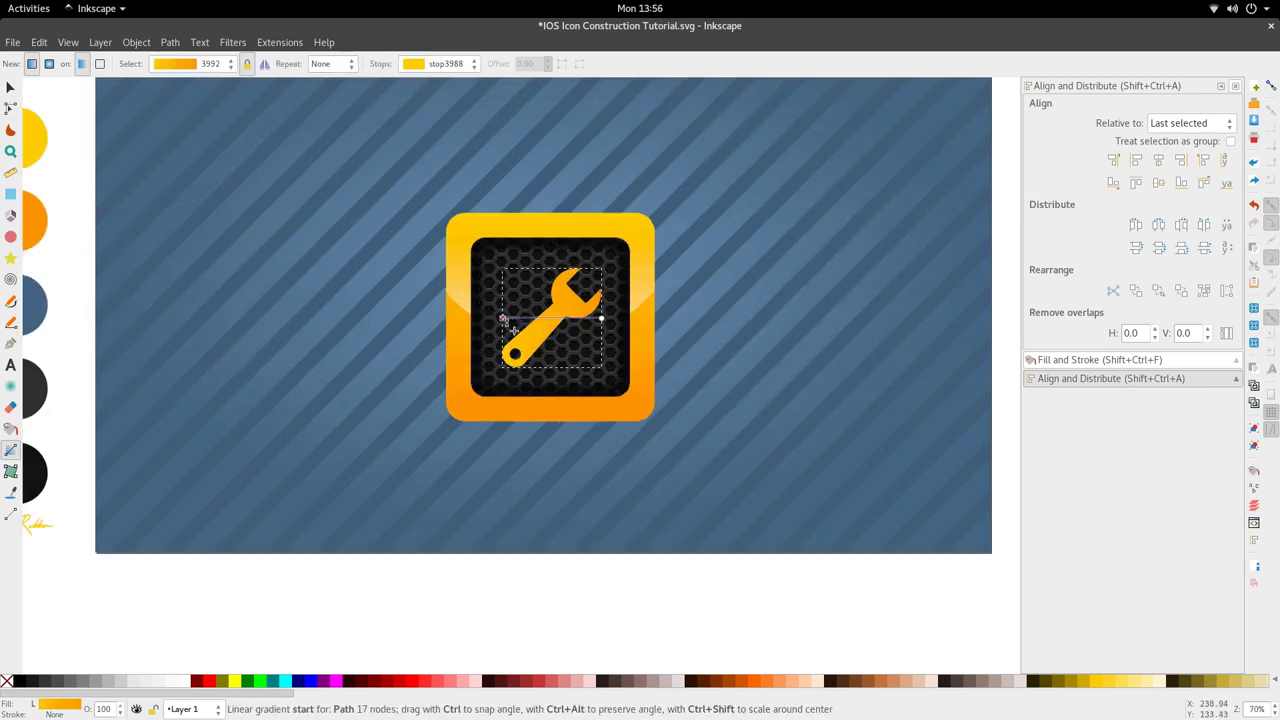
{"action": "left_click_drag", "start_coordinate": [504, 317], "coordinate": [536, 258]}
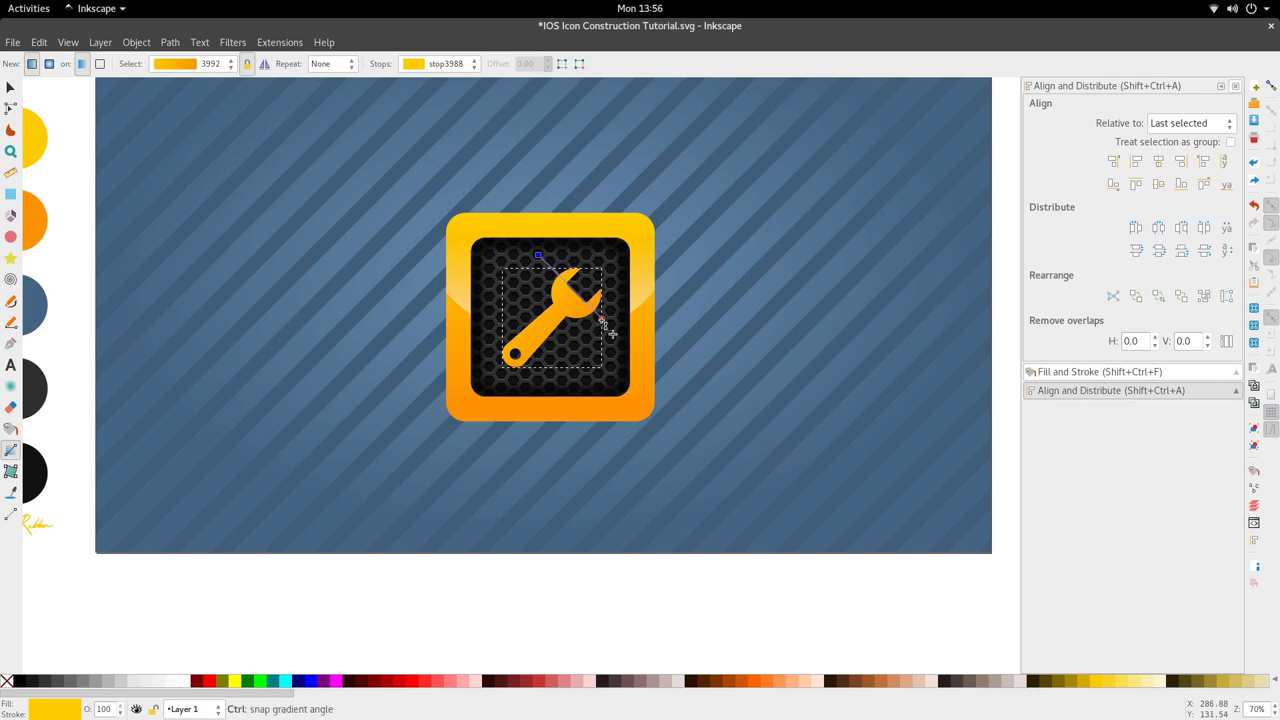
{"action": "left_click_drag", "start_coordinate": [601, 320], "coordinate": [548, 372]}
{"action": "key", "text": "s"}
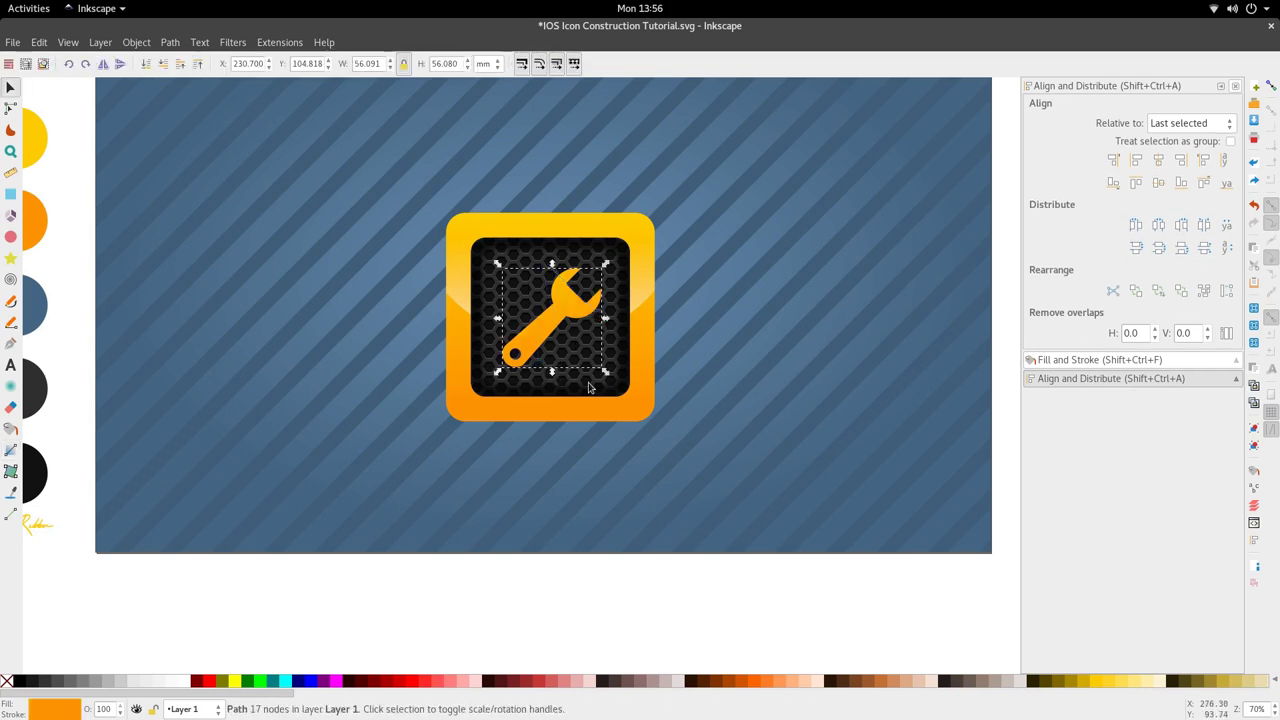
- Move the large semi-transparent orange circle over the upper part of the icon and raise it to the top
{"action": "scroll", "coordinate": [648, 277], "scroll_direction": "down", "scroll_amount": 3}
{"action": "scroll", "coordinate": [528, 221], "scroll_direction": "up", "scroll_amount": 3}
{"action": "left_click_drag", "start_coordinate": [528, 221], "coordinate": [575, 483]}
{"action": "scroll", "coordinate": [602, 412], "scroll_direction": "up", "scroll_amount": 4}
{"action": "left_click", "coordinate": [198, 64]}
{"action": "scroll", "coordinate": [593, 437], "scroll_direction": "up", "scroll_amount": 1}
{"action": "scroll", "coordinate": [582, 554], "scroll_direction": "down", "scroll_amount": 3}
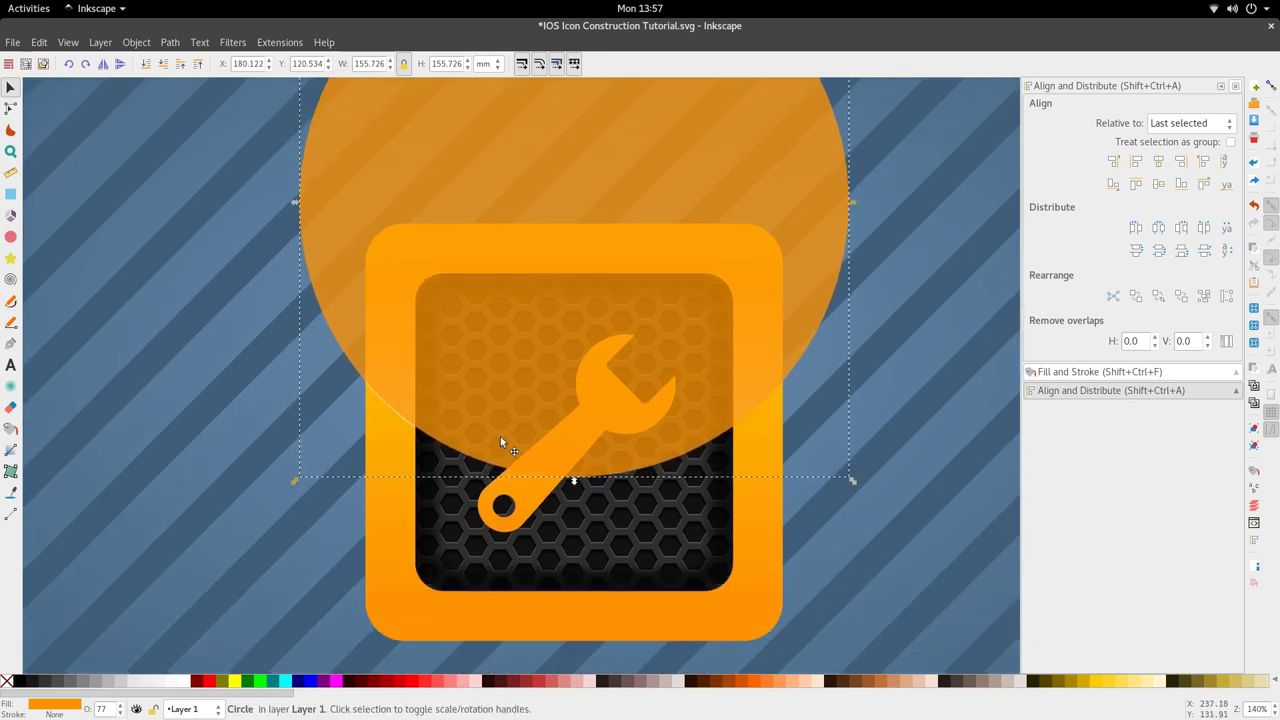
- Duplicate the wrench, raise the copy to the top and intersect it with the large orange circle
{"action": "left_click", "coordinate": [537, 446]}
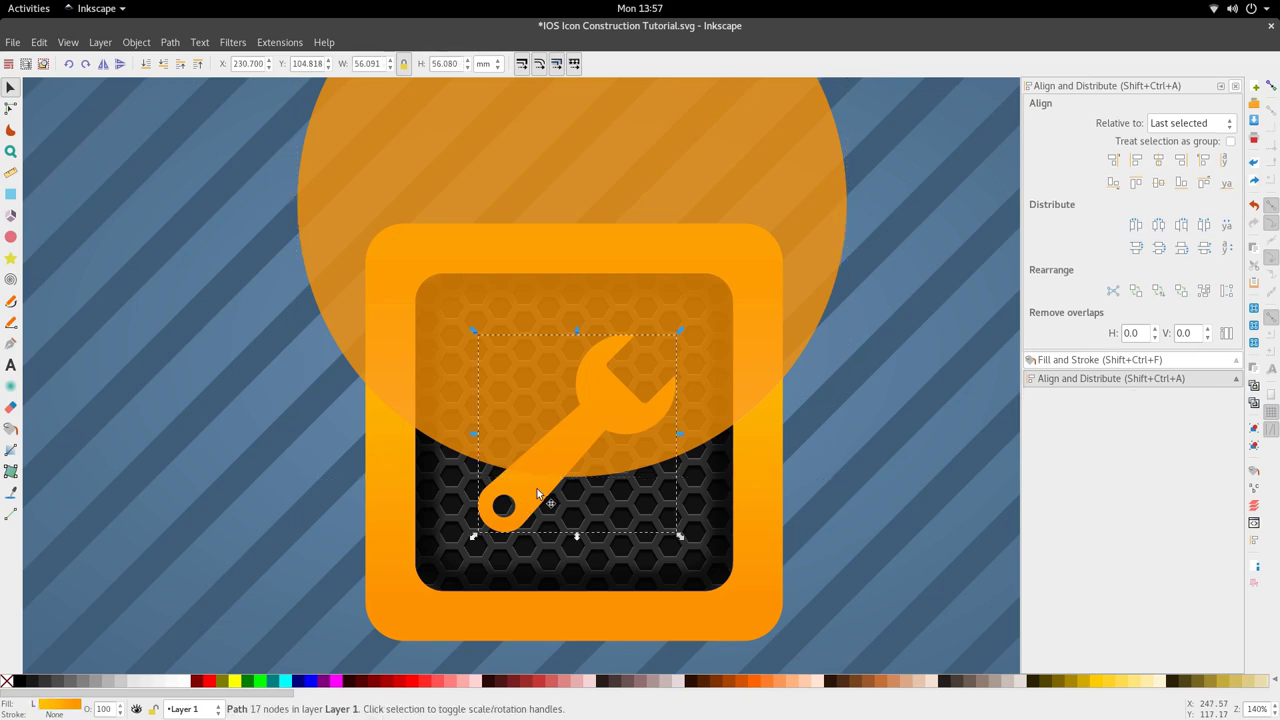
{"action": "key", "text": "Home"}
{"action": "left_click", "coordinate": [630, 460], "text": "shift"}
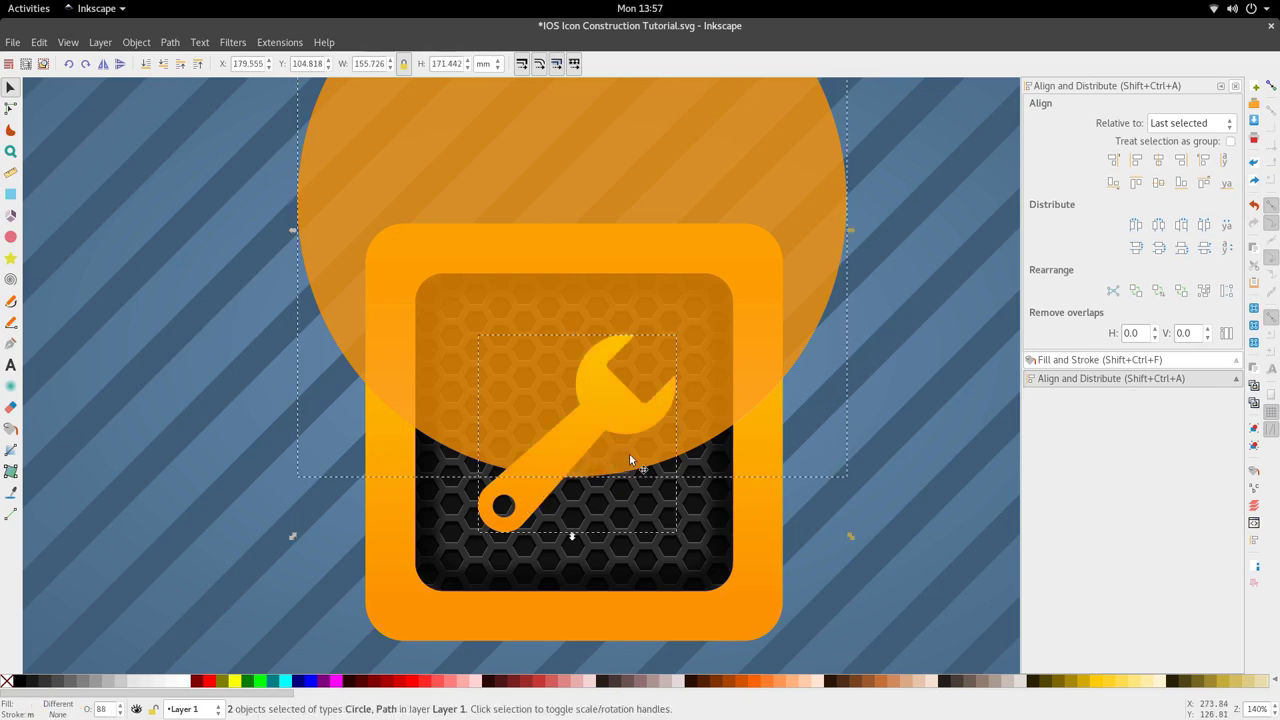
{"action": "left_click", "coordinate": [172, 42]}
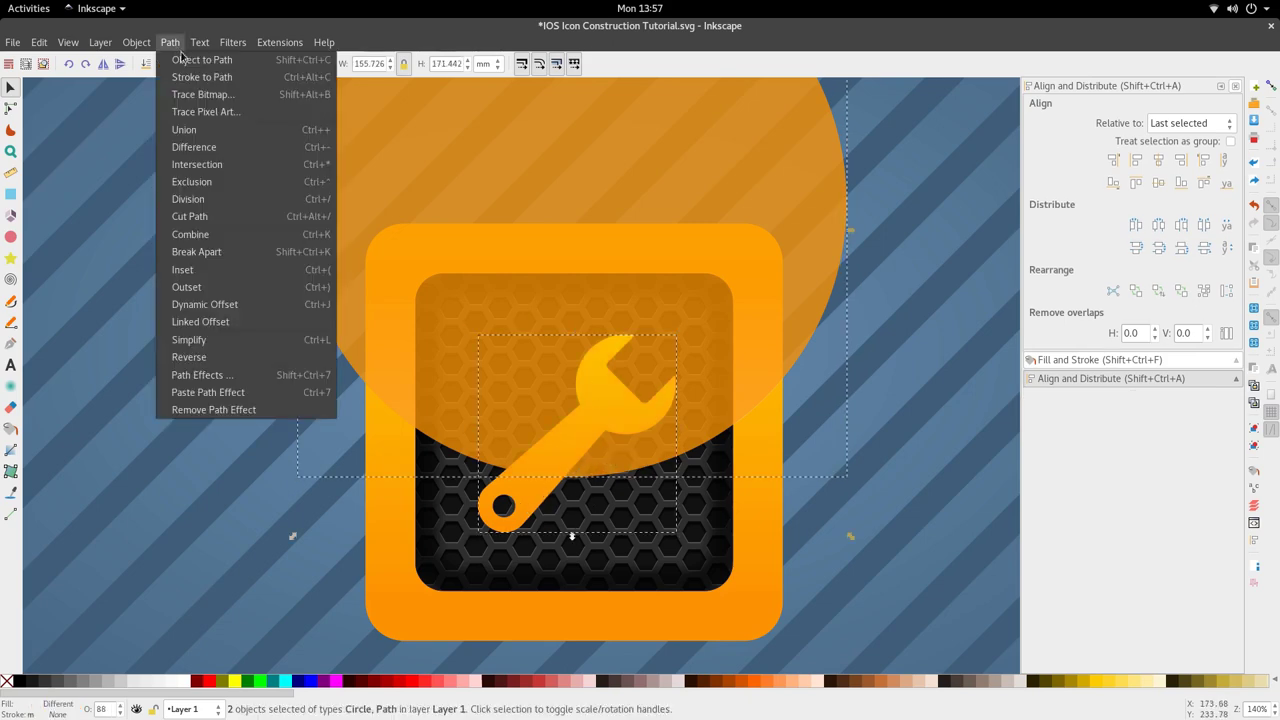
{"action": "left_click", "coordinate": [207, 164]}
{"action": "key", "text": "5"}
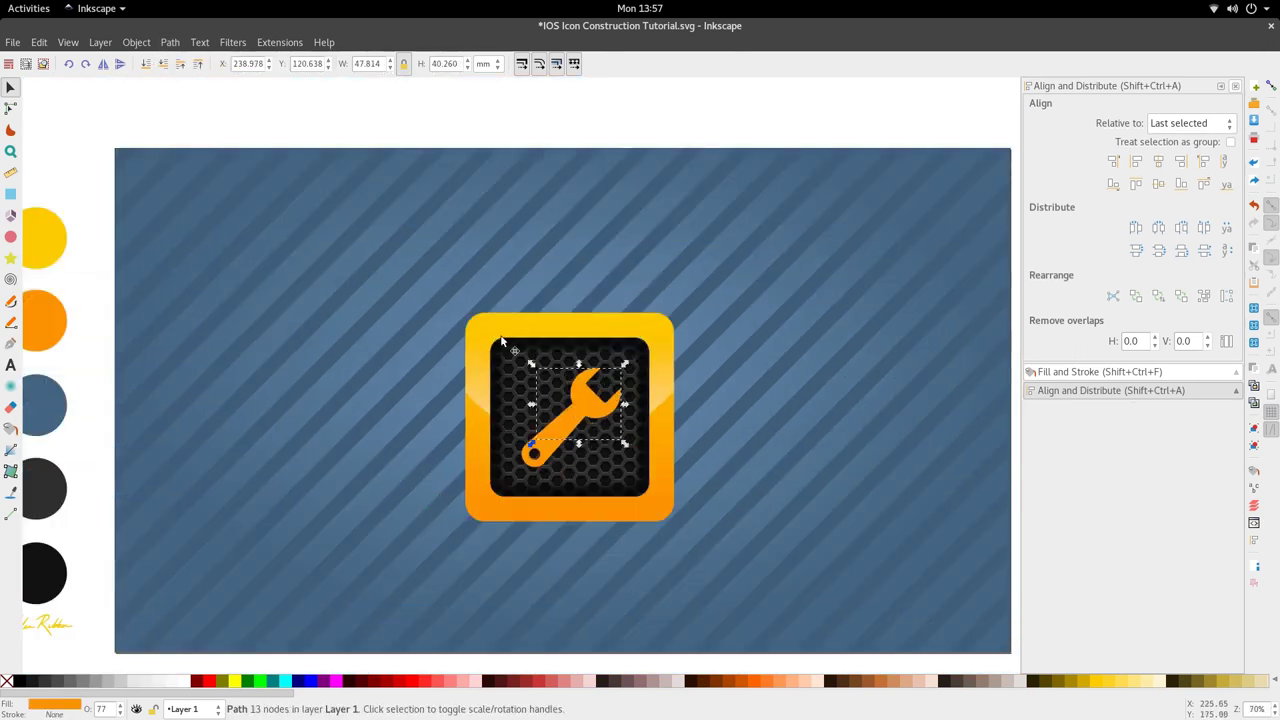
- Fill the intersected wrench shape with the white-to-transparent gradient 4032, running vertically from its upper edge down to below the shape
{"action": "left_click", "coordinate": [11, 513]}
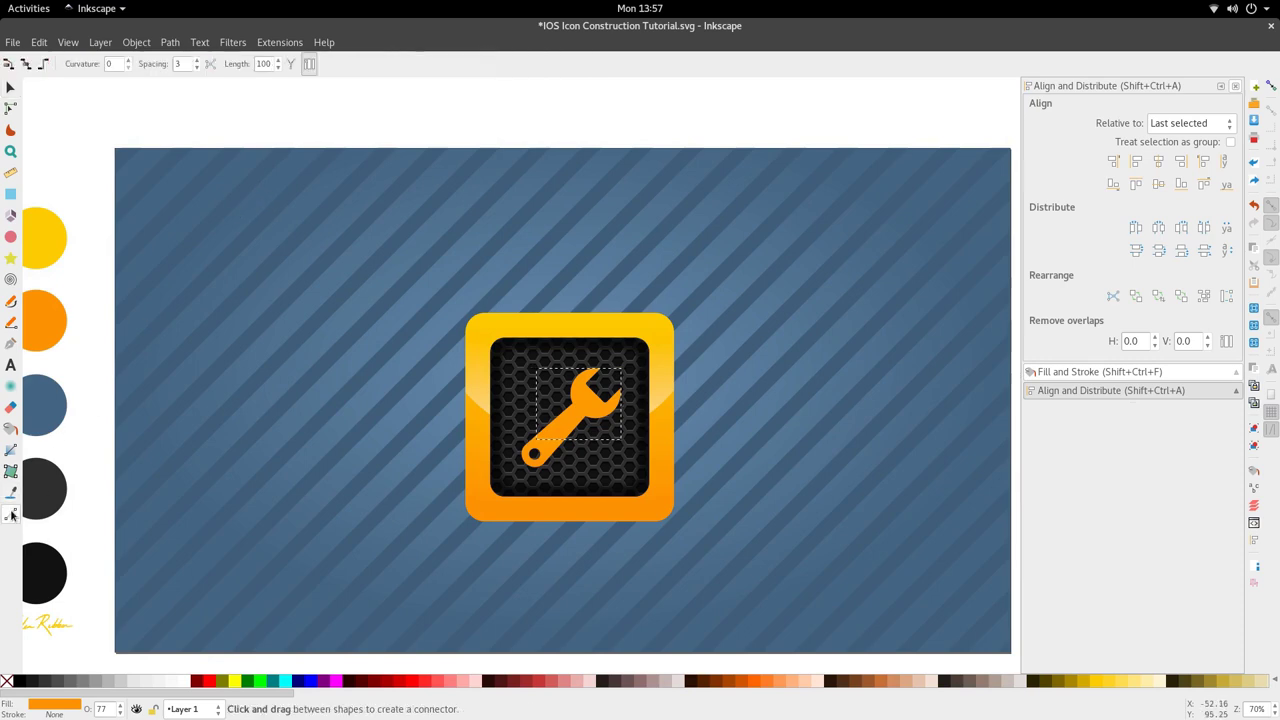
{"action": "left_click", "coordinate": [10, 495]}
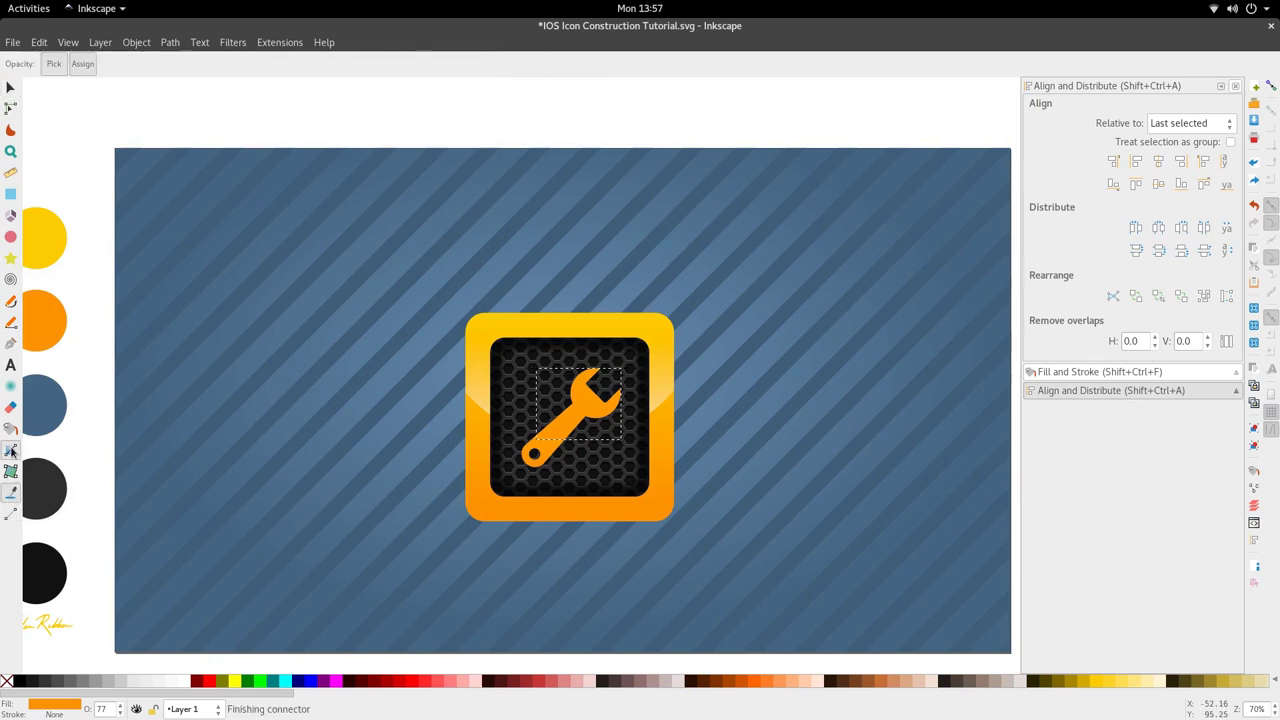
{"action": "left_click", "coordinate": [11, 450]}
{"action": "left_click", "coordinate": [234, 66]}
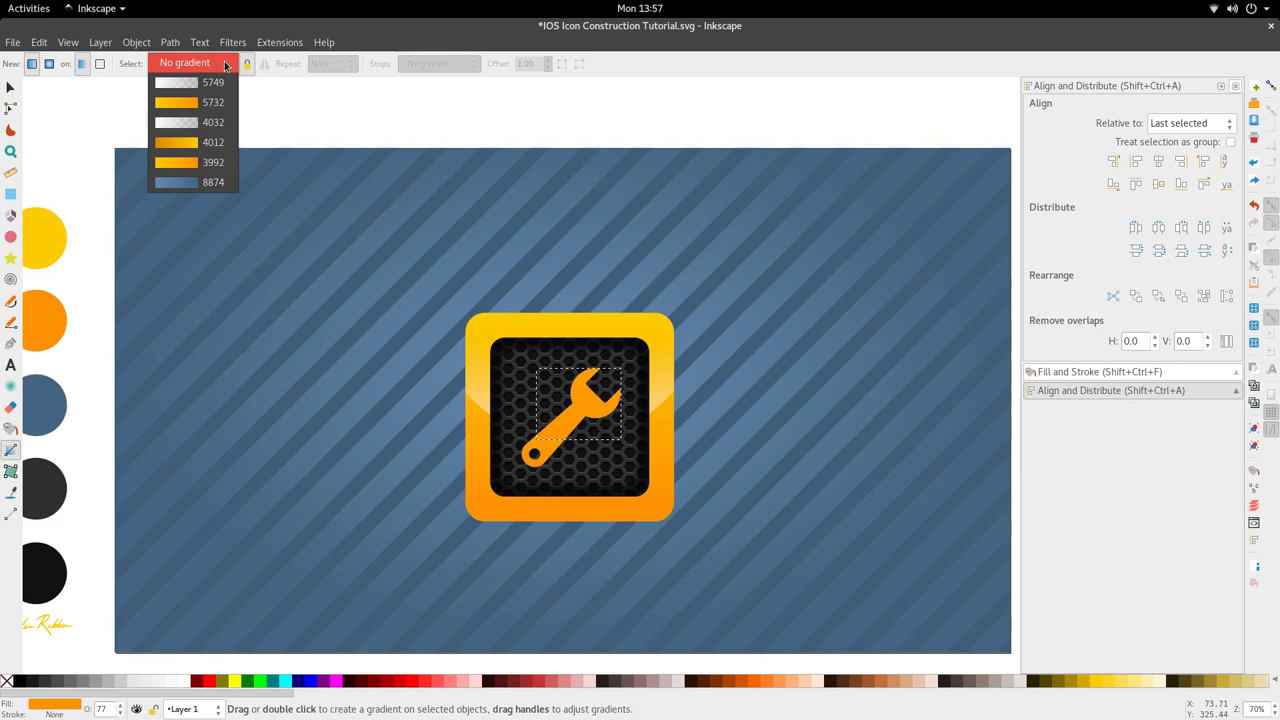
{"action": "left_click", "coordinate": [195, 124]}
{"action": "left_click_drag", "start_coordinate": [537, 404], "coordinate": [553, 422]}
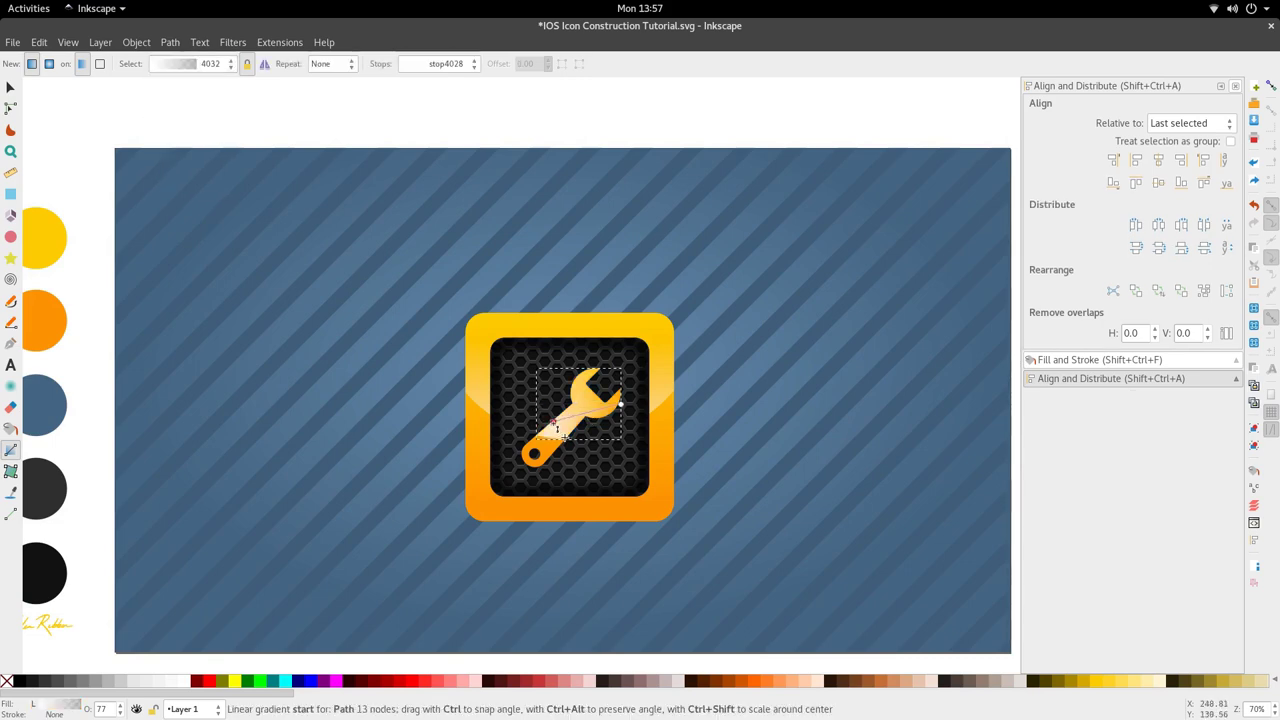
{"action": "left_click_drag", "start_coordinate": [631, 420], "coordinate": [553, 365]}
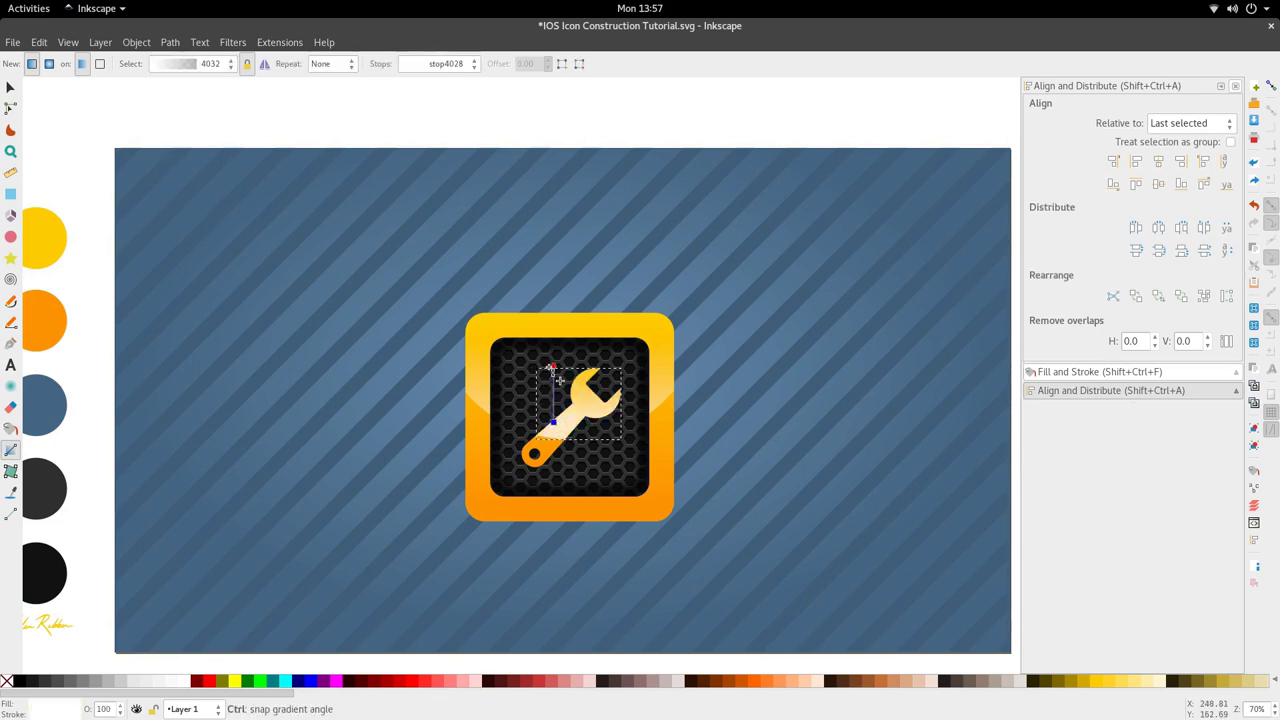
{"action": "left_click_drag", "start_coordinate": [563, 435], "coordinate": [563, 493]}
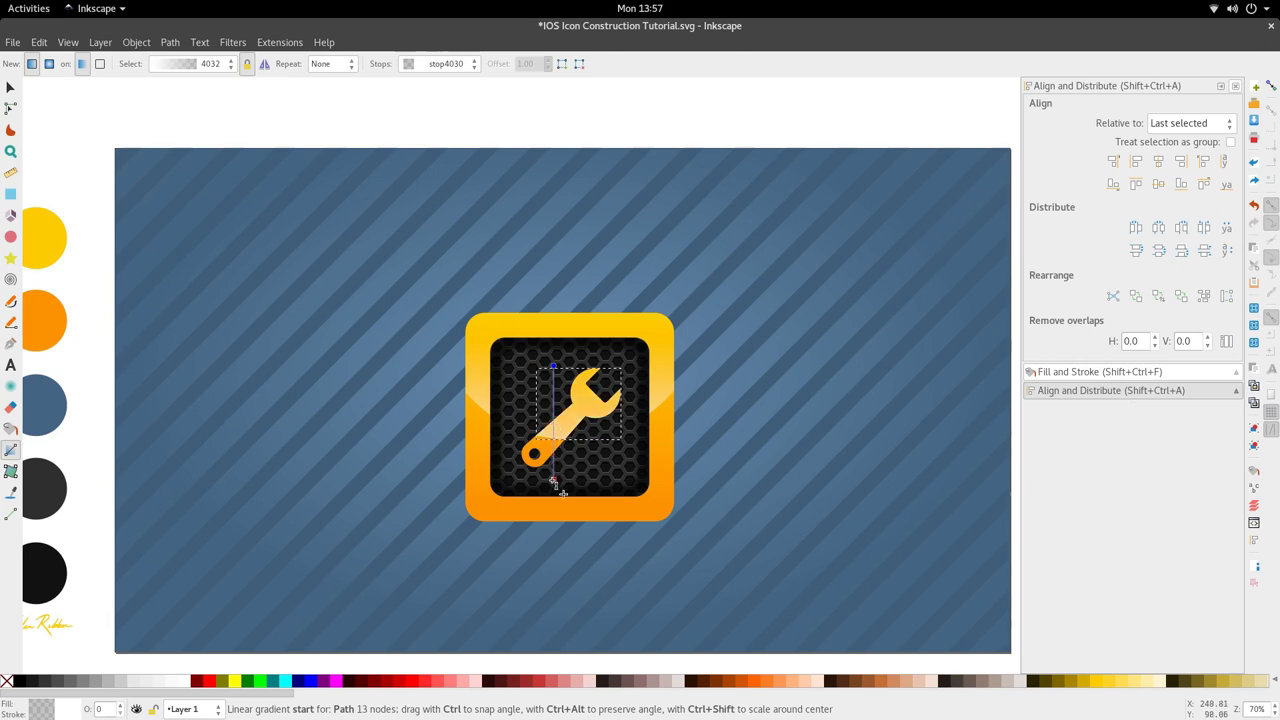
{"action": "key", "text": "s"}
{"action": "left_click", "coordinate": [705, 408]}
- Duplicate the yellow-orange wrench and offset the copy about 1.1 mm to the right and 1.1 mm down
{"action": "scroll", "coordinate": [561, 333], "scroll_direction": "down", "scroll_amount": 2}
{"action": "scroll", "coordinate": [570, 386], "scroll_direction": "up", "scroll_amount": 4}
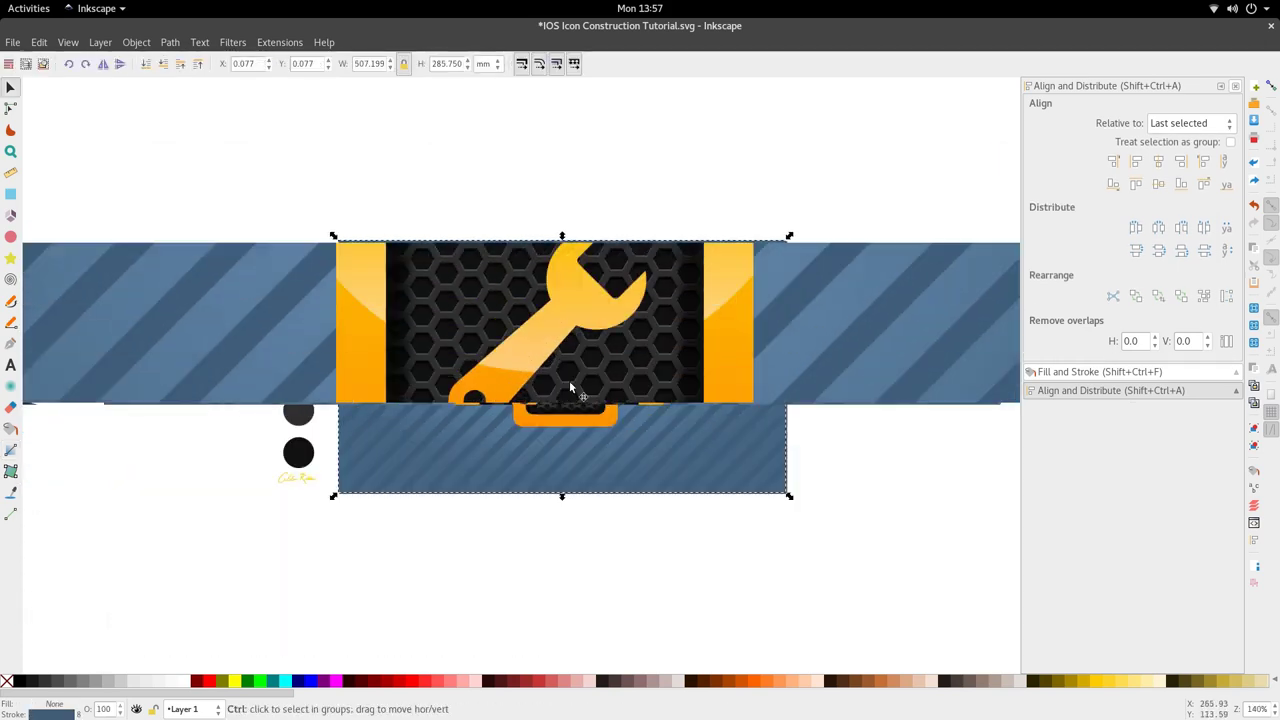
{"action": "left_click", "coordinate": [555, 348]}
{"action": "left_click", "coordinate": [505, 389]}
{"action": "key", "text": "ctrl+d"}
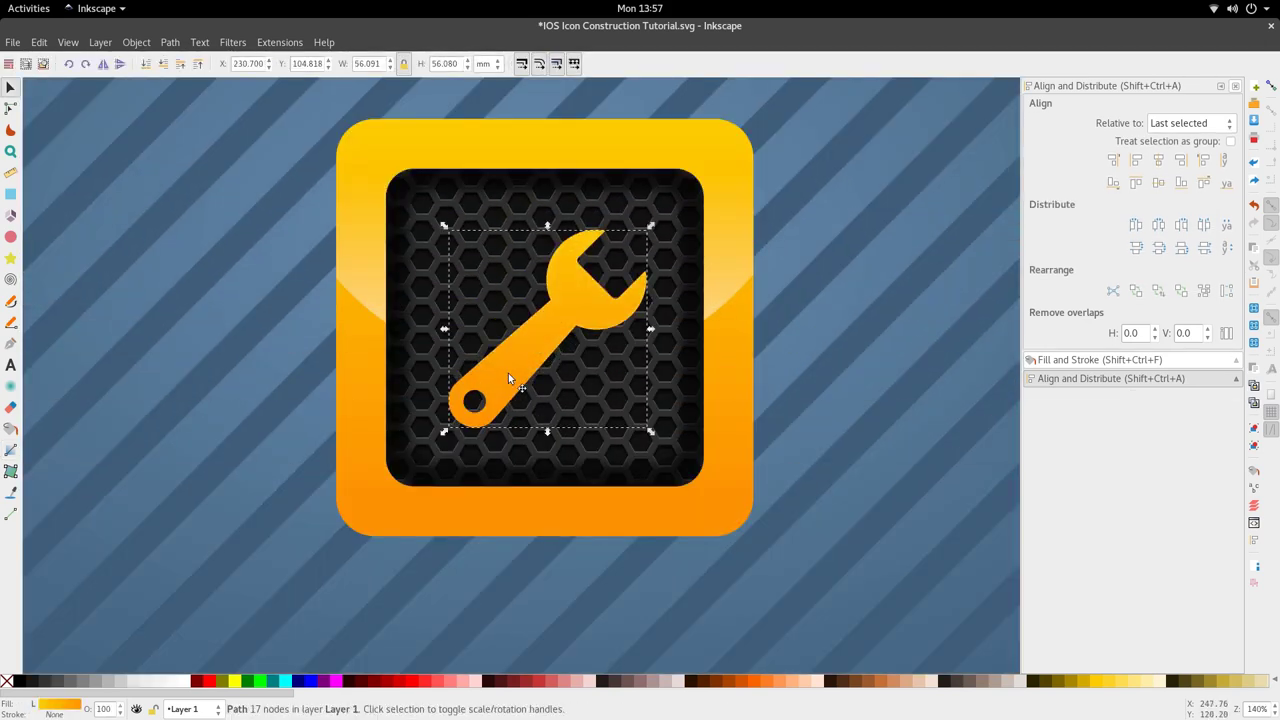
{"action": "left_click_drag", "start_coordinate": [508, 373], "coordinate": [515, 379]}
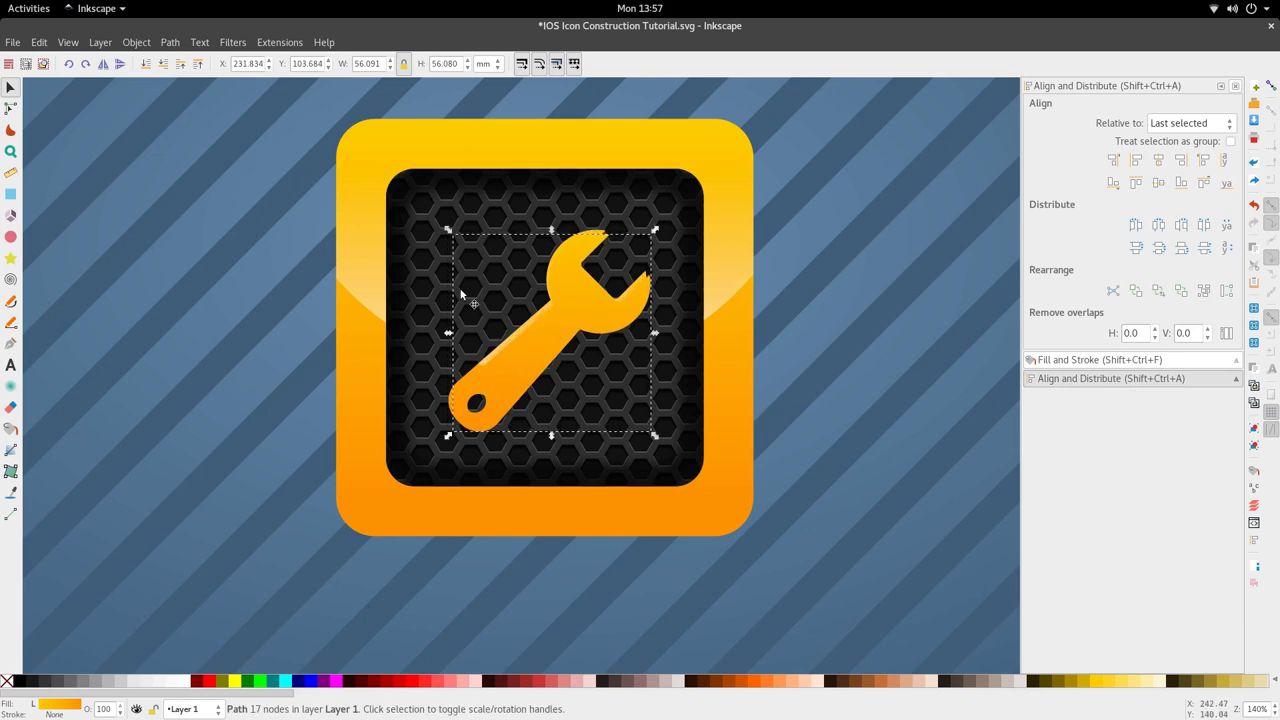
- Fill the offset wrench copy with the near-black colour 121212 sampled from the honeycomb background and lower it behind the yellow-orange wrench
{"action": "key", "text": "d"}
{"action": "left_click", "coordinate": [531, 288]}
{"action": "key", "text": "s"}
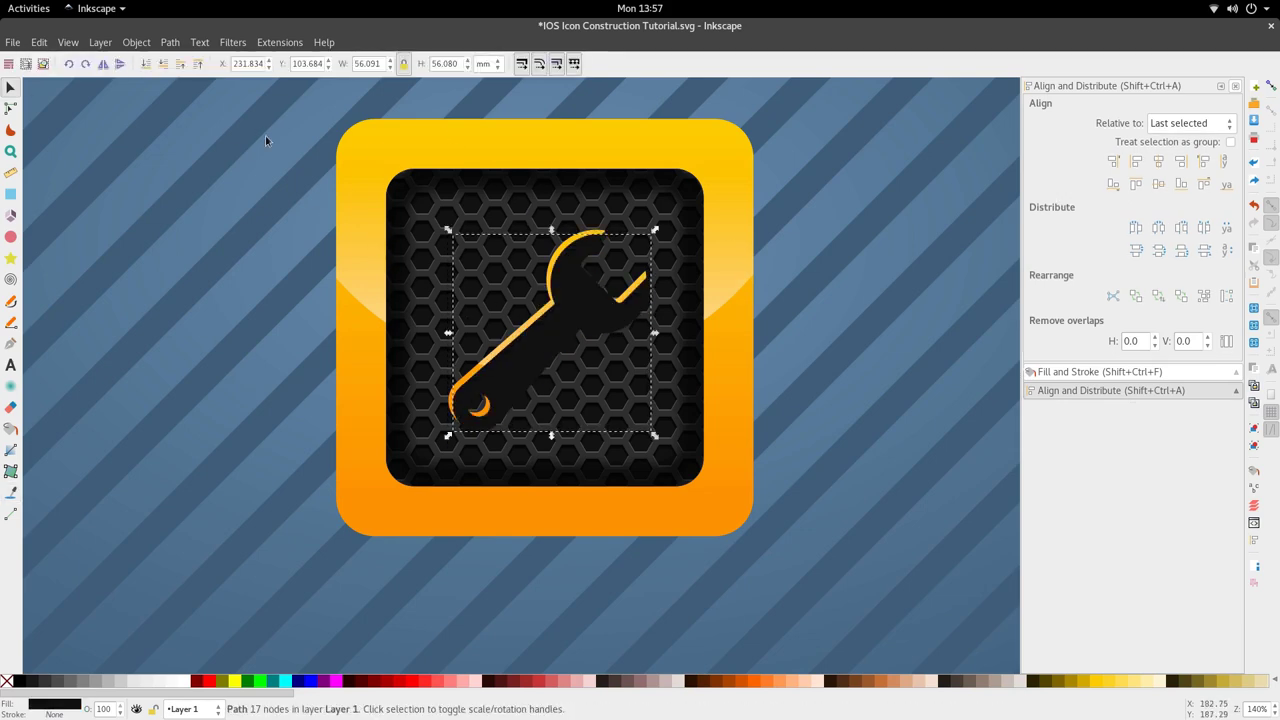
{"action": "left_click", "coordinate": [163, 63]}
- Blur the near-black wrench copy by 3.7% to form a soft shadow behind the wrench
{"action": "scroll", "coordinate": [563, 377], "scroll_direction": "down", "scroll_amount": 4, "text": "ctrl"}
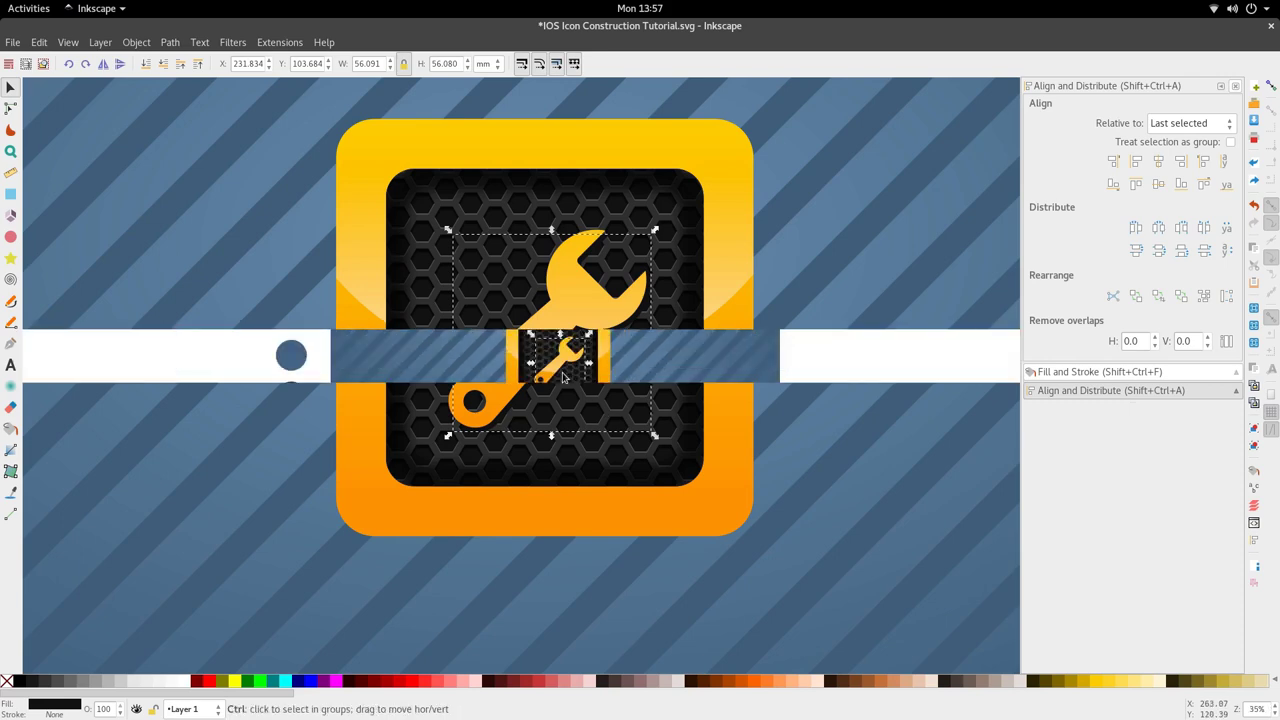
{"action": "key", "text": "ctrl+shift+f"}
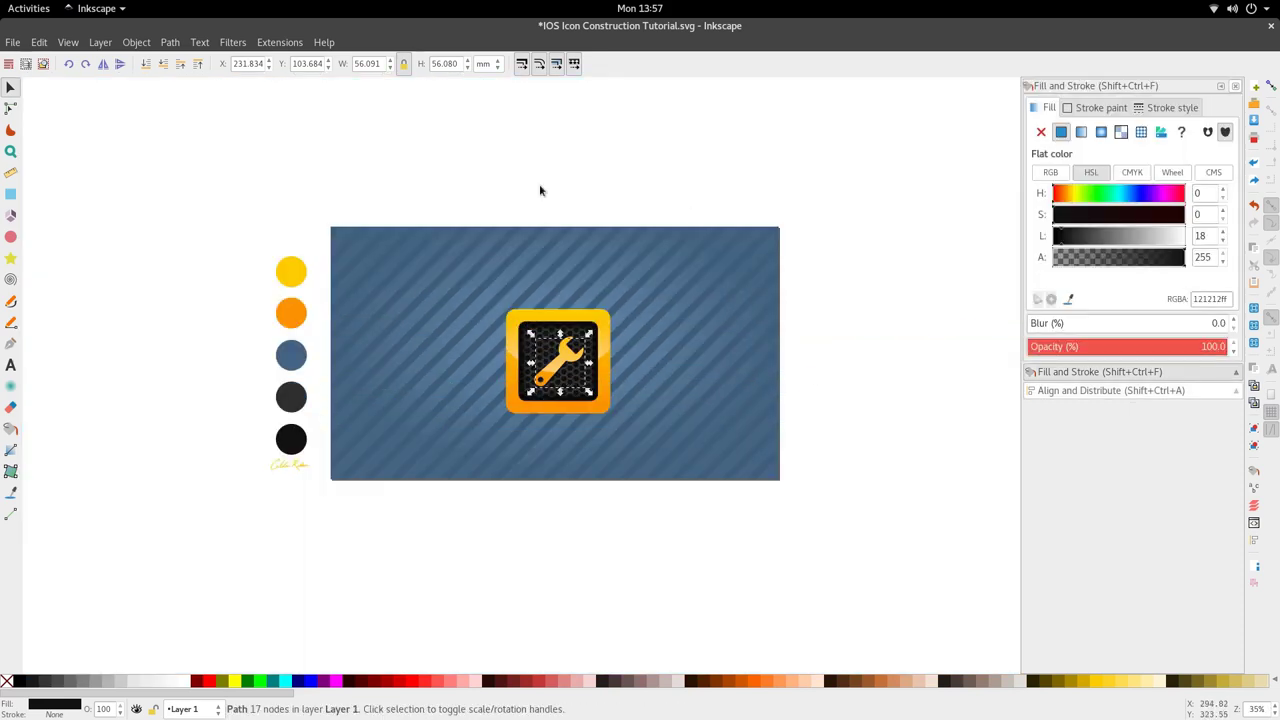
{"action": "left_click", "coordinate": [1034, 323]}
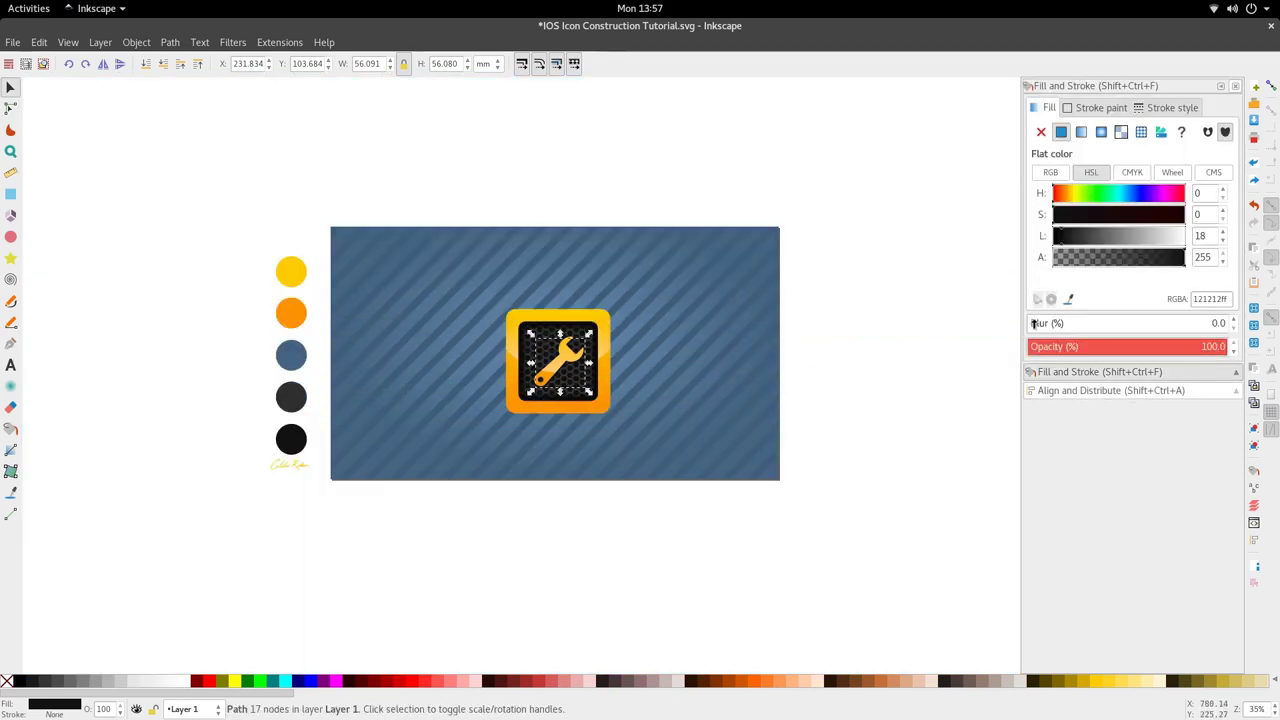
{"action": "scroll", "coordinate": [555, 355], "scroll_direction": "up", "scroll_amount": 4, "text": "ctrl"}
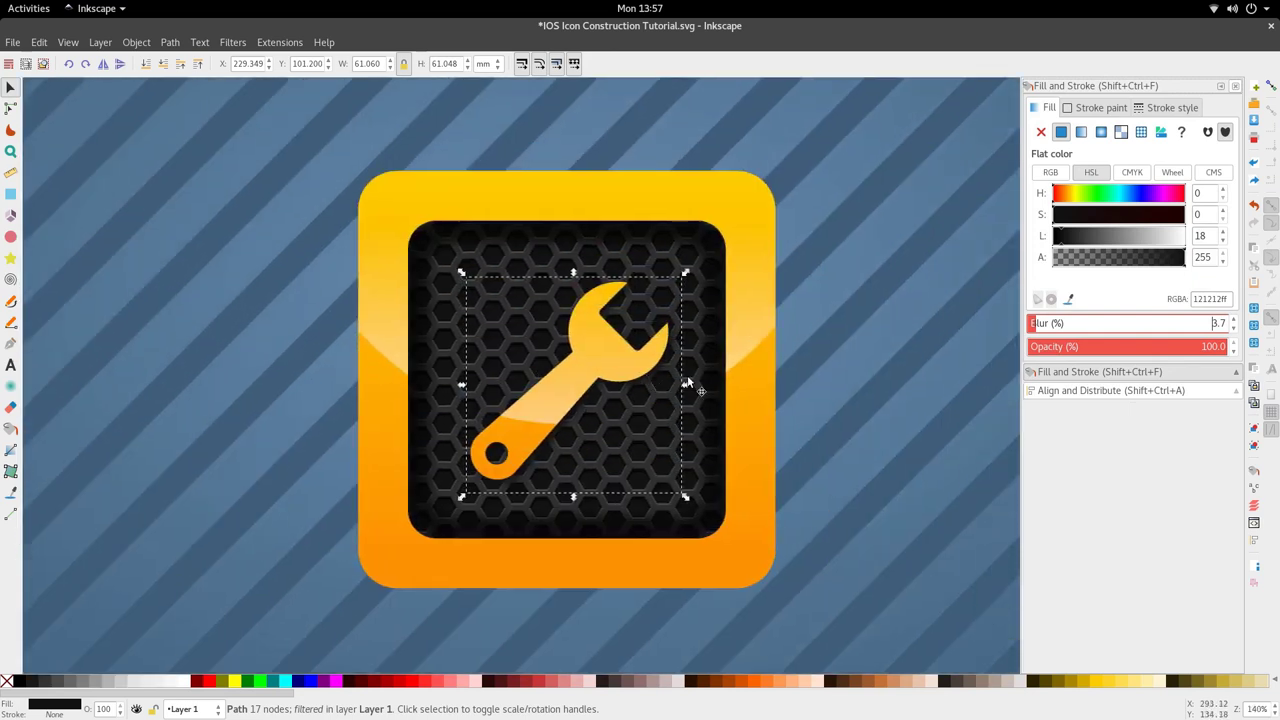
{"action": "scroll", "coordinate": [578, 400], "scroll_direction": "down", "scroll_amount": 3, "text": "ctrl"}
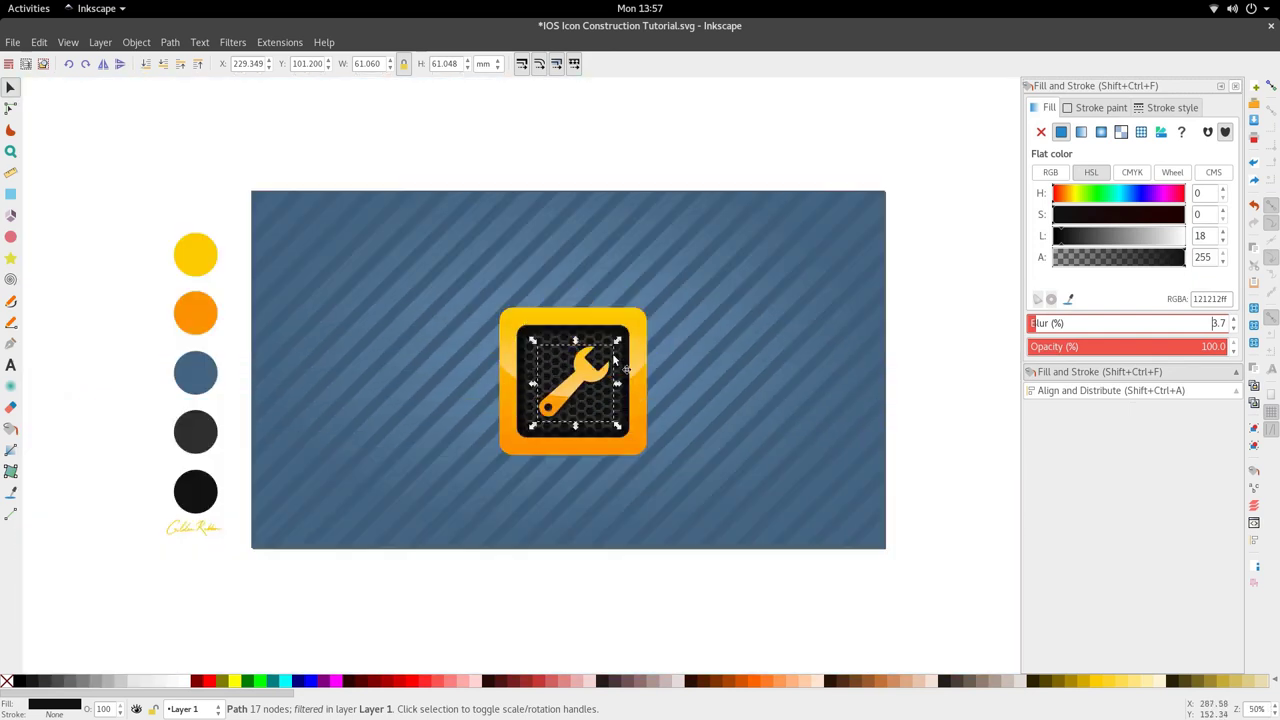
- Duplicate the yellow-orange rounded square, raise the copy to the top and offset it about 2.3 mm straight down
{"action": "left_click", "coordinate": [636, 337]}
{"action": "left_click", "coordinate": [641, 408]}
{"action": "key", "text": "ctrl+d"}
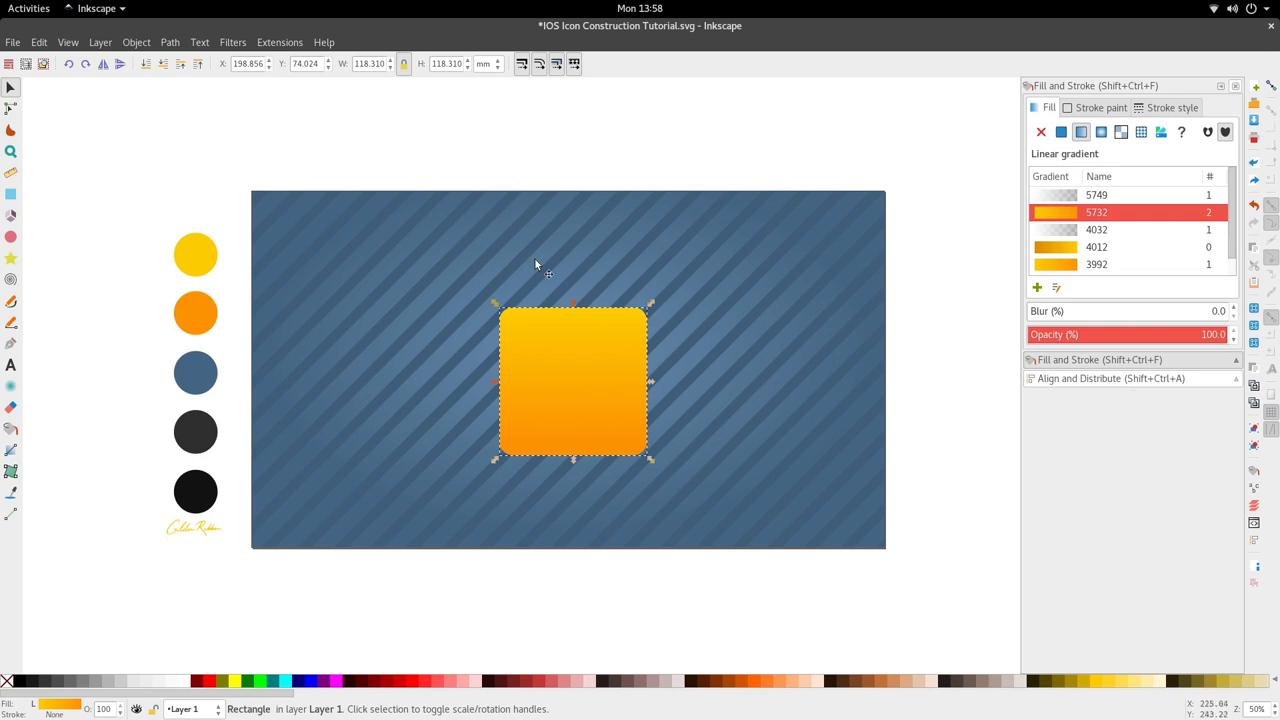
{"action": "scroll", "coordinate": [593, 400], "scroll_direction": "up", "scroll_amount": 1}
{"action": "left_click_drag", "start_coordinate": [596, 407], "coordinate": [599, 400]}
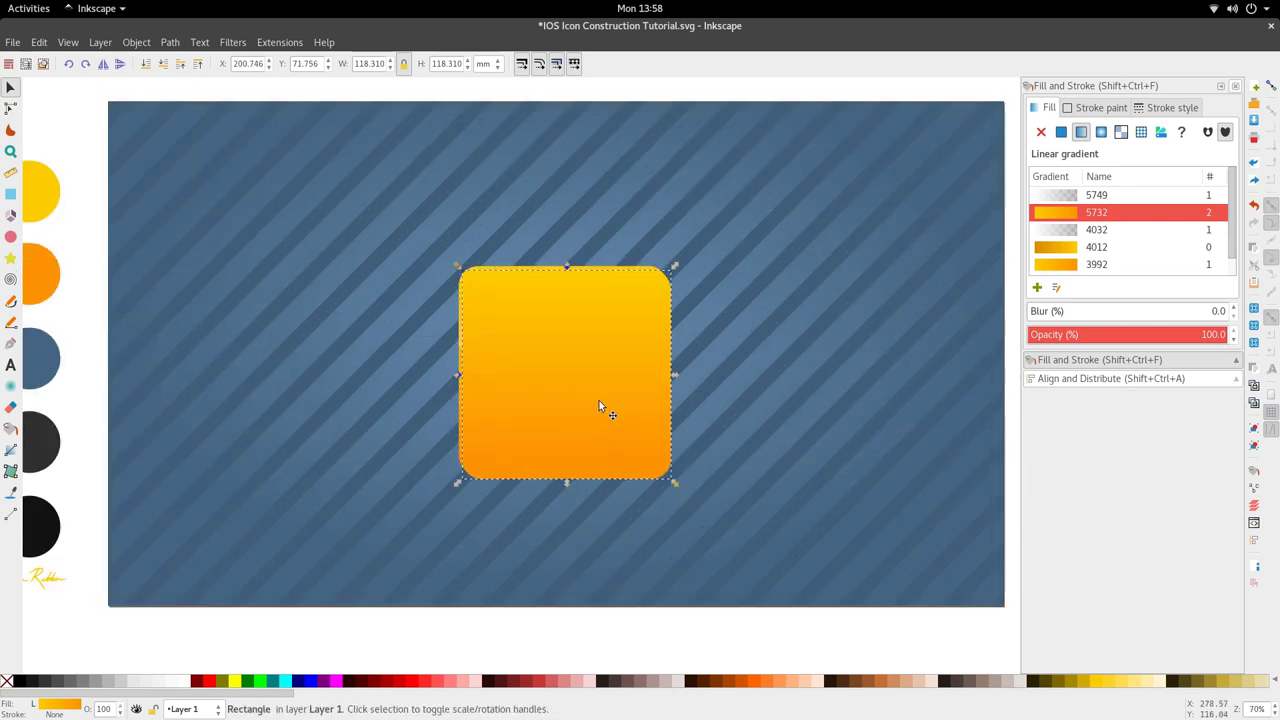
{"action": "key", "text": "ctrl+z"}
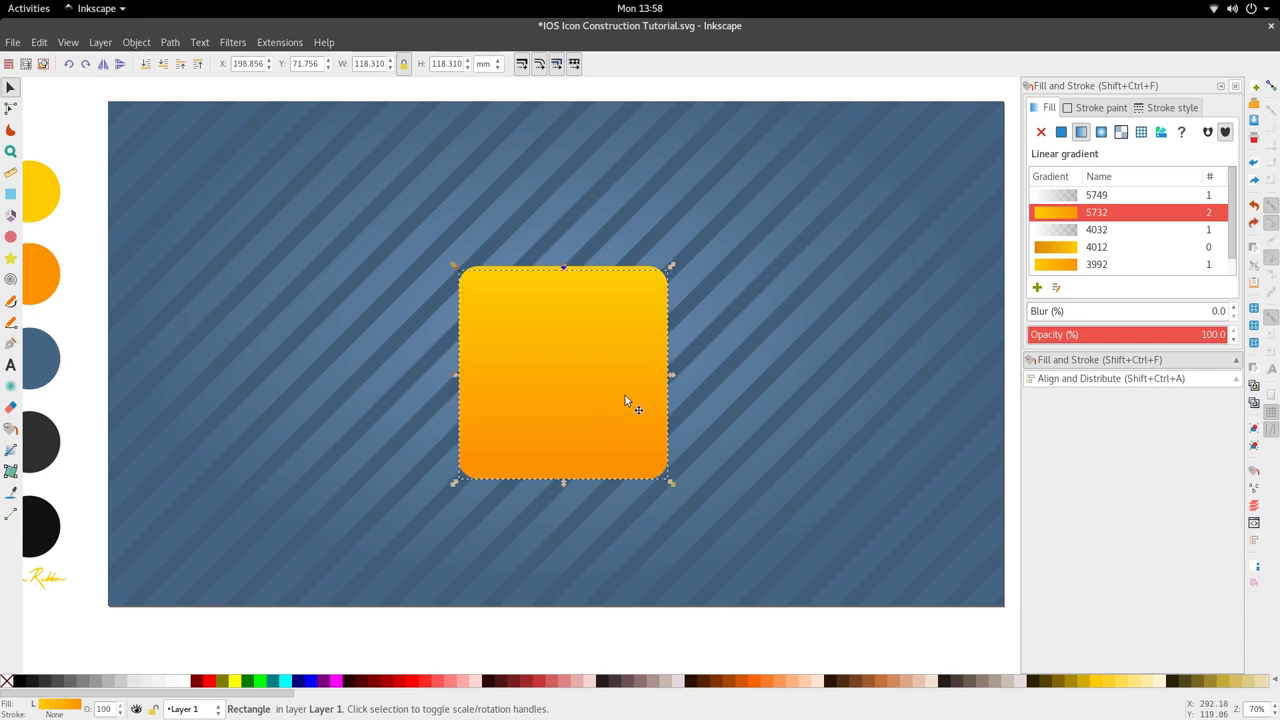
- Fill the offset square copy with the near-black 121212 palette colour and lower it behind the whole icon
{"action": "key", "text": "d"}
{"action": "left_click", "coordinate": [57, 514]}
{"action": "key", "text": "d"}
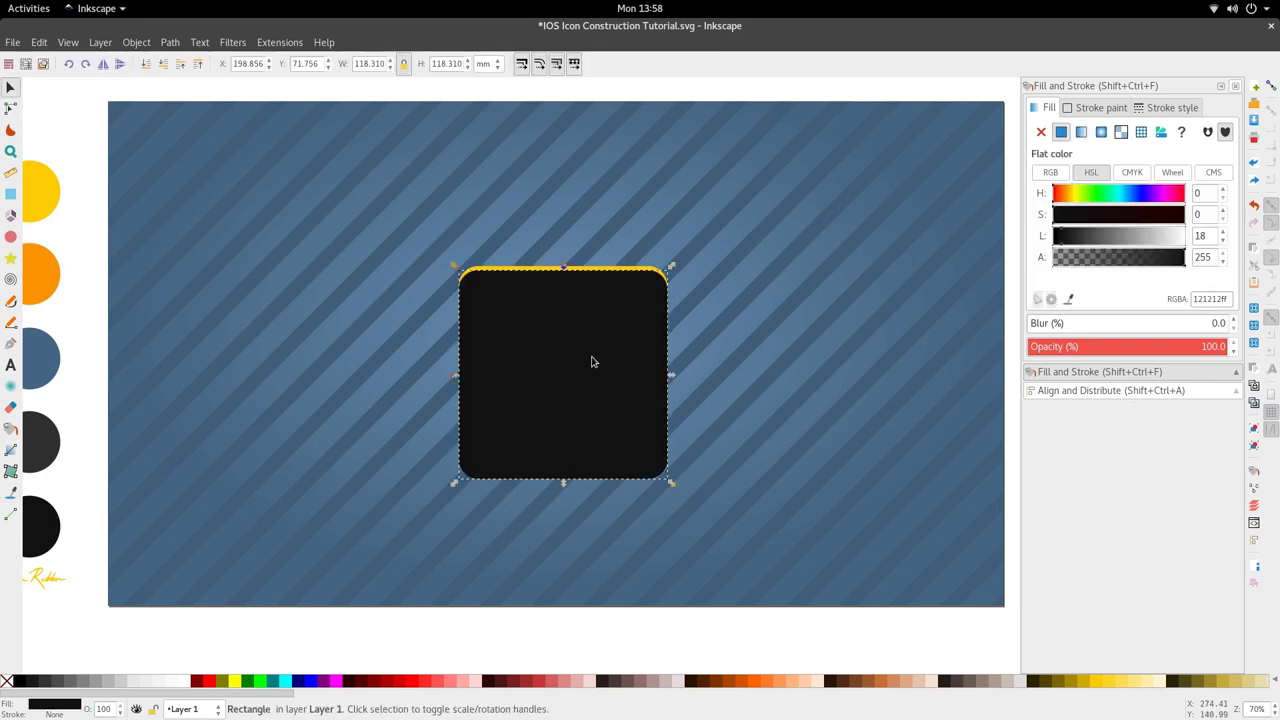
{"action": "left_click", "coordinate": [181, 64]}
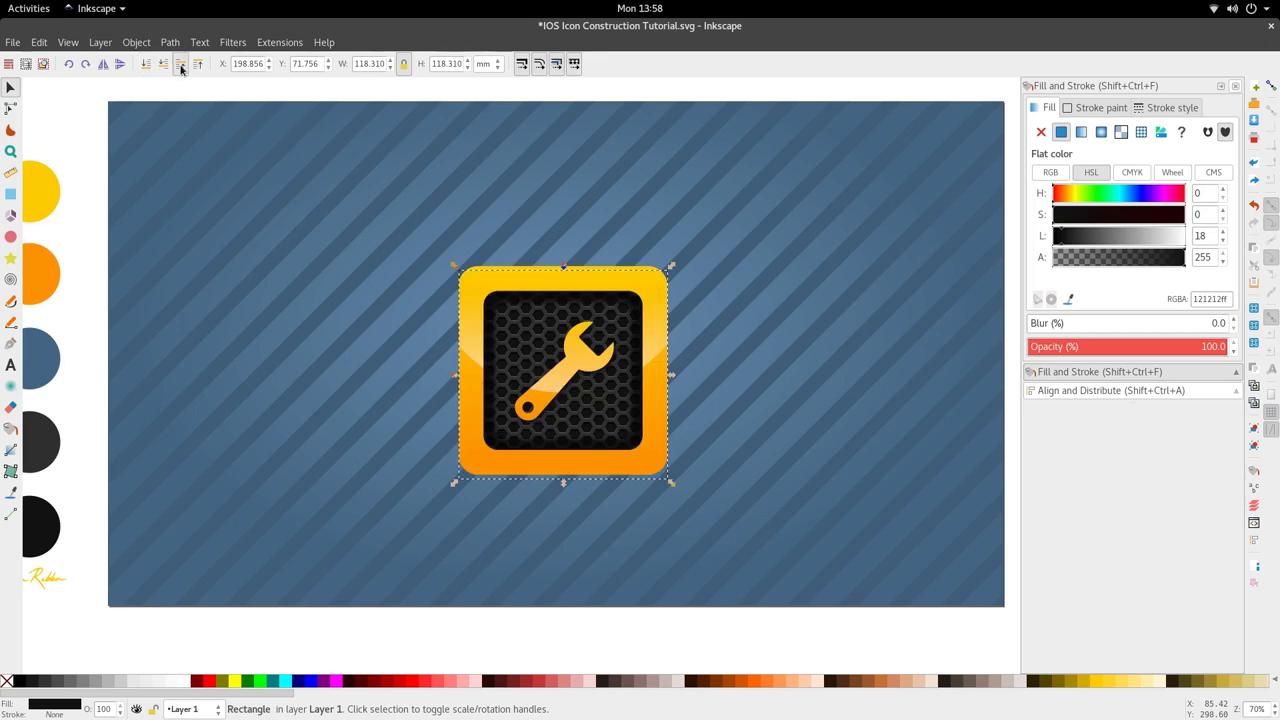
{"action": "scroll", "coordinate": [600, 478], "scroll_direction": "up", "scroll_amount": 2}
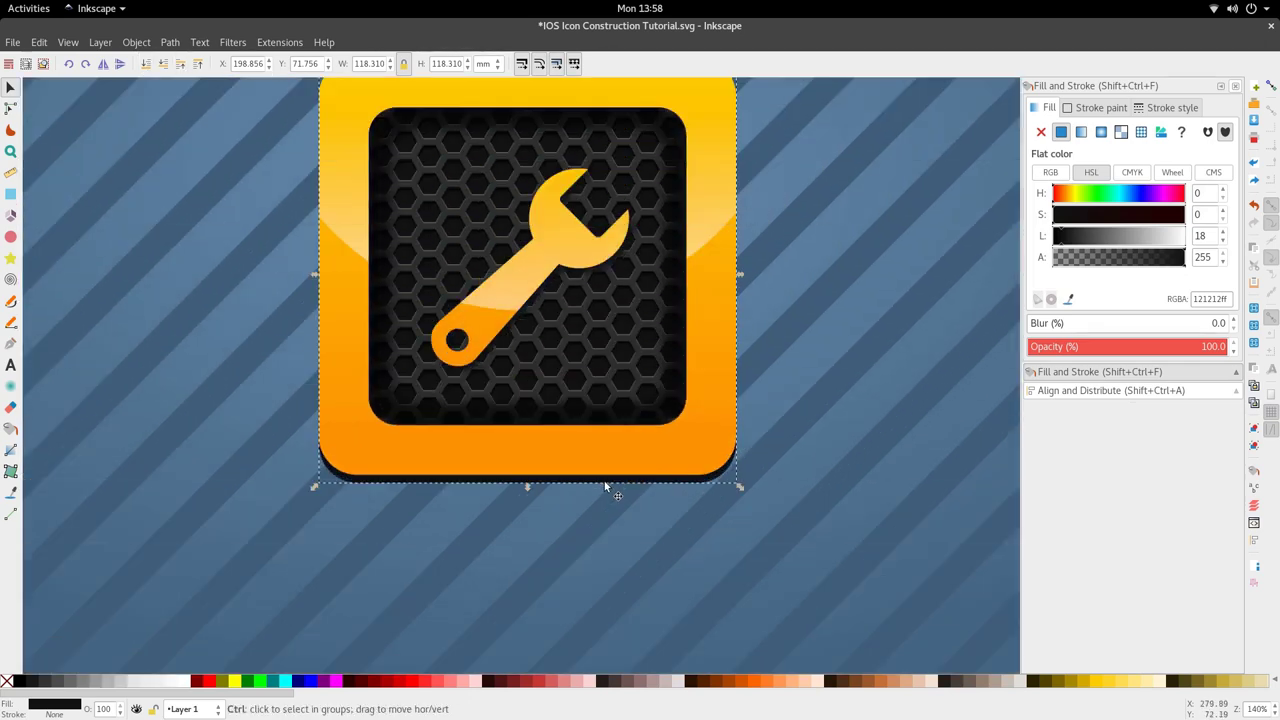
{"action": "double_click", "coordinate": [605, 481]}
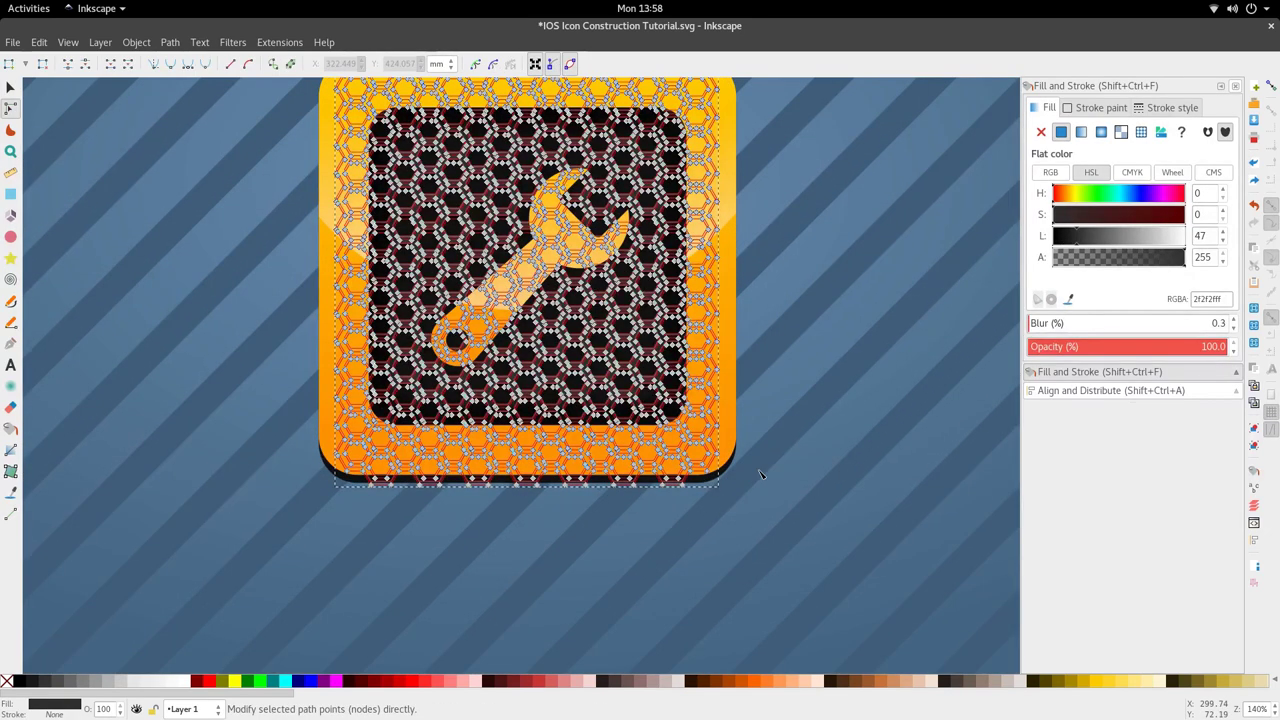
{"action": "key", "text": "s"}
{"action": "scroll", "coordinate": [712, 462], "scroll_direction": "down", "scroll_amount": 4}
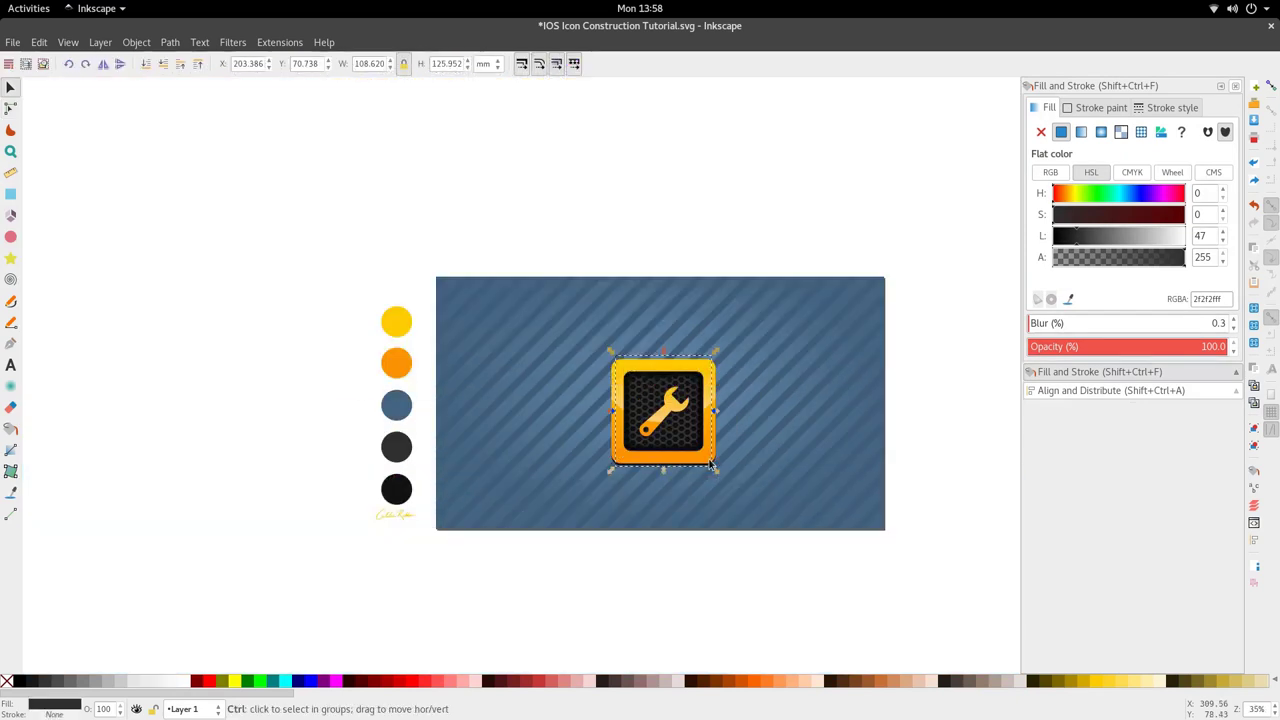
{"action": "left_click", "coordinate": [765, 584]}
- Blur the near-black rounded square behind the icon by 3.0% and deselect everything
{"action": "scroll", "coordinate": [728, 481], "scroll_direction": "up", "scroll_amount": 3}
{"action": "left_click", "coordinate": [703, 444]}
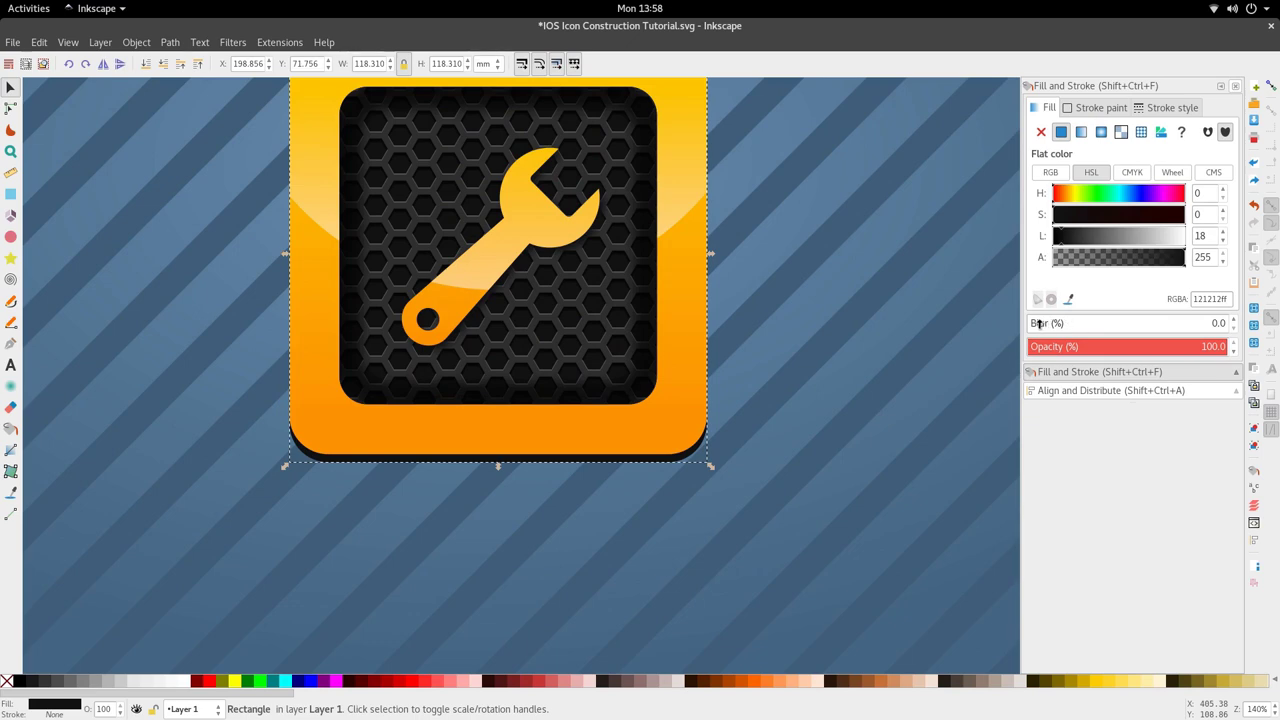
{"action": "left_click_drag", "start_coordinate": [1039, 323], "coordinate": [1036, 323]}
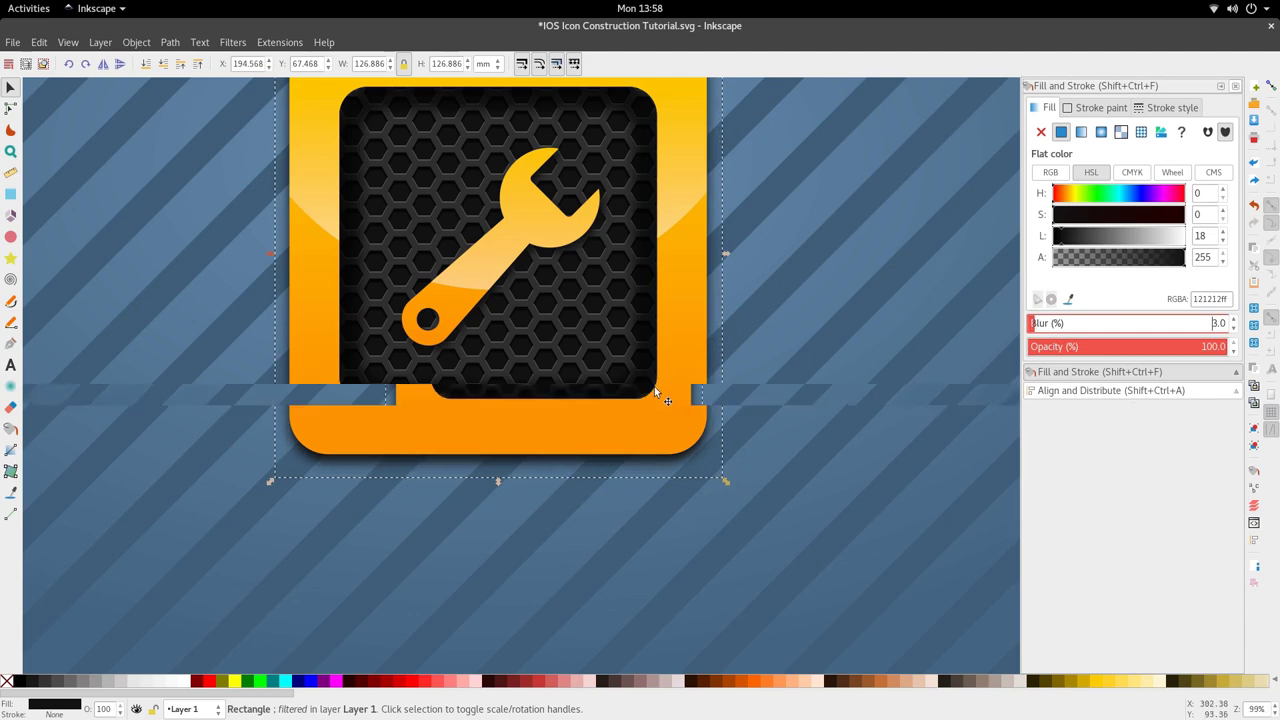
{"action": "key", "text": "5"}
{"action": "left_click", "coordinate": [669, 536]}
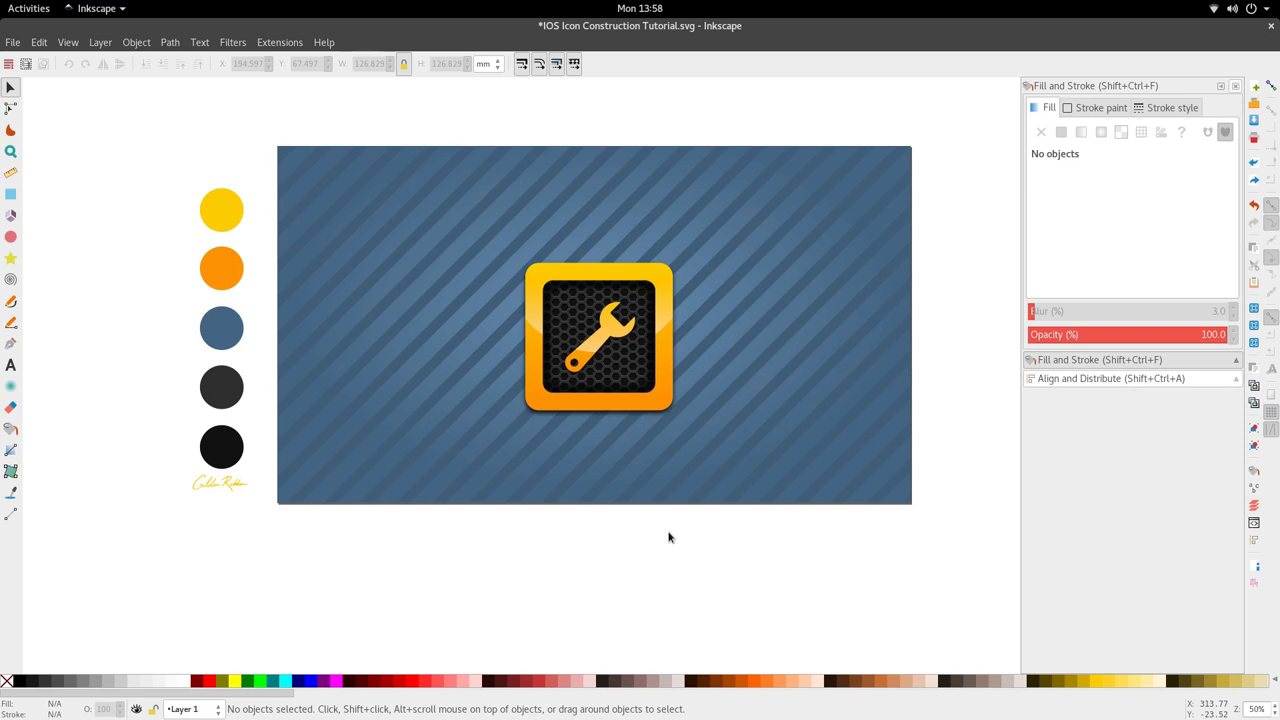
- Open the desktop overview of all open windows
{"action": "mouse_move", "coordinate": [3, 3]}
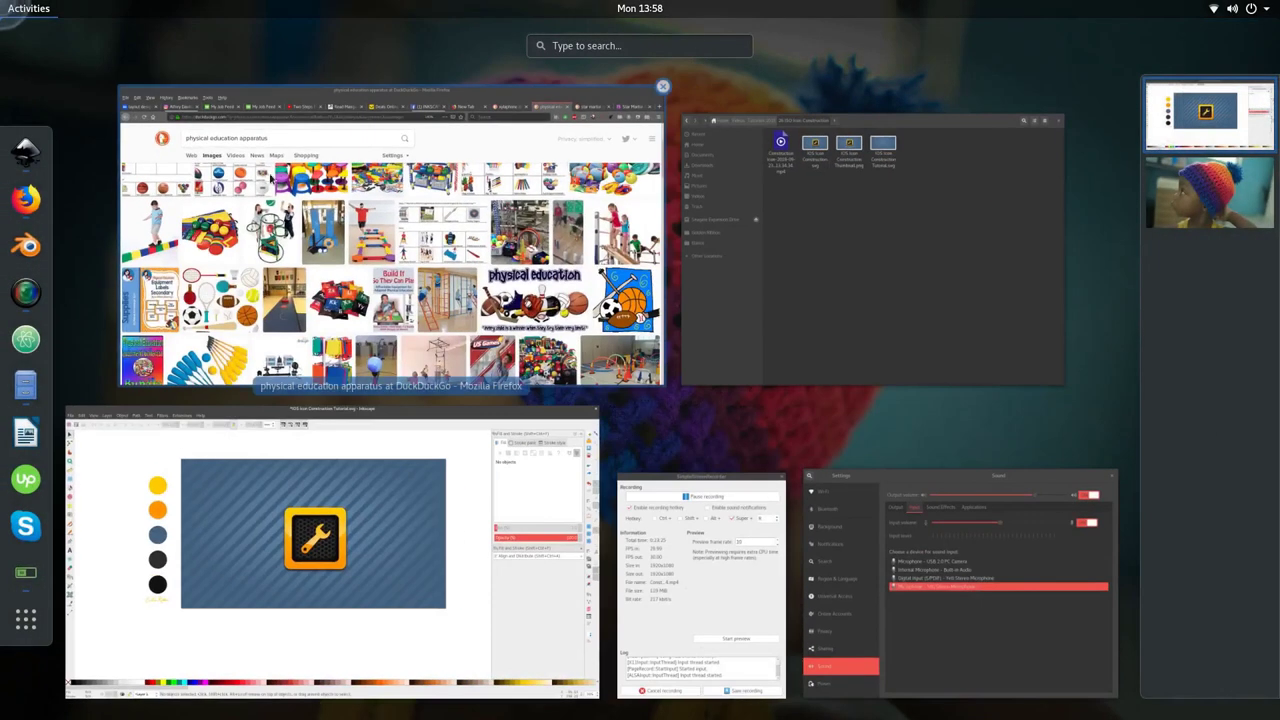